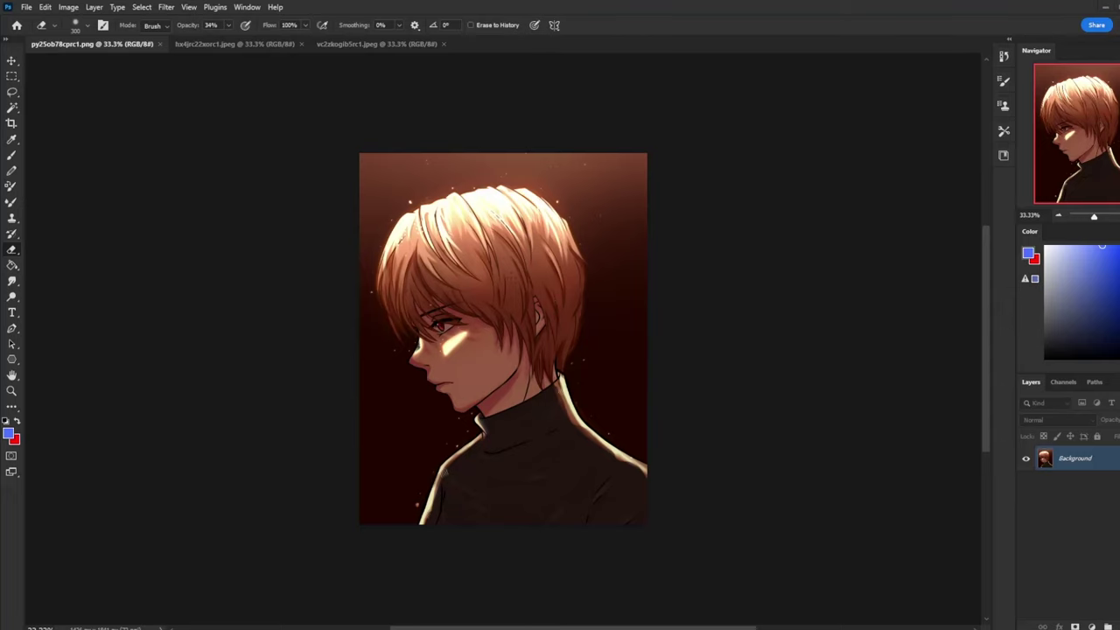
- Look through the three open portraits and come back to py25ob78cprc1.png
click(247, 48)
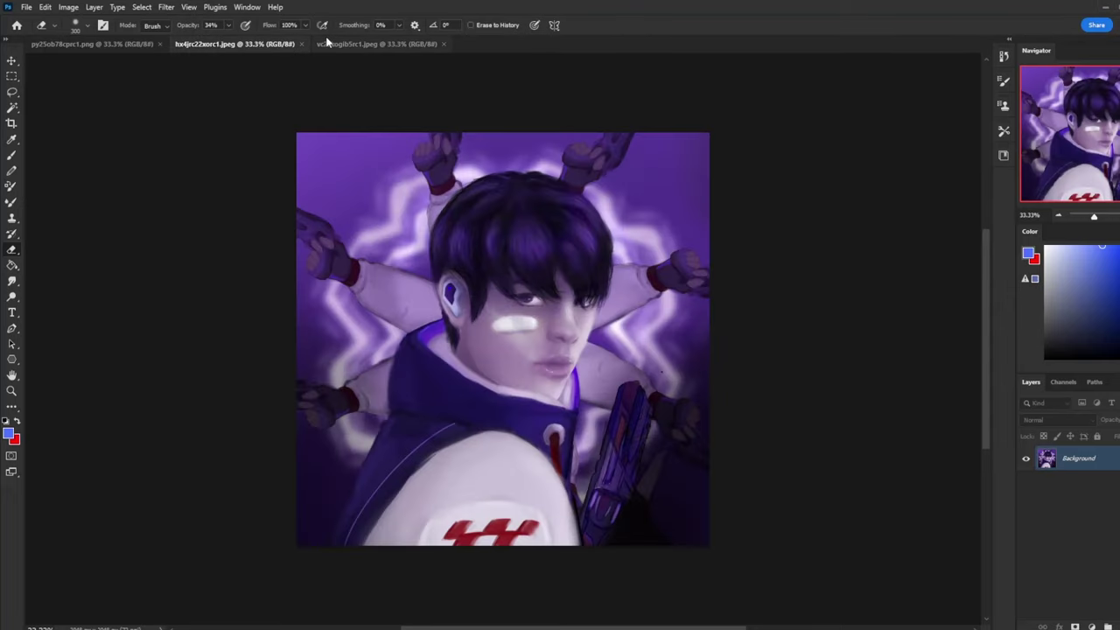
click(358, 49)
click(115, 46)
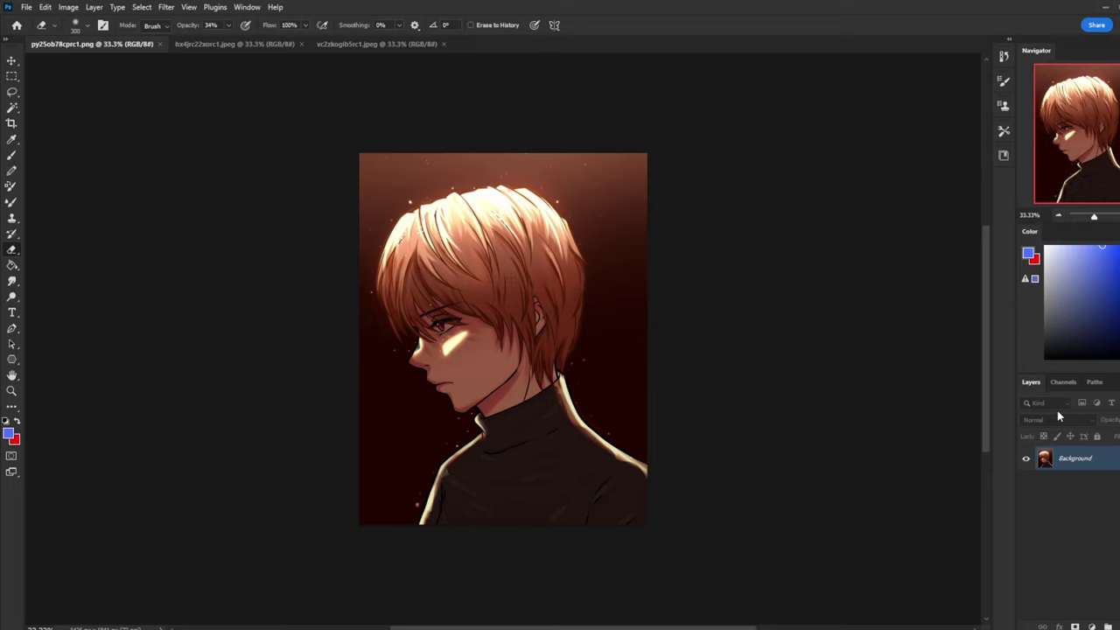
click(238, 42)
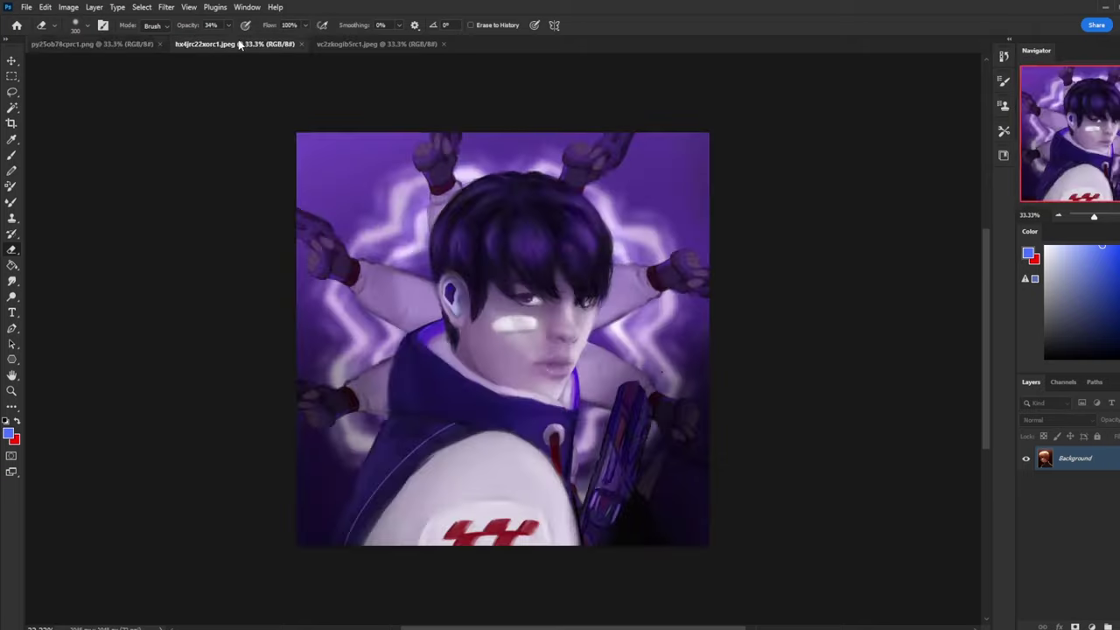
click(388, 45)
click(284, 44)
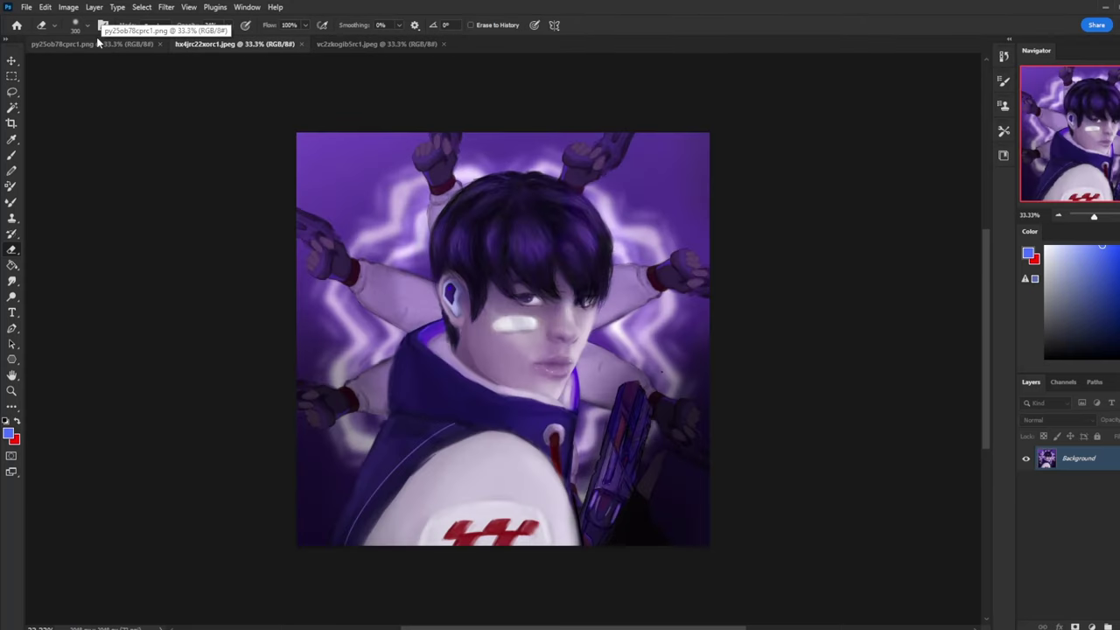
click(96, 44)
click(248, 42)
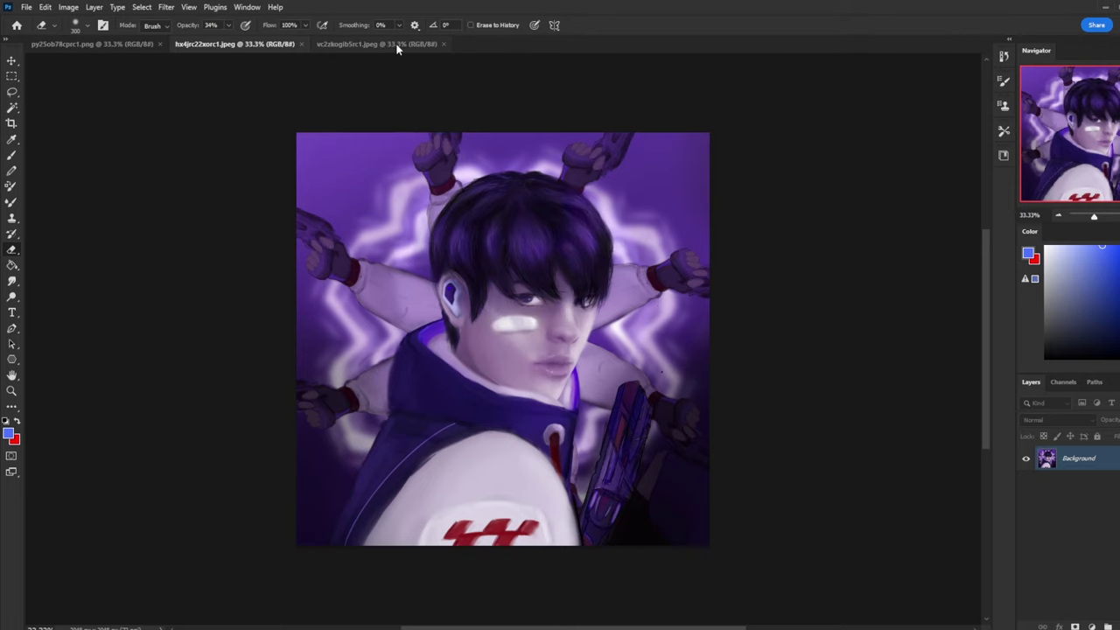
click(87, 46)
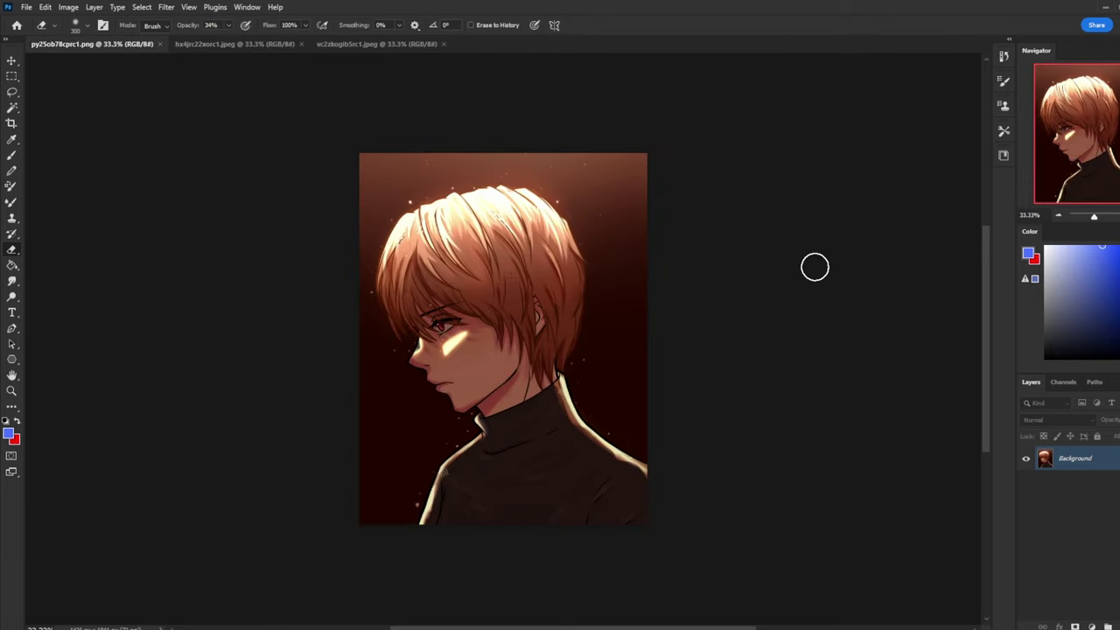
- Open the Liquify filter on the portrait and reshape the chin and jawline with brush sizes up to 500
click(166, 7)
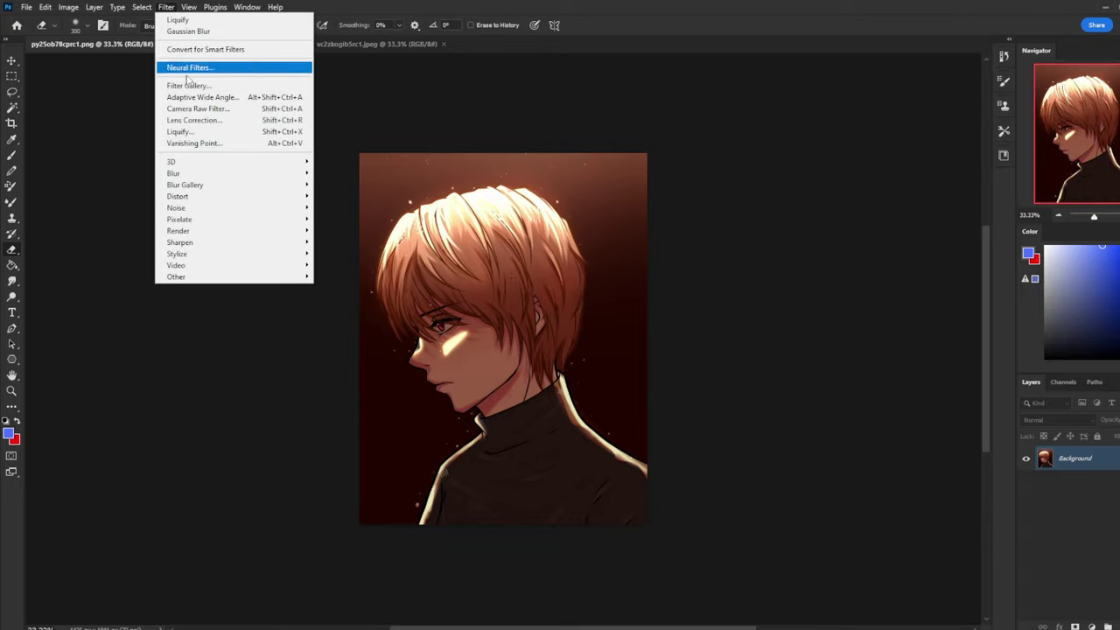
click(196, 133)
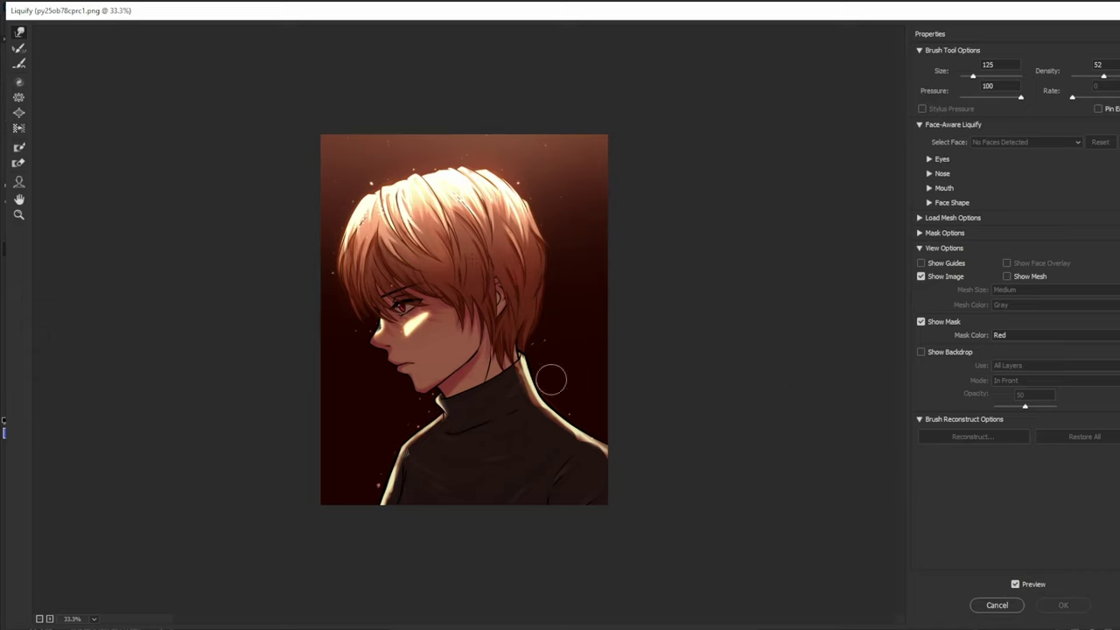
key(bracketright)
key(bracketright)
key(bracketright)
key(bracketright)
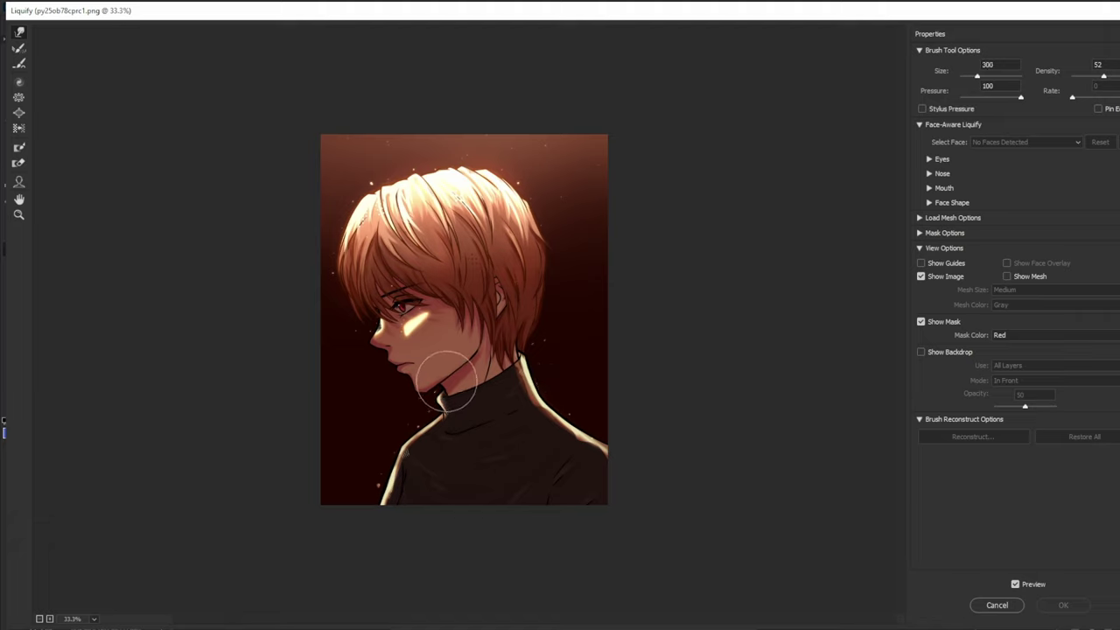
drag(451, 377, 449, 381)
key(bracketleft)
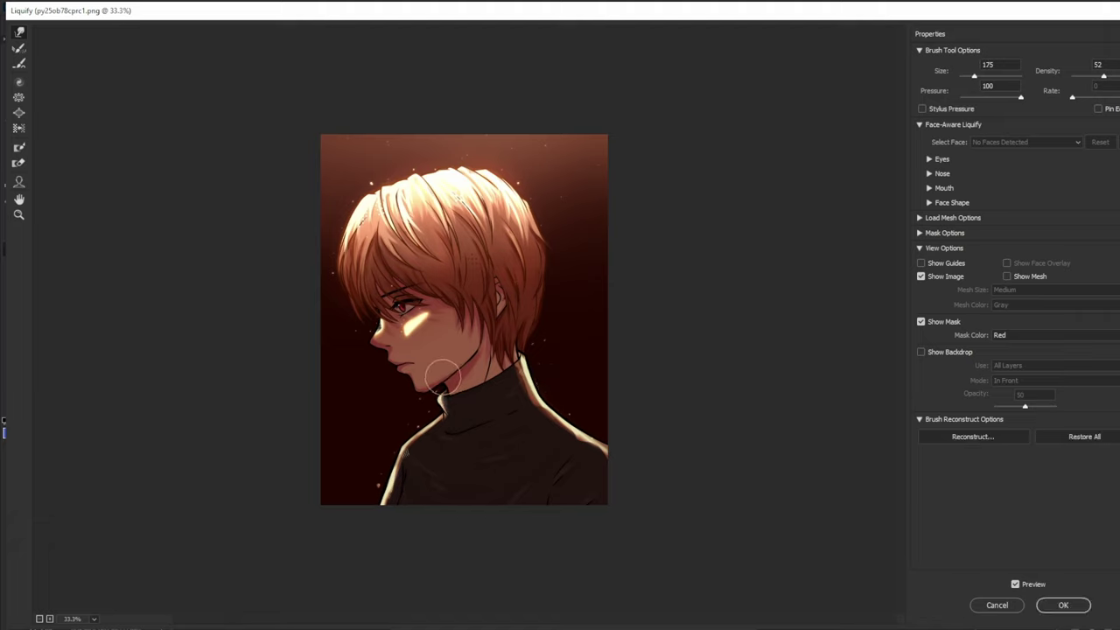
key(bracketleft)
key(bracketleft)
key(bracketright)
key(bracketright)
key(bracketright)
key(bracketright)
key(bracketright)
key(bracketright)
key(bracketright)
key(bracketright)
key(bracketright)
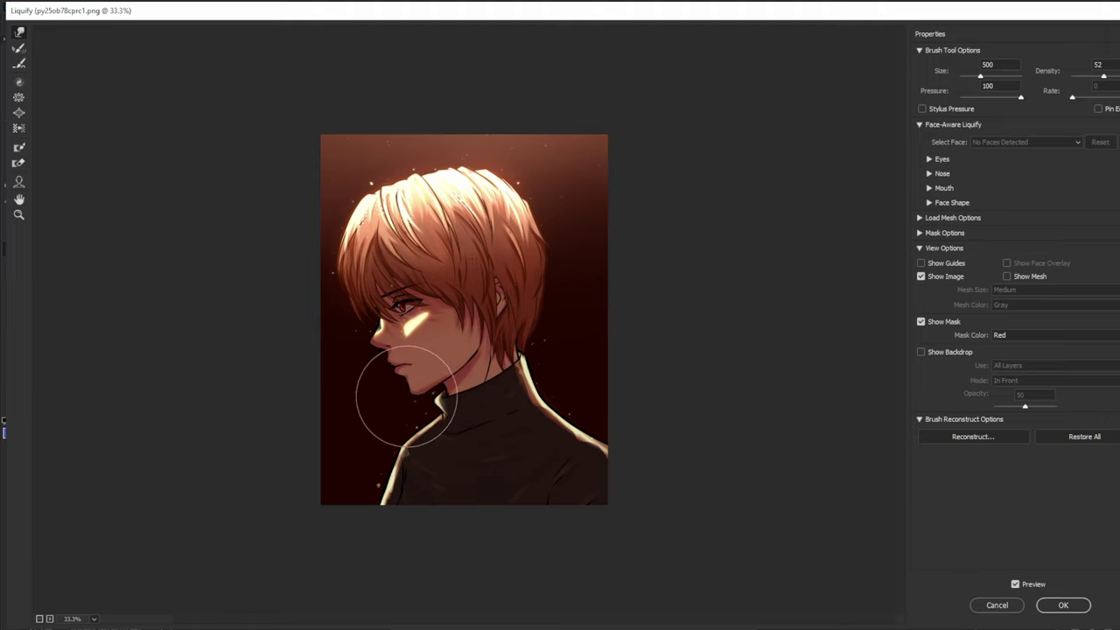
- Refine the profile around the lips and chin with a small Forward Warp brush of about 125 to 150
key(bracketleft)
key(bracketleft)
key(bracketleft)
key(bracketleft)
key(bracketleft)
key(bracketleft)
key(bracketleft)
key(bracketleft)
key(bracketleft)
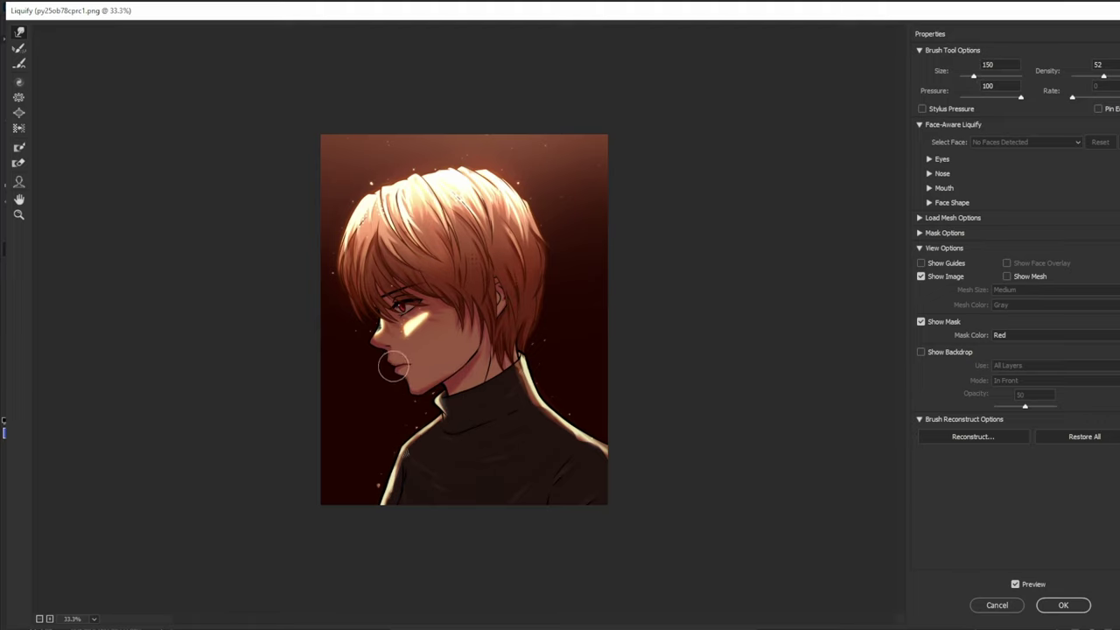
key(bracketleft)
key(bracketright)
key(bracketright)
key(bracketleft)
key(bracketleft)
key(bracketleft)
key(bracketright)
key(bracketleft)
key(bracketleft)
key(bracketleft)
key(bracketright)
key(bracketright)
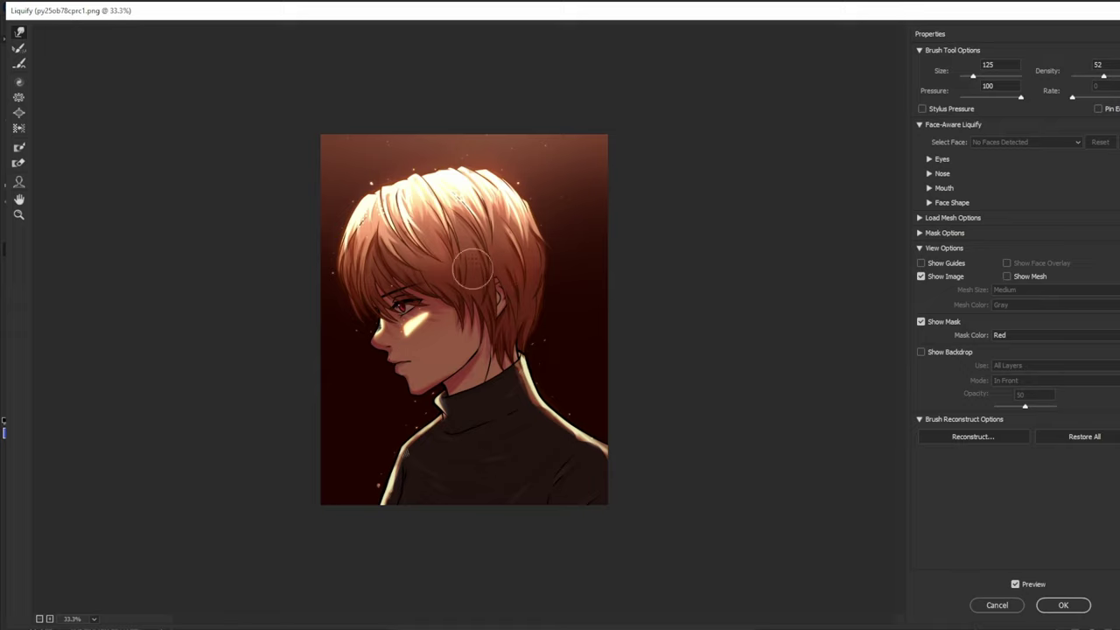
- Push the front shoulder and chest outline of the sweater inward with a large brush of about 800 to slim the body
key(bracketright)
key(bracketright)
key(bracketright)
key(bracketright)
key(bracketright)
key(bracketright)
drag(414, 440, 439, 427)
key(bracketright)
key(bracketright)
key(bracketright)
mouse_move(385, 475)
mouse_down()
mouse_move(436, 490)
mouse_move(401, 492)
mouse_move(397, 508)
mouse_move(430, 528)
mouse_up()
mouse_move(468, 492)
mouse_down()
mouse_move(431, 511)
mouse_move(440, 491)
mouse_move(445, 512)
mouse_move(413, 522)
mouse_up()
key(bracketleft)
key(bracketleft)
key(bracketright)
drag(456, 461, 443, 462)
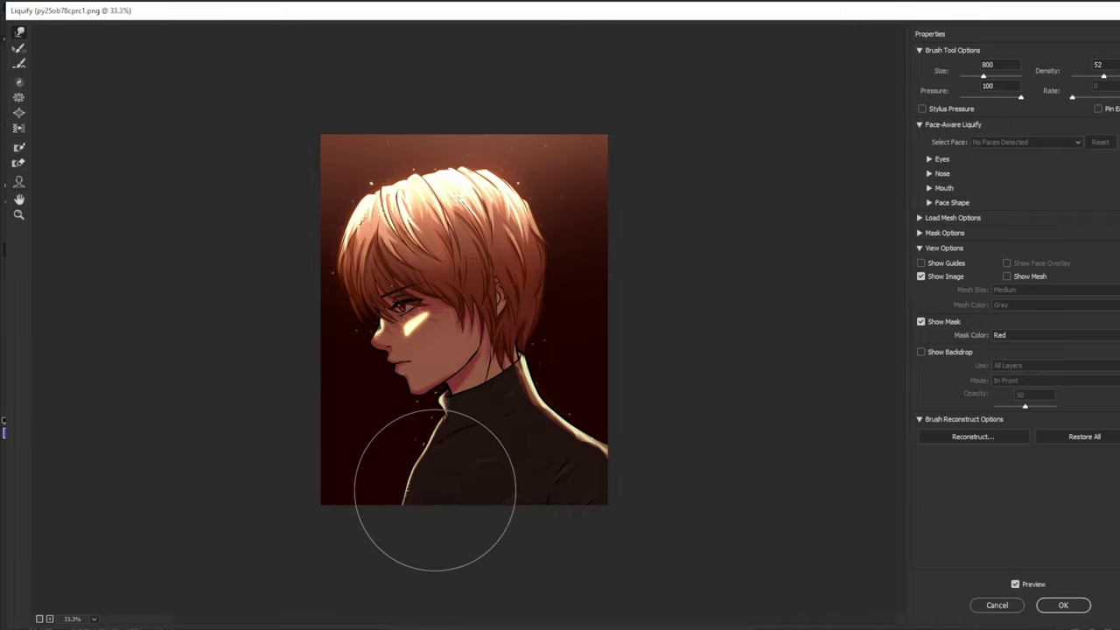
key(bracketright)
key(bracketright)
key(bracketright)
key(bracketright)
mouse_move(634, 464)
mouse_down()
mouse_move(588, 529)
mouse_move(613, 558)
mouse_up()
key(ctrl+z)
key(bracketleft)
key(bracketleft)
key(ctrl+z)
- Pull the rear shoulder inward and down into a steep back outline with a brush of about 600
key(bracketleft)
drag(572, 452, 565, 451)
key(bracketleft)
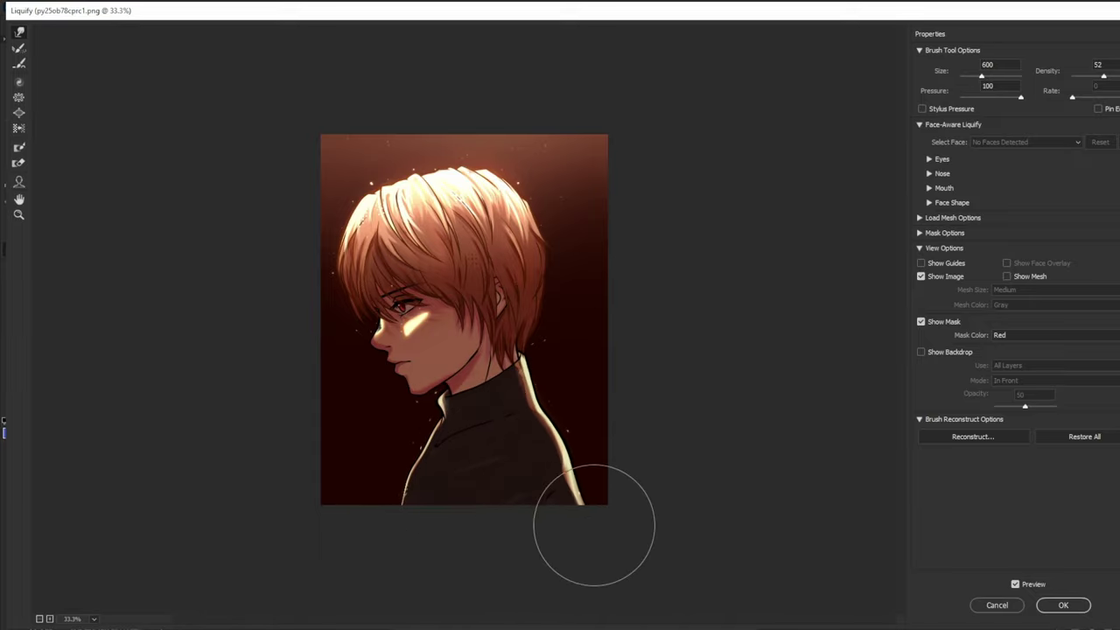
drag(595, 526, 575, 540)
key(bracketleft)
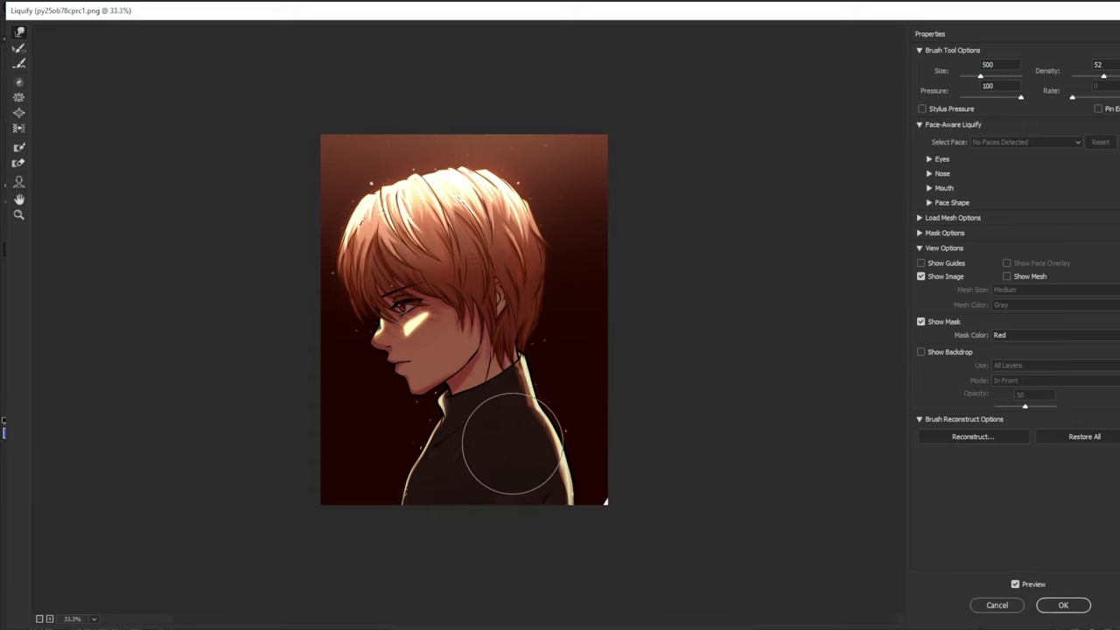
- Rework the front chest and shoulder contour of the sweater, reducing the brush from 1000 to 300
key(bracketright)
key(bracketright)
key(bracketright)
key(bracketright)
key(bracketright)
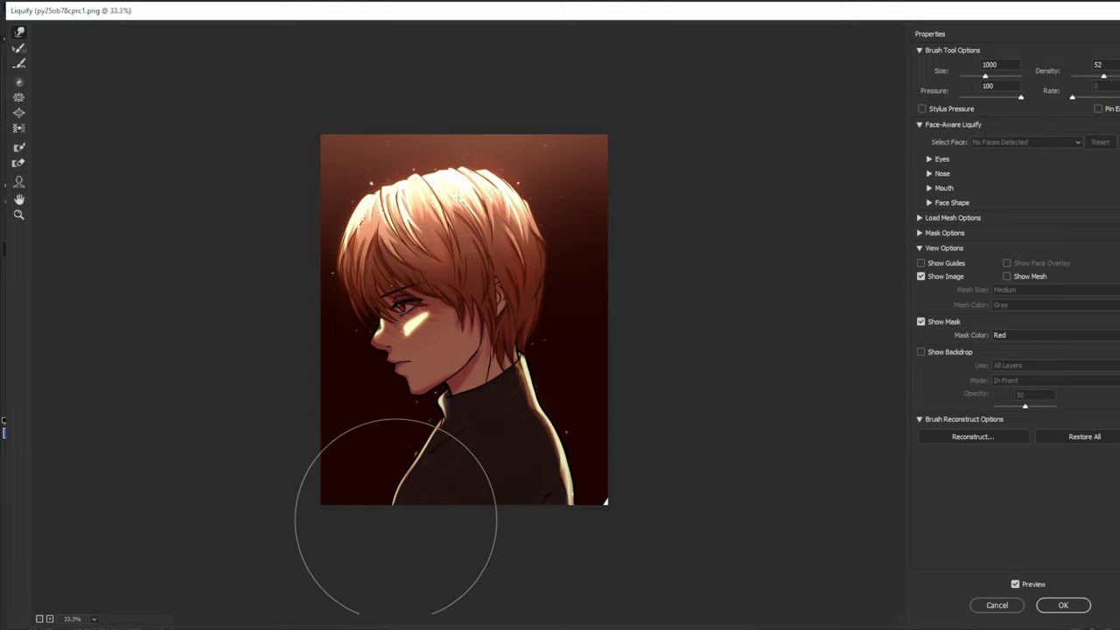
key(bracketleft)
key(bracketleft)
key(bracketleft)
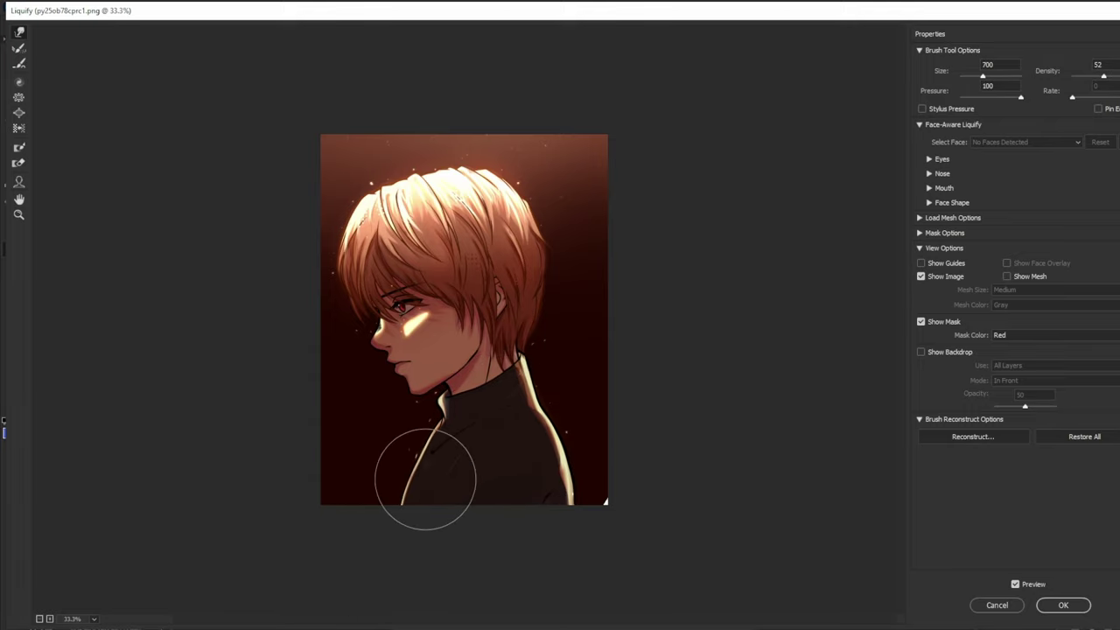
key(bracketleft)
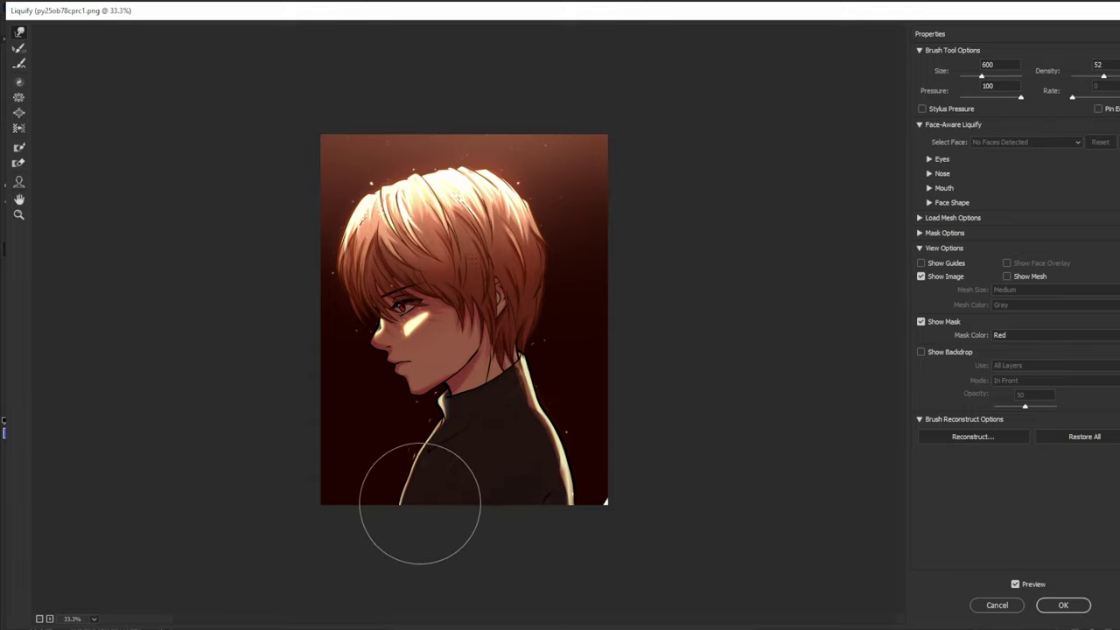
key(bracketleft)
key(bracketleft)
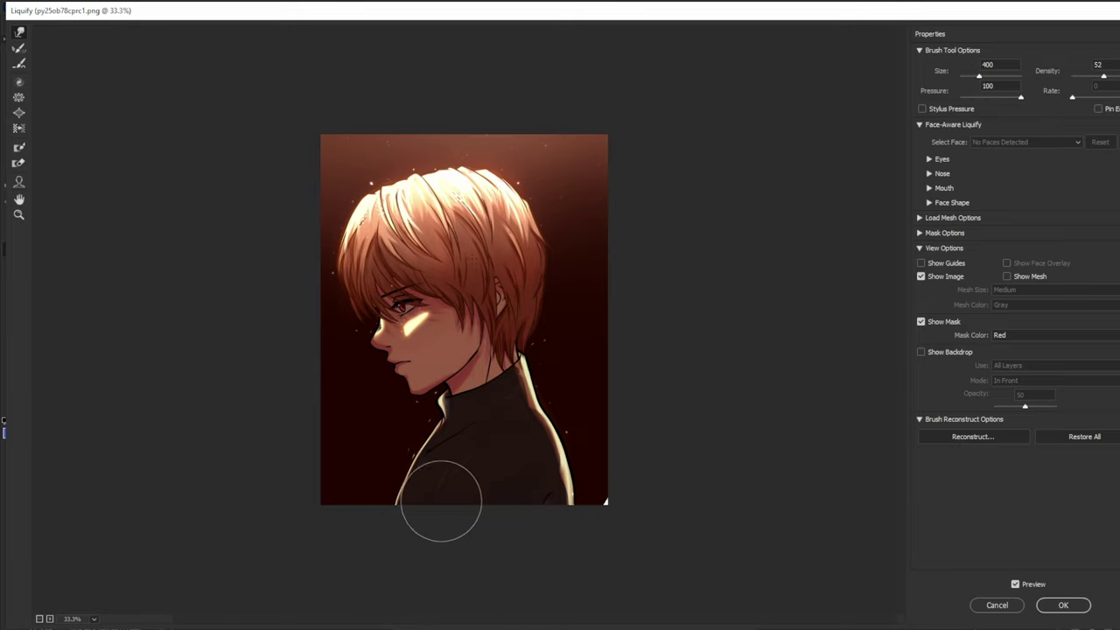
key(bracketleft)
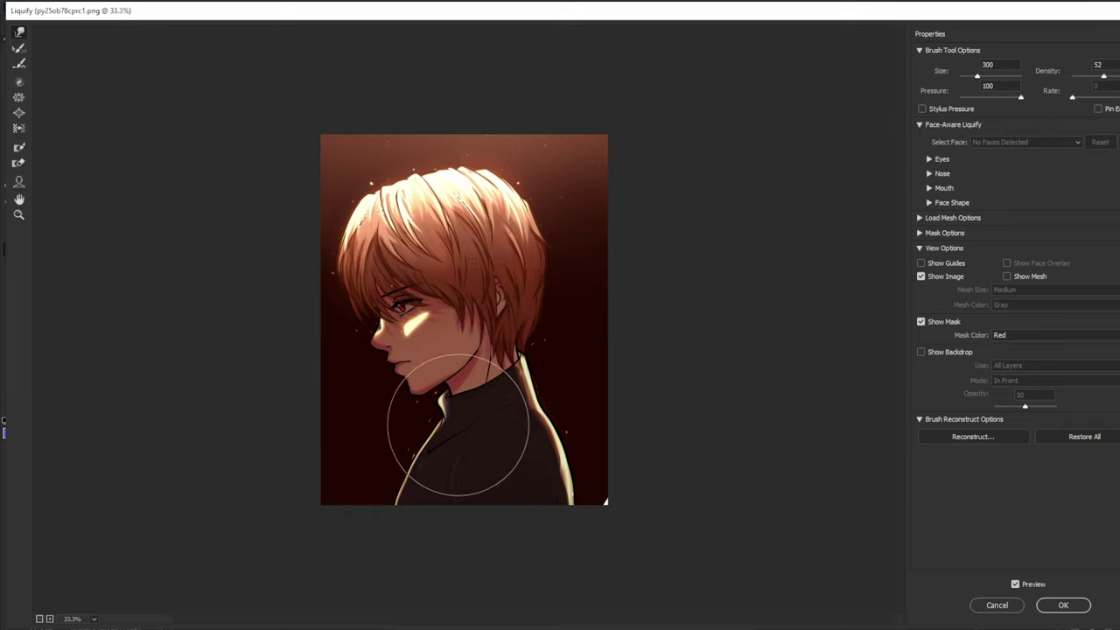
- Warp the front of the turtleneck collar inward and smooth the lines running from collar to shoulders, using brush sizes from 250 to 800
key(bracketleft)
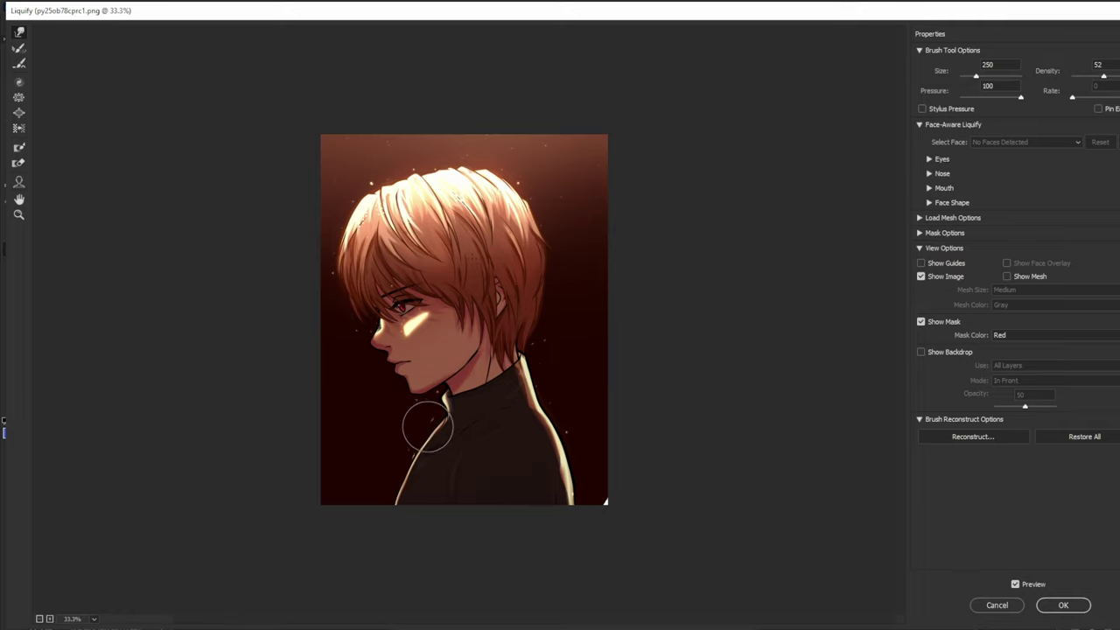
key(bracketright)
key(bracketright)
key(bracketright)
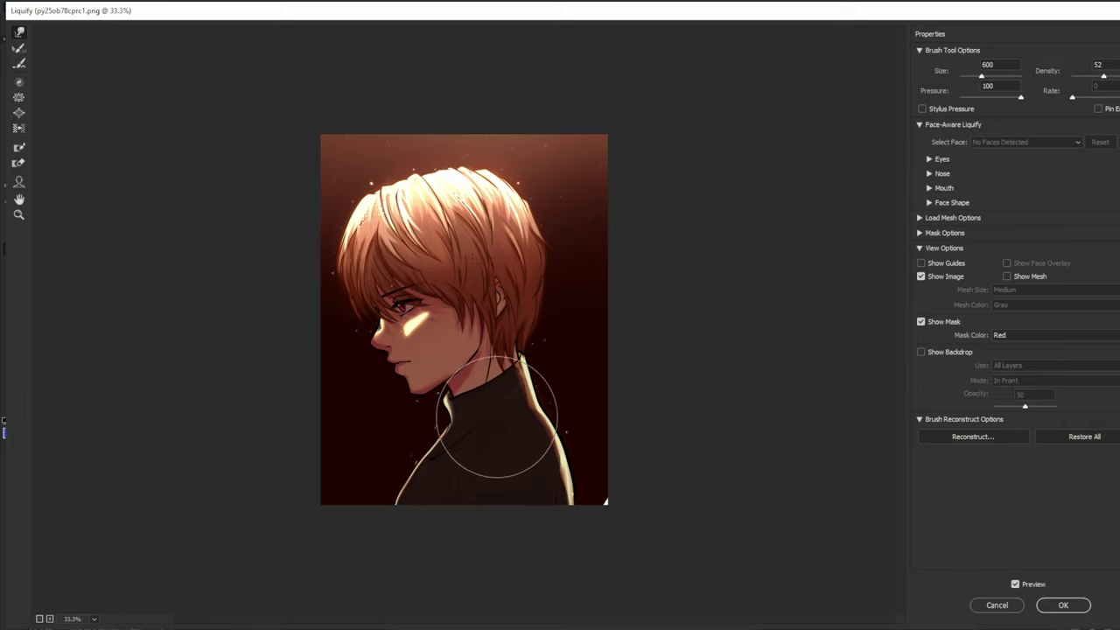
key(bracketright)
key(bracketright)
key(bracketright)
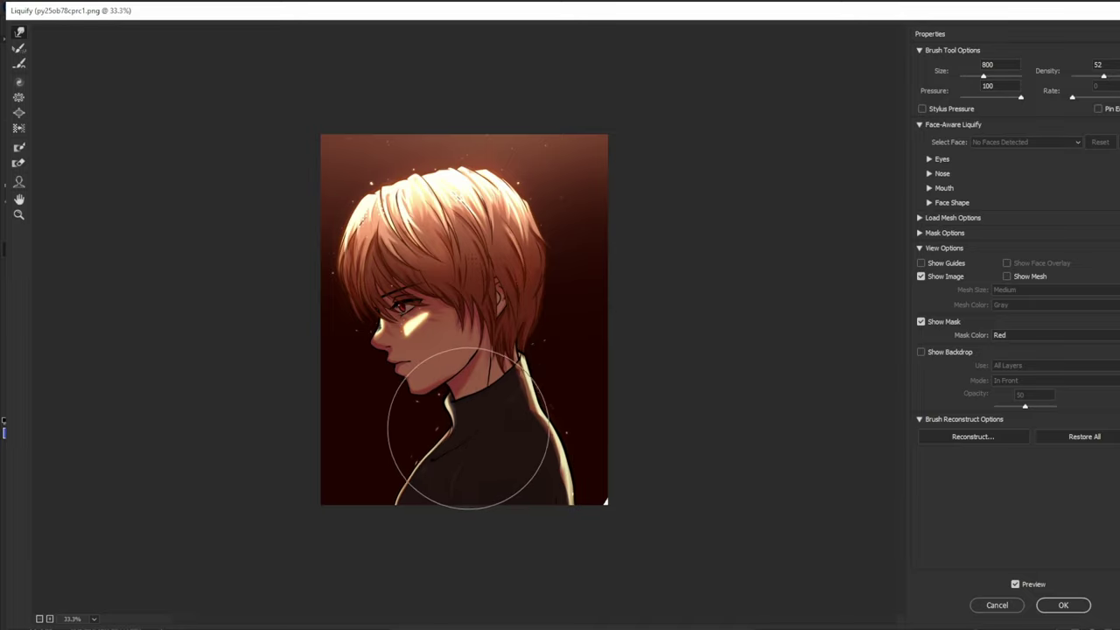
key(bracketleft)
key(bracketleft)
key(bracketleft)
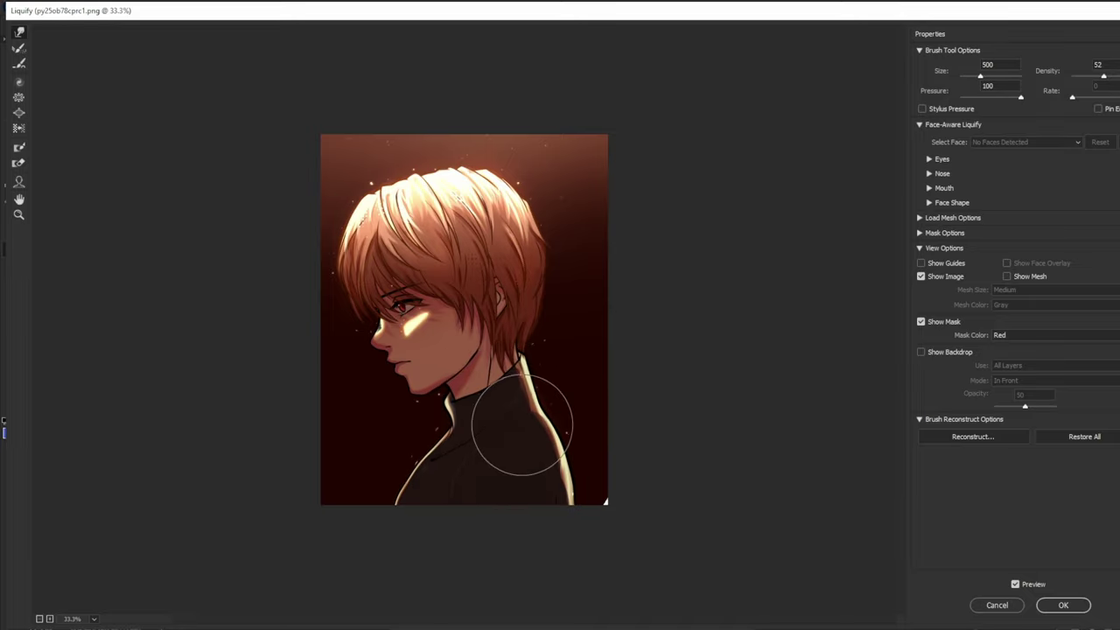
- Push the lower chest inward and even out the sweater's front and back outlines with brush sizes from 500 to 800
key(ctrl+minus)
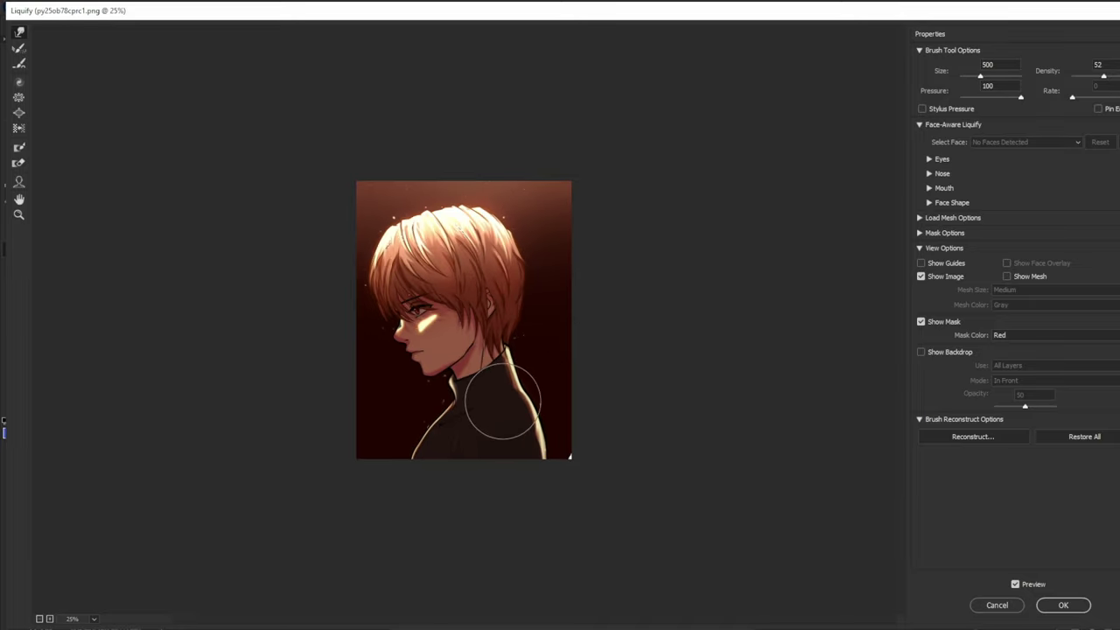
key(bracketright)
key(bracketright)
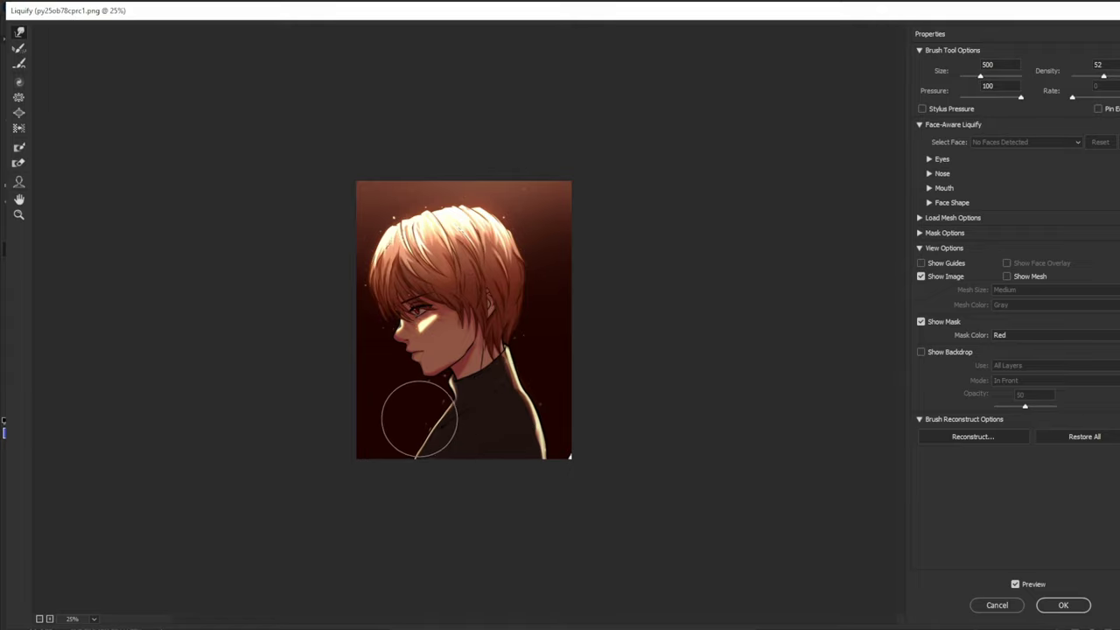
key(bracketleft)
key(bracketleft)
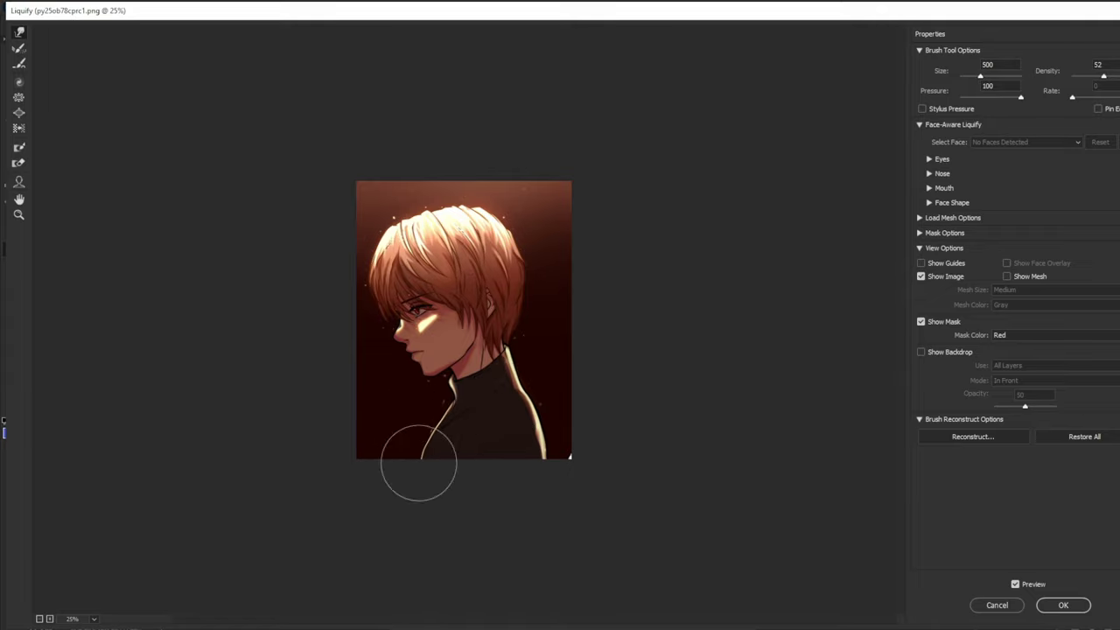
key(bracketright)
key(bracketright)
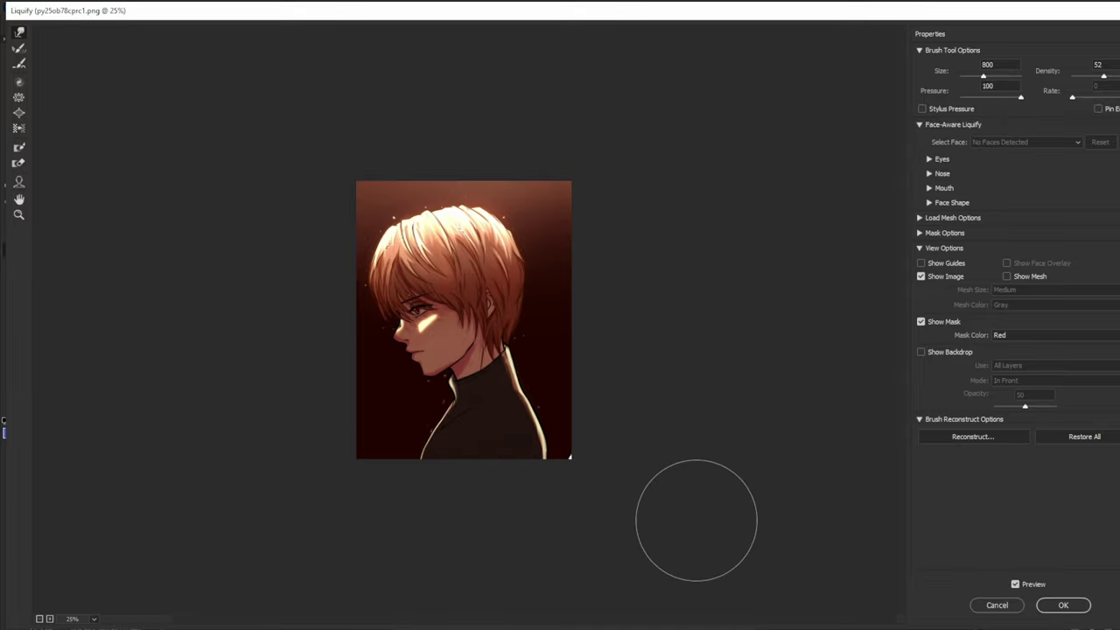
key(bracketright)
- Compare the reshaped figure with the original at 50% zoom by toggling the Liquify preview
key(p)
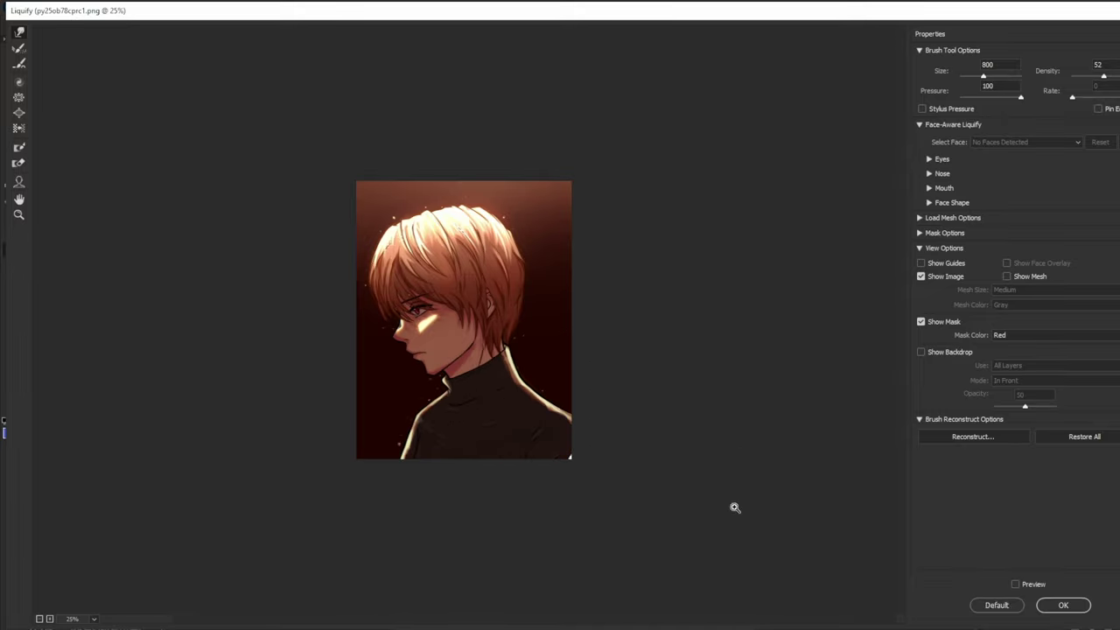
key(ctrl+plus)
key(ctrl+plus)
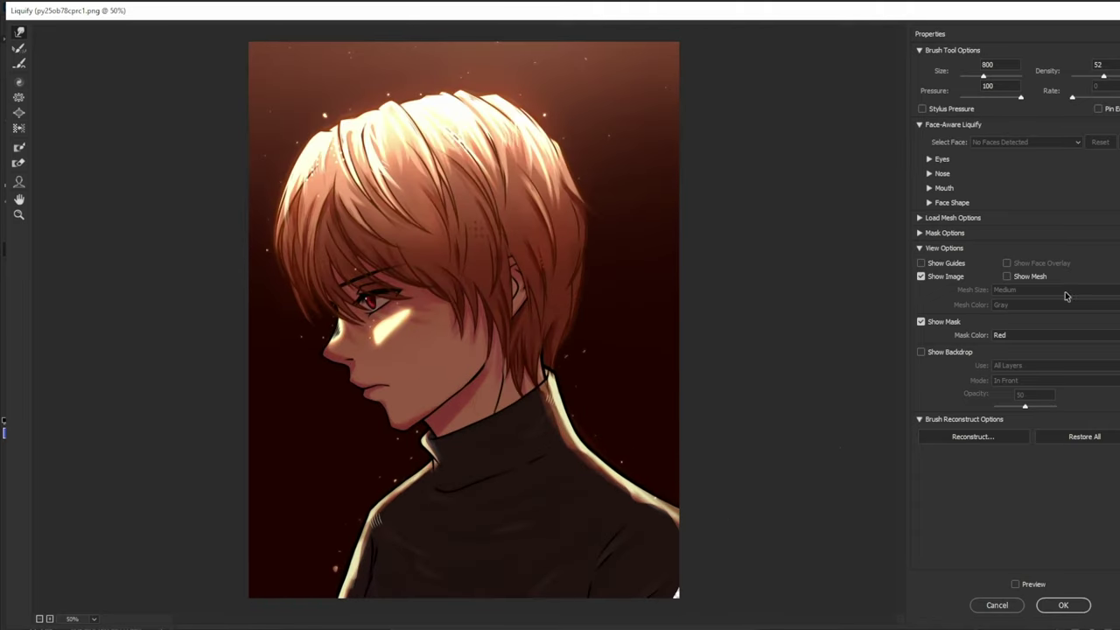
key(p)
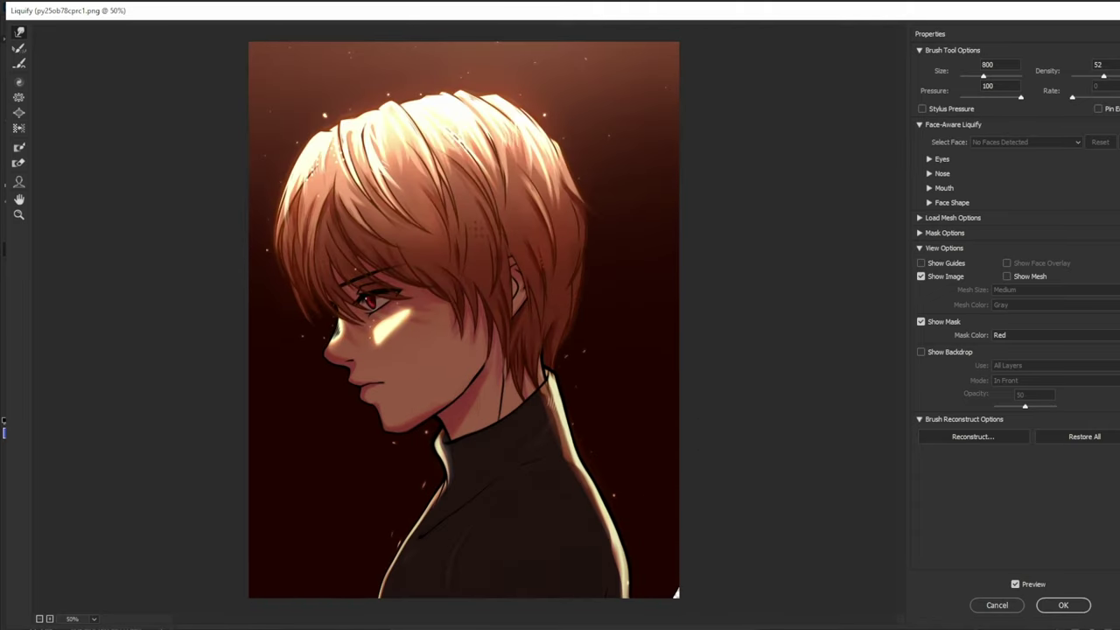
key(p)
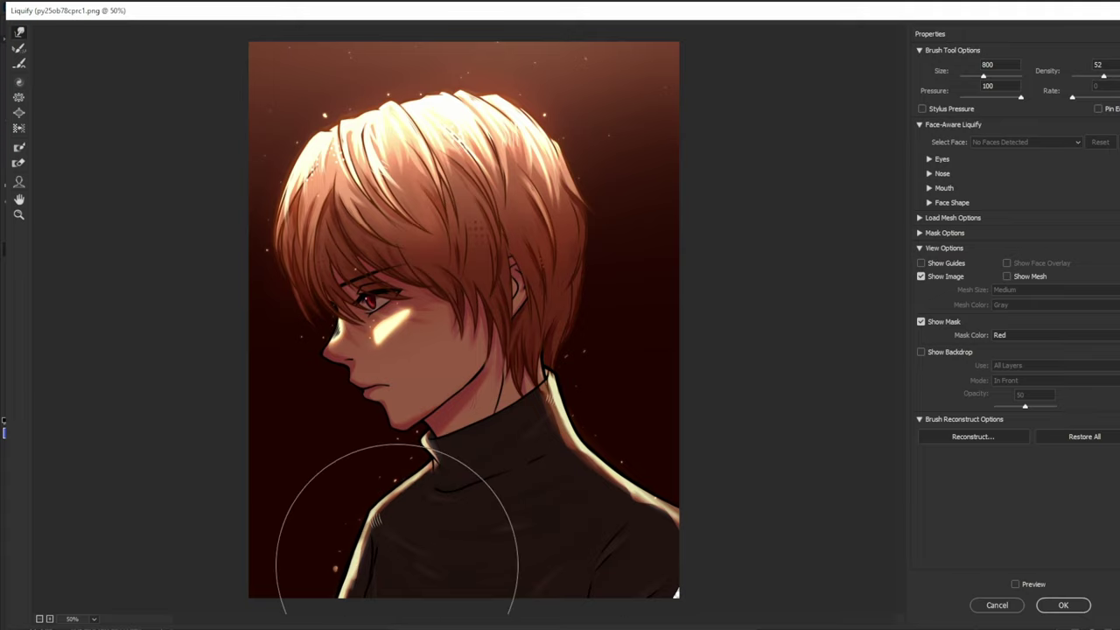
- Reduce the Liquify brush size to 100 and turn the preview of the warped figure back on
key(bracketleft)
key(bracketleft)
key(bracketleft)
key(bracketleft)
key(bracketleft)
key(bracketleft)
key(bracketleft)
key(bracketleft)
key(bracketleft)
key(bracketleft)
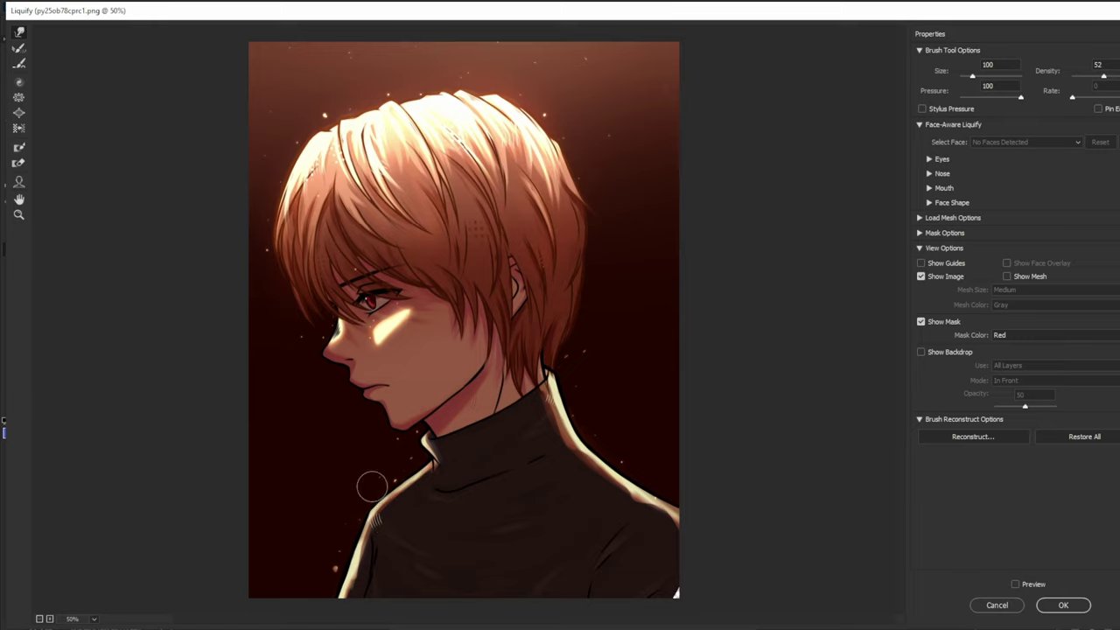
key(p)
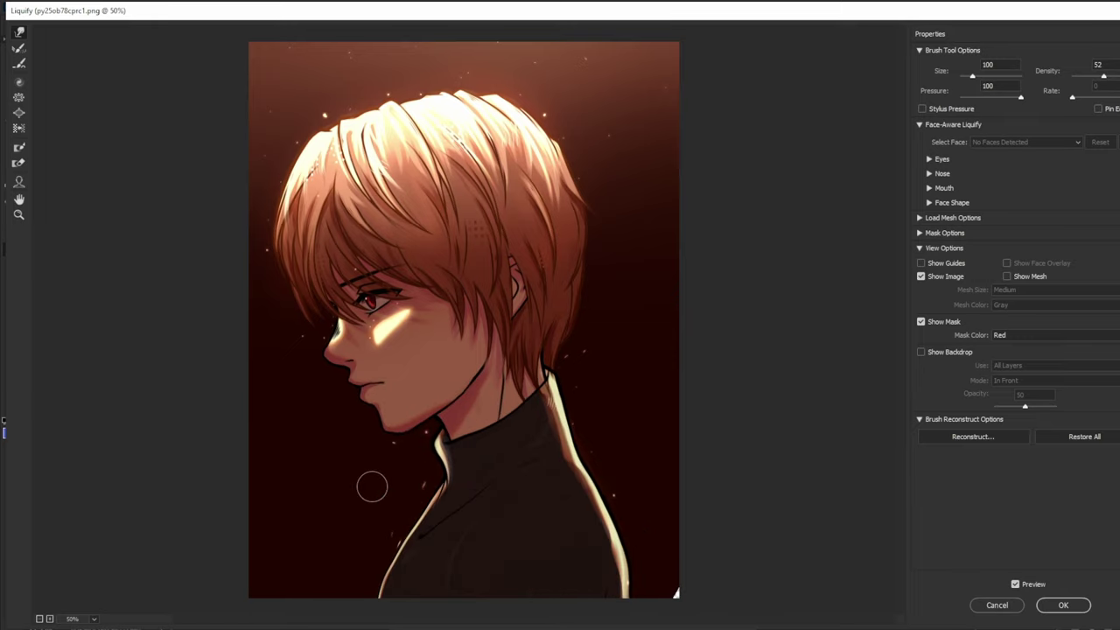
- Shift the ear forward toward the face with Liquify brush sizes between 200 and 600
key(ctrl+minus)
key(ctrl+minus)
key(ctrl+minus)
key(ctrl+minus)
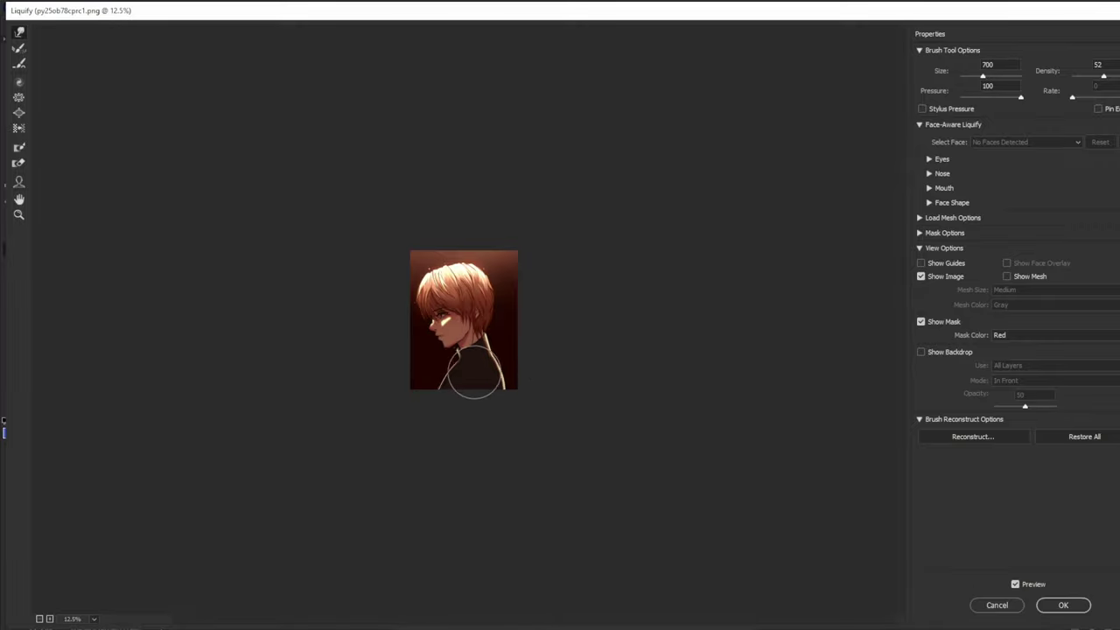
key(bracketright)
key(bracketright)
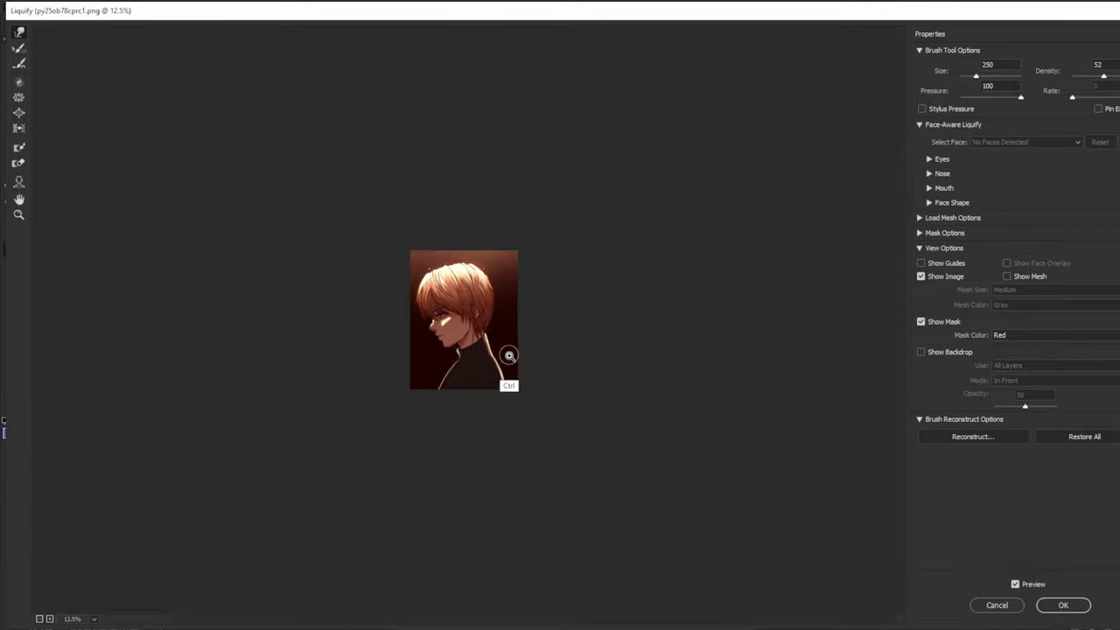
key(ctrl+plus)
key(ctrl+plus)
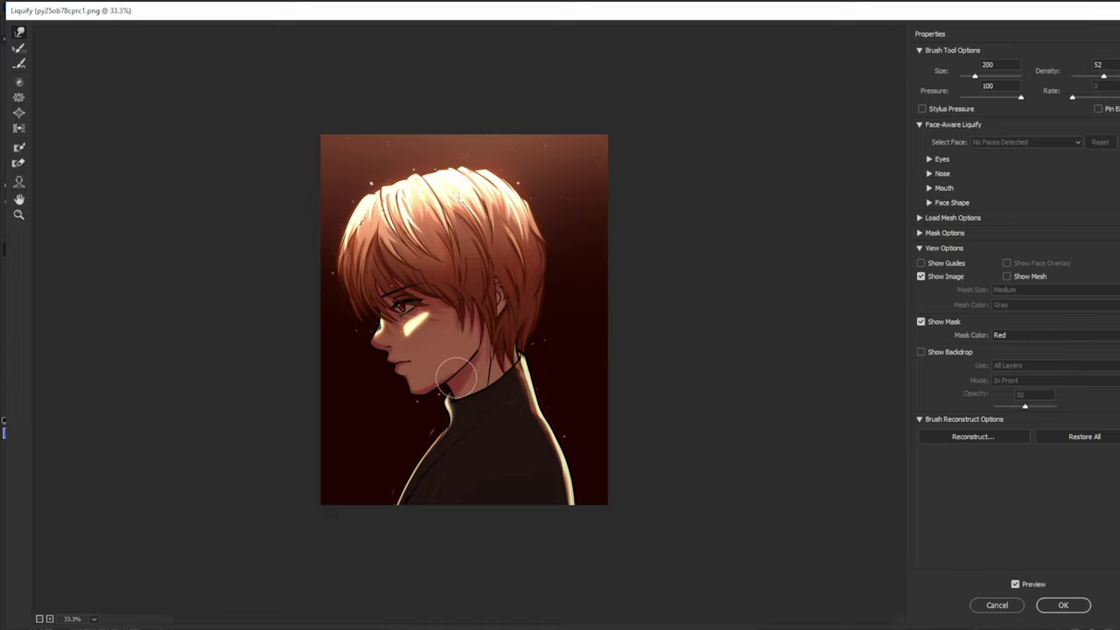
key(bracketright)
key(bracketright)
key(bracketright)
key(bracketright)
key(bracketright)
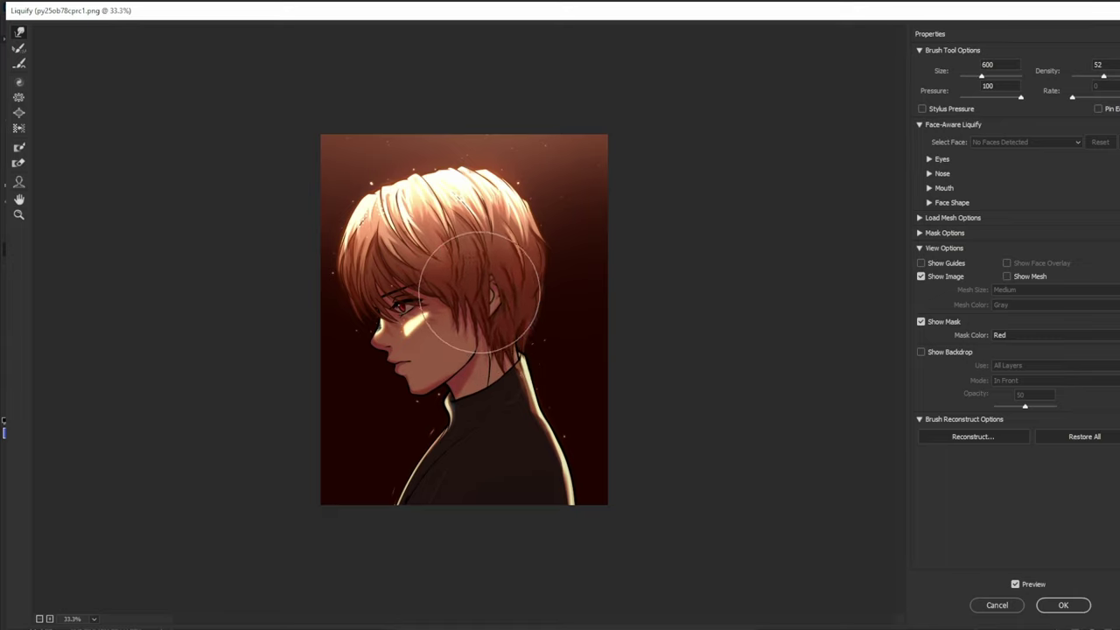
key(bracketleft)
key(bracketleft)
key(bracketleft)
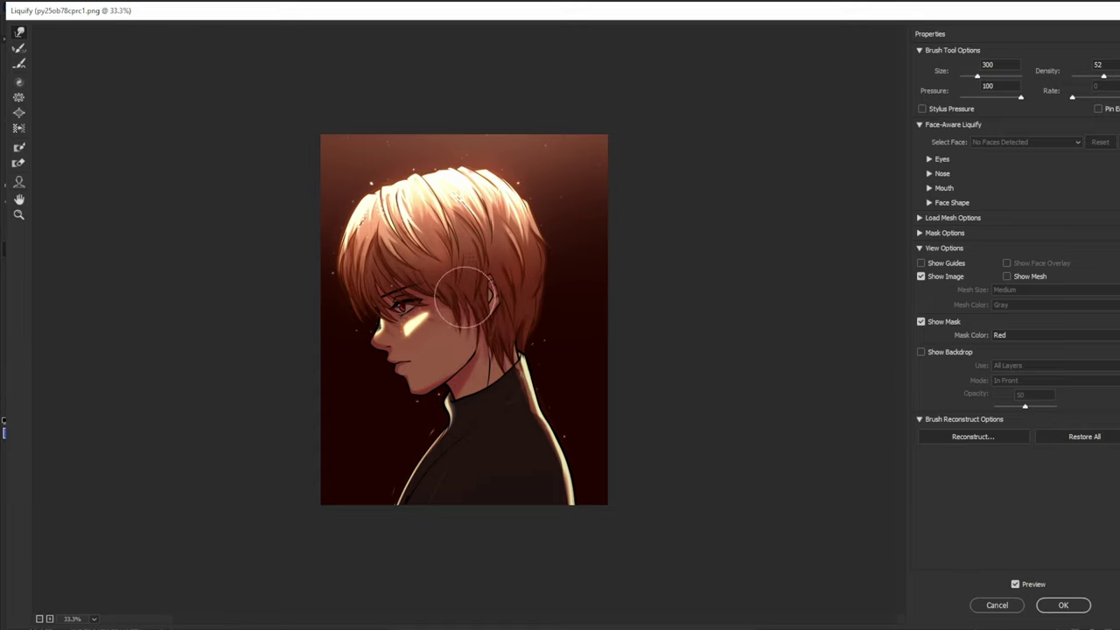
- Compare the warped portrait with its unwarped state at 33.3% zoom by toggling the Liquify preview
key(p)
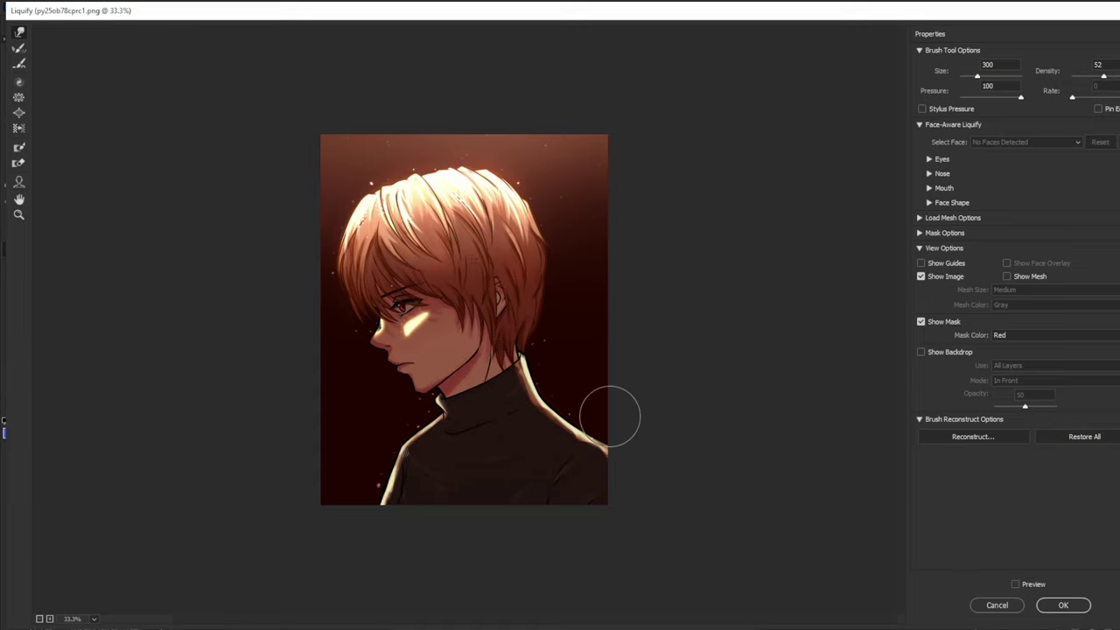
key(p)
key(p)
key(p)
- Round off the chin and lower the back tip of the collar at the nape, using brush sizes around 125 to 200
key(bracketleft)
key(bracketleft)
key(bracketleft)
key(bracketleft)
key(bracketleft)
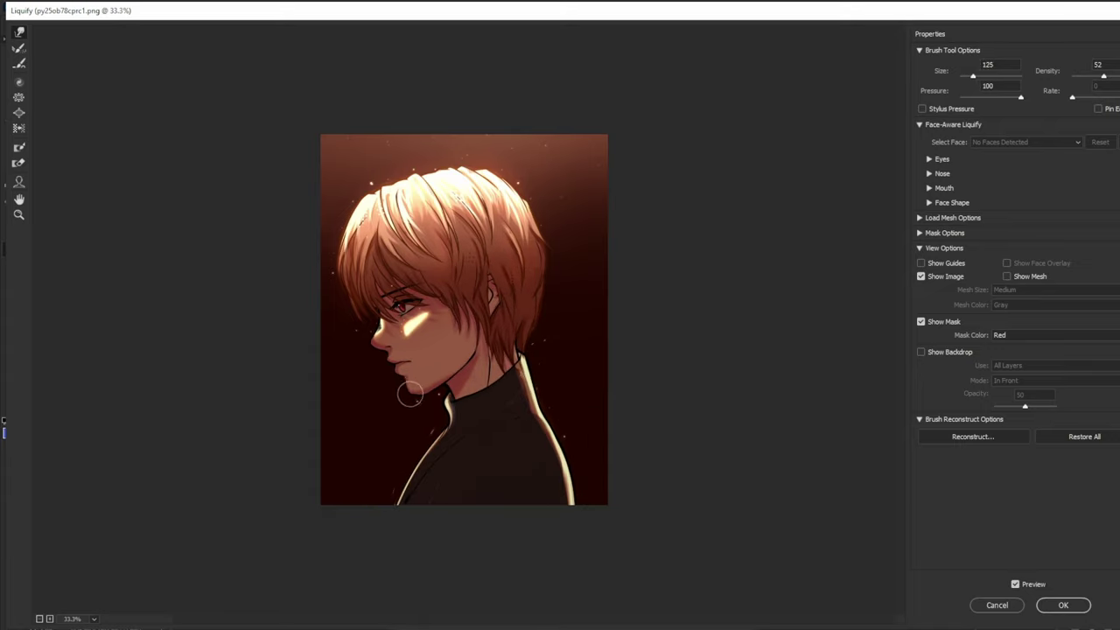
key(bracketleft)
key(bracketright)
key(bracketright)
key(bracketright)
key(bracketright)
key(bracketright)
key(bracketleft)
key(bracketleft)
key(bracketleft)
key(bracketright)
key(bracketright)
key(bracketleft)
key(bracketleft)
key(bracketleft)
key(bracketright)
key(bracketright)
key(bracketright)
key(bracketright)
key(bracketright)
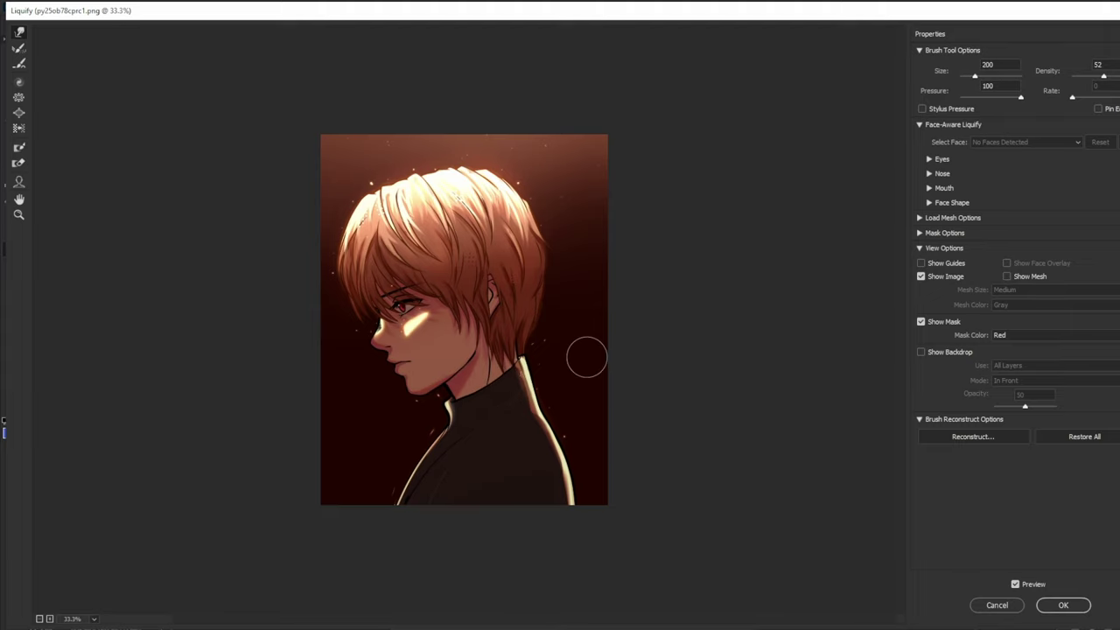
- Refine the contour around the nose with a Liquify brush size of about 125
key(bracketleft)
key(bracketleft)
key(bracketleft)
key(bracketleft)
key(bracketright)
key(bracketright)
key(bracketright)
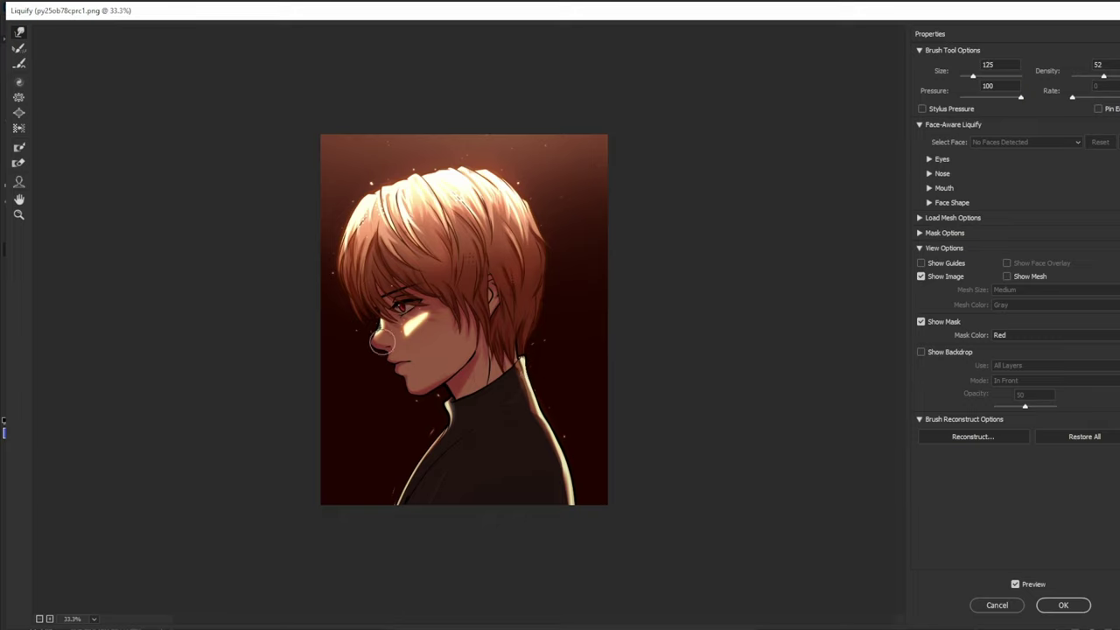
key(bracketleft)
key(bracketleft)
key(bracketright)
- Check the corrected face and shoulders against the original with the preview, and apply the Liquify changes
key(p)
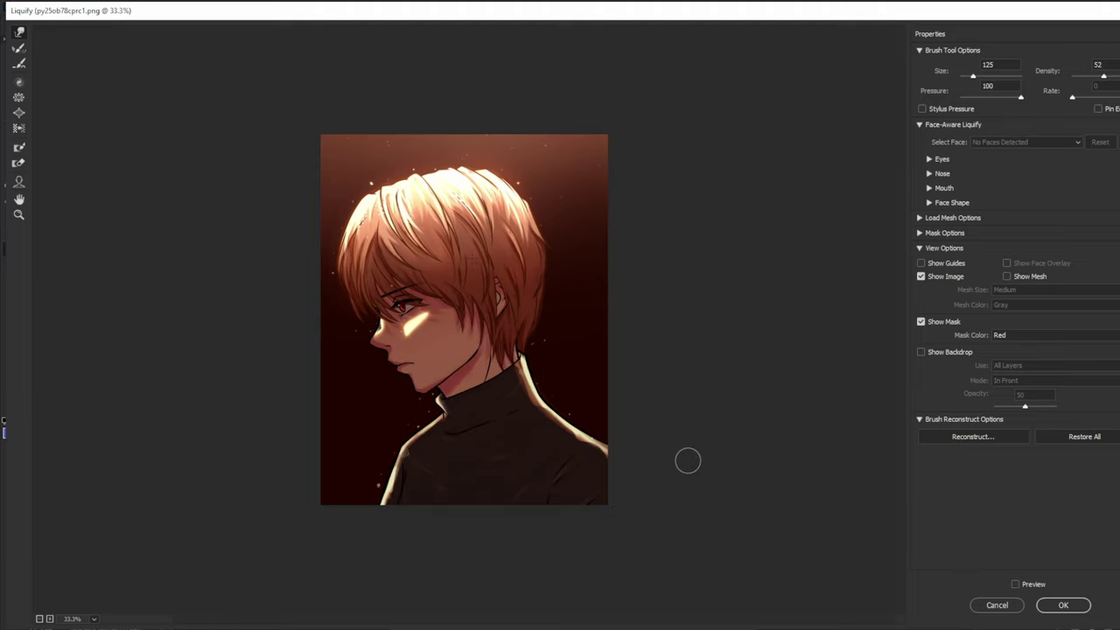
key(p)
key(p)
key(p)
key(p)
key(p)
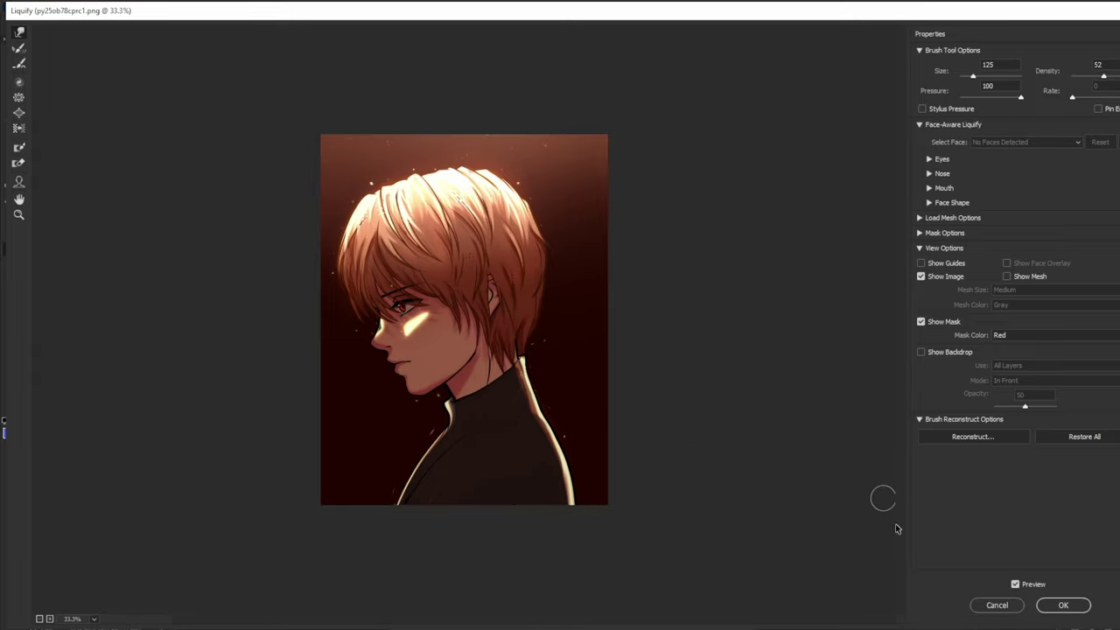
click(1063, 605)
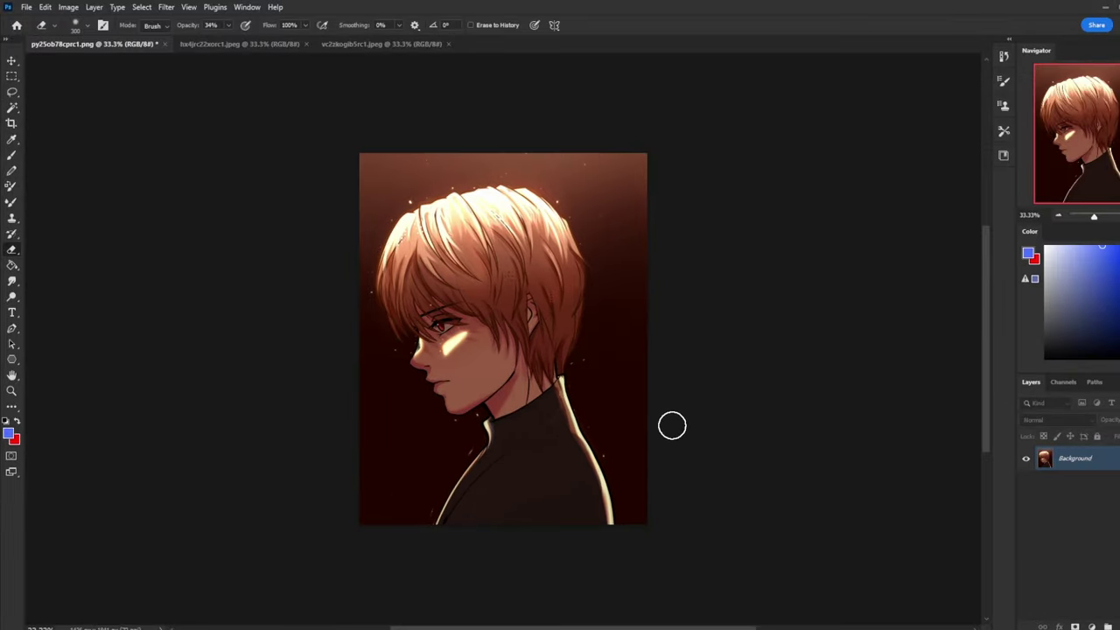
- Reopen the Liquify filter and push the hair's front and crown inward with an enlarged brush
key(ctrl+minus)
key(ctrl+minus)
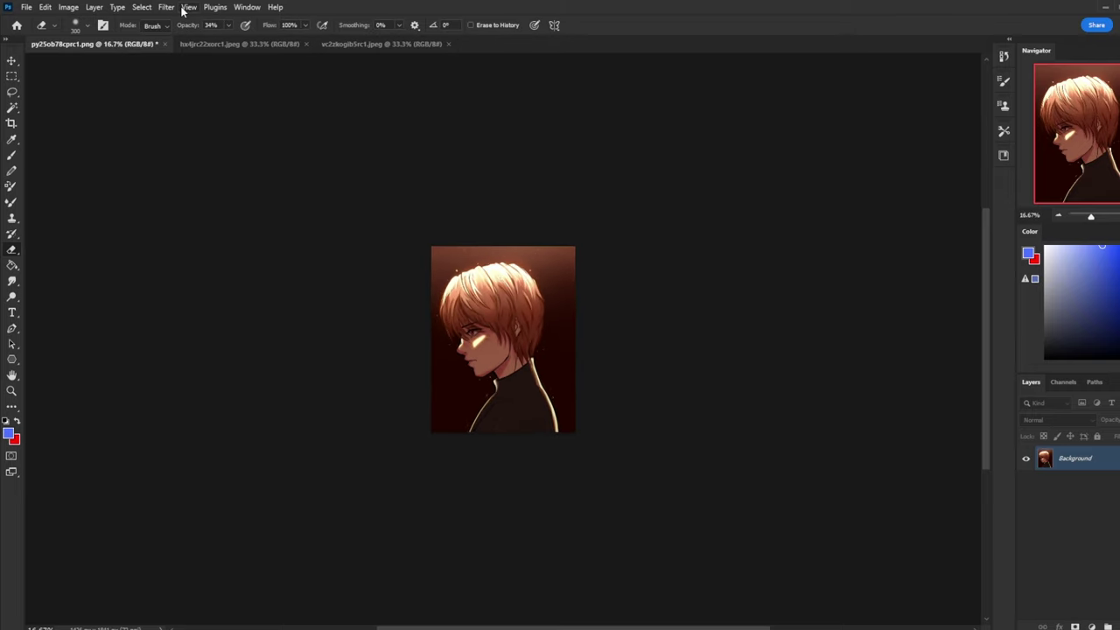
click(166, 7)
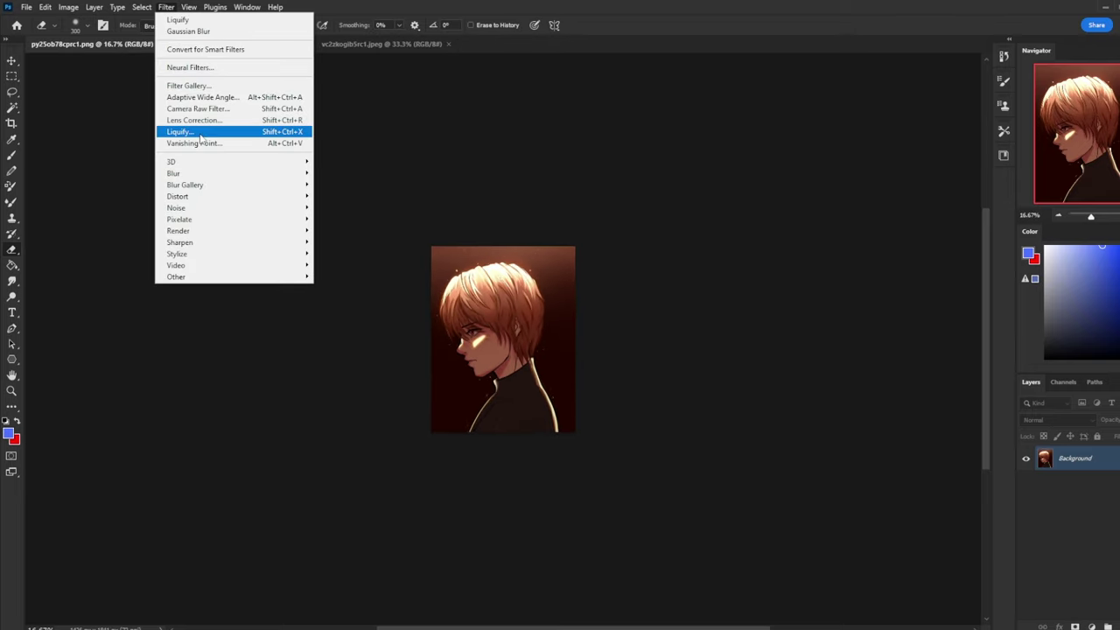
click(198, 132)
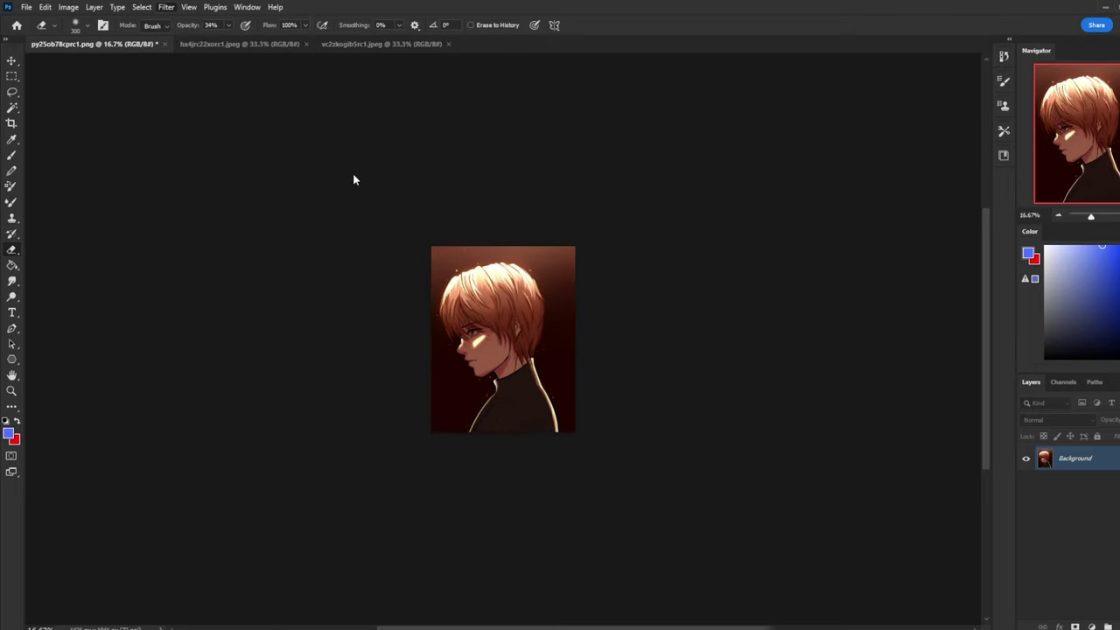
key(ctrl+minus)
key(ctrl+minus)
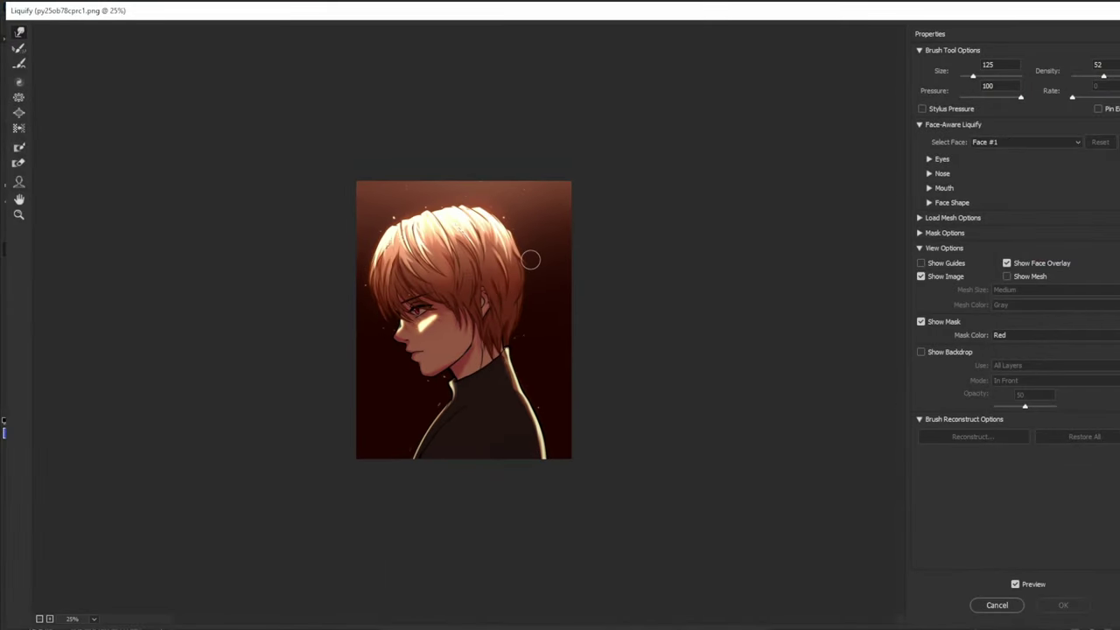
key(bracketright)
key(bracketright)
key(bracketright)
key(bracketright)
key(bracketright)
key(bracketright)
key(bracketright)
key(bracketright)
mouse_move(375, 251)
mouse_down()
mouse_move(363, 276)
mouse_move(369, 285)
mouse_move(359, 279)
mouse_move(340, 304)
mouse_move(354, 247)
mouse_move(425, 211)
mouse_move(491, 220)
mouse_up()
- Press the back of the hair slightly inward to reduce the head's volume, finishing with brush size 500
key(bracketleft)
key(bracketleft)
key(bracketleft)
key(bracketright)
key(bracketright)
key(bracketright)
key(bracketleft)
key(bracketleft)
key(bracketleft)
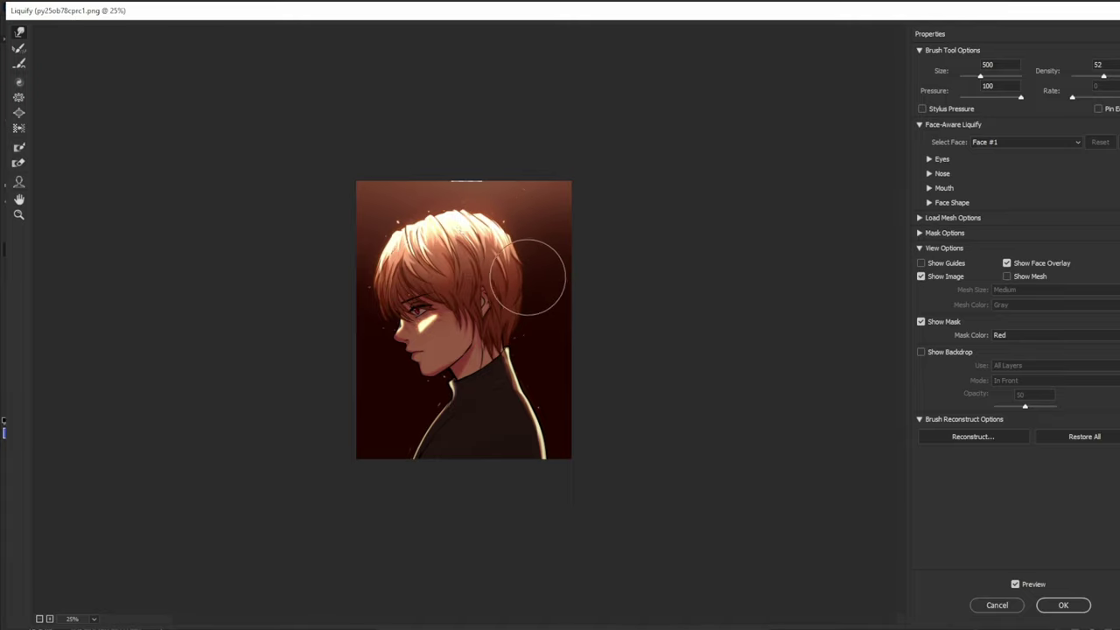
- Smooth the hair outline from forehead to crown with brush sizes between 150 and 800
key(bracketleft)
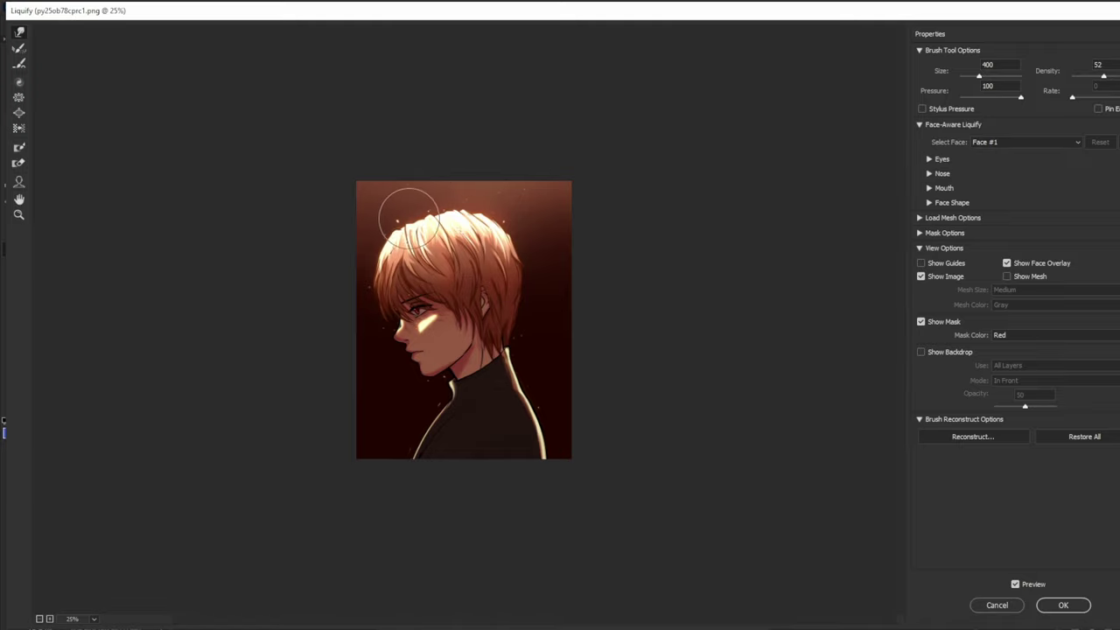
key(bracketleft)
key(bracketleft)
key(bracketright)
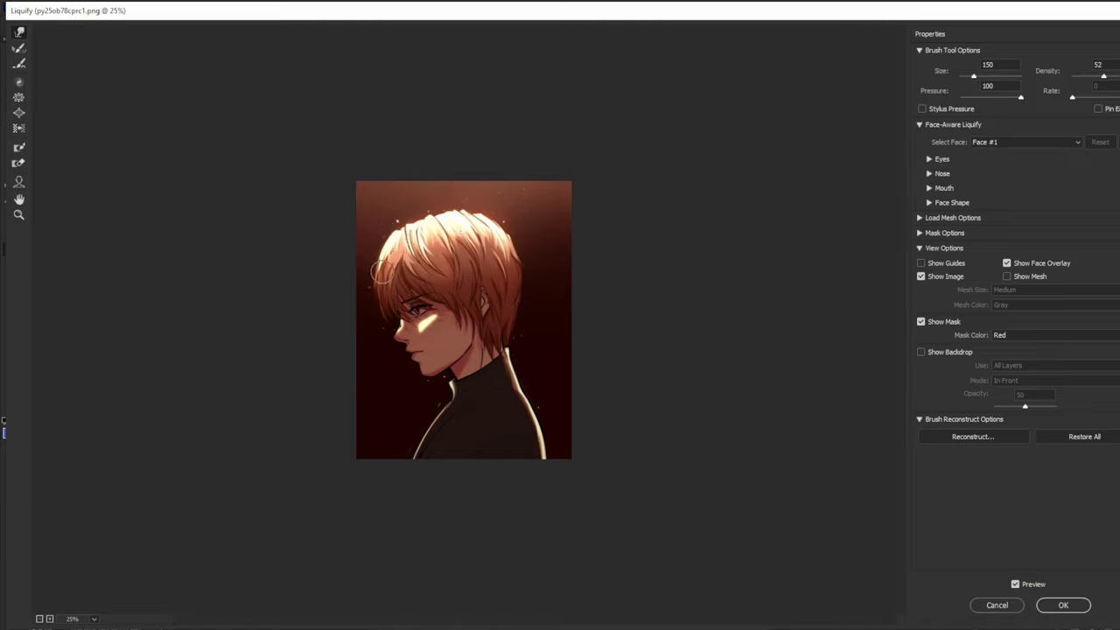
key(bracketright)
key(bracketright)
key(bracketright)
key(bracketright)
key(bracketright)
key(bracketleft)
key(bracketleft)
key(bracketleft)
key(bracketleft)
key(bracketleft)
key(bracketright)
key(bracketright)
key(bracketright)
key(bracketright)
key(bracketright)
key(bracketright)
key(bracketright)
key(bracketright)
key(bracketright)
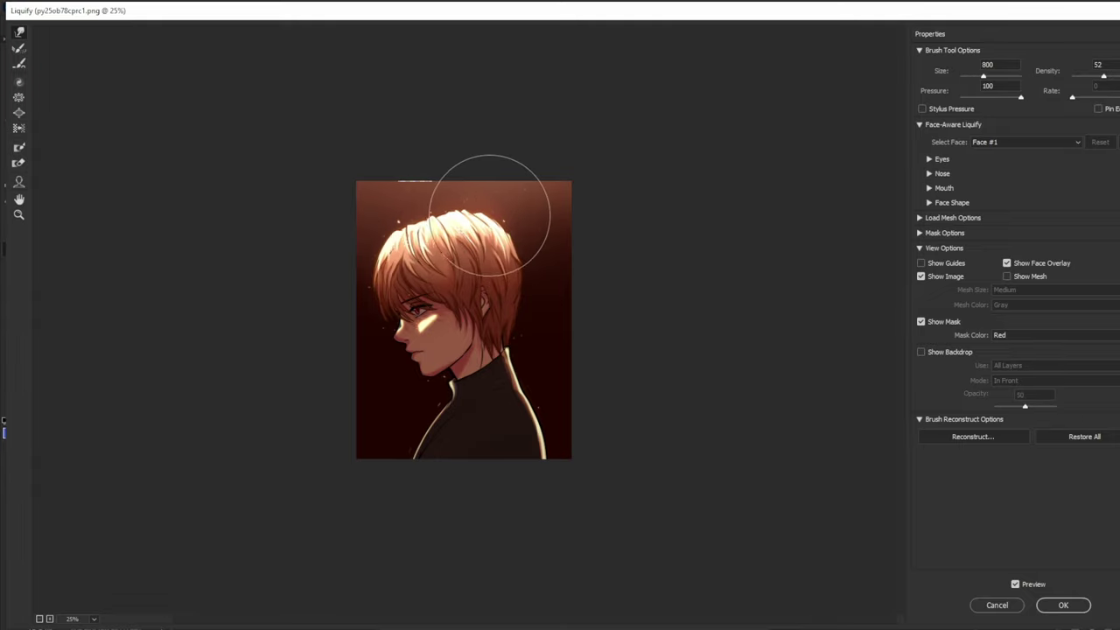
key(bracketleft)
key(bracketleft)
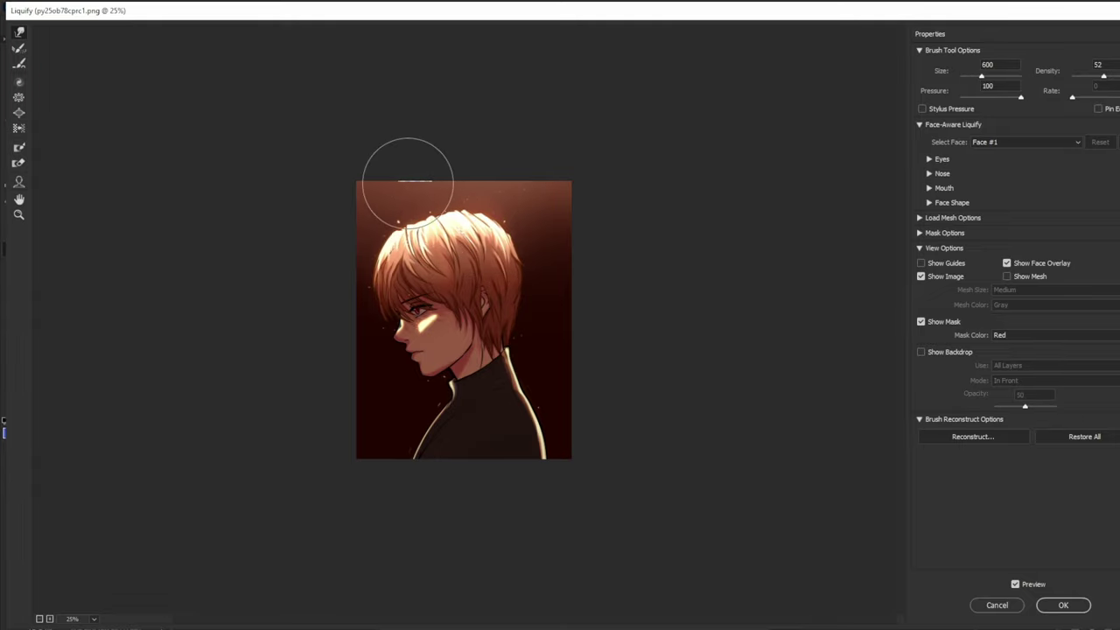
- Compare the smaller head with its previous shape using the preview, and apply the Liquify changes
key(p)
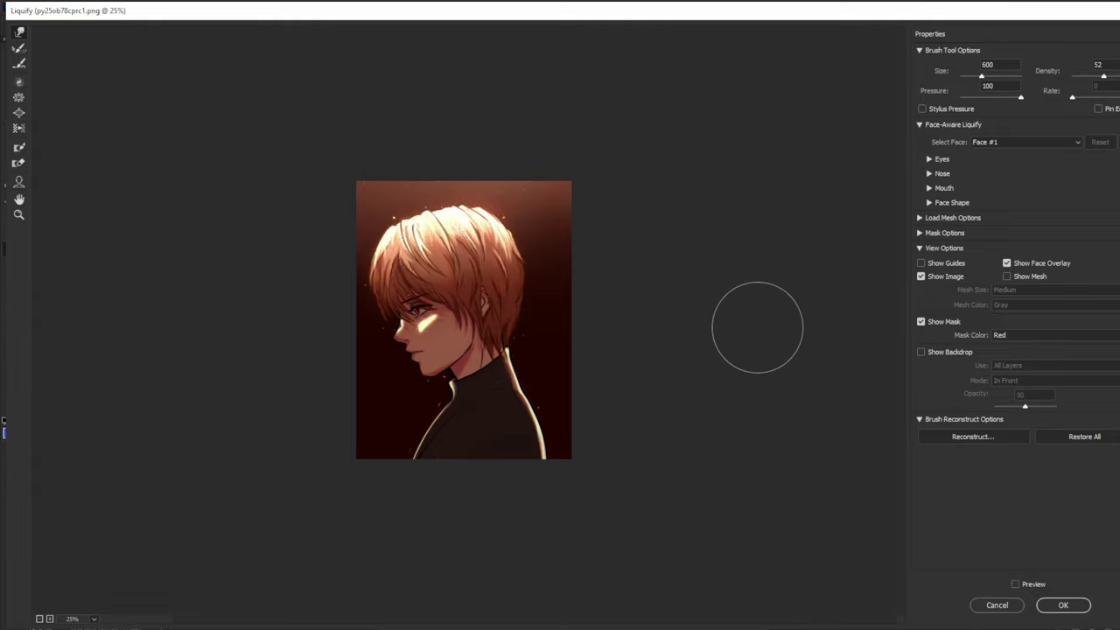
key(p)
key(p)
key(p)
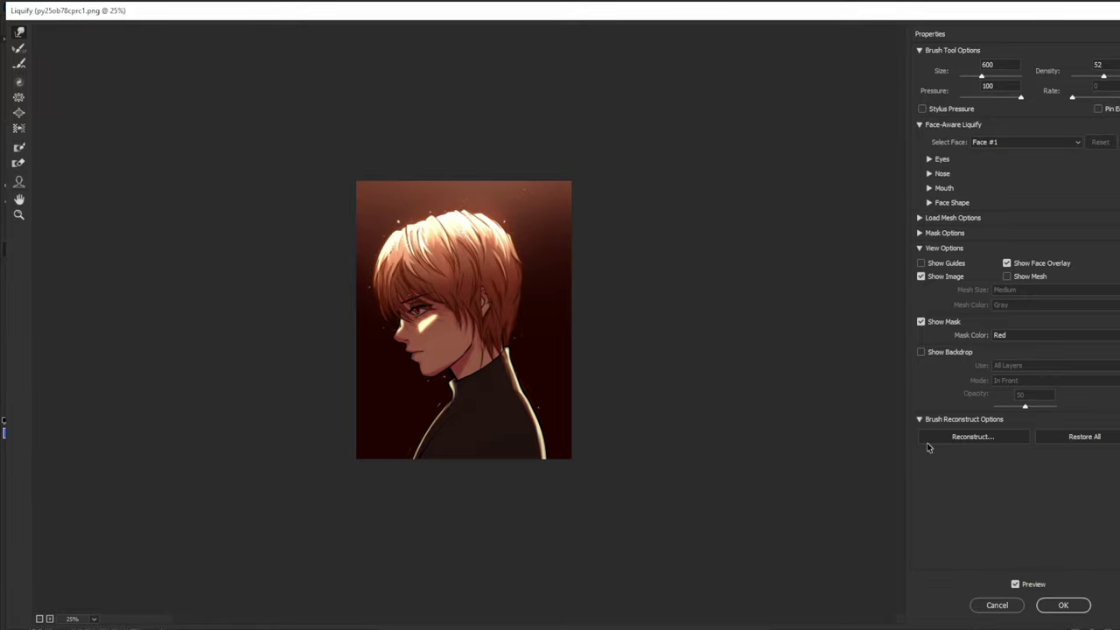
click(1067, 605)
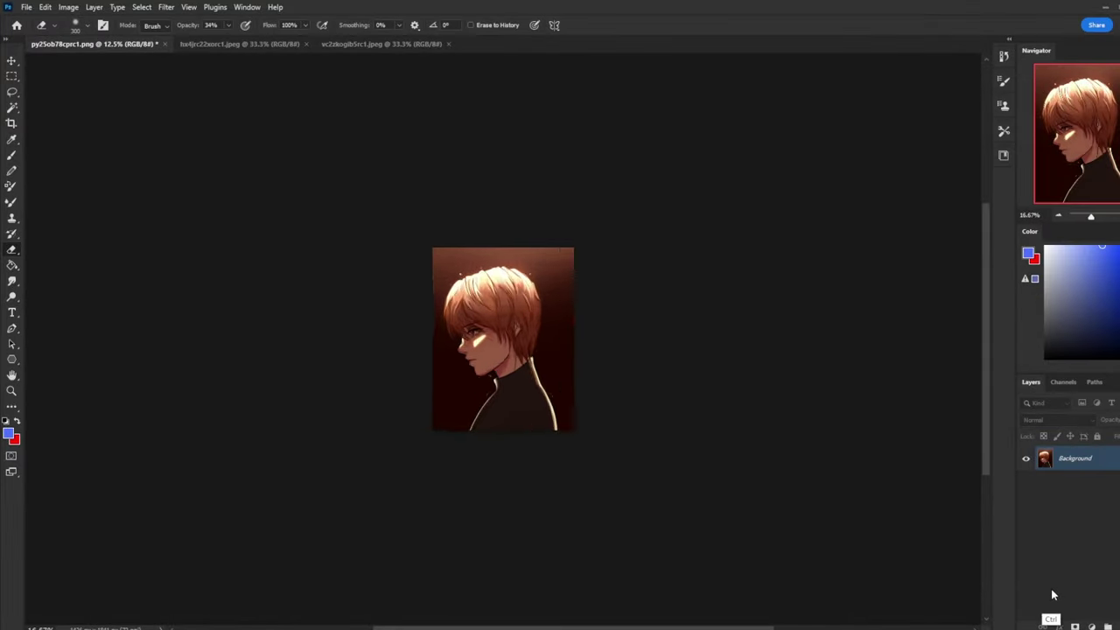
- Sample the dark background colour beside the neck and set the Brush to 100% opacity in Normal mode
key(ctrl+plus)
key(v)
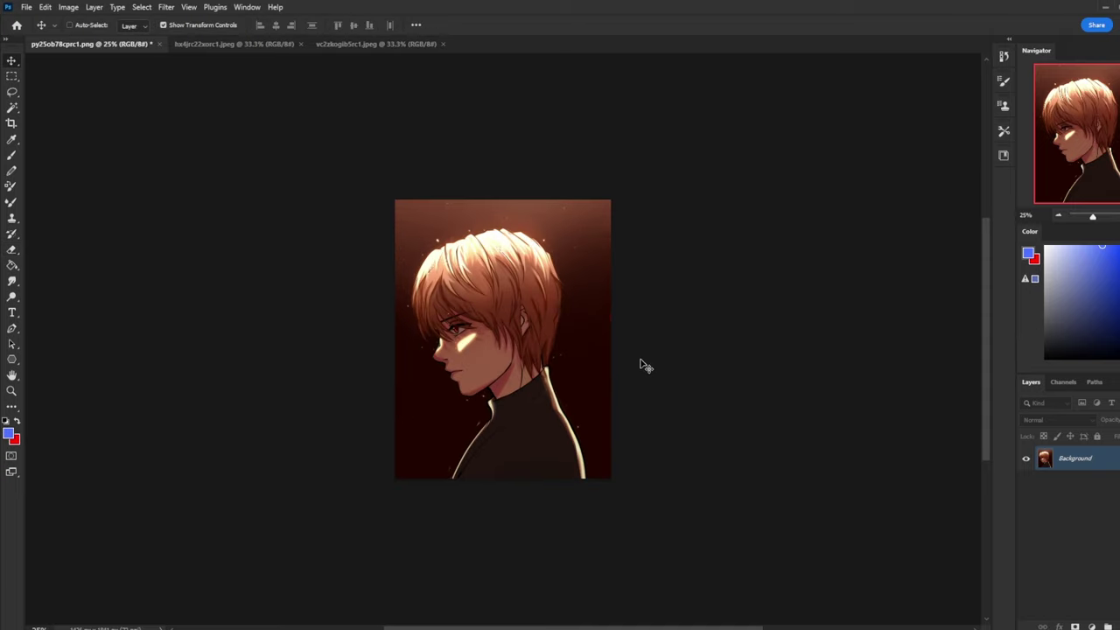
key(b)
alt+click(600, 342)
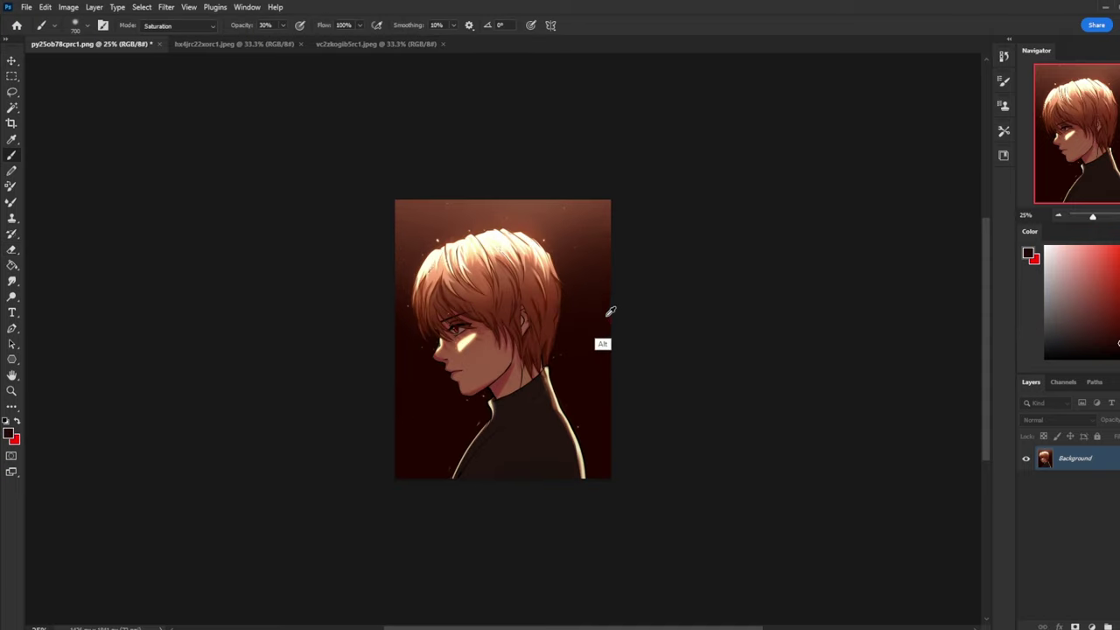
click(282, 24)
drag(296, 41, 651, 323)
click(186, 25)
click(184, 38)
- Convert the locked Background into an ordinary layer with the default name and clear the canvas selection
key(ctrl+a)
double_click(1115, 462)
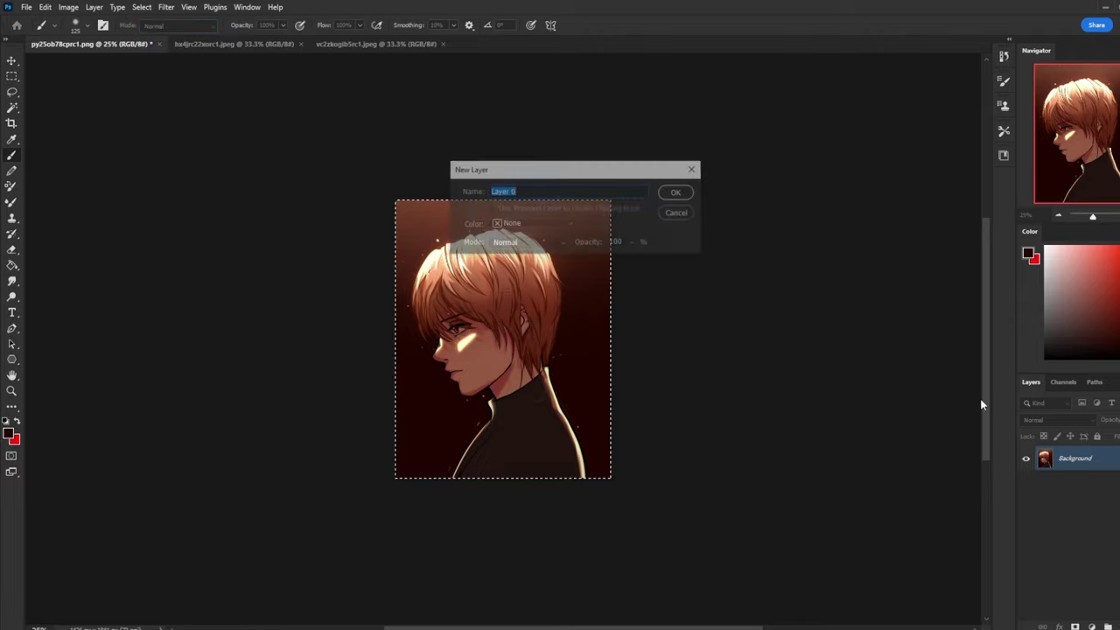
click(678, 194)
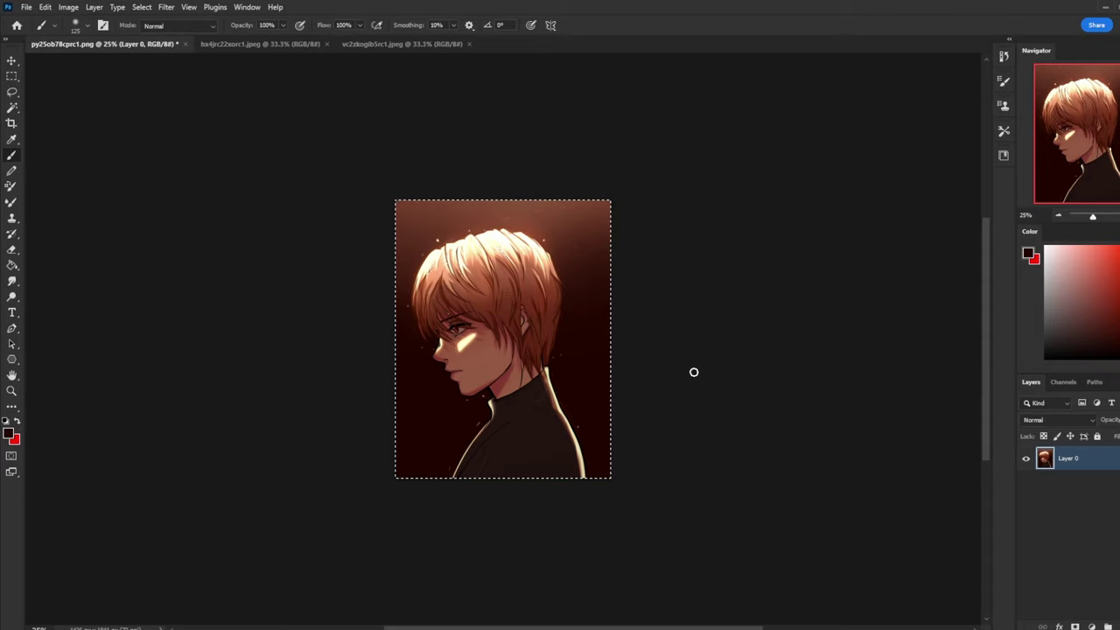
key(m)
right_click(563, 325)
click(591, 331)
- Select and copy the whole corrected canvas, and revert the document to its originally opened state in the history
key(ctrl+a)
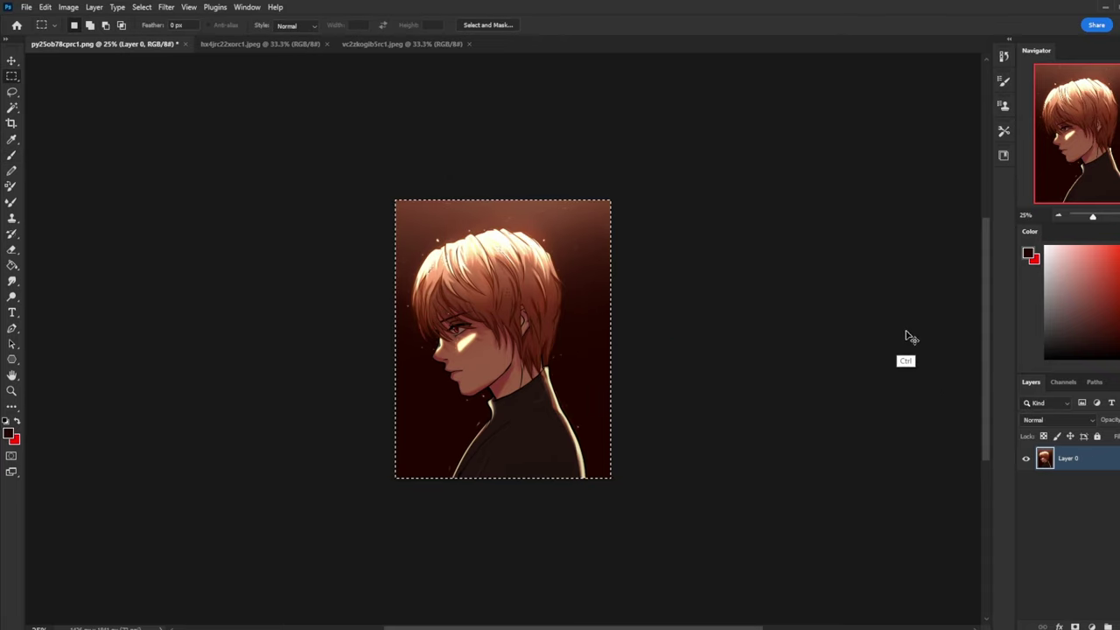
click(1004, 57)
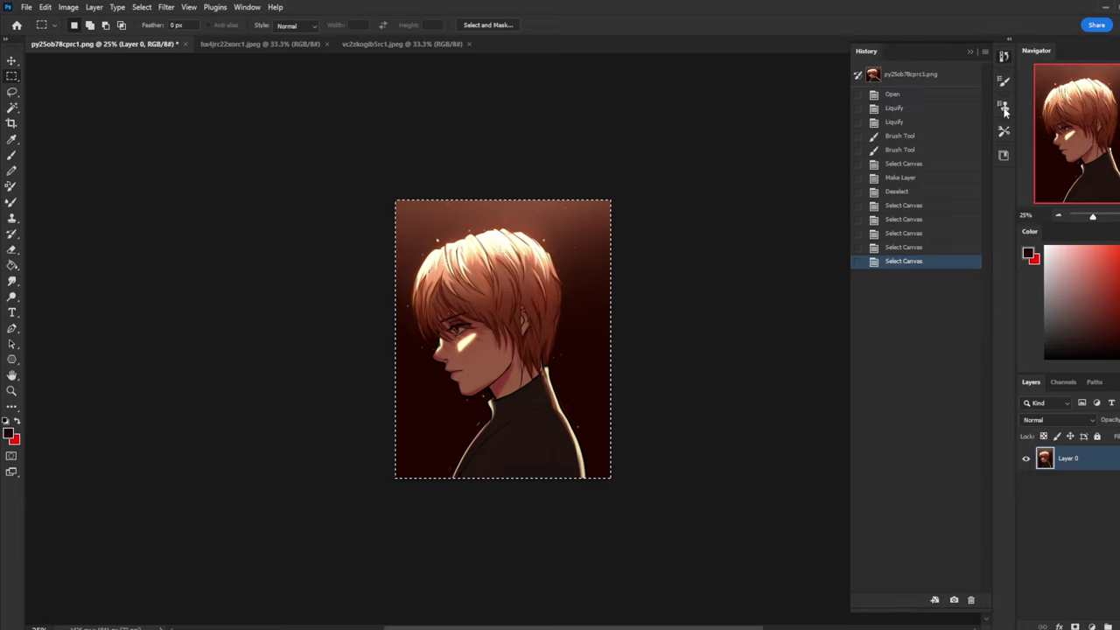
click(938, 79)
click(968, 52)
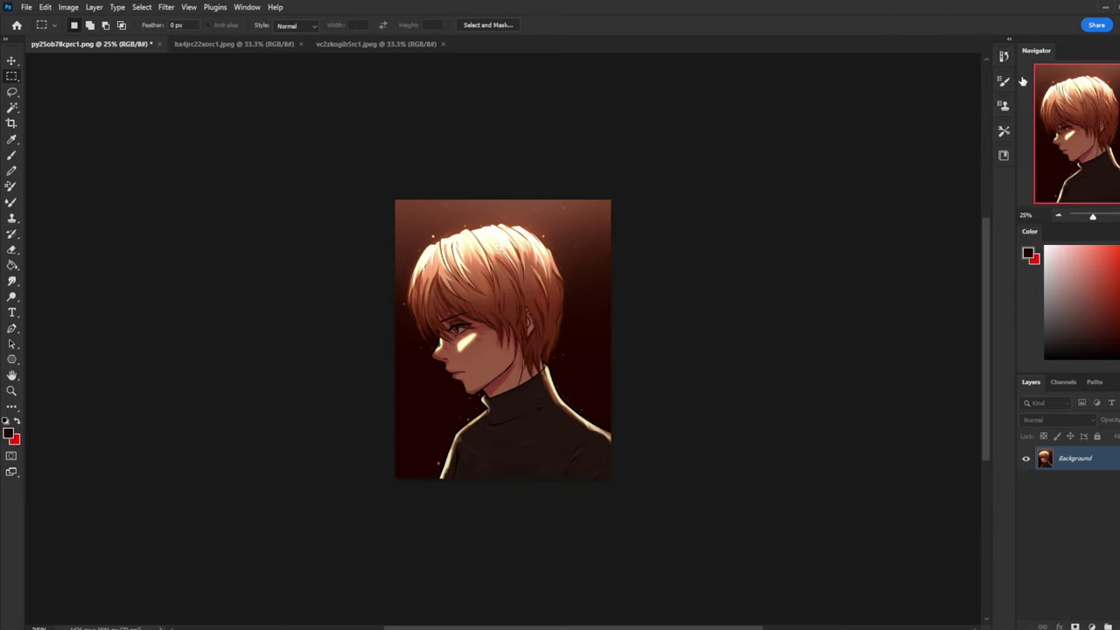
- Paste the corrected portrait as a new layer above the original and compare both by toggling its visibility
key(ctrl+z)
key(ctrl+plus)
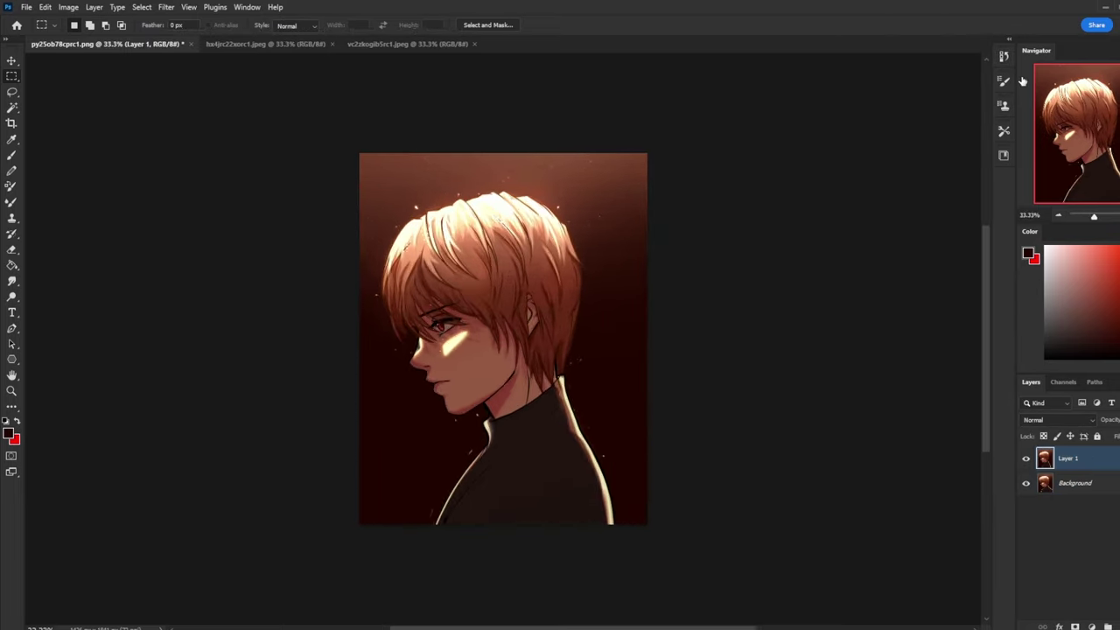
click(1027, 462)
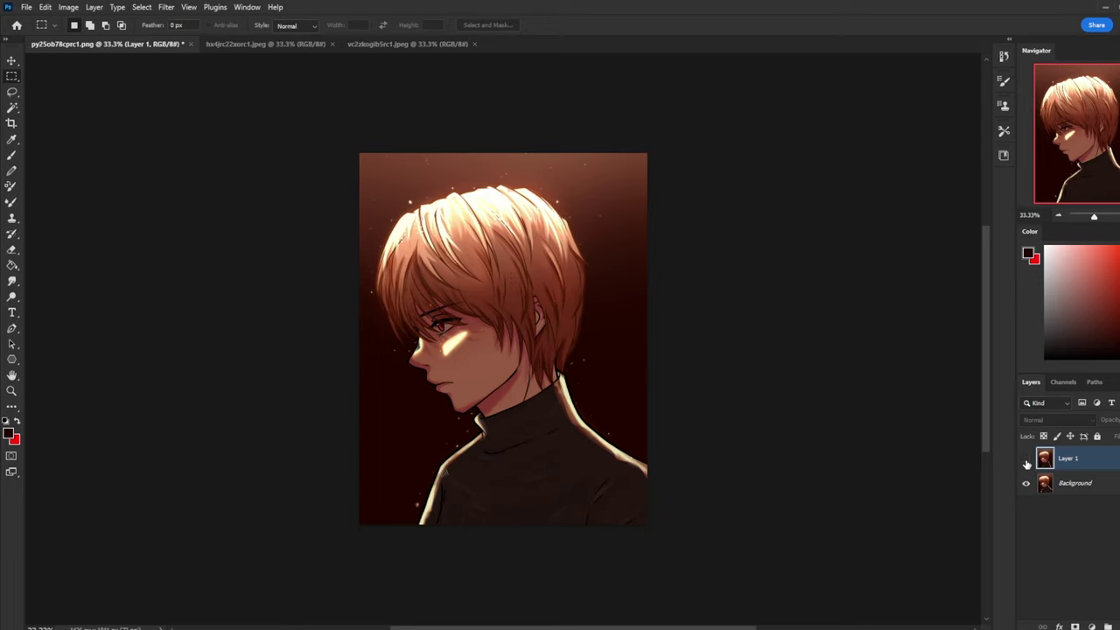
click(1027, 461)
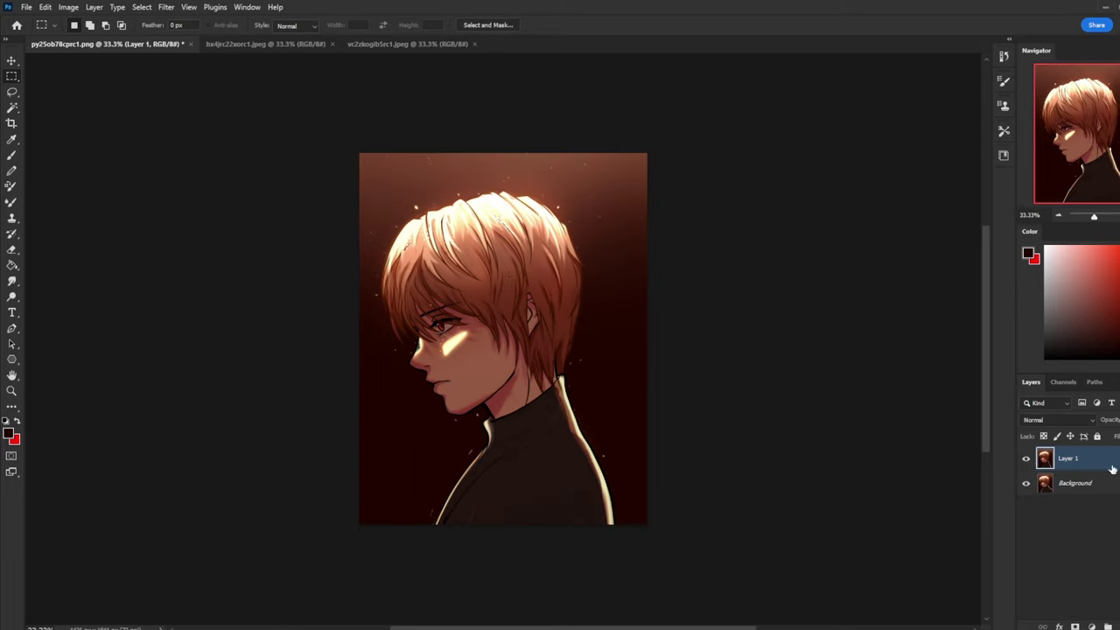
- Duplicate the corrected portrait layer, shift the copy slightly to the right and activate the Eraser tool
key(ctrl+j)
key(v)
drag(518, 341, 534, 341)
key(e)
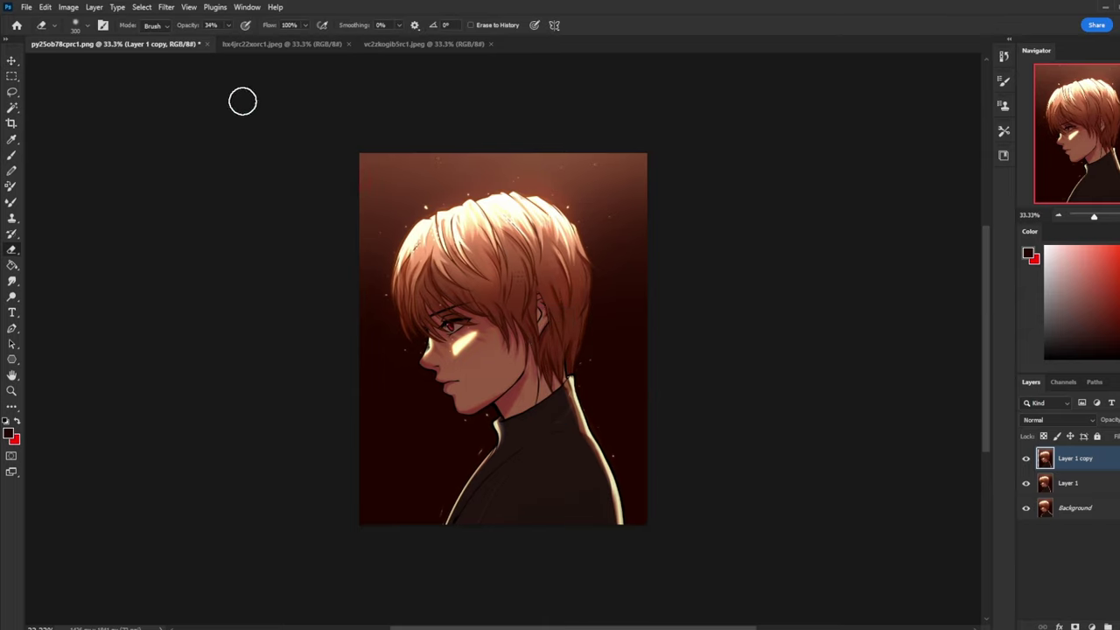
- Check the shifted copy by toggling its visibility and merge it down into Layer 1
key(0)
click(1026, 458)
click(1026, 458)
right_click(1082, 463)
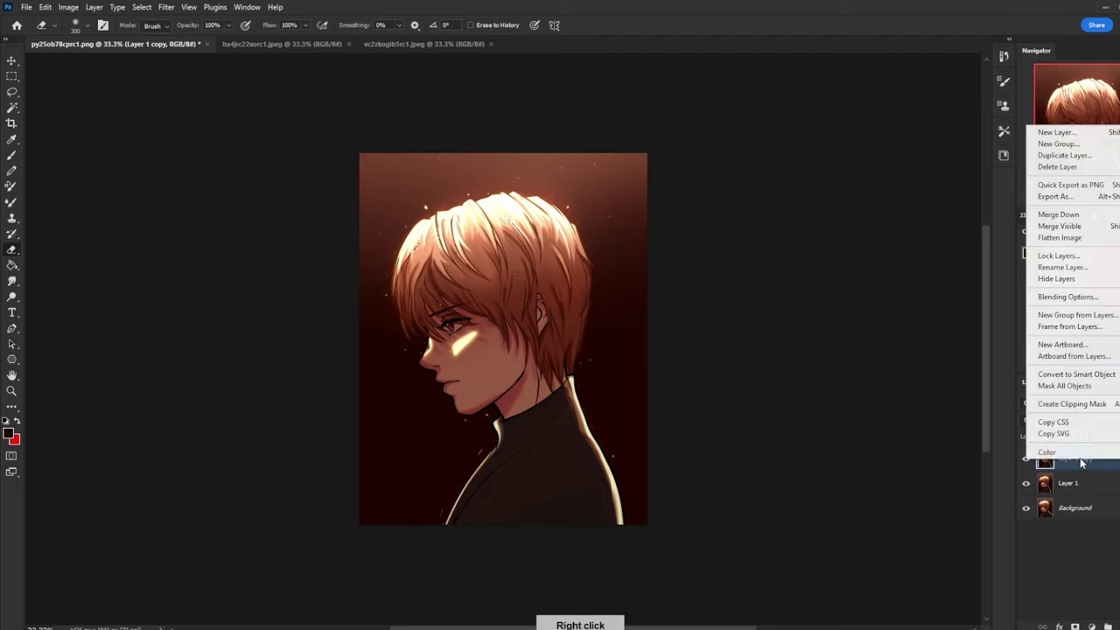
click(1066, 219)
key(b)
alt+click(364, 208)
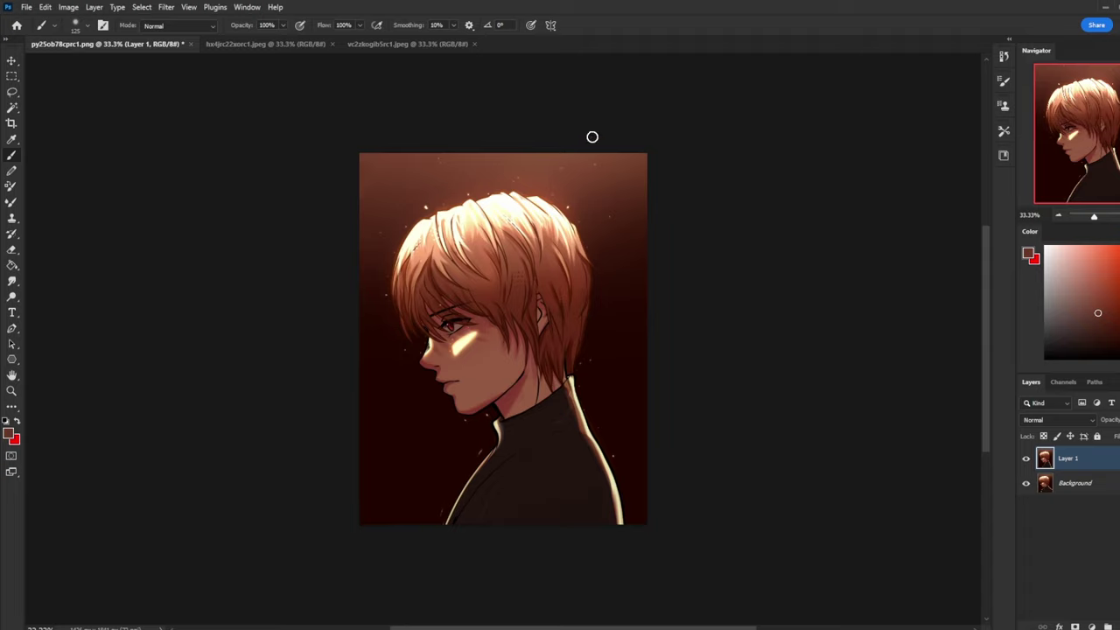
- Duplicate Layer 1 and set the copy's hue to -9 with Hue/Saturation
key(ctrl+minus)
key(ctrl+minus)
key(ctrl+plus)
key(ctrl+plus)
key(ctrl+j)
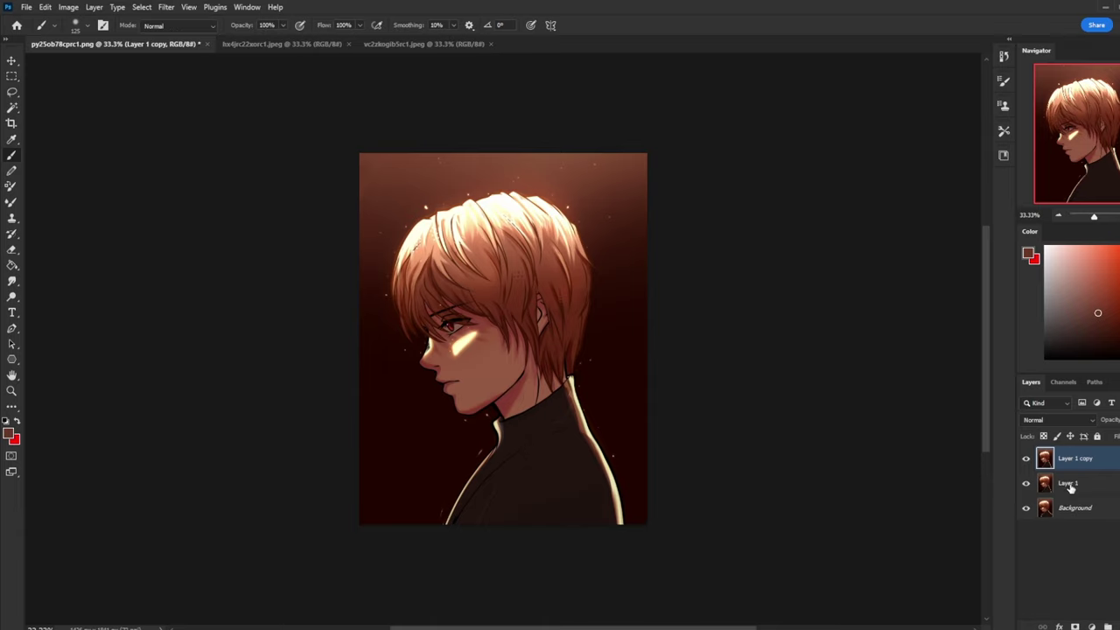
key(ctrl+u)
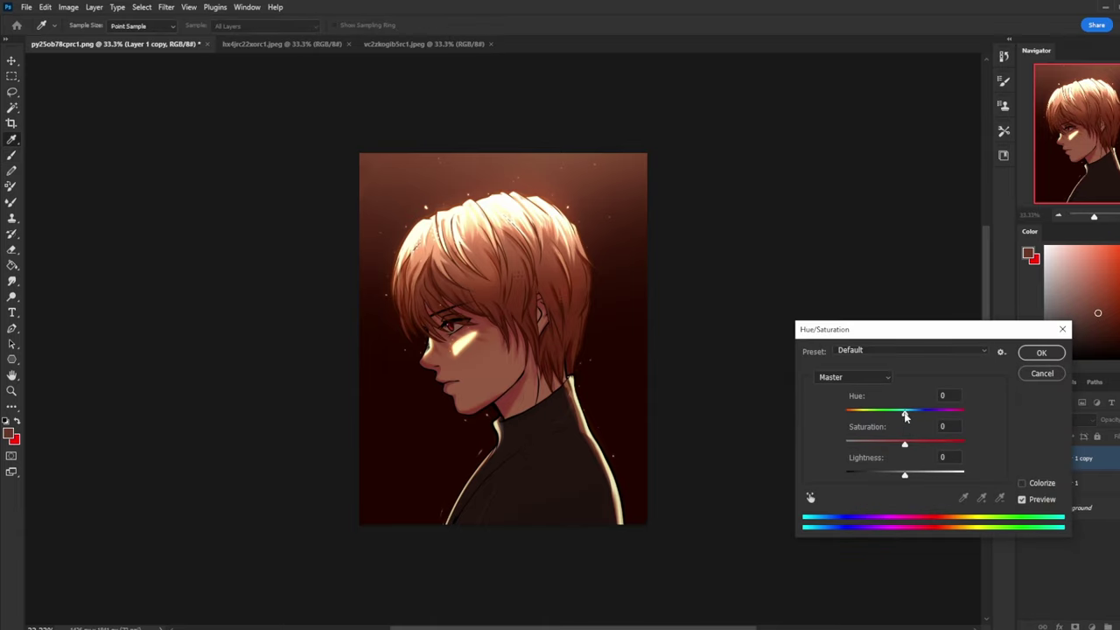
drag(906, 416, 901, 416)
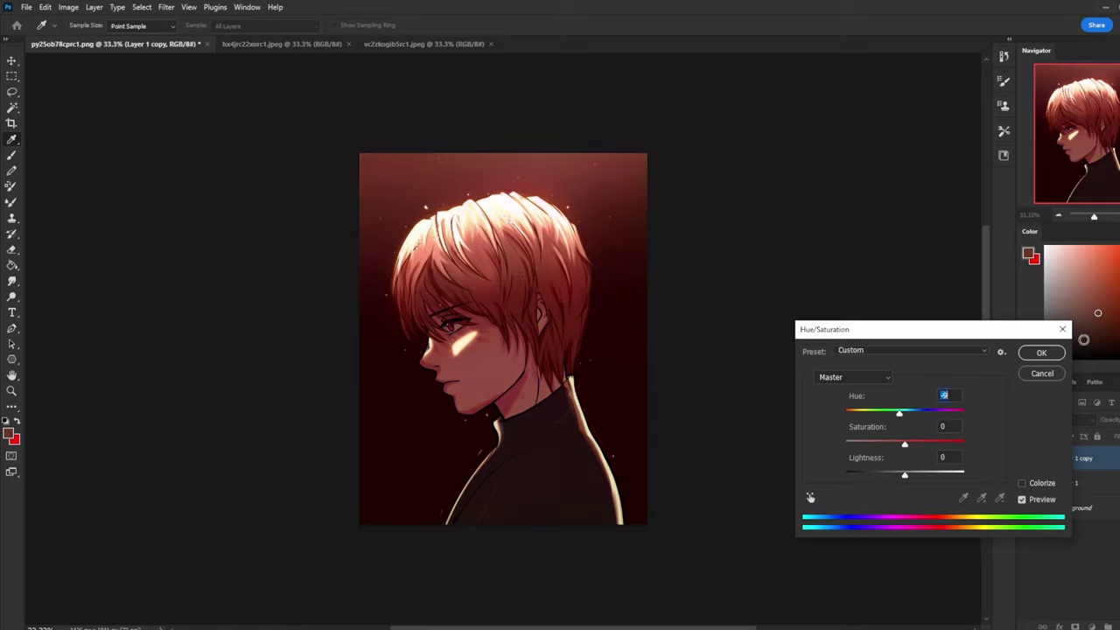
click(1041, 354)
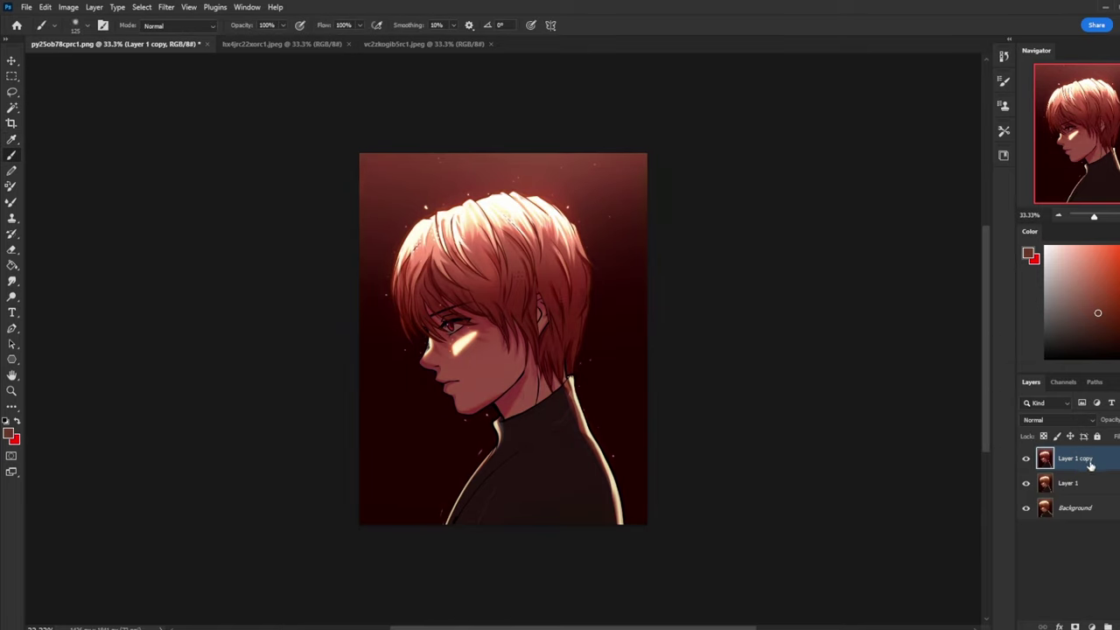
- Erase the reddened copy over the bright crown of the hair with a larger eraser at 100% opacity
key(e)
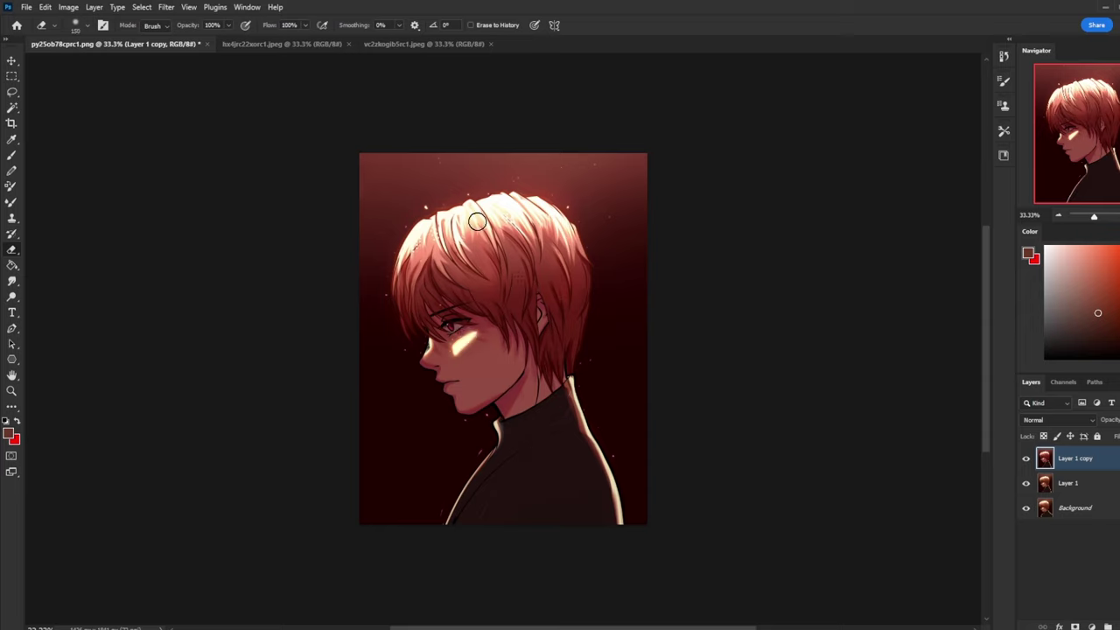
key(])
key(])
key(])
key(])
mouse_move(544, 223)
mouse_down()
mouse_move(407, 249)
mouse_move(546, 211)
mouse_move(418, 242)
mouse_move(559, 234)
mouse_up()
key(])
key(])
key(])
key(bracketleft)
key(bracketleft)
key(bracketleft)
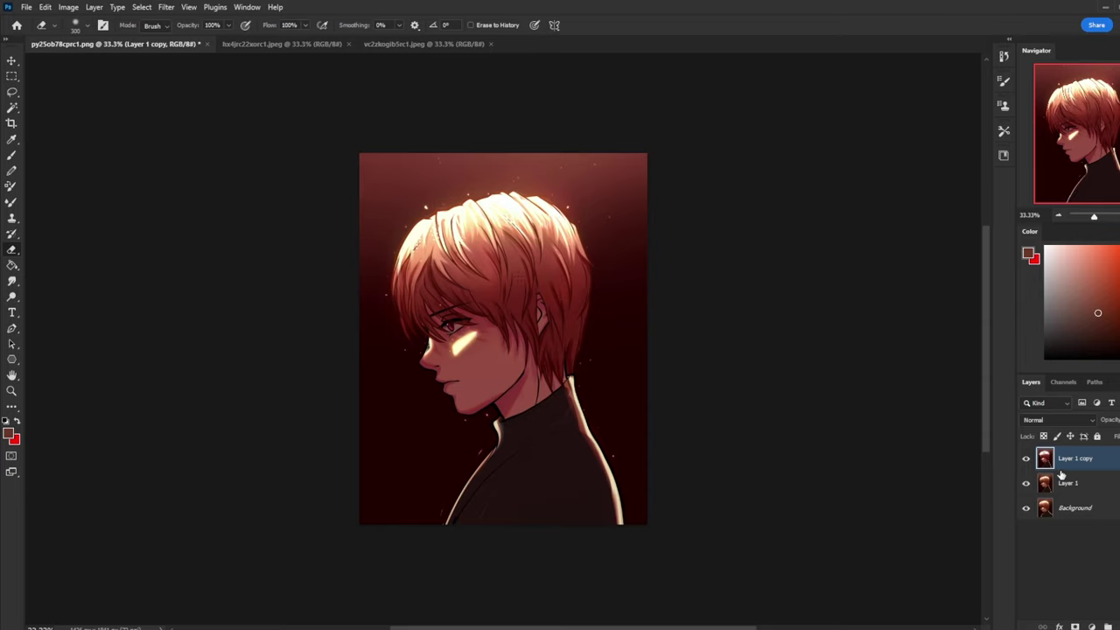
- Set the copy's hue to -16 and saturation to -12 with Hue/Saturation
key(ctrl+u)
drag(904, 446, 902, 445)
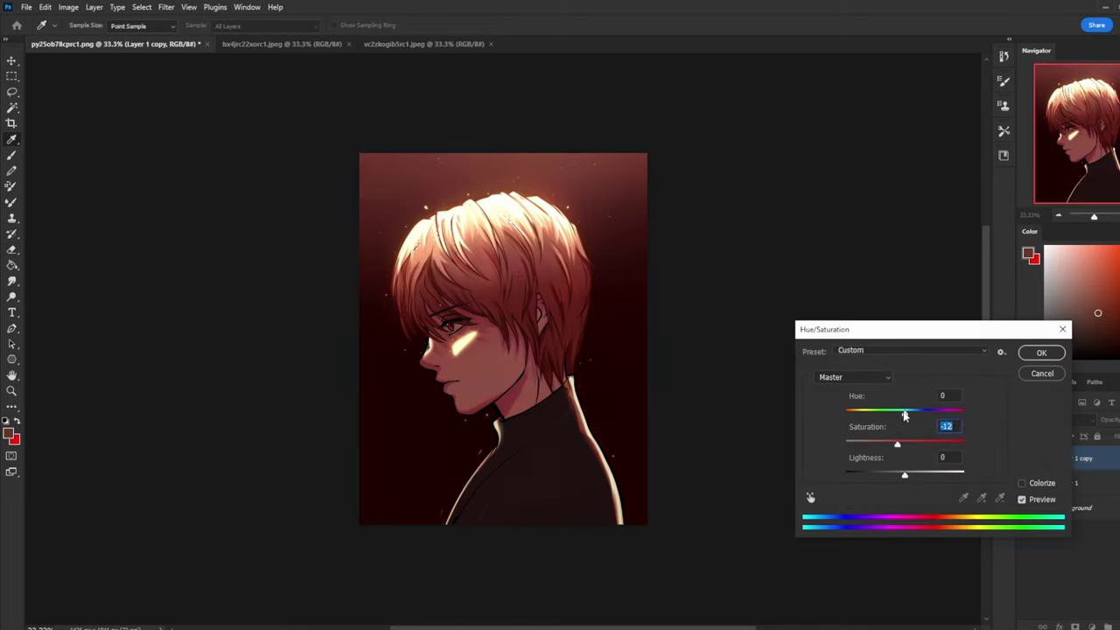
drag(906, 416, 896, 417)
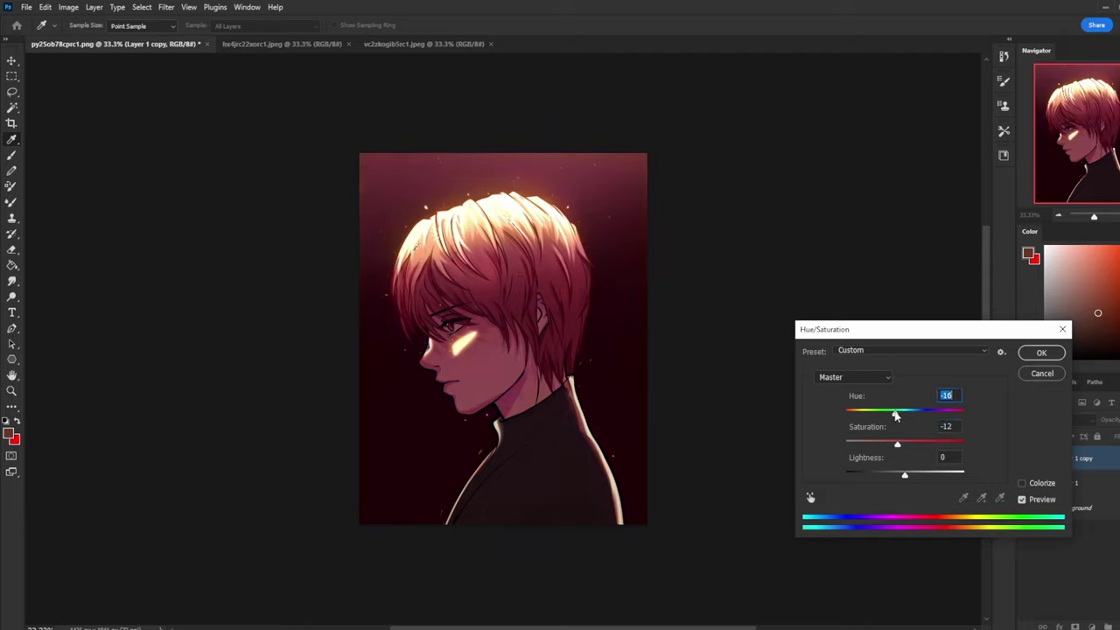
click(1042, 353)
- Compare the recoloured copy with the layer below, and erase its upper area with a 2400 px eraser
key(e)
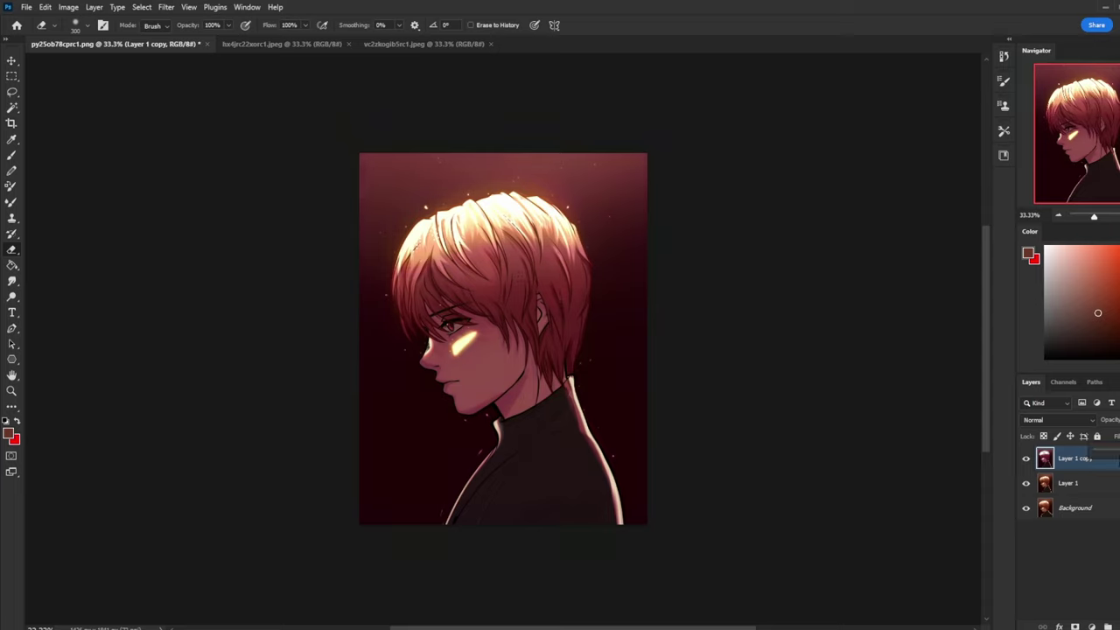
click(1027, 459)
click(1027, 460)
click(1028, 459)
click(1028, 460)
key(bracketright)
key(bracketright)
key(bracketright)
key(bracketright)
key(bracketright)
key(bracketright)
key(bracketright)
key(bracketright)
key(bracketright)
key(bracketright)
key(bracketright)
key(bracketright)
key(bracketright)
key(bracketright)
key(bracketright)
key(bracketright)
key(bracketright)
key(bracketright)
key(bracketright)
key(bracketright)
key(bracketright)
drag(643, 165, 74, 235)
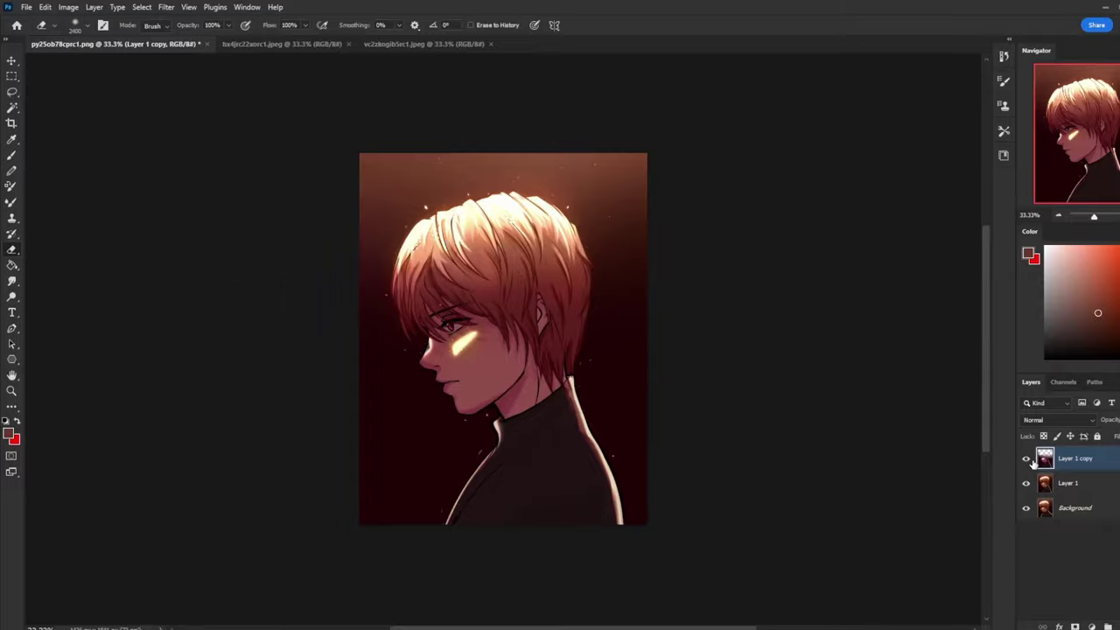
- Toggle the recoloured copy's visibility to compare the colour grading, and merge it down into Layer 1
click(1033, 463)
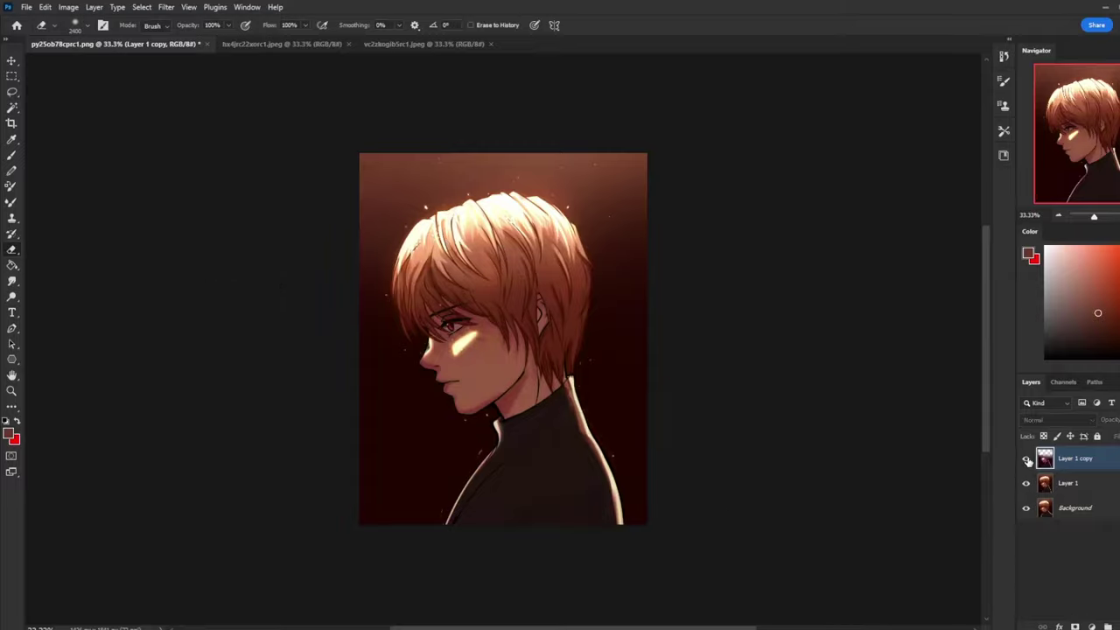
click(1028, 461)
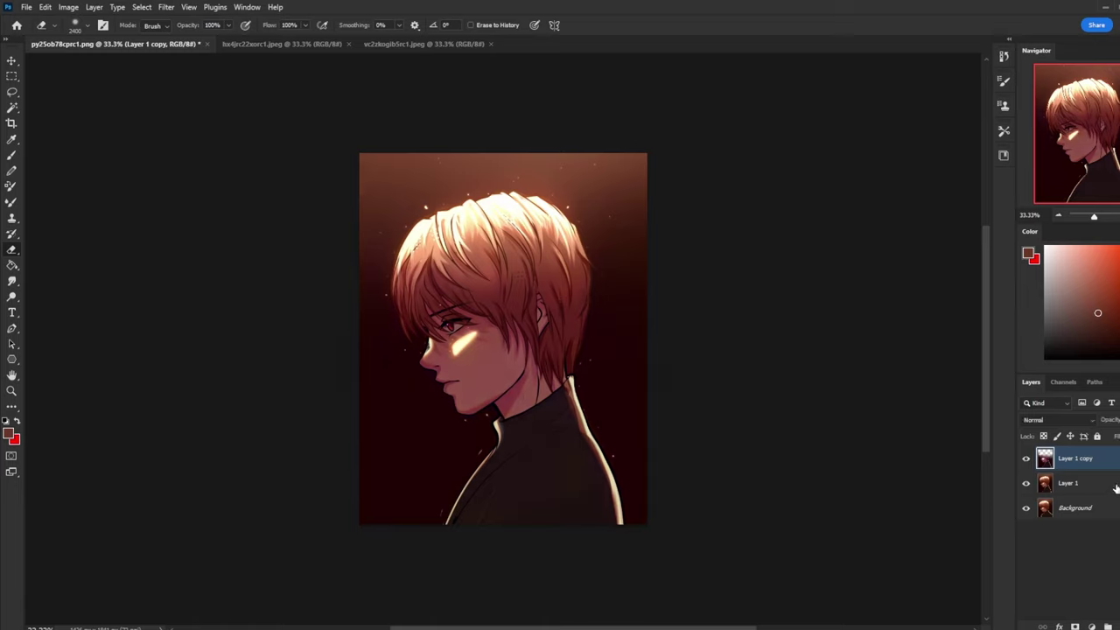
click(1027, 463)
click(1028, 467)
click(1027, 466)
click(1029, 470)
right_click(1091, 466)
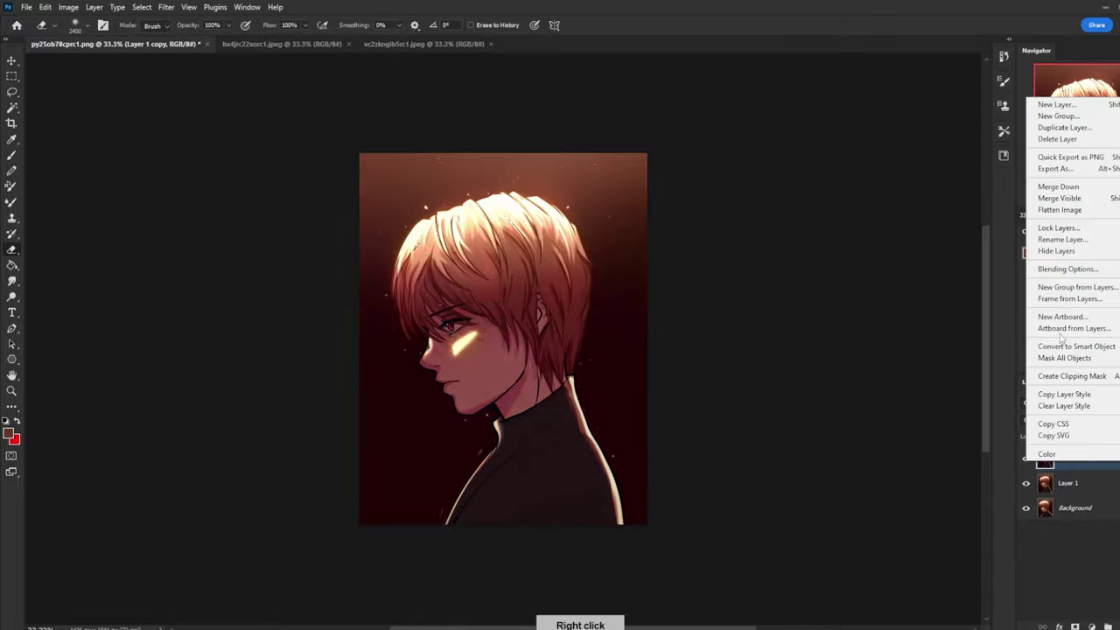
click(1063, 198)
- Sample the cream rim-light colour and brush it along the back edge of the sweater
key(b)
alt+click(580, 400)
drag(603, 439, 620, 523)
- Duplicate Layer 1 and dodge a bright rim light along the back hair and front fringe, using Highlights range at 100% exposure
key(o)
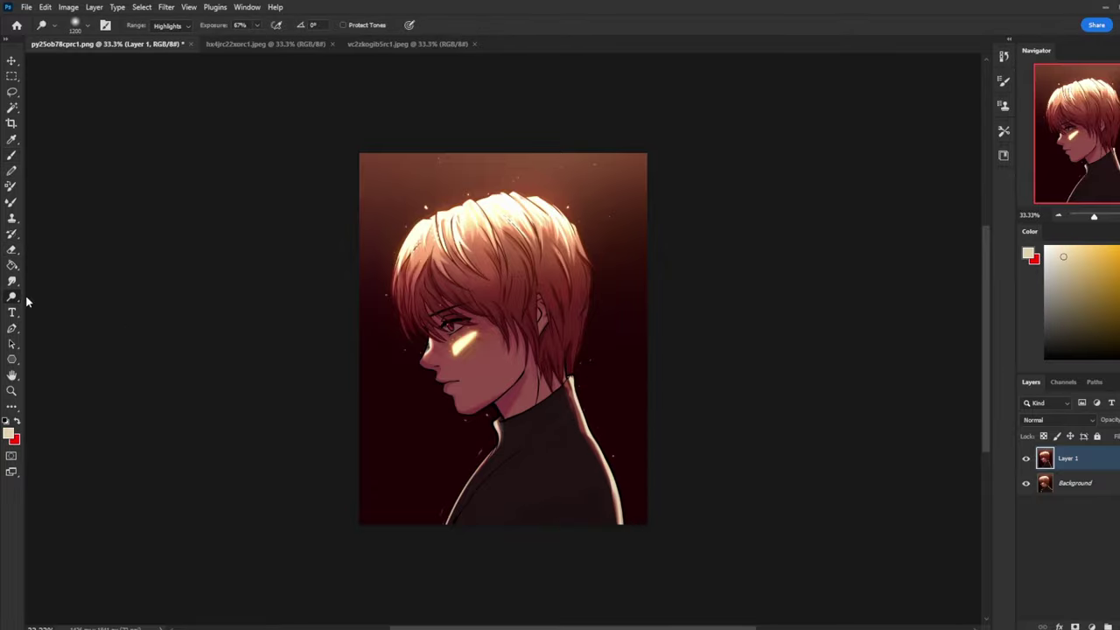
key(ctrl+j)
key(bracketleft)
key(bracketleft)
key(bracketleft)
key(bracketleft)
key(bracketleft)
key(bracketleft)
key(bracketleft)
key(bracketleft)
key(bracketleft)
key(bracketleft)
key(bracketleft)
key(bracketleft)
key(bracketleft)
key(bracketleft)
key(bracketleft)
key(bracketleft)
key(bracketleft)
key(bracketleft)
key(bracketleft)
key(bracketleft)
drag(256, 26, 302, 43)
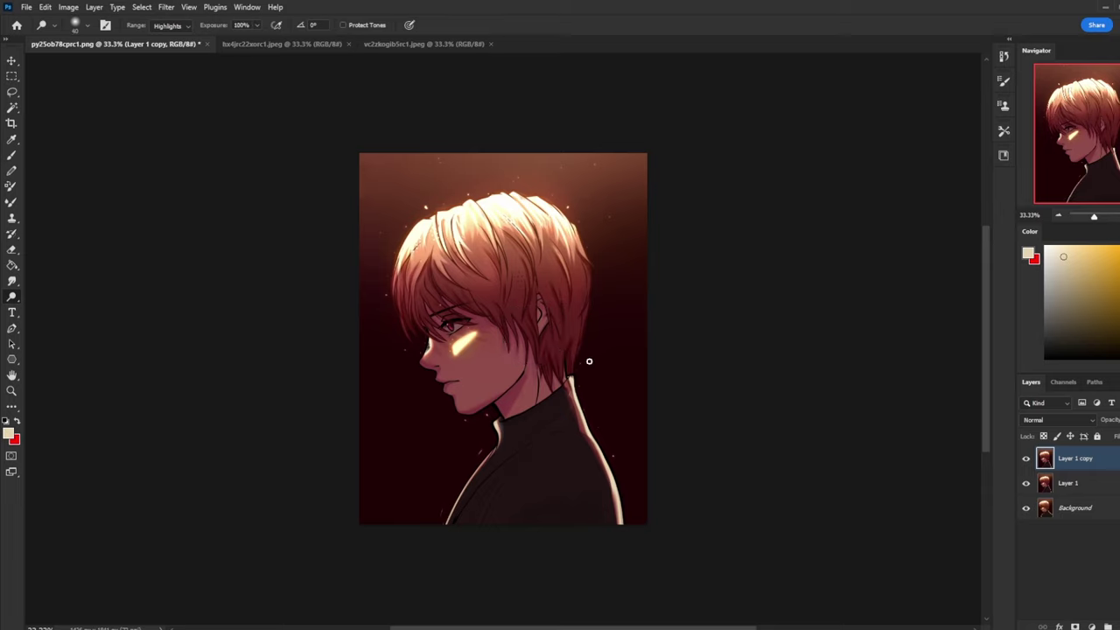
drag(576, 351, 588, 305)
mouse_move(577, 365)
mouse_down()
mouse_move(593, 263)
mouse_move(582, 332)
mouse_move(580, 243)
mouse_move(584, 326)
mouse_move(590, 309)
mouse_move(551, 220)
mouse_move(596, 302)
mouse_up()
key(ctrl+z)
mouse_move(578, 237)
mouse_down()
mouse_move(560, 368)
mouse_move(576, 363)
mouse_up()
mouse_move(406, 329)
mouse_down()
mouse_move(398, 285)
mouse_move(411, 342)
mouse_move(400, 276)
mouse_move(392, 298)
mouse_move(414, 330)
mouse_move(403, 316)
mouse_move(418, 328)
mouse_move(409, 303)
mouse_move(432, 338)
mouse_move(411, 303)
mouse_move(425, 332)
mouse_move(474, 358)
mouse_move(400, 293)
mouse_up()
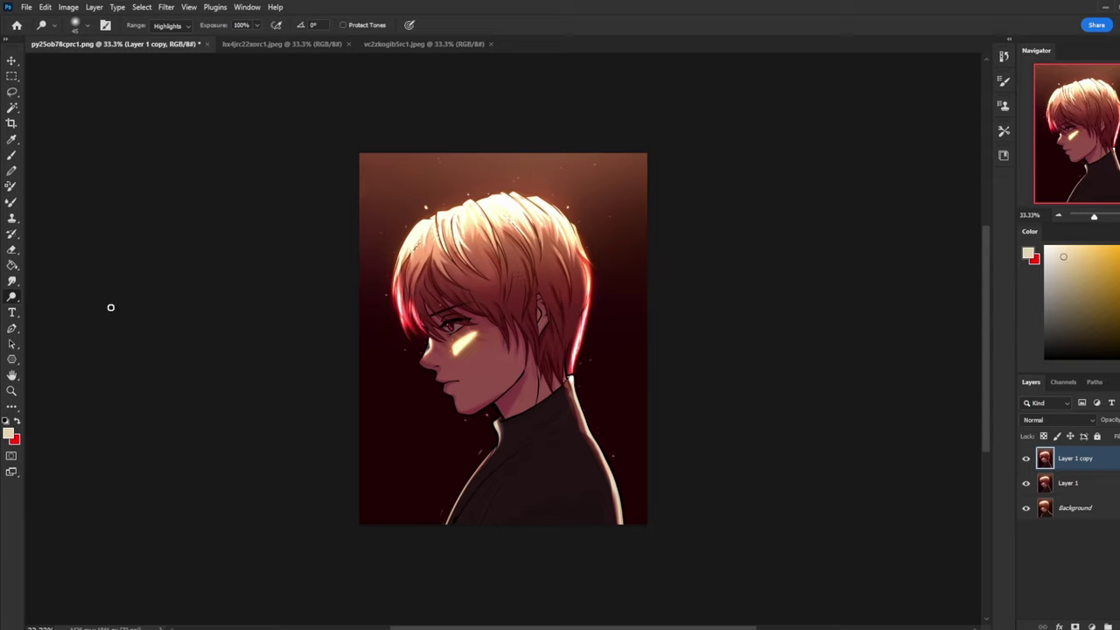
- Tint the light patch on the cheek with the brush in Color mode at 45% opacity
key(b)
alt+click(421, 230)
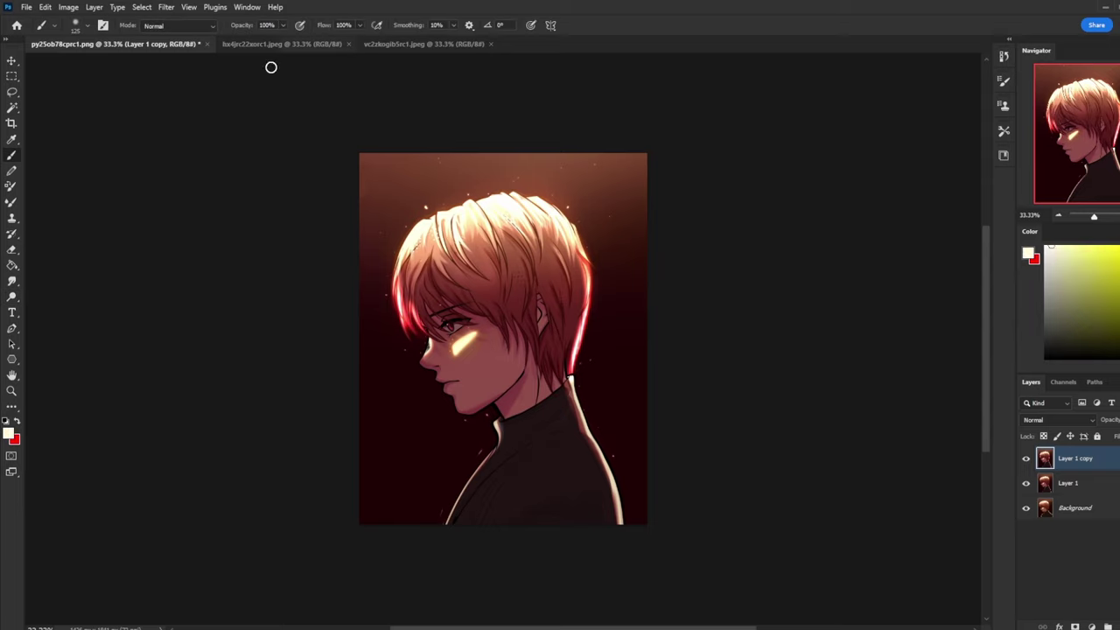
alt+click(408, 312)
click(185, 26)
click(187, 367)
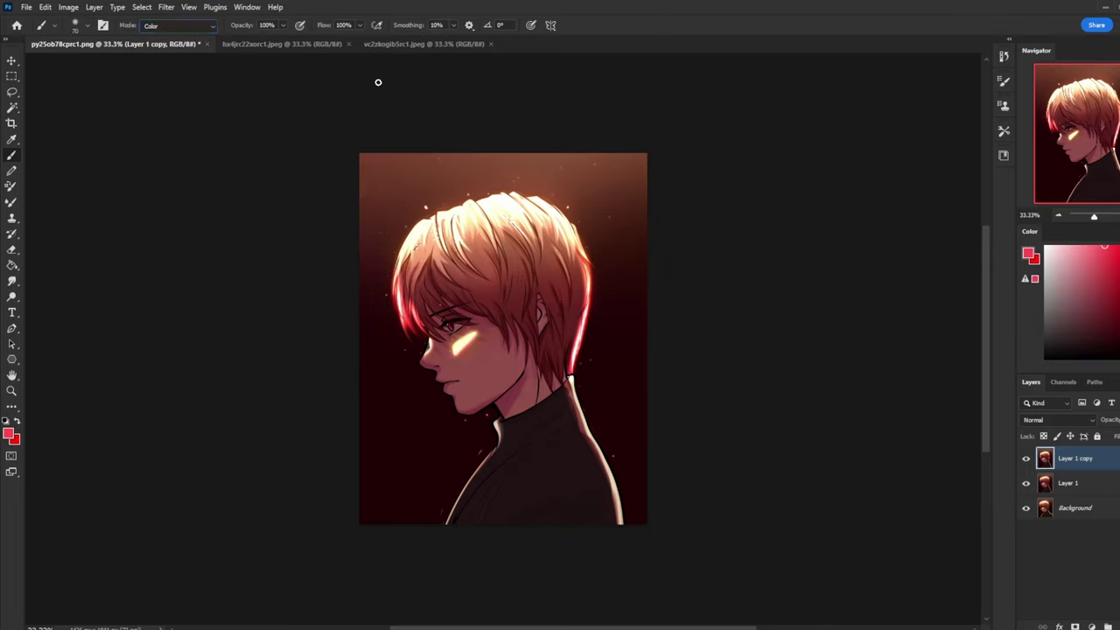
click(283, 25)
click(283, 25)
drag(284, 40, 294, 39)
drag(476, 333, 466, 343)
- Sample the near-white hair highlight and brush it over the red glow along the front fringe
alt+click(427, 235)
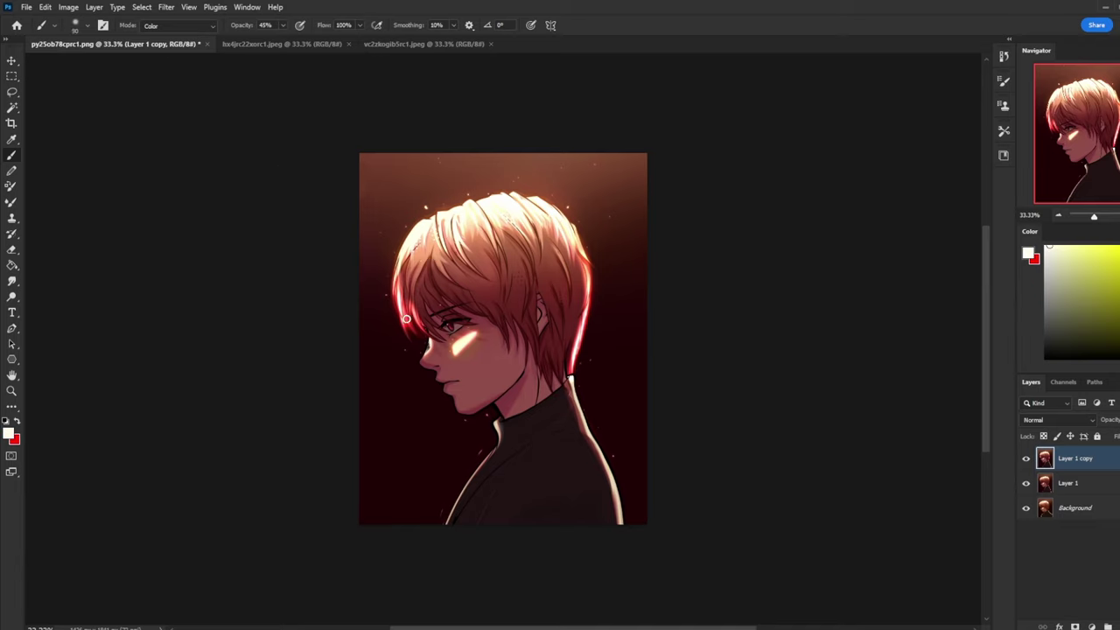
key(bracketright)
key(bracketright)
key(bracketright)
key(bracketright)
key(bracketright)
key(bracketright)
key(bracketright)
key(bracketright)
drag(408, 323, 404, 262)
key(bracketleft)
key(bracketleft)
key(bracketleft)
- Compare the rim-light copy by toggling its visibility and merge it down into Layer 1
click(1026, 461)
click(1026, 460)
click(1027, 460)
click(1027, 460)
right_click(1095, 468)
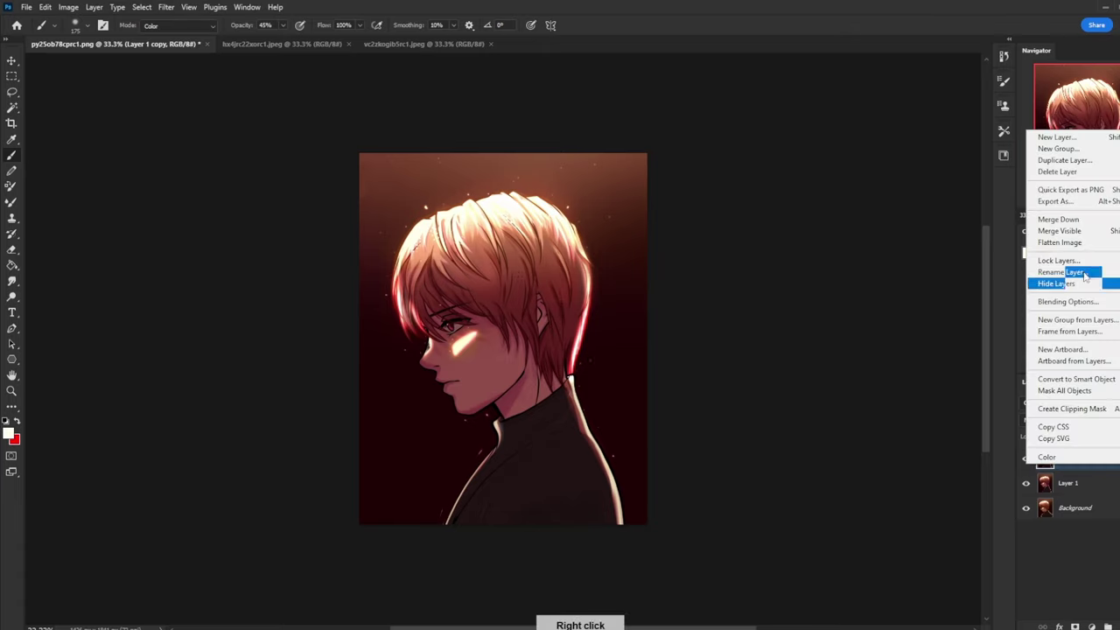
click(1069, 219)
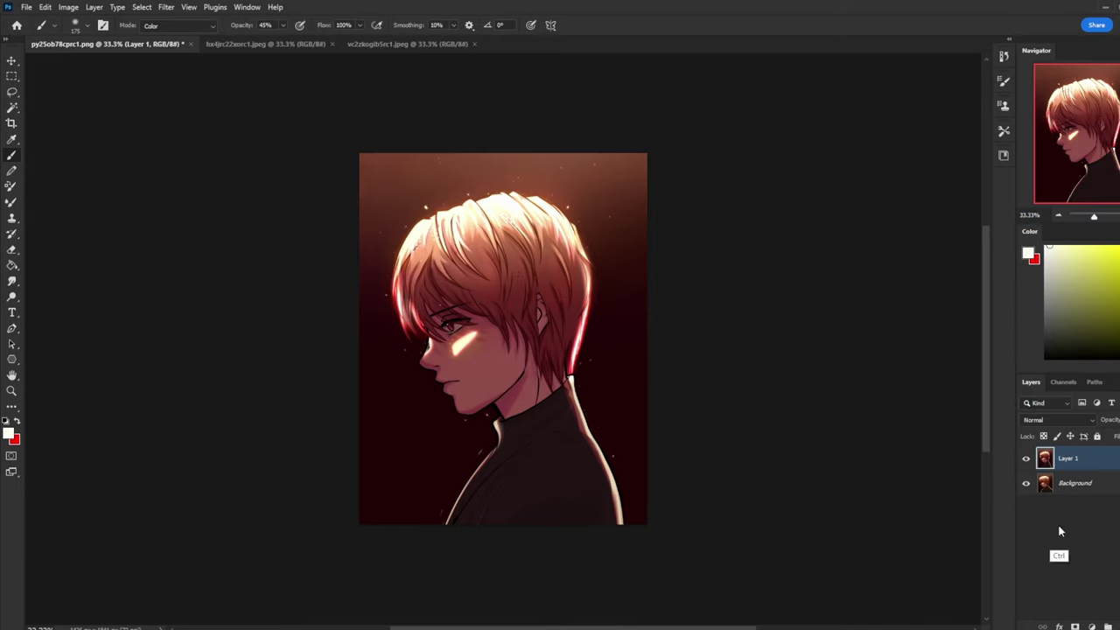
- Tint the hair outline and nose pink on a duplicate of Layer 1 and merge it back into Layer 1
key(ctrl+j)
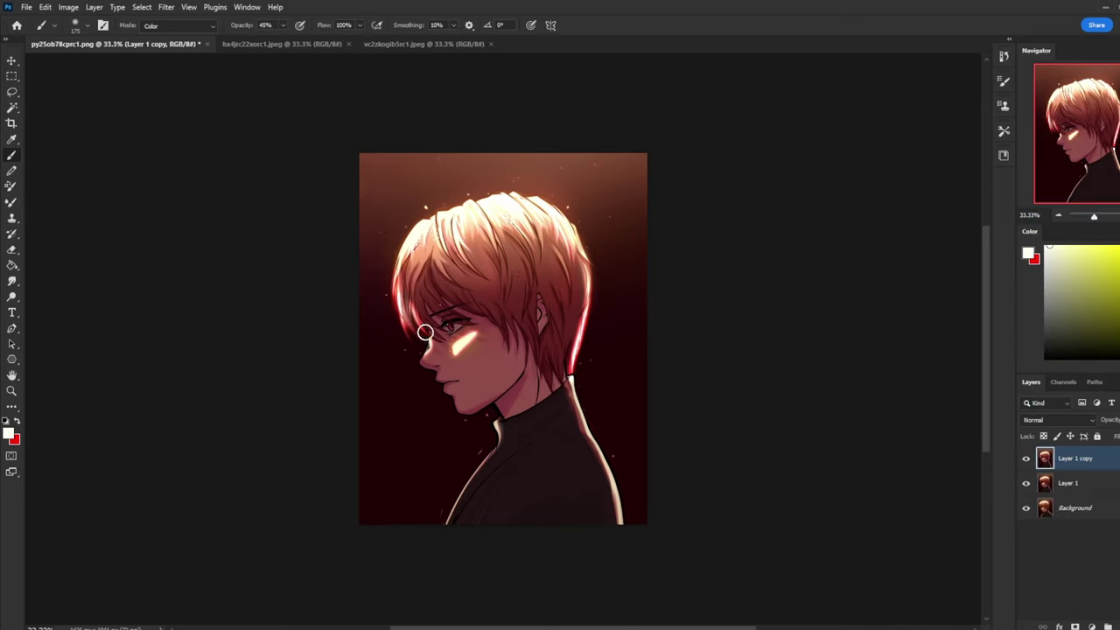
alt+click(405, 355)
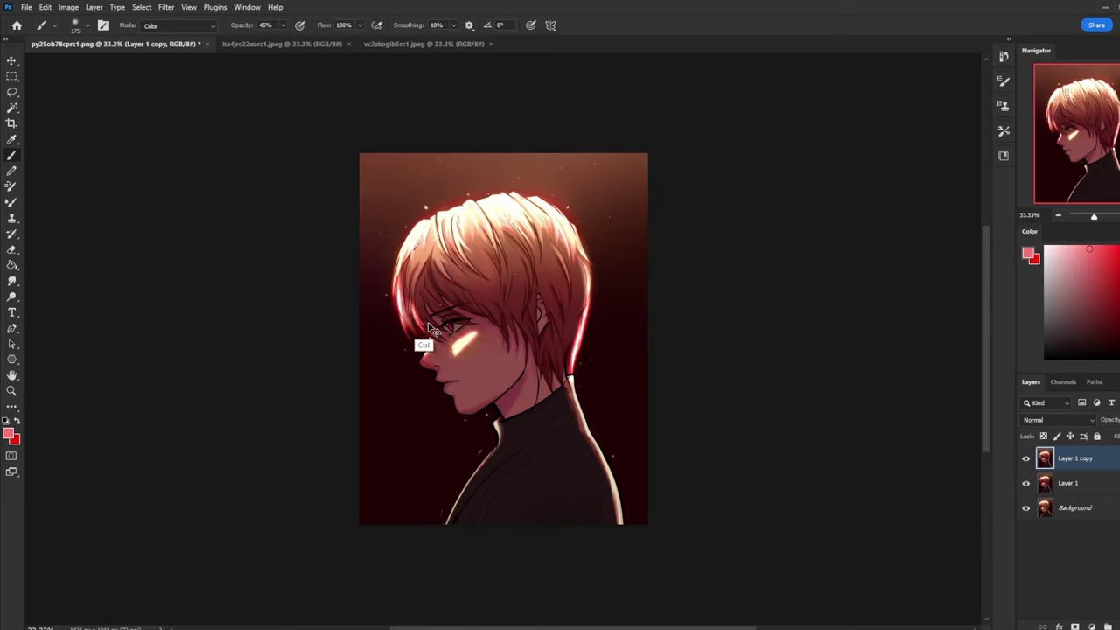
right_click(1089, 466)
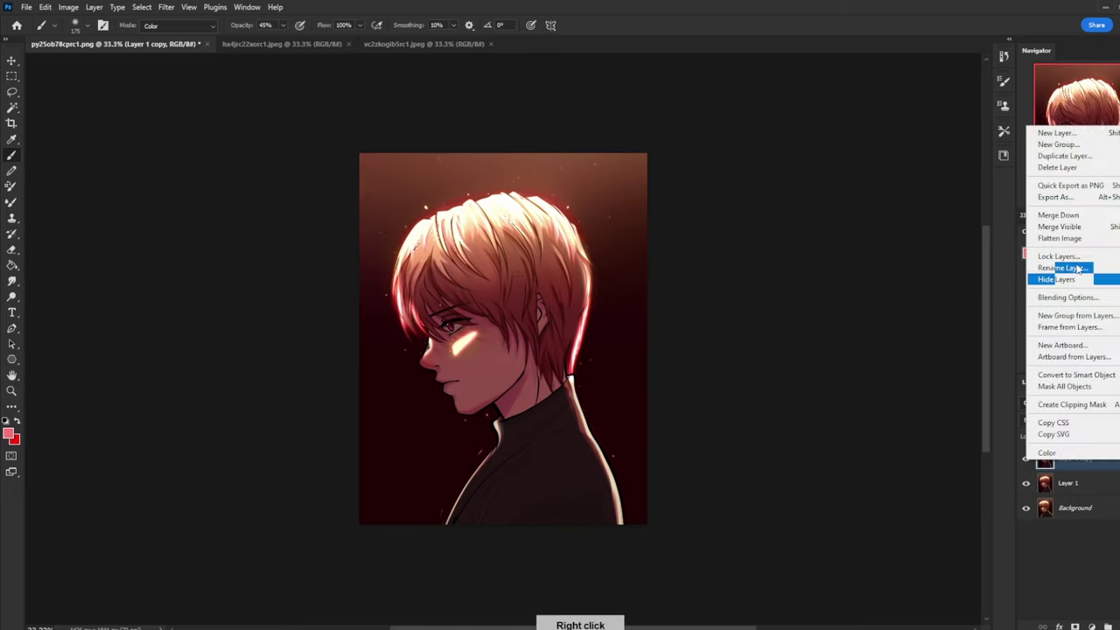
click(1077, 215)
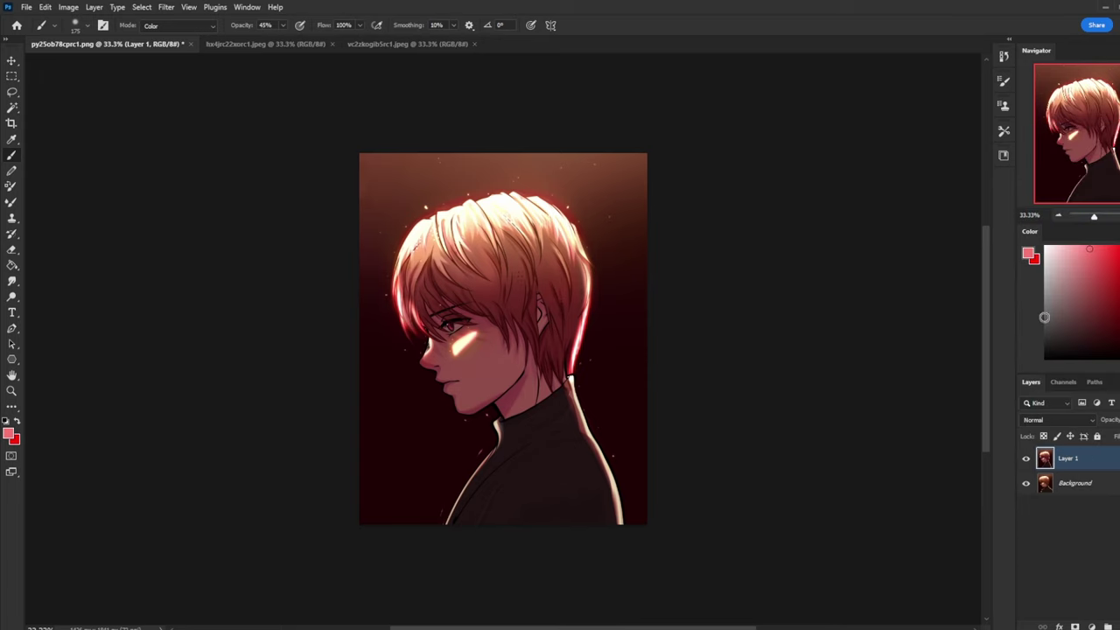
- Compare the finished portrait with the original at 50% zoom by toggling Layer 1's visibility
key(ctrl+plus)
click(1027, 460)
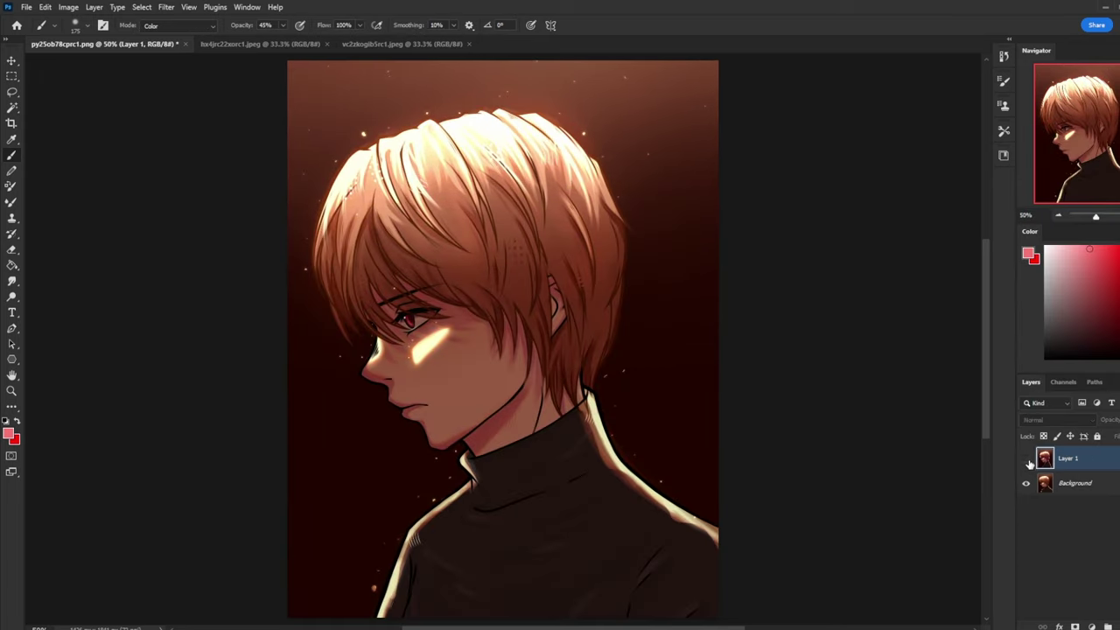
click(1028, 460)
click(1027, 460)
click(1028, 461)
click(1027, 460)
click(1028, 460)
- Shift Layer 1 slightly to the left to align the corrected face with the original
key(v)
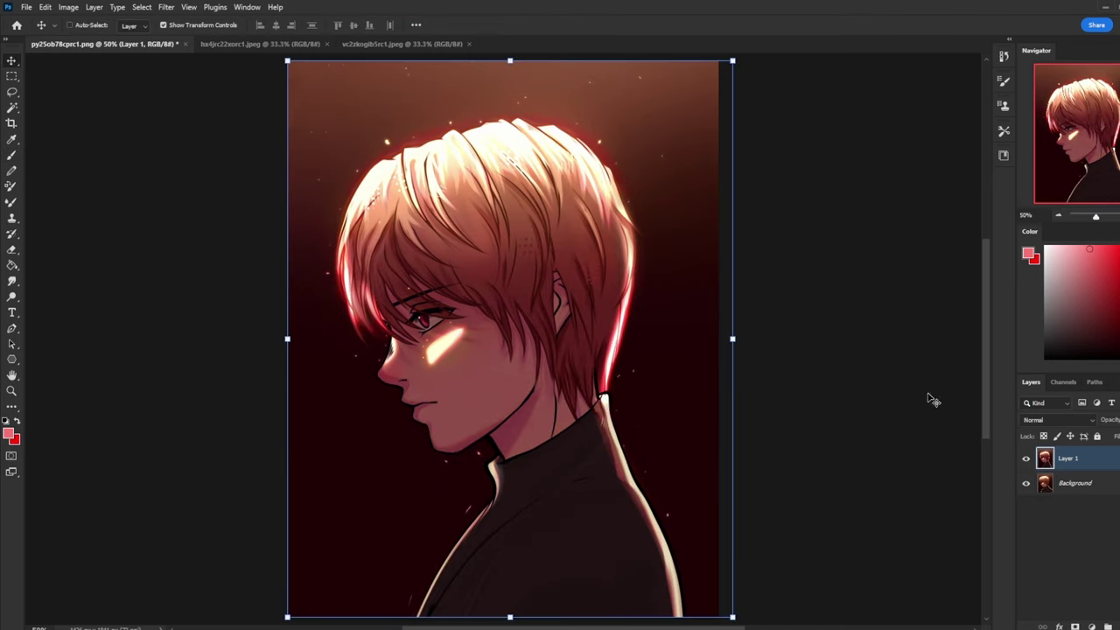
click(1106, 486)
click(1107, 462)
drag(582, 385, 568, 383)
- Examine the before and after of the aligned portrait by repeatedly hiding and showing Layer 1
click(1026, 459)
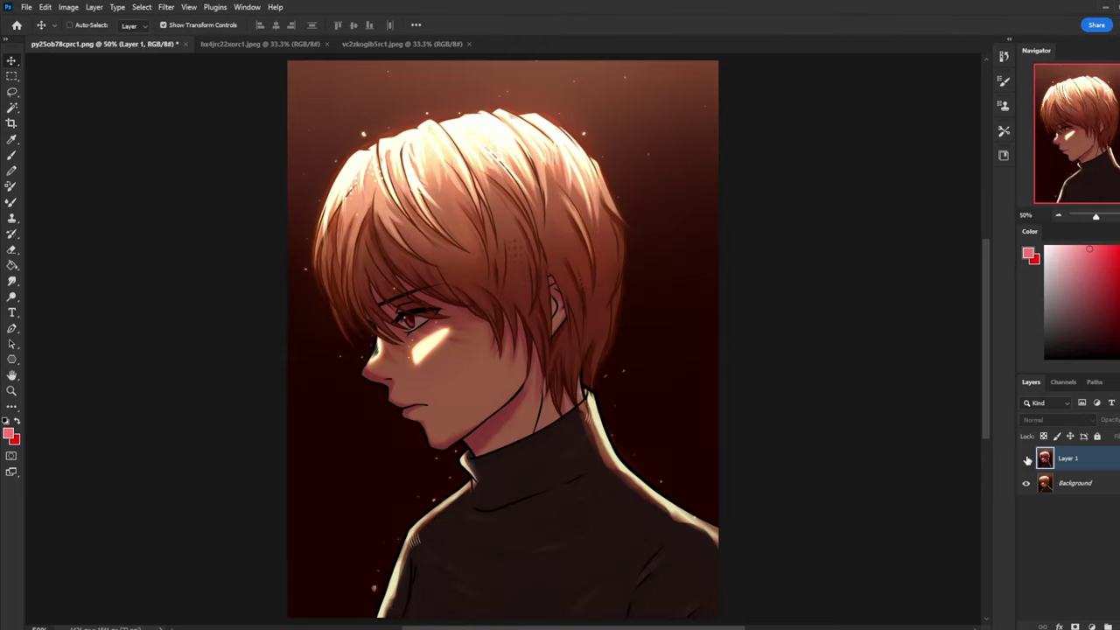
click(1028, 460)
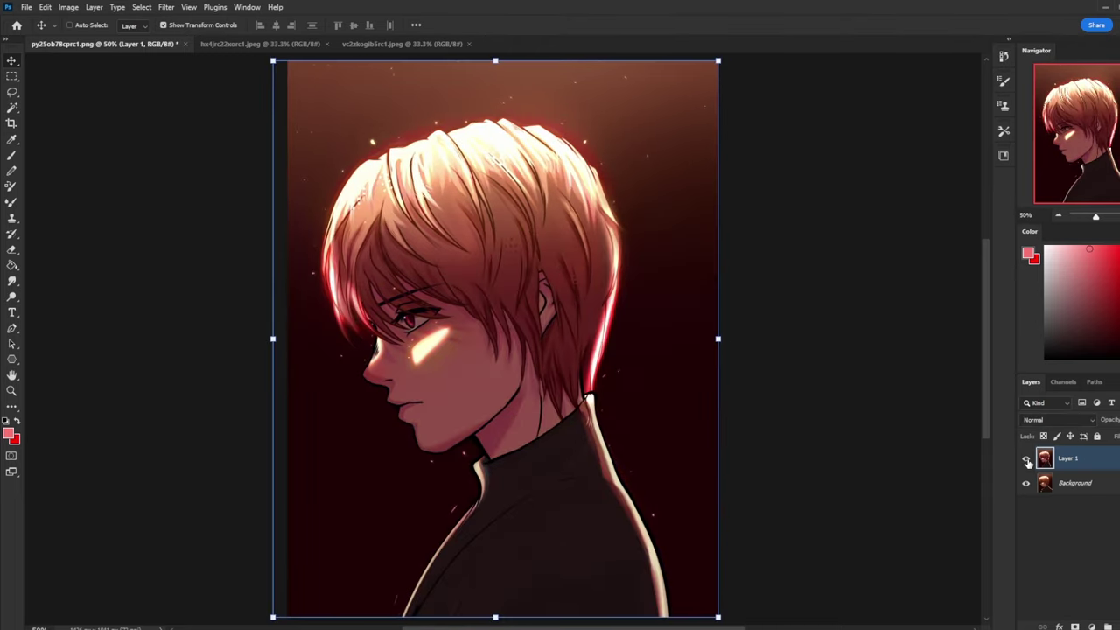
key(b)
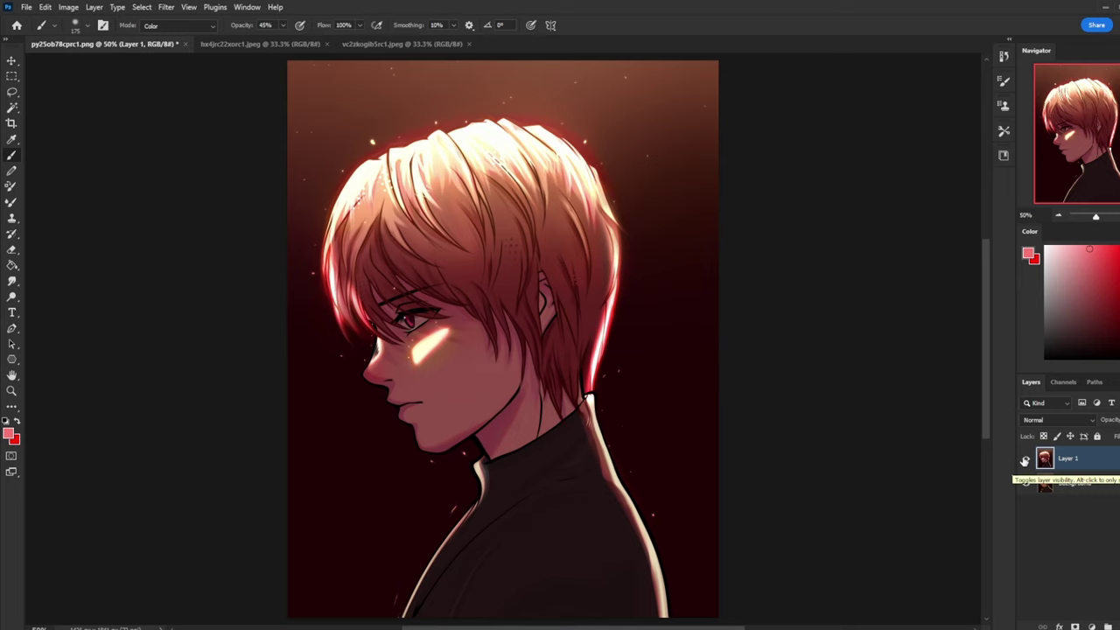
click(1025, 461)
click(1025, 462)
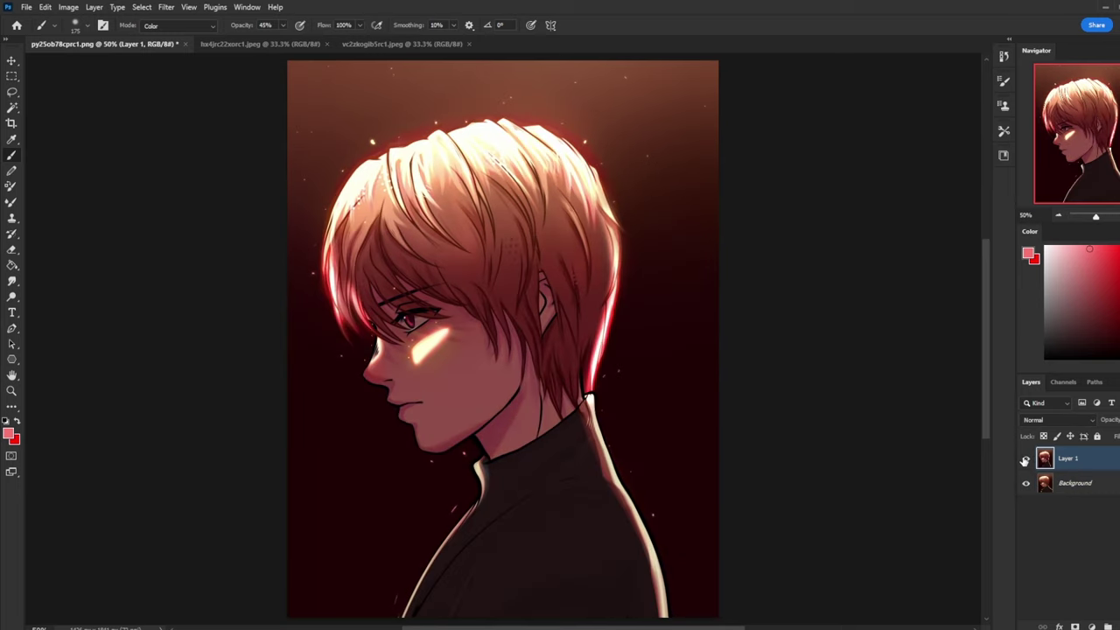
click(1025, 461)
click(1025, 462)
click(1026, 458)
click(1026, 458)
click(1026, 458)
click(1026, 459)
click(1026, 459)
click(1026, 459)
click(1026, 459)
click(1026, 459)
click(1026, 458)
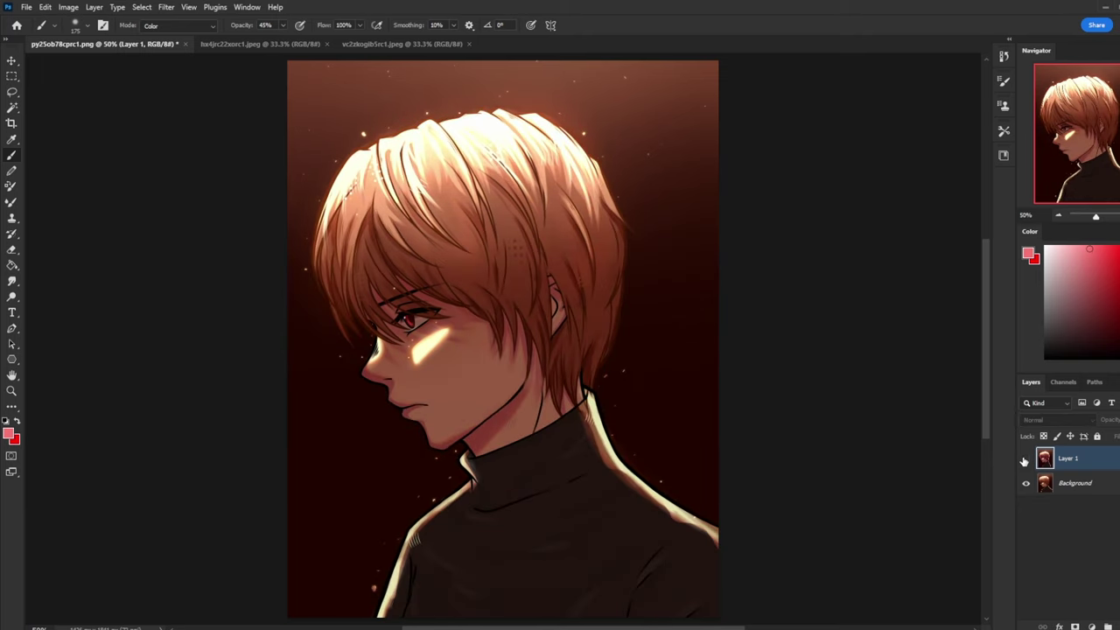
click(1025, 463)
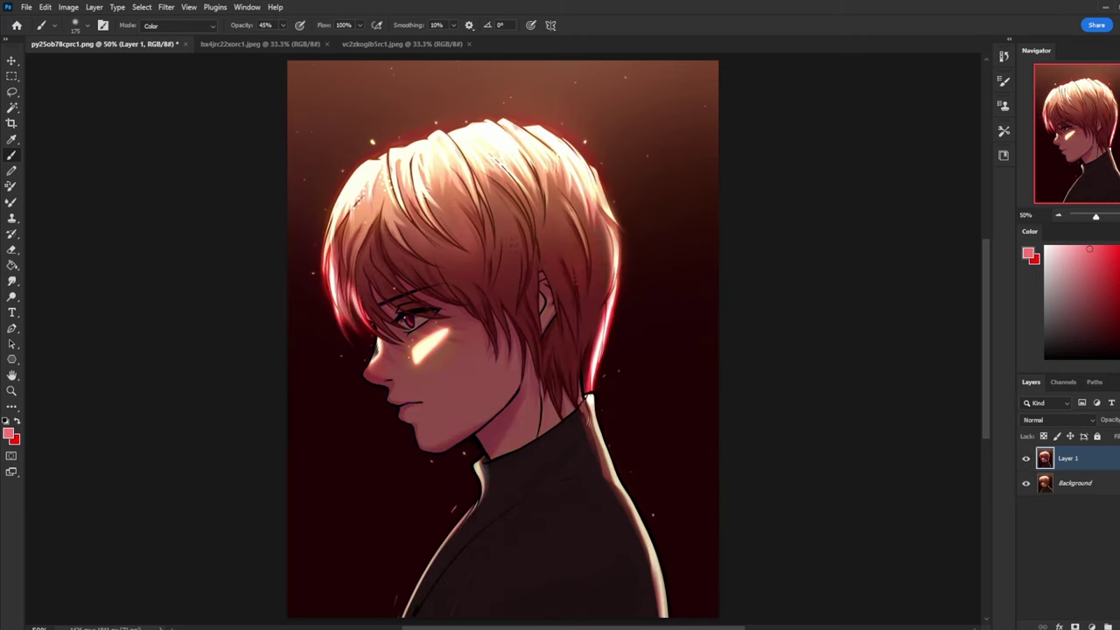
- Flatten the corrected anime portrait into a single layer, save it and close its document
right_click(1107, 461)
click(1095, 214)
click(1095, 216)
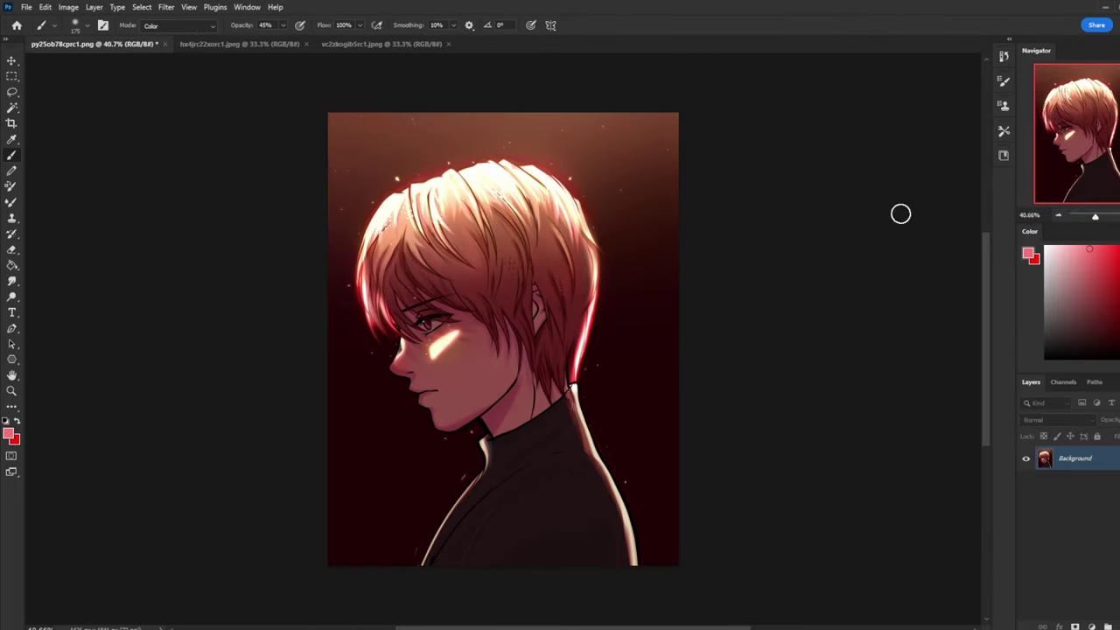
click(164, 44)
click(526, 240)
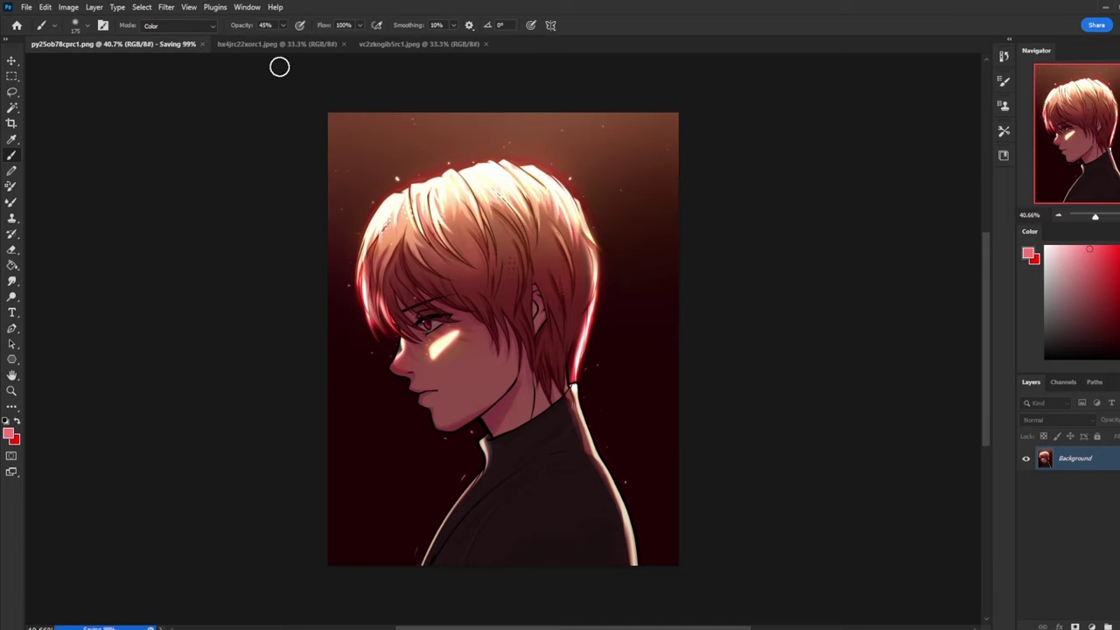
click(223, 45)
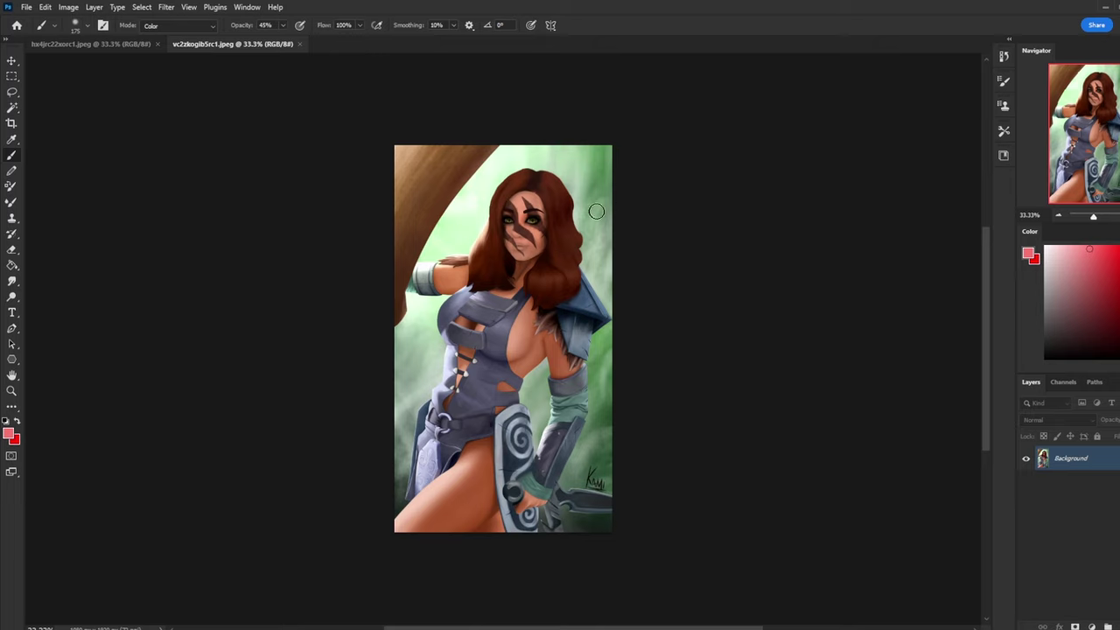
- Select the green background inside the arm gap and beside the warrior's torso with the Magic Wand at tolerance 30
click(13, 109)
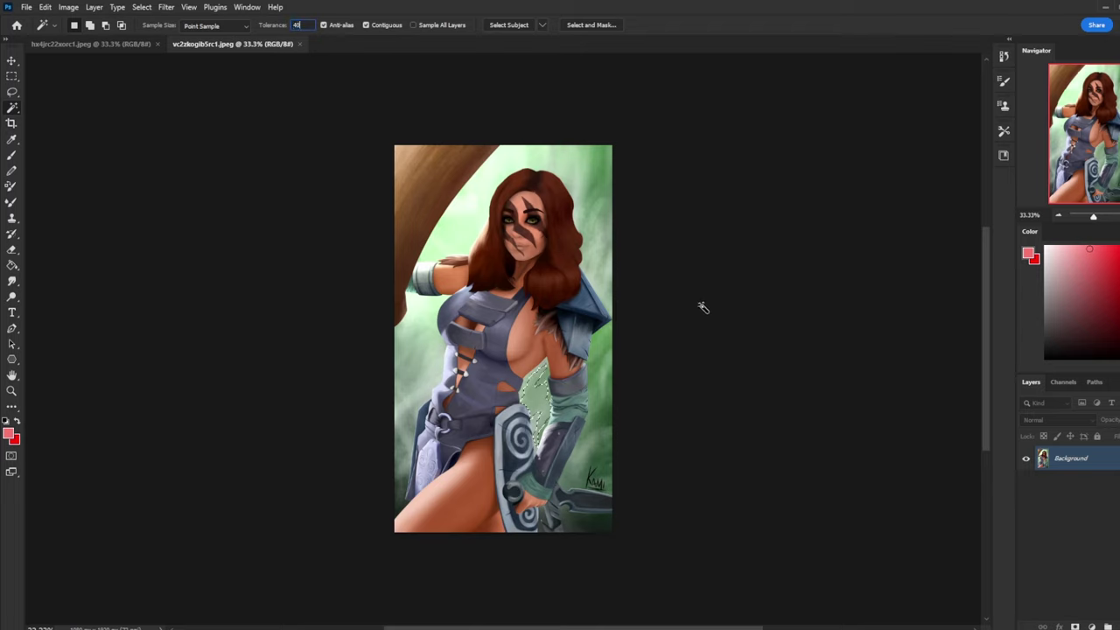
click(573, 407)
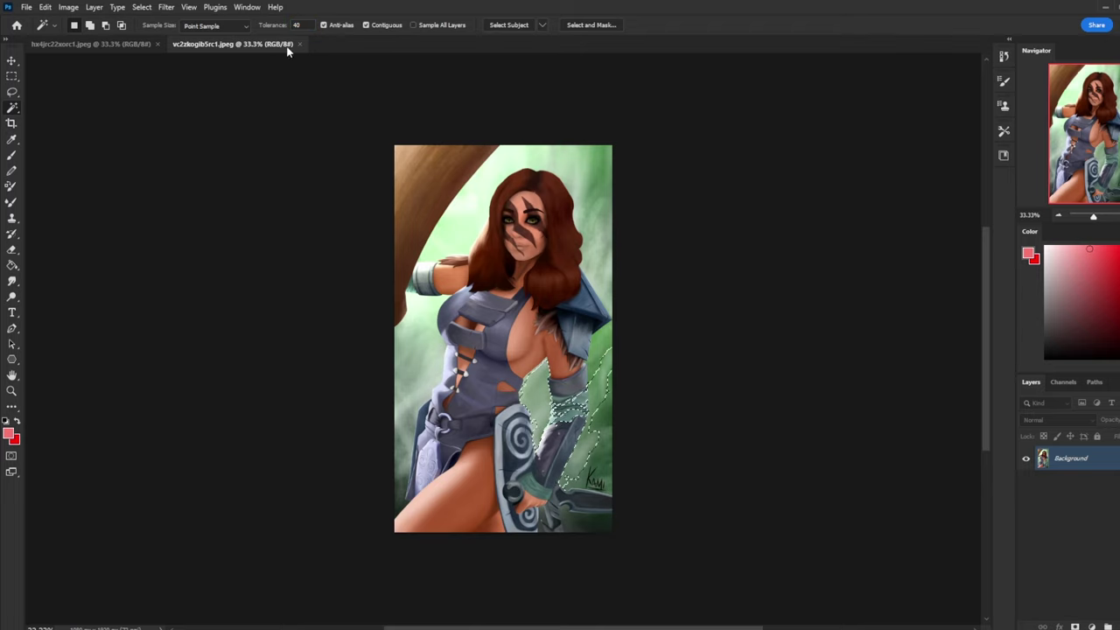
text(30)
click(741, 332)
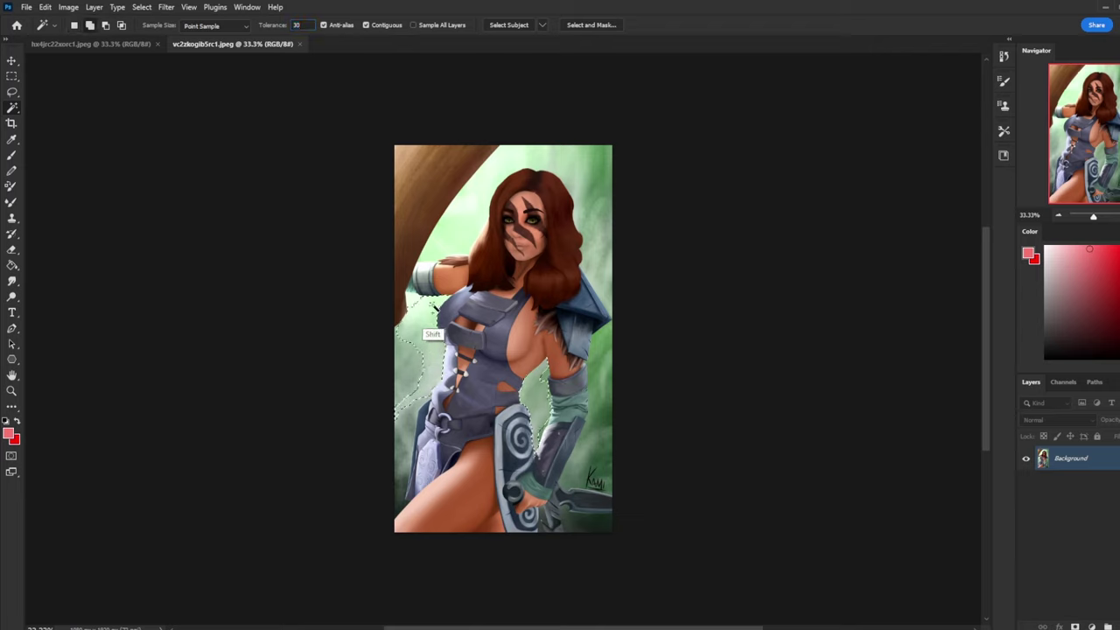
shift+click(409, 368)
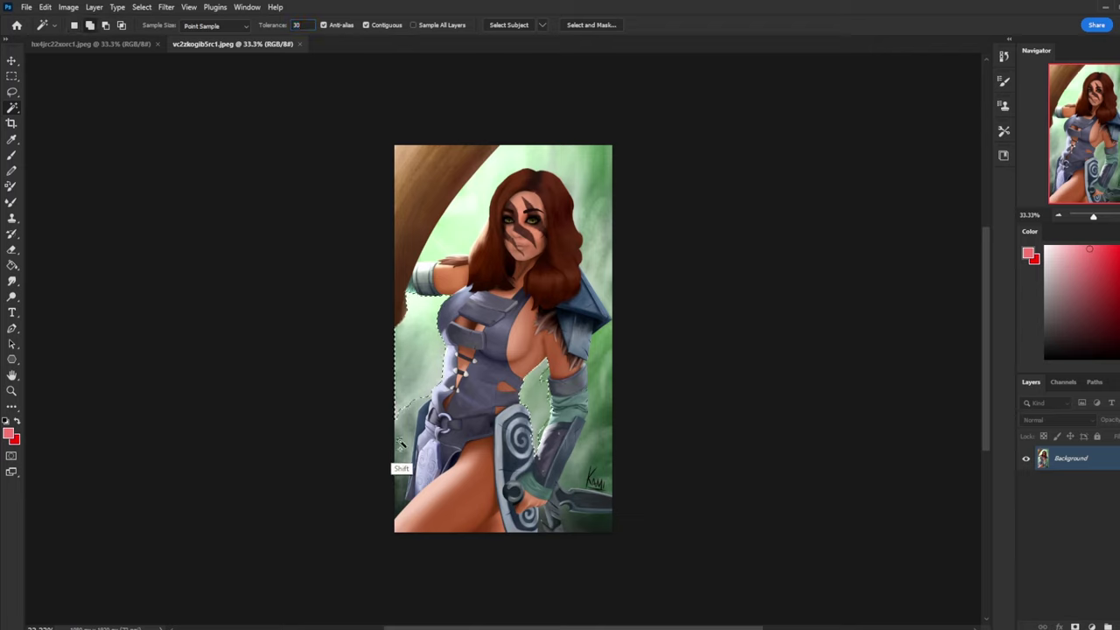
shift+click(419, 399)
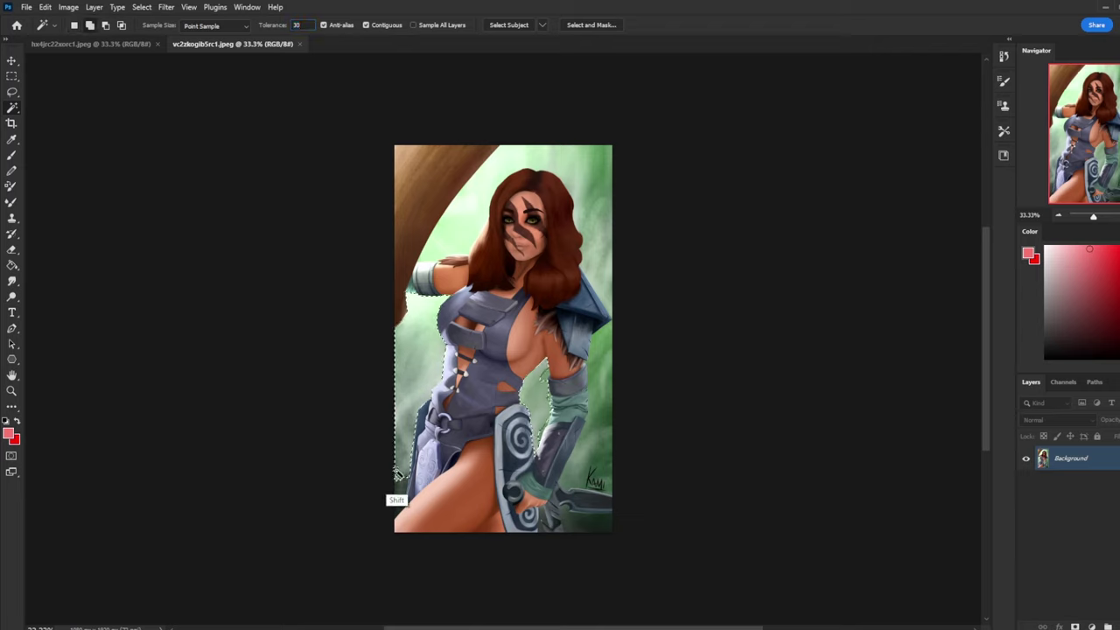
- Add the green background around the warrior's hair, shoulder and armoured forearm to the selection, undoing the excess pick near the signature
shift+click(467, 224)
shift+click(507, 169)
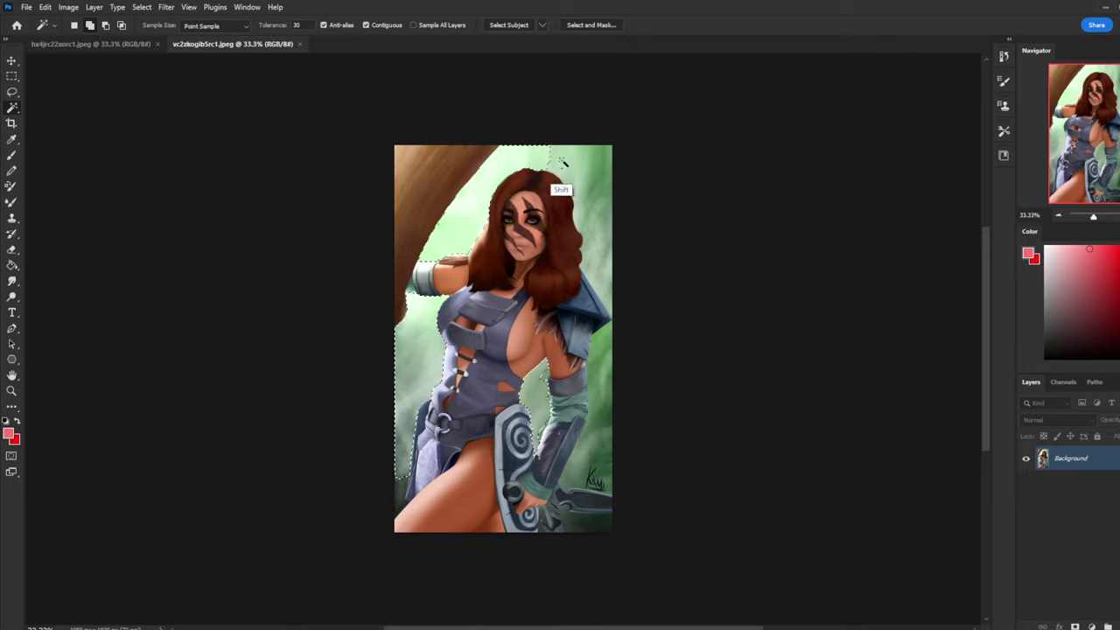
shift+click(589, 164)
shift+click(594, 192)
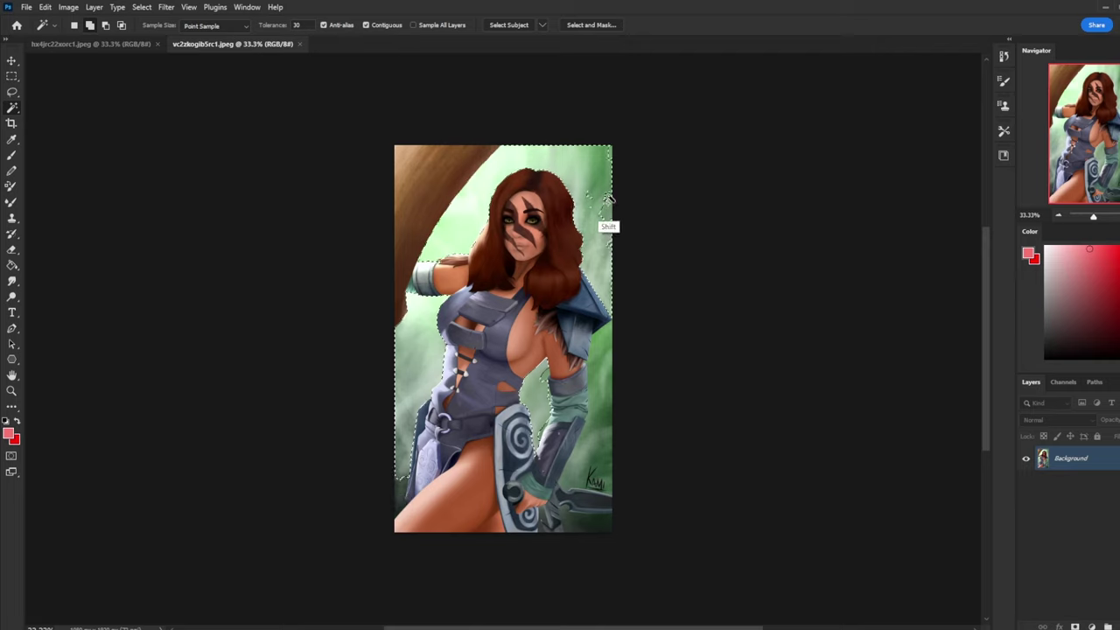
shift+click(599, 214)
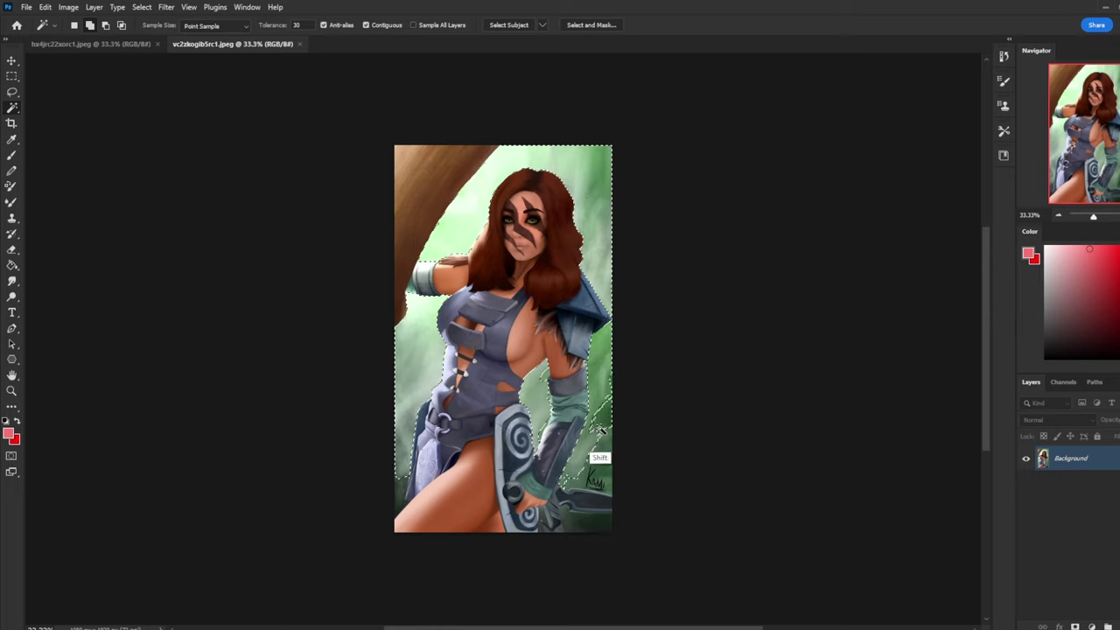
shift+click(610, 454)
shift+click(578, 488)
key(ctrl+z)
- Refine the background selection with the Lasso around the signature, armoured forearm and lower corners of the painting
key(l)
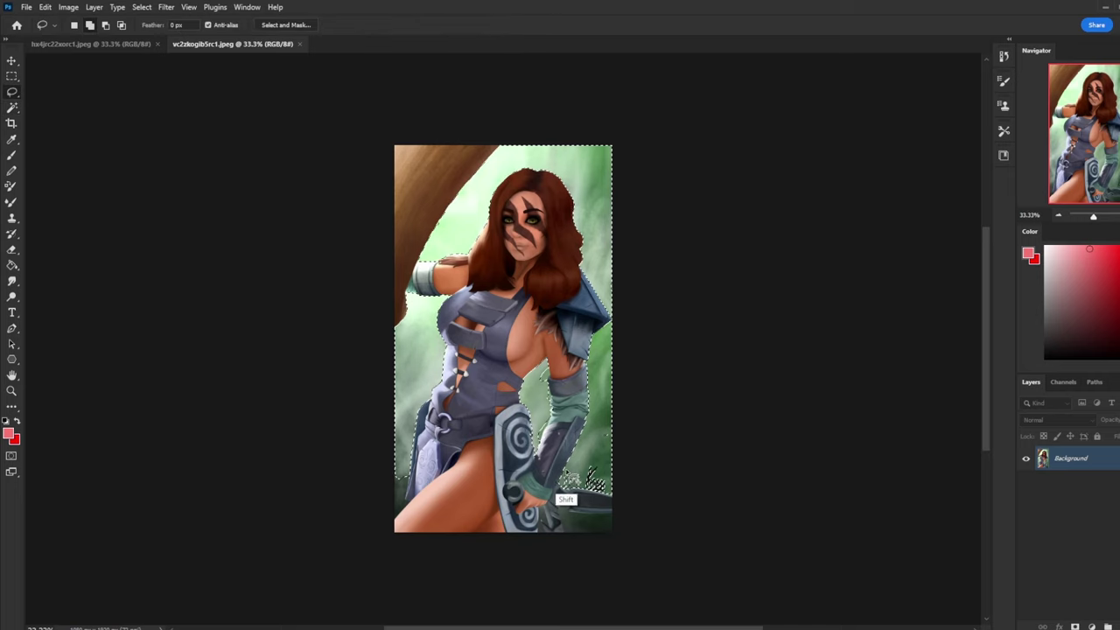
mouse_move(565, 488)
mouse_down()
mouse_move(576, 466)
mouse_move(567, 475)
mouse_up()
mouse_move(612, 417)
mouse_down()
mouse_move(581, 476)
mouse_move(595, 494)
mouse_move(620, 491)
mouse_move(618, 417)
mouse_move(583, 489)
mouse_move(634, 480)
mouse_up()
mouse_move(548, 358)
mouse_down()
mouse_move(553, 435)
mouse_move(538, 444)
mouse_move(544, 372)
mouse_up()
mouse_move(551, 411)
mouse_down()
mouse_move(541, 445)
mouse_move(552, 418)
mouse_up()
drag(409, 474, 397, 519)
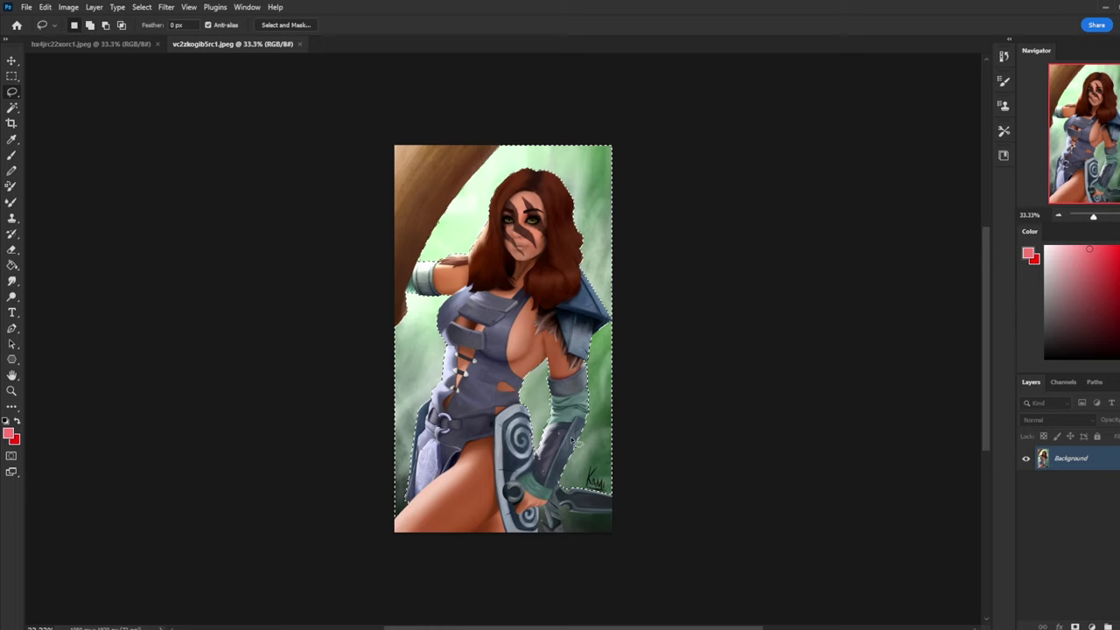
mouse_move(610, 520)
mouse_down()
mouse_move(573, 513)
mouse_move(565, 547)
mouse_move(548, 538)
mouse_move(543, 508)
mouse_move(540, 534)
mouse_move(587, 547)
mouse_move(600, 537)
mouse_move(554, 520)
mouse_move(622, 527)
mouse_up()
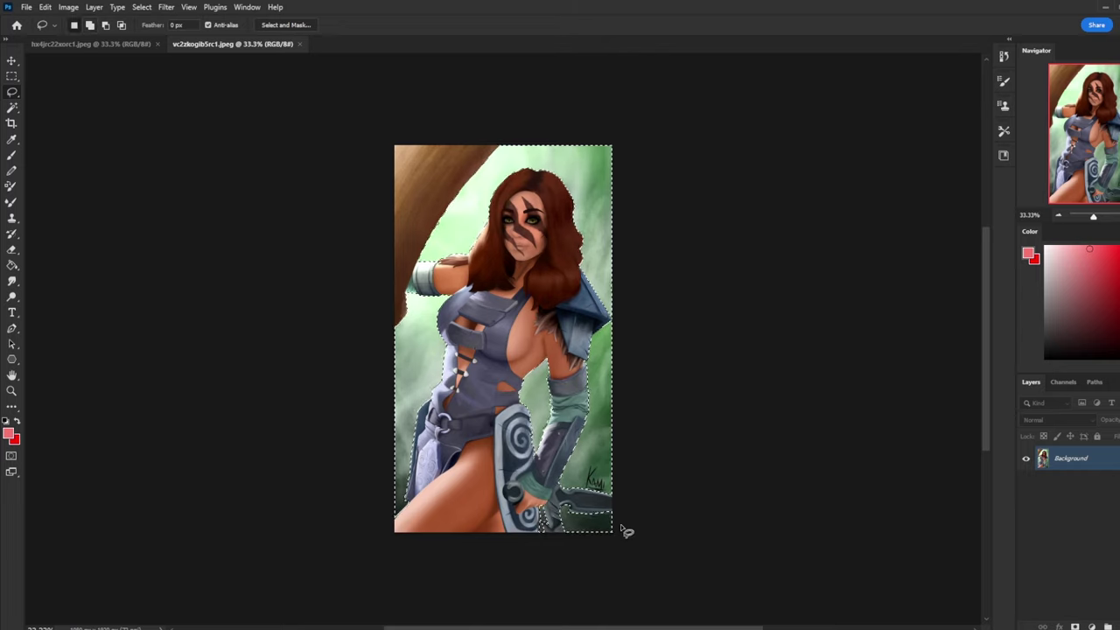
- Convert the Background to a regular layer and fill the background selection with pink on a new layer
double_click(1070, 459)
click(678, 193)
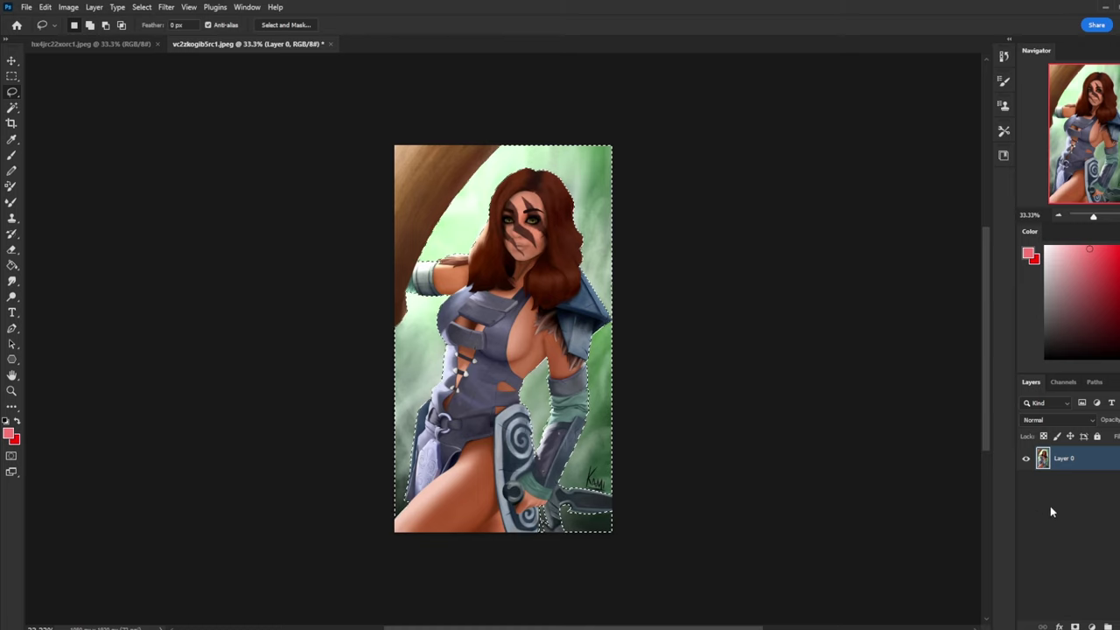
click(1091, 626)
key(g)
click(565, 383)
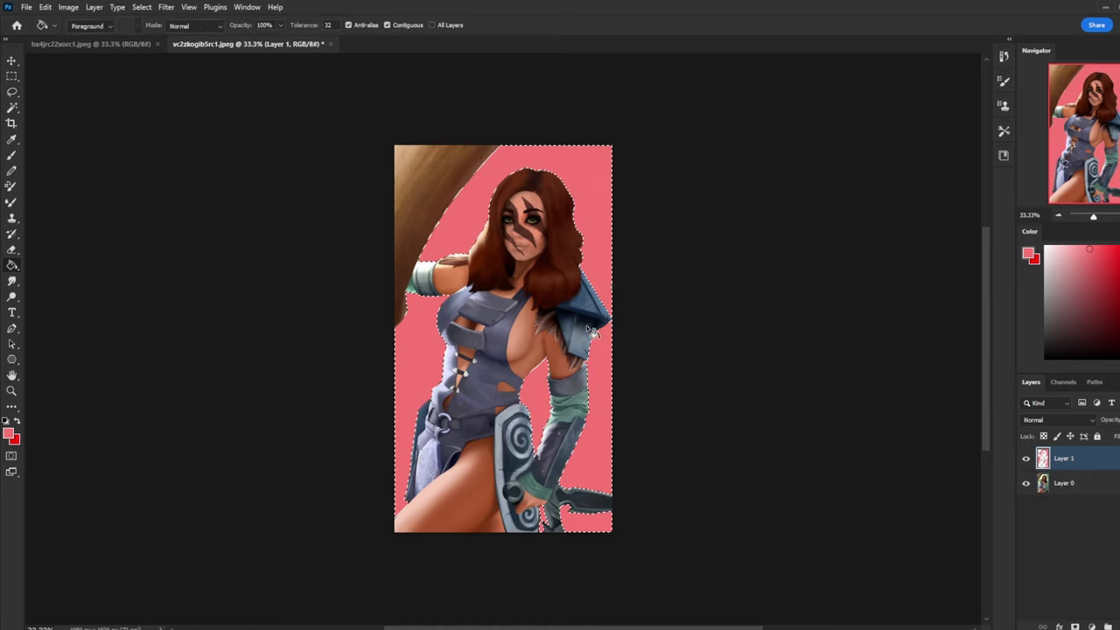
- Invert the selection to cover the warrior and branch, hide the pink fill layer and make Layer 0 active
key(m)
right_click(584, 341)
click(618, 357)
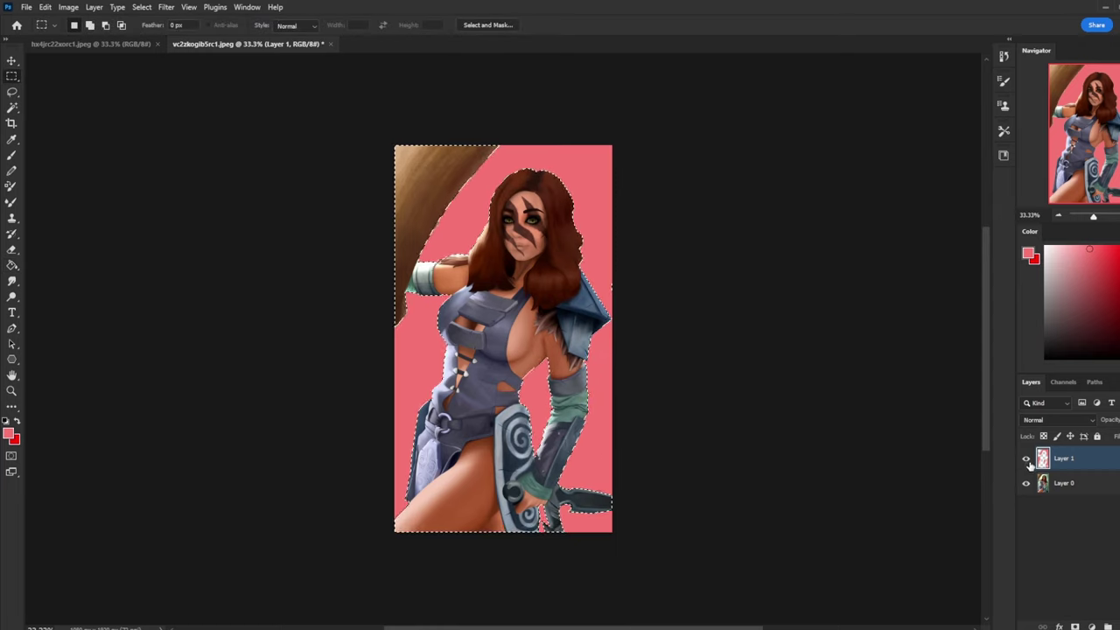
click(1027, 458)
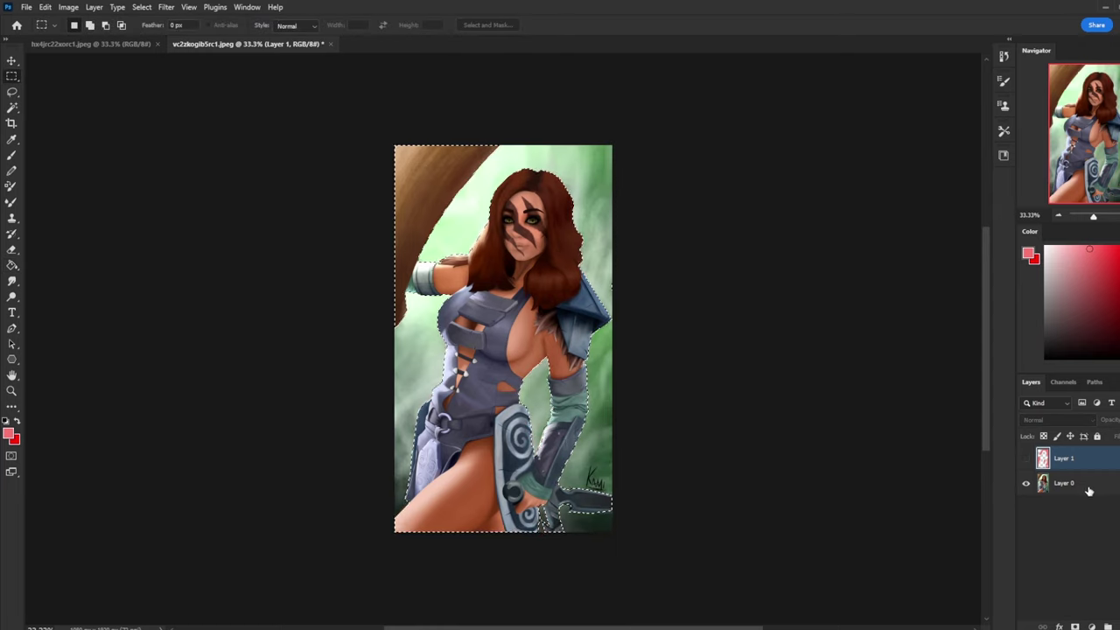
click(1085, 487)
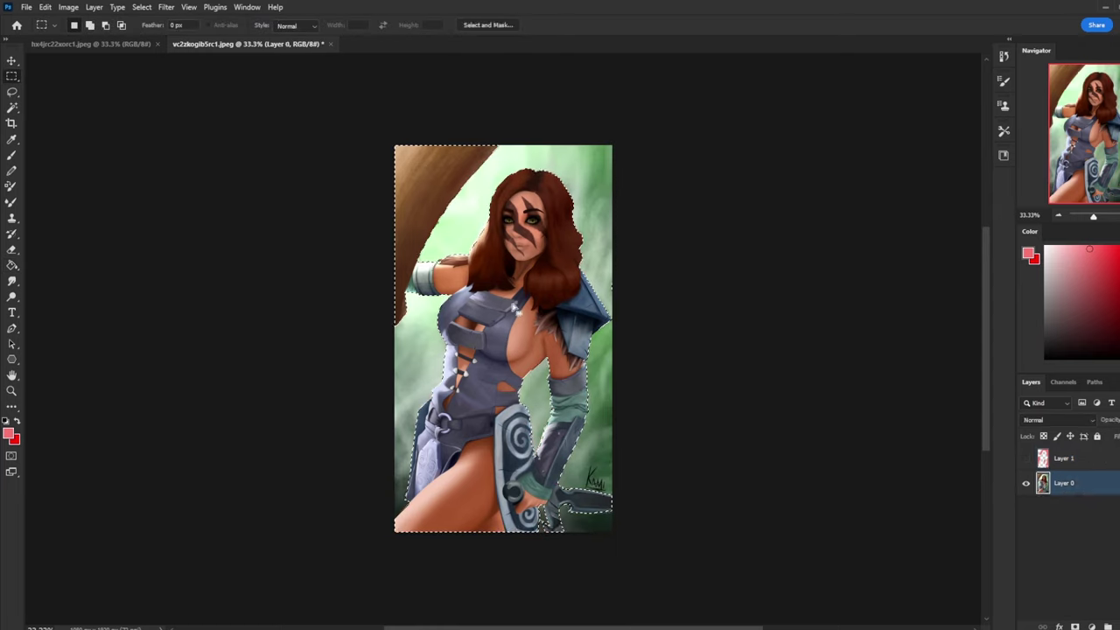
right_click(538, 348)
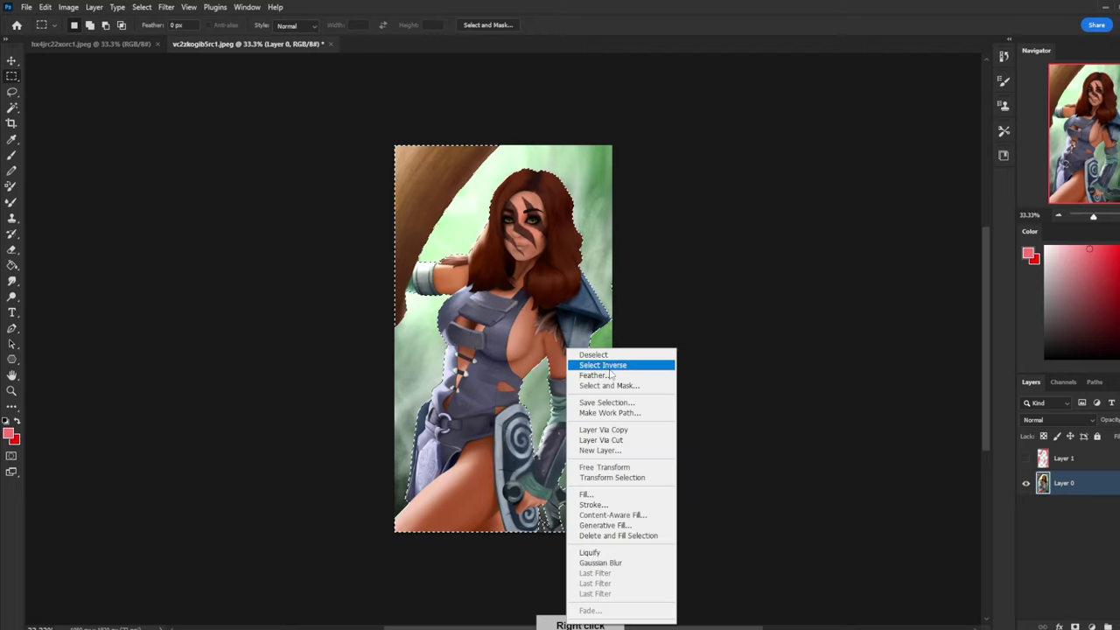
click(618, 367)
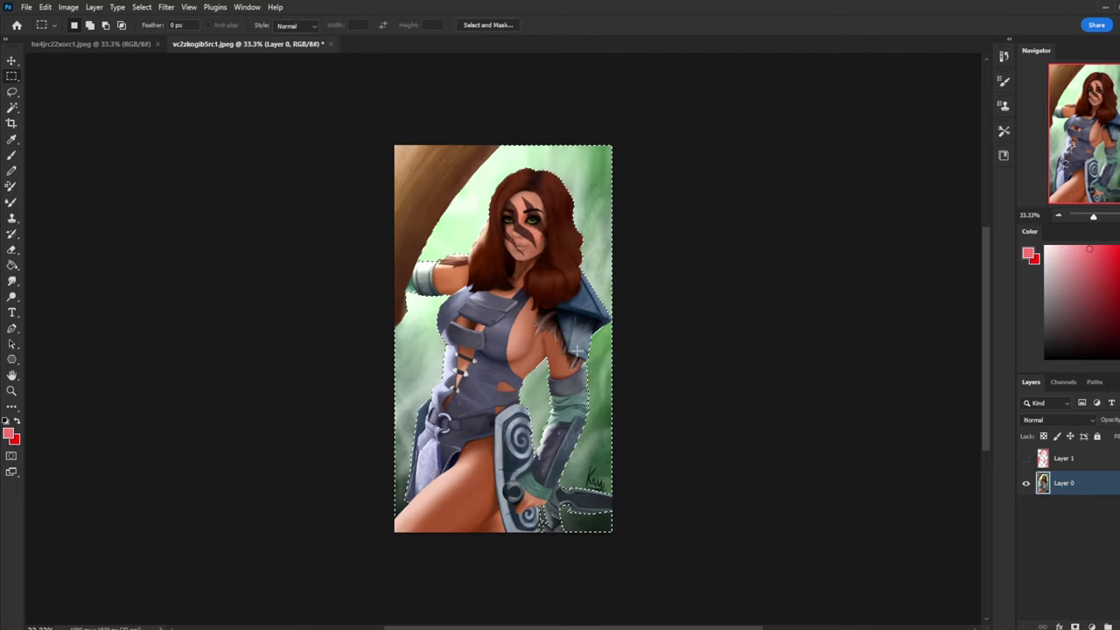
right_click(612, 369)
click(610, 369)
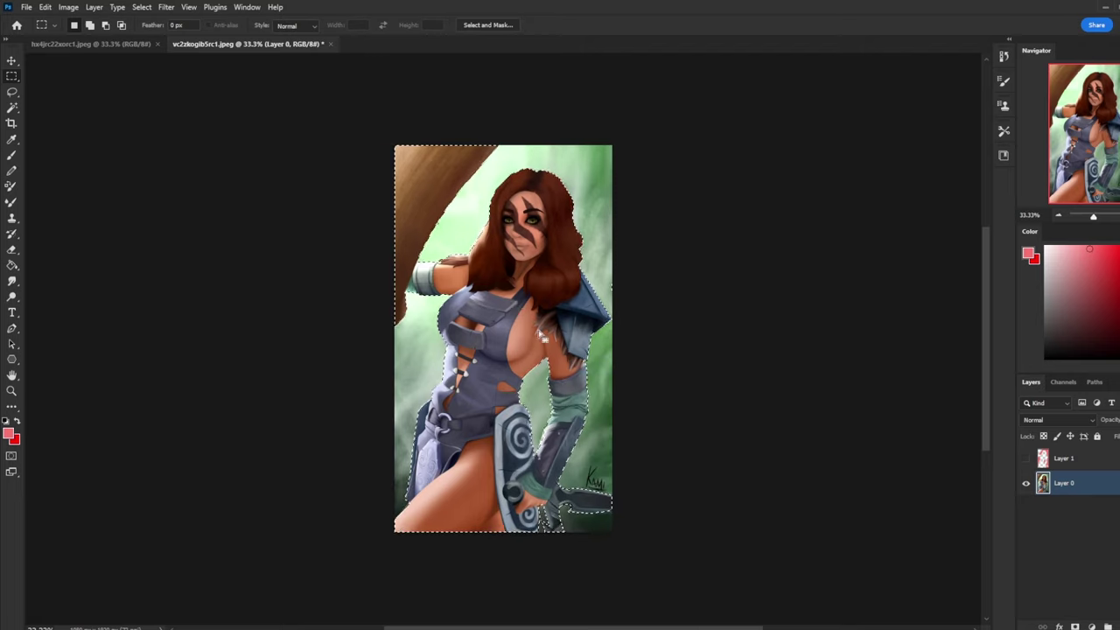
- Create a new layer above Layer 0 and fill the selected warrior and branch with a dark muted blue
key(l)
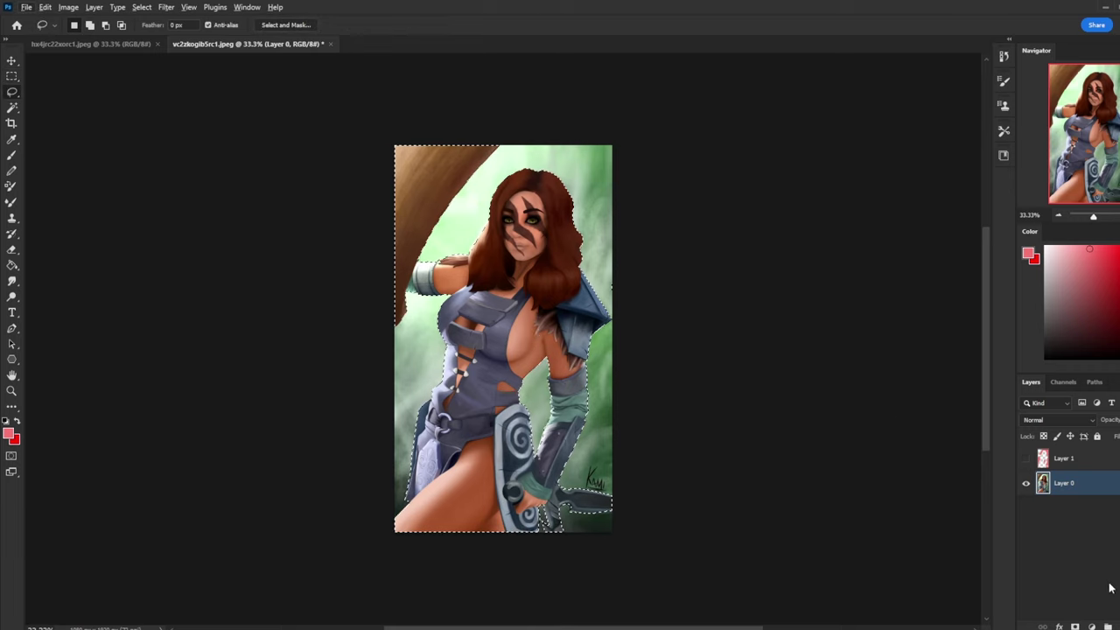
click(1119, 627)
click(1119, 281)
click(1076, 298)
drag(1119, 281, 1082, 314)
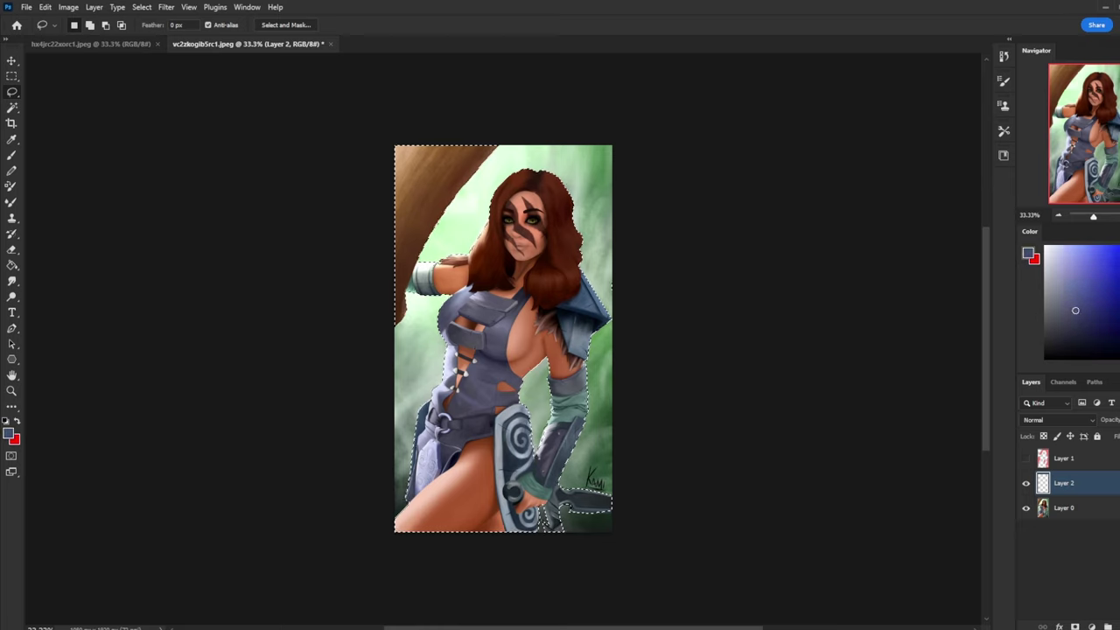
click(1086, 325)
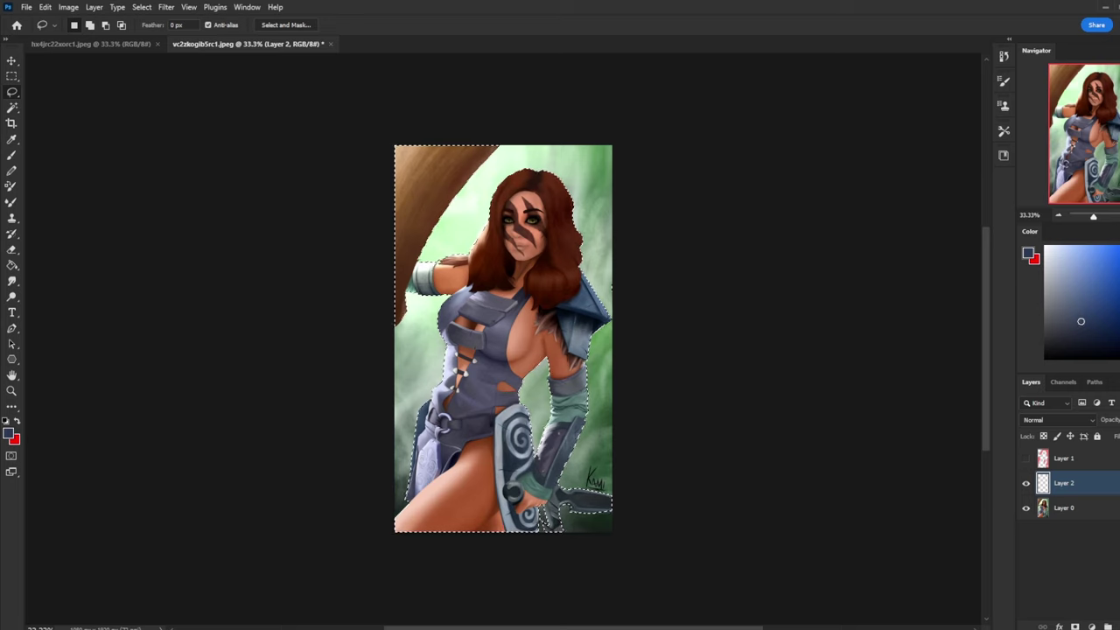
click(1119, 278)
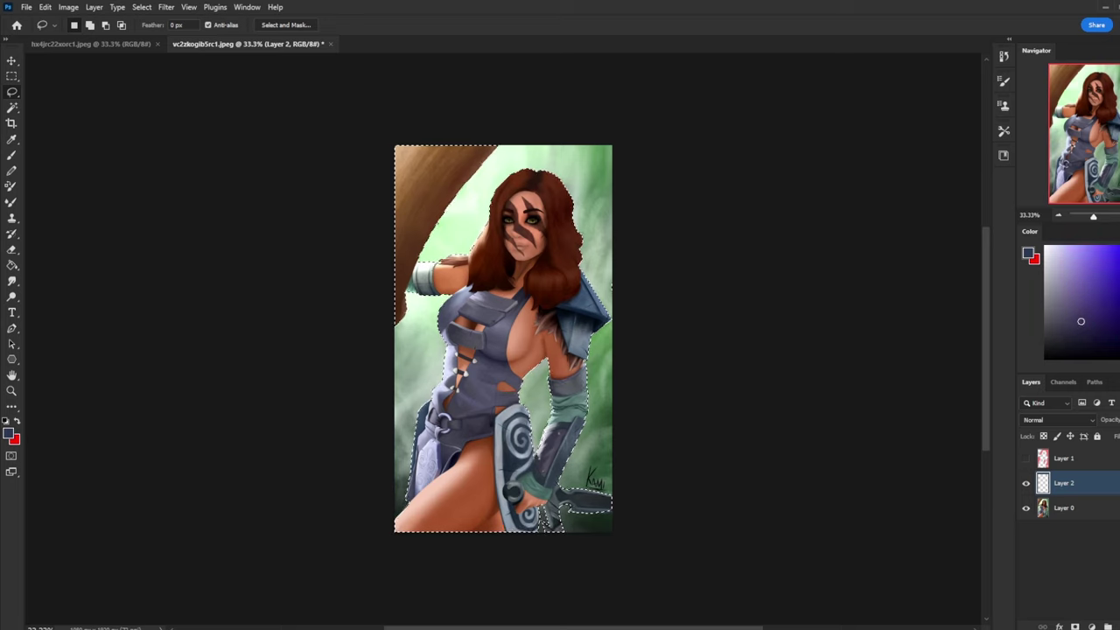
click(1119, 286)
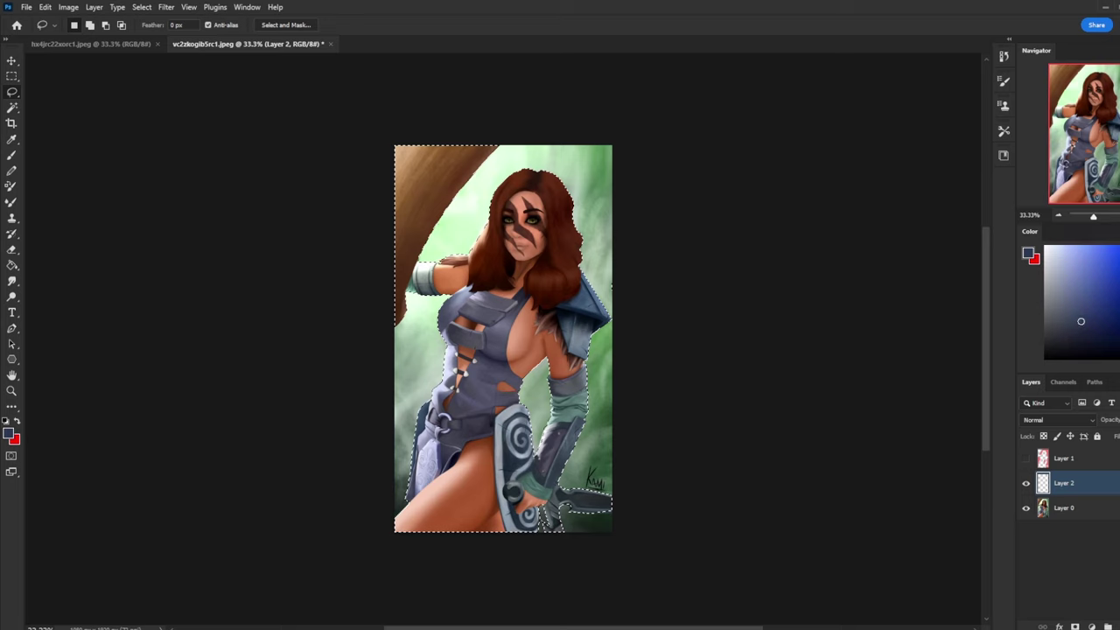
drag(1119, 285, 1119, 287)
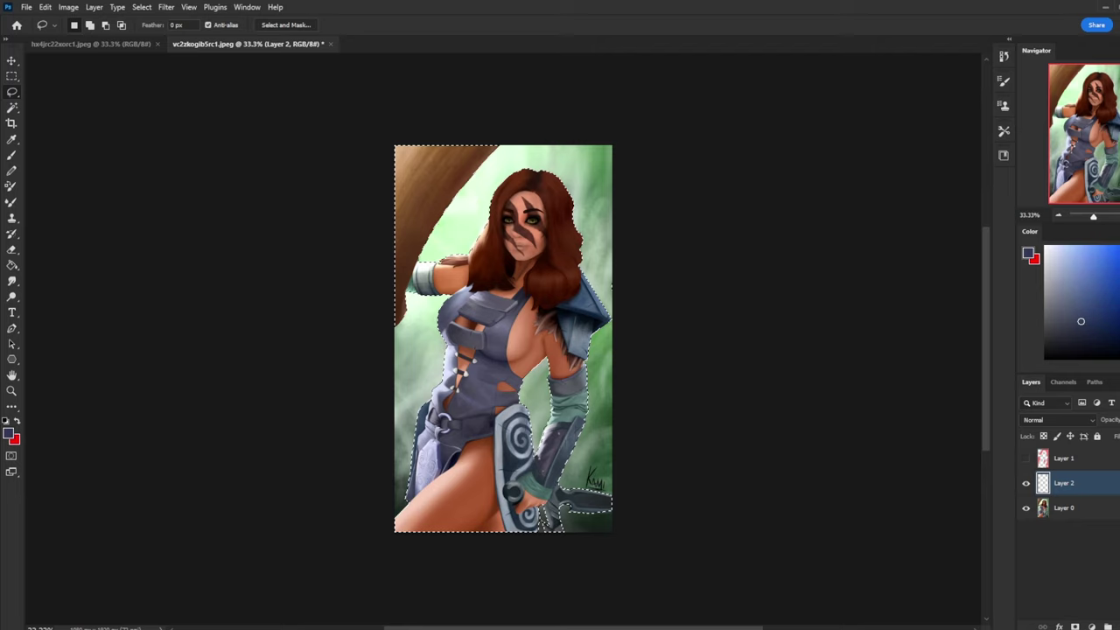
key(g)
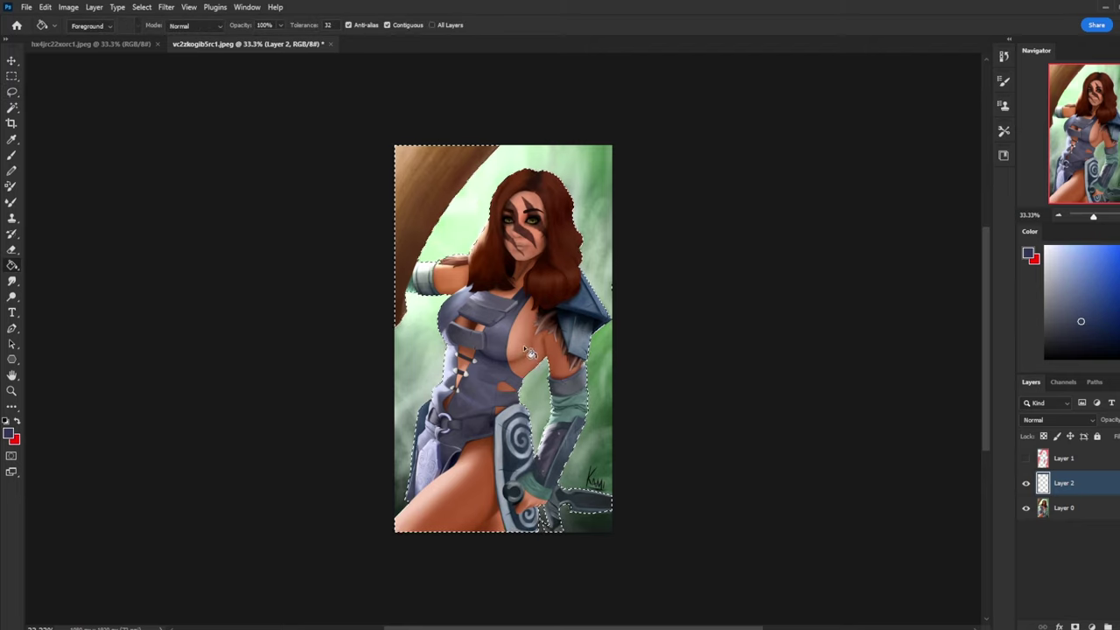
click(528, 352)
- Deselect the warrior and branch, set the blue fill layer's blend mode to Darken and lower its opacity
key(m)
right_click(530, 327)
click(557, 334)
click(1059, 421)
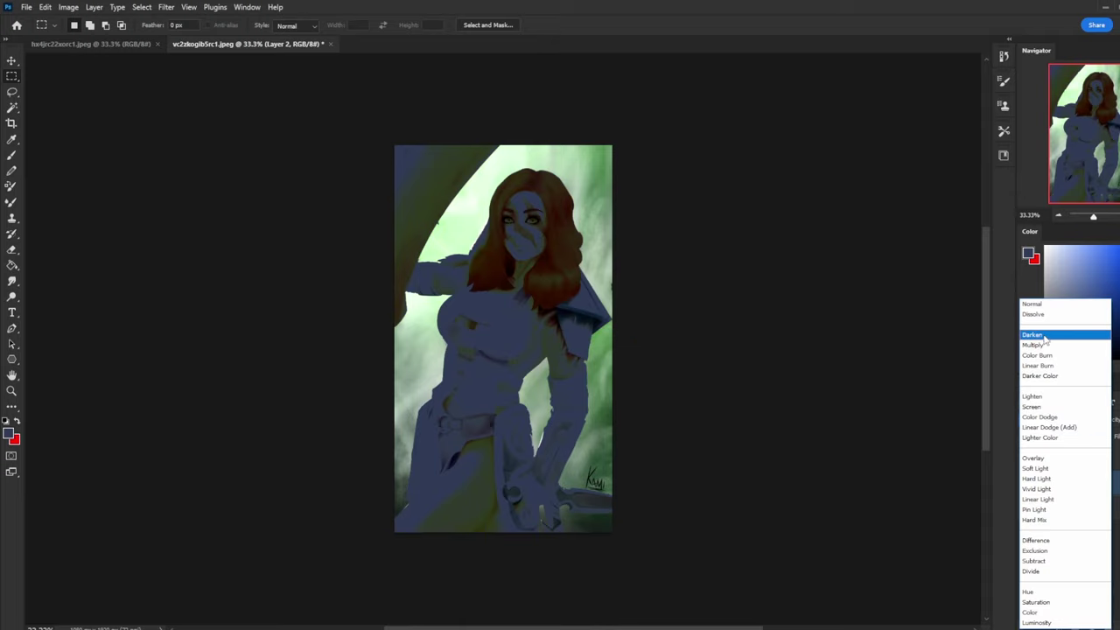
click(1045, 334)
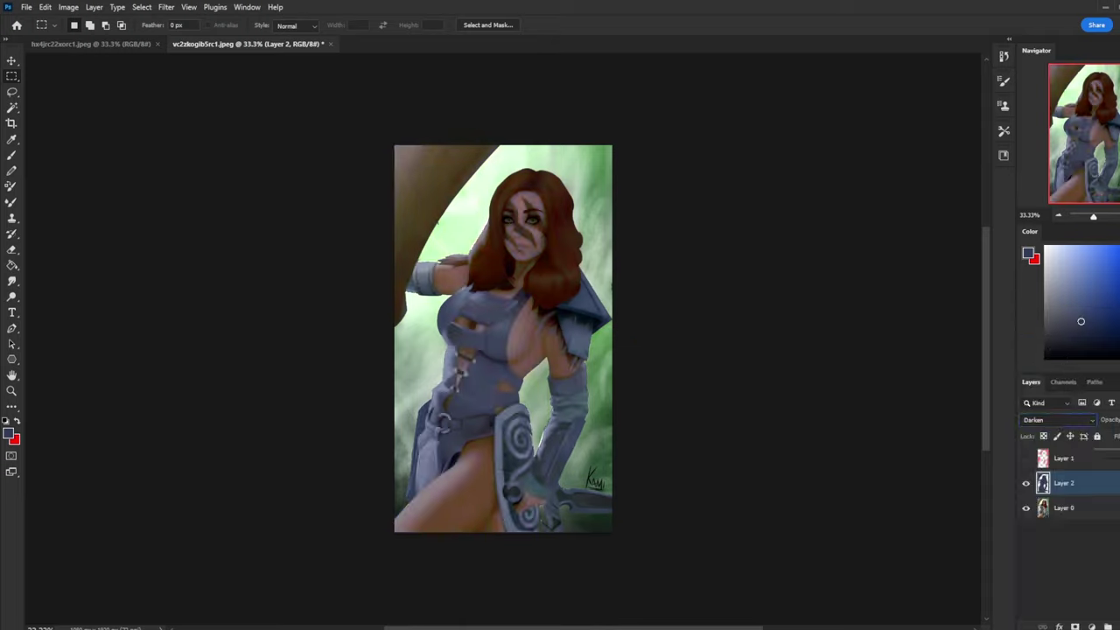
- Compare the painting with and without the blue Darken layer by toggling its visibility
click(1026, 485)
click(1028, 485)
click(1026, 487)
click(1029, 488)
click(1028, 487)
click(1027, 488)
- Reselect the warrior and branch from Layer 2's contents, hide Layer 2 and make Layer 0 active
key(ctrl+a)
key(v)
key(Up)
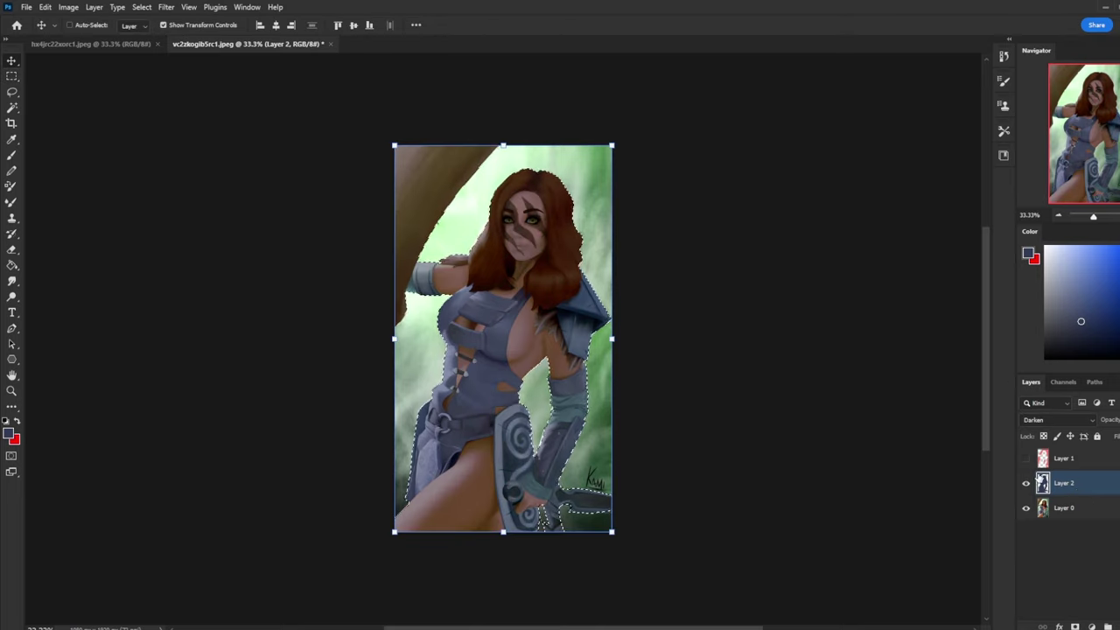
click(1028, 487)
click(1044, 508)
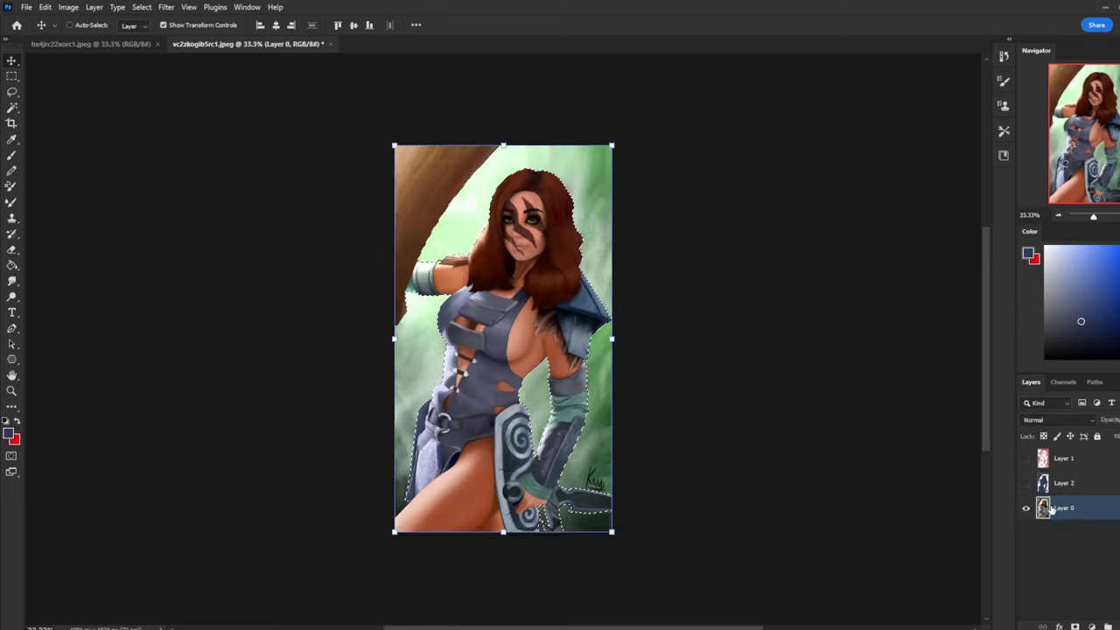
- Shift the selected warrior and branch on Layer 0 with Hue/Saturation to hue -5 and saturation -9, checking the preview
key(ctrl+u)
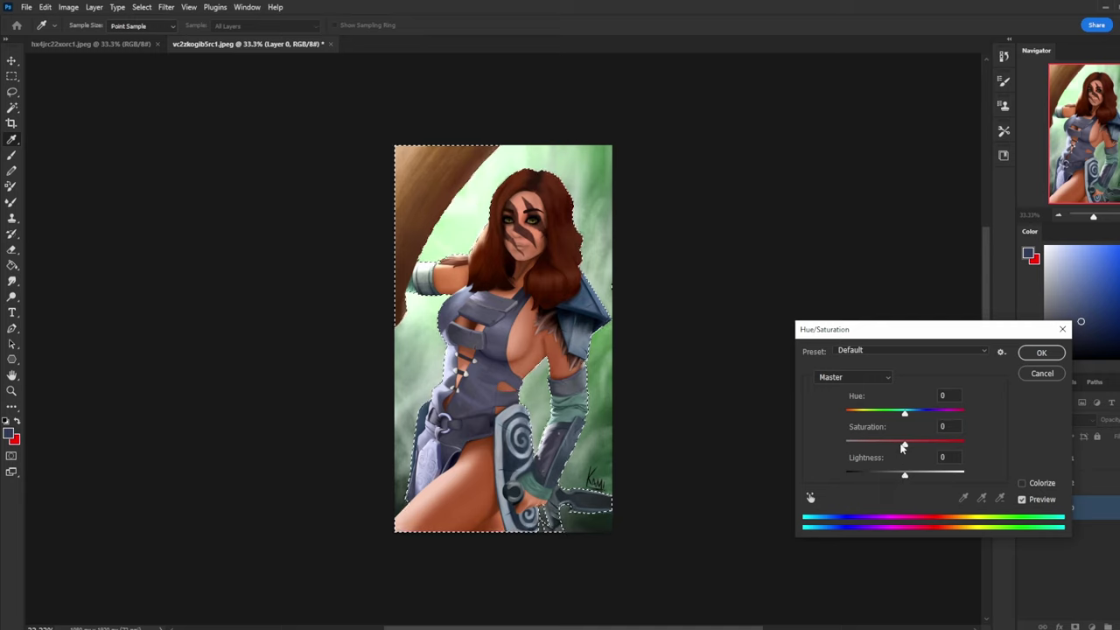
drag(904, 447, 901, 447)
drag(906, 419, 902, 420)
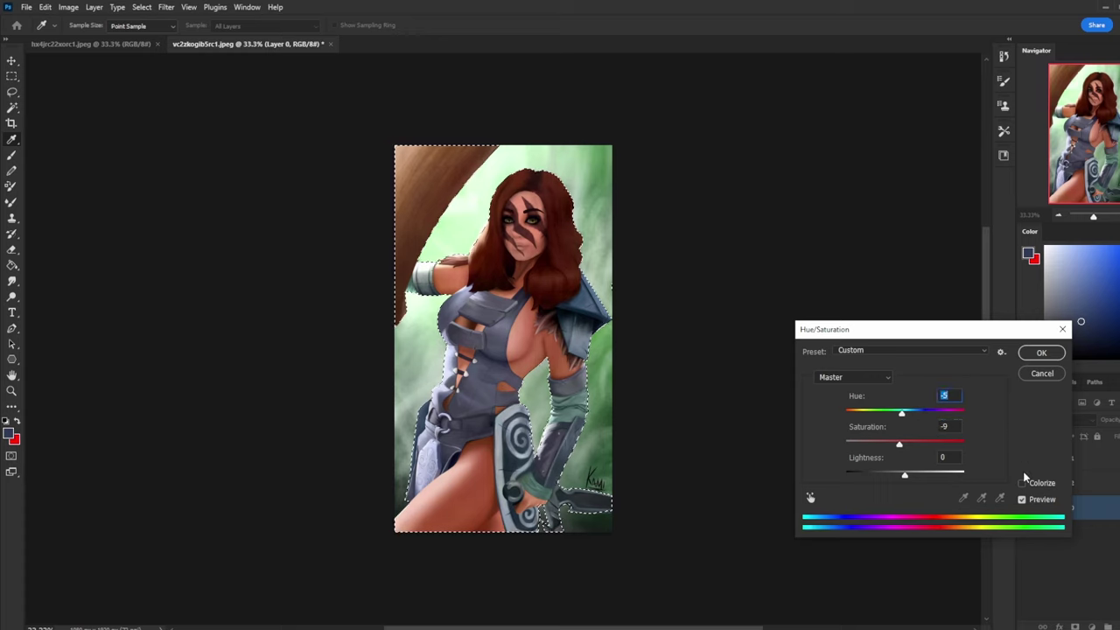
click(1022, 502)
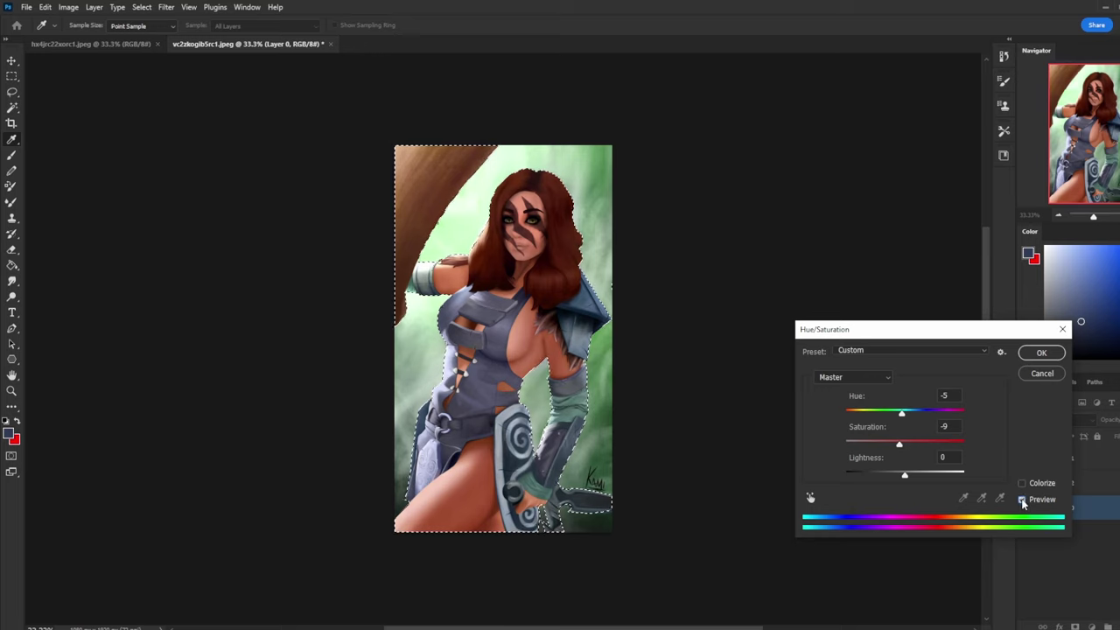
click(1024, 500)
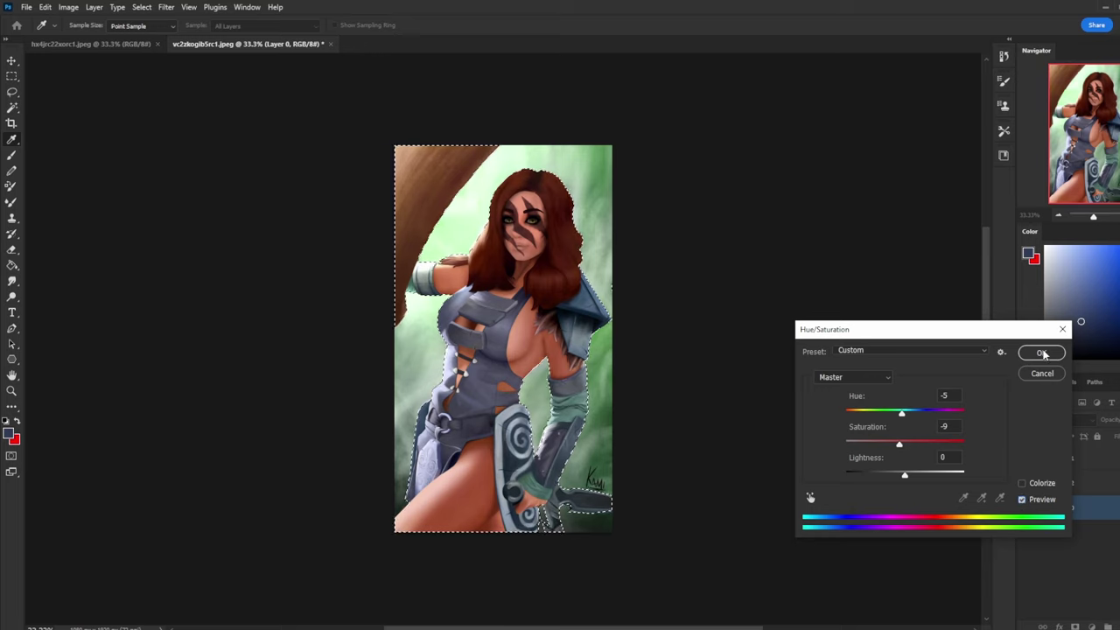
click(1042, 353)
- Show the blue Darken layer again, adjust its opacity and toggle it to check the effect
click(1079, 485)
click(1027, 483)
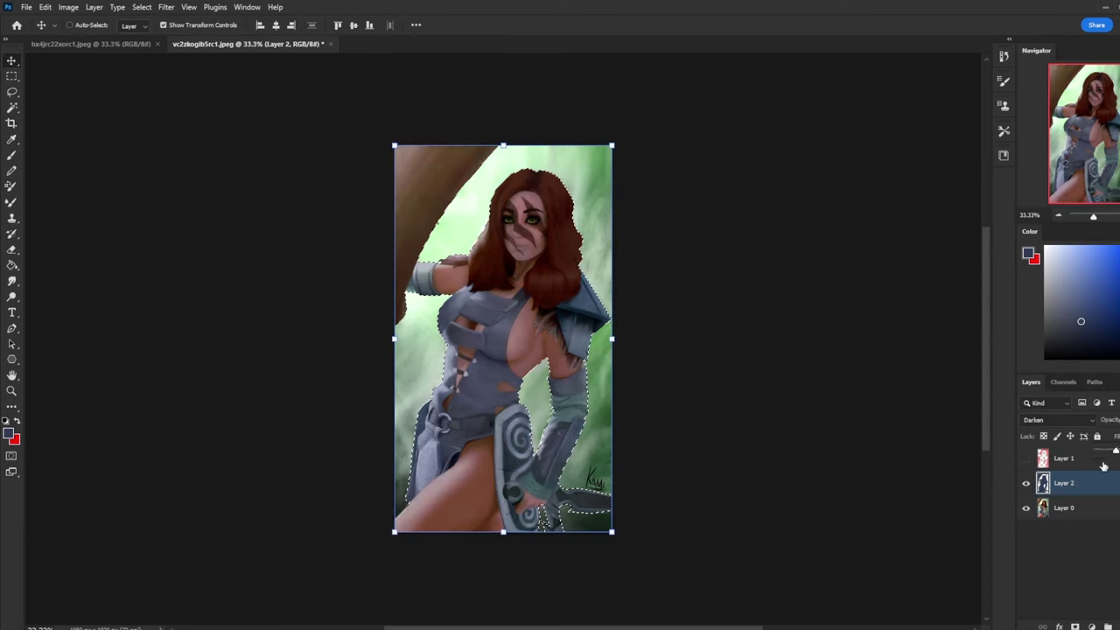
click(1027, 485)
click(1027, 485)
click(1027, 485)
click(1027, 485)
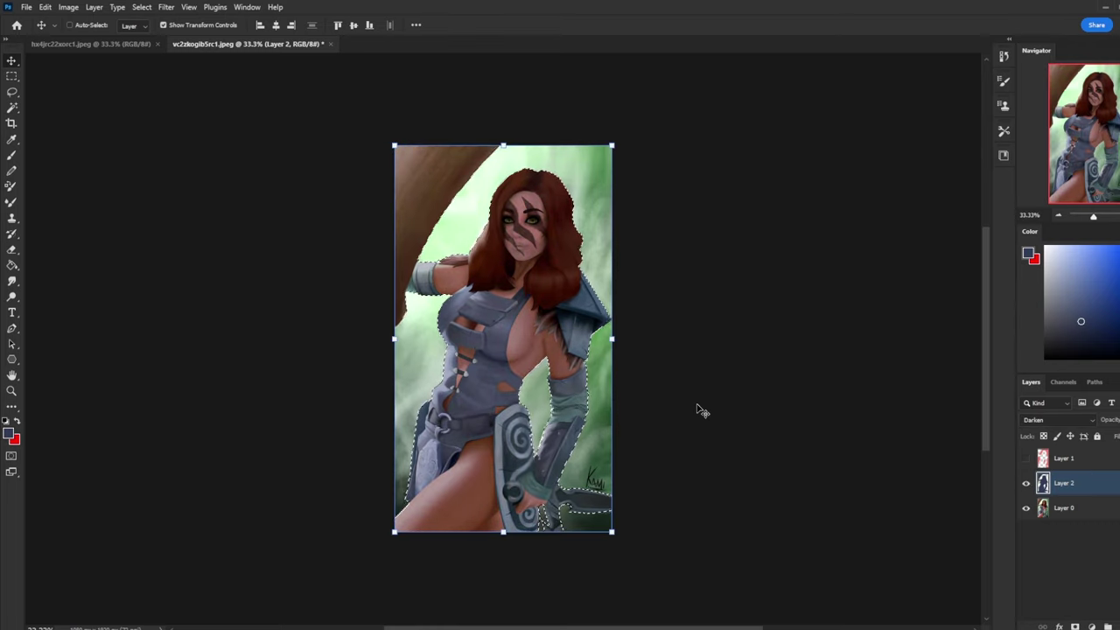
- Deselect the warrior and branch
key(m)
right_click(582, 308)
click(597, 312)
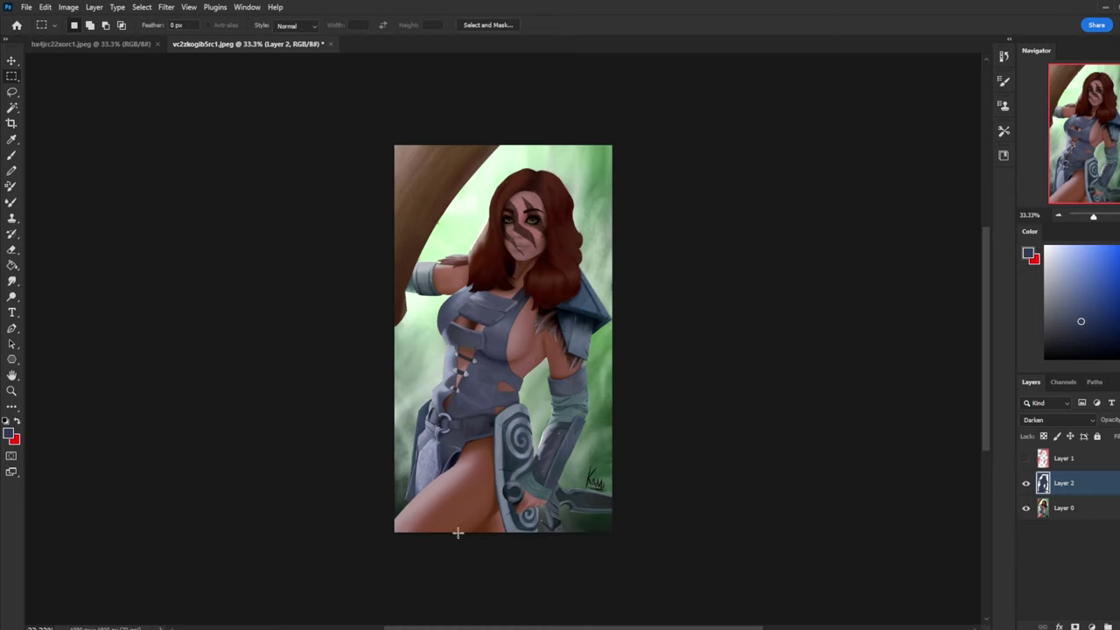
- Compare the painting with and without the blue Darken layer, both as a whole and at 50% zoom
click(1026, 484)
click(1028, 486)
click(1028, 486)
click(1027, 487)
click(1028, 487)
click(1028, 486)
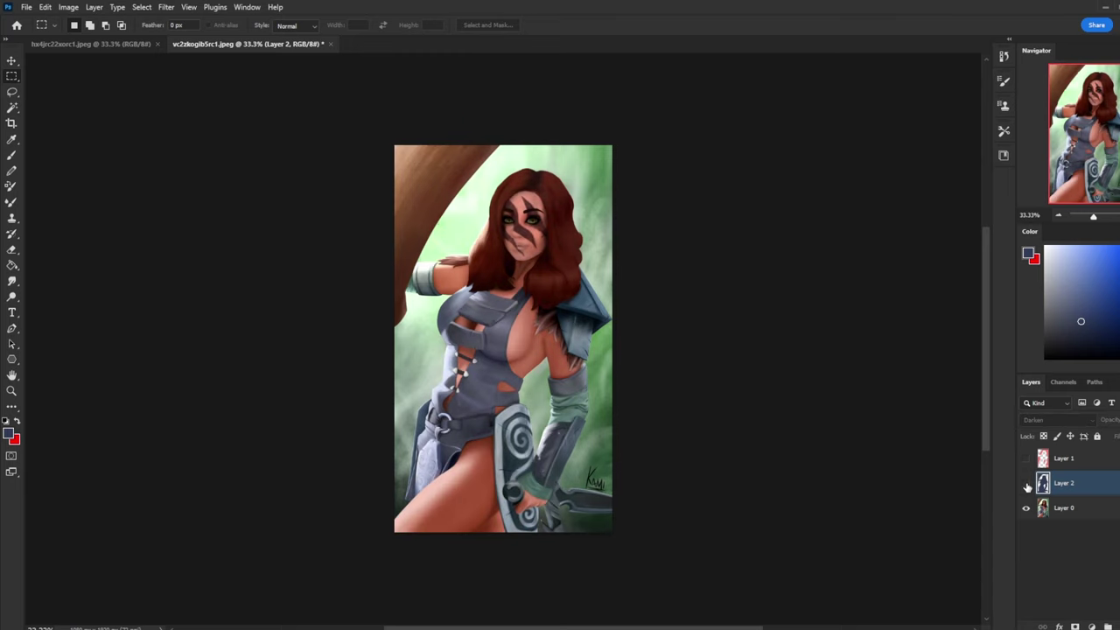
key(ctrl+plus)
scroll(459, 574, down, 3)
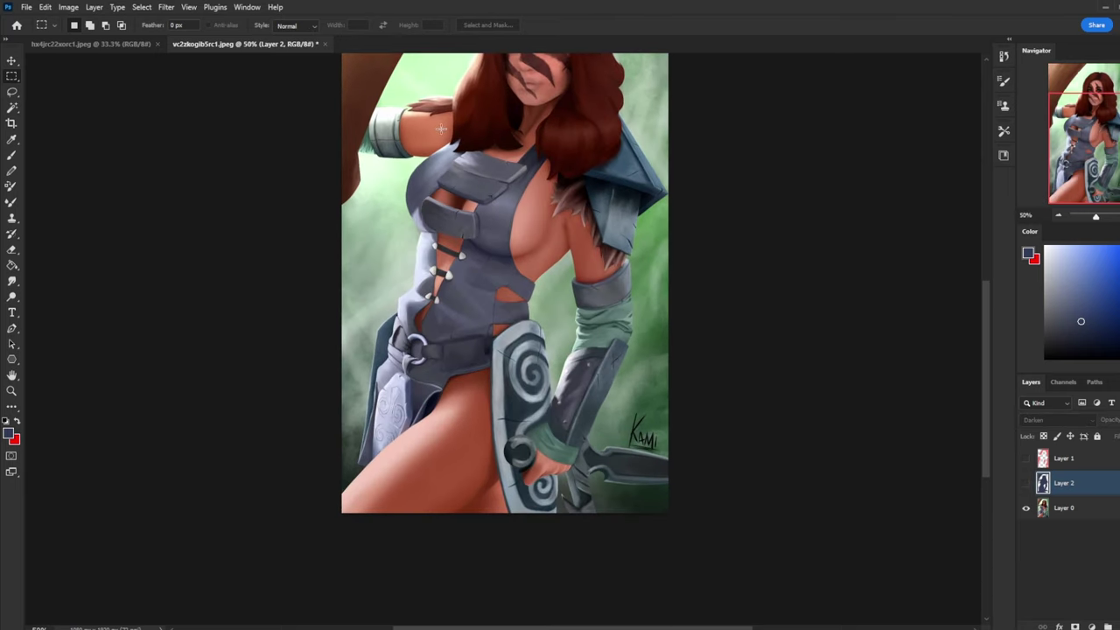
scroll(583, 289, up, 2)
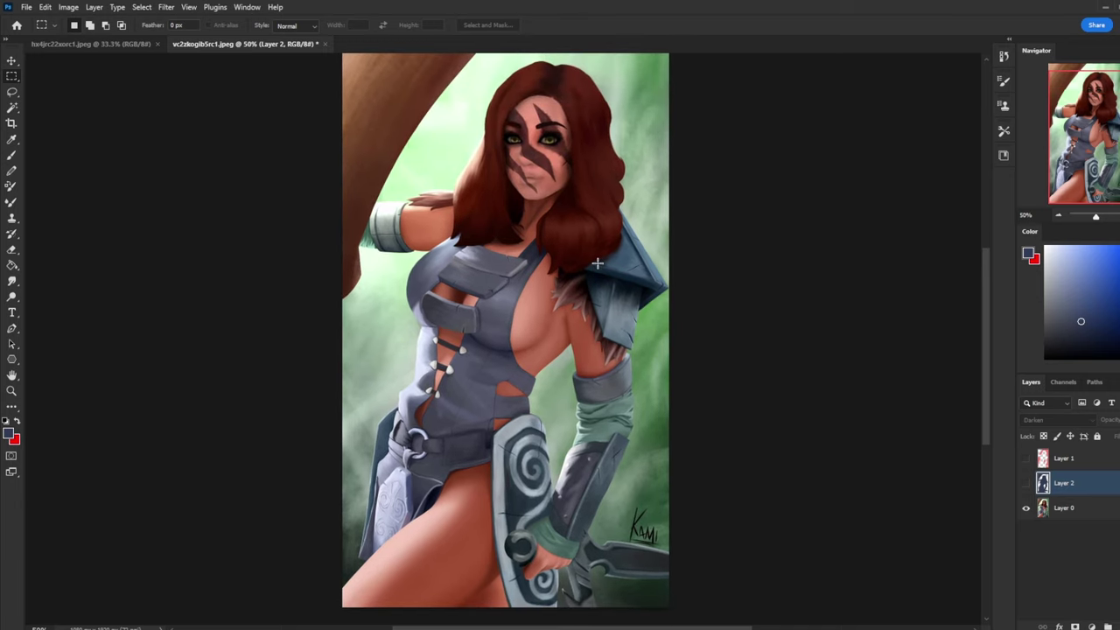
click(1028, 486)
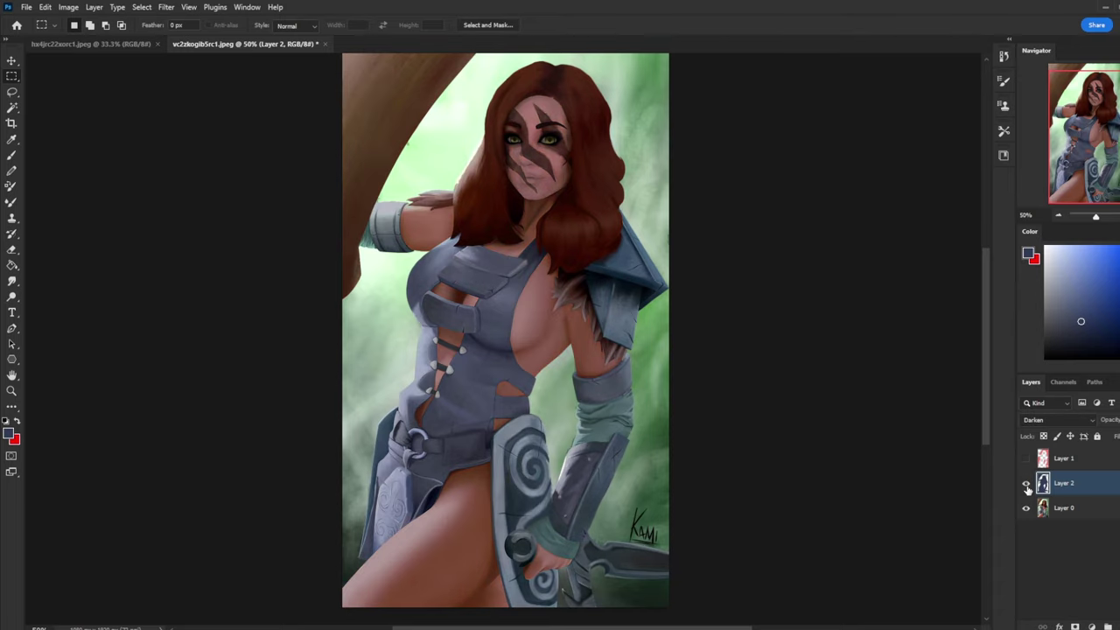
- Merge the blue Darken layer down into Layer 0
key(ctrl+minus)
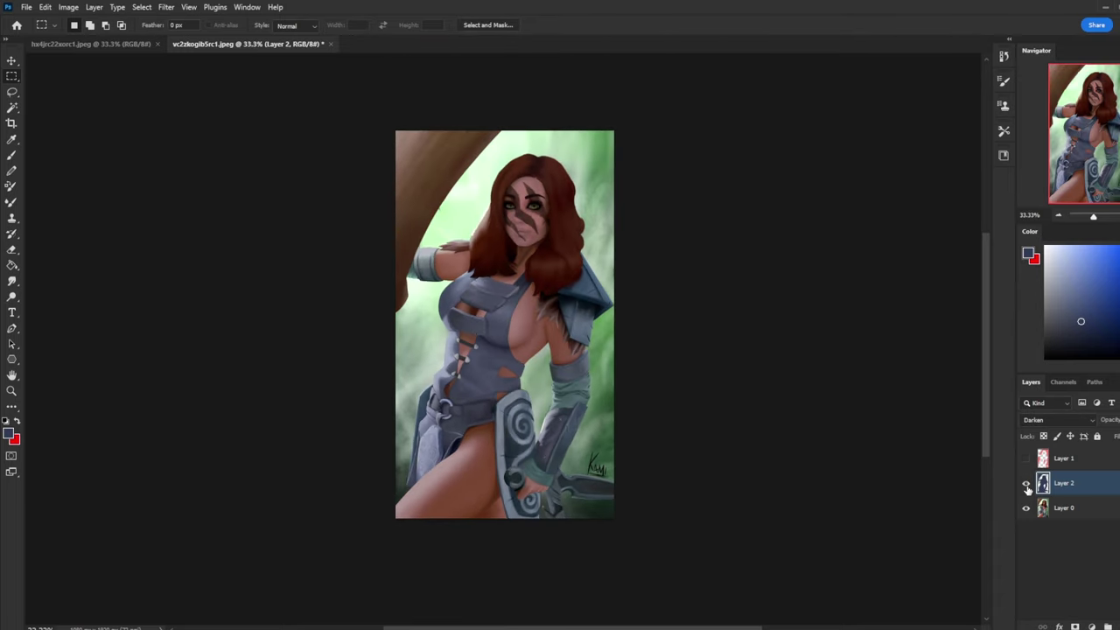
right_click(1092, 492)
click(1059, 215)
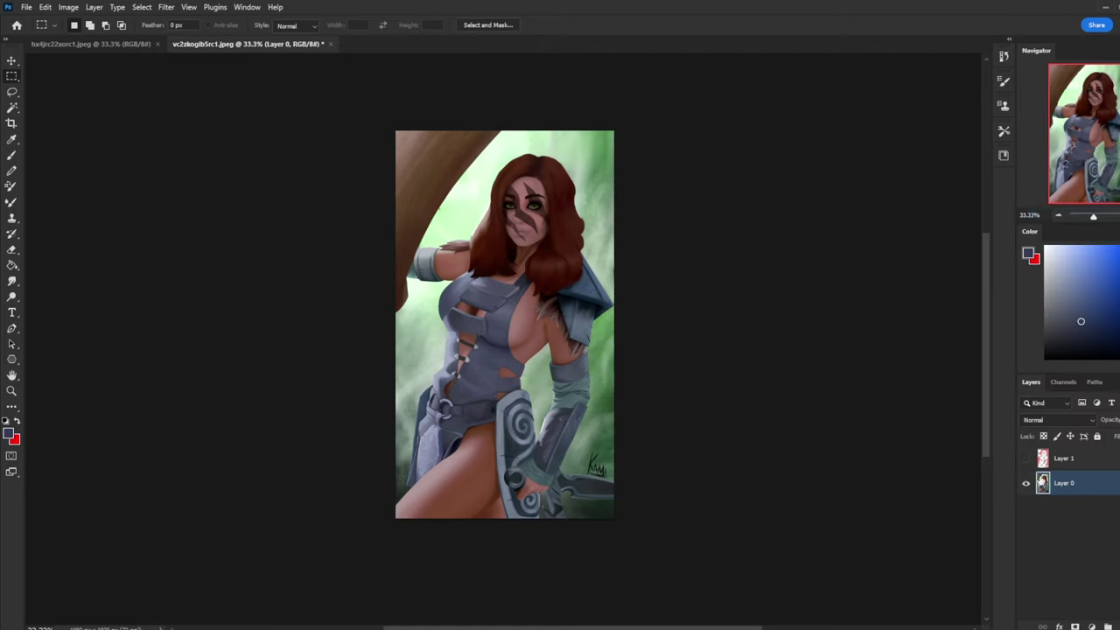
- Load the background shape from Layer 1's contents as a selection, keeping Layer 1 hidden
click(1027, 458)
click(1028, 457)
click(1077, 459)
key(ctrl+a)
key(v)
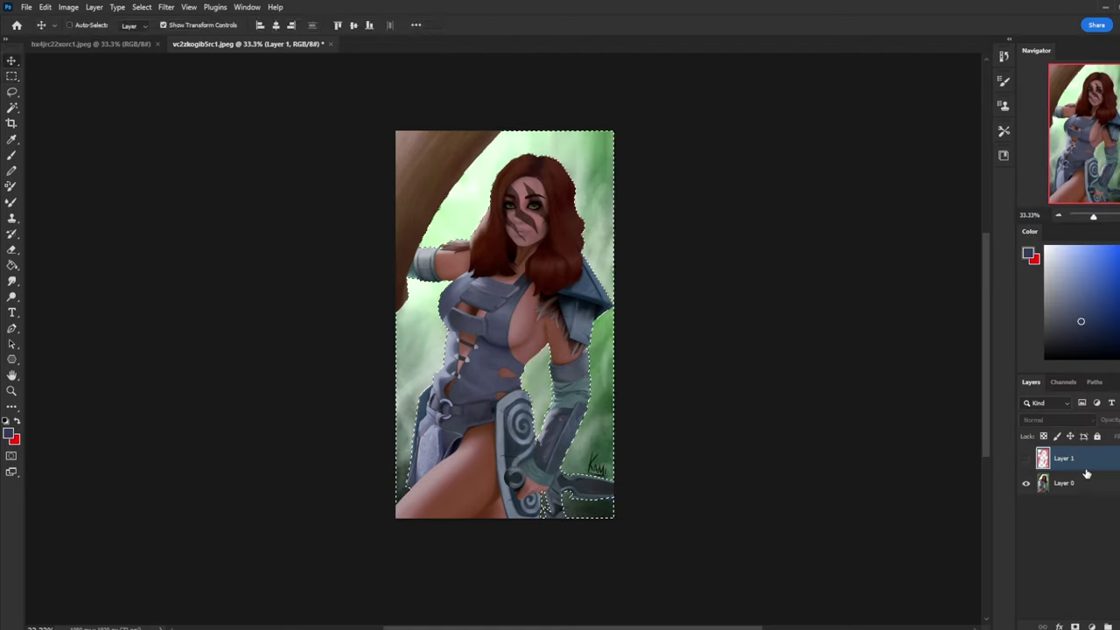
key(l)
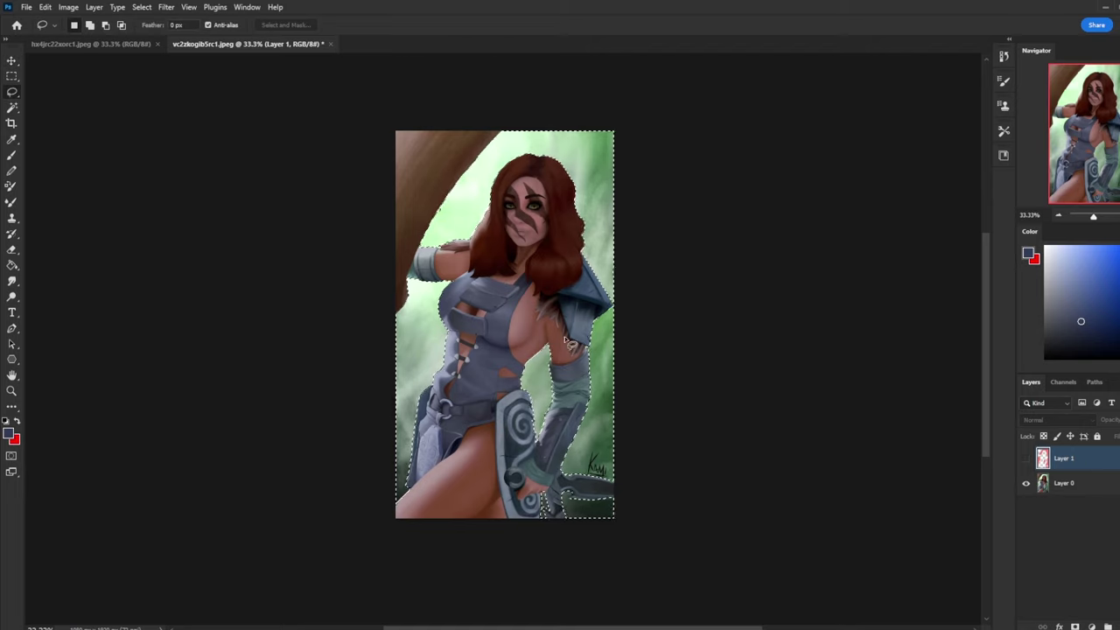
click(1027, 459)
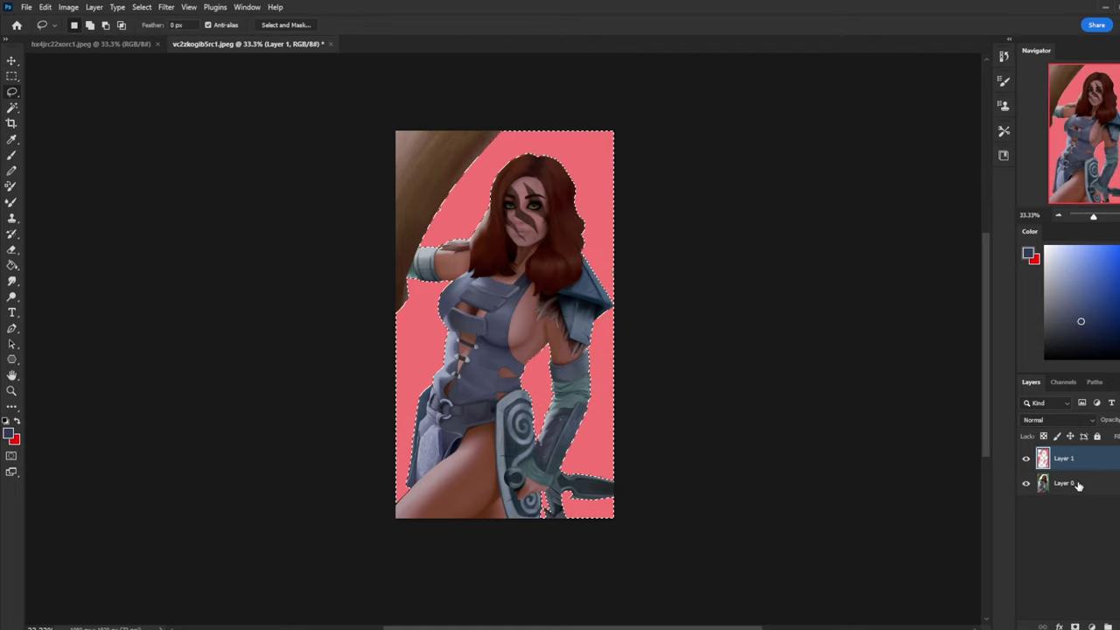
click(1028, 458)
- Make Layer 0 active and invert the selection so it covers the warrior and branch
click(1074, 483)
key(m)
right_click(528, 321)
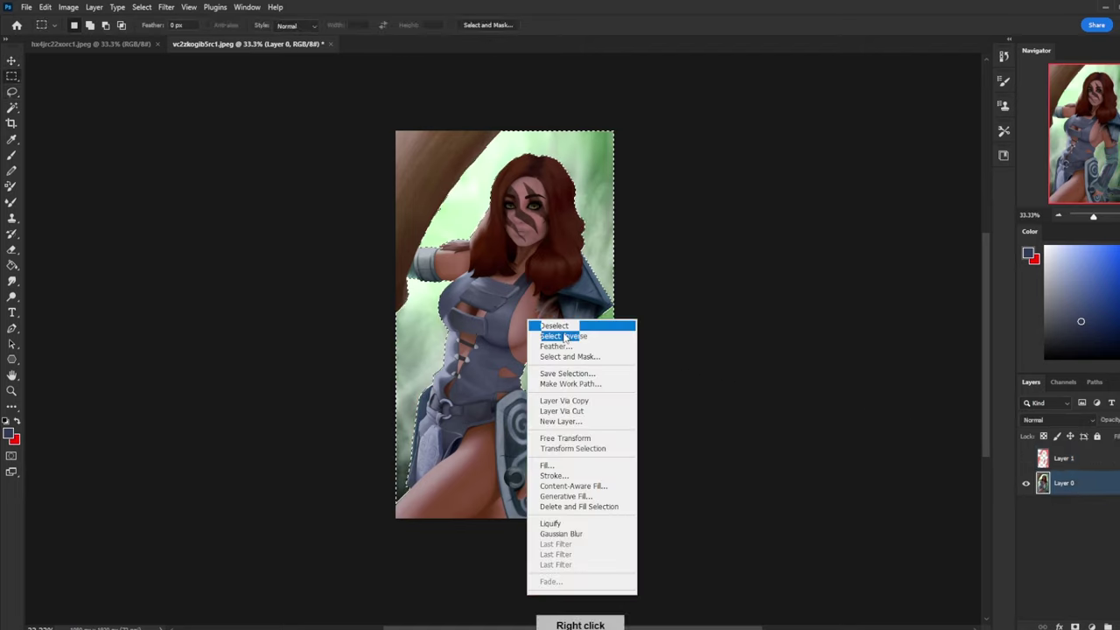
click(583, 338)
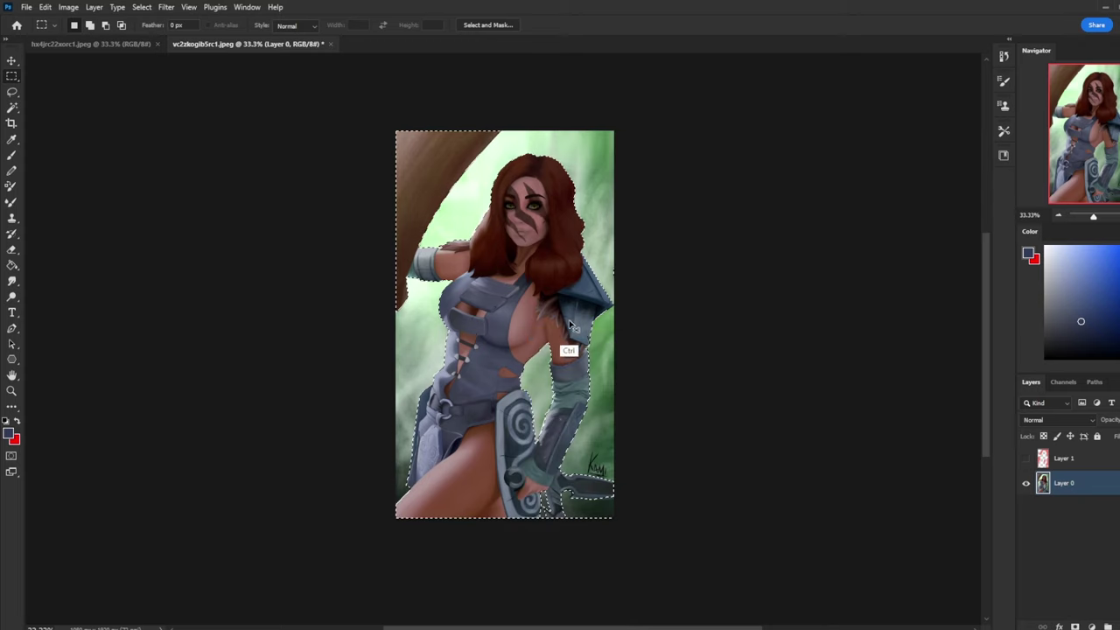
- Brighten the highlights along the light-facing edges of the warrior's hair, skirt and thigh with the Dodge tool at 100% exposure
key(ctrl+d)
key(b)
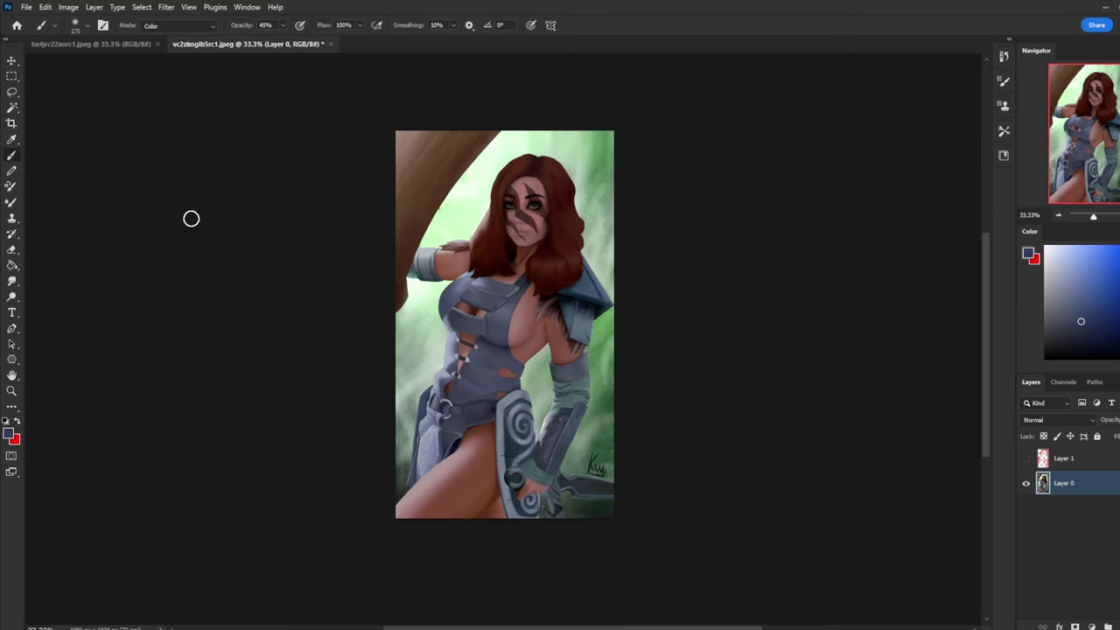
click(13, 298)
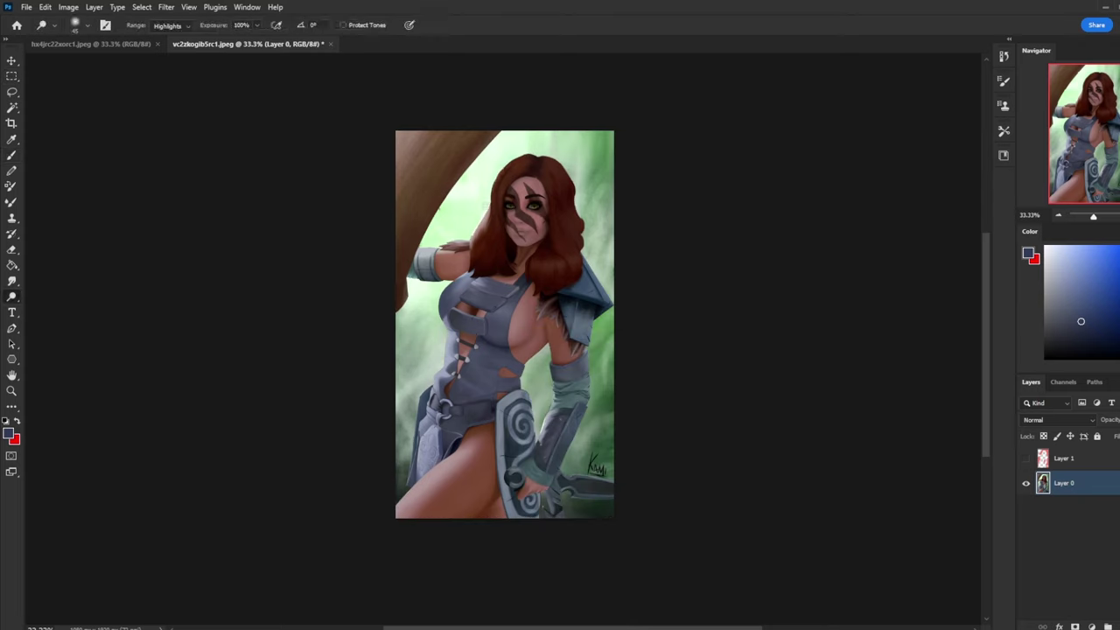
drag(496, 176, 483, 214)
drag(492, 205, 478, 243)
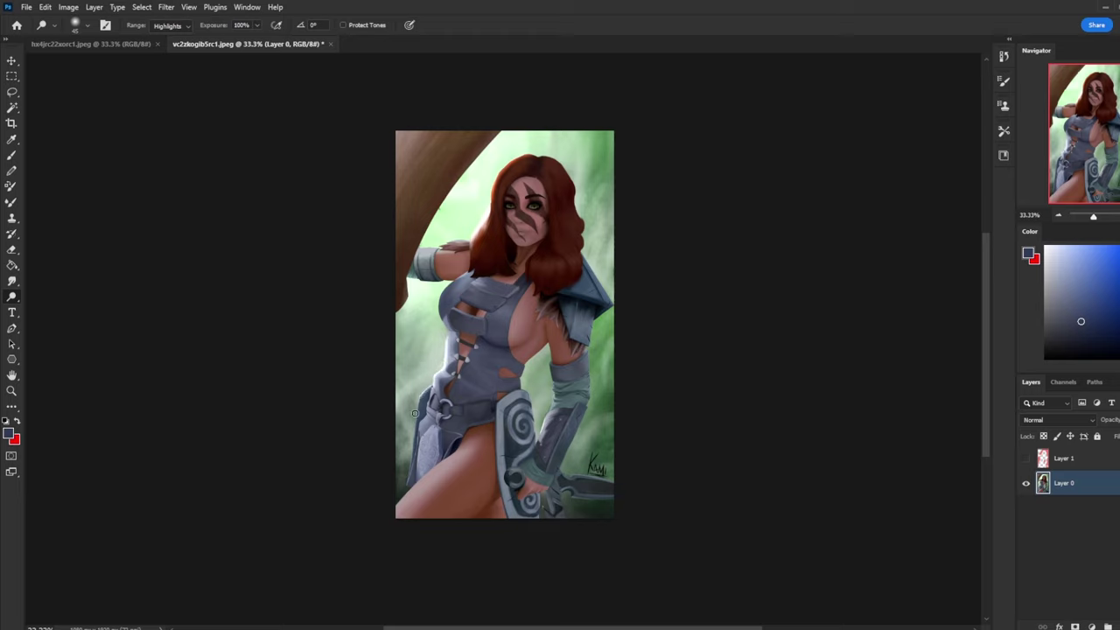
drag(417, 411, 411, 471)
drag(399, 511, 445, 459)
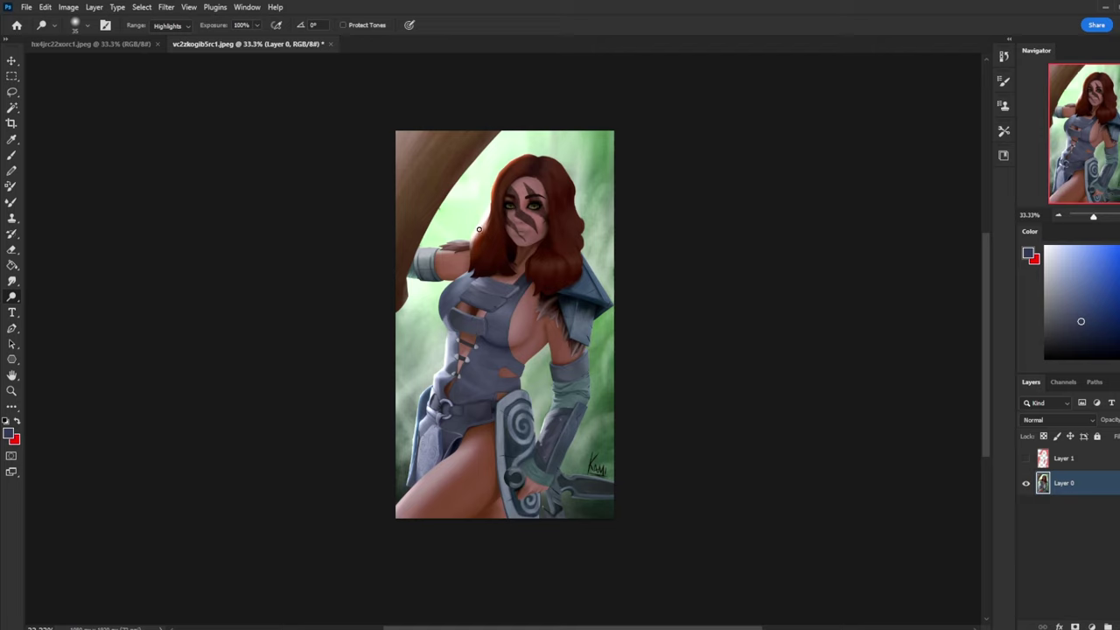
- Brighten the highlights on the warrior's raised arm and armband with a larger Dodge brush
key(b)
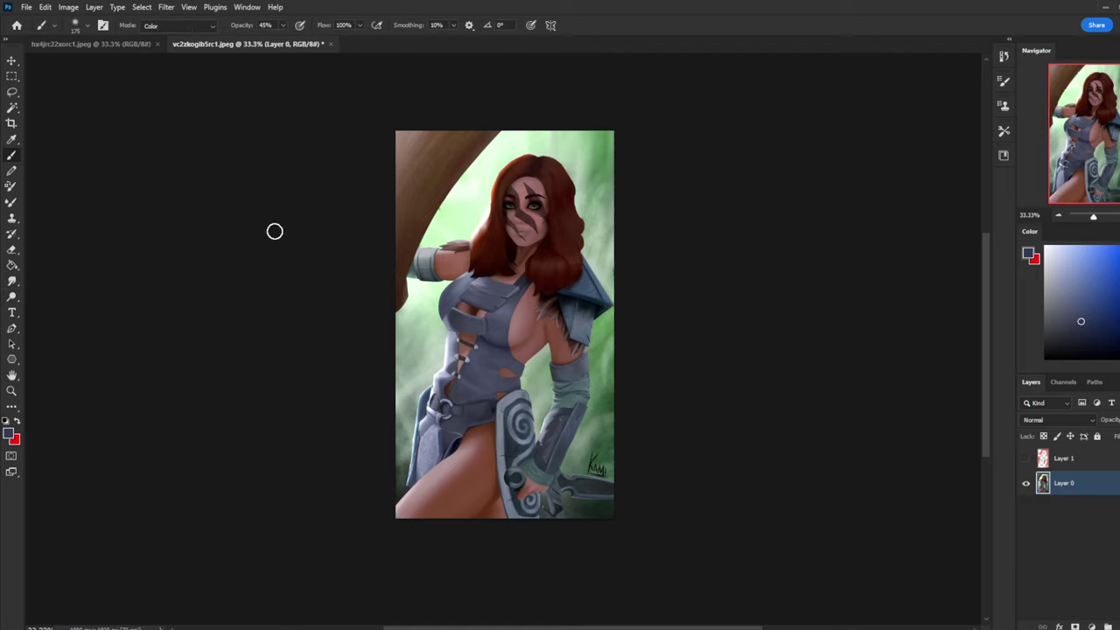
click(12, 297)
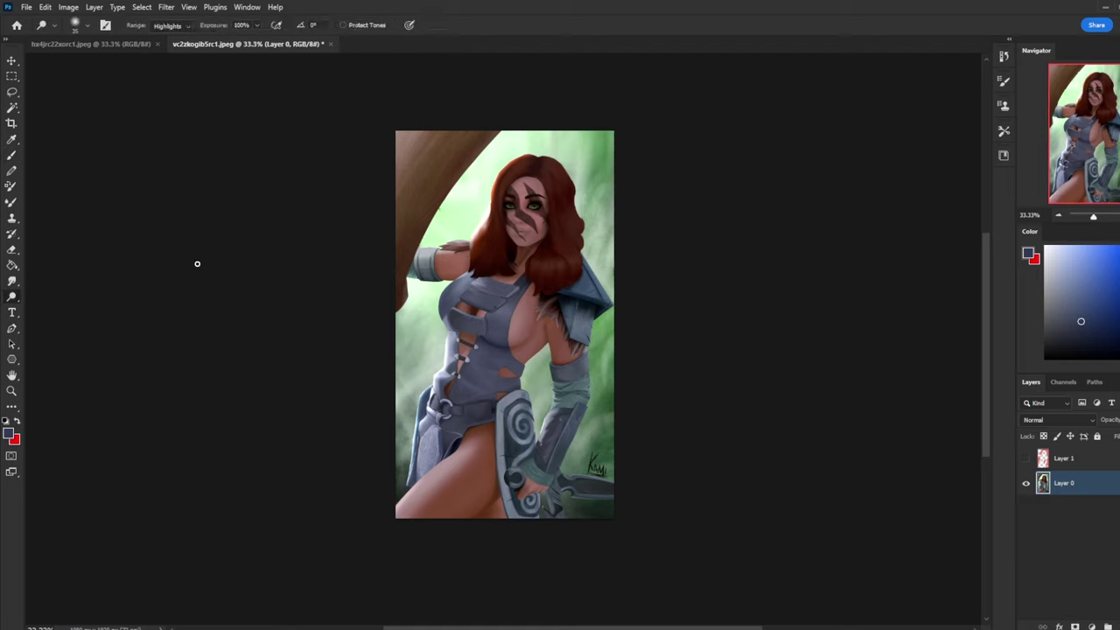
key(bracketright)
key(bracketright)
key(bracketright)
key(bracketright)
key(bracketright)
drag(458, 237, 425, 248)
key(bracketleft)
key(bracketleft)
key(bracketleft)
- Set the Brush to Normal mode at 27% opacity with a light green sampled from the background
key(b)
alt+click(440, 257)
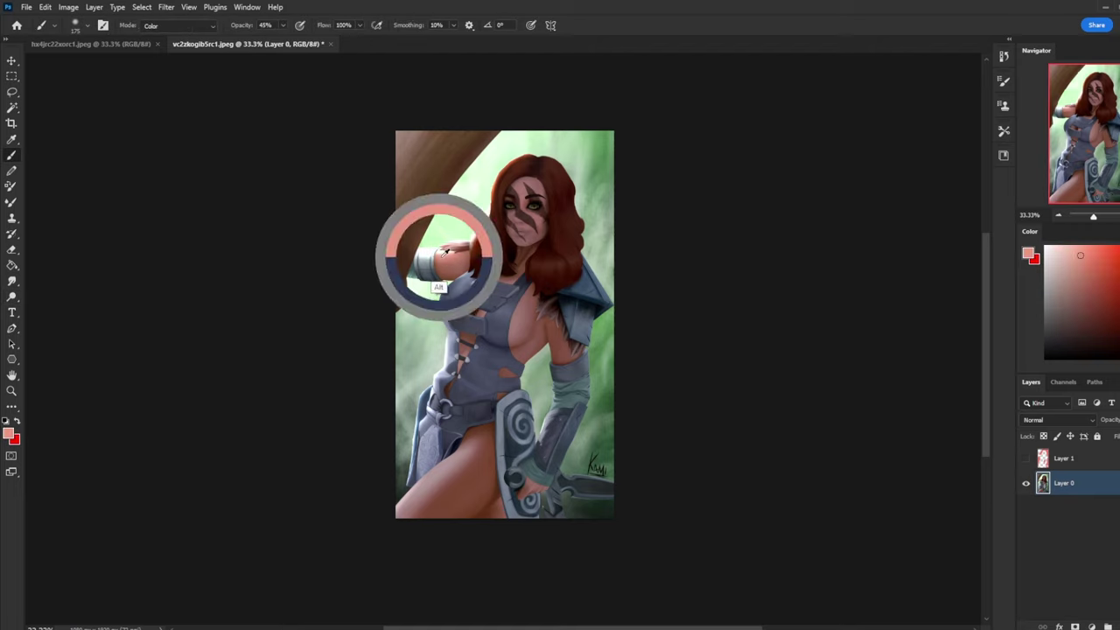
click(199, 28)
click(188, 368)
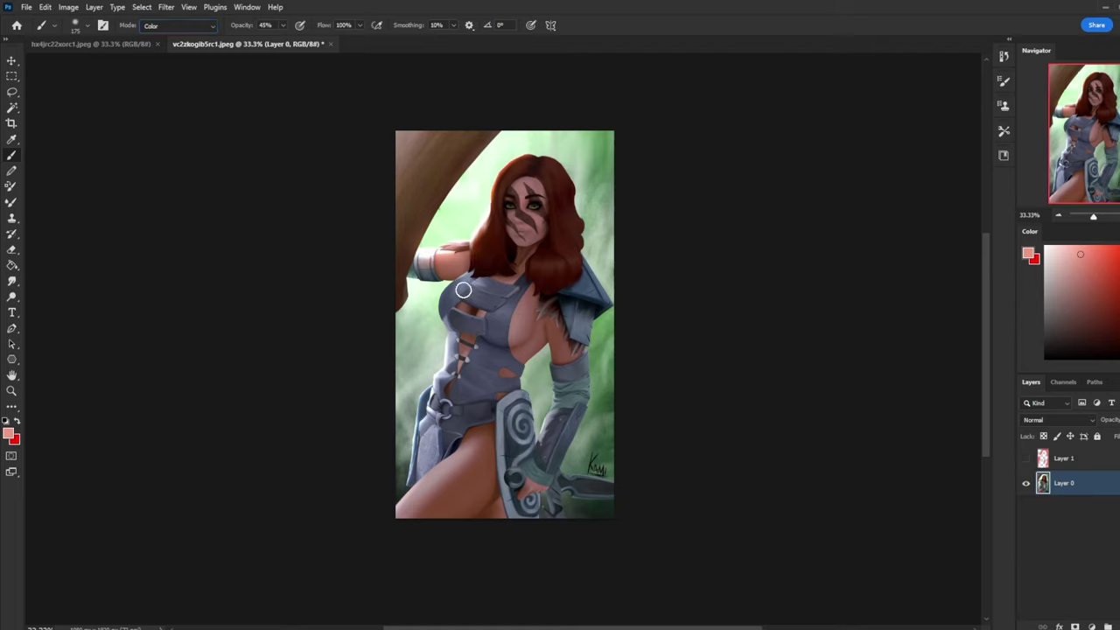
alt+click(425, 292)
click(166, 29)
click(174, 38)
alt+click(424, 288)
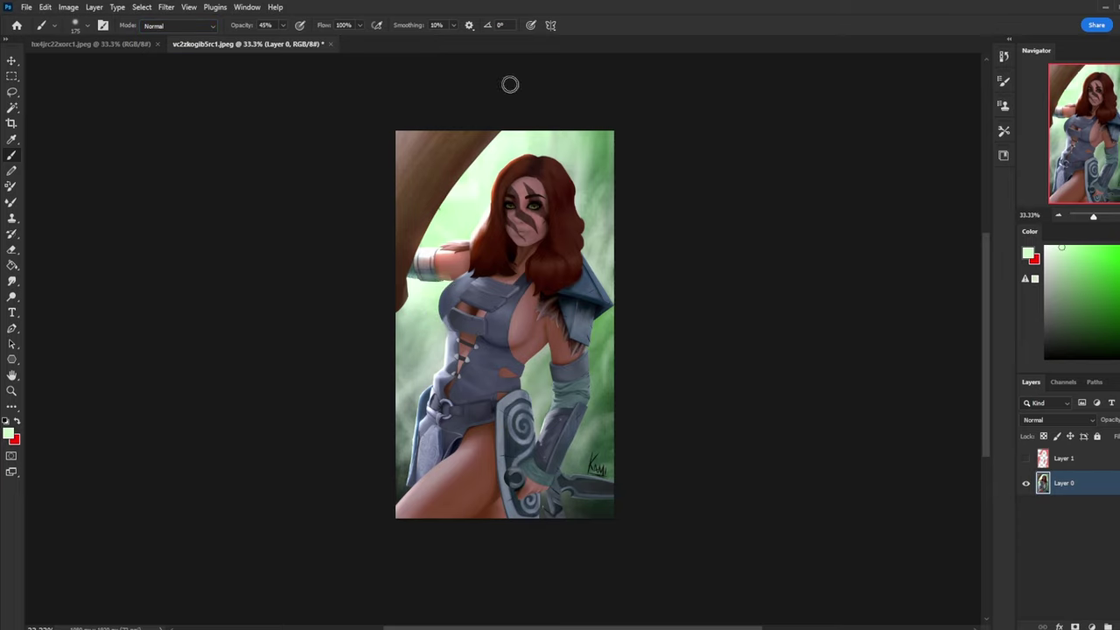
click(282, 26)
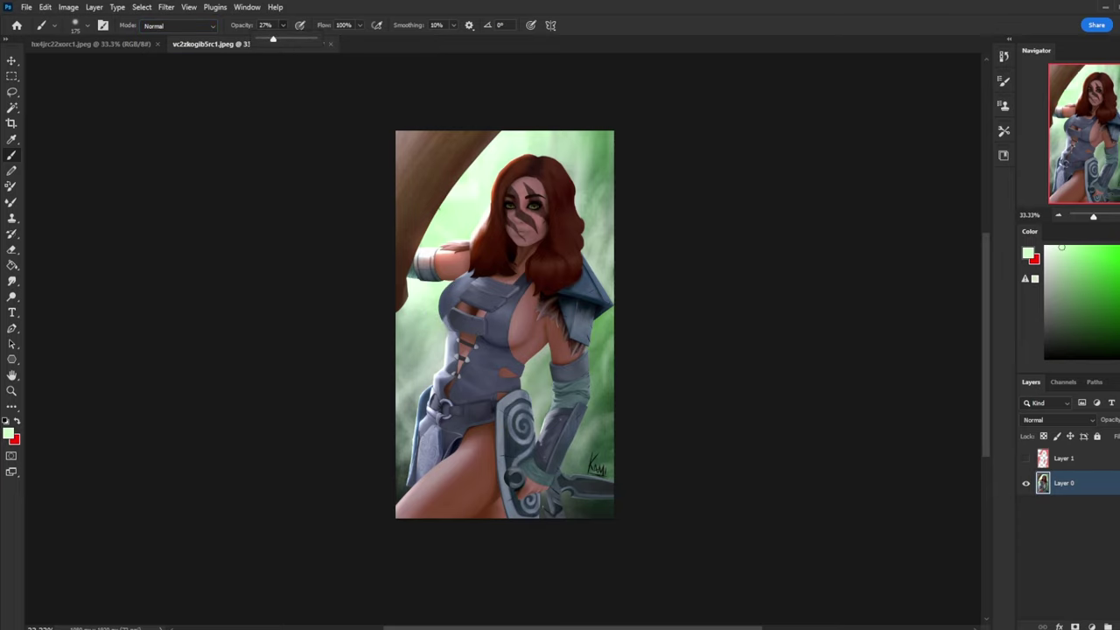
- Create a new layer above Layer 0 and brush a large soft light green glow beside the raised arm and chest
click(1119, 626)
key(bracketright)
key(bracketright)
key(bracketright)
key(bracketright)
key(bracketright)
mouse_move(455, 283)
mouse_down()
mouse_move(421, 282)
mouse_move(458, 282)
mouse_up()
key(bracketleft)
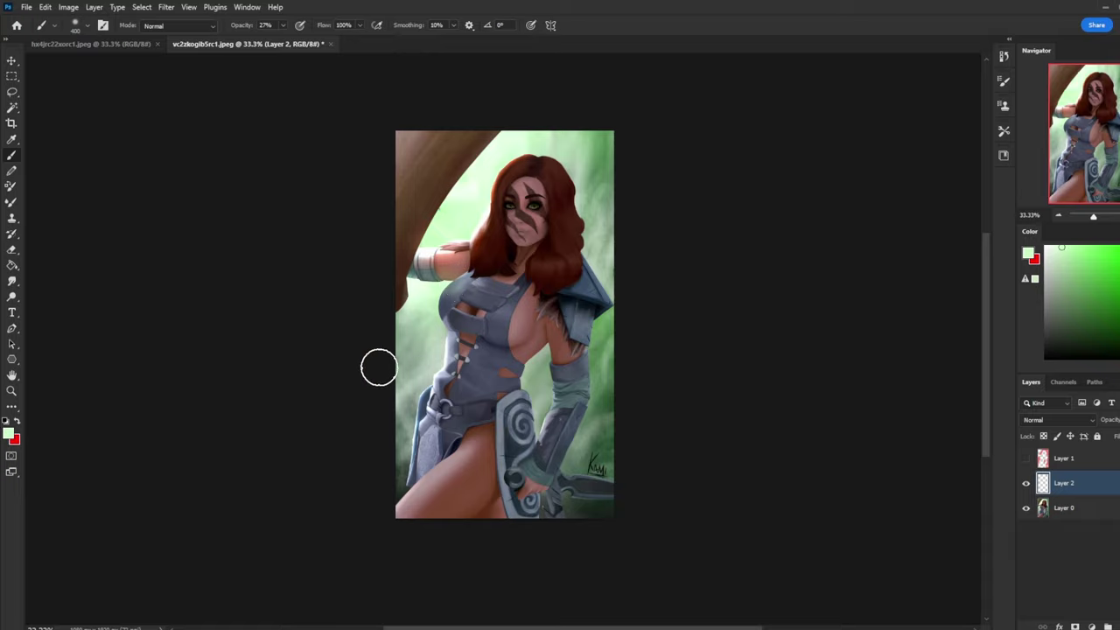
click(12, 108)
click(1070, 511)
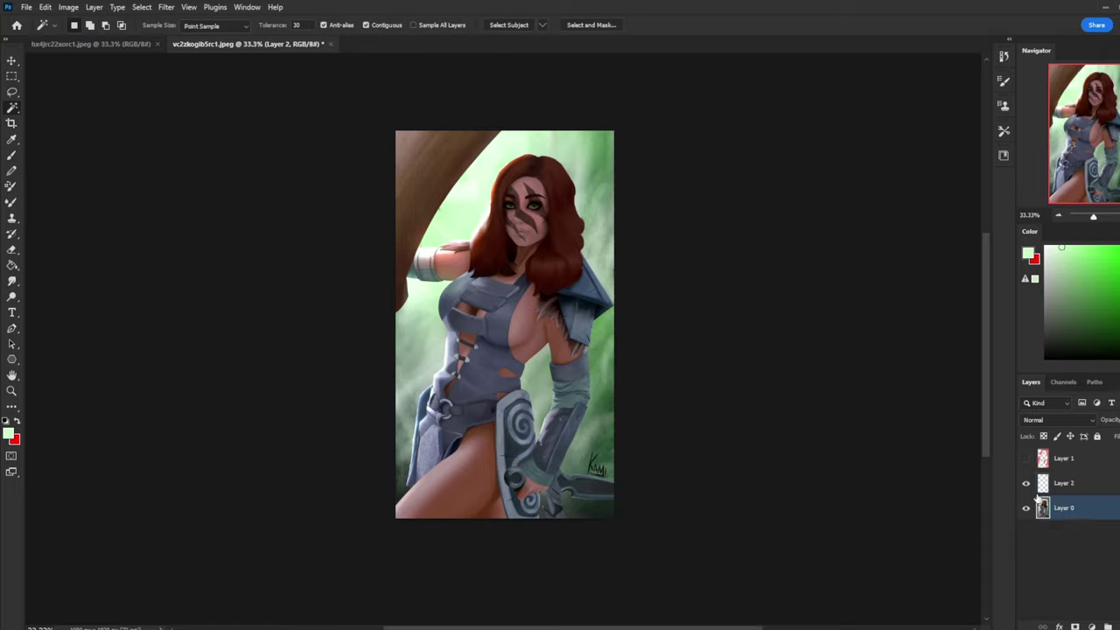
click(1085, 482)
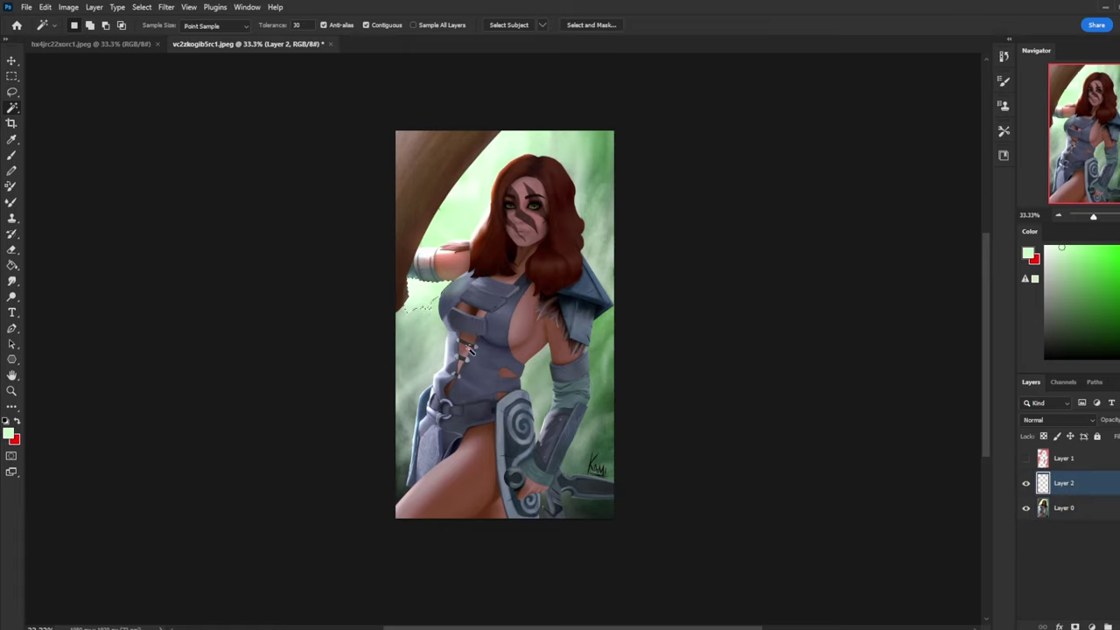
key(m)
right_click(465, 299)
click(465, 310)
key(l)
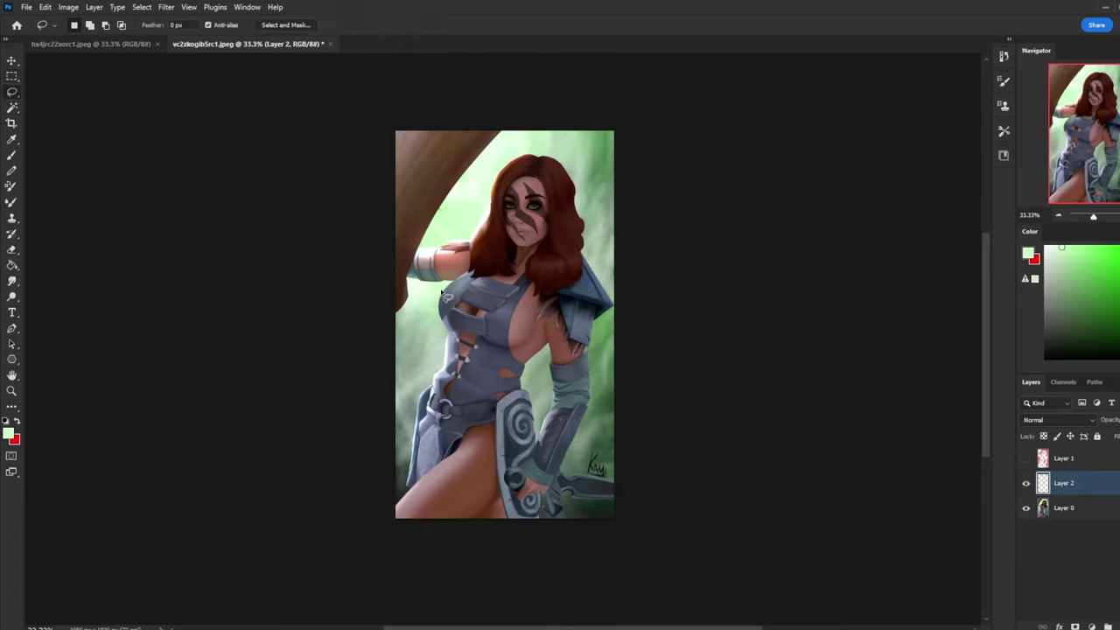
drag(409, 352, 377, 299)
key(ctrl+d)
- Compare the painting with and without the light green glow on Layer 2
key(b)
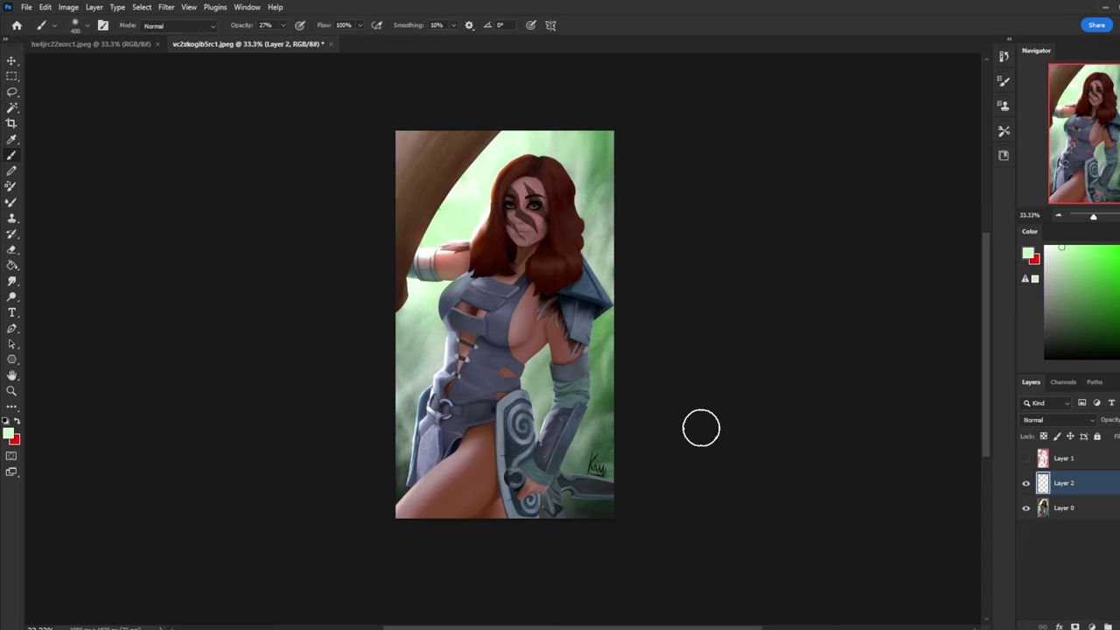
click(1027, 486)
click(1028, 487)
click(1027, 487)
click(1028, 486)
- Outline the warrior's chest armour with the lasso, brush light green sampled from the background into it and deselect
key(l)
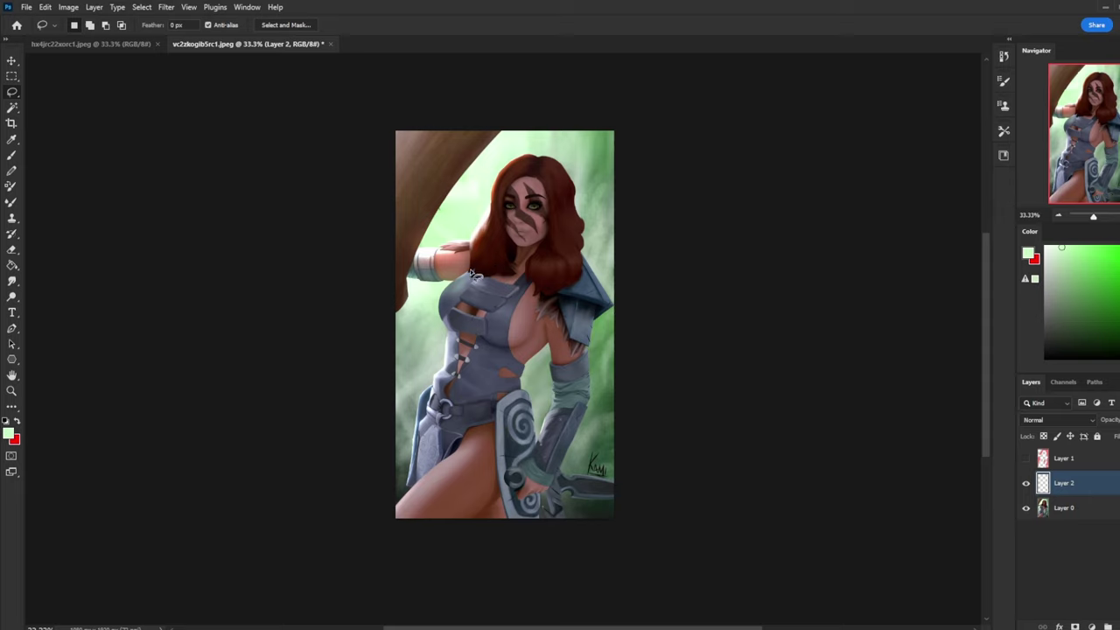
mouse_move(477, 273)
mouse_down()
mouse_move(452, 287)
mouse_move(515, 284)
mouse_up()
key(b)
alt+click(583, 439)
alt+click(429, 293)
key(m)
right_click(556, 351)
click(557, 351)
key(b)
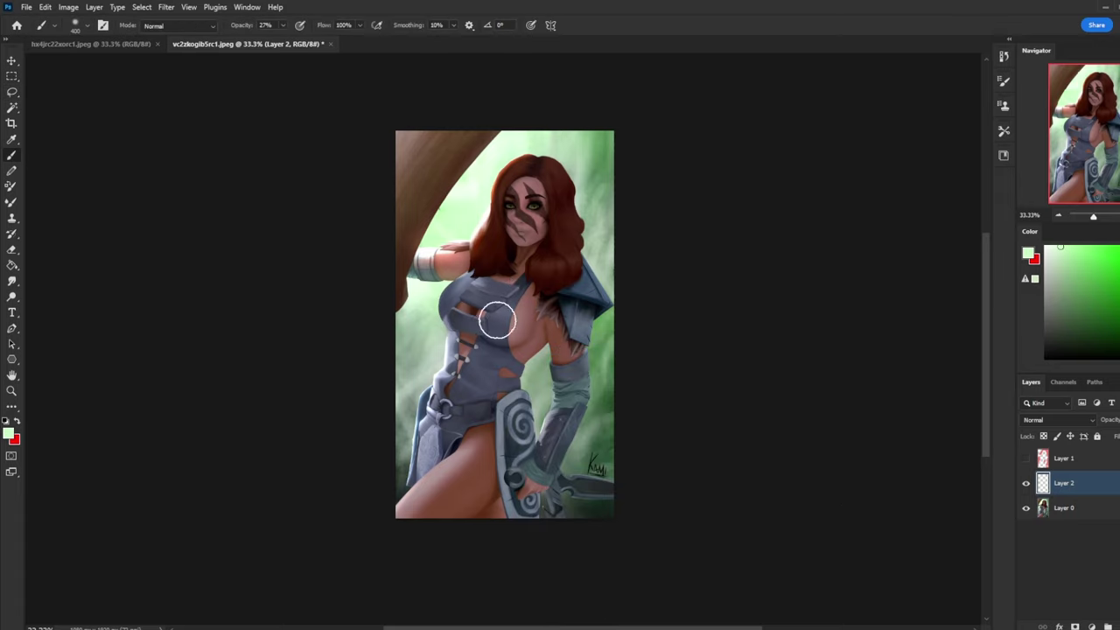
- Brush a light green glow over the warrior's thigh with a larger brush and delete the lassoed spill beside the hip armour
key(bracketright)
key(bracketright)
key(bracketright)
key(e)
key(l)
mouse_move(498, 469)
mouse_down()
mouse_move(526, 552)
mouse_move(518, 411)
mouse_up()
key(Delete)
key(ctrl+d)
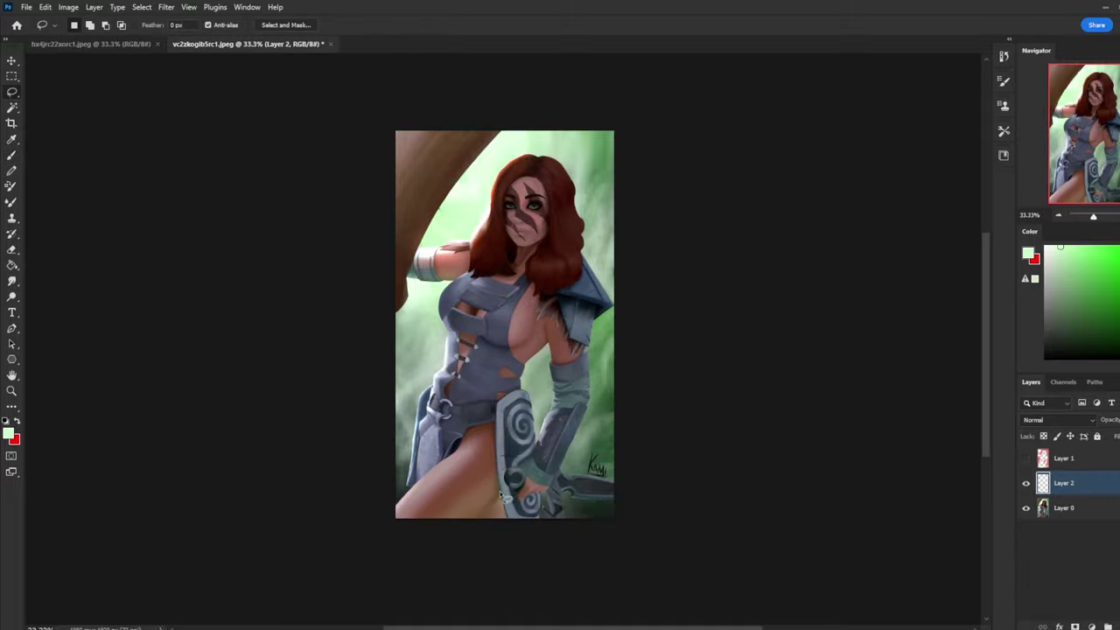
- Lasso the area around the lower hip armour and hand to clean up the green glow spill there and deselect
mouse_move(501, 505)
mouse_down()
mouse_move(535, 539)
mouse_move(543, 492)
mouse_move(568, 508)
mouse_up()
key(m)
right_click(590, 440)
click(620, 165)
- Select the warrior by loading Layer 1's pixels and inverting the selection, hide Layer 1 and make Layer 2 active for painting
key(b)
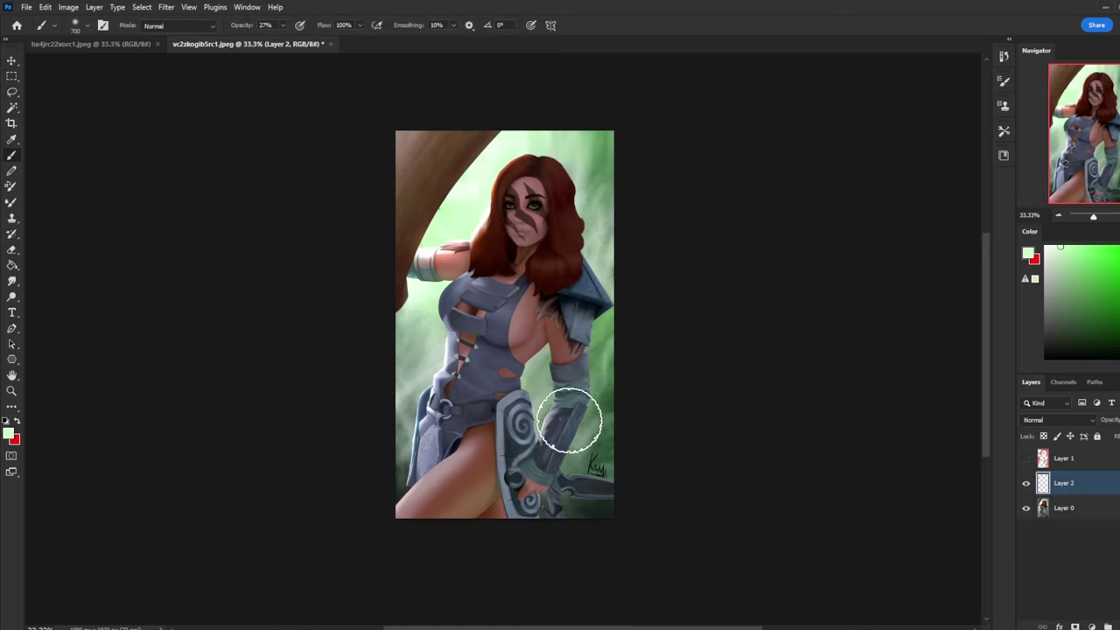
key(bracketleft)
key(bracketleft)
key(bracketleft)
click(1080, 465)
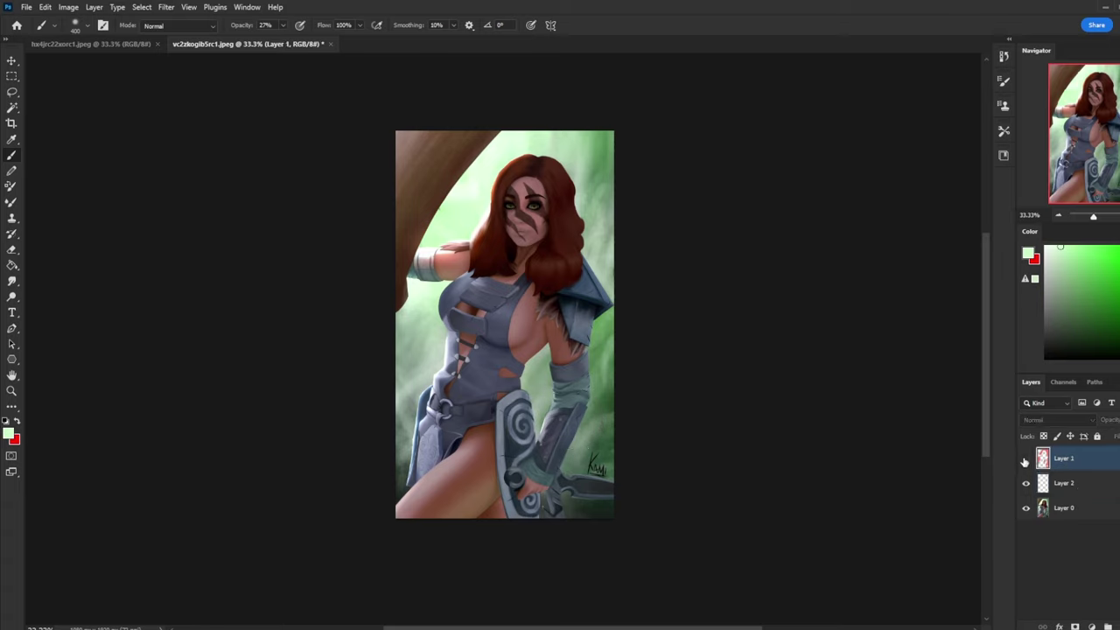
click(1026, 460)
ctrl+click(1044, 458)
key(v)
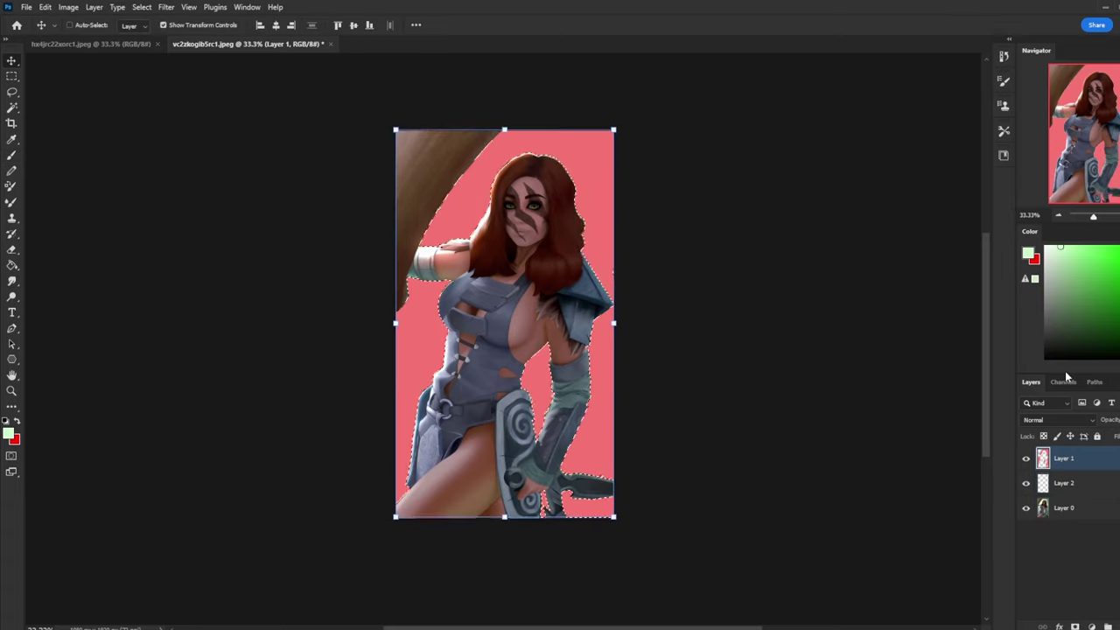
key(m)
right_click(558, 114)
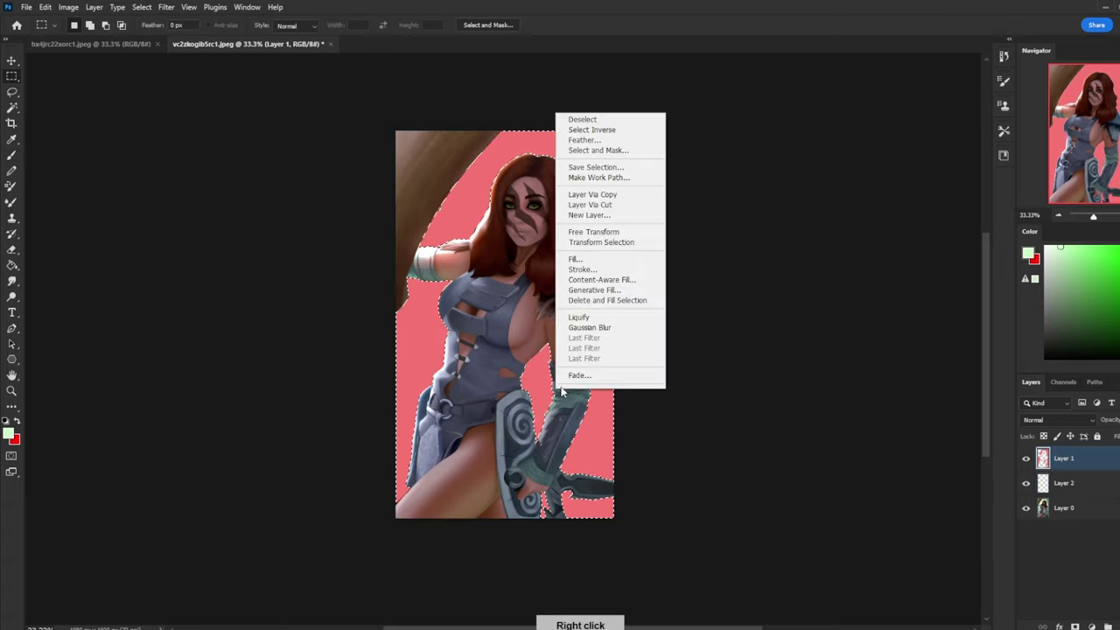
click(592, 129)
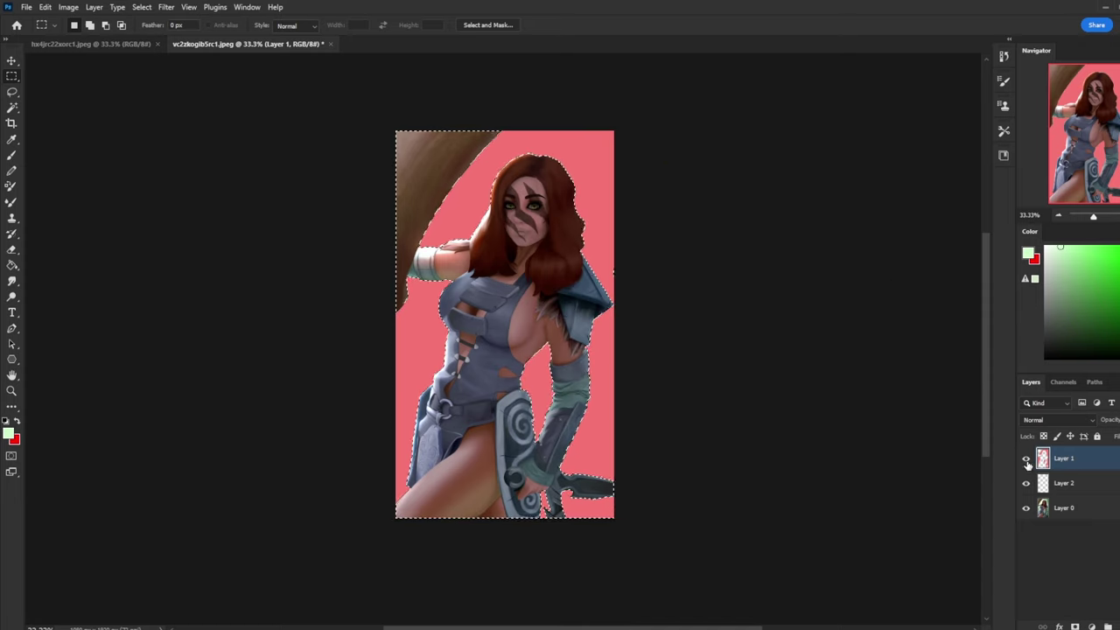
click(1026, 458)
click(1081, 488)
key(b)
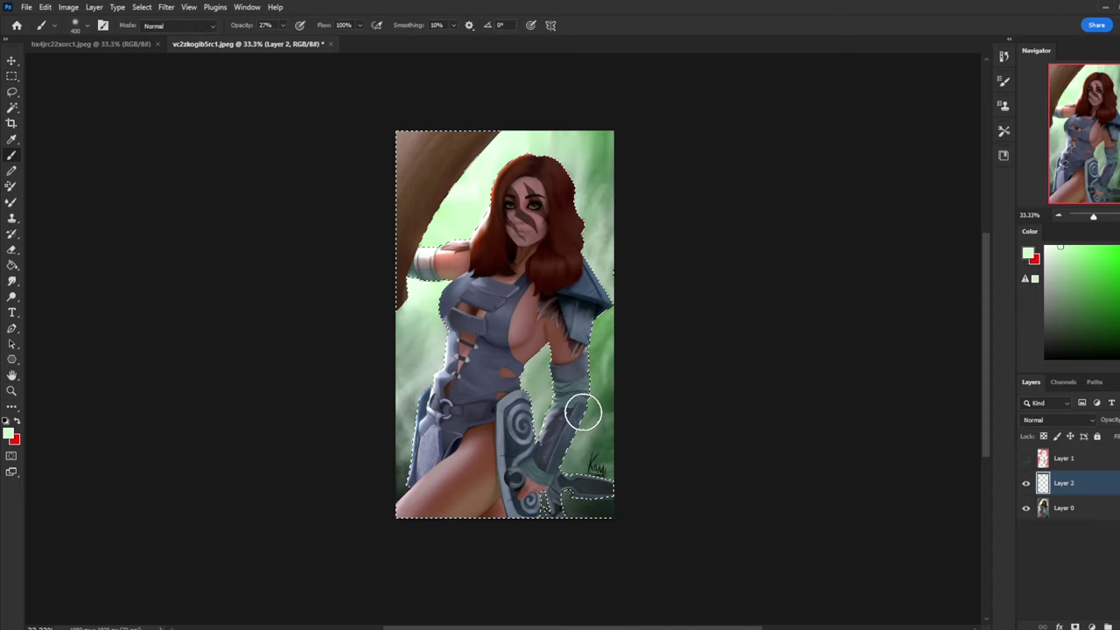
- Brush a light green glow at 27% opacity along the outer edge of the lowered arm and forearm guard and deselect
drag(598, 408, 560, 460)
drag(598, 348, 596, 394)
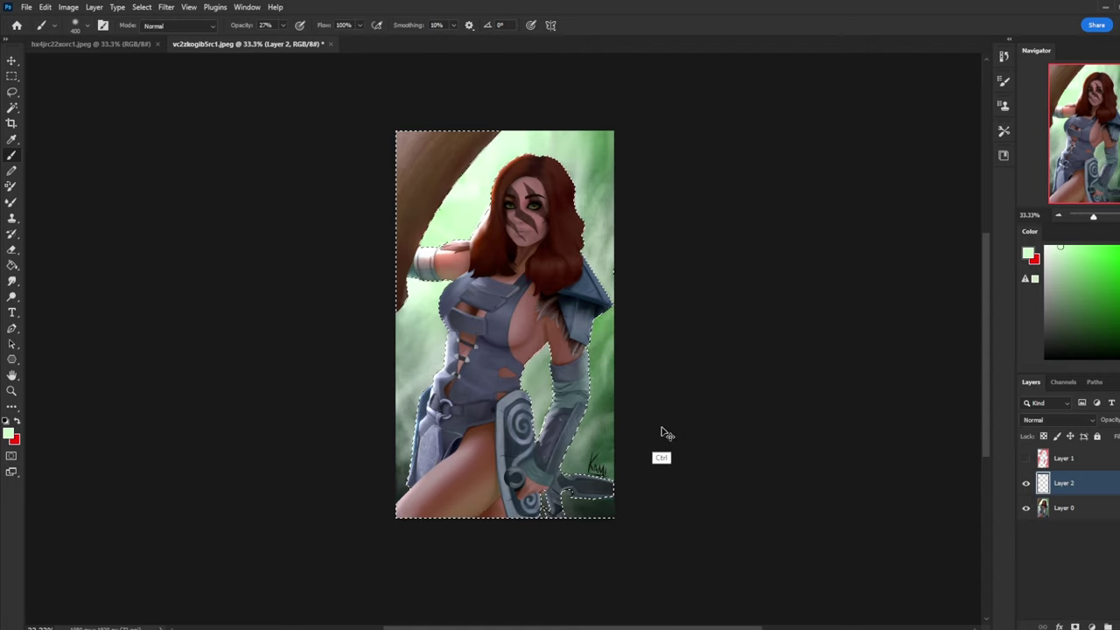
key(ctrl+d)
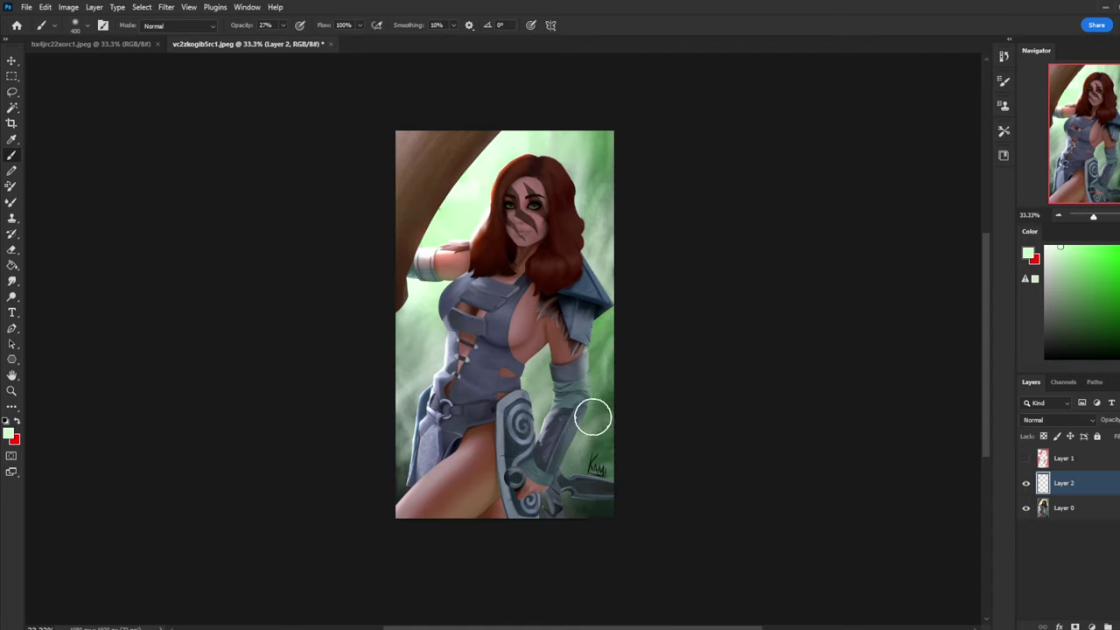
- Burn the midtones around the hip armour on Layer 0 at 50% exposure with Protect Tones off
key(bracketleft)
key(bracketleft)
key(bracketleft)
key(bracketleft)
key(bracketleft)
key(bracketleft)
key(bracketright)
key(bracketright)
key(bracketright)
drag(12, 296, 54, 311)
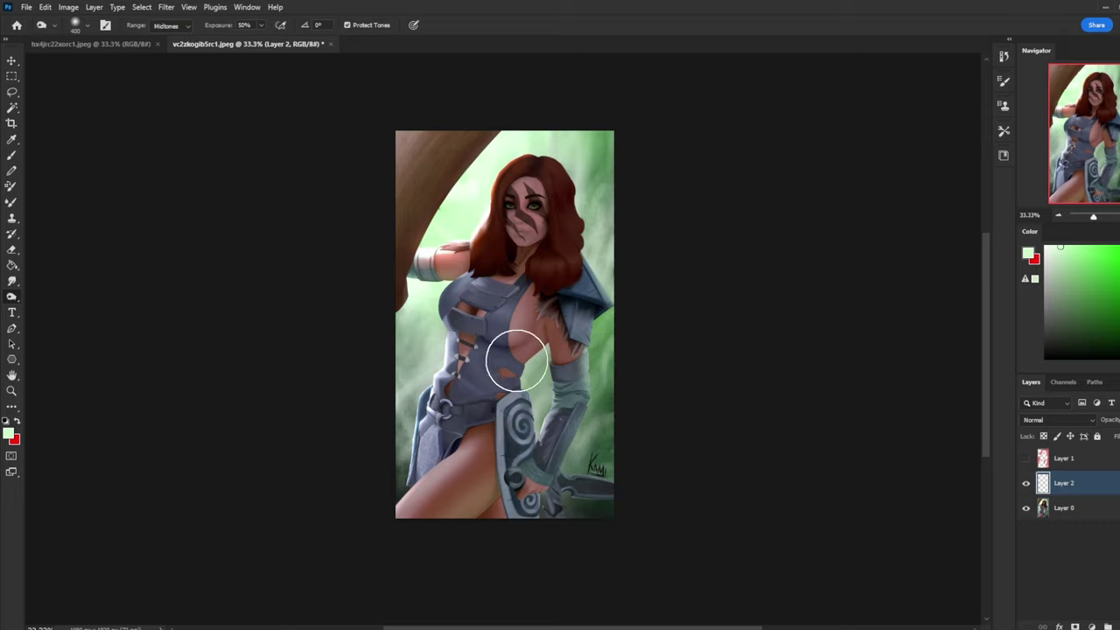
click(1077, 511)
key(bracketright)
key(bracketright)
key(bracketright)
key(bracketleft)
key(bracketleft)
key(bracketleft)
key(bracketleft)
key(bracketleft)
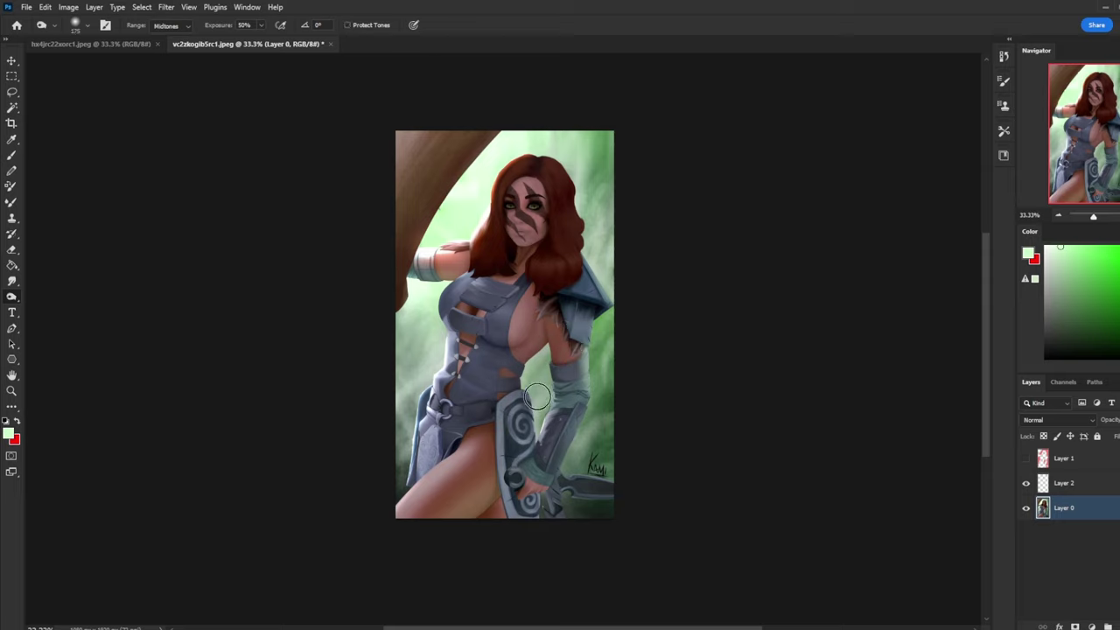
- Burn the shaded side of the chest and upper arm on Layer 0, varying the brush size between about 200 and 500
key(bracketright)
key(bracketright)
key(bracketright)
key(bracketright)
key(bracketright)
key(bracketleft)
key(bracketleft)
key(bracketleft)
key(bracketleft)
key(bracketleft)
drag(564, 326, 529, 334)
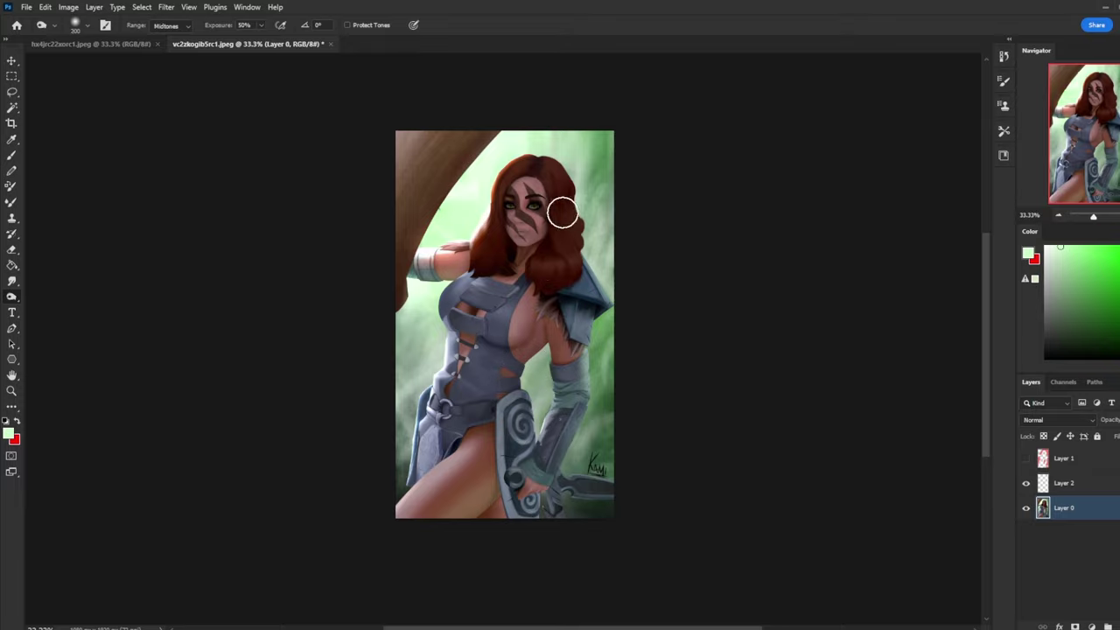
key(bracketright)
key(bracketright)
key(bracketright)
key(bracketright)
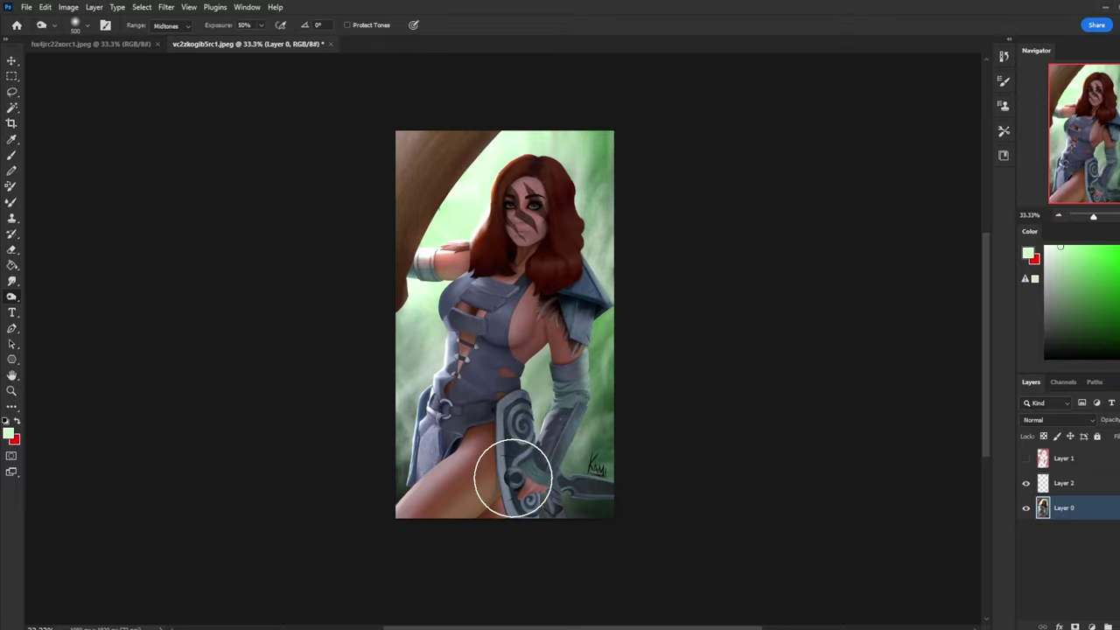
key(bracketleft)
key(bracketleft)
key(bracketleft)
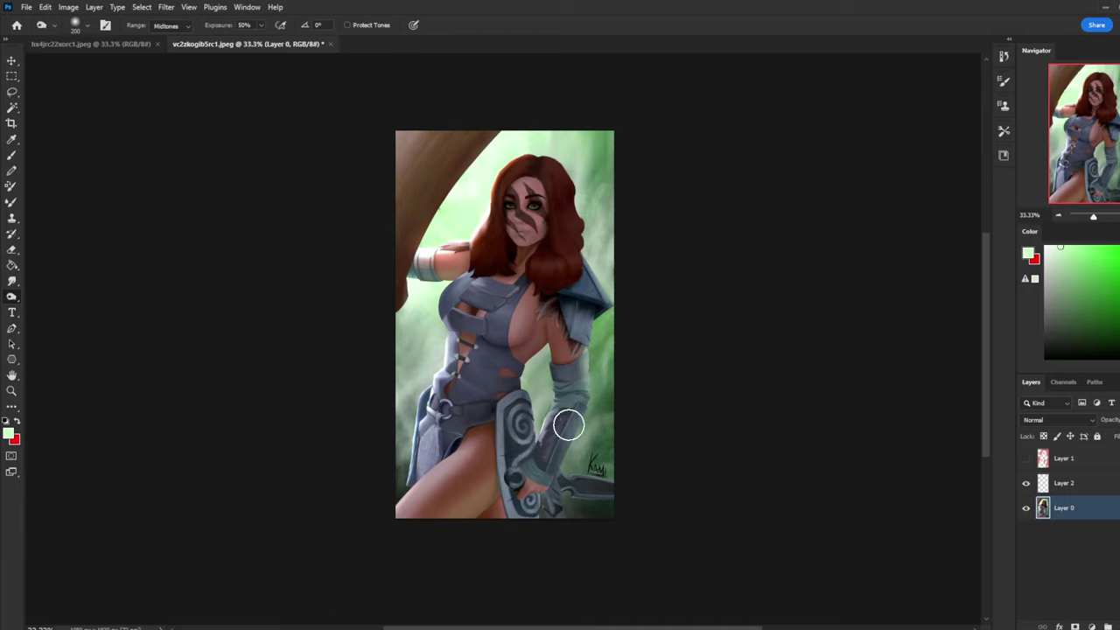
- Sample the pink skin tone from the raised arm and tint the thigh with the brush in Color mode at 27% opacity
key(b)
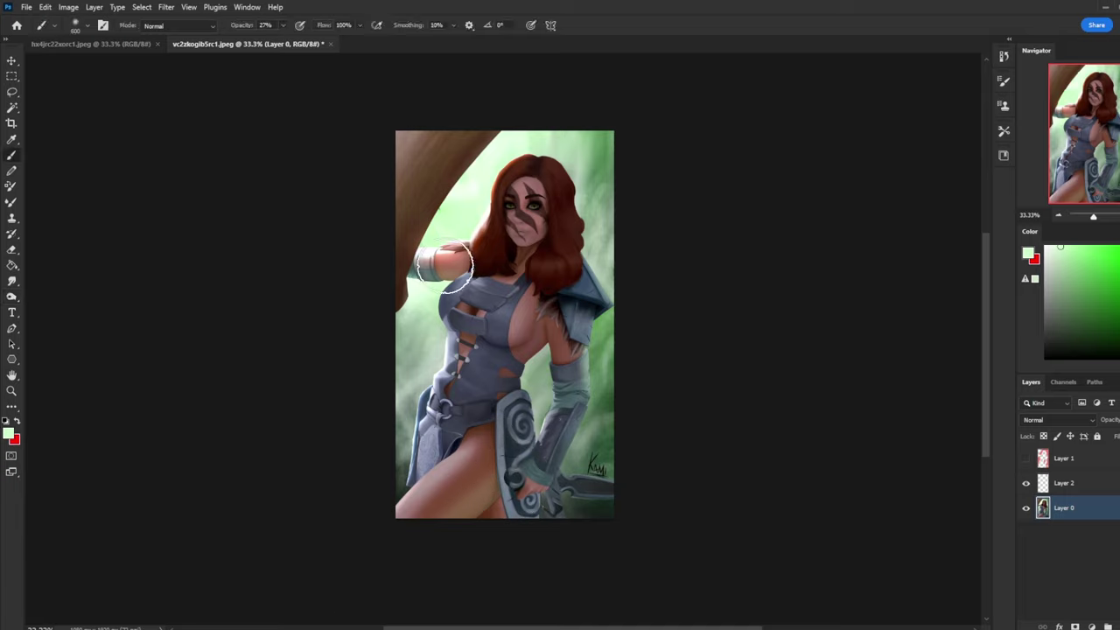
alt+click(431, 252)
key(bracketleft)
key(bracketleft)
key(bracketleft)
click(166, 26)
click(175, 369)
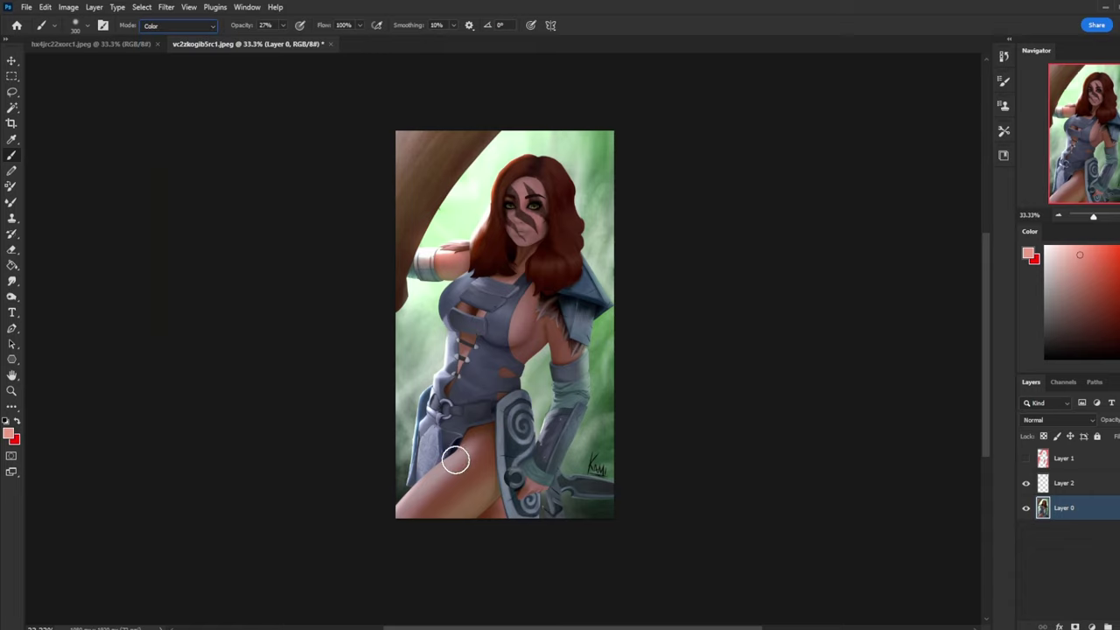
key(ctrl)
- Try to dodge the highlights along the outer edge of the hip cloth at 100% exposure
click(15, 298)
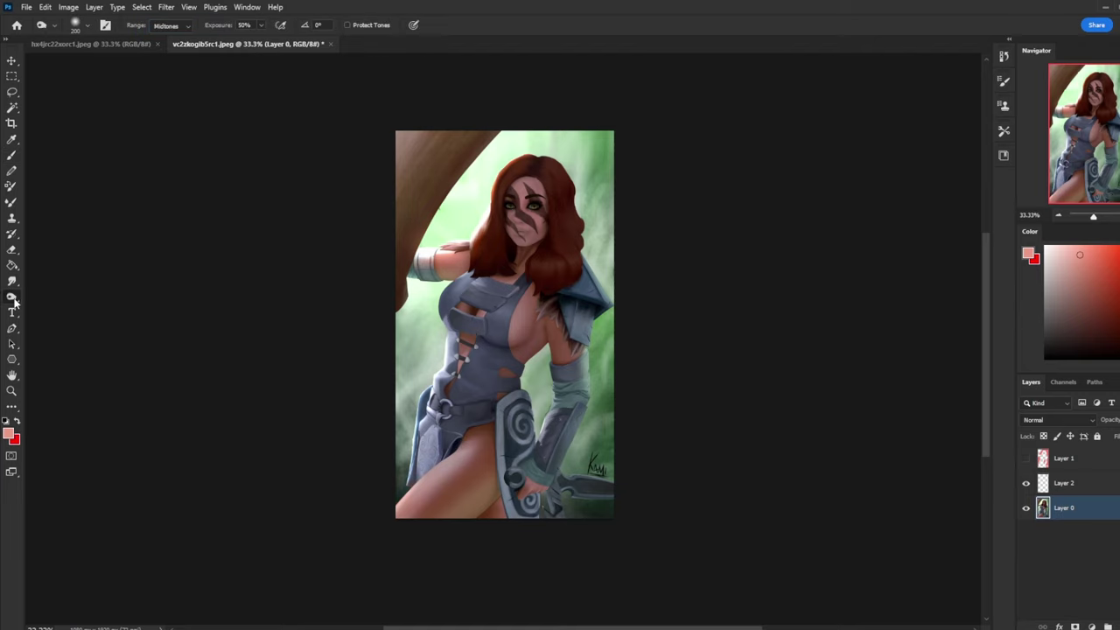
click(56, 299)
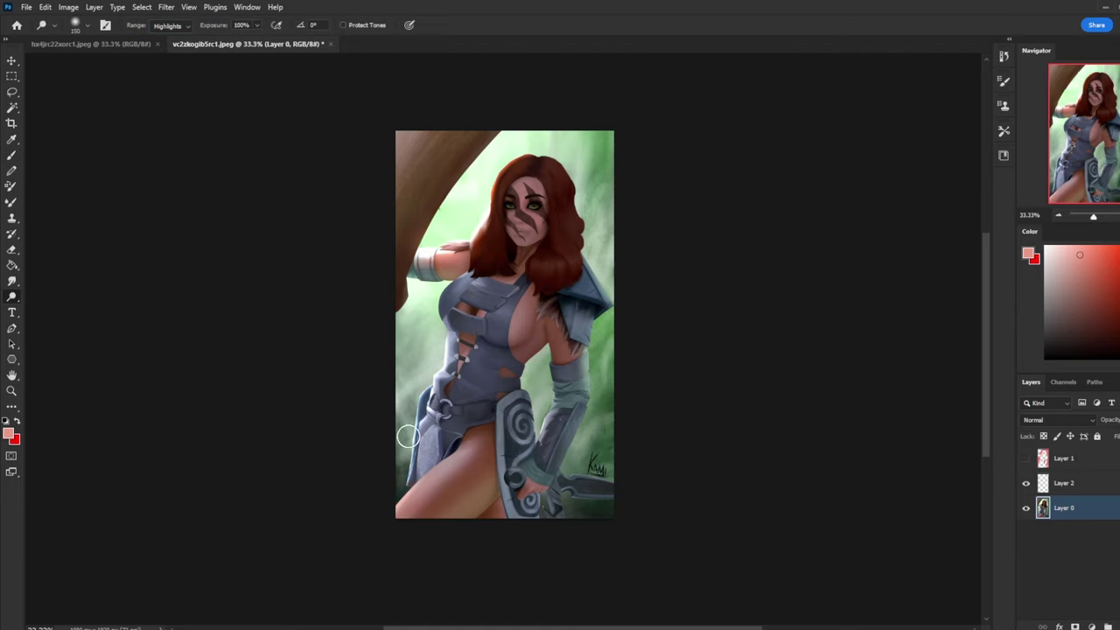
mouse_move(422, 484)
mouse_down()
mouse_move(392, 521)
mouse_move(423, 479)
mouse_up()
key(ctrl+z)
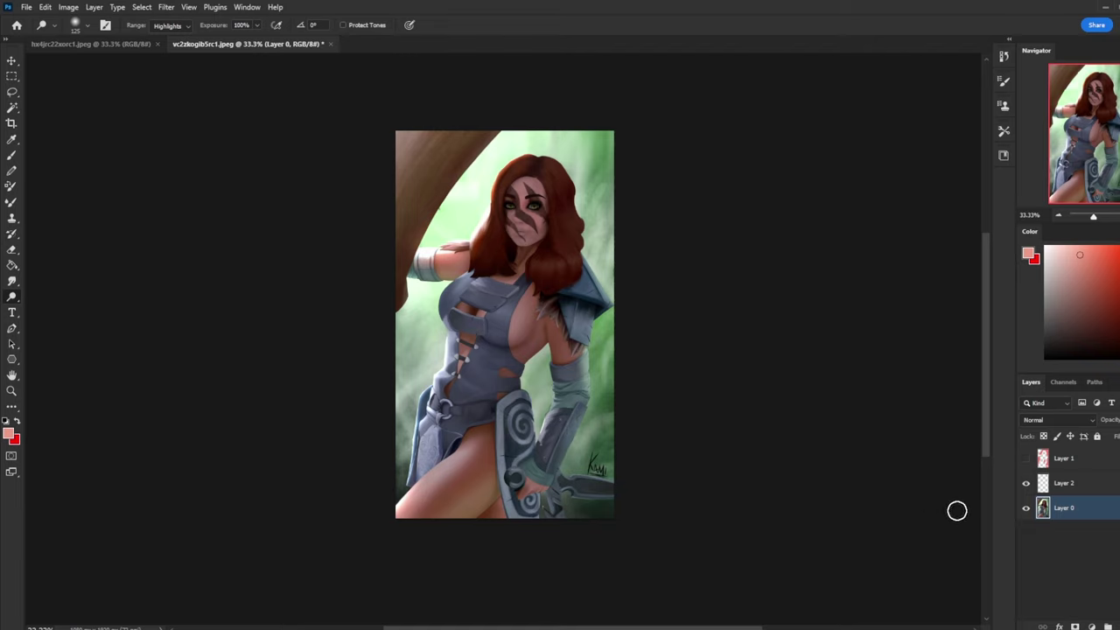
click(1026, 484)
key(ctrl+u)
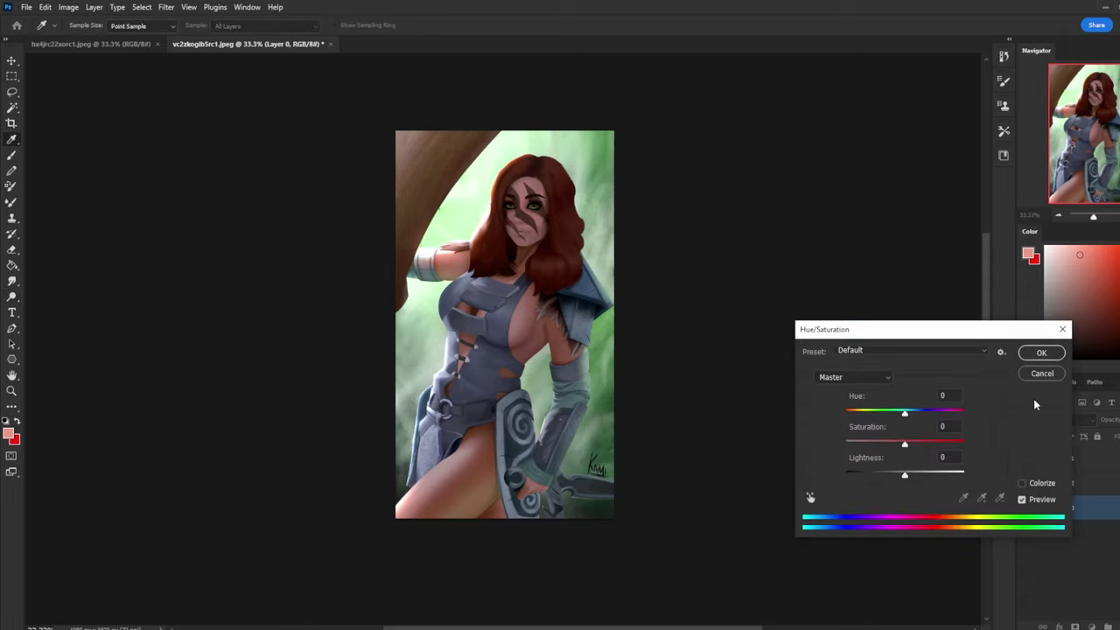
click(1041, 374)
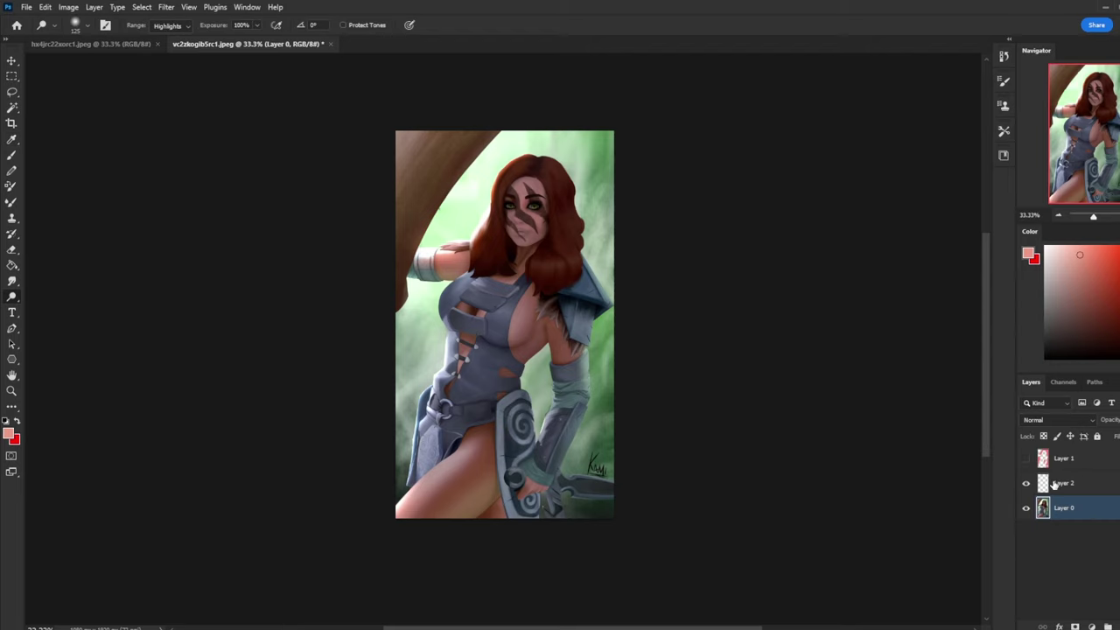
- Load the figure selection, fill it with black on a new layer directly above Layer 0 and deselect
ctrl+click(1045, 506)
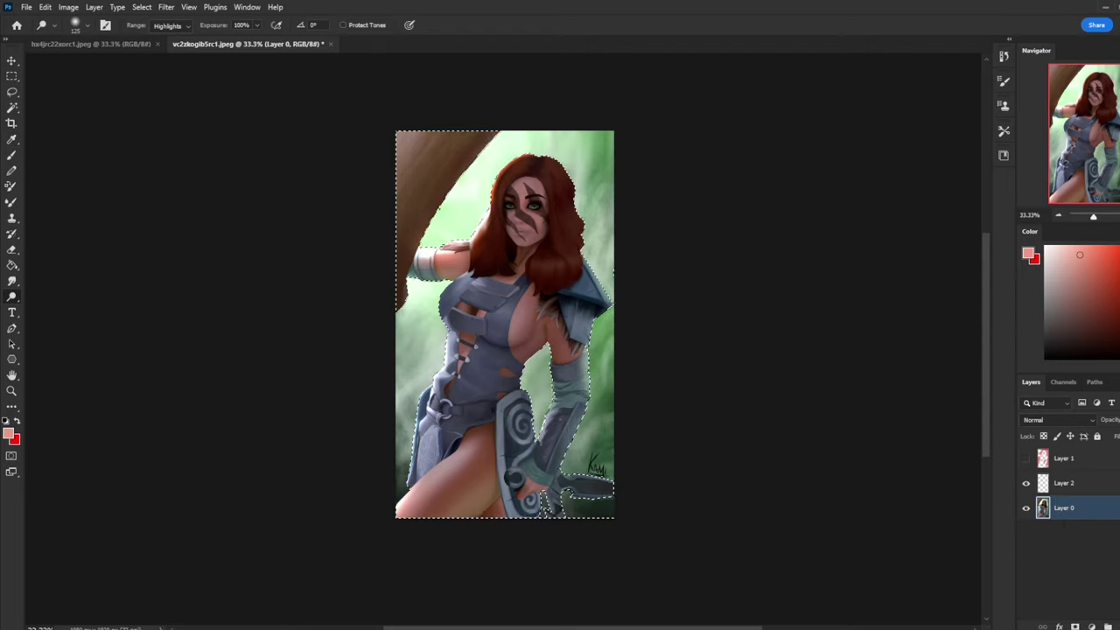
key(ctrl+shift+alt+n)
key(g)
alt+click(588, 312)
click(586, 320)
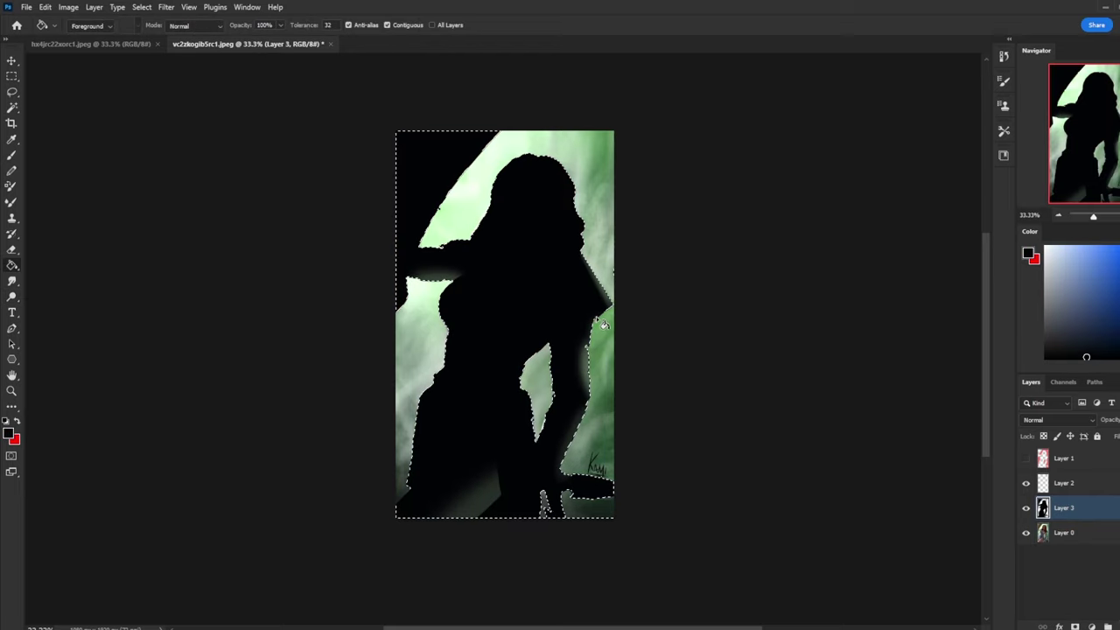
key(m)
right_click(580, 321)
click(590, 321)
- Lower the opacity of the black figure layer until it only slightly darkens the warrior
drag(1119, 452, 1119, 456)
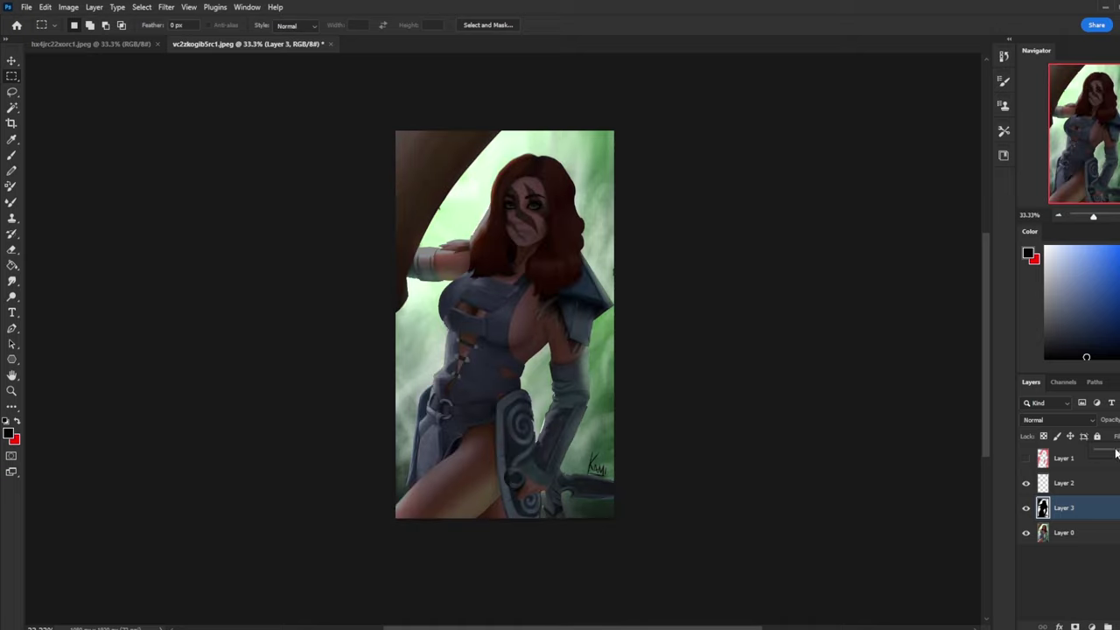
drag(1113, 456, 1115, 456)
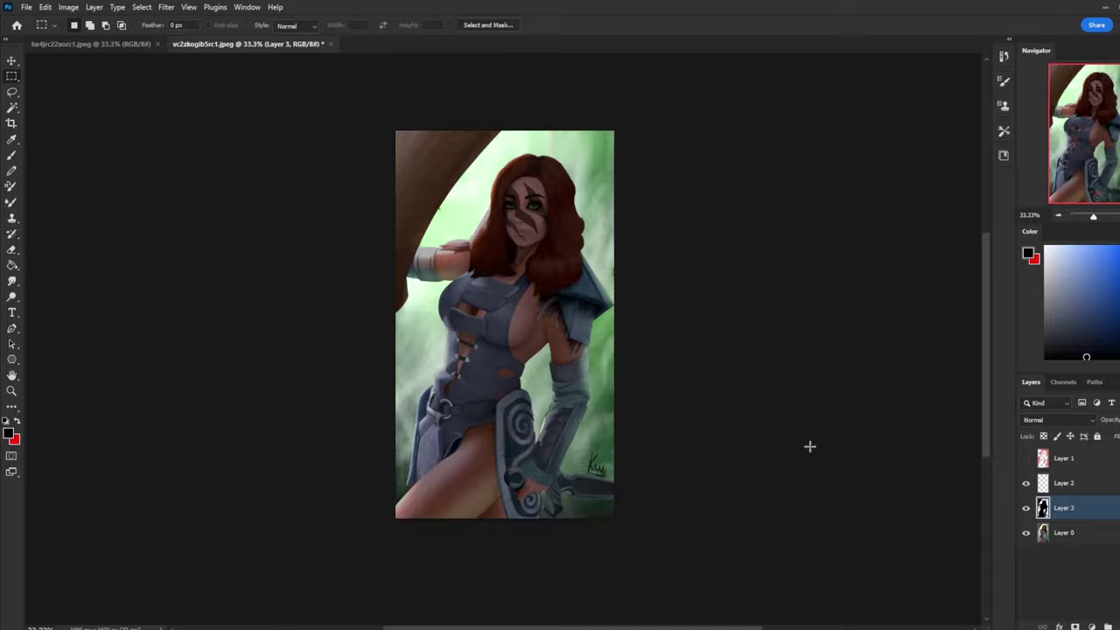
right_click(510, 273)
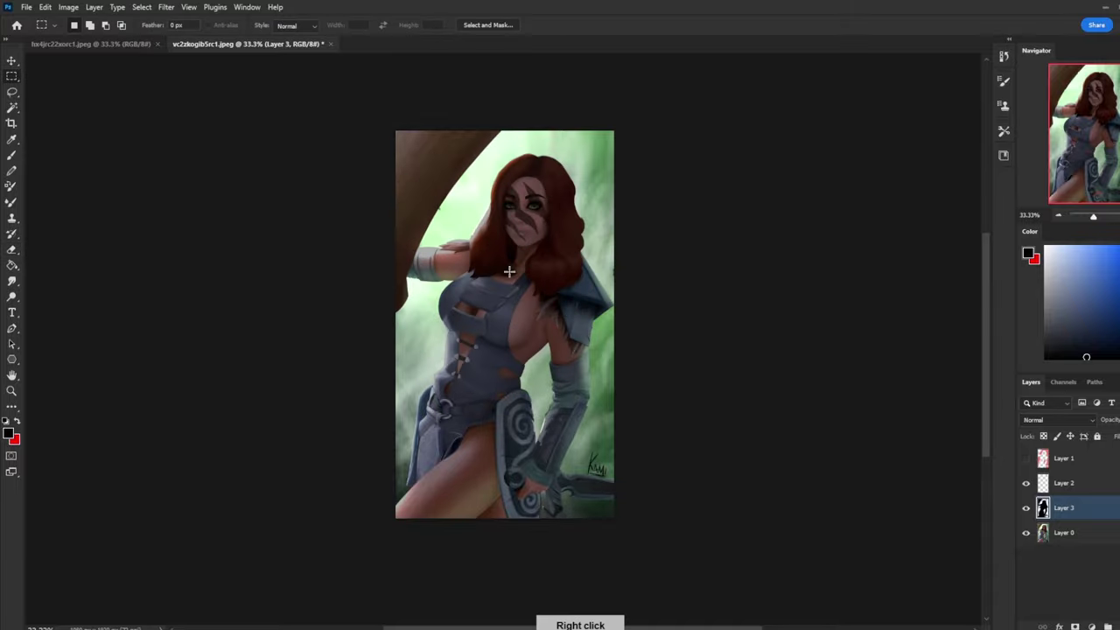
click(568, 231)
- Erase the shading on Layer 3 from the raised arm and the top of the hair with a soft eraser
key(e)
key(bracketleft)
key(bracketleft)
key(bracketleft)
key(bracketleft)
key(bracketleft)
key(bracketleft)
key(bracketleft)
key(bracketleft)
key(bracketleft)
key(bracketleft)
key(bracketleft)
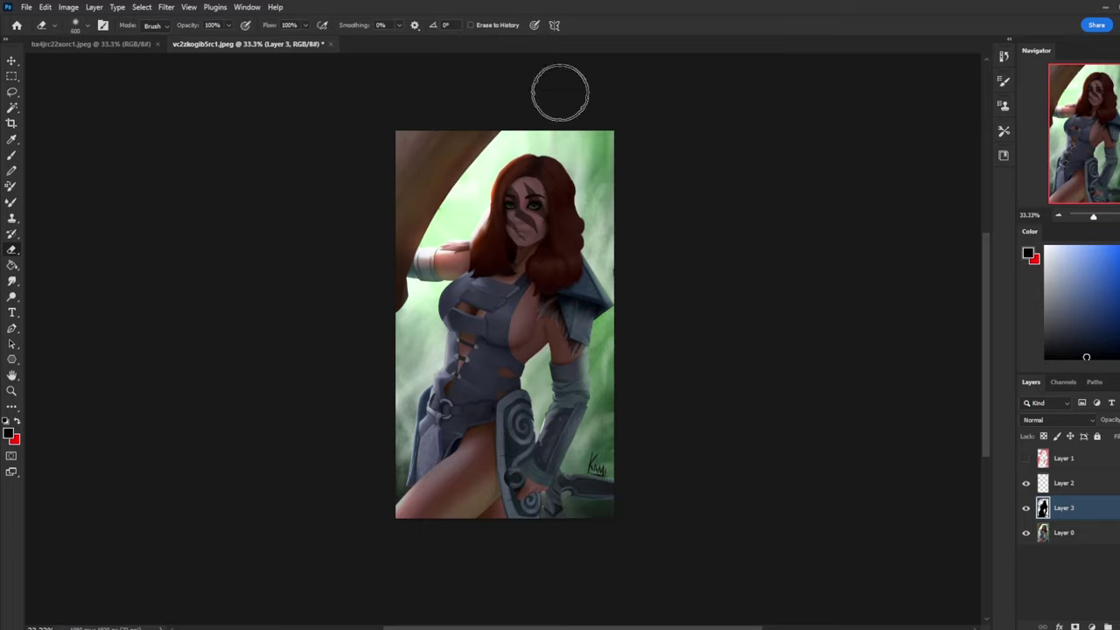
- Erase the Layer 3 shading along the outer edge of the waist, hip and thigh with a large soft eraser
key(bracketleft)
key(bracketright)
key(bracketright)
key(bracketright)
key(bracketright)
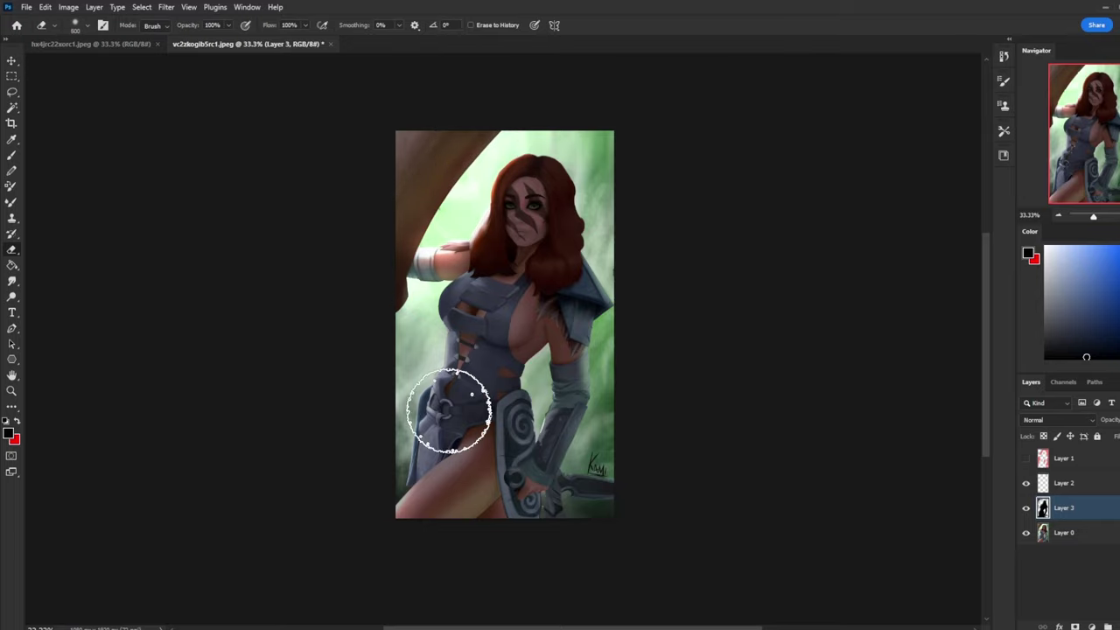
key(bracketleft)
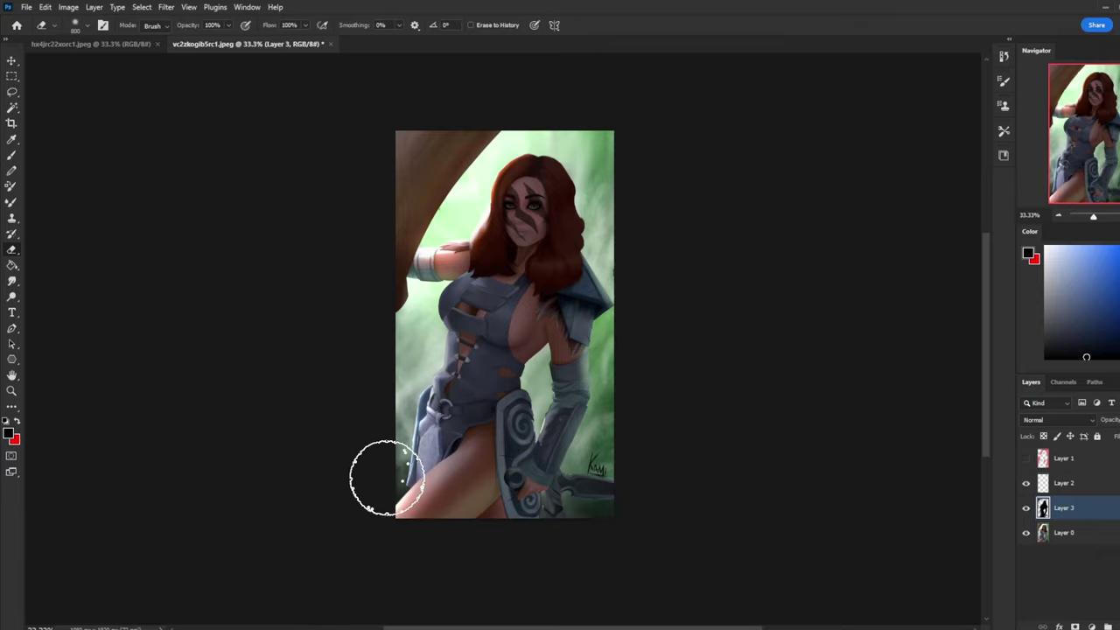
- Erase the Layer 3 shading along the shoulder armour, lowered arm and inner hip armour edges with an eraser of size 250
key(bracketleft)
key(bracketleft)
key(bracketleft)
key(bracketleft)
key(bracketleft)
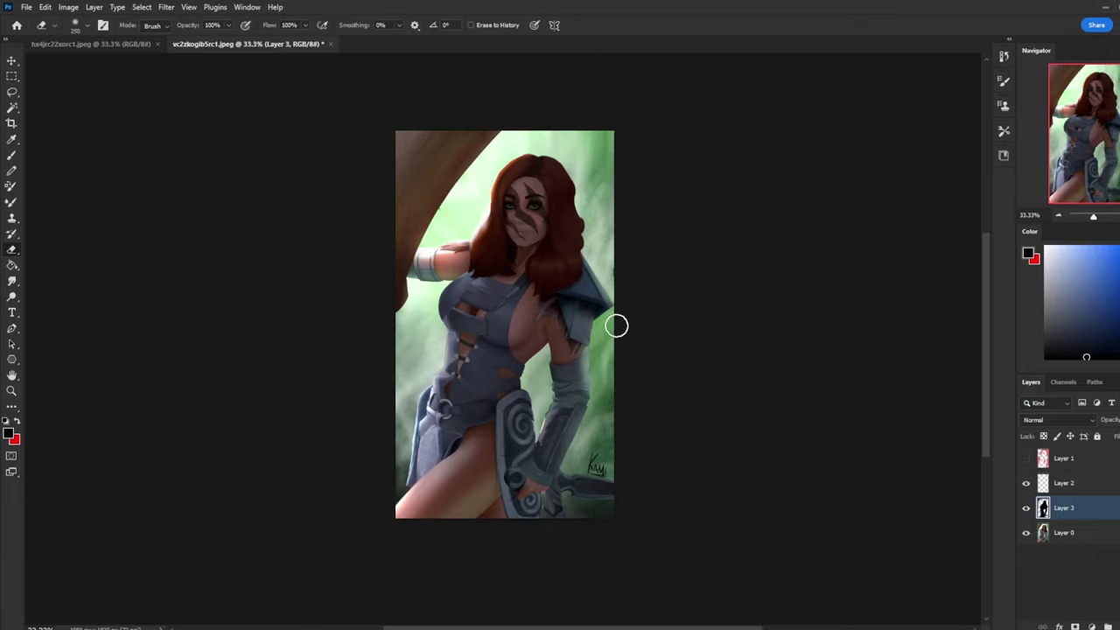
drag(585, 322, 601, 371)
key(ctrl+z)
drag(592, 327, 601, 376)
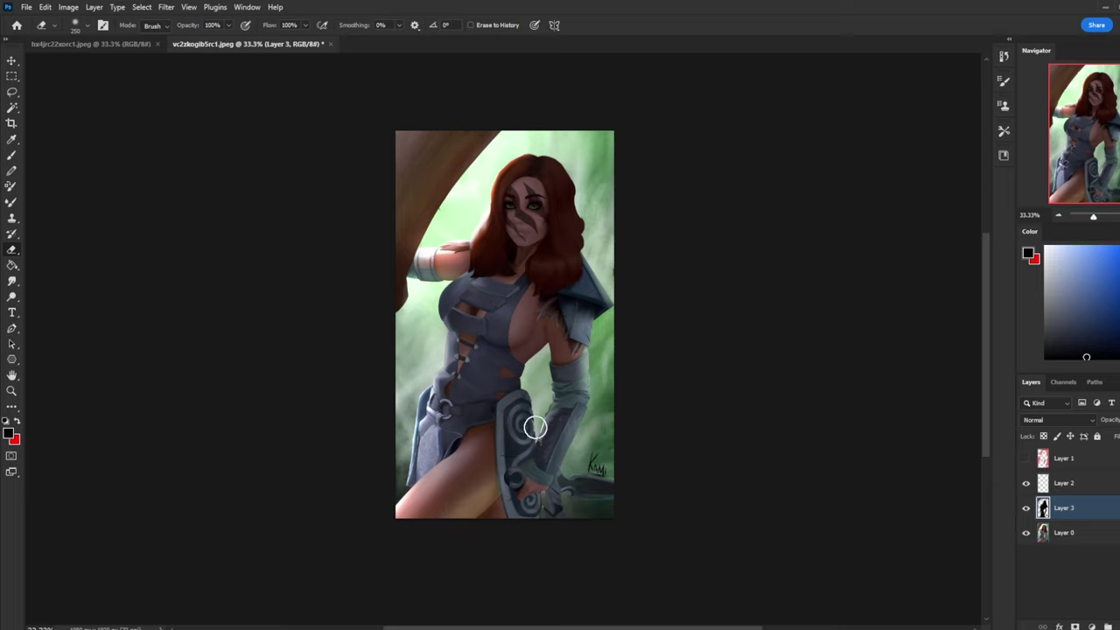
drag(633, 498, 632, 495)
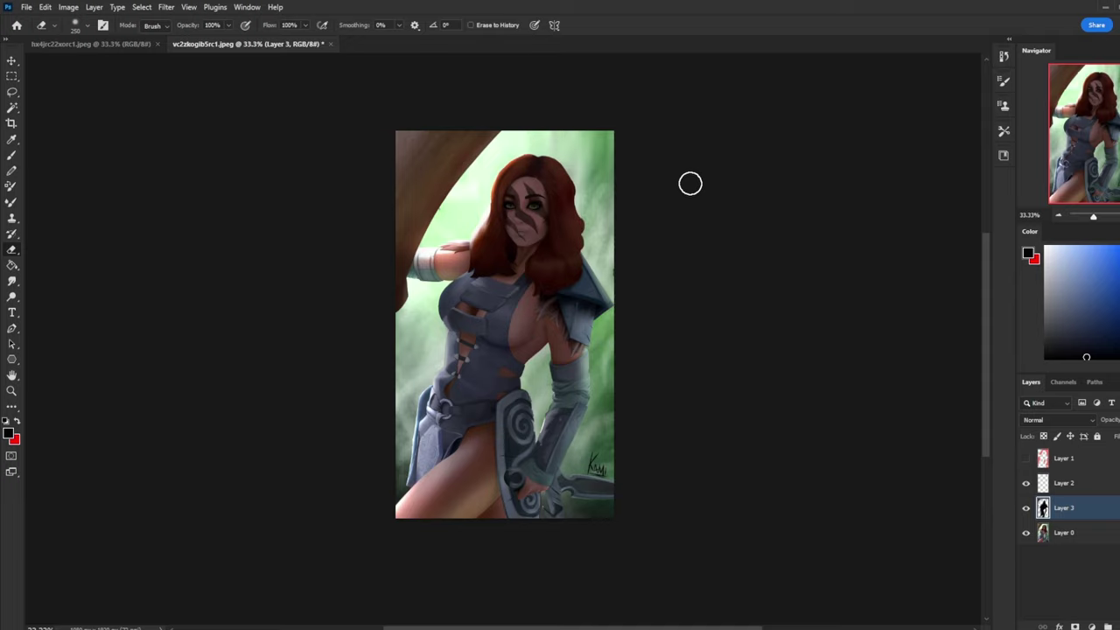
- Compare the painting with and without the shading on Layer 3
key(bracketright)
key(bracketright)
key(bracketright)
key(bracketright)
key(bracketright)
key(bracketright)
key(bracketright)
key(bracketright)
key(bracketright)
key(bracketleft)
key(bracketleft)
key(bracketleft)
key(bracketleft)
click(1026, 507)
click(1027, 508)
click(1026, 508)
click(1027, 508)
- Erase more of the Layer 3 shading along the chest's outer edge and raised arm with an eraser between 300 and 400
key(bracketleft)
key(bracketleft)
key(bracketleft)
key(bracketleft)
key(bracketleft)
key(bracketright)
key(bracketright)
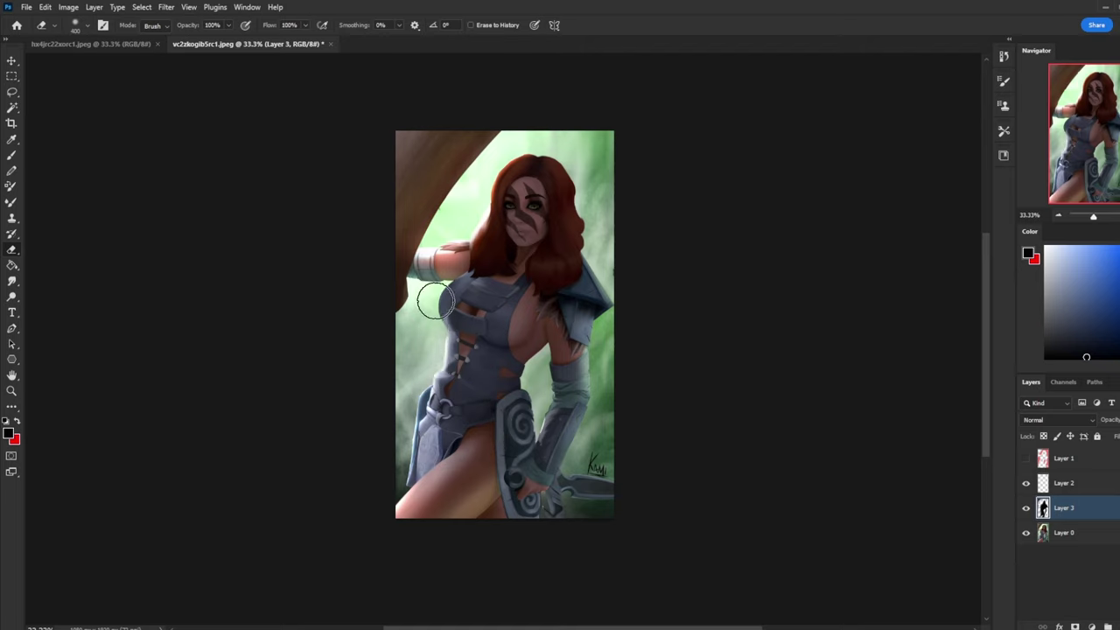
key(bracketleft)
key(bracketleft)
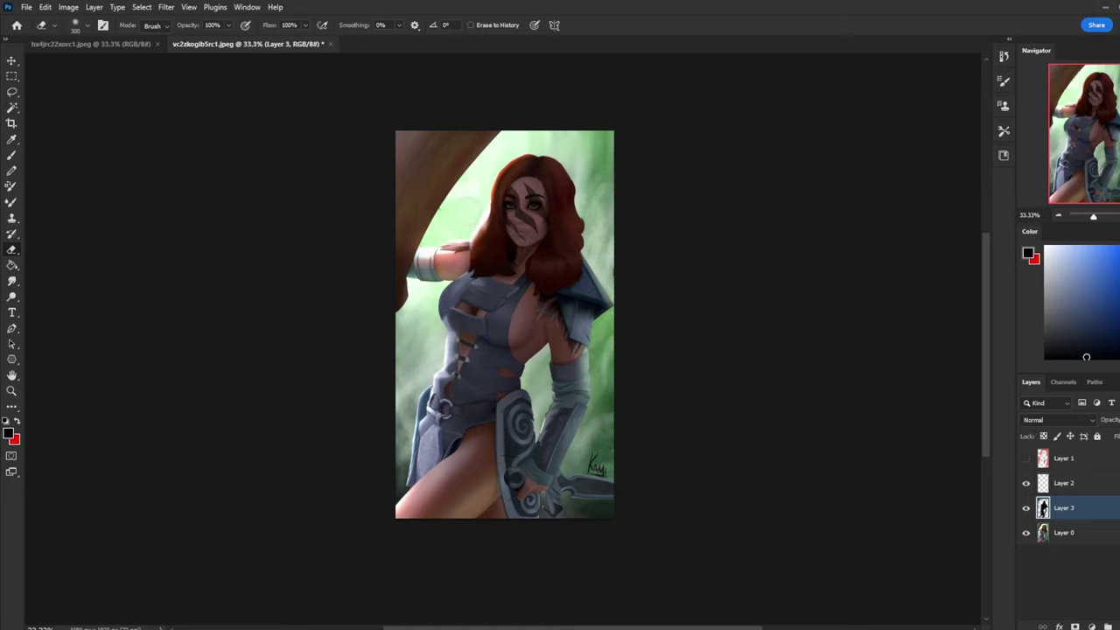
- Refine the lit edges of the waist and hair by erasing Layer 3 shading with a larger soft eraser, and return to the brush
key(bracketright)
key(bracketright)
key(bracketright)
key(bracketright)
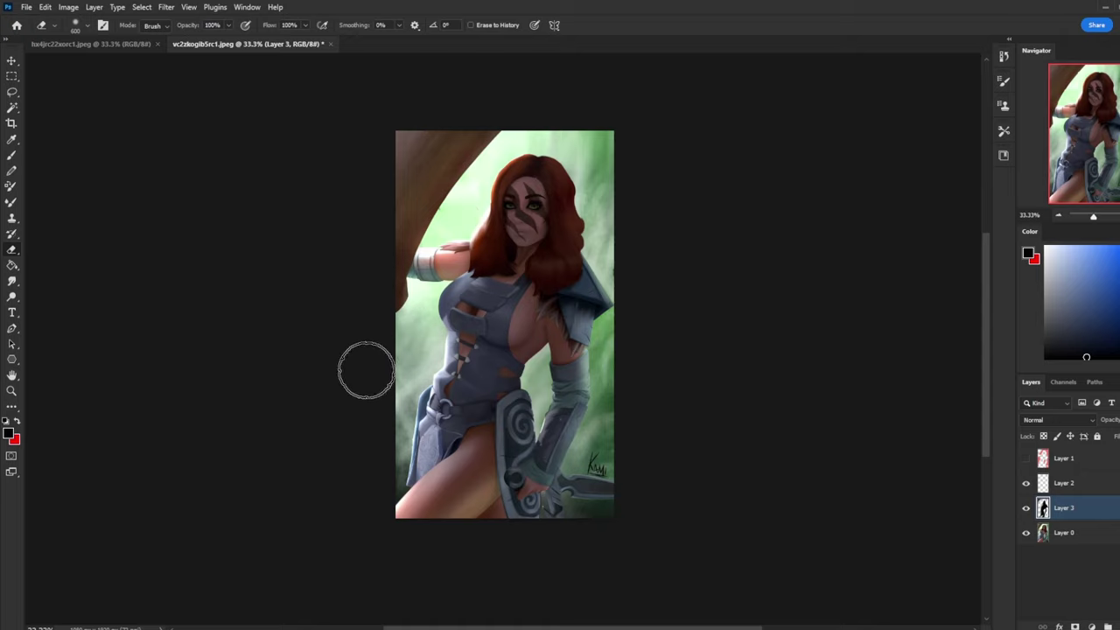
key(bracketleft)
key(bracketleft)
key(bracketleft)
key(bracketright)
key(bracketright)
key(bracketright)
key(bracketright)
key(bracketright)
key(b)
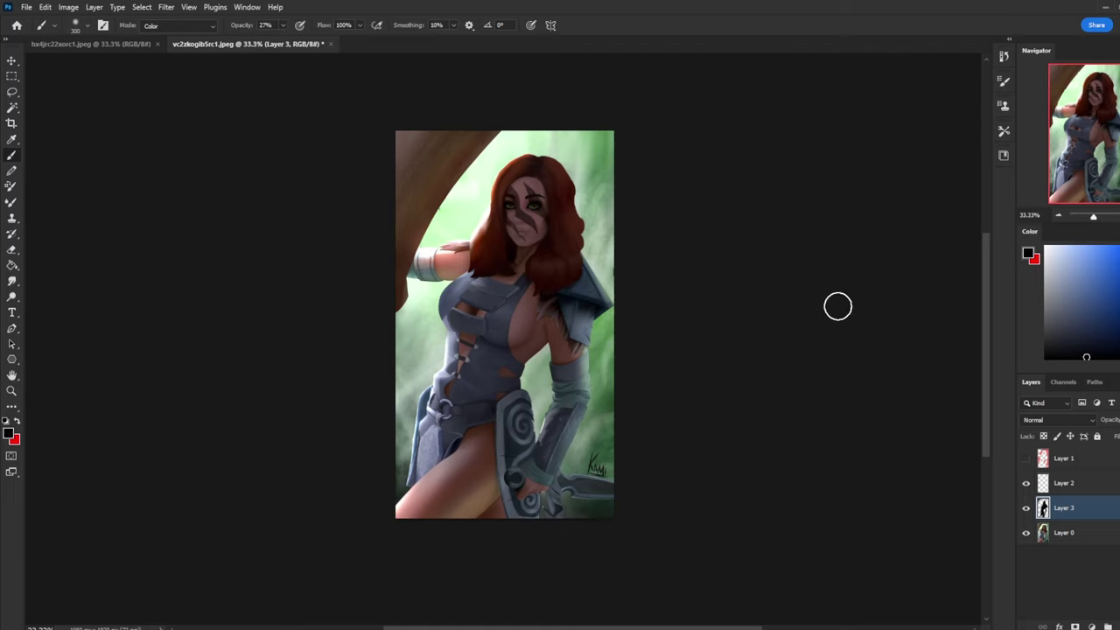
- Compare the painting with and without the Layer 3 shading
click(1027, 510)
click(1026, 510)
click(1027, 509)
click(1026, 509)
- Partly erase the Layer 3 shading across the chest and waist with an eraser at 31% opacity and size 250 to 300
key(e)
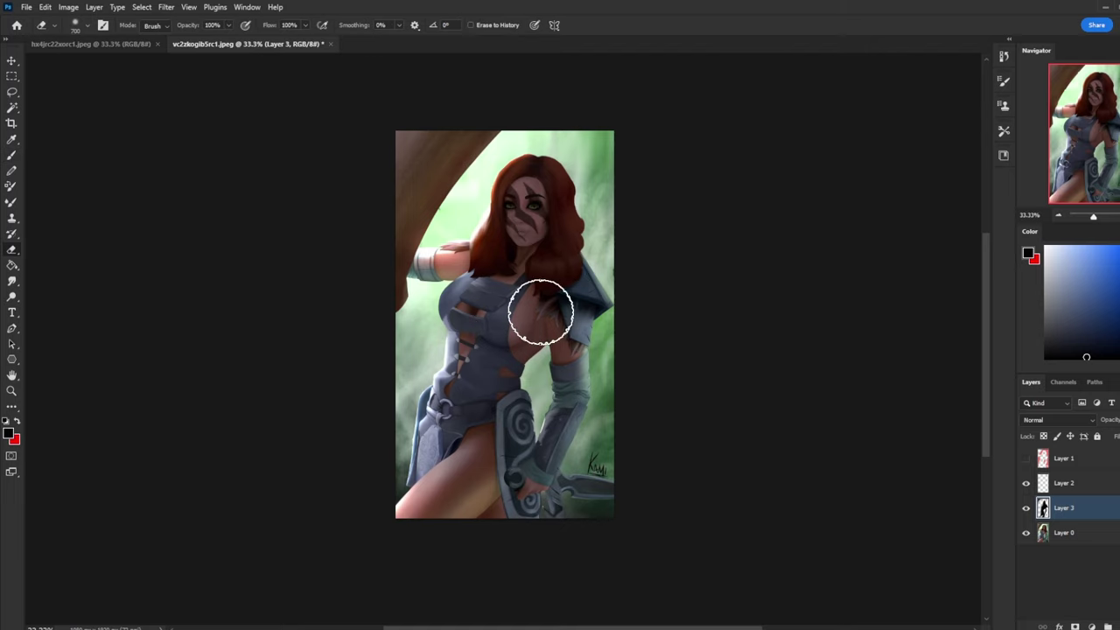
key(bracketleft)
key(bracketright)
key(bracketright)
key(bracketright)
key(bracketright)
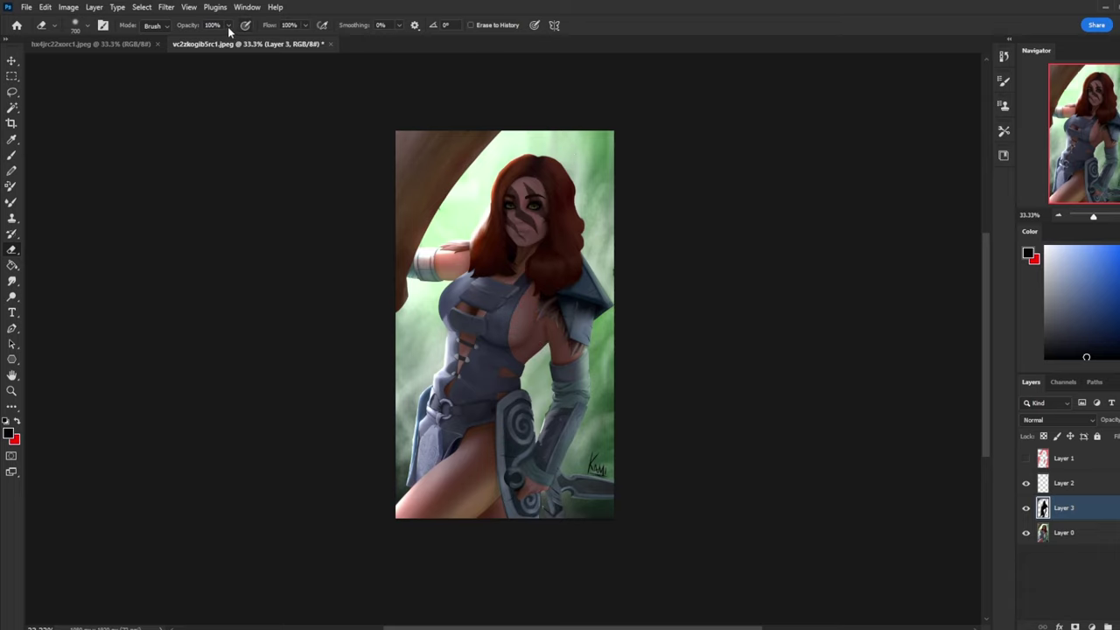
click(191, 41)
click(530, 289)
key(bracketleft)
key(bracketleft)
key(bracketleft)
key(bracketleft)
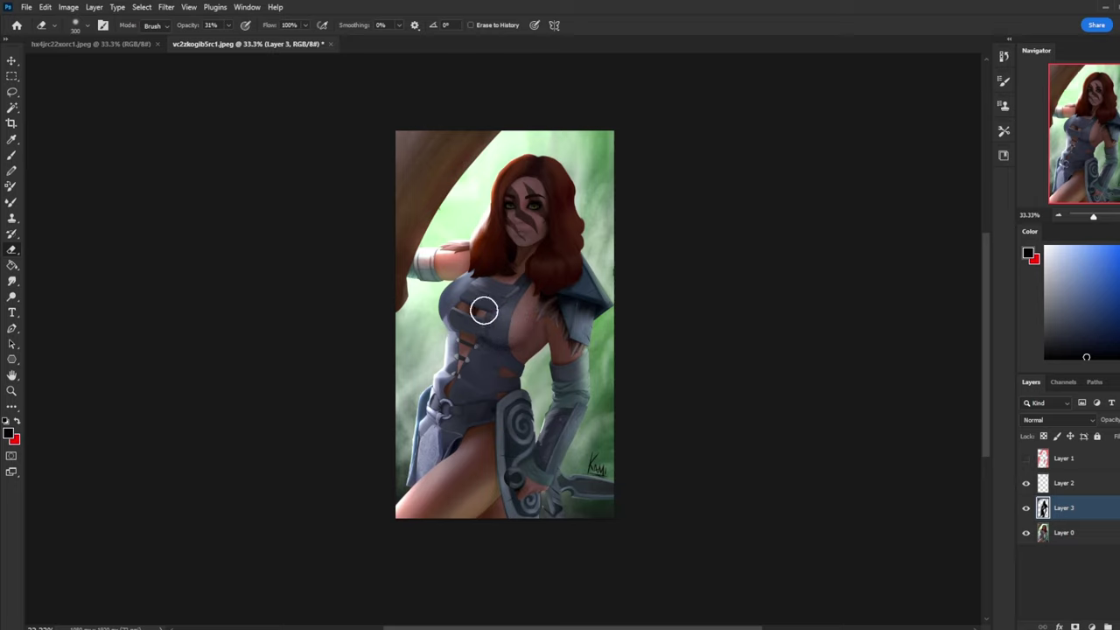
mouse_move(503, 324)
mouse_down()
mouse_move(460, 294)
mouse_move(530, 273)
mouse_move(501, 304)
mouse_move(518, 316)
mouse_move(508, 318)
mouse_move(561, 246)
mouse_move(502, 307)
mouse_move(467, 305)
mouse_move(503, 338)
mouse_move(468, 355)
mouse_move(479, 385)
mouse_up()
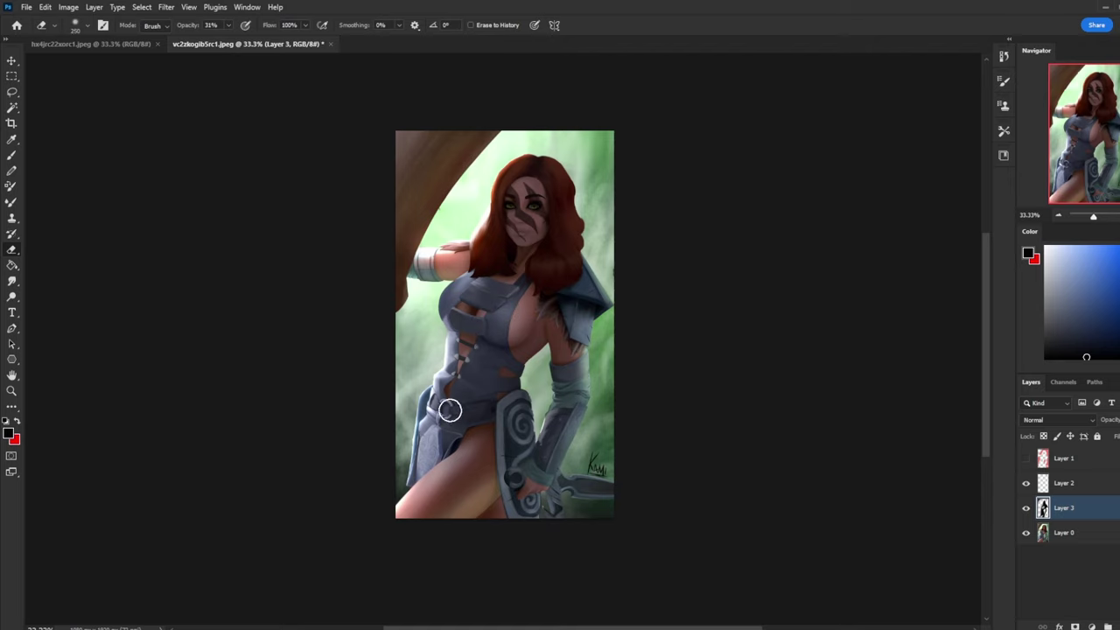
- Lighten the shoulder armour and lowered arm by erasing Layer 3 shading at size 400, reducing the eraser to 250 for the forearm
key(bracketright)
key(bracketright)
key(bracketright)
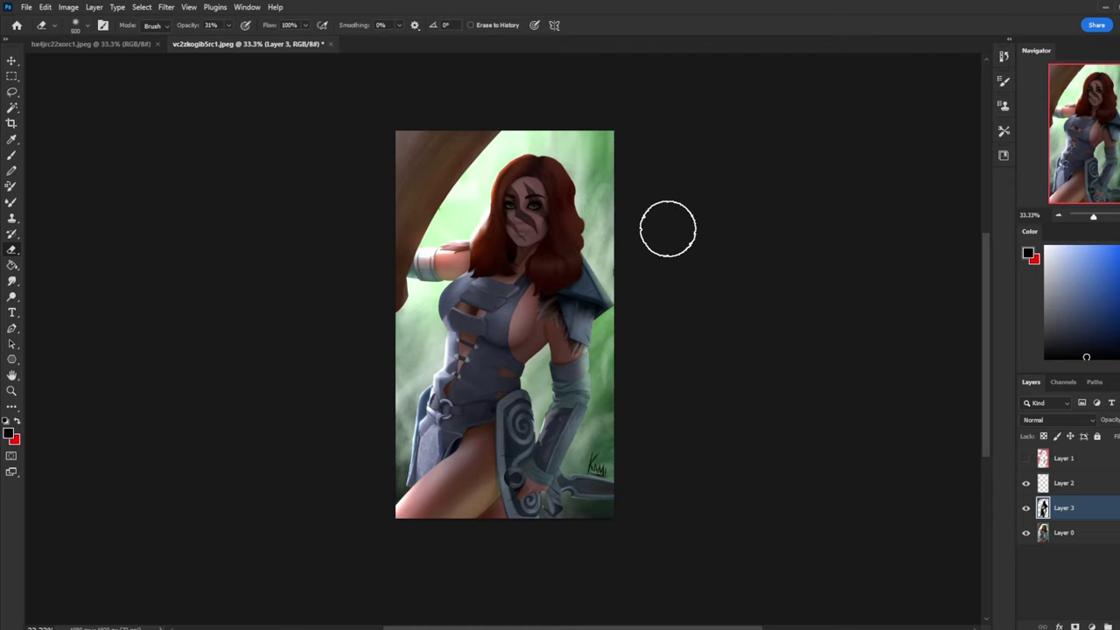
key(bracketleft)
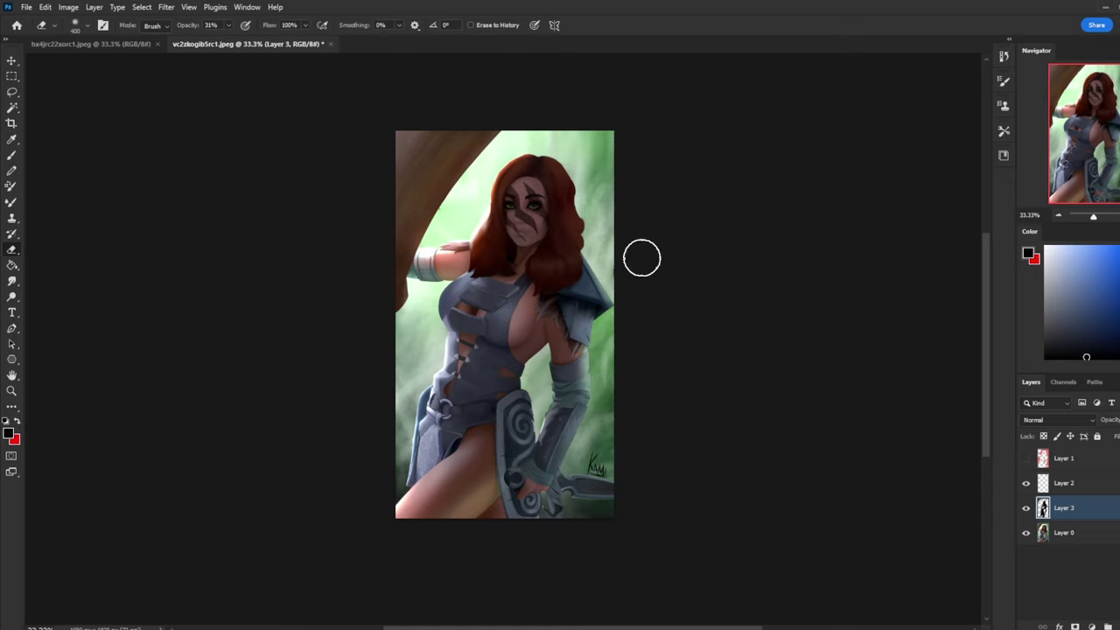
mouse_move(642, 257)
mouse_down()
mouse_move(549, 332)
mouse_move(585, 332)
mouse_move(571, 315)
mouse_move(607, 339)
mouse_up()
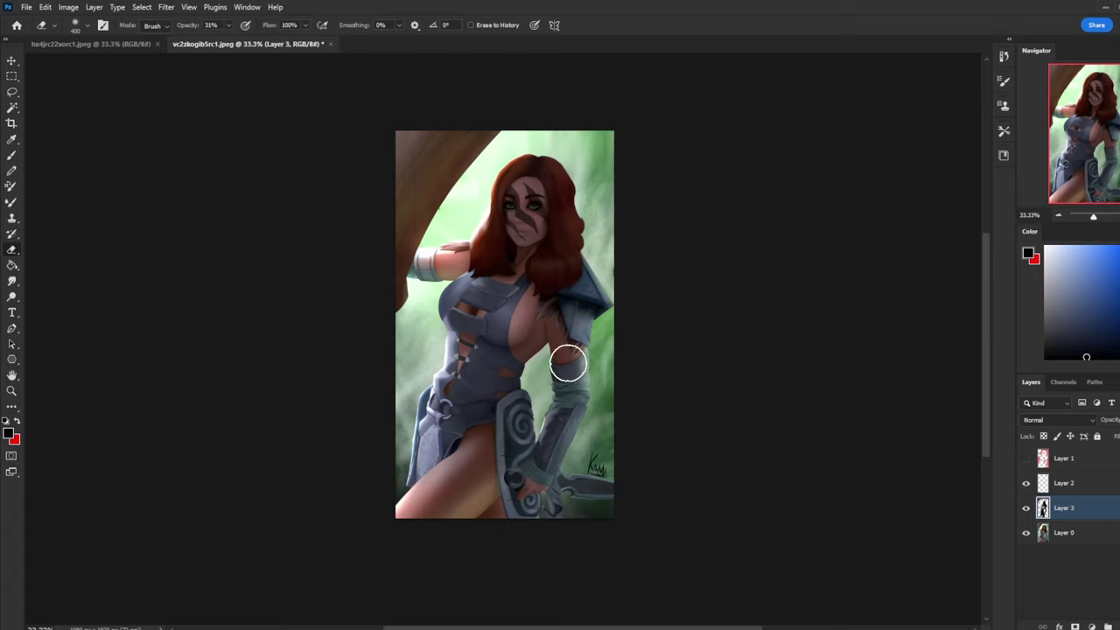
key(bracketleft)
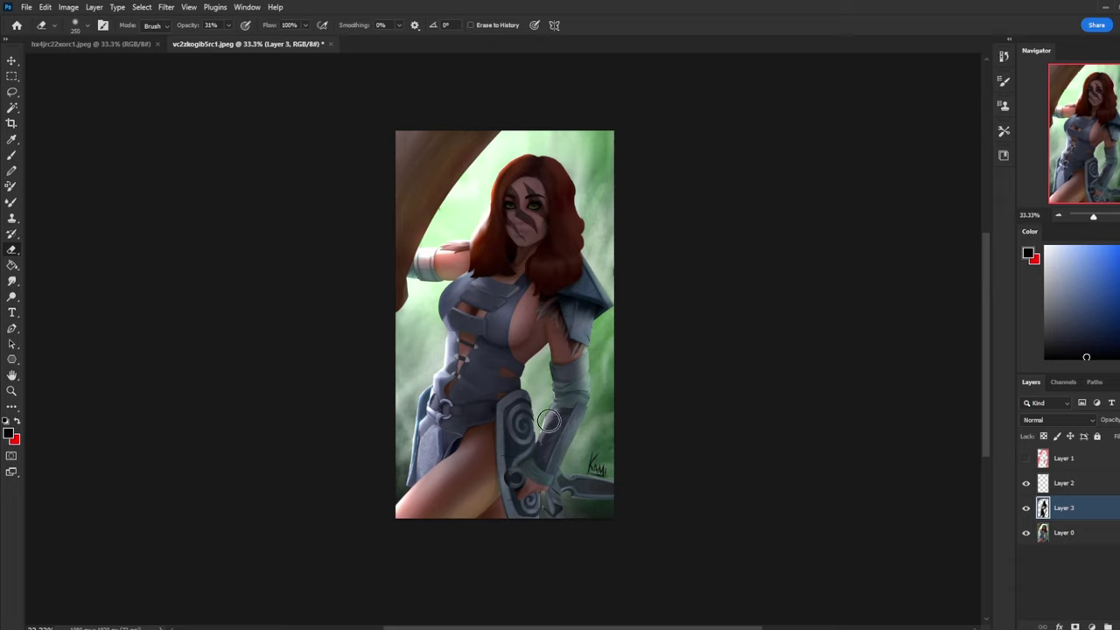
- Check the painting with and without Layer 3, and merge the shading down into Layer 0
click(1026, 510)
click(1026, 510)
right_click(1085, 516)
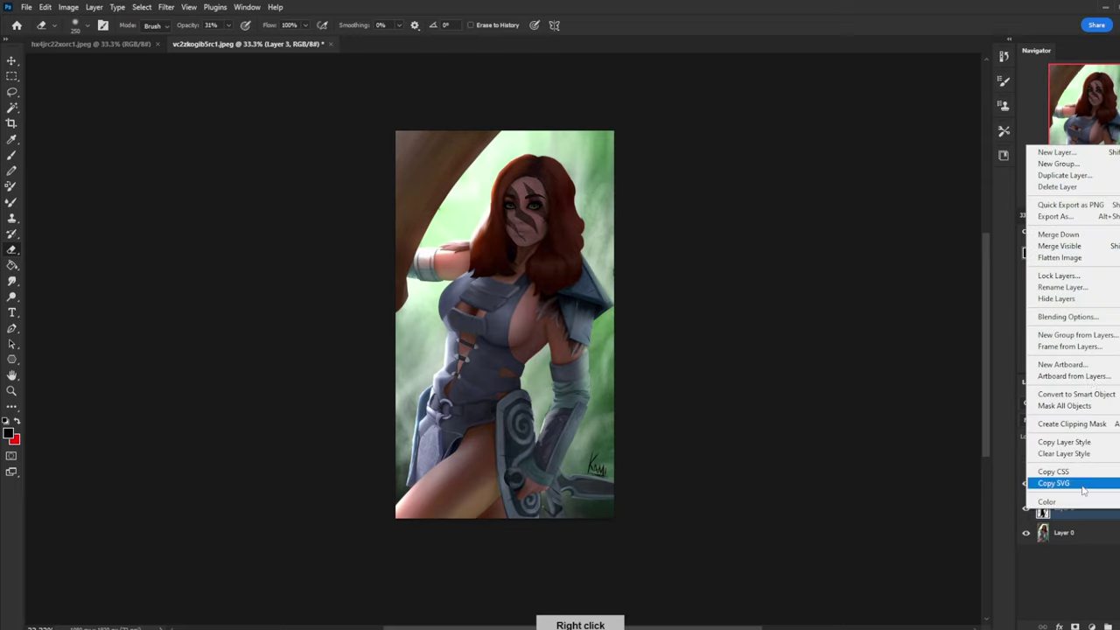
click(1086, 242)
- Brighten the lowered arm's inner edge with the Dodge tool on Highlights at 100% exposure and size 150
key(o)
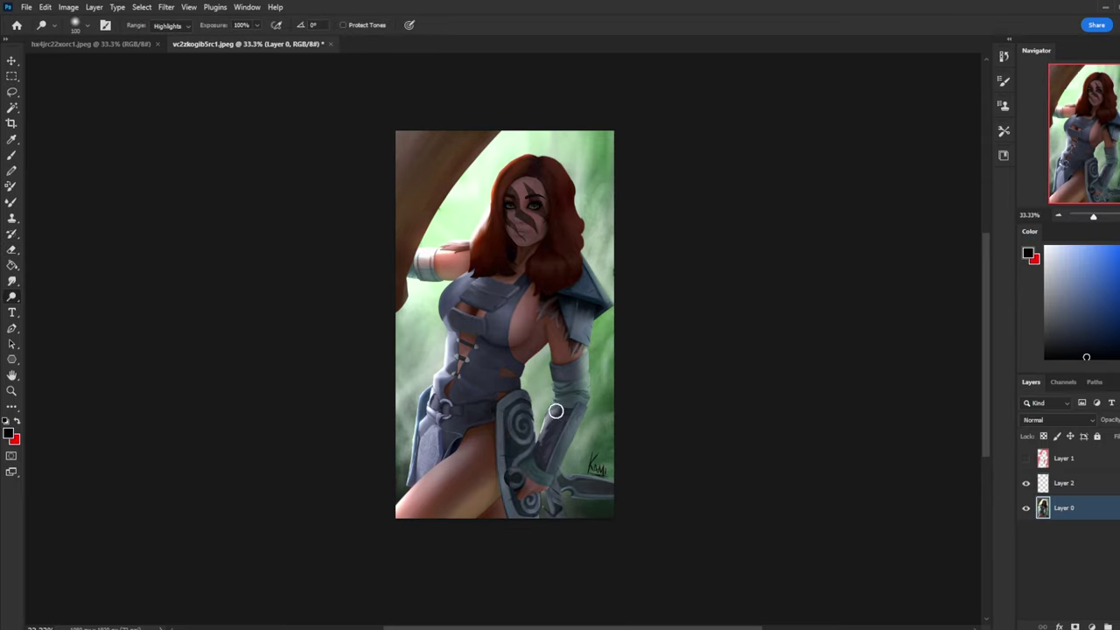
key(bracketright)
key(bracketright)
drag(564, 370, 538, 351)
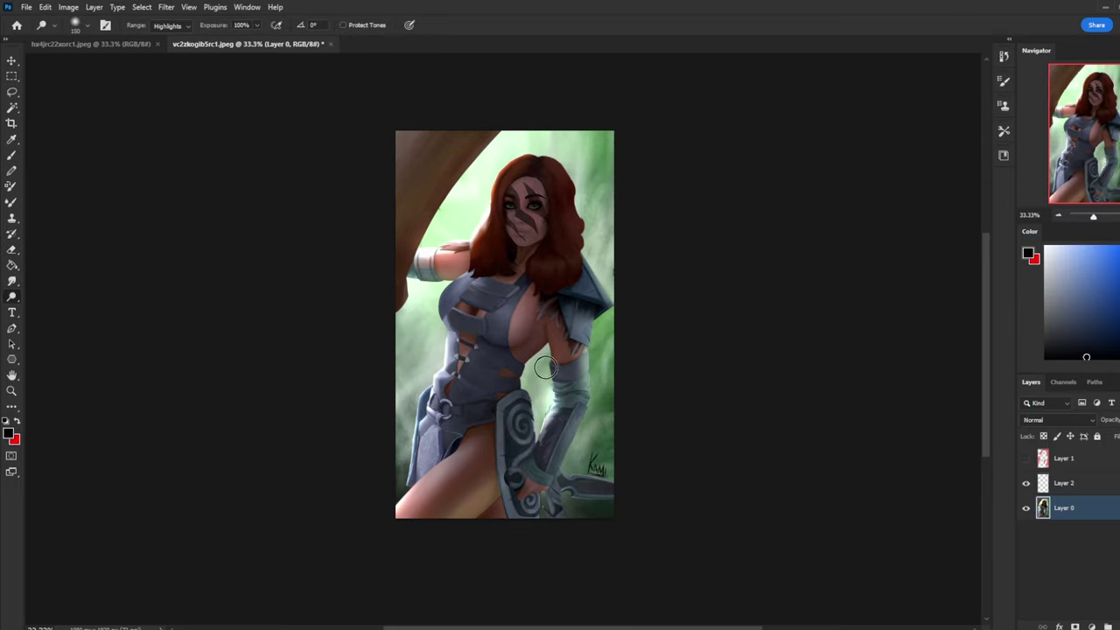
- Load the background shape of Layer 1 as a selection and invert it to isolate the figure and branch on Layer 0
click(14, 108)
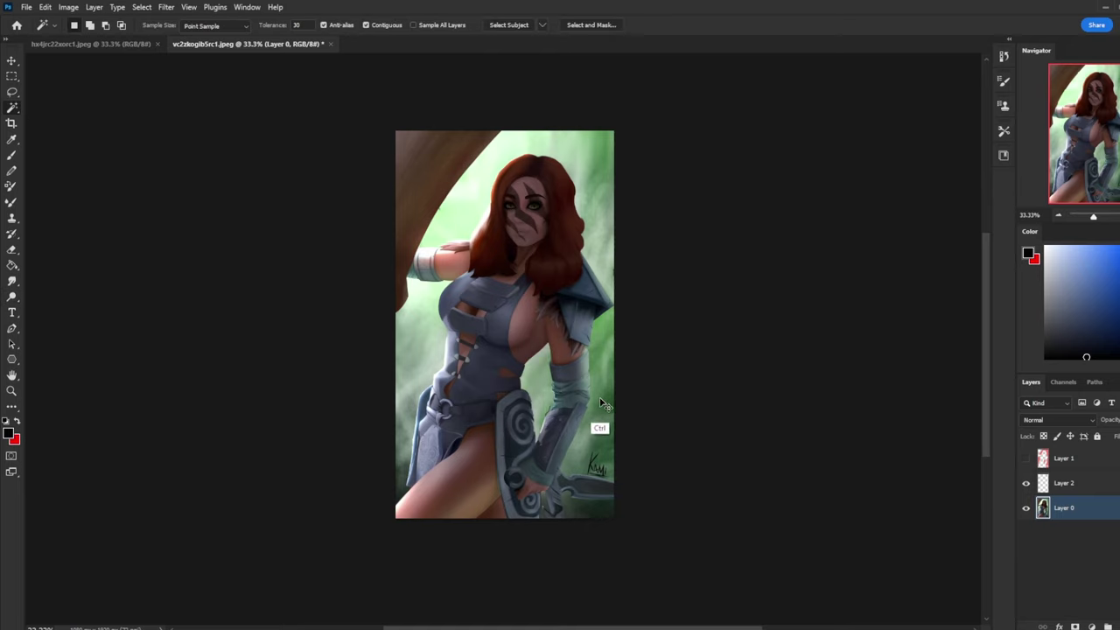
click(1076, 464)
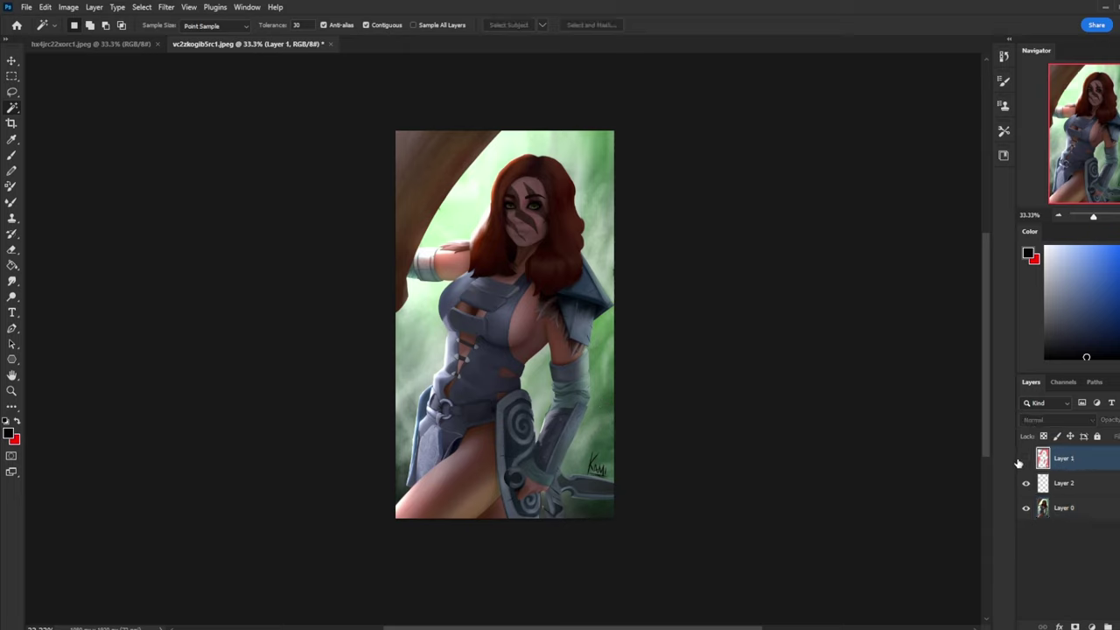
click(1027, 459)
key(v)
ctrl+click(1042, 459)
click(1027, 459)
click(1089, 515)
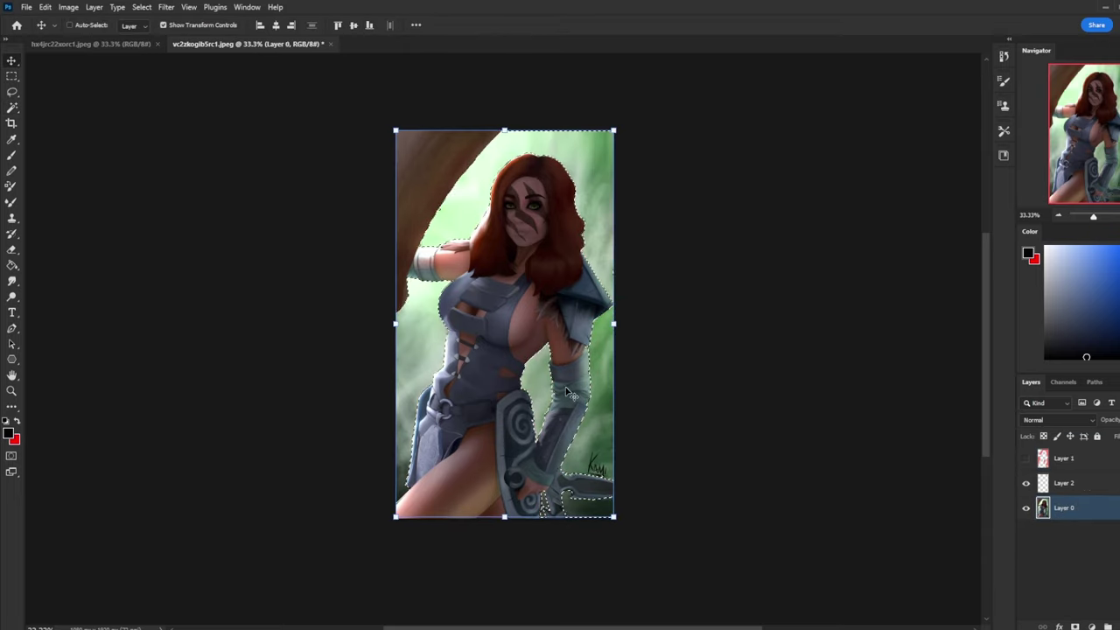
key(m)
right_click(560, 395)
click(615, 136)
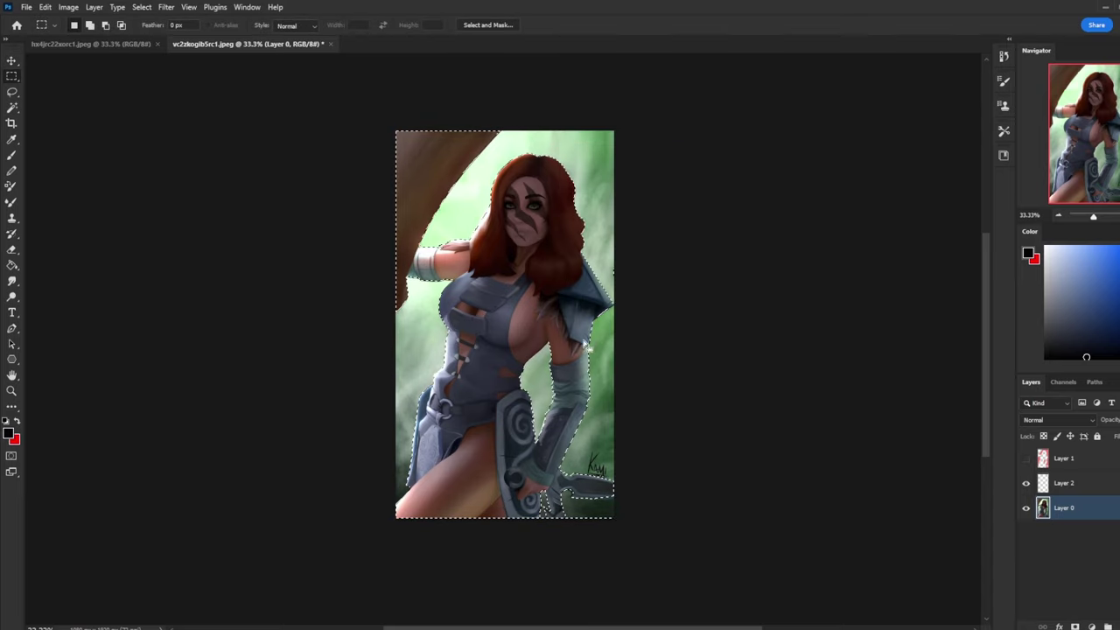
key(b)
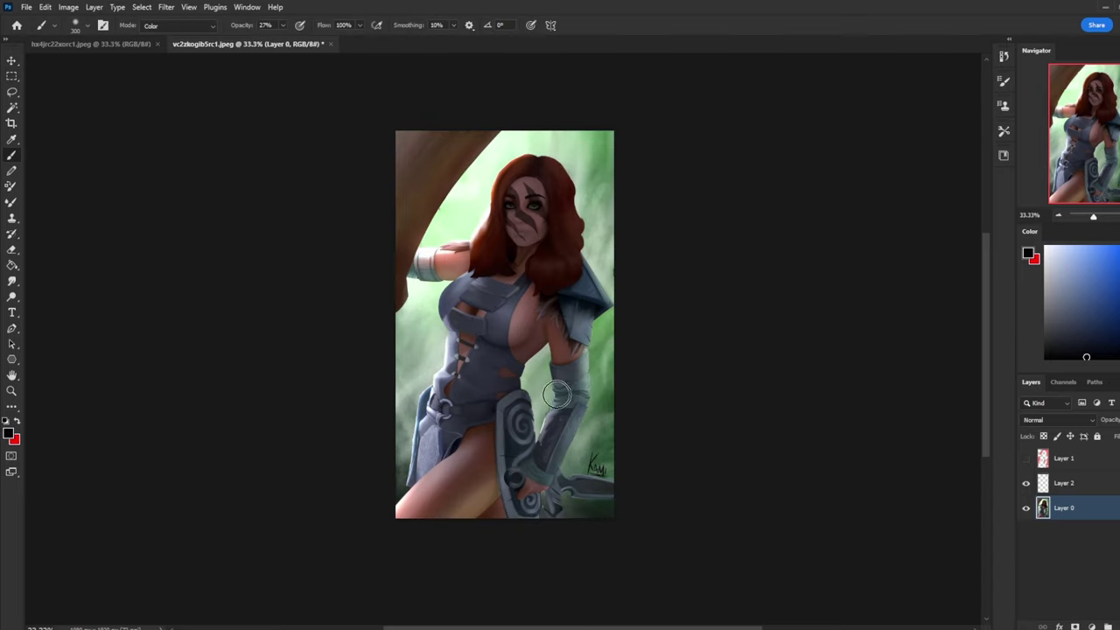
- Dodge the highlights along the hip armour's inner edge within the selection at 100% exposure and size 150
click(12, 298)
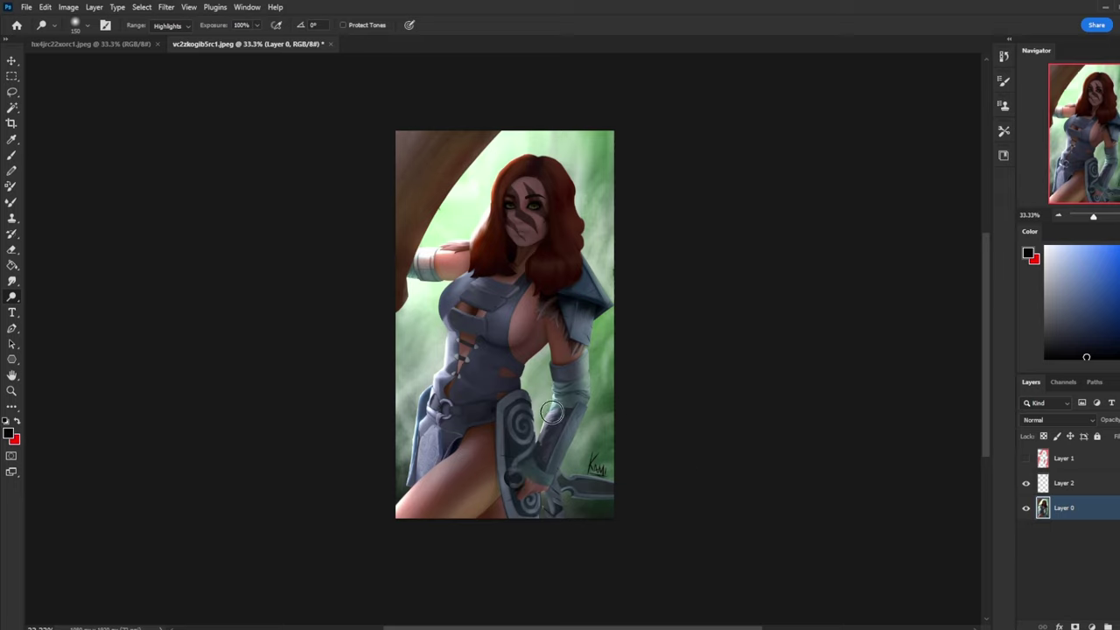
drag(531, 437, 525, 420)
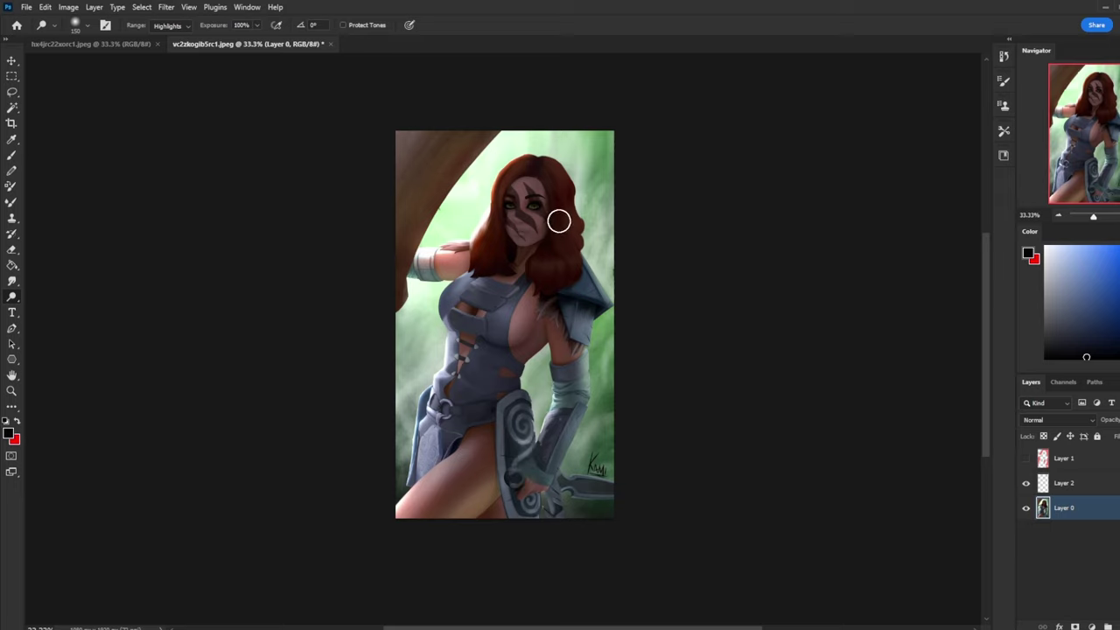
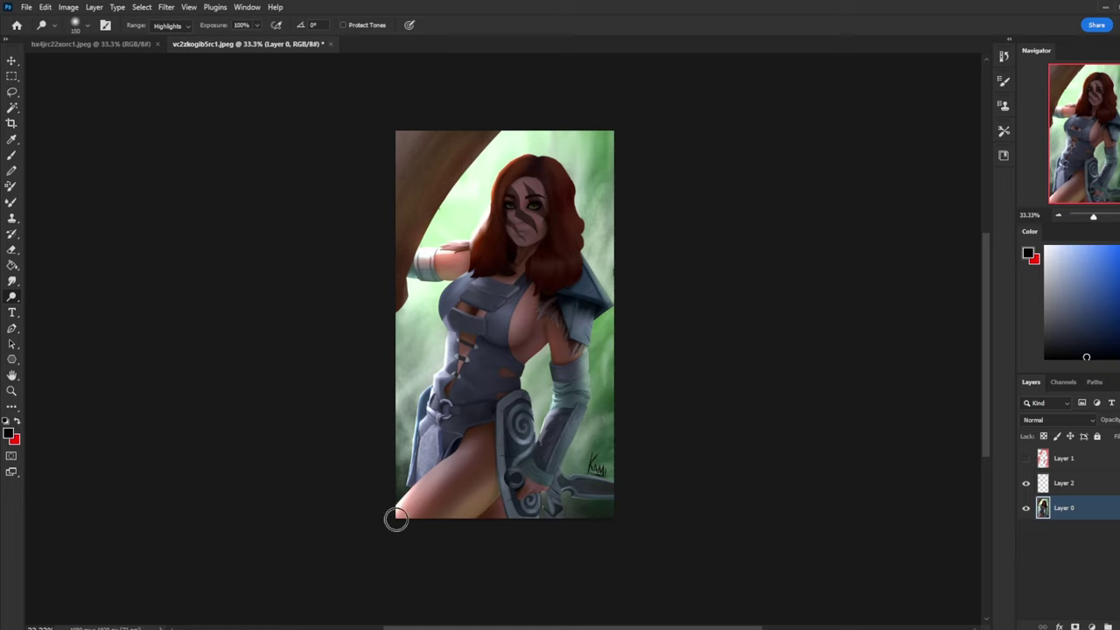
- Paint a soft white highlight along the thigh's upper edge on a new layer above Layer 0, using a Color-mode brush at 27% opacity
drag(396, 519, 461, 451)
key(ctrl+z)
key(b)
alt+click(394, 497)
click(1105, 622)
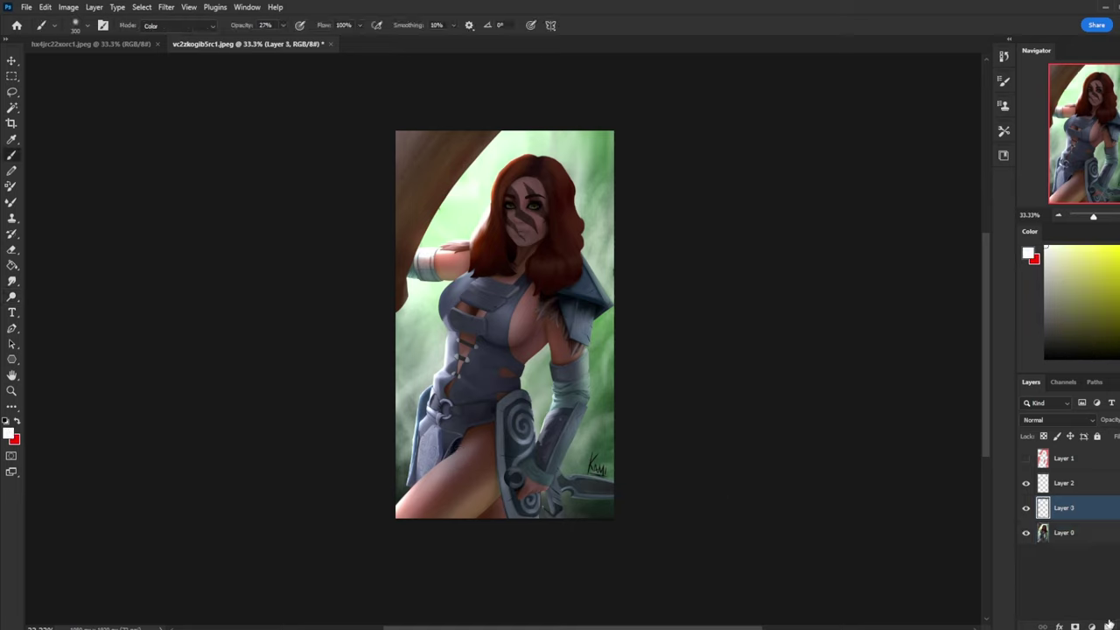
key(bracketleft)
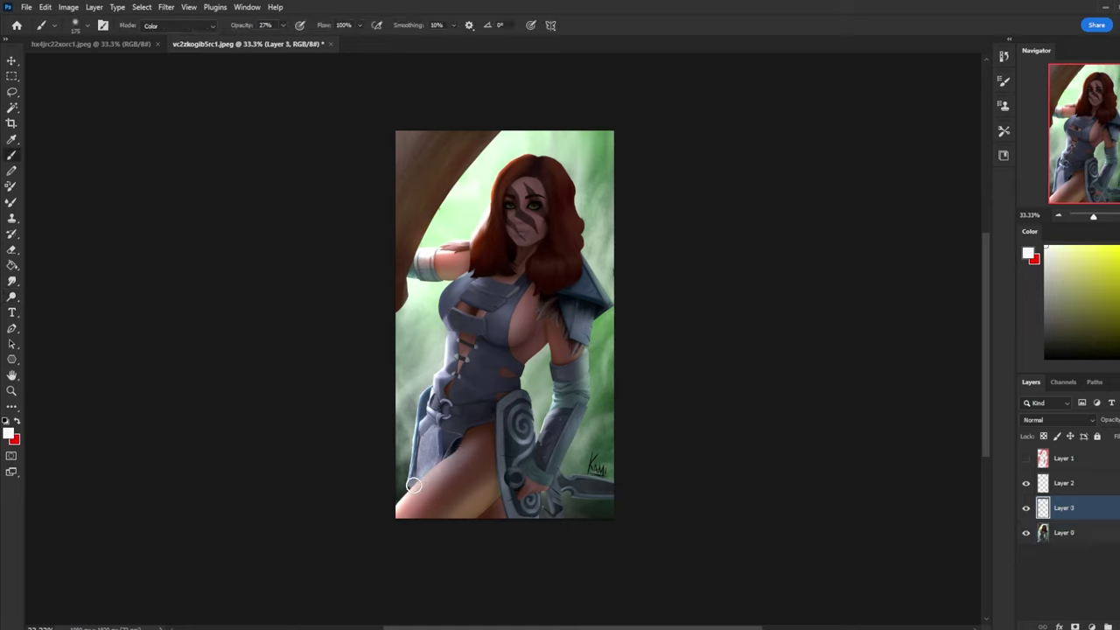
- Outline the area above the thigh's upper edge with the Lasso, clear the highlight spilling into it, and deselect
key(r)
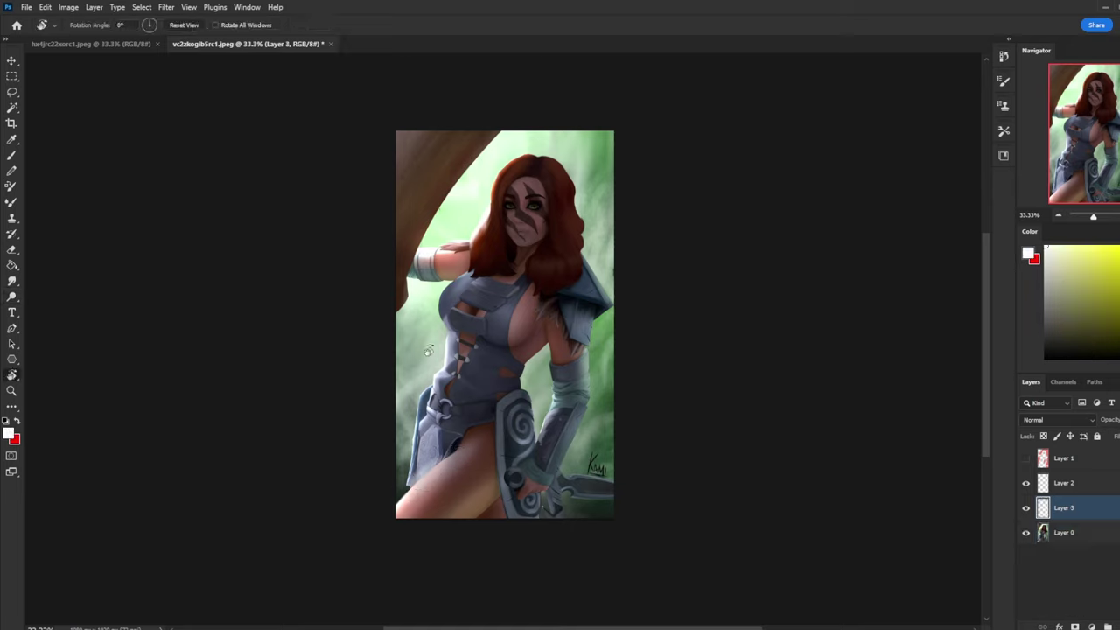
key(l)
drag(458, 446, 448, 462)
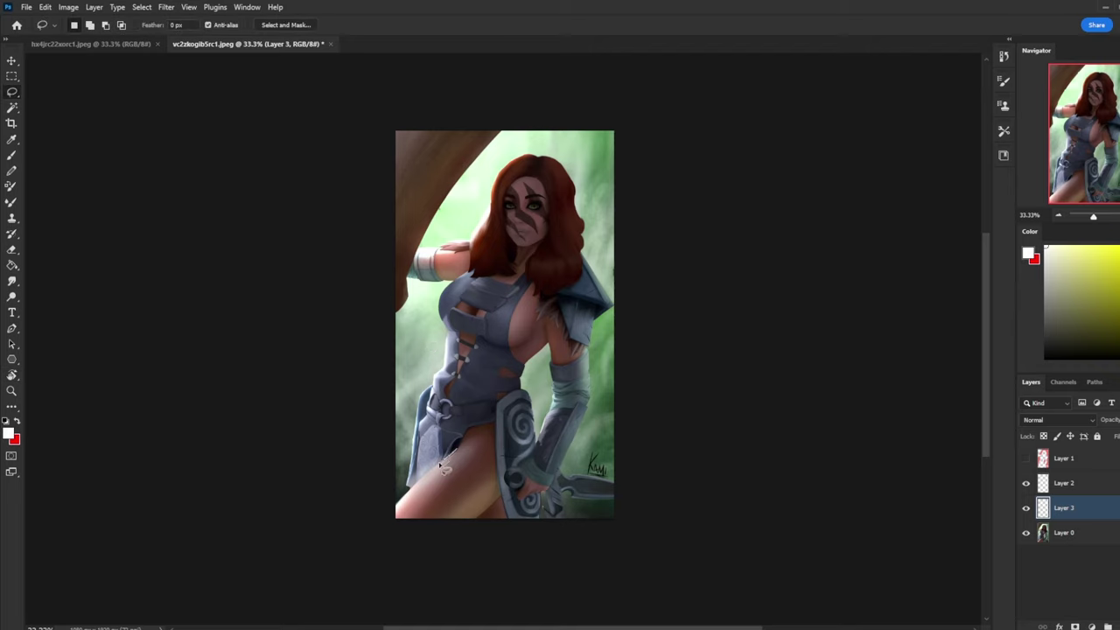
drag(385, 494, 456, 446)
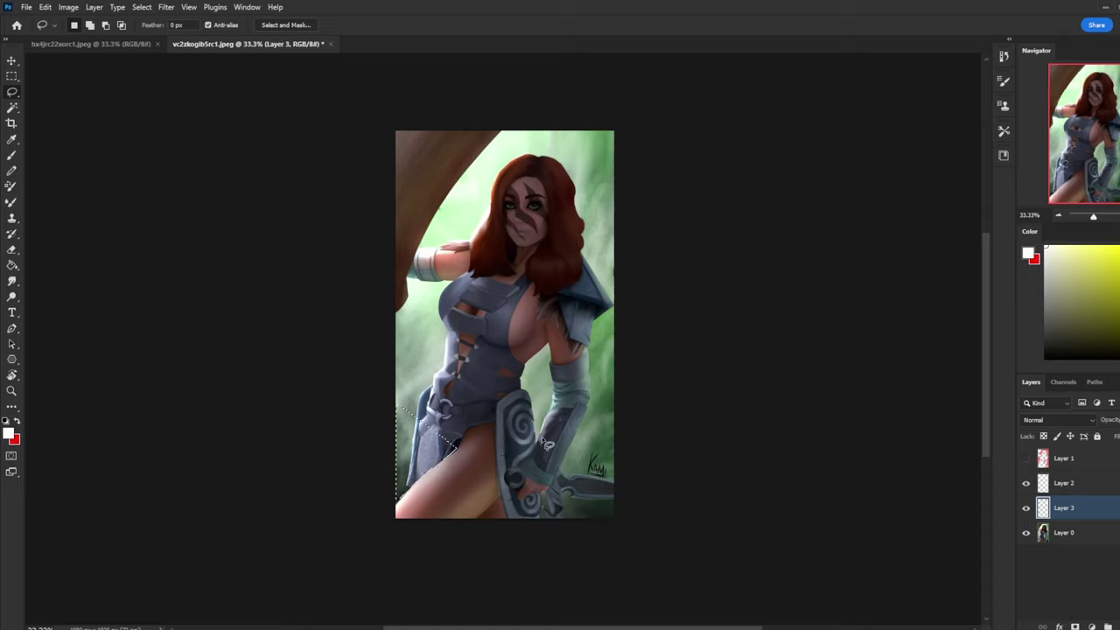
key(m)
right_click(504, 429)
click(536, 151)
- Sample the light pink skin tone from the thigh for a size 175 brush in Color mode at 27% opacity
key(b)
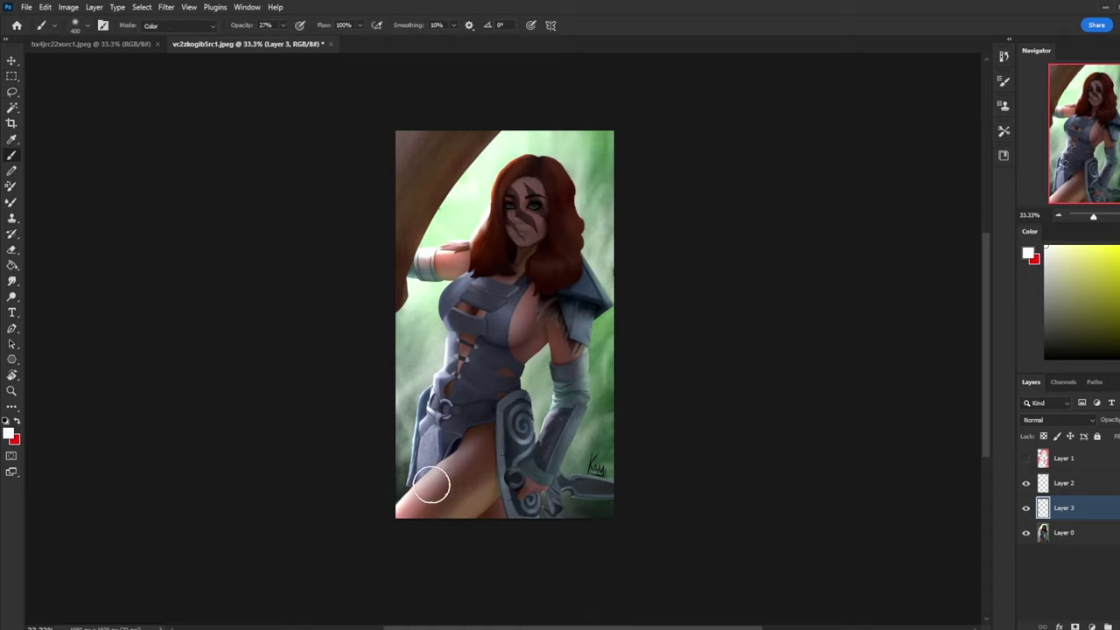
alt+click(439, 471)
key(bracketleft)
key(bracketleft)
key(bracketleft)
key(bracketleft)
click(172, 26)
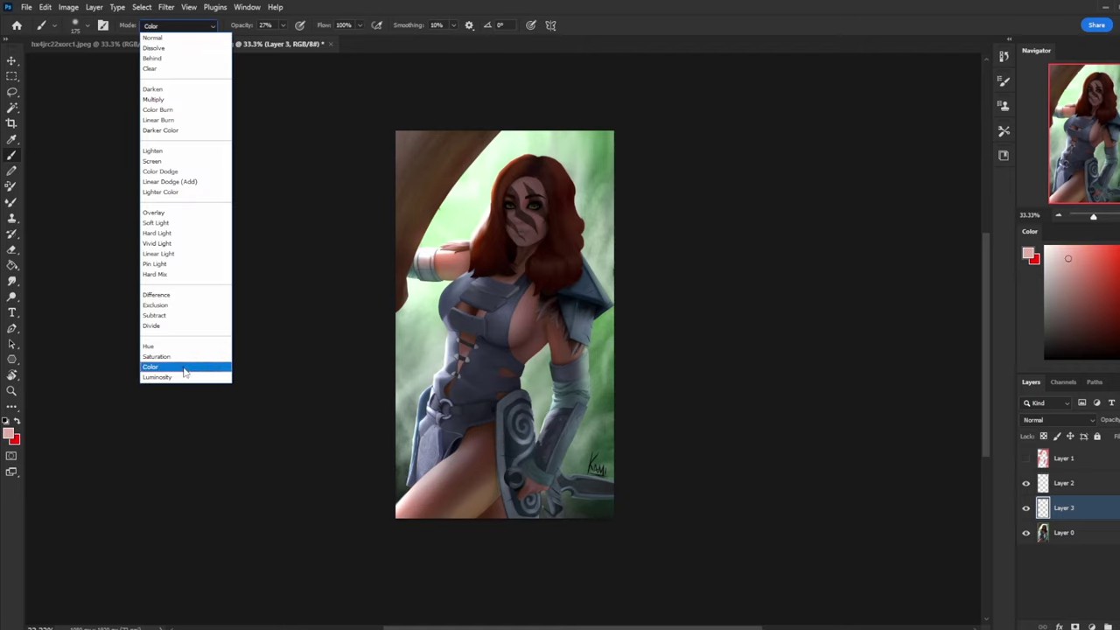
click(185, 369)
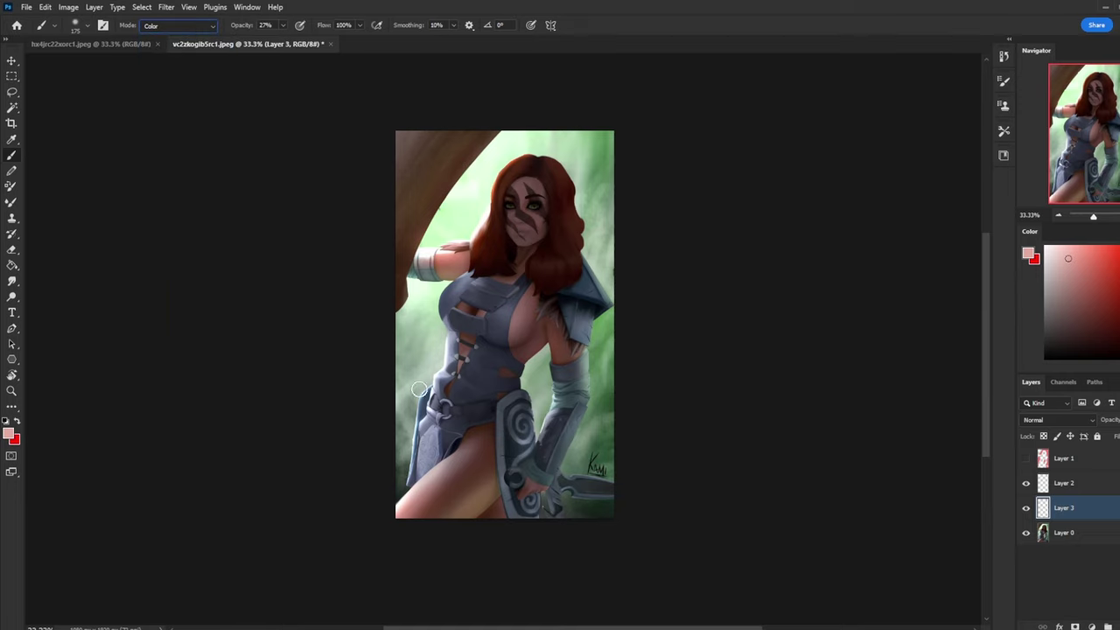
- Merge Layer 3 and Layer 2 down into Layer 0
right_click(1049, 536)
click(1070, 262)
right_click(1092, 482)
click(1069, 243)
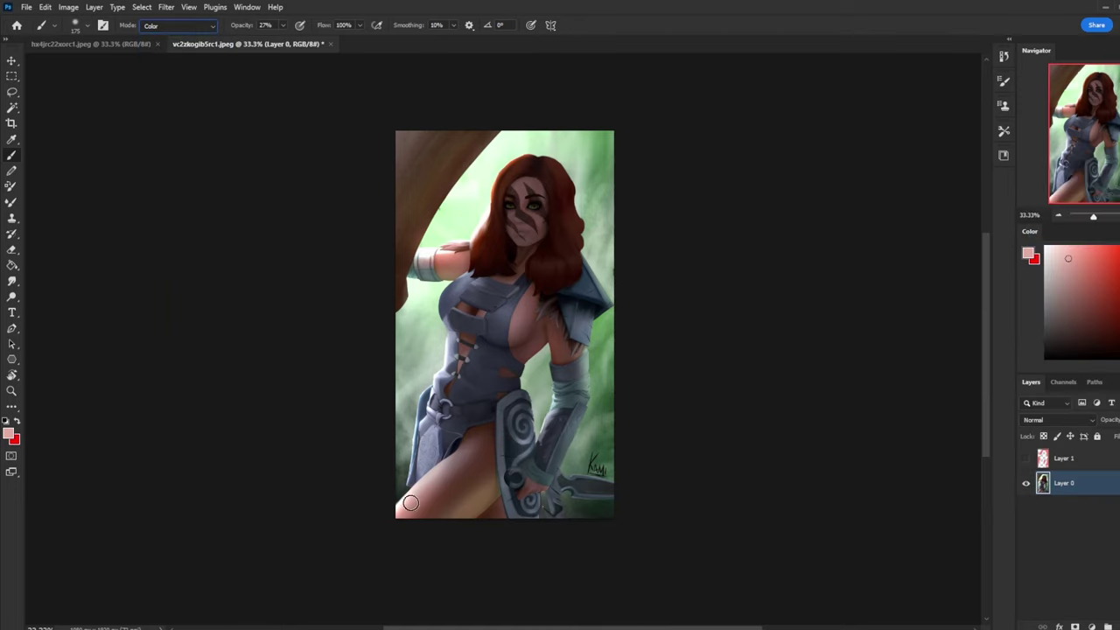
- Tint the thigh's lit edge with the sampled pink in Color mode, enlarging the brush to size 300
key(bracketright)
key(bracketright)
key(bracketright)
- Show Layer 1, load its background shape as a selection, and invert the selection on Layer 0
click(1027, 458)
click(1063, 459)
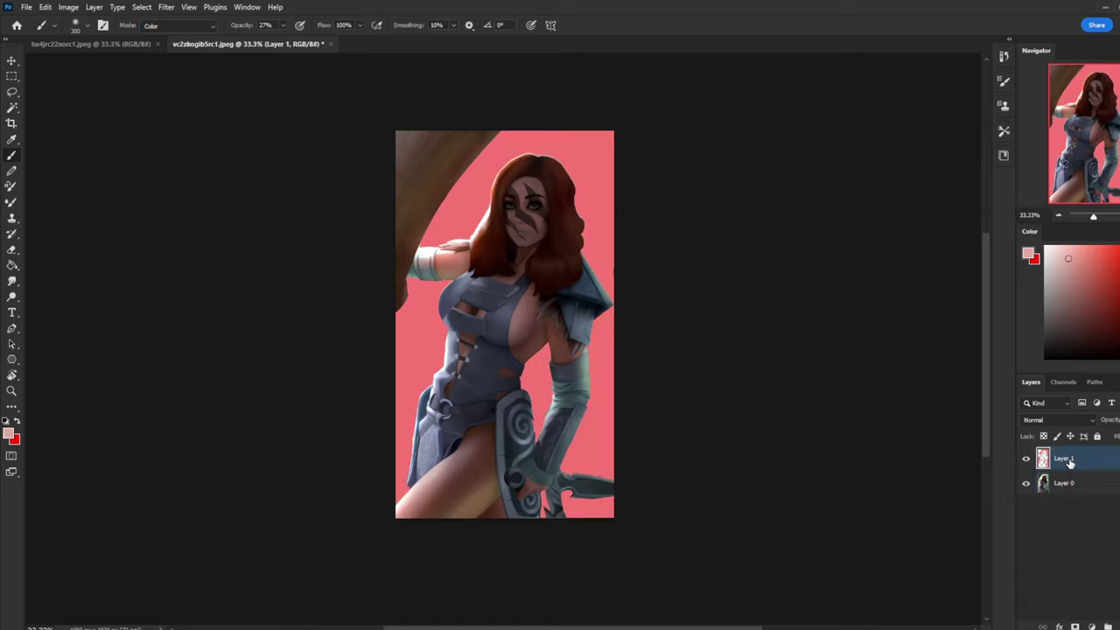
key(v)
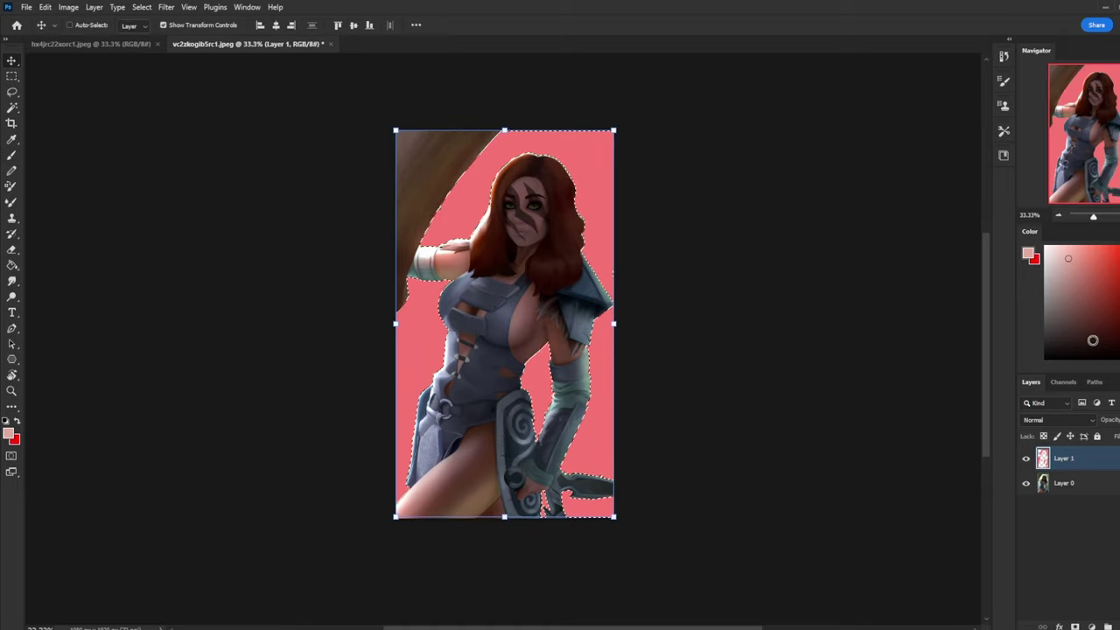
click(1102, 487)
key(m)
right_click(526, 278)
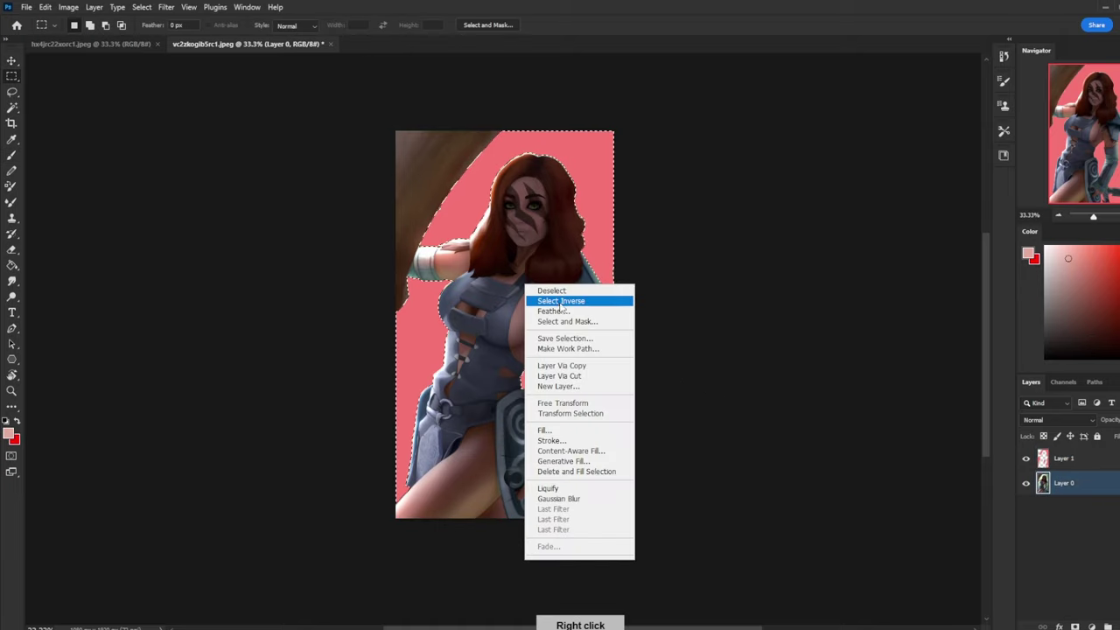
click(560, 299)
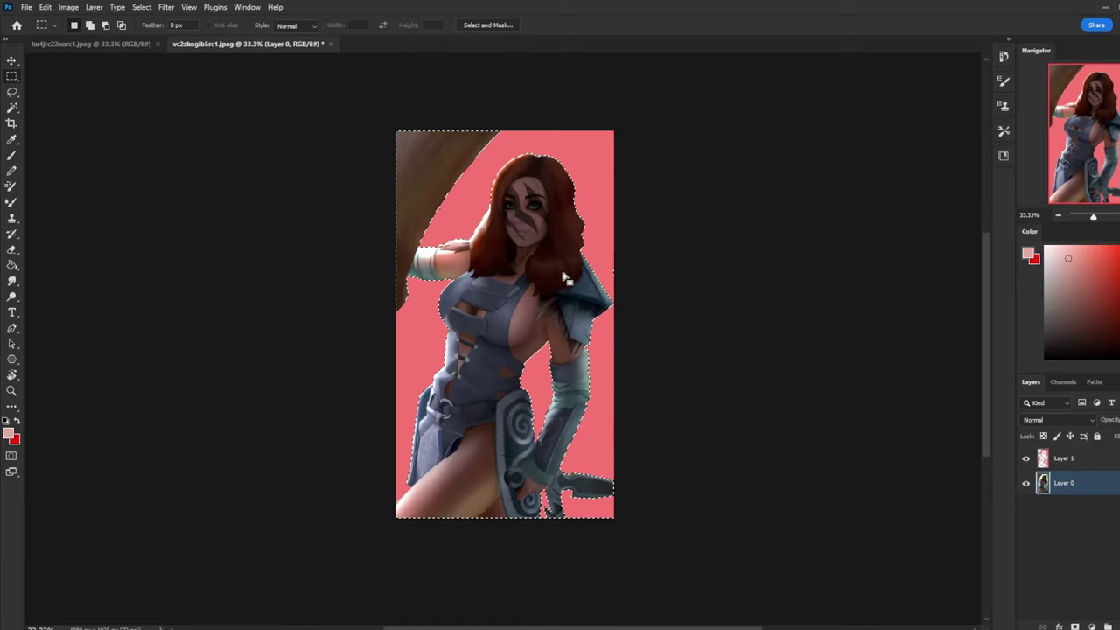
- Remove the figure from the selection with the Lasso so only the branch stays selected, and hide Layer 1 and the selection outline
key(l)
mouse_move(422, 254)
mouse_down()
mouse_move(420, 320)
mouse_move(406, 558)
mouse_move(734, 481)
mouse_move(628, 116)
mouse_move(584, 99)
mouse_move(422, 253)
mouse_up()
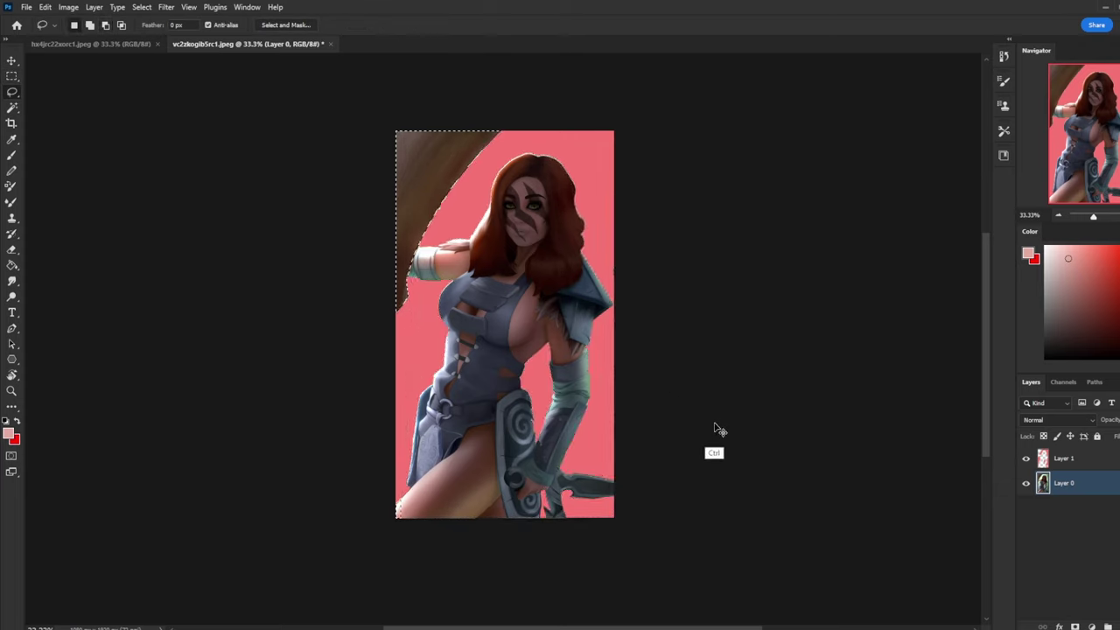
click(1026, 458)
key(ctrl+d)
- Shade the branch's upper corner with dark blue sampled from the clothing, using a size 1700 Darken-mode brush at 64% opacity
key(b)
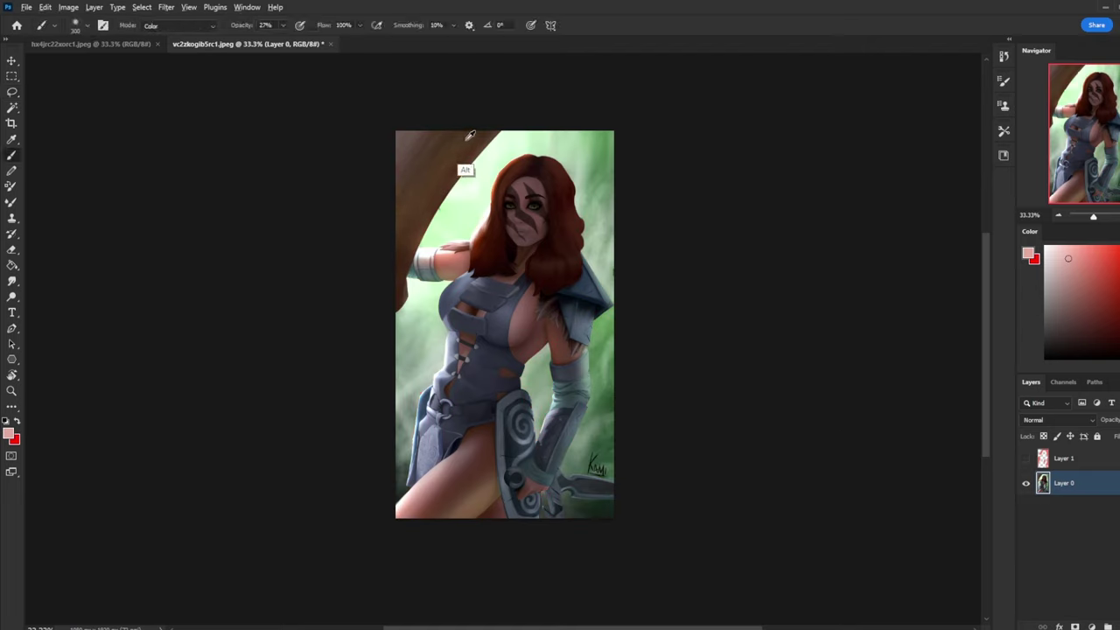
alt+click(502, 149)
alt+click(480, 411)
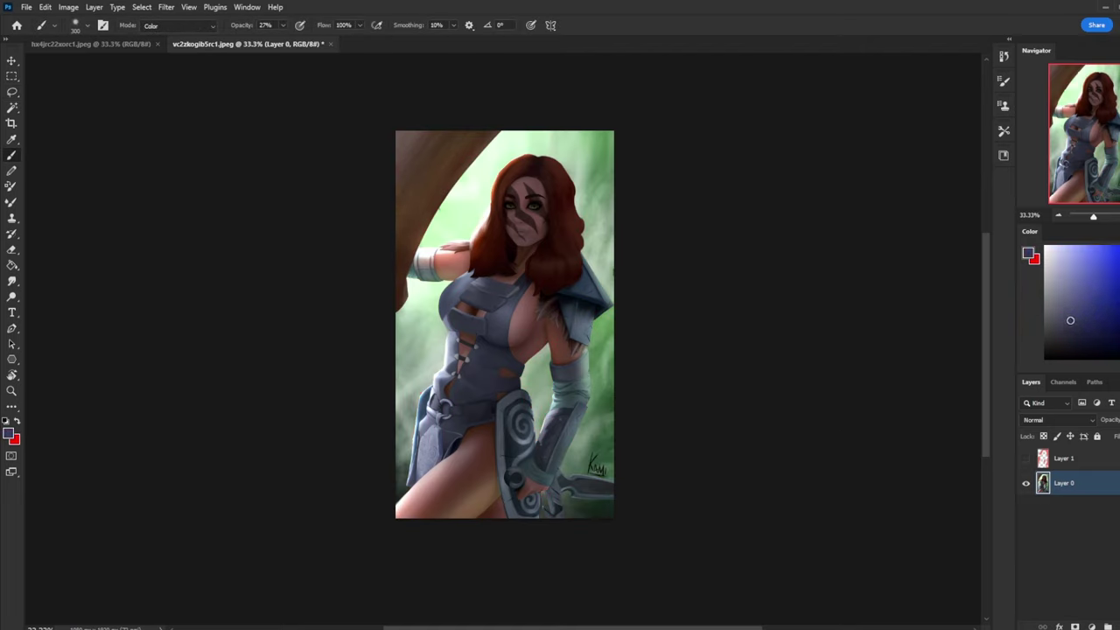
click(163, 26)
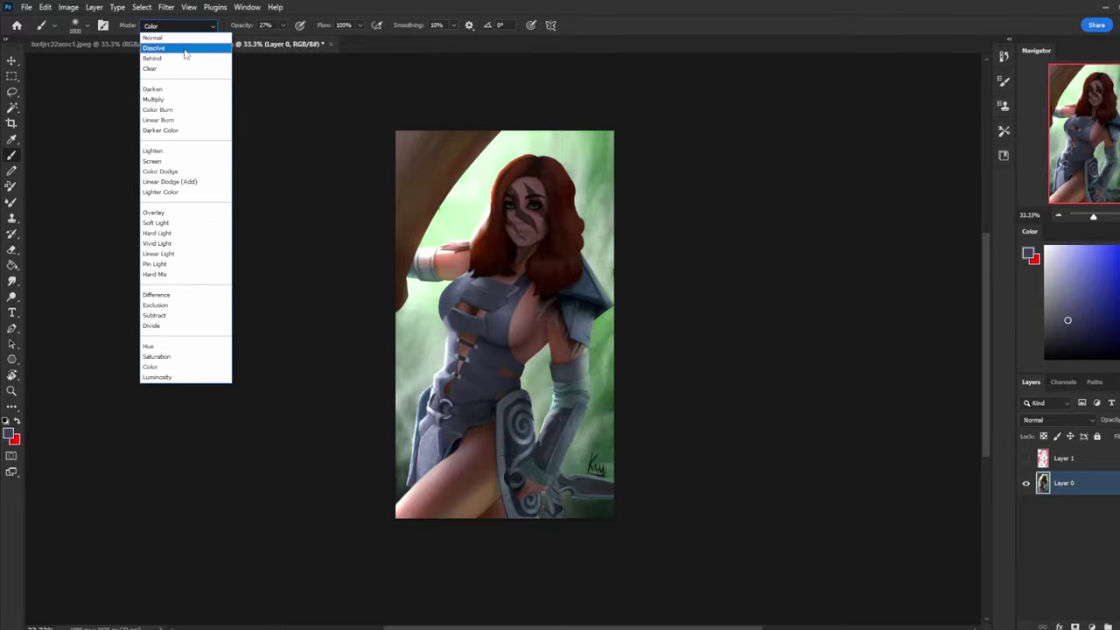
click(178, 90)
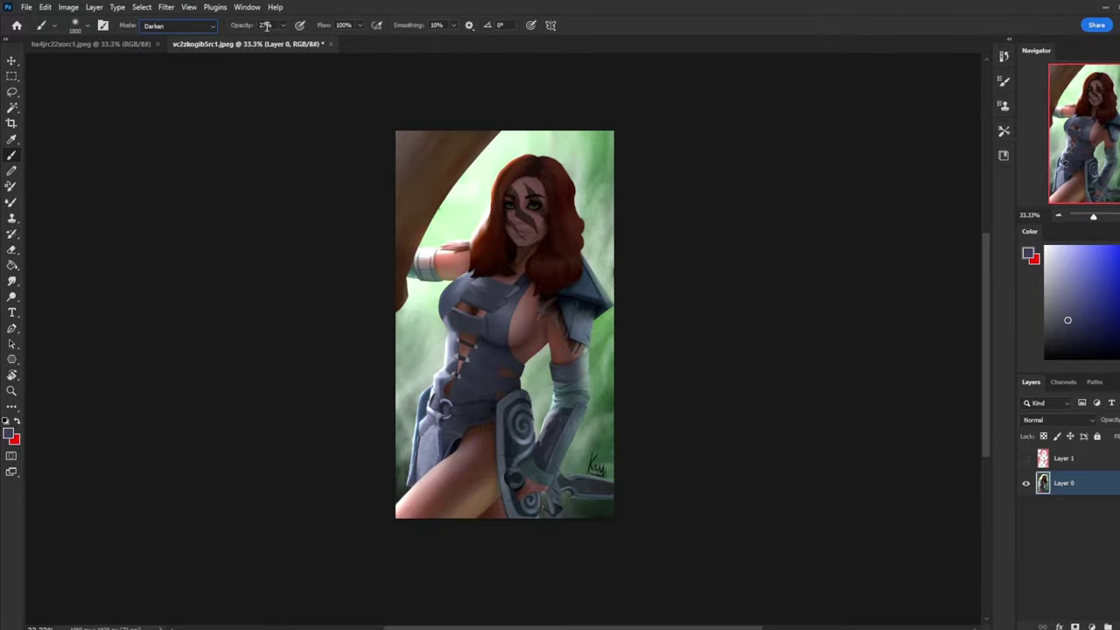
click(281, 24)
click(303, 42)
key(bracketleft)
drag(403, 188, 446, 160)
key(ctrl+minus)
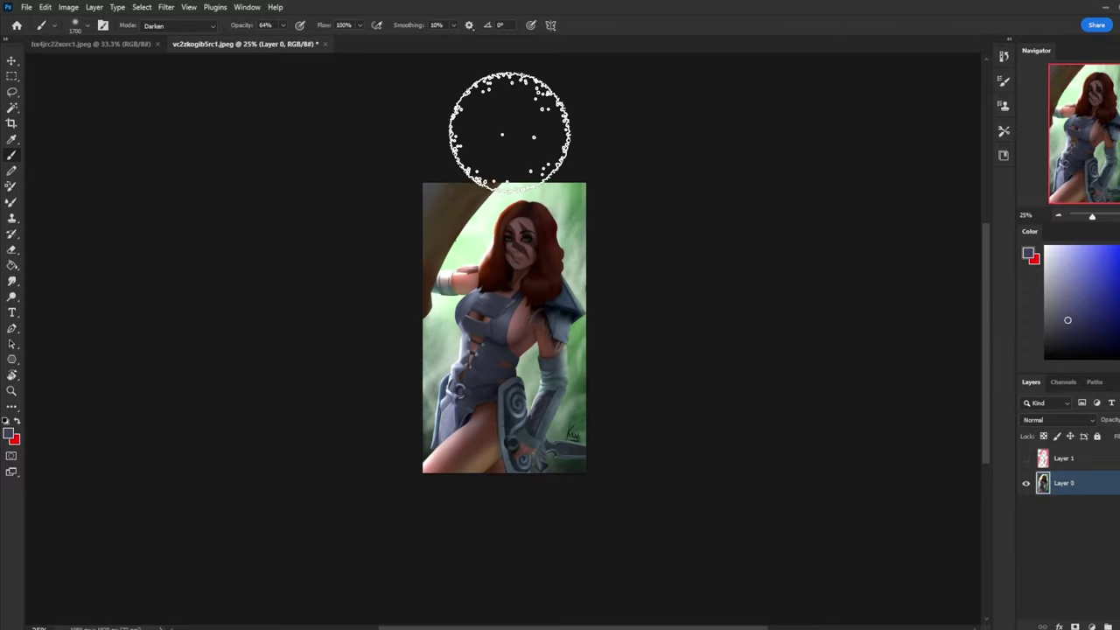
- Deepen the branch's shadow with near-black paint in Darken mode at 11% opacity
drag(1093, 335, 1092, 354)
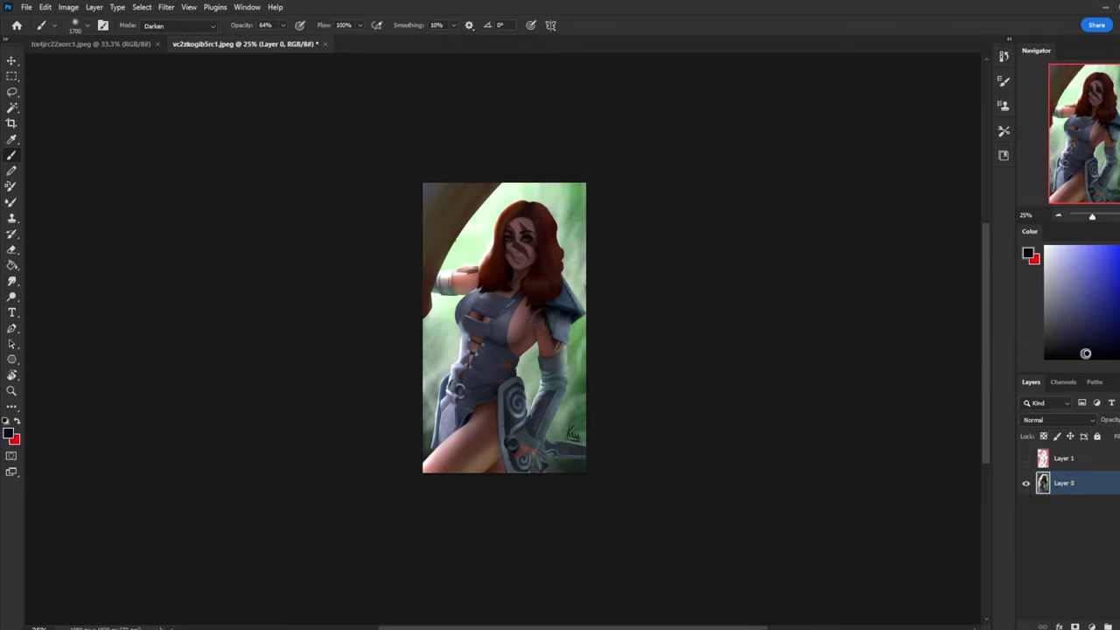
click(284, 25)
drag(442, 153, 495, 155)
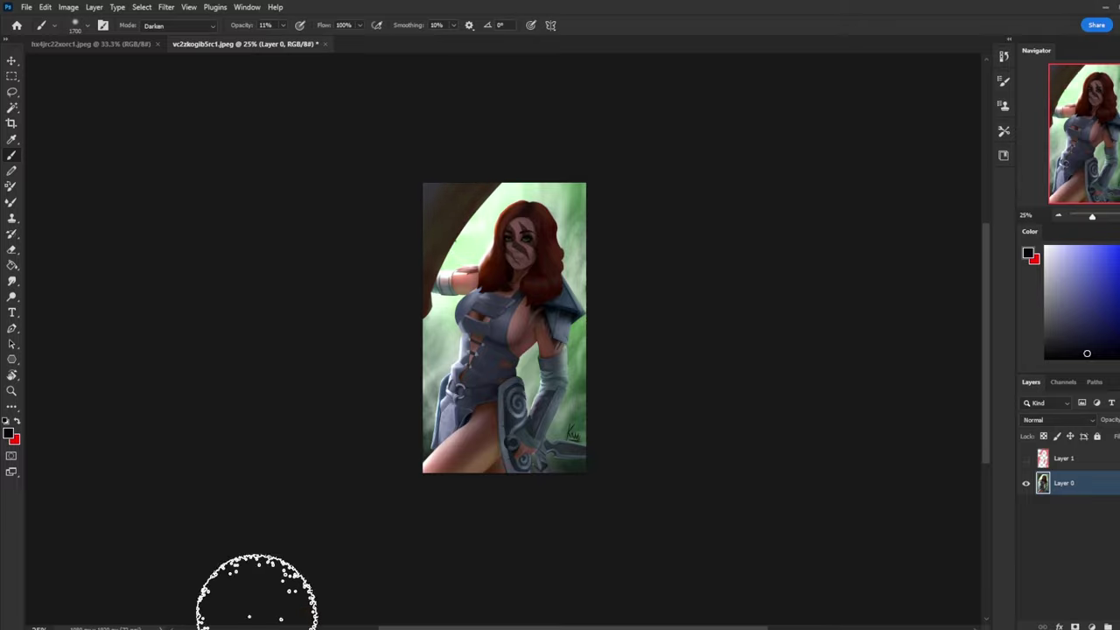
- Tint the branch with dark brown sampled from its lower end, in Color mode at 11% opacity, reducing the brush to size 800
alt+click(425, 320)
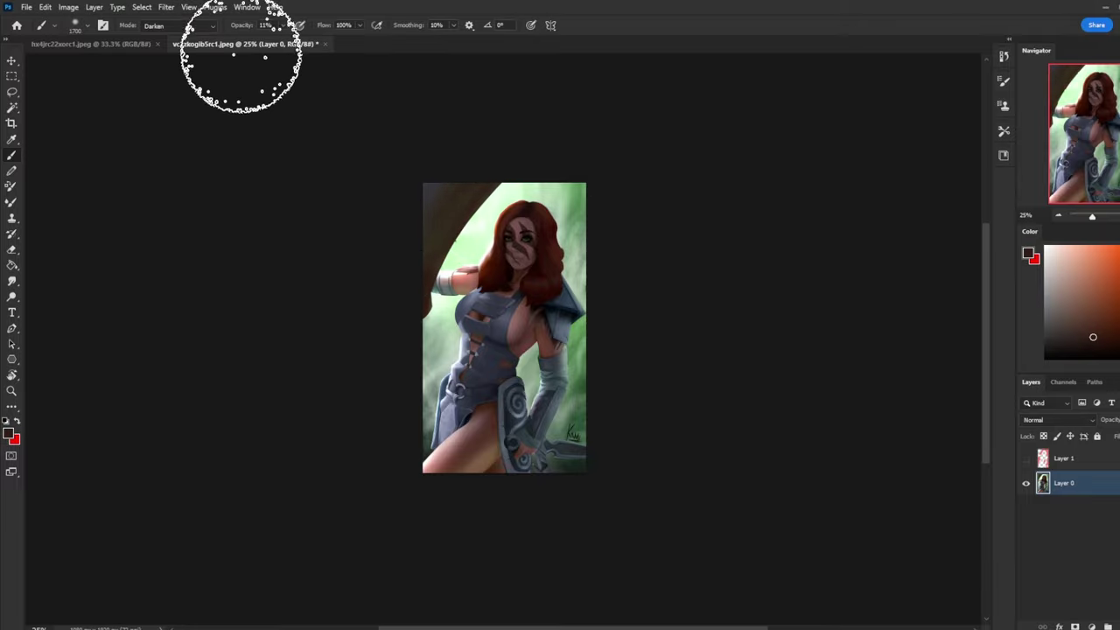
click(179, 25)
click(187, 367)
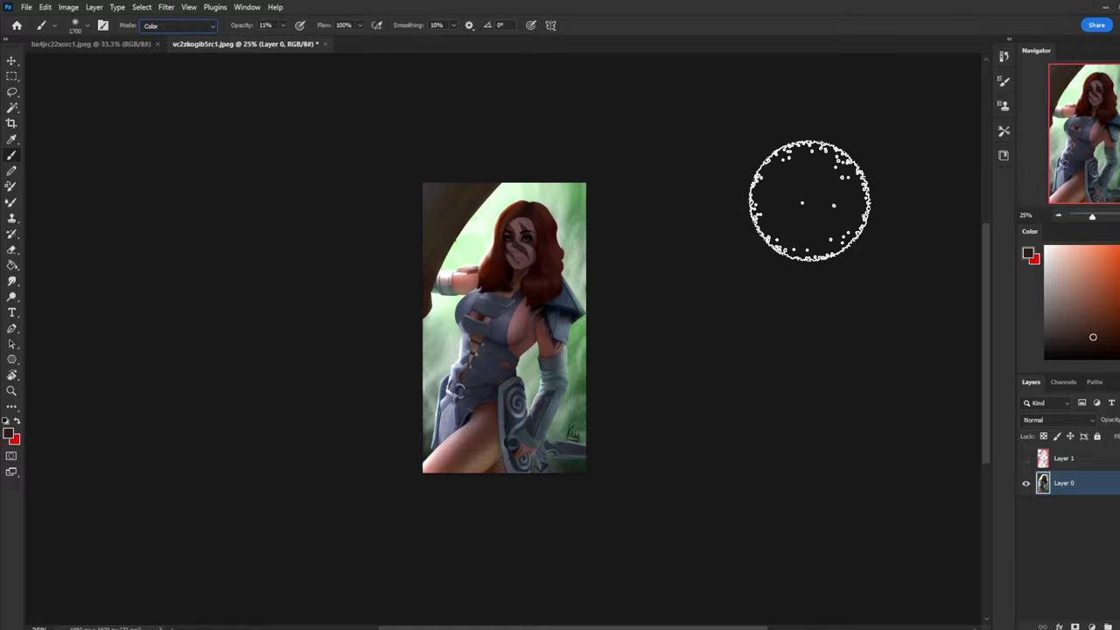
key(bracketleft)
key(bracketleft)
key(bracketleft)
key(bracketleft)
key(bracketleft)
key(bracketleft)
key(bracketleft)
key(bracketleft)
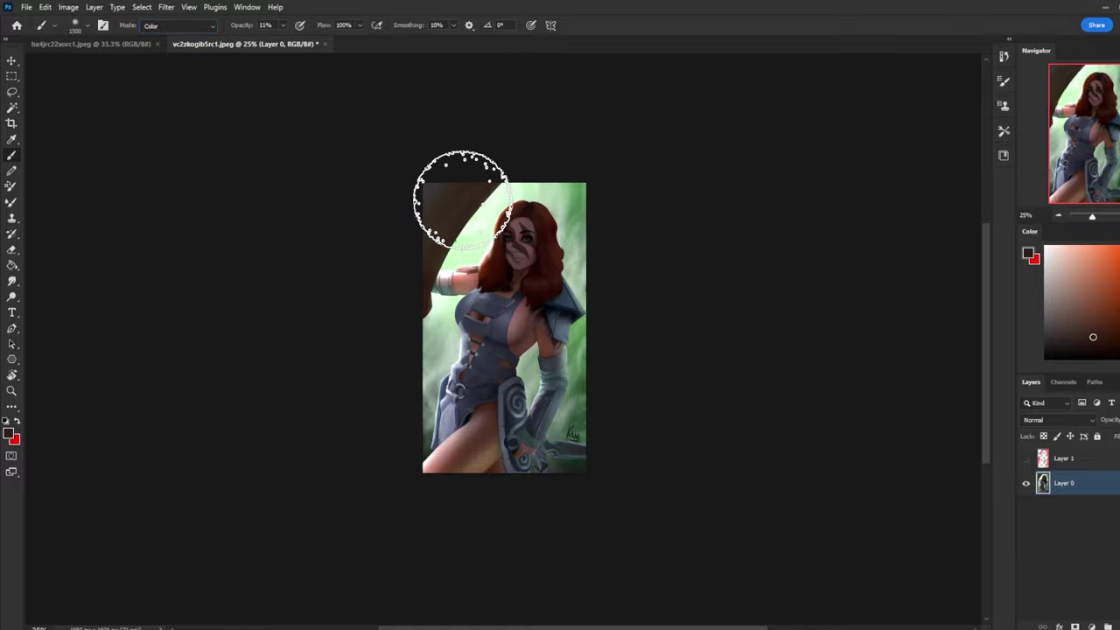
key(bracketleft)
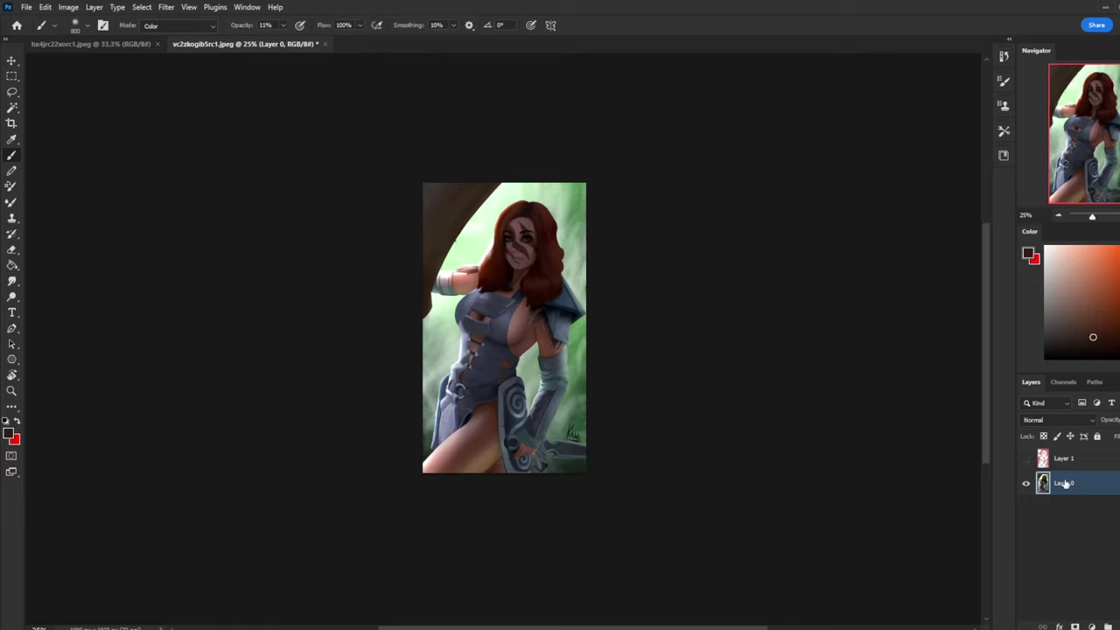
- Copy the whole darkened Layer 0 and roll the history back to the Layer Visibility state before the branch was selected and shaded
ctrl+click(1035, 485)
click(1004, 56)
click(910, 264)
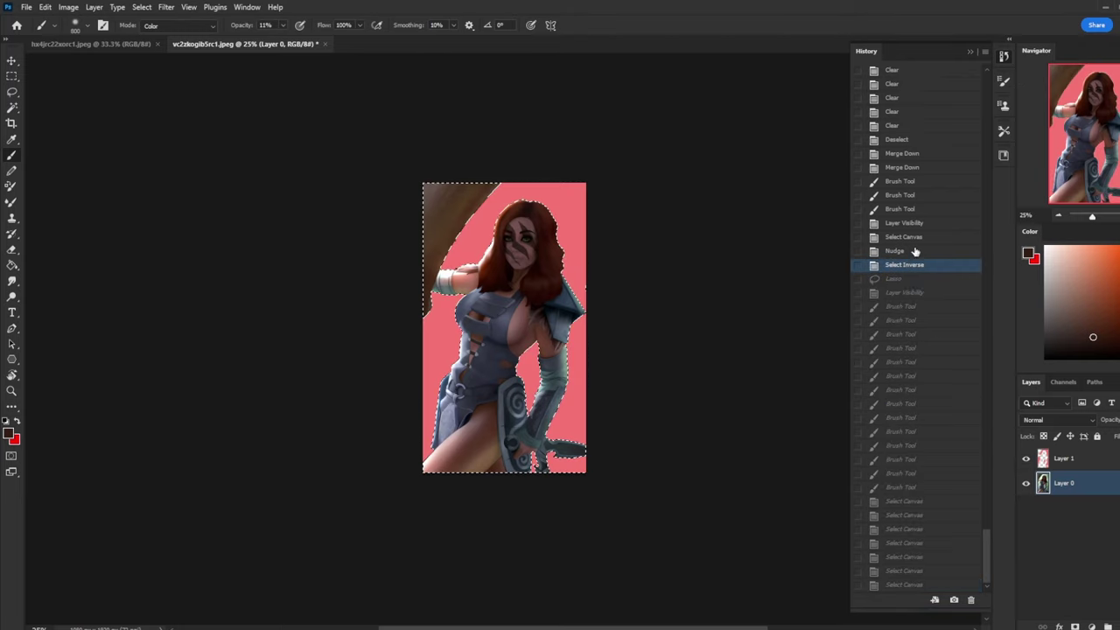
click(910, 250)
click(915, 236)
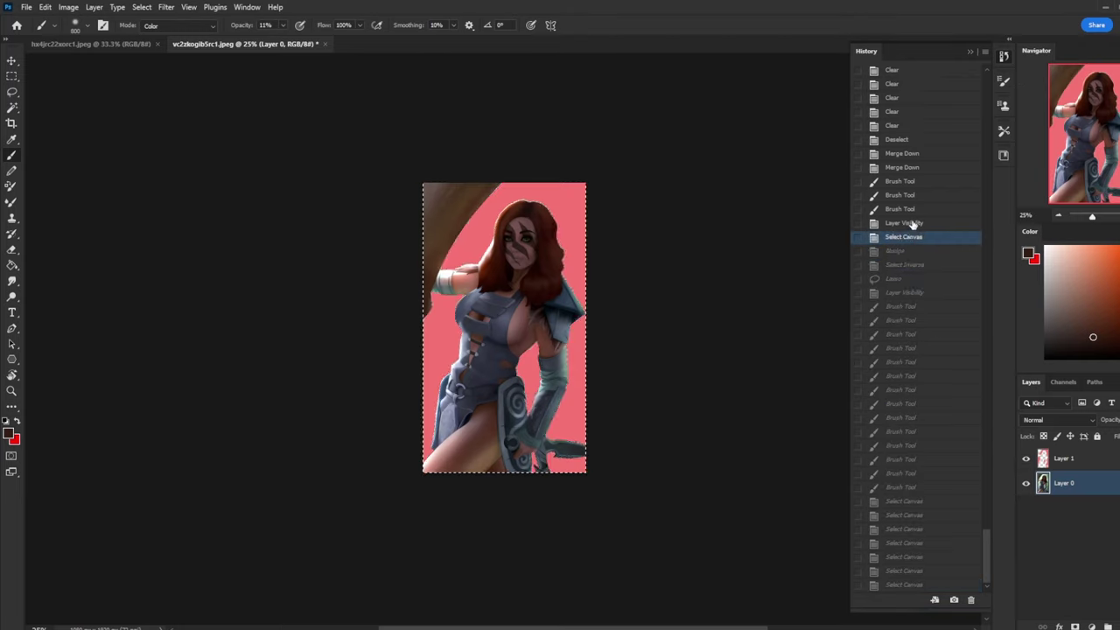
click(916, 222)
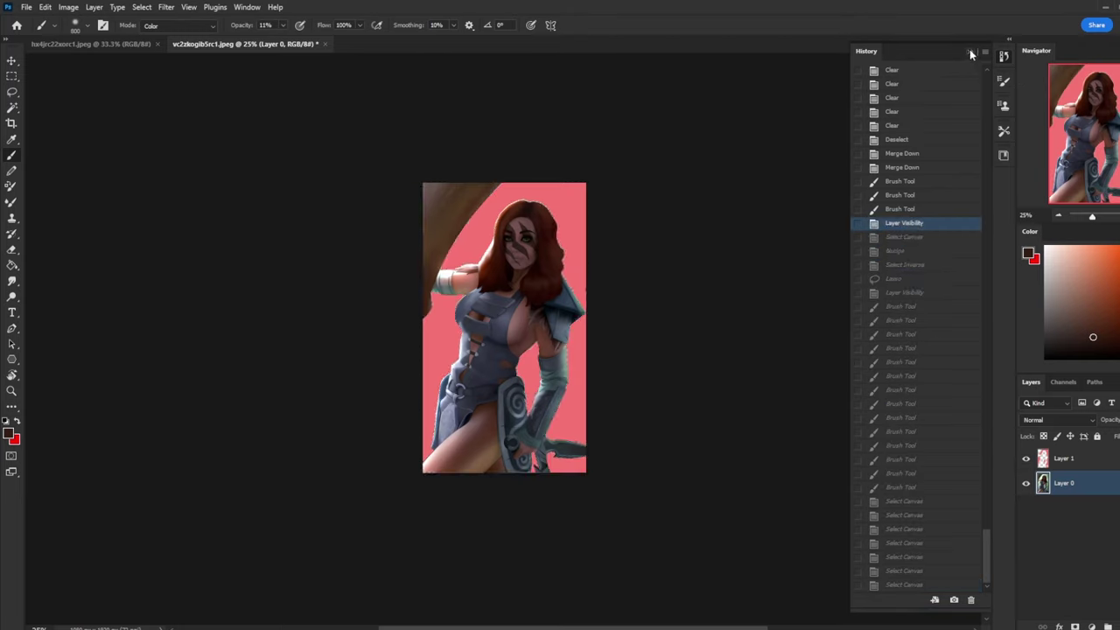
click(970, 54)
- Paste the darkened copy as a new layer above Layer 0, hide Layer 1, and erase the copy along the branch's lit edge at 31% opacity
key(ctrl+j)
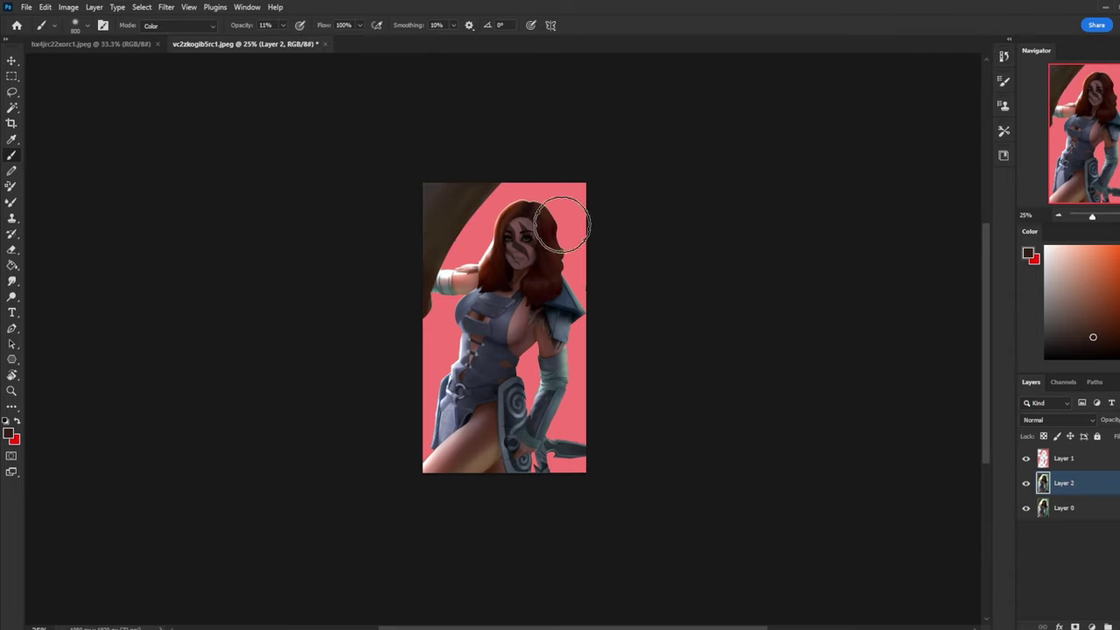
key(e)
click(1027, 459)
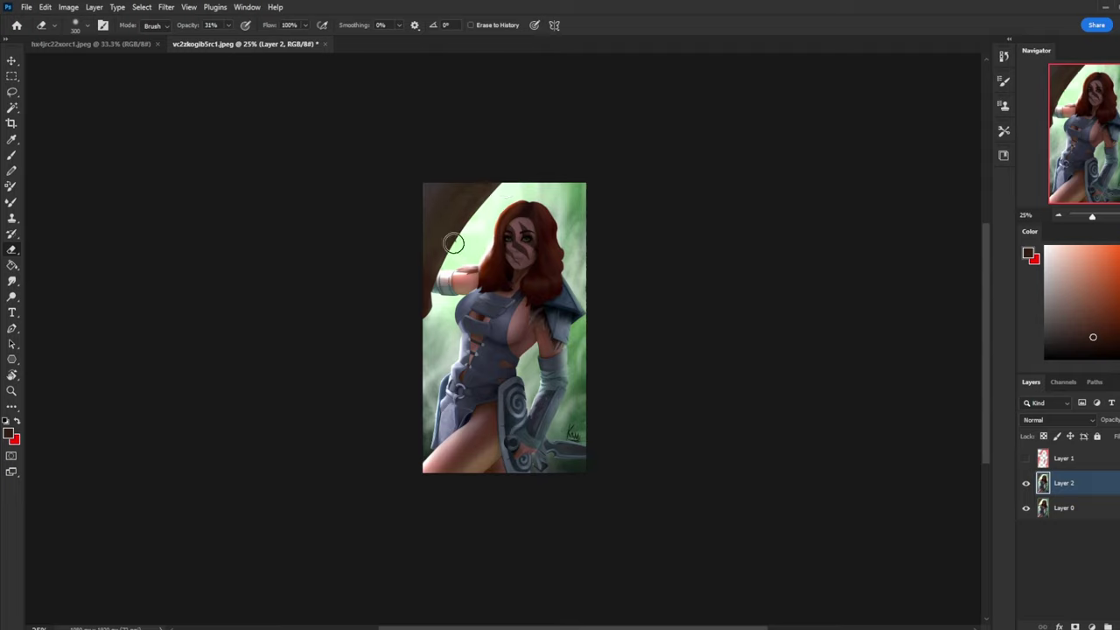
key(bracketright)
- Compare the branch with and without Layer 2, and merge Layer 2 down into Layer 0
click(1027, 486)
click(1027, 485)
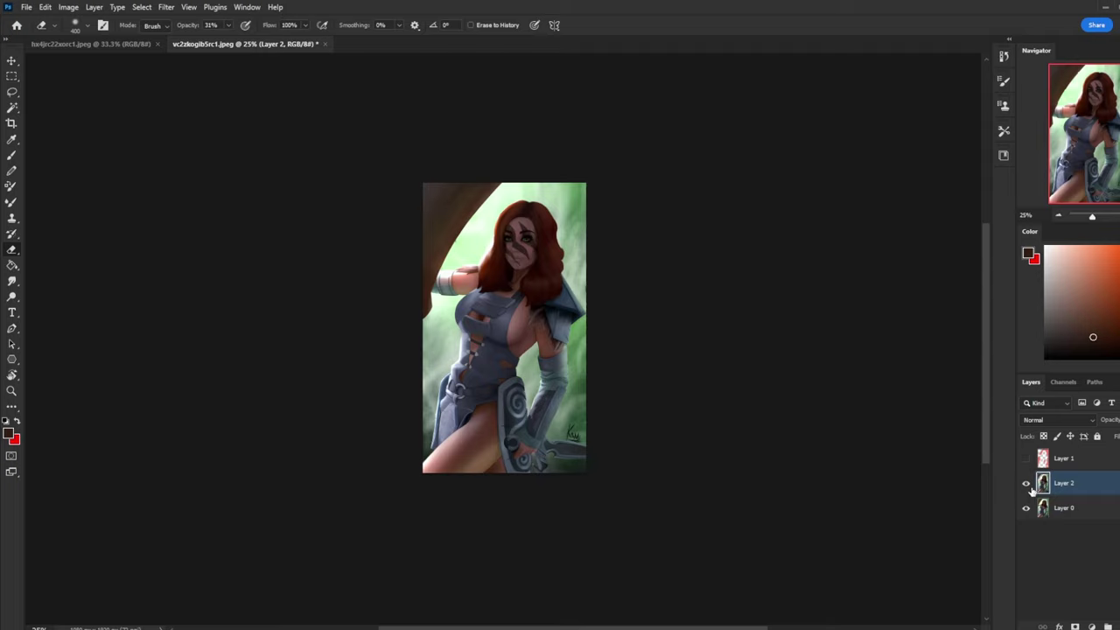
right_click(1082, 492)
click(1063, 243)
- Open Layer 0 in the Liquify filter and reshape the right-hand eye using a warp brush of size 80
key(z)
mouse_move(460, 191)
mouse_down()
mouse_move(531, 231)
mouse_move(588, 289)
mouse_up()
drag(652, 314, 642, 264)
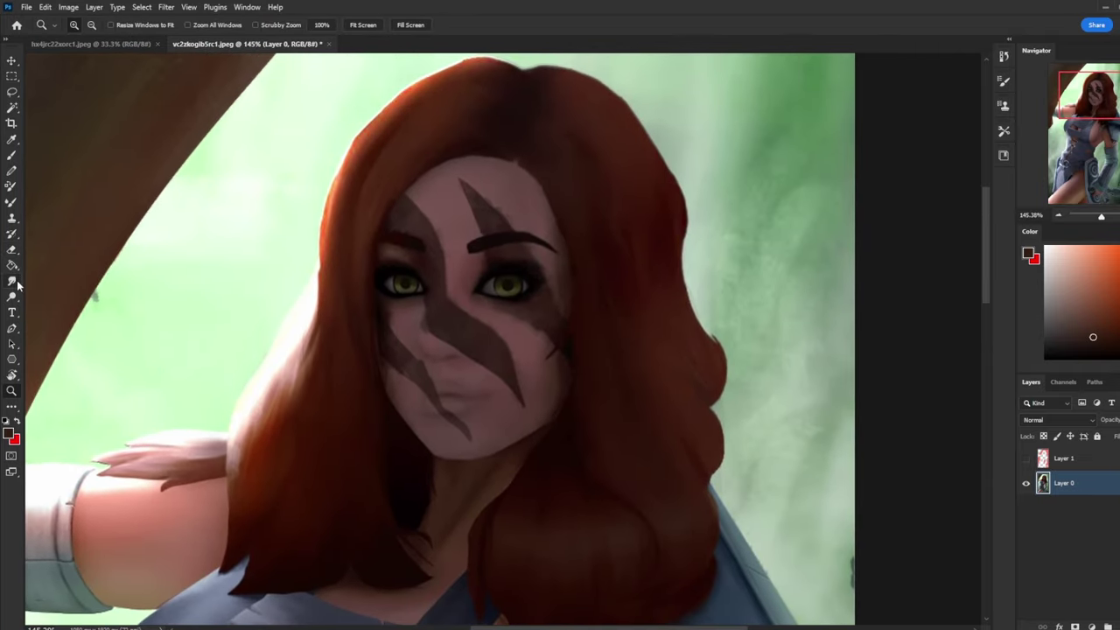
key(b)
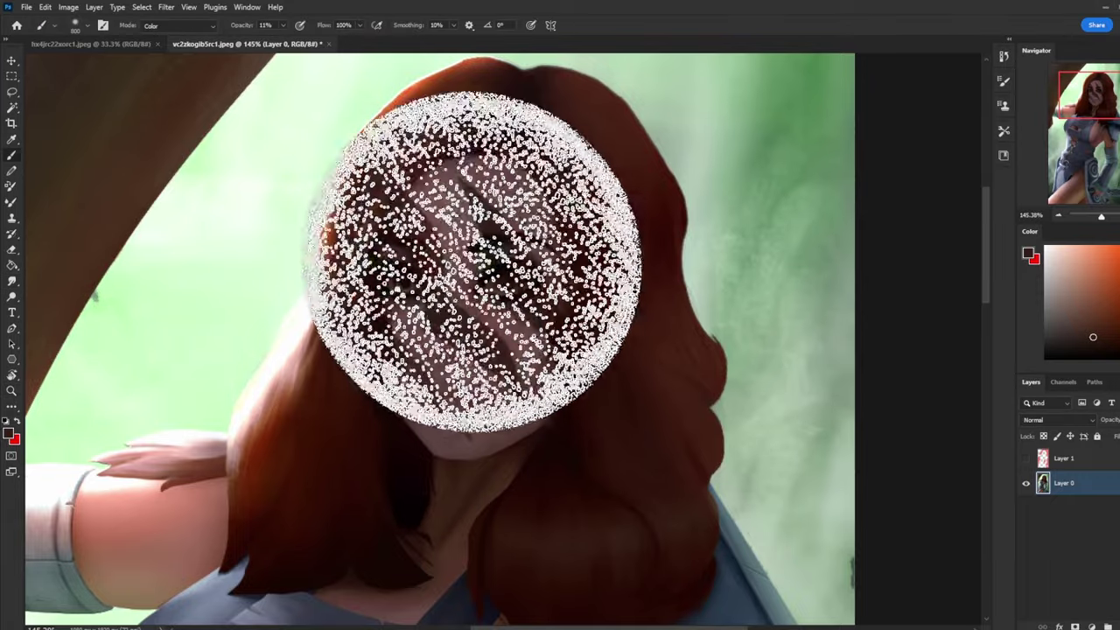
click(165, 7)
click(209, 133)
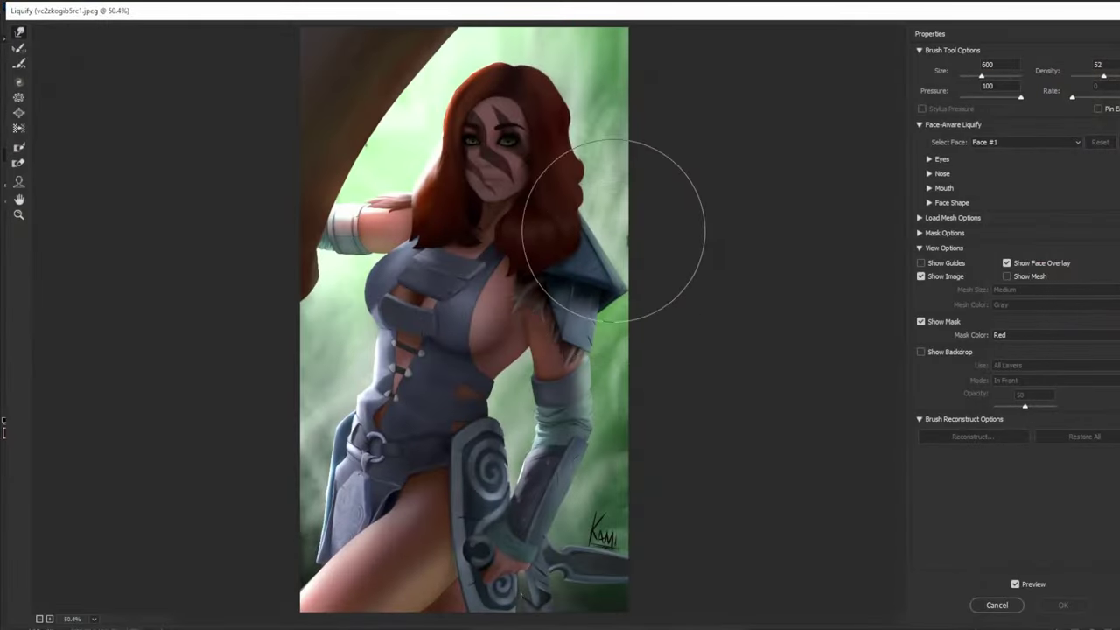
key(bracketleft)
key(bracketleft)
key(bracketleft)
key(bracketleft)
key(bracketleft)
key(bracketleft)
key(bracketleft)
key(bracketleft)
key(bracketleft)
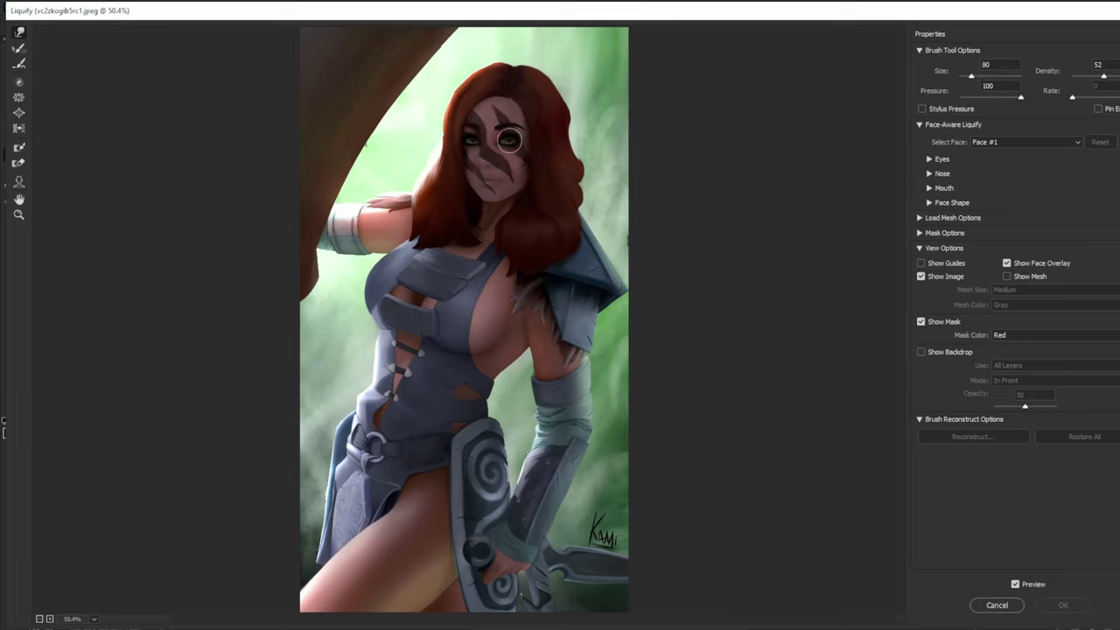
drag(510, 140, 512, 146)
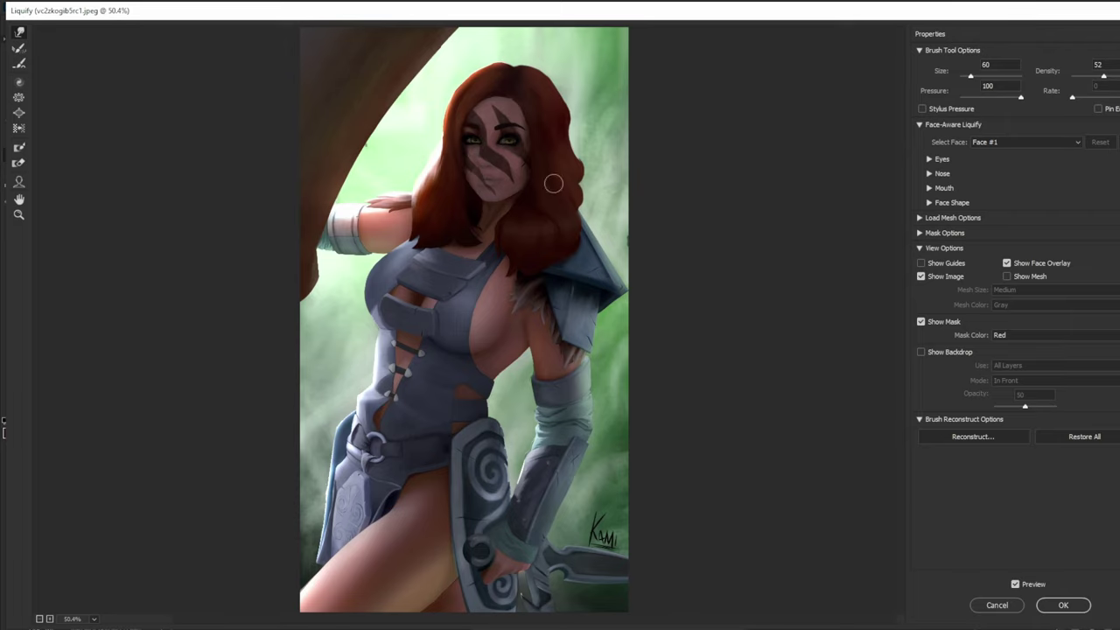
- Refine both eyes up close with Forward Warp and apply the Liquify changes
key(z)
drag(421, 88, 561, 203)
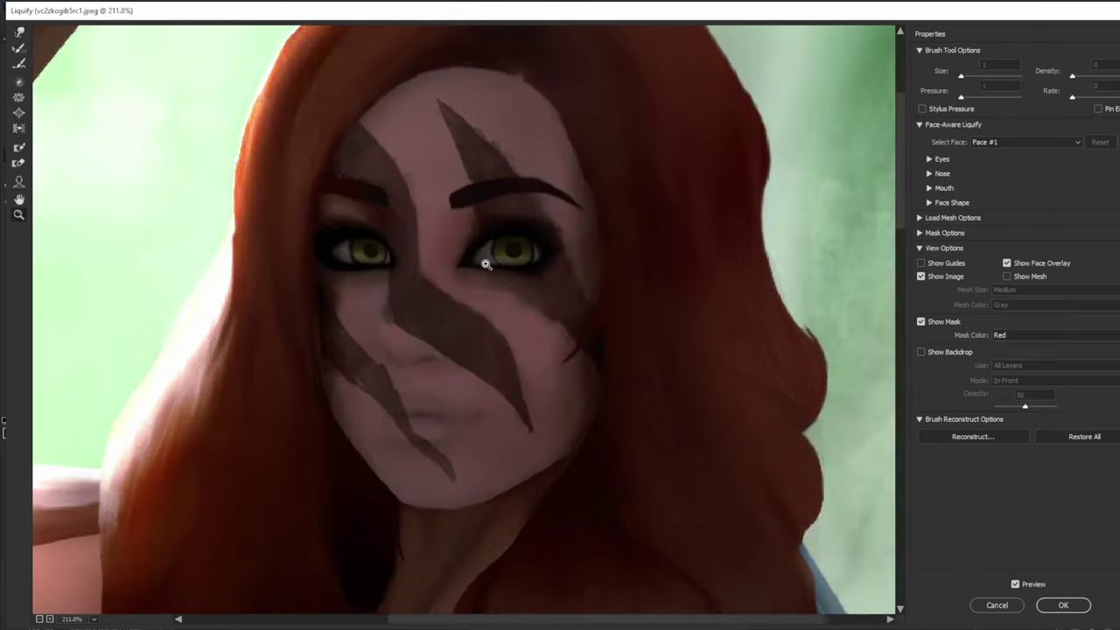
click(19, 31)
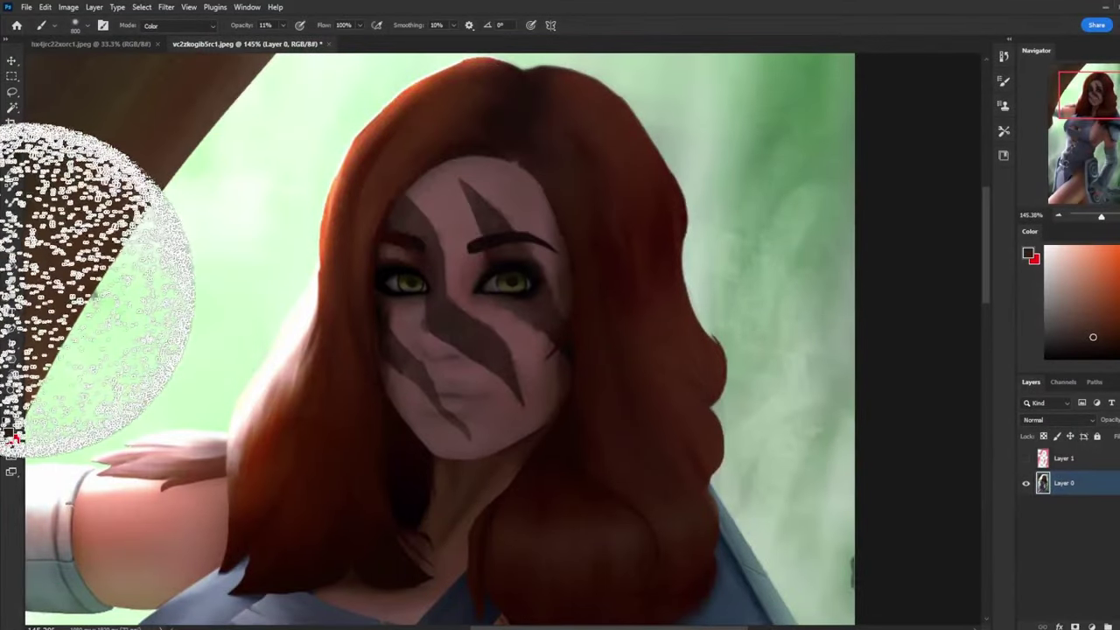
- Soften the right-hand eyebrow with Smudge at 14% strength and touch up the brows using a small Color-mode brush at 11% opacity
click(12, 281)
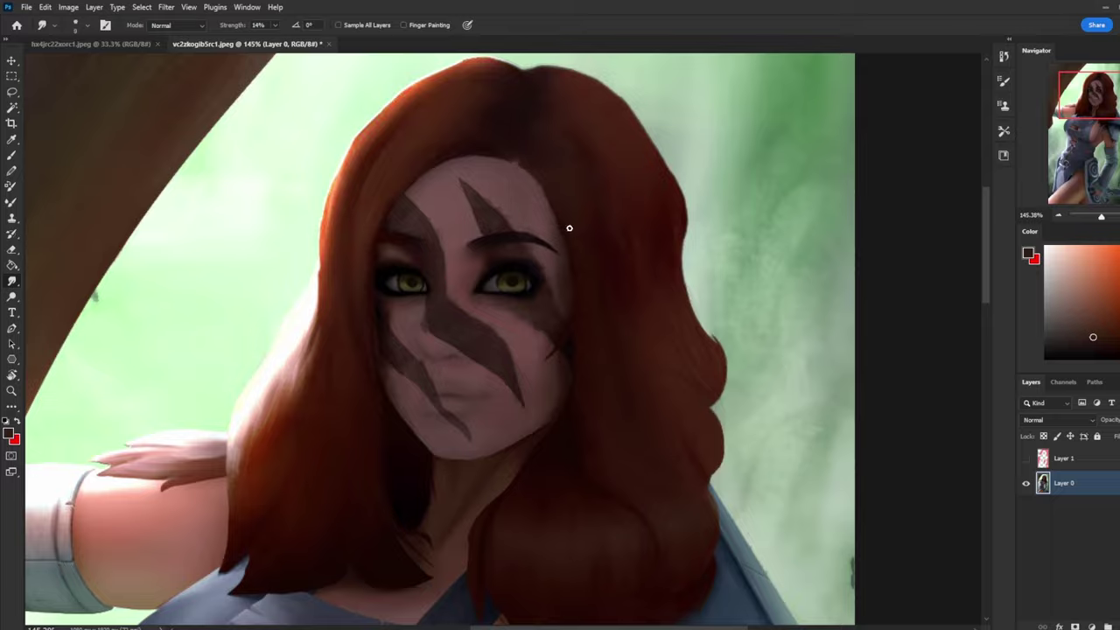
key(b)
alt+click(496, 220)
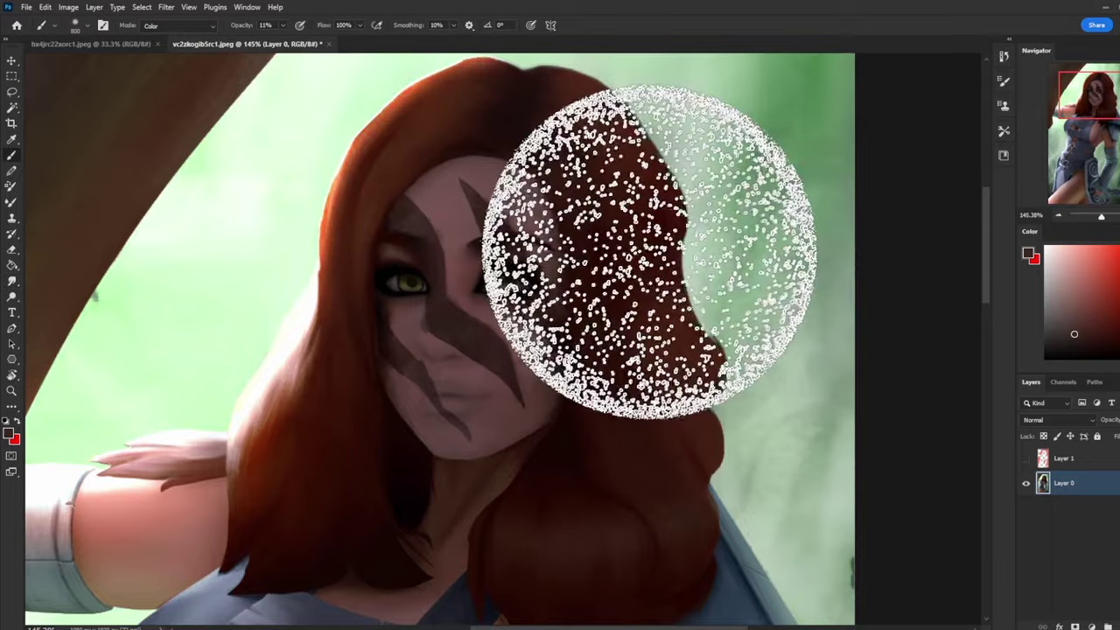
key(bracketleft)
key(bracketleft)
key(bracketleft)
key(bracketleft)
key(bracketleft)
key(bracketleft)
key(bracketleft)
key(bracketleft)
key(bracketleft)
key(bracketleft)
key(bracketleft)
key(bracketleft)
key(bracketleft)
key(bracketleft)
key(bracketleft)
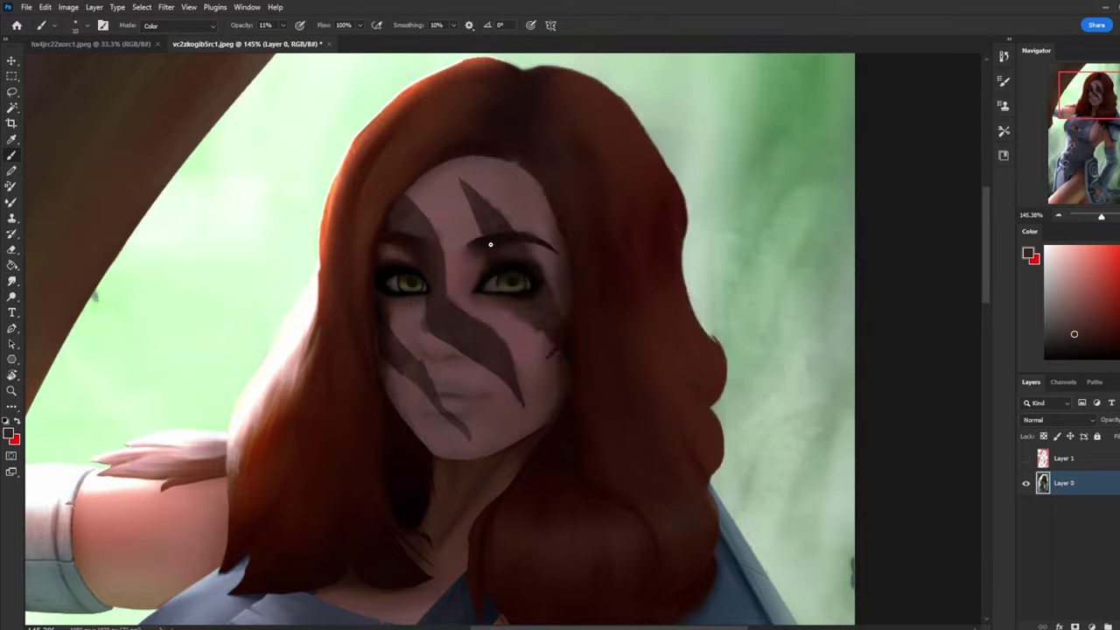
alt+click(549, 239)
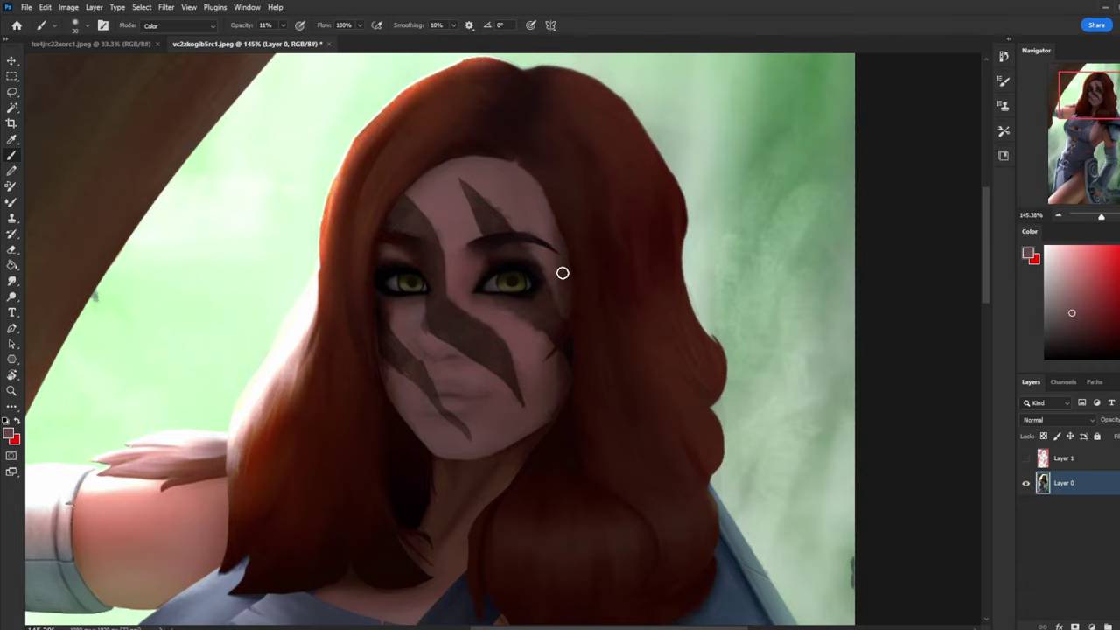
- Set up a 30 px Istebrak sketching brush in Normal mode at 100% opacity, with skin tone sampled beside the right-hand eyebrow
click(180, 26)
click(157, 32)
alt+click(544, 253)
right_click(606, 279)
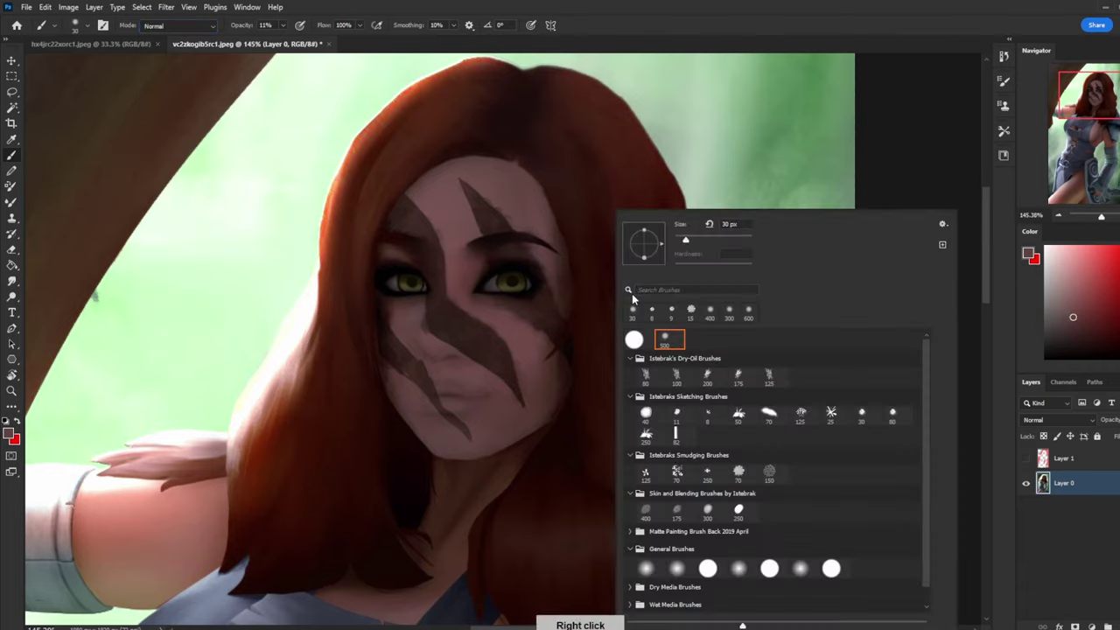
click(862, 414)
click(900, 143)
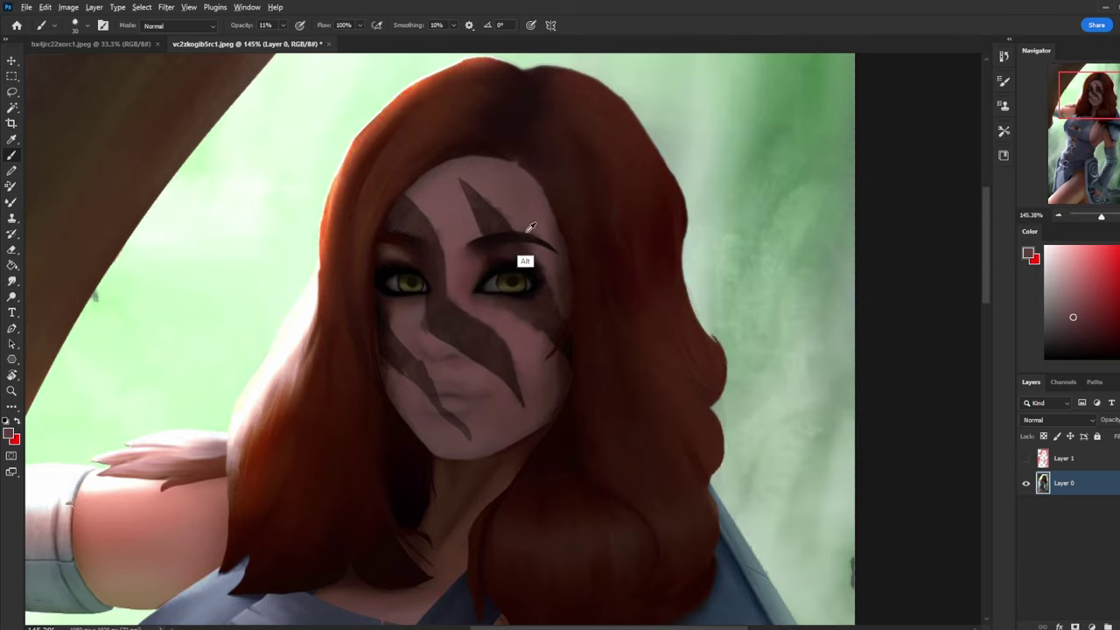
alt+click(538, 243)
drag(282, 26, 354, 39)
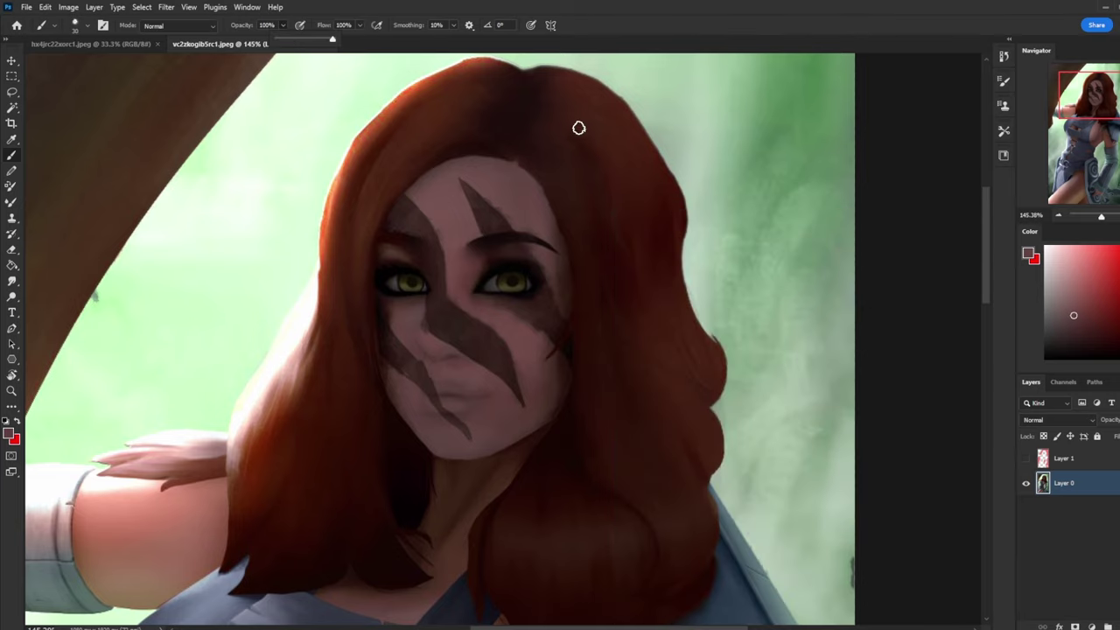
- Repaint the right-hand eyebrow's outer end as a straighter, upswept tip with a smaller brush, and blend it with Smudge at 14% strength
key(bracketleft)
key(bracketleft)
key(bracketleft)
alt+click(555, 251)
alt+click(538, 237)
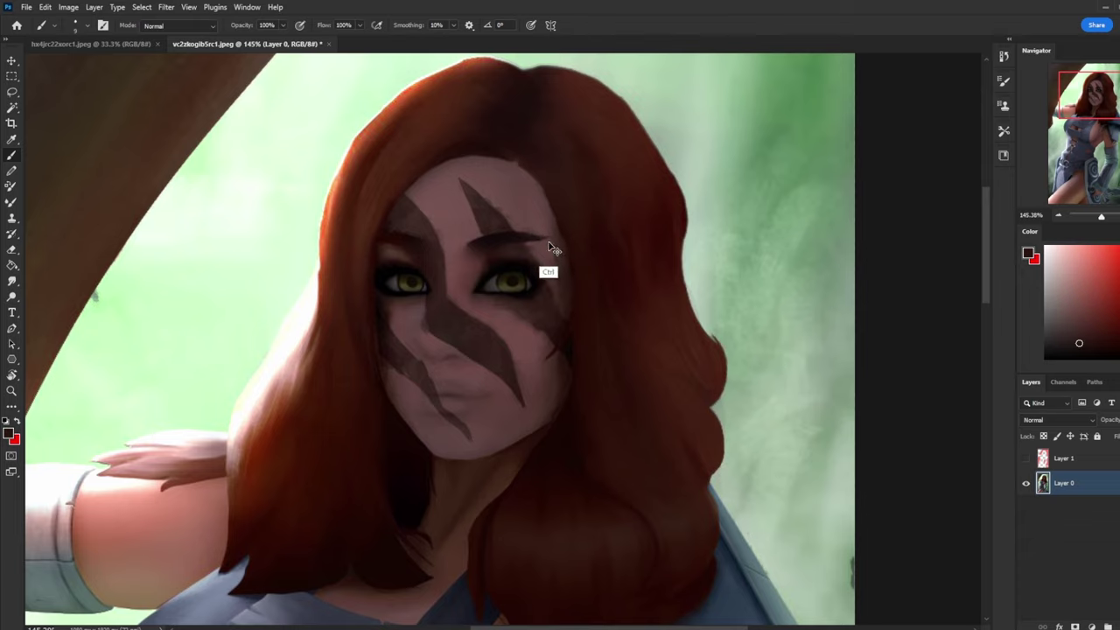
alt+click(510, 233)
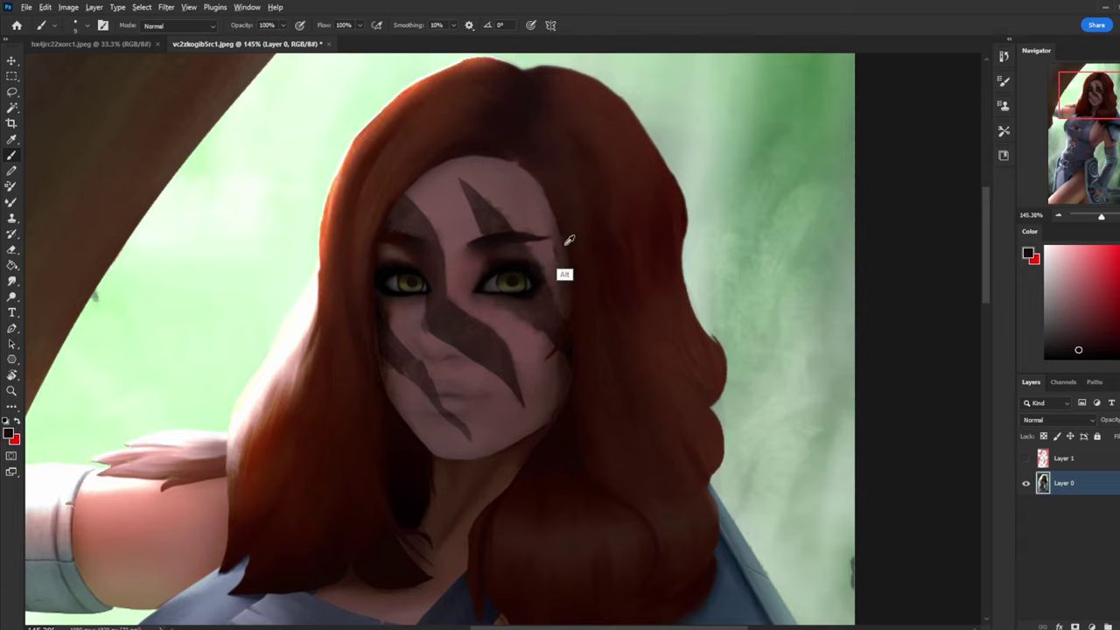
alt+click(557, 245)
alt+click(548, 253)
alt+click(505, 233)
click(11, 282)
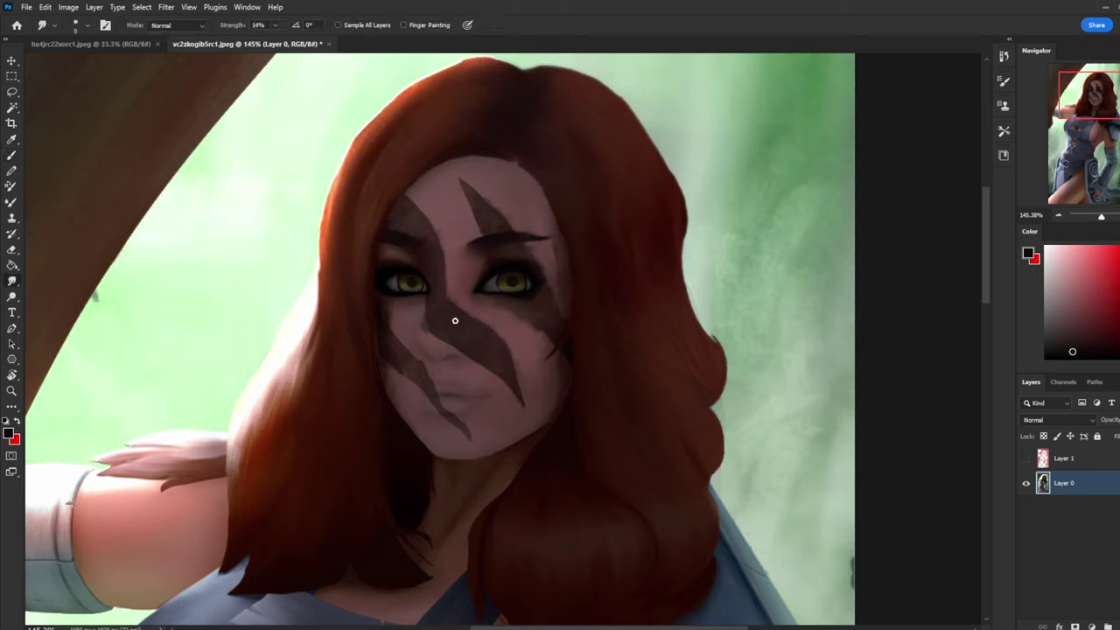
- Paint dark accents under the nose and along the line between the lips
key(b)
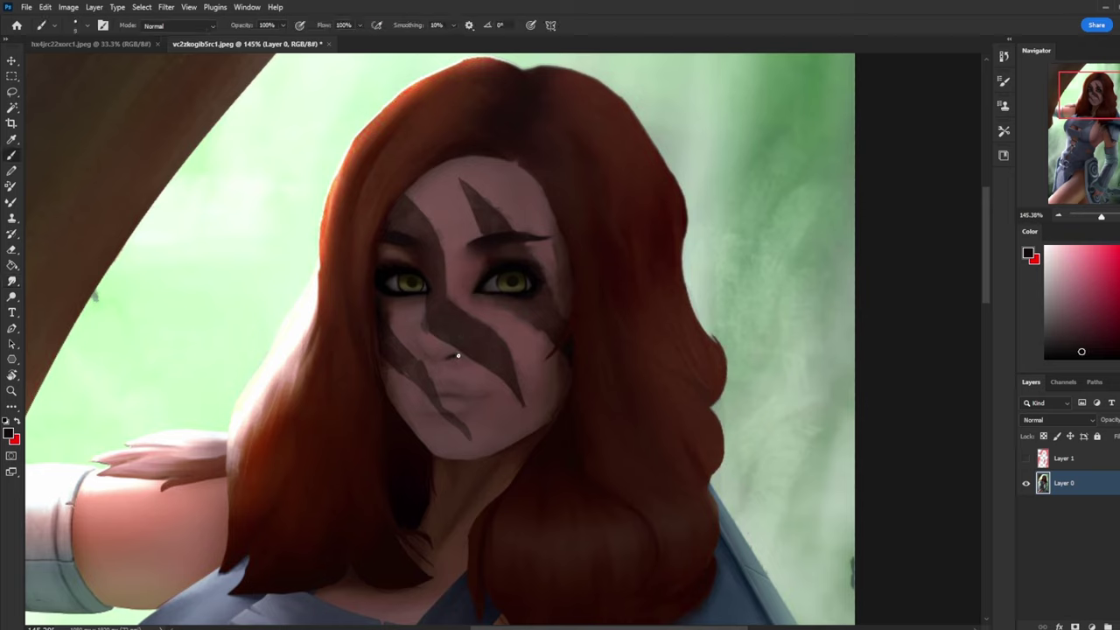
click(281, 29)
click(459, 355)
alt+click(454, 383)
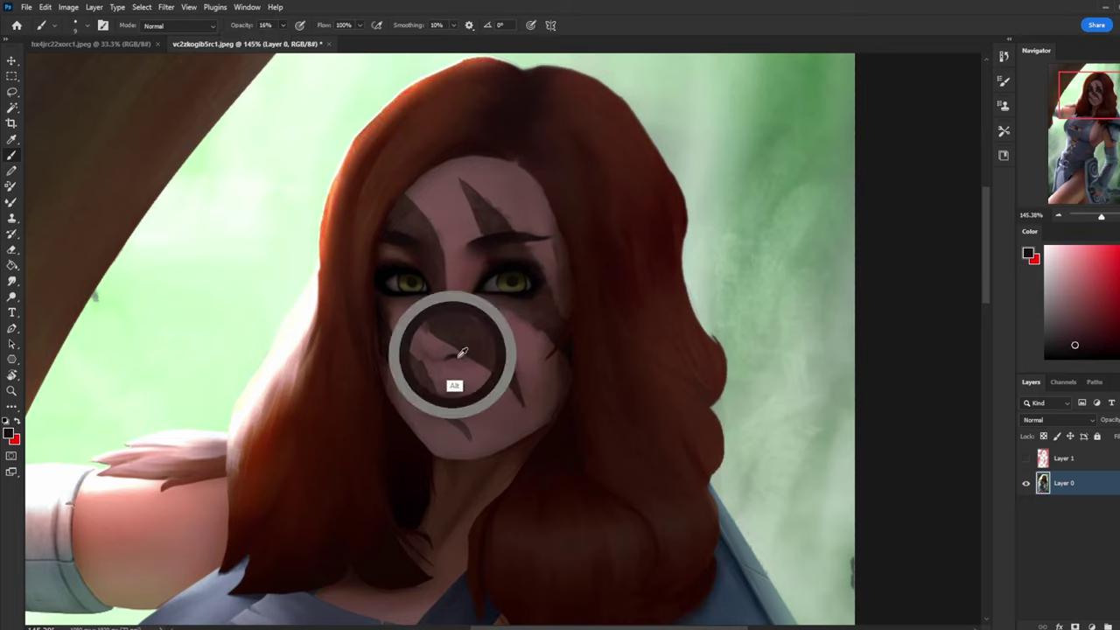
- Shade beneath the lower lip and at the mouth corner in Darken mode at 52% opacity, and blend with Smudge
click(283, 25)
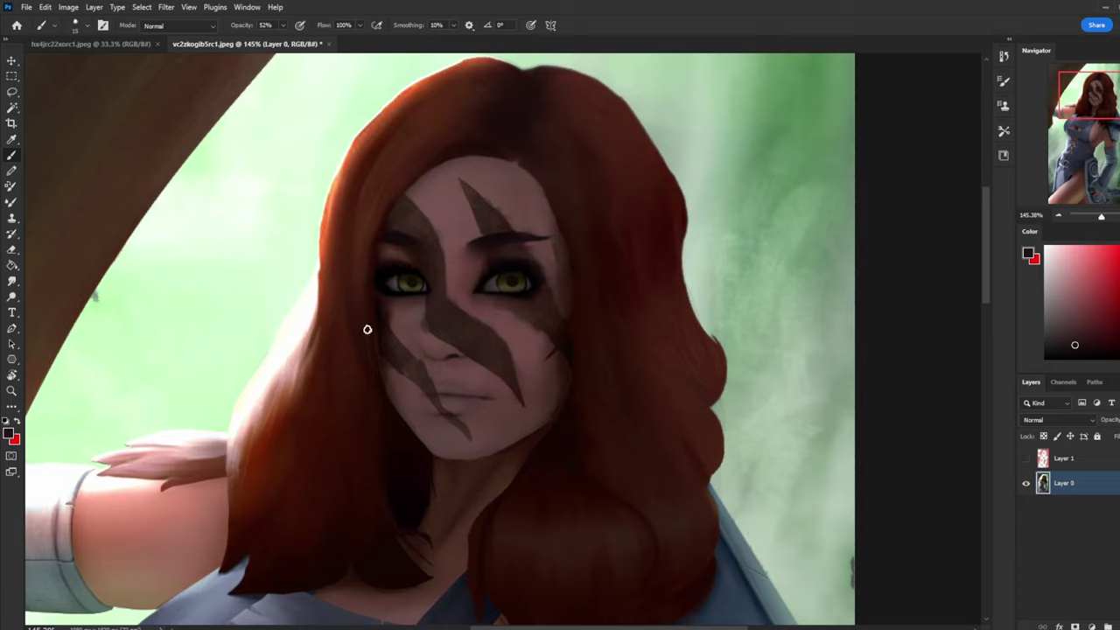
click(182, 26)
click(162, 91)
drag(470, 424, 463, 418)
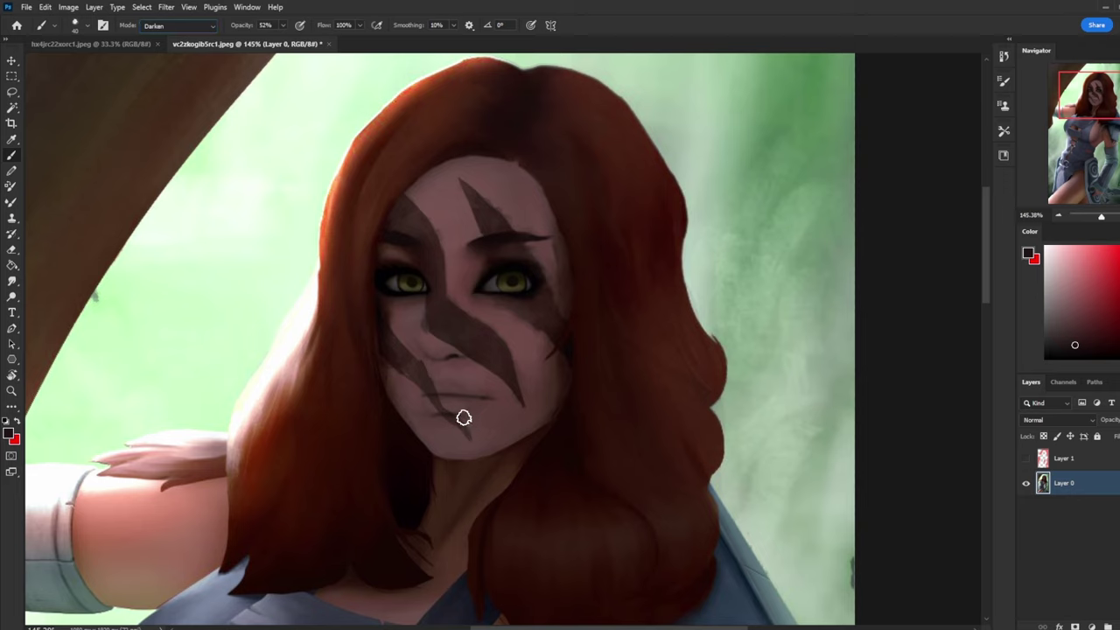
alt+click(568, 379)
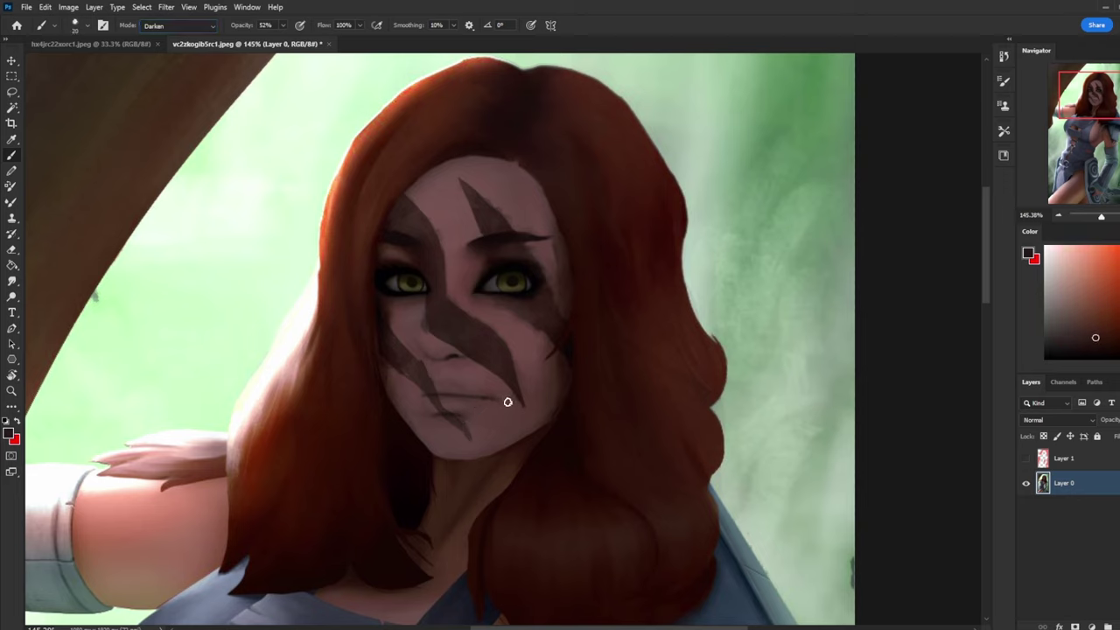
key(bracketright)
click(11, 281)
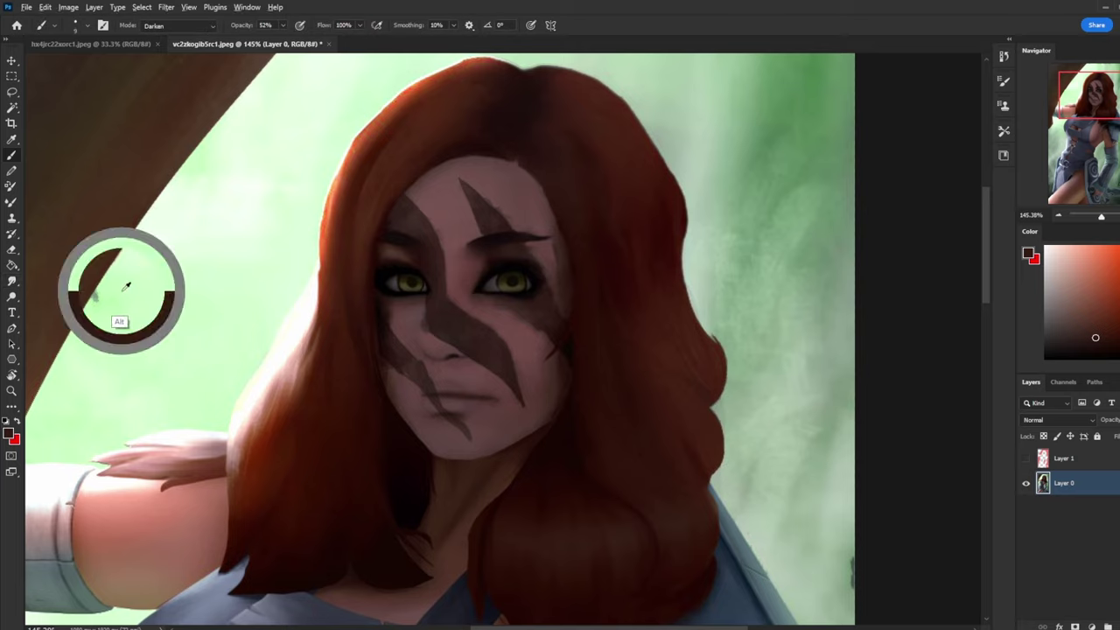
- Paint out the stray mark beside the branch with sampled background green in Normal mode at 100% opacity
key(b)
alt+click(120, 289)
click(198, 27)
click(159, 28)
click(106, 293)
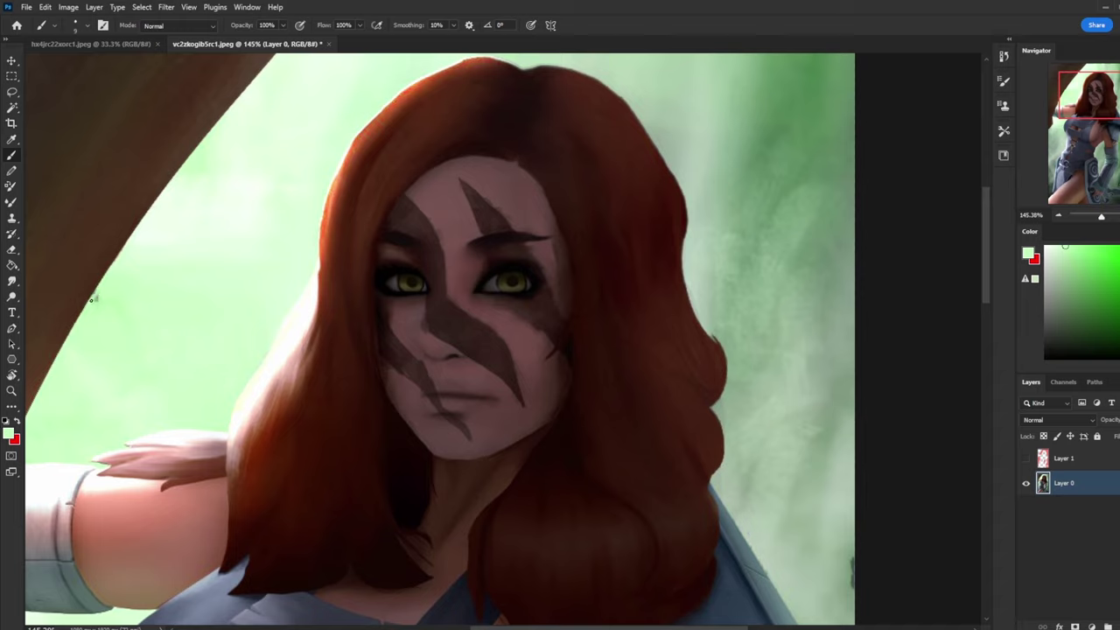
- Choose Istebrak's 100 px dry-oil brush, reduce it to 20 px, and paint a light skin-toned highlight between the nose and upper lip
alt+click(485, 398)
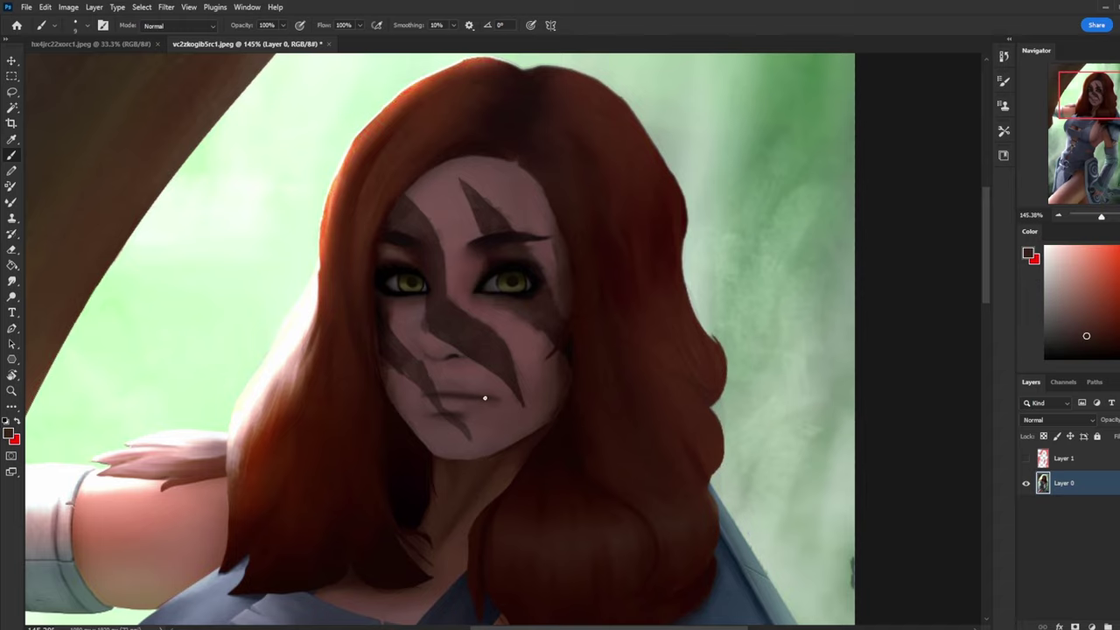
right_click(581, 345)
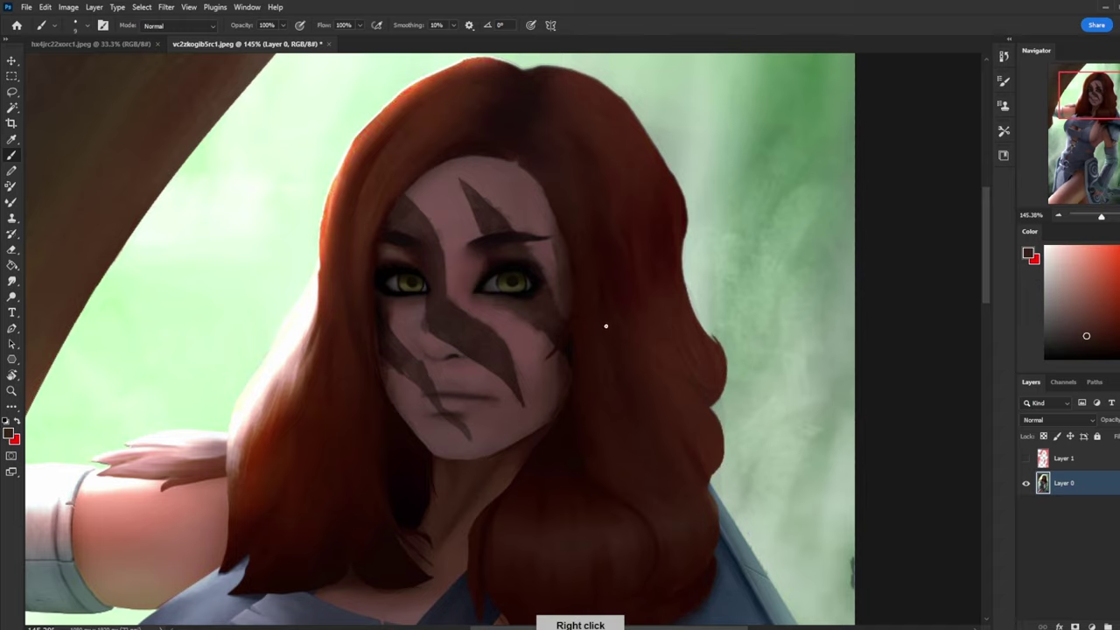
right_click(605, 325)
click(919, 129)
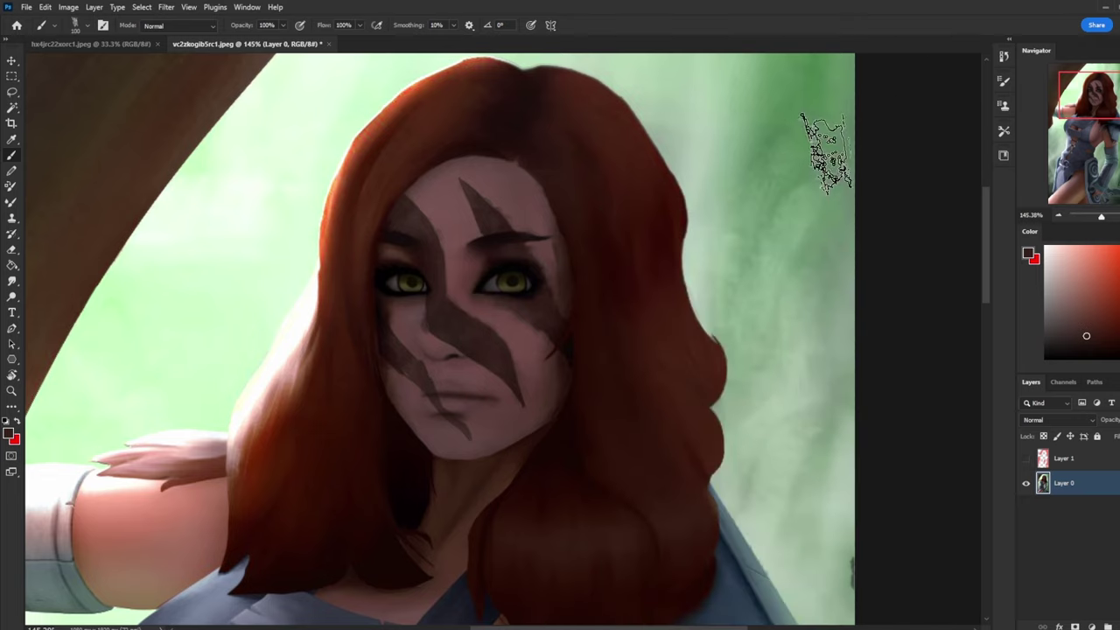
alt+click(469, 370)
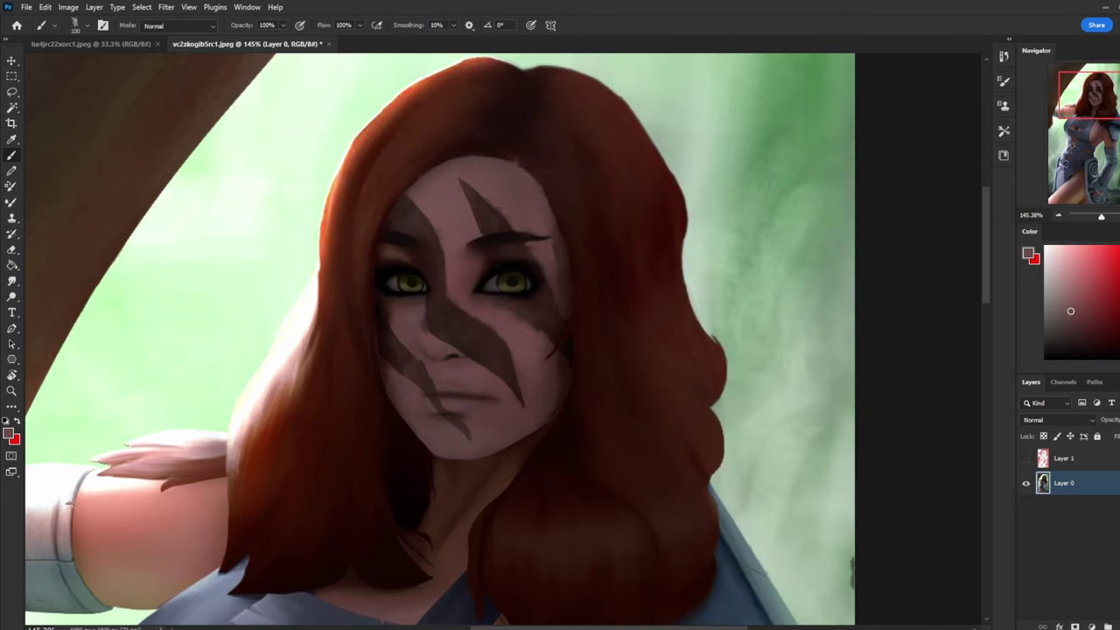
click(1067, 278)
click(1119, 350)
key(bracketleft)
key(bracketleft)
key(bracketleft)
key(bracketleft)
key(bracketleft)
key(bracketleft)
key(bracketleft)
key(bracketleft)
key(bracketleft)
key(bracketleft)
key(bracketleft)
key(bracketleft)
click(439, 372)
- Switch to the 80 px dry-oil brush at a reduced size and add paler highlights to the face at 23% opacity
right_click(414, 188)
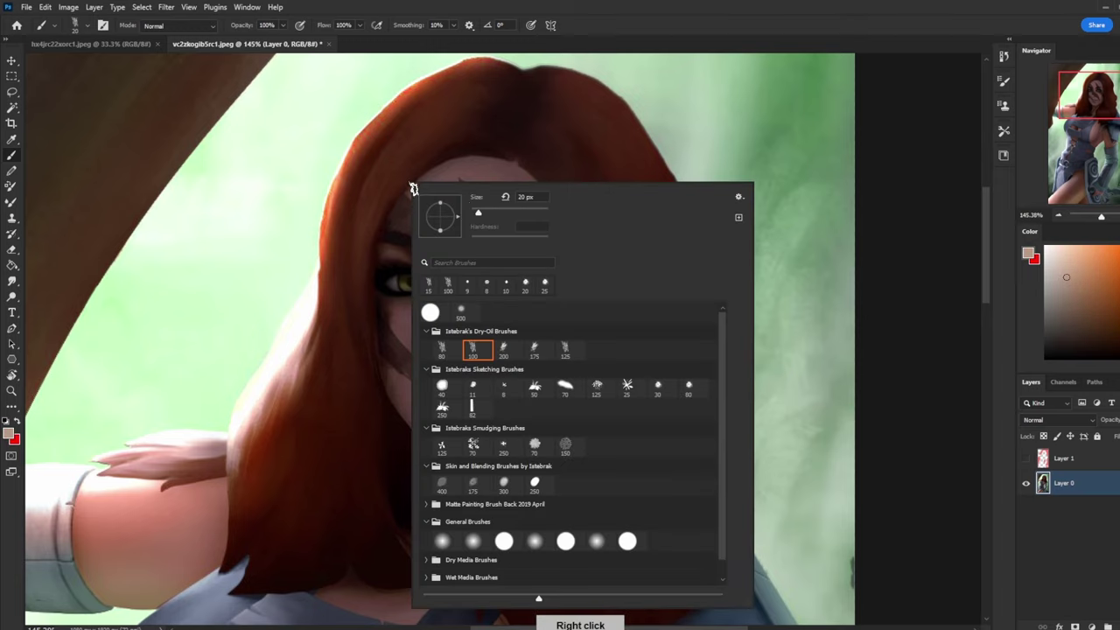
click(445, 348)
click(891, 222)
key(bracketleft)
key(bracketleft)
key(bracketleft)
key(bracketleft)
key(bracketleft)
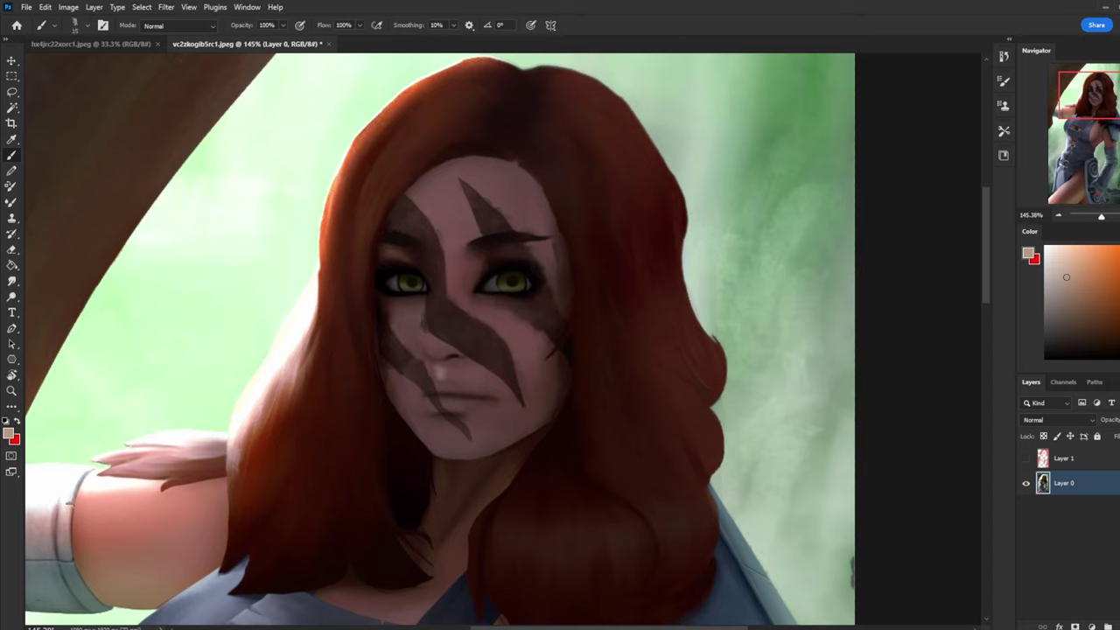
click(1060, 253)
click(284, 27)
click(241, 38)
click(441, 376)
key(ctrl+minus)
key(ctrl+minus)
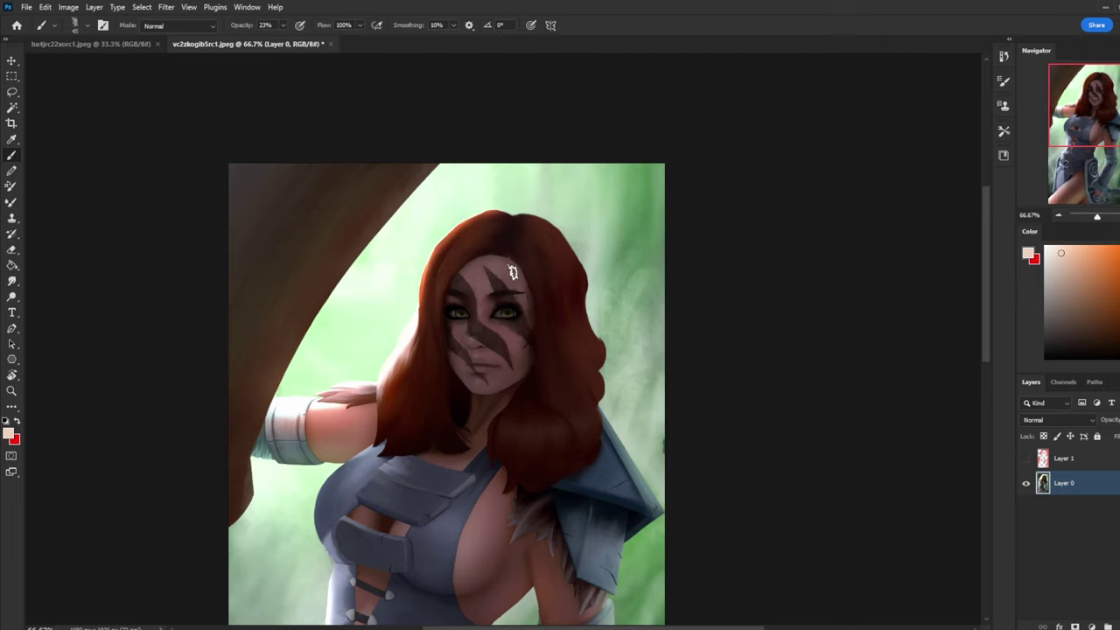
- Blend the face highlights with Smudge at 14% strength and size 20, and return to the Brush tool
click(10, 281)
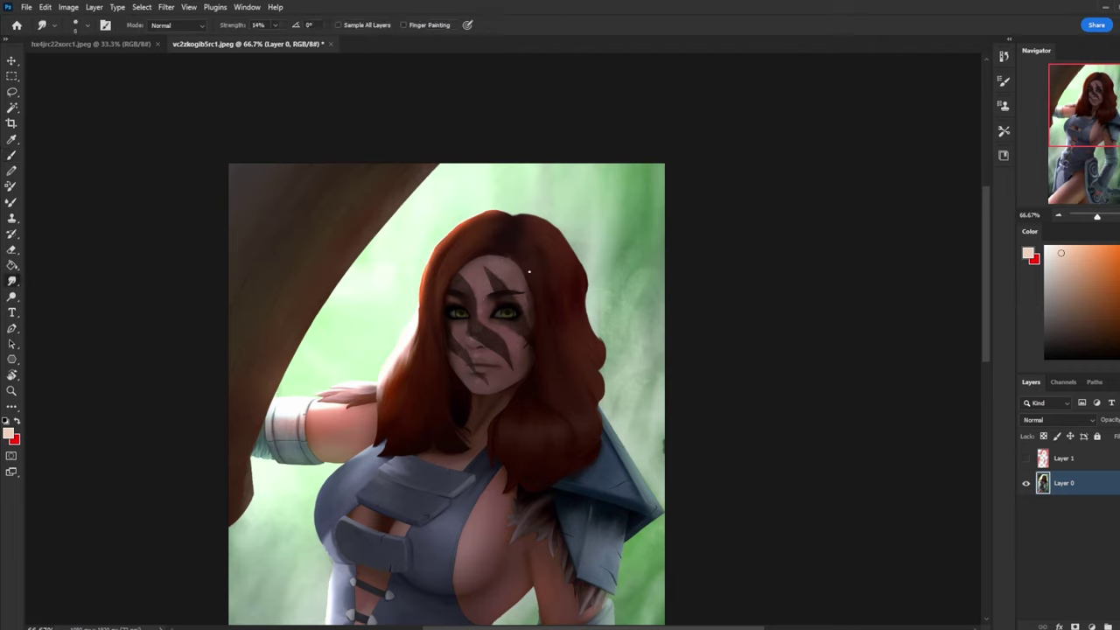
key(bracketright)
key(ctrl+minus)
key(ctrl+minus)
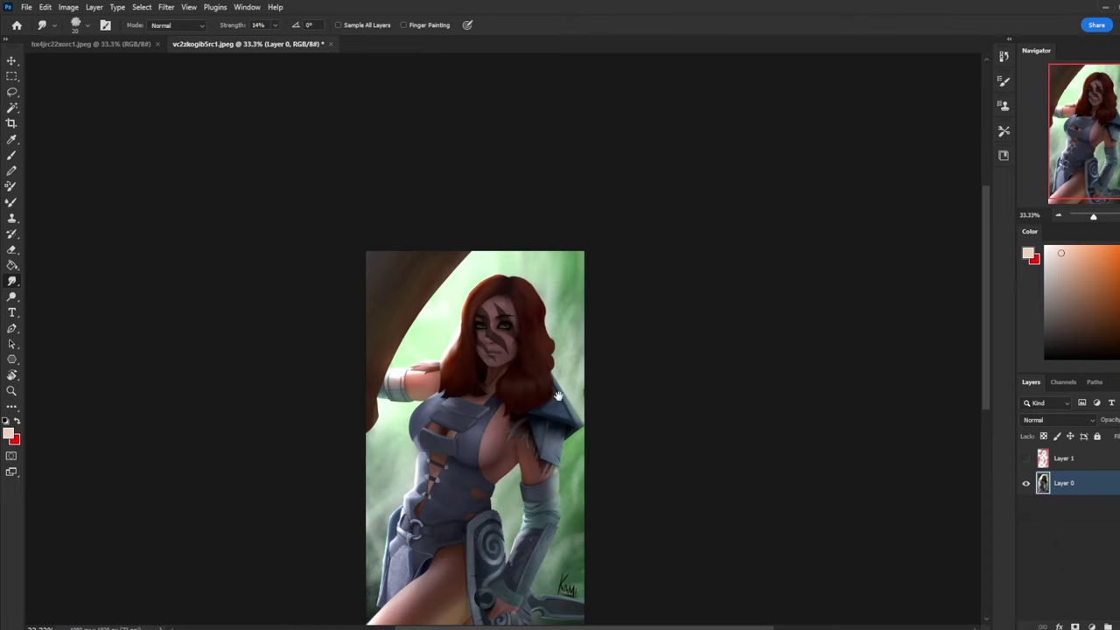
drag(559, 396, 568, 356)
key(b)
right_click(560, 310)
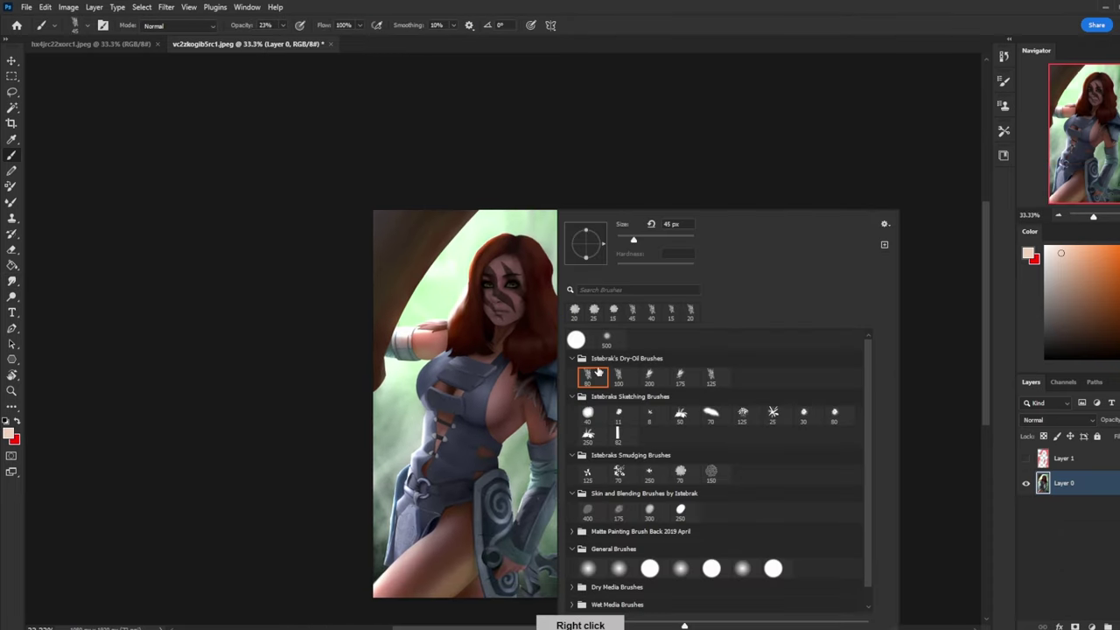
click(168, 8)
click(608, 194)
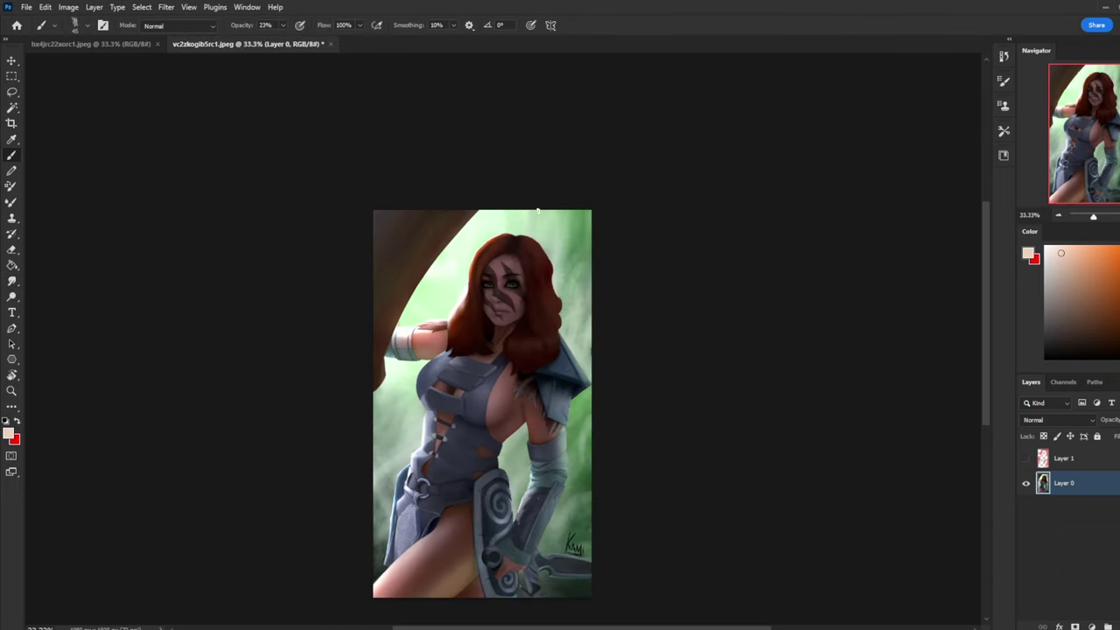
- Lasso windblown strands off the hair above the armoured shoulder, fill them with sampled dark red on a new layer, and deselect
alt+click(551, 317)
key(l)
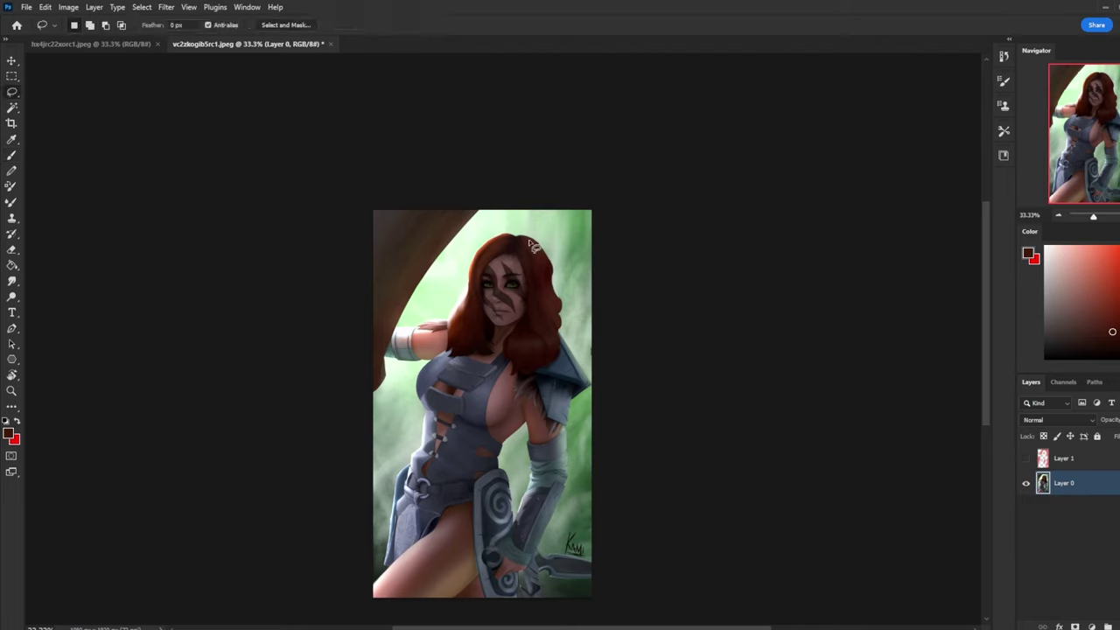
mouse_move(544, 253)
mouse_down()
mouse_move(591, 316)
mouse_move(524, 255)
mouse_move(556, 307)
mouse_move(548, 278)
mouse_move(584, 326)
mouse_move(554, 303)
mouse_move(572, 330)
mouse_move(561, 334)
mouse_move(557, 312)
mouse_move(555, 328)
mouse_up()
key(shift)
click(1119, 626)
key(g)
click(595, 329)
key(ctrl+d)
key(l)
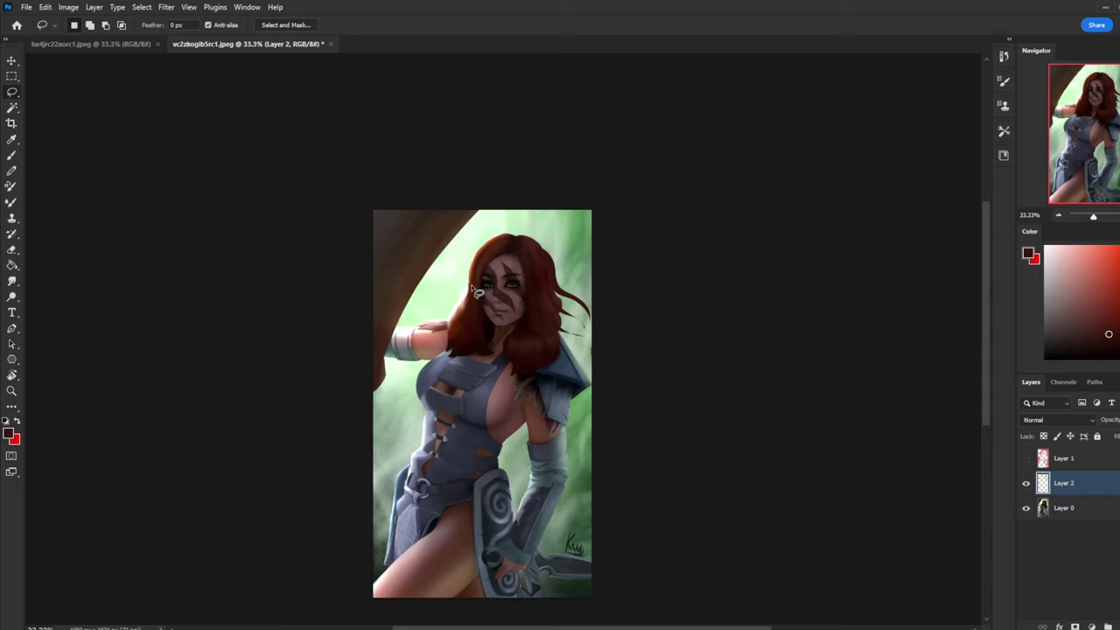
- Sample the light green background, set the brush opacity to 100%, and paint over the outer hair edge above the raised arm
mouse_move(470, 275)
mouse_down()
mouse_move(470, 308)
mouse_move(451, 325)
mouse_move(463, 285)
mouse_up()
key(b)
alt+click(456, 296)
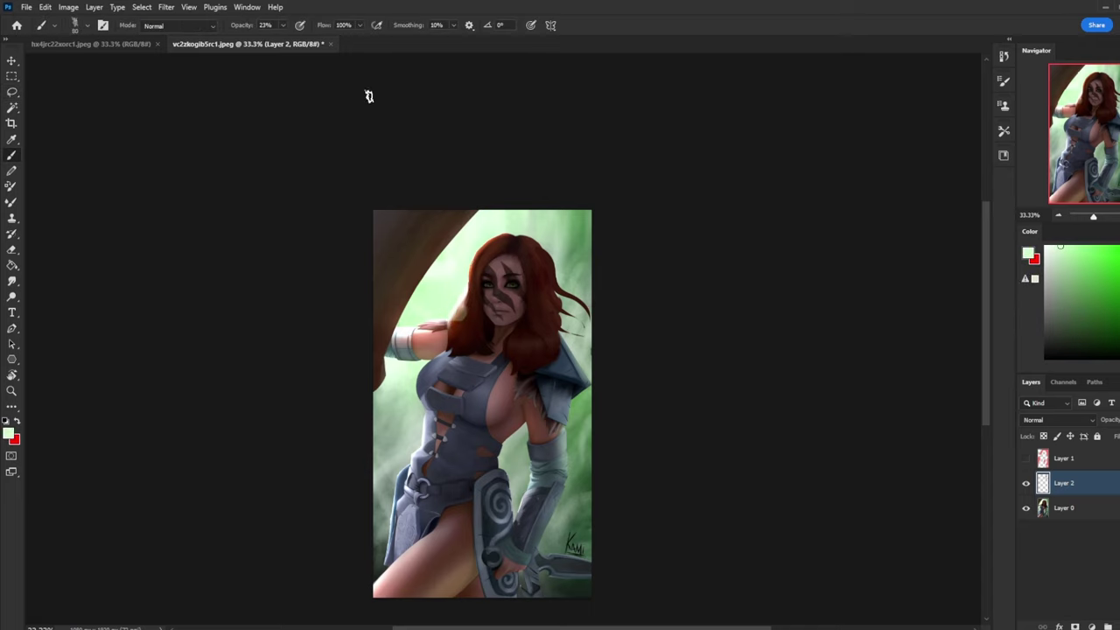
drag(281, 28, 371, 41)
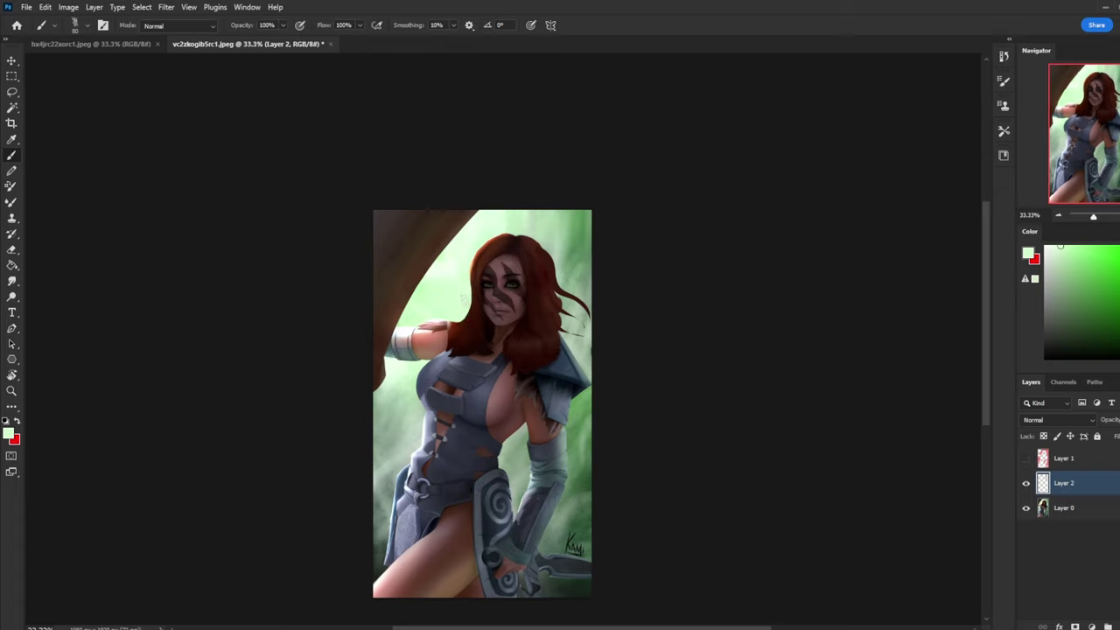
- Lasso a thin hair strand along the edge of the face and jaw, fill it with sampled dark red, and deselect
key(l)
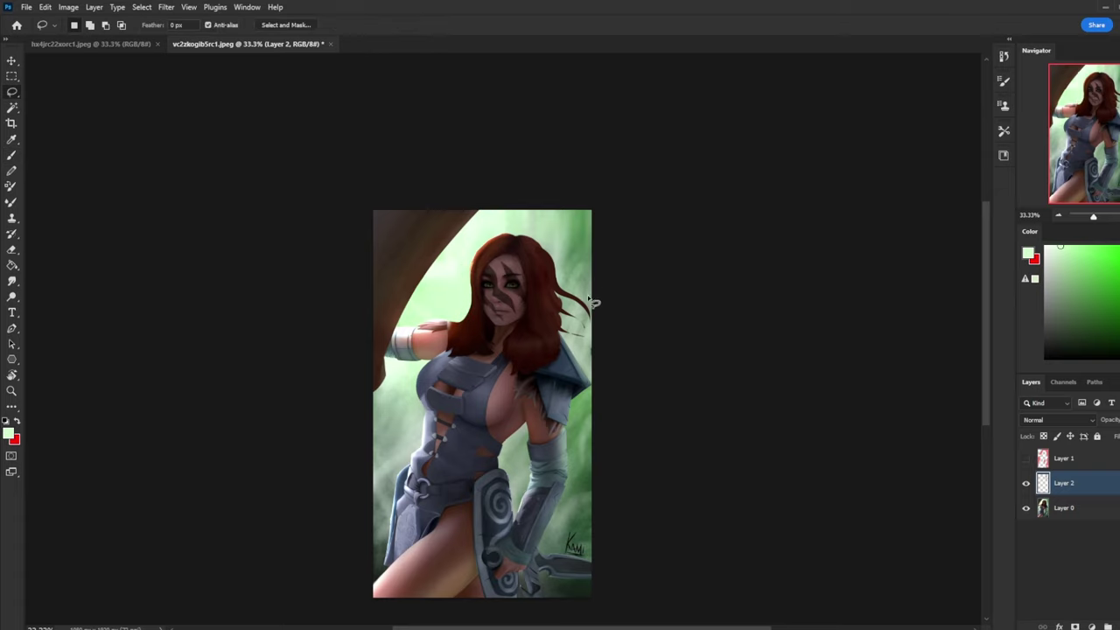
mouse_move(480, 276)
mouse_down()
mouse_move(495, 337)
mouse_move(481, 275)
mouse_up()
key(g)
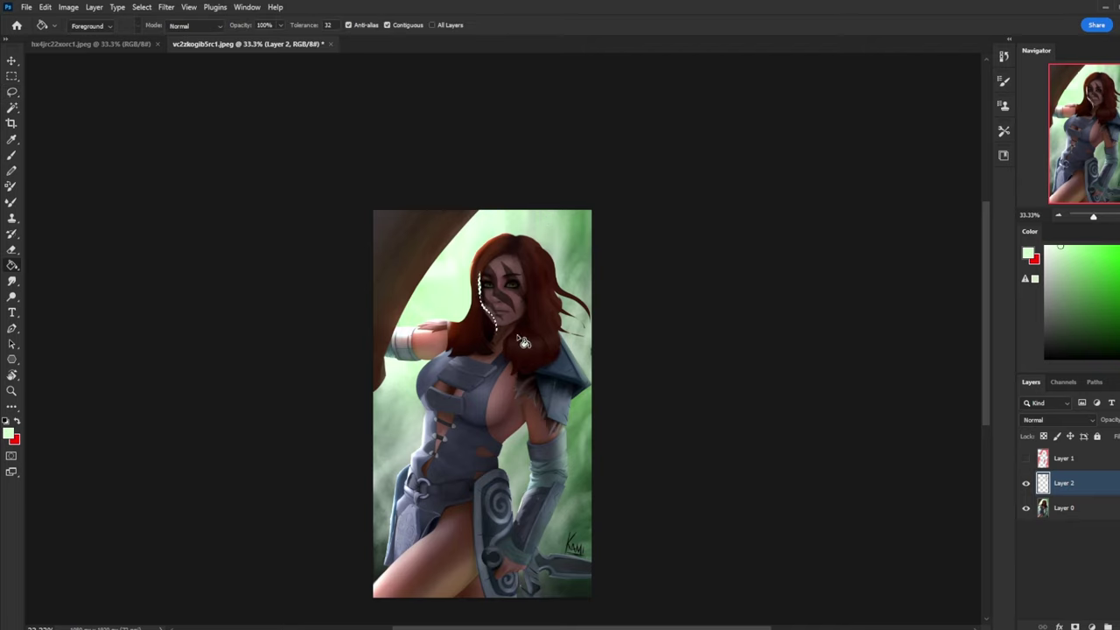
alt+click(522, 338)
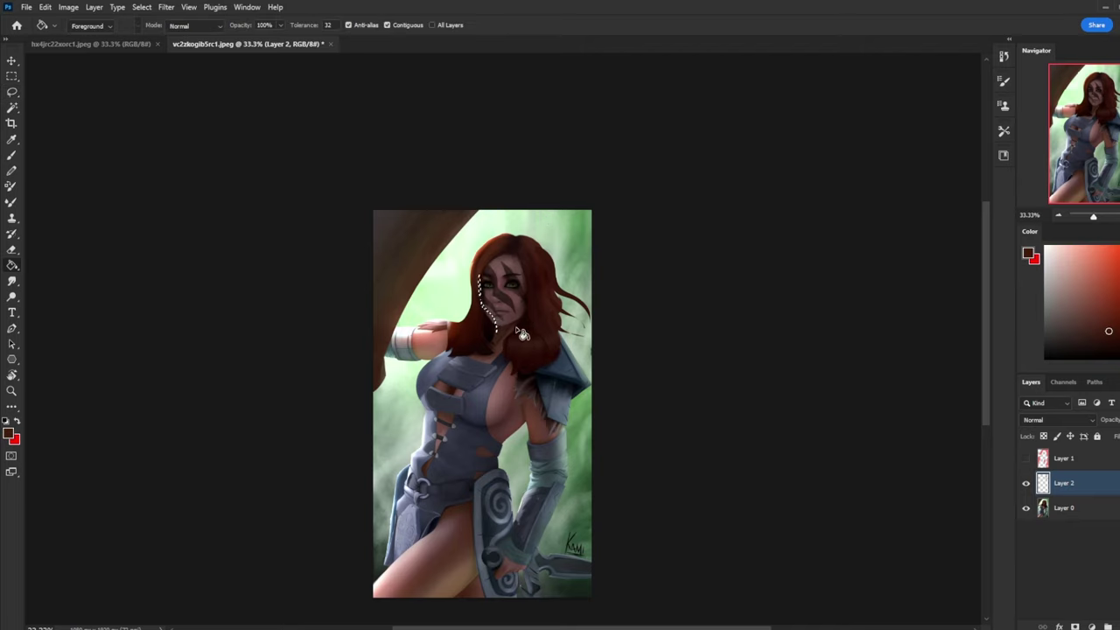
key(ctrl+d)
key(l)
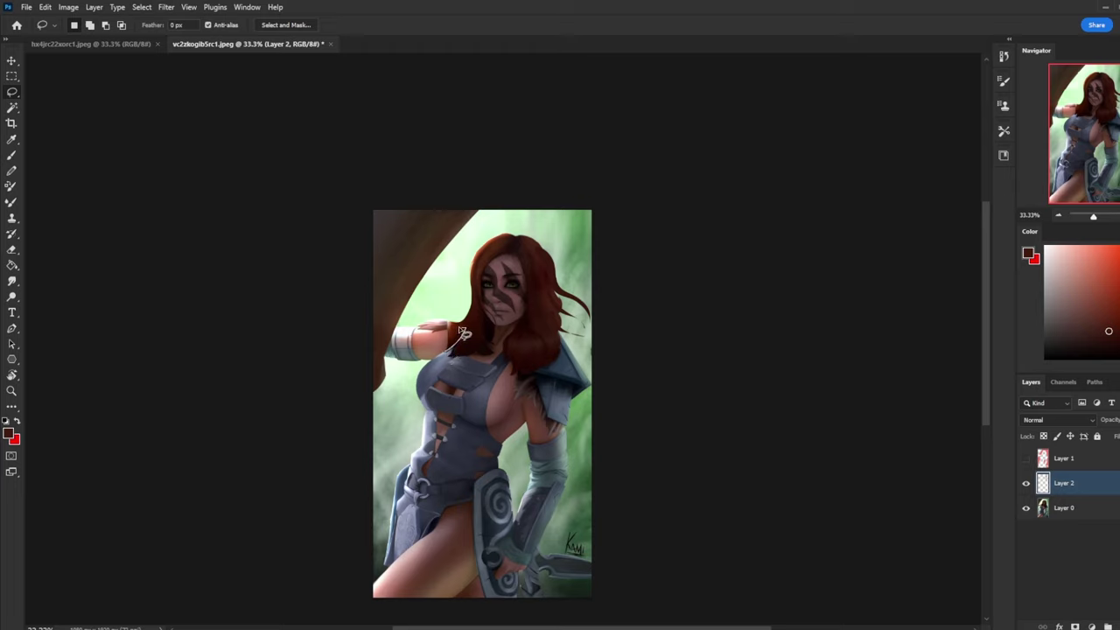
drag(456, 336, 449, 355)
key(ctrl+d)
- Paint sampled skin tones over the hair ends to extend the raised upper arm towards the neck
key(b)
alt+click(442, 369)
alt+click(445, 336)
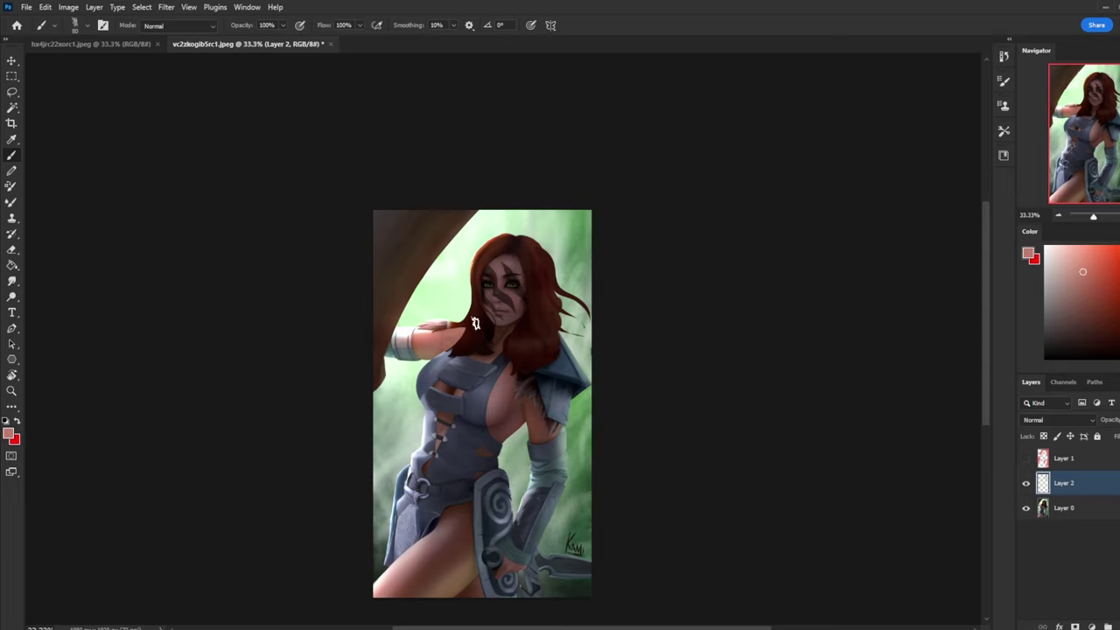
drag(451, 366, 444, 371)
alt+click(441, 371)
alt+click(443, 351)
- Add a new layer and sample the light green background with the Brush above the raised arm to clean the hair edge
key(l)
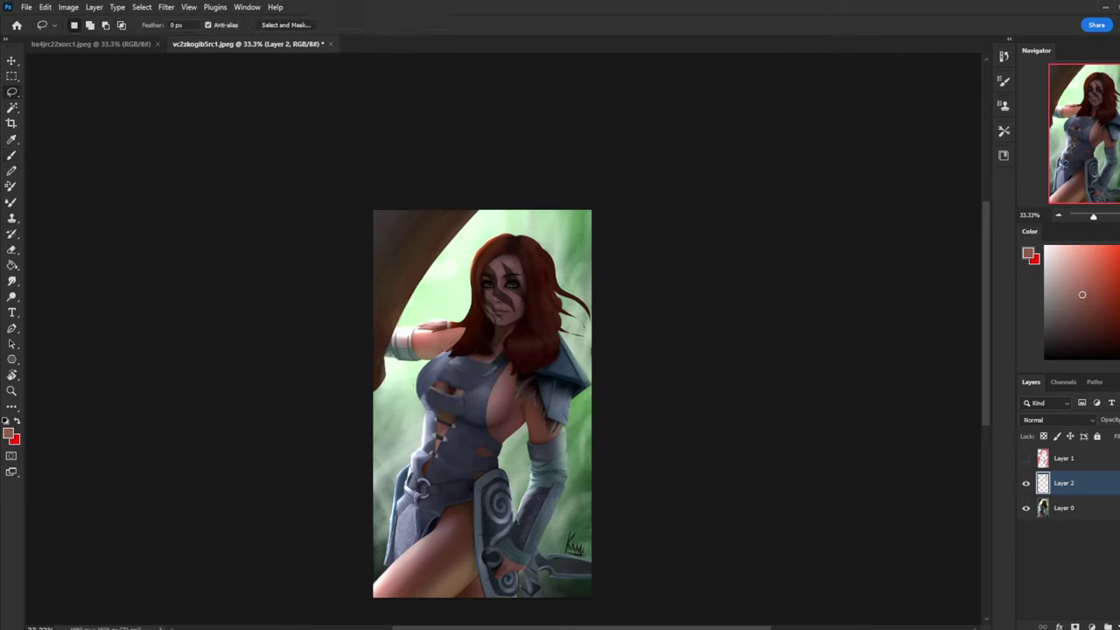
key(ctrl+shift+alt+n)
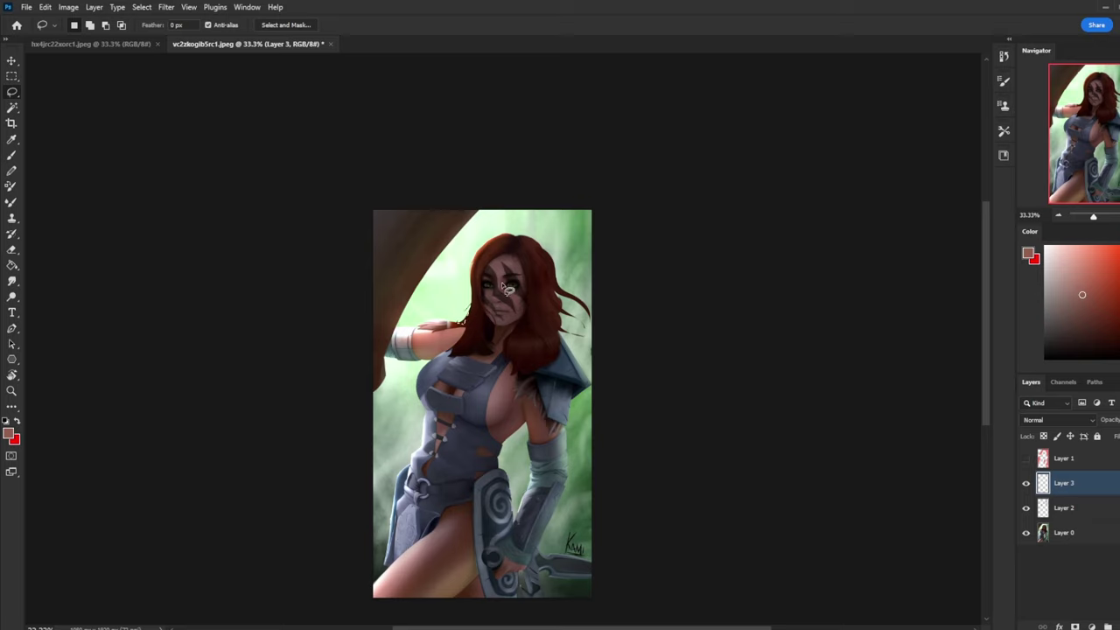
key(b)
alt+click(459, 320)
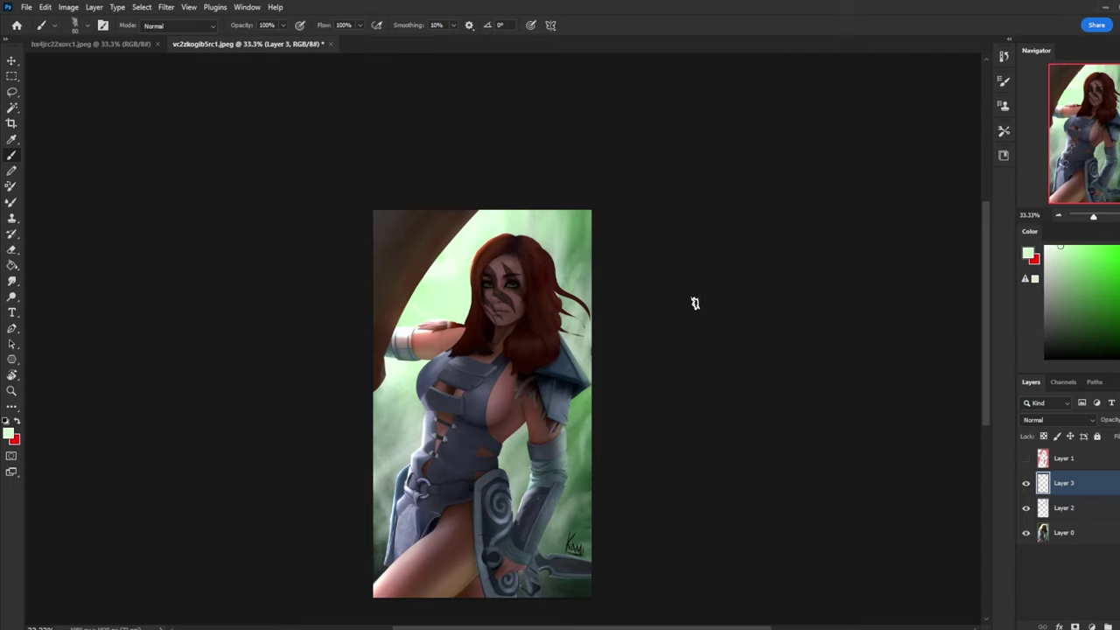
- Lasso several loose strands along the hair edge beside the raised arm and fill them with sampled dark red
key(l)
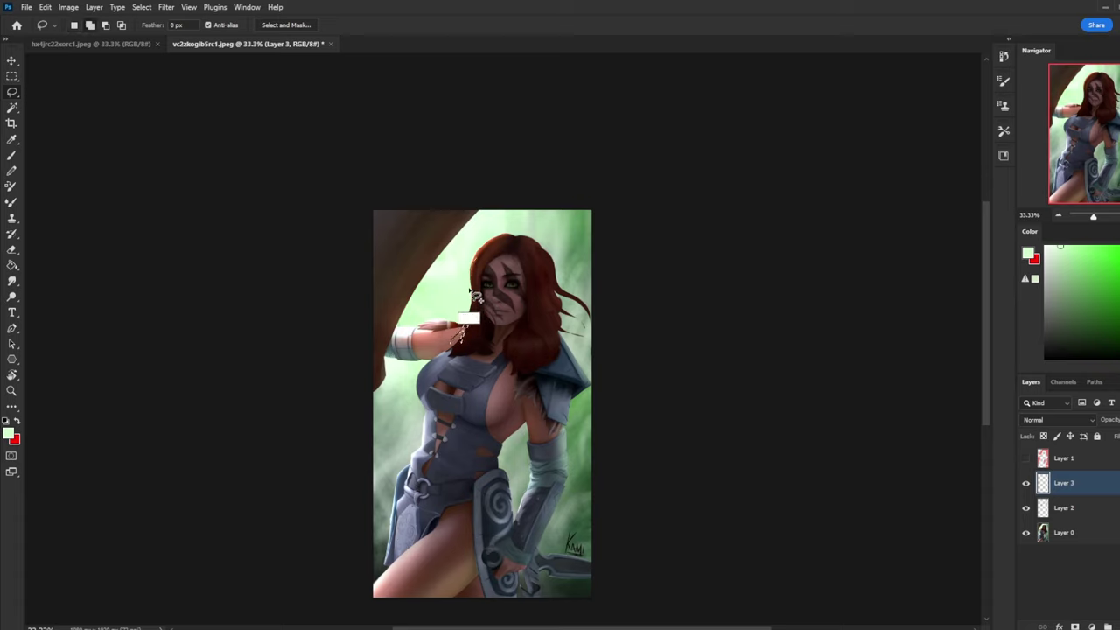
drag(469, 293, 477, 242)
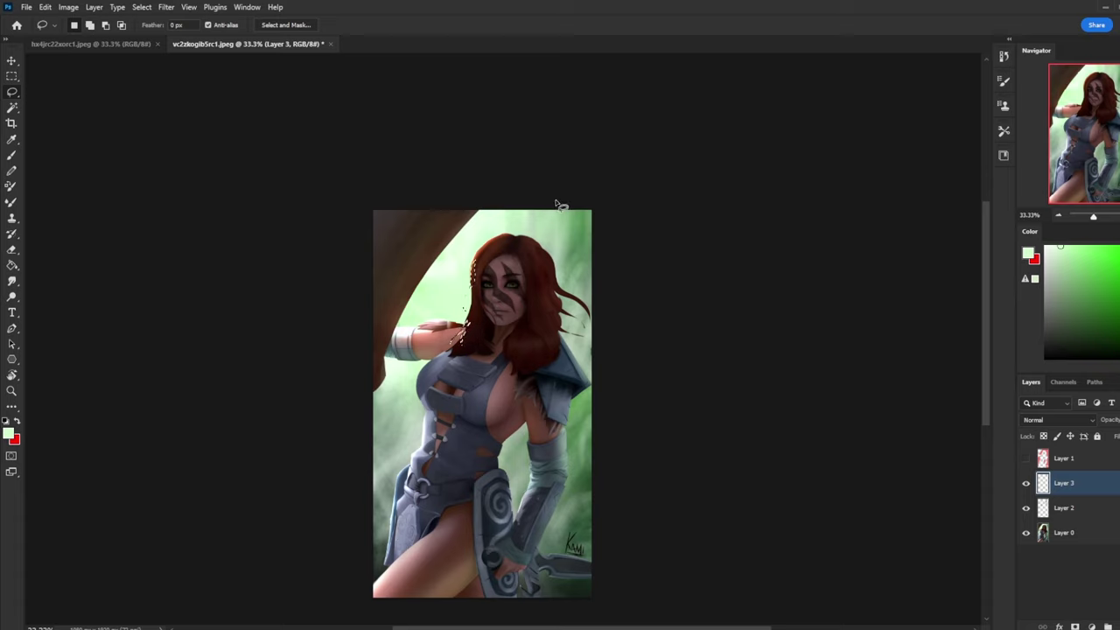
key(g)
key(alt)
alt+click(477, 296)
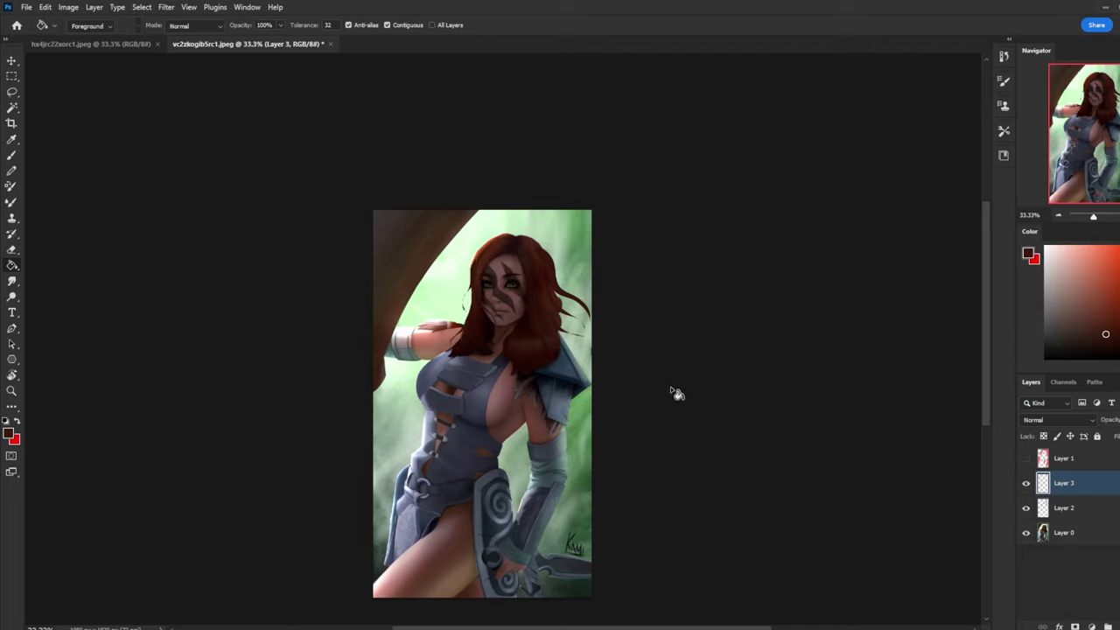
- Lasso another loose strand starting beside the cheek, fill it with the dark red hair colour, and deselect
key(l)
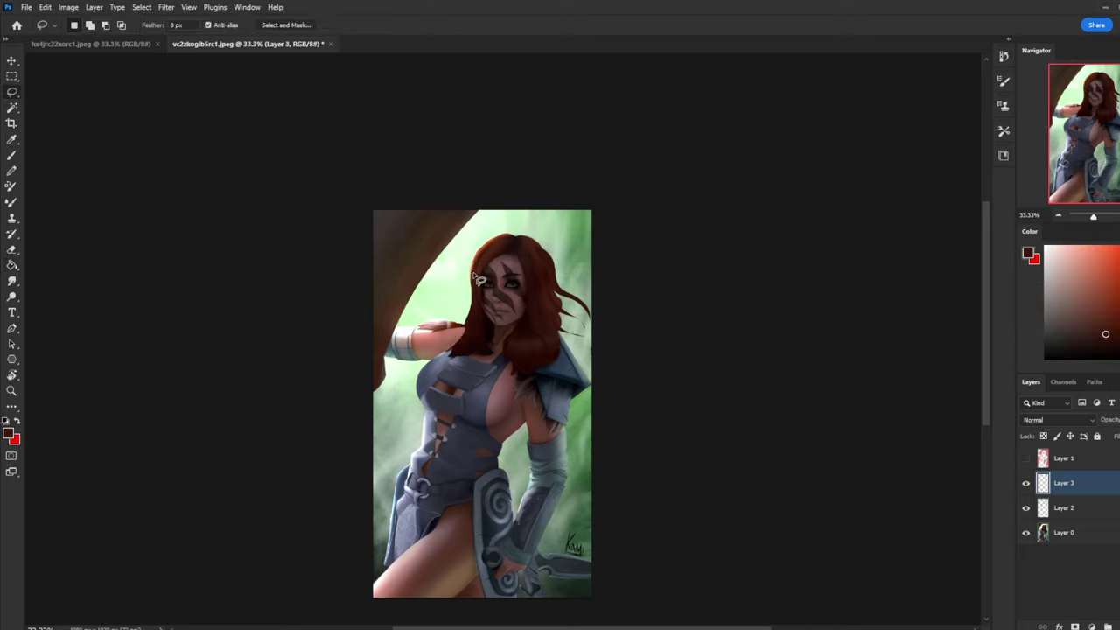
mouse_move(478, 278)
mouse_down()
mouse_move(466, 318)
mouse_move(473, 270)
mouse_move(479, 325)
mouse_move(469, 322)
mouse_move(456, 348)
mouse_move(497, 312)
mouse_up()
key(g)
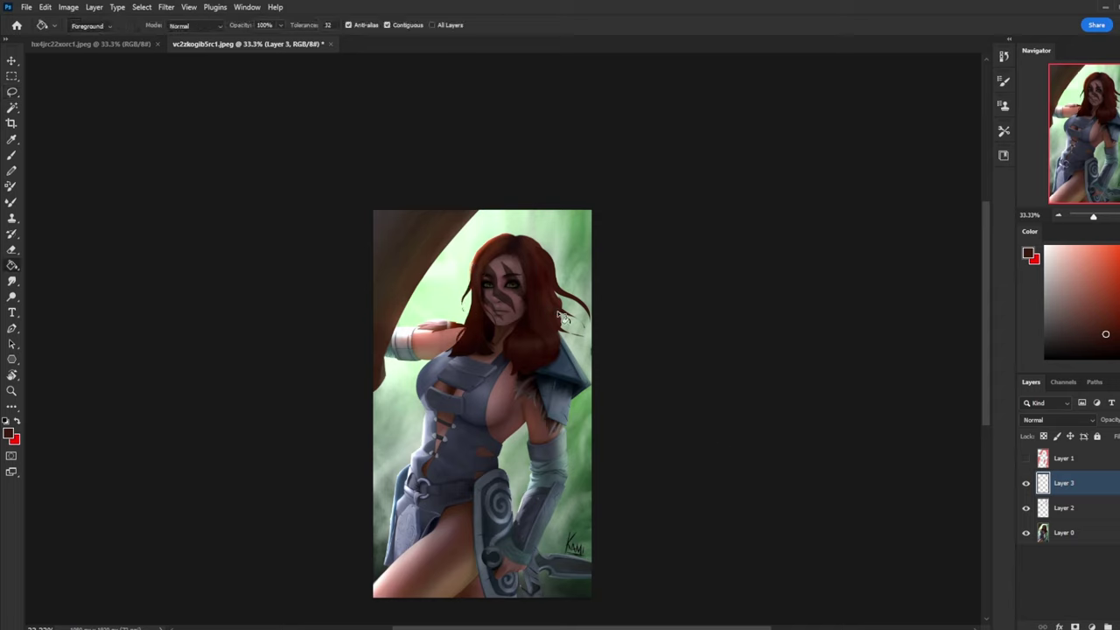
key(m)
right_click(535, 345)
click(545, 350)
right_click(12, 281)
click(61, 315)
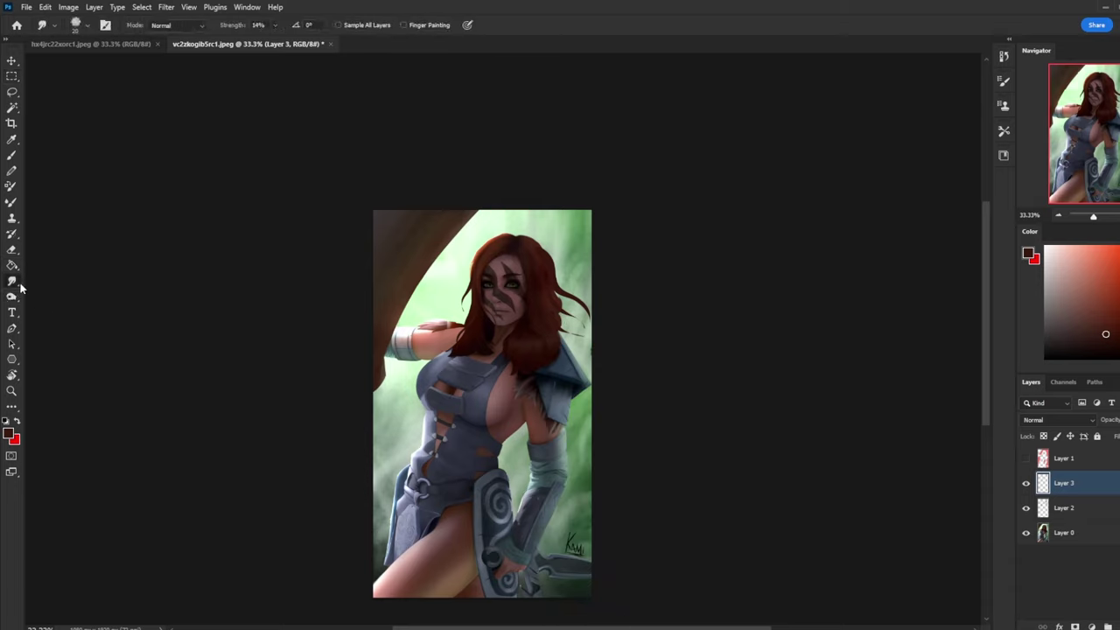
right_click(20, 286)
click(48, 281)
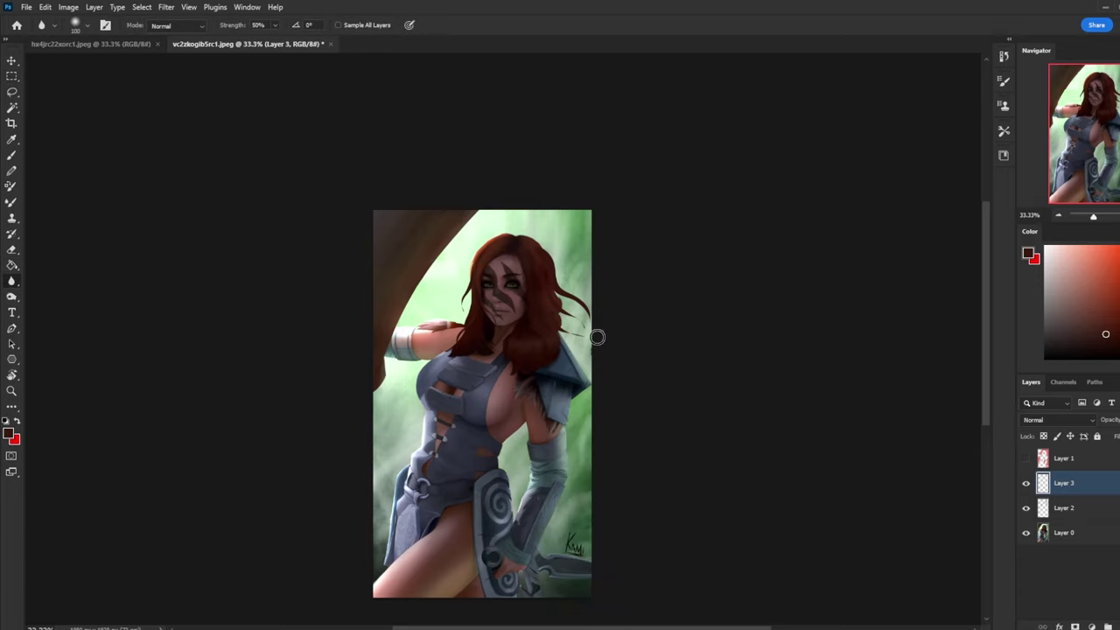
- Set the Eraser to size 45 at 100% opacity and erase the stray strand tips above the armoured shoulder on Layer 2
key(e)
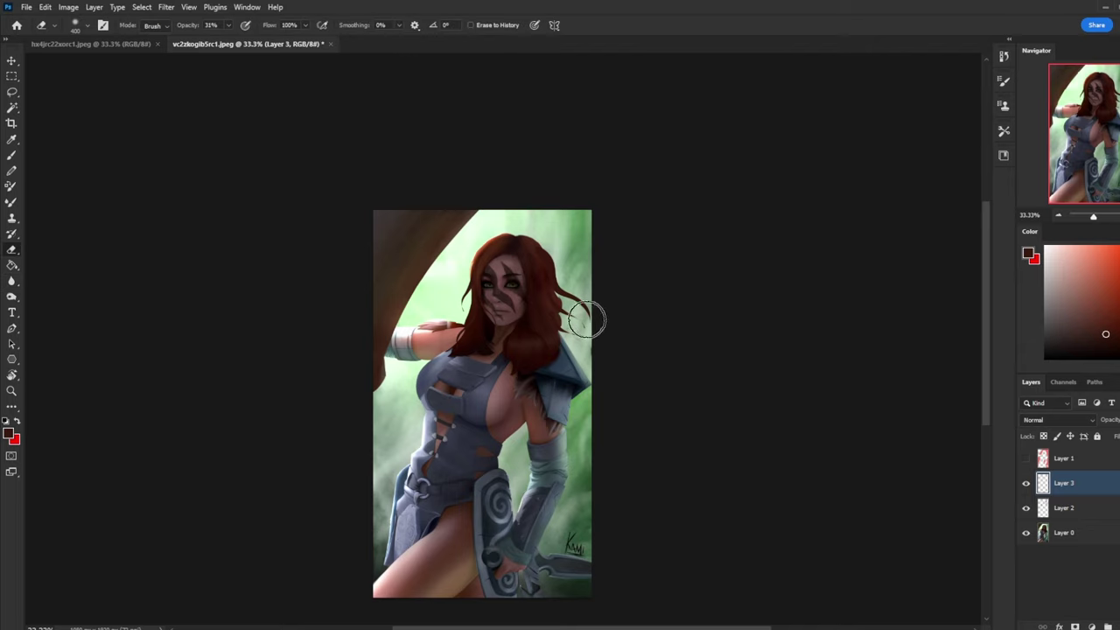
key([)
key([)
key([)
key([)
key([)
key([)
key([)
key([)
key([)
key([)
key([)
key([)
drag(228, 24, 247, 41)
click(1064, 509)
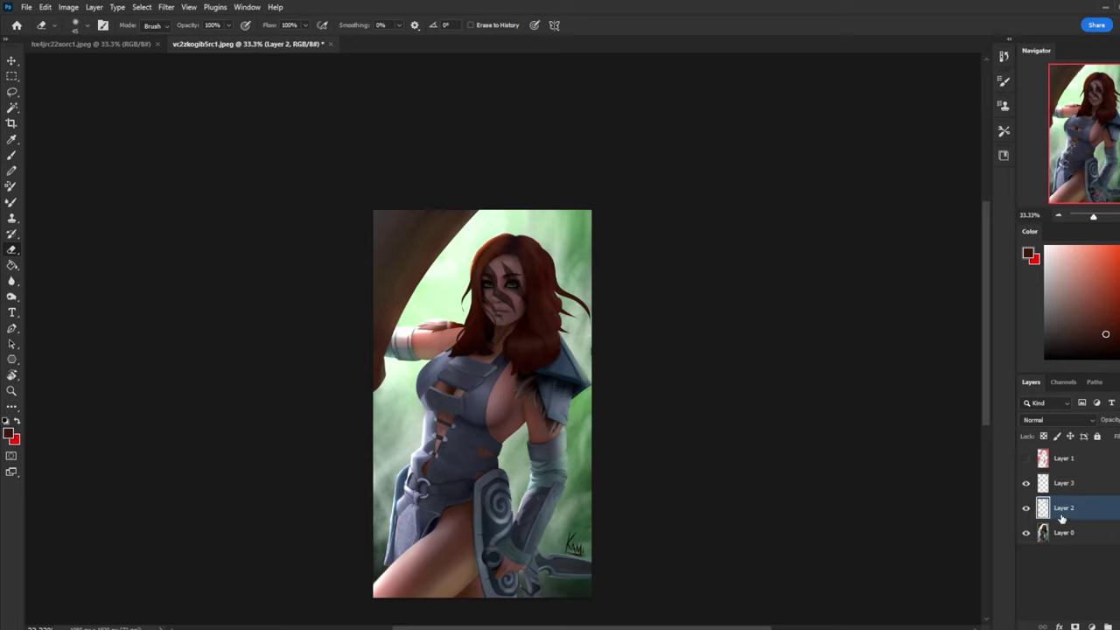
- Toggle Layer 2 and Layer 3 off and on to compare the hair, and merge Layer 2 down into Layer 0
drag(1027, 484, 1027, 506)
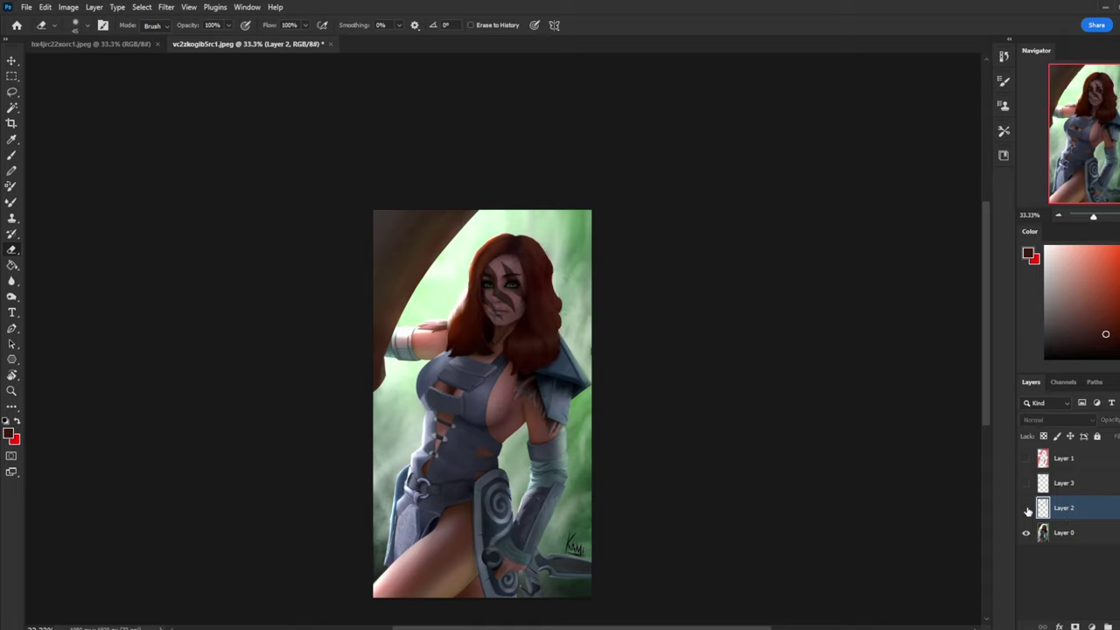
click(1028, 509)
click(1026, 484)
right_click(1069, 512)
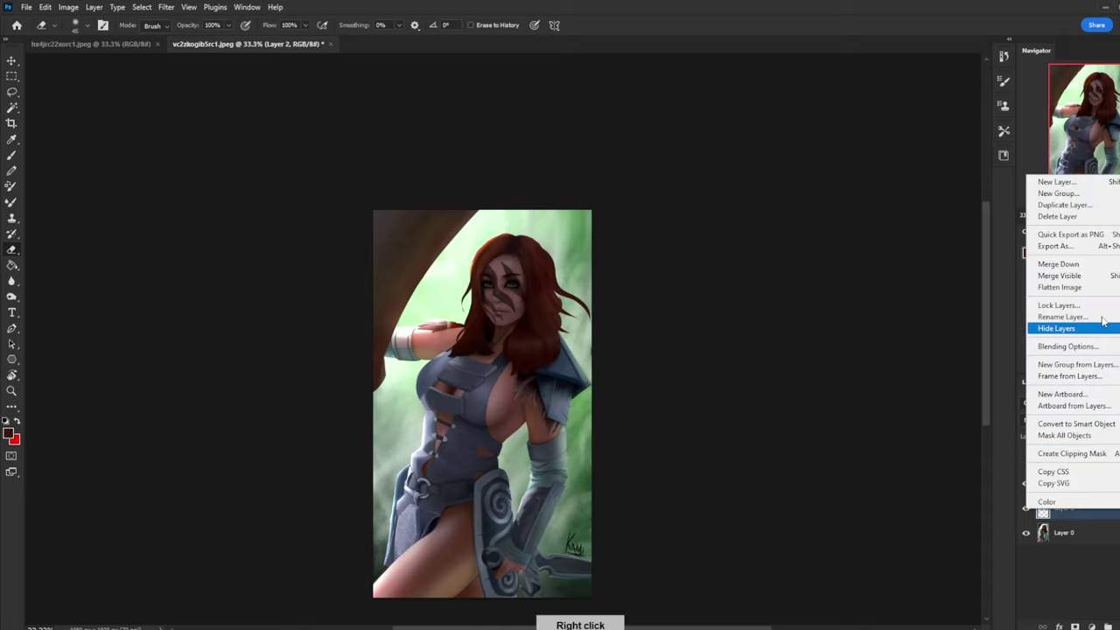
click(1064, 262)
click(1026, 485)
- On Layer 3, sample the light green background and trim the tip of the loose strand beside the cheek with a 25 px brush
click(1064, 483)
key(b)
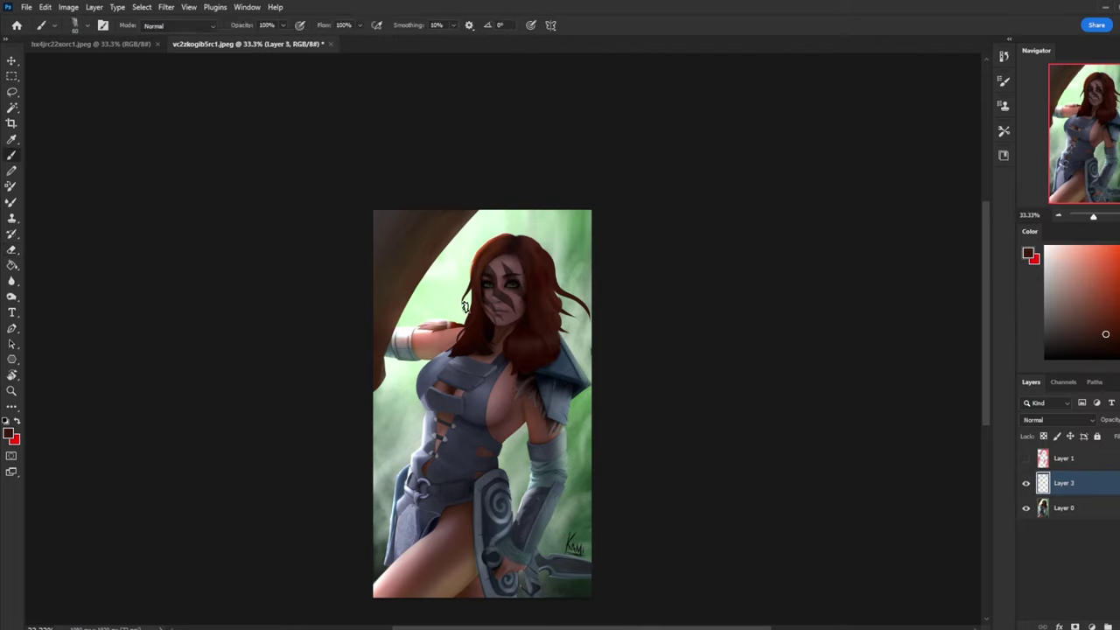
alt+click(467, 306)
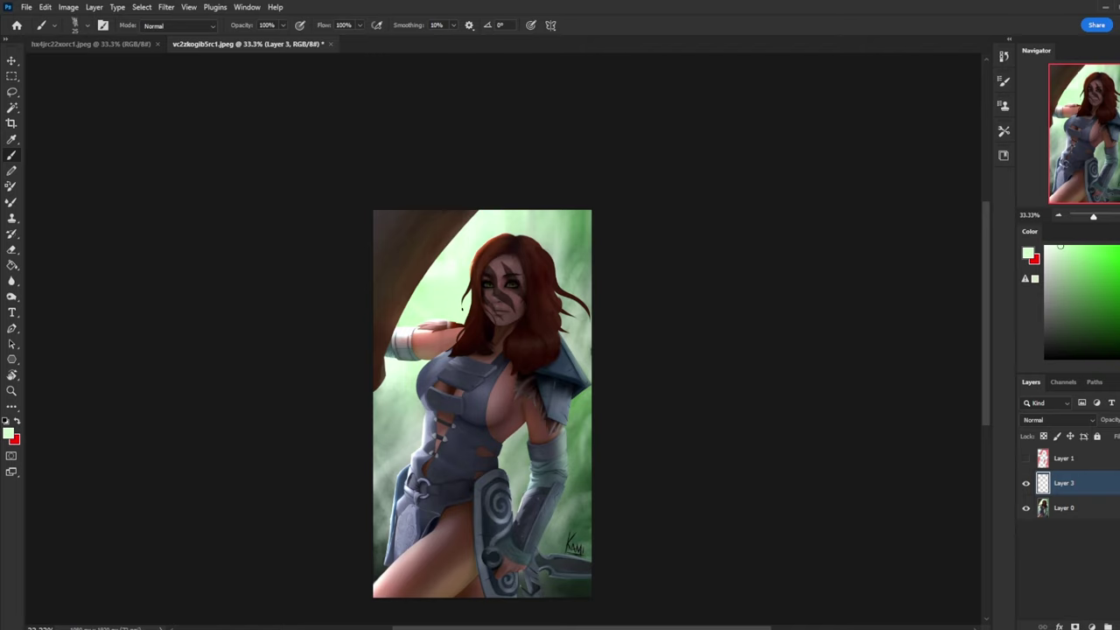
- Repaint the pale fur-like edge above the raised arm up to the hair with sampled brown, pink, white and light green at 15 px
key(ctrl+space)
drag(376, 262, 595, 418)
alt+click(373, 280)
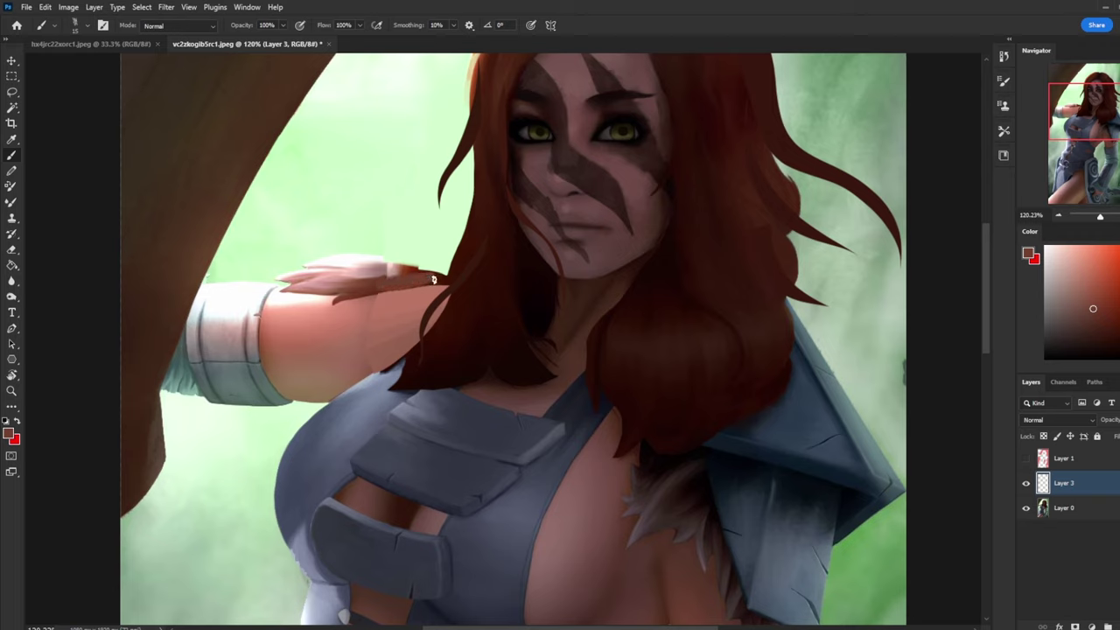
drag(433, 280, 442, 278)
alt+click(381, 277)
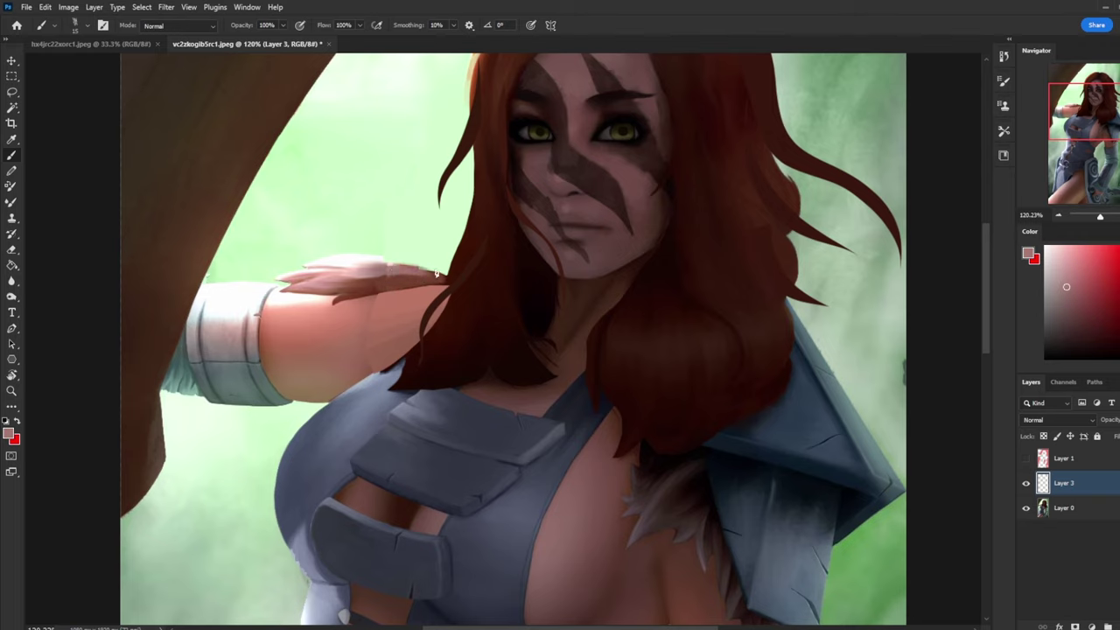
mouse_move(386, 267)
alt+mouse_down()
mouse_move(376, 250)
mouse_move(403, 263)
alt+mouse_up()
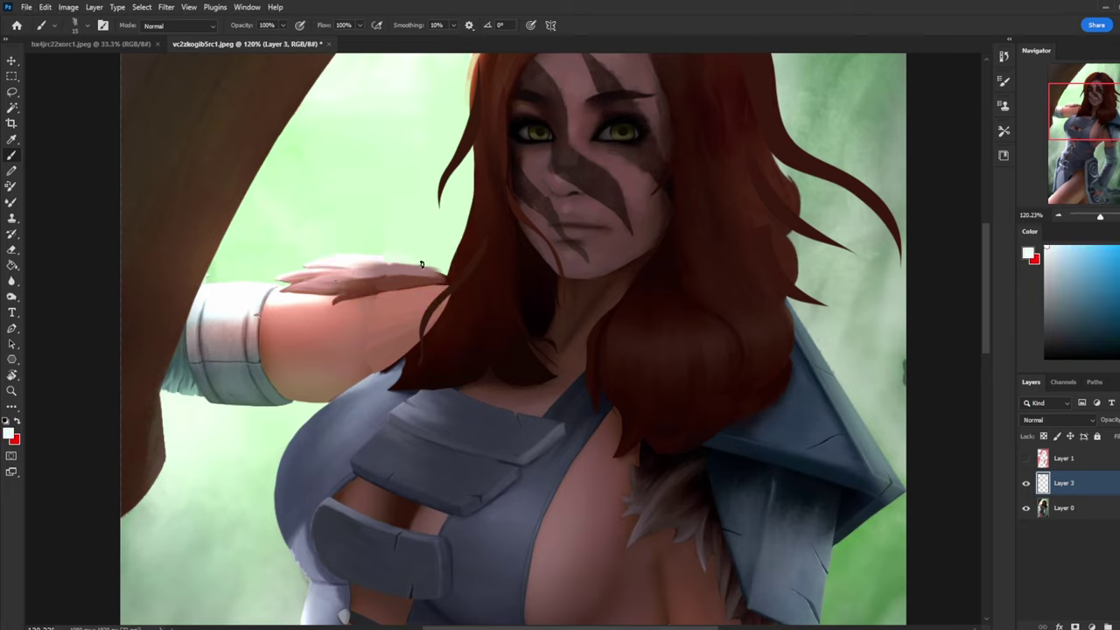
alt+click(366, 250)
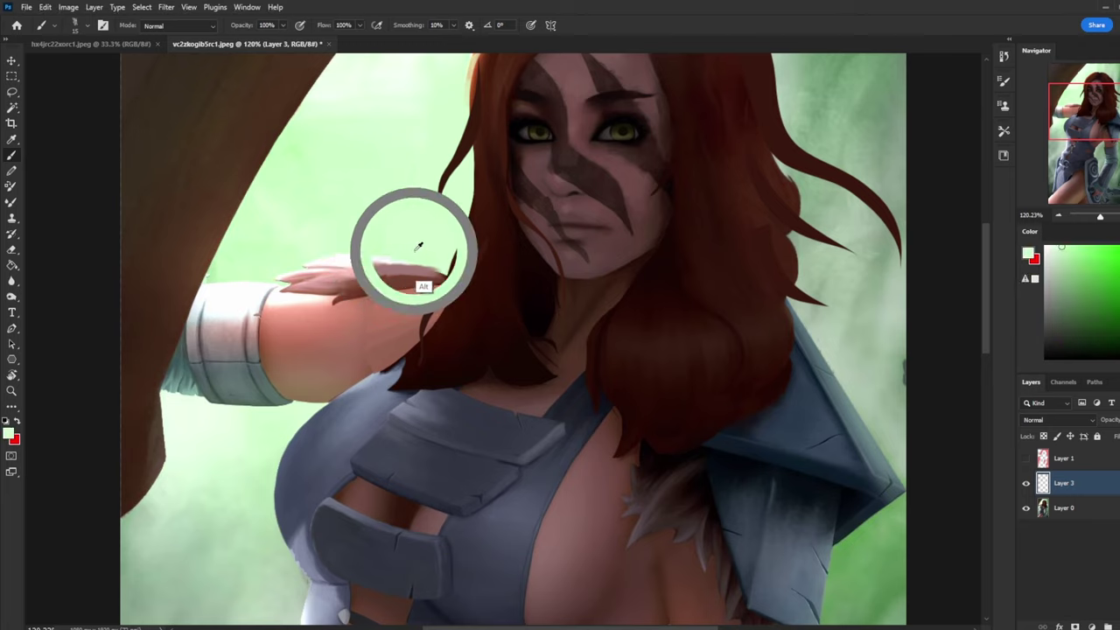
- Blend the repainted edge above the raised arm with Smudge at 14% strength and size 10
right_click(12, 281)
click(53, 309)
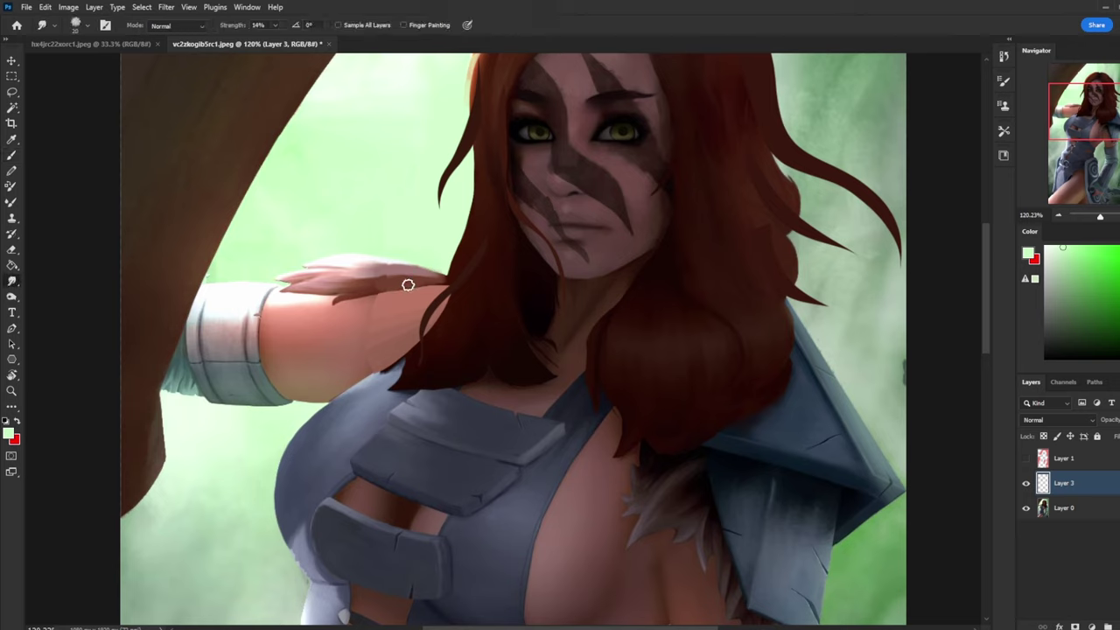
key(bracketleft)
key(ctrl+minus)
key(ctrl+minus)
key(ctrl+minus)
key(ctrl+minus)
key(ctrl+minus)
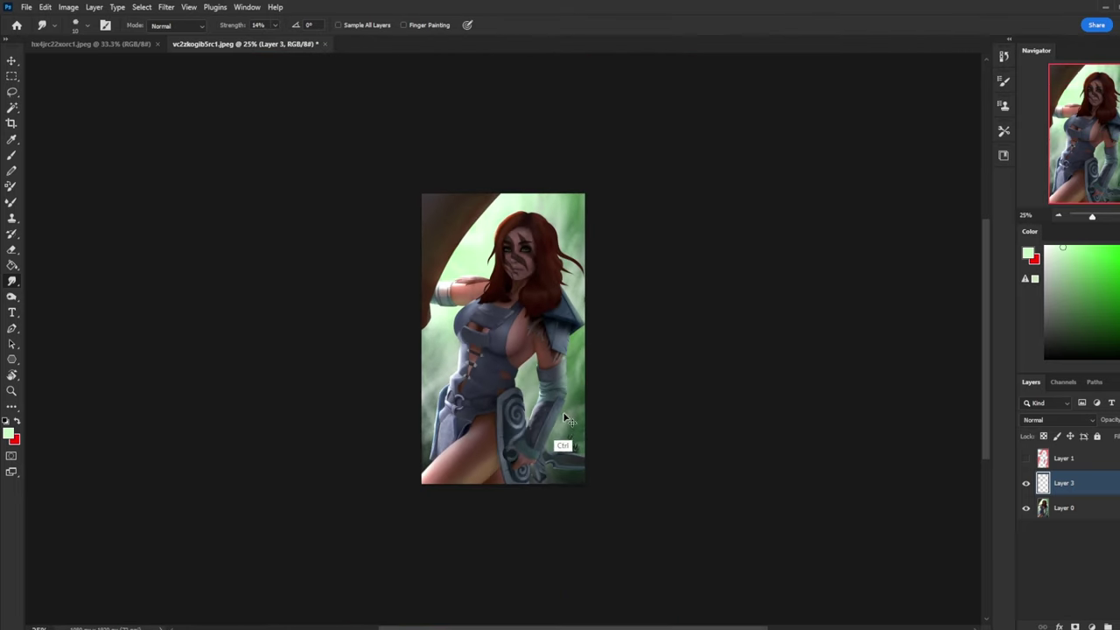
- Flatten the image and add a new empty layer above the background
right_click(1076, 480)
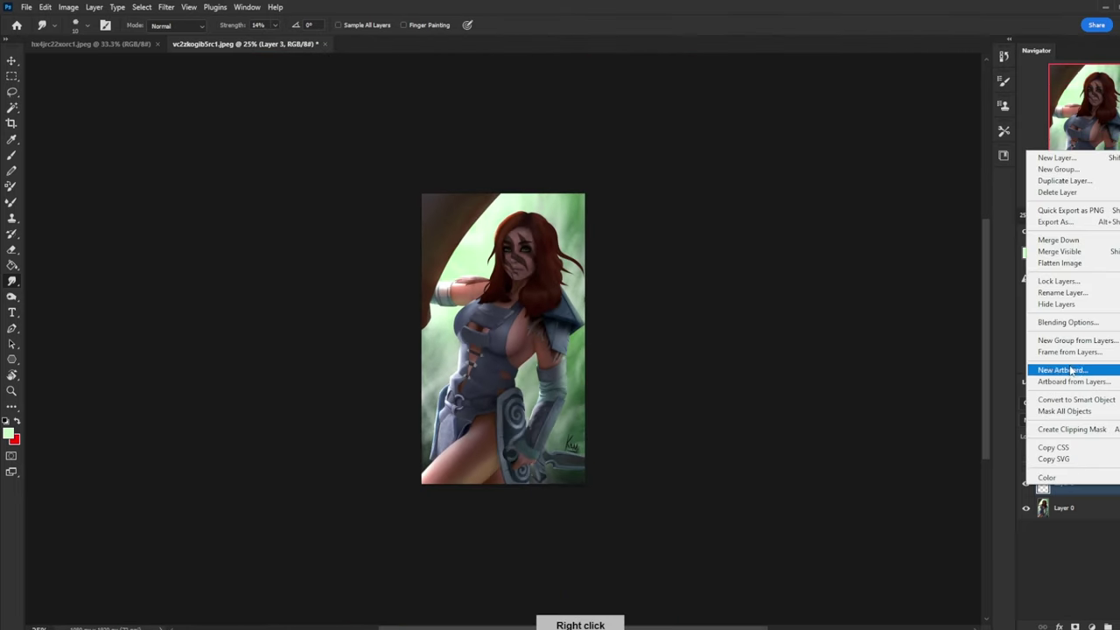
click(1074, 264)
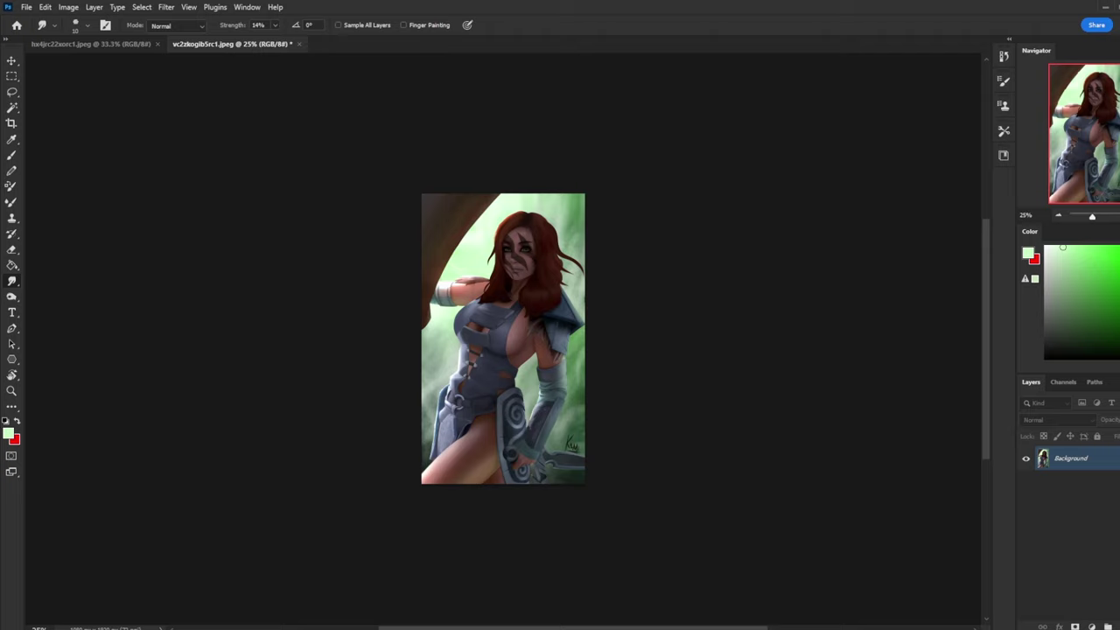
key(ctrl+shift+alt+n)
- Set the foreground colour to a pale cream yellow
click(1119, 339)
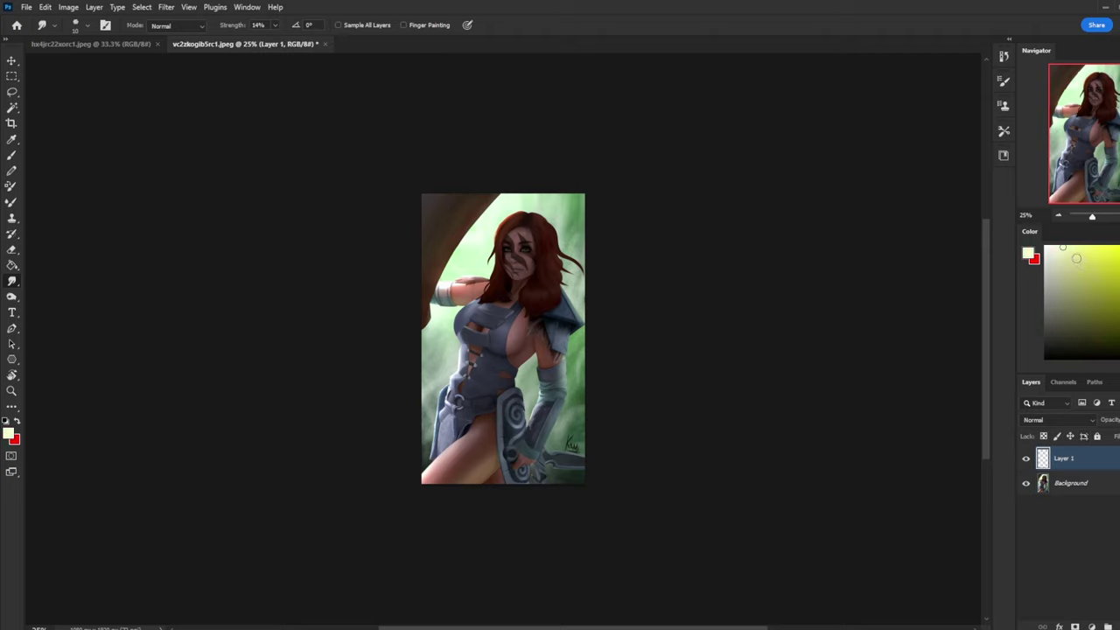
drag(1078, 256, 1064, 238)
click(1119, 343)
- Brush a soft pale cream glow over the background between the tree trunk and the hair with a large soft brush at 16% opacity
key(b)
right_click(500, 269)
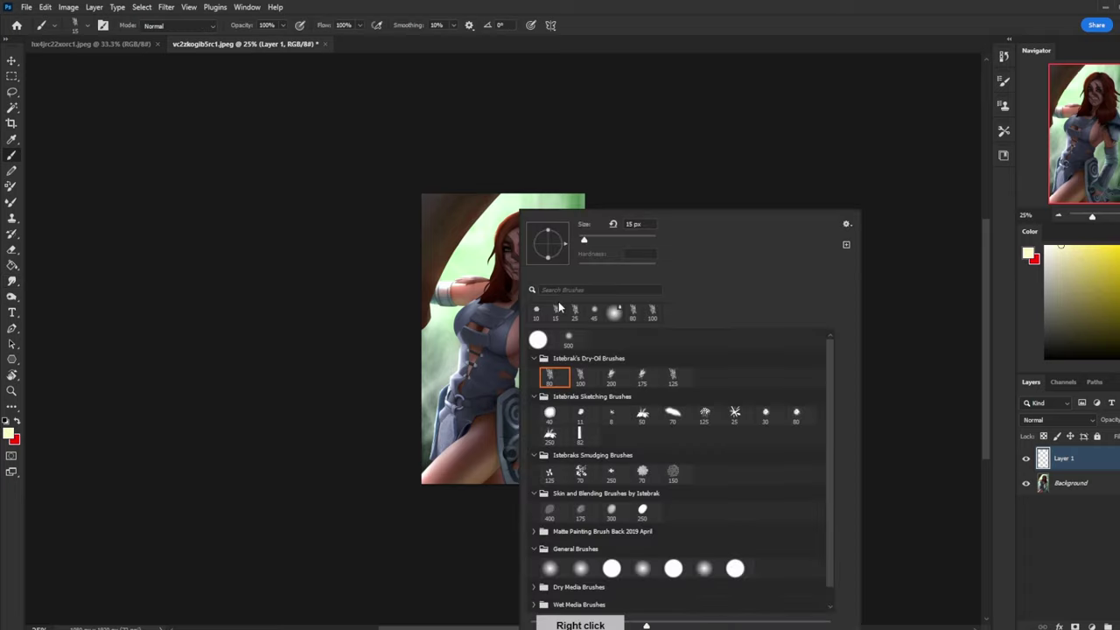
key(Escape)
key(ctrl+plus)
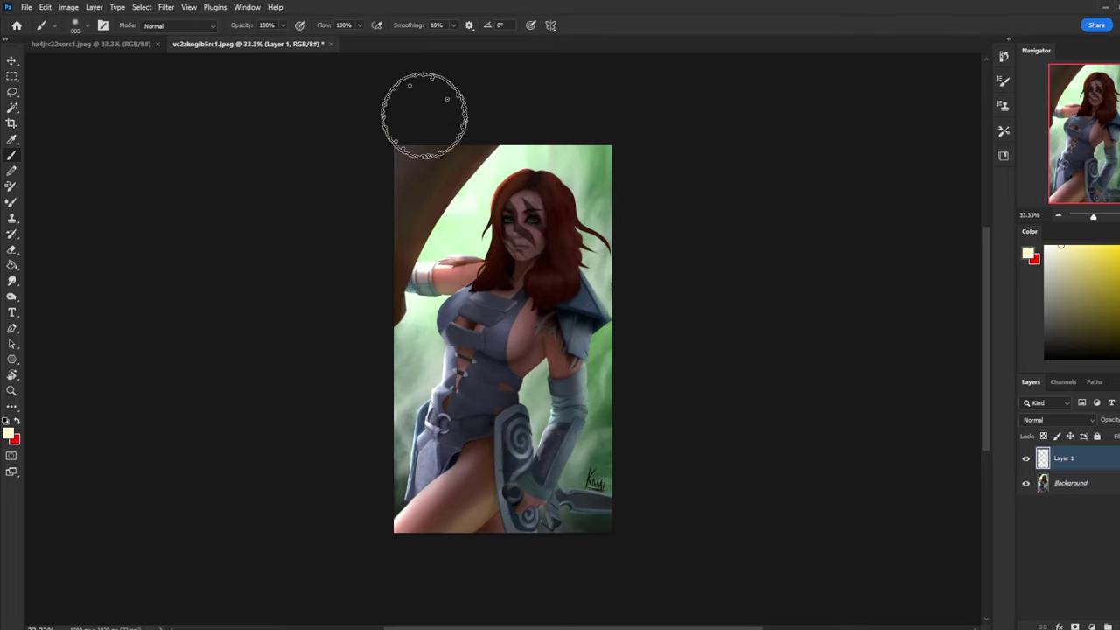
click(283, 25)
click(237, 37)
key(bracketleft)
drag(510, 150, 473, 202)
key(bracketleft)
key(bracketleft)
key(bracketleft)
key(bracketleft)
key(bracketleft)
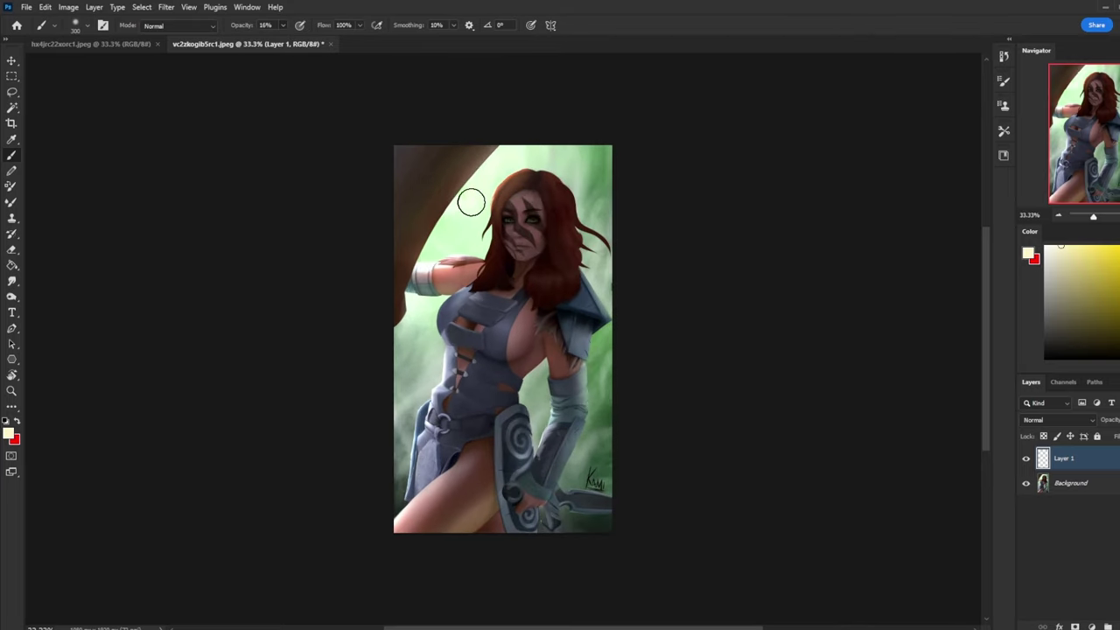
key(bracketright)
key(bracketright)
key(bracketright)
key(bracketright)
key(bracketright)
key(bracketright)
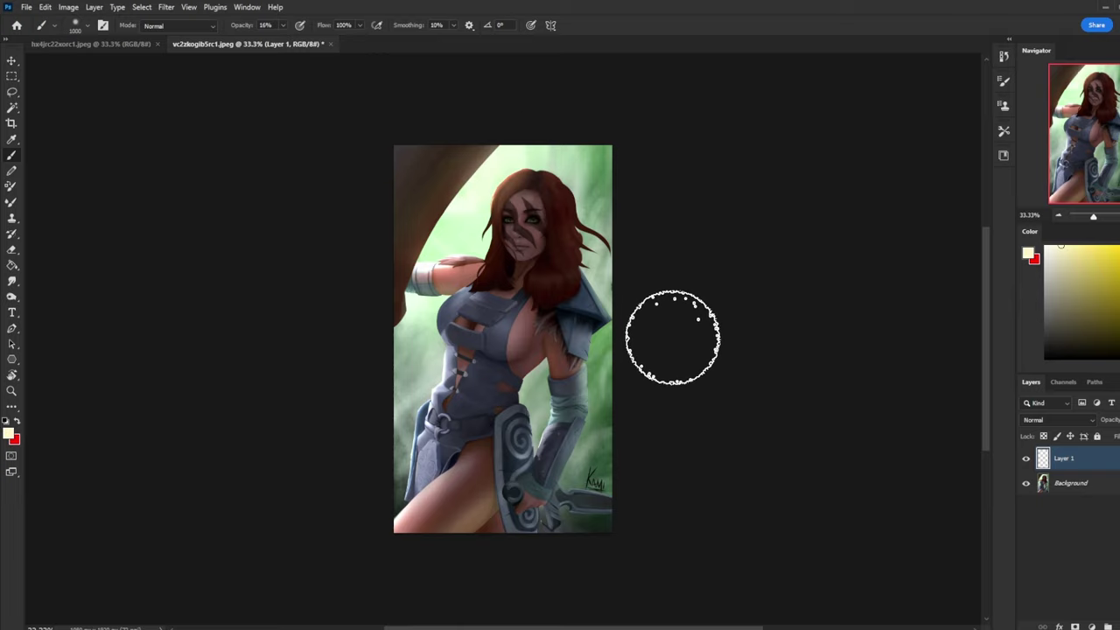
- Lower the glow layer's saturation slightly with Hue/Saturation and extend the glow over the background beside the waist with the 1000 px brush
key(ctrl+u)
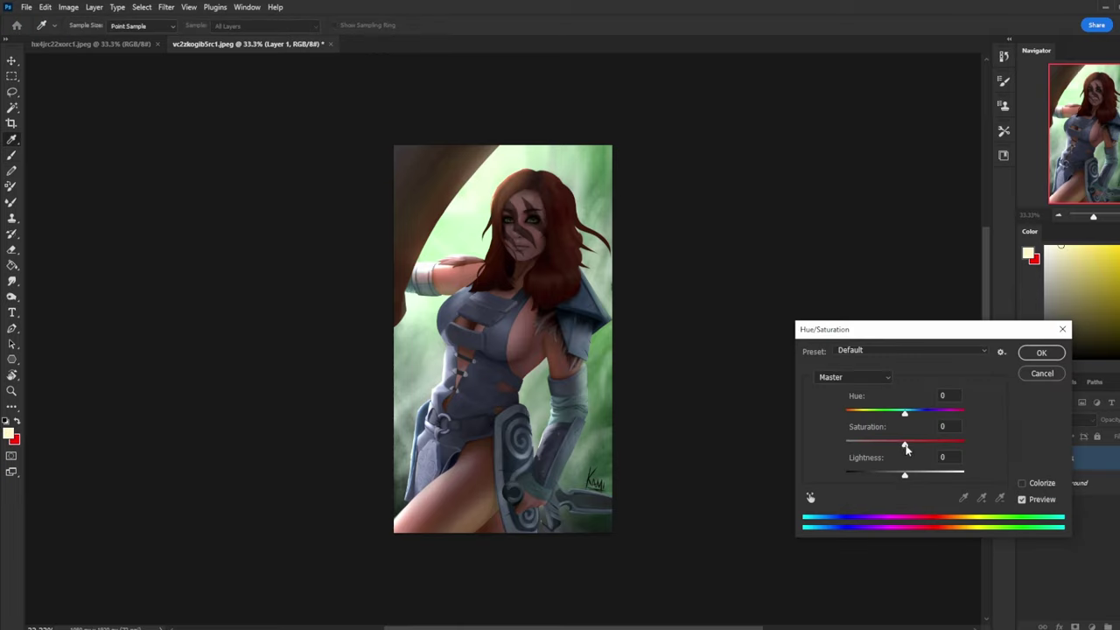
drag(906, 447, 892, 452)
click(1041, 352)
key(b)
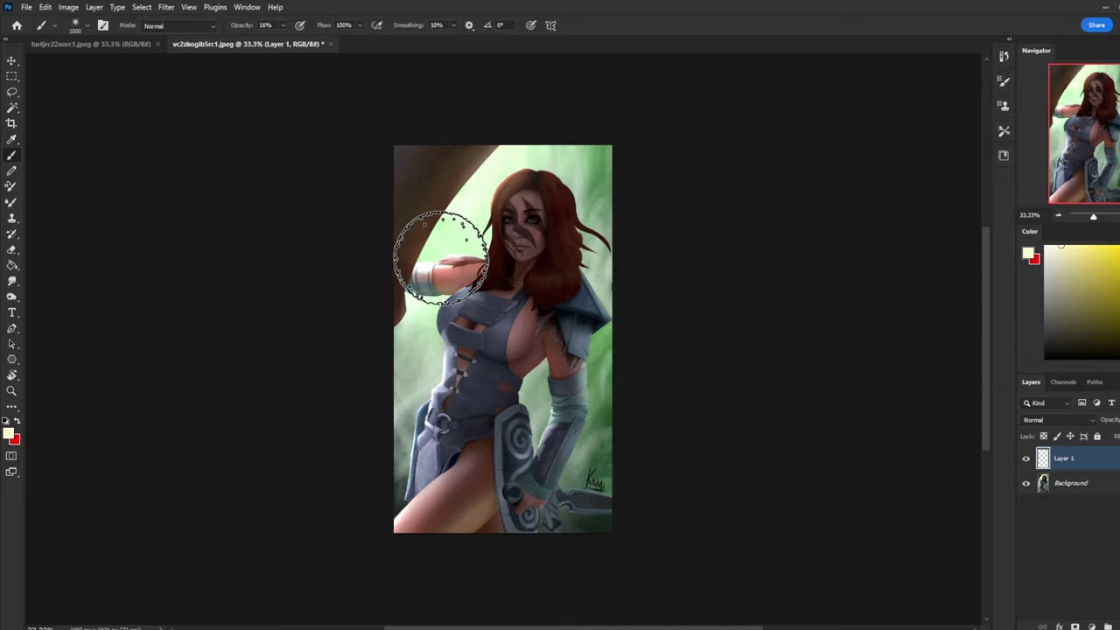
drag(400, 437, 400, 457)
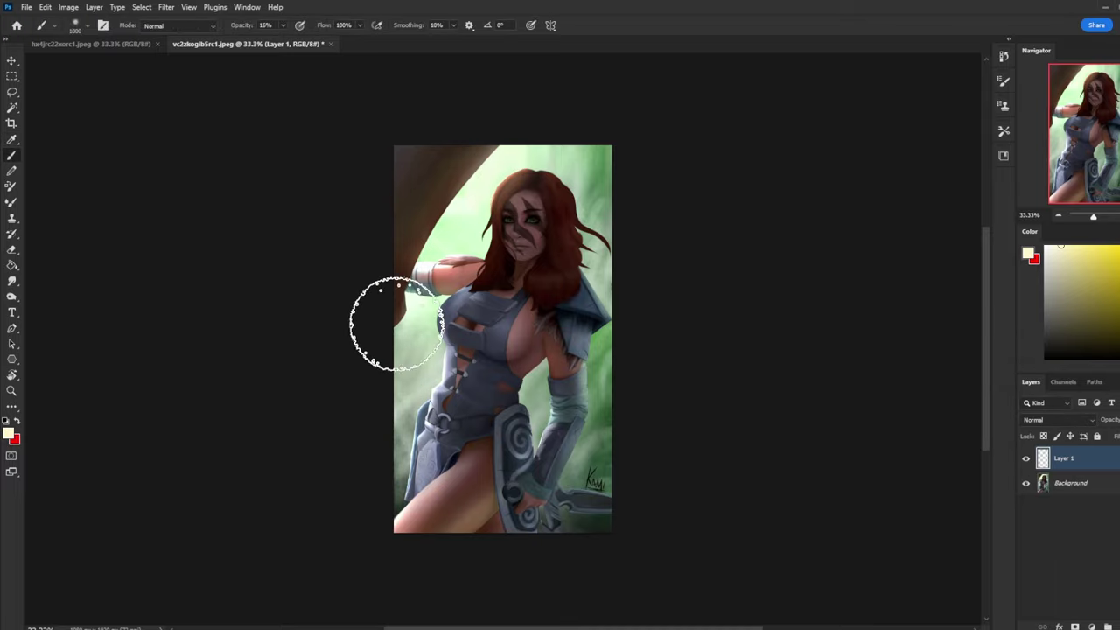
- Merge the glow layer into the background and duplicate the result onto a new layer, with the Dodge tool active
click(11, 297)
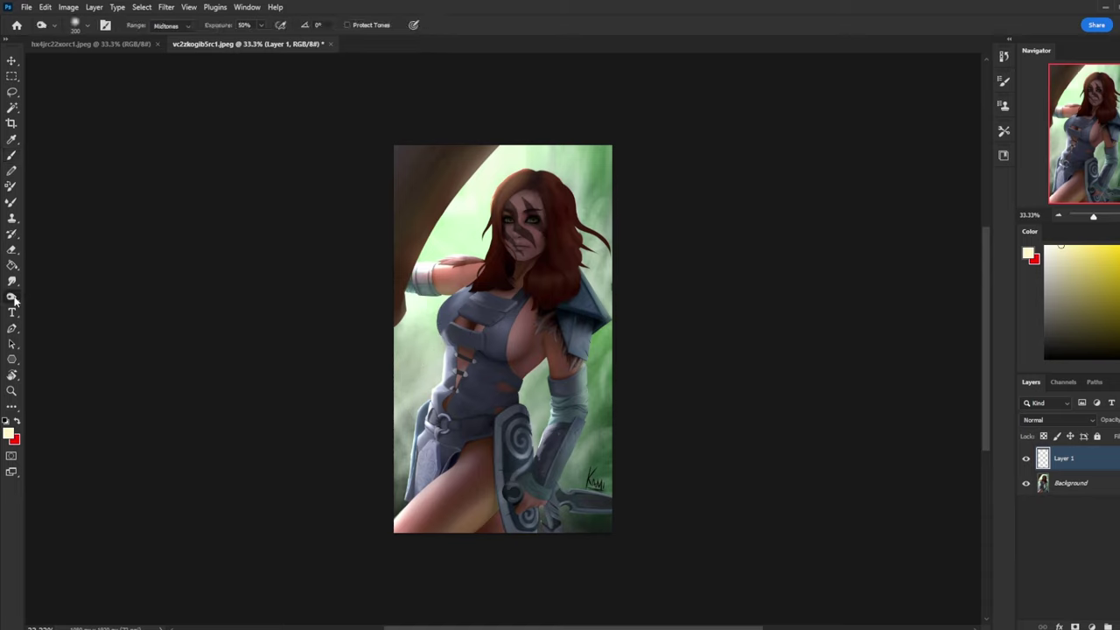
right_click(11, 296)
click(61, 300)
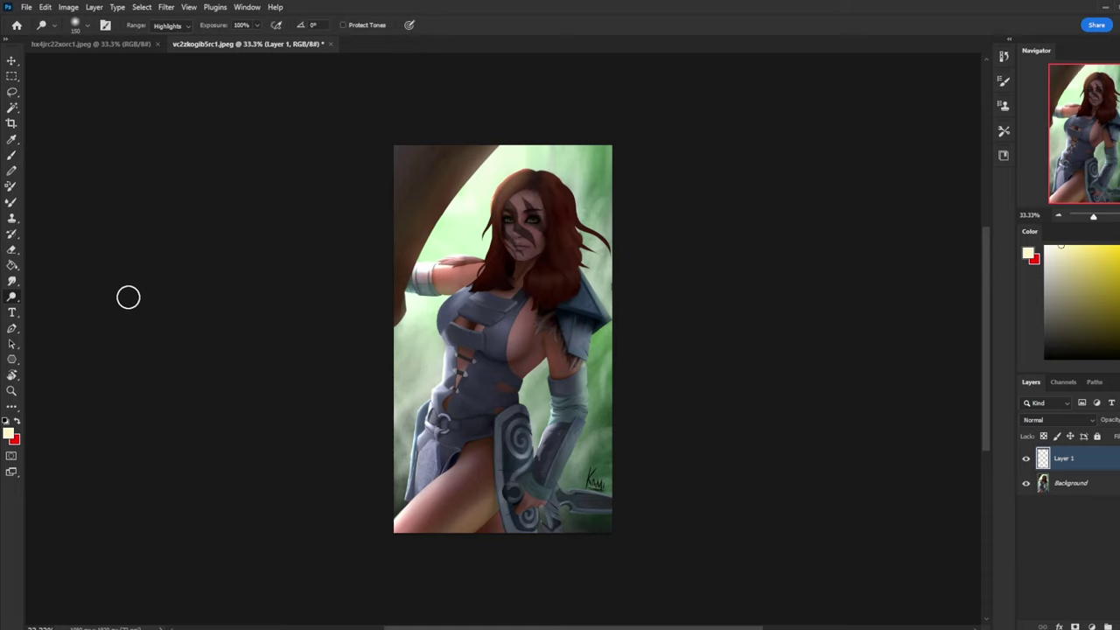
click(1026, 459)
click(1026, 459)
right_click(1074, 458)
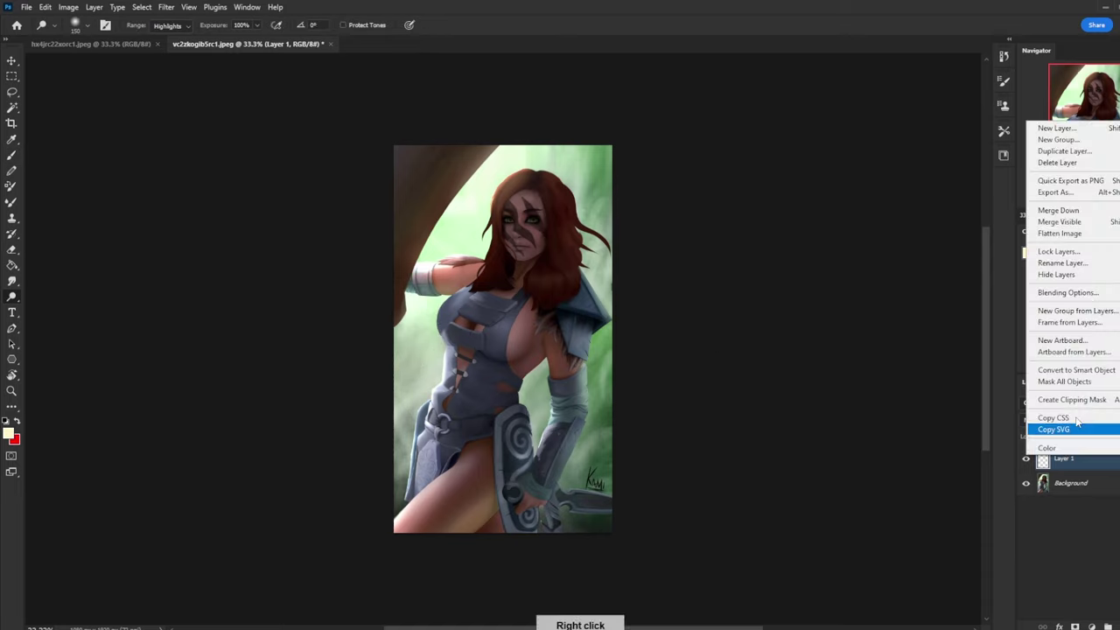
click(1069, 216)
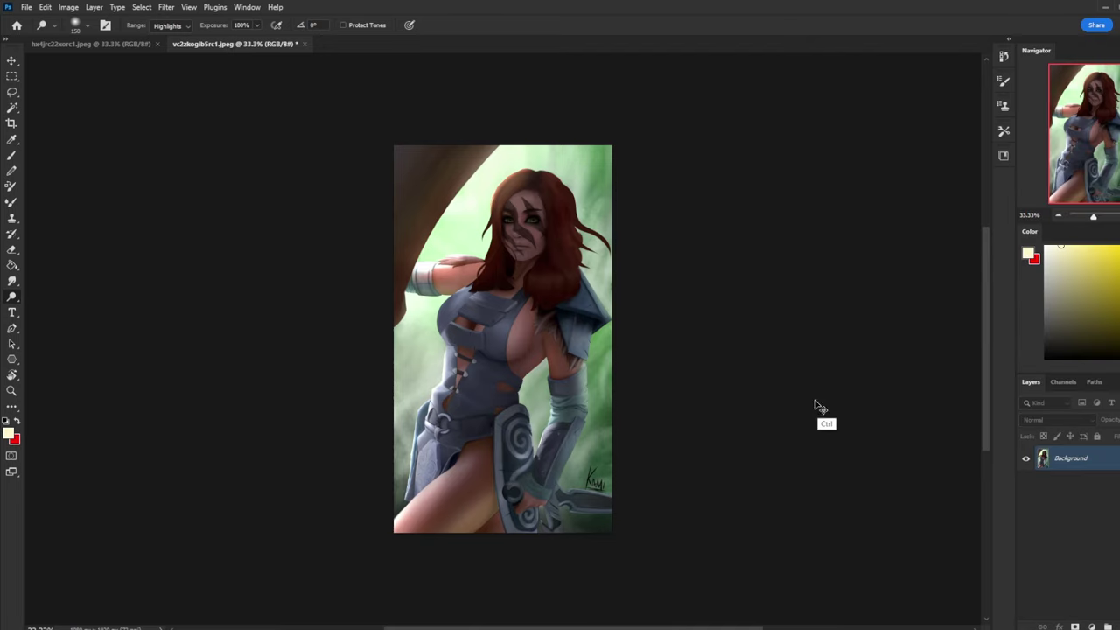
key(ctrl+z)
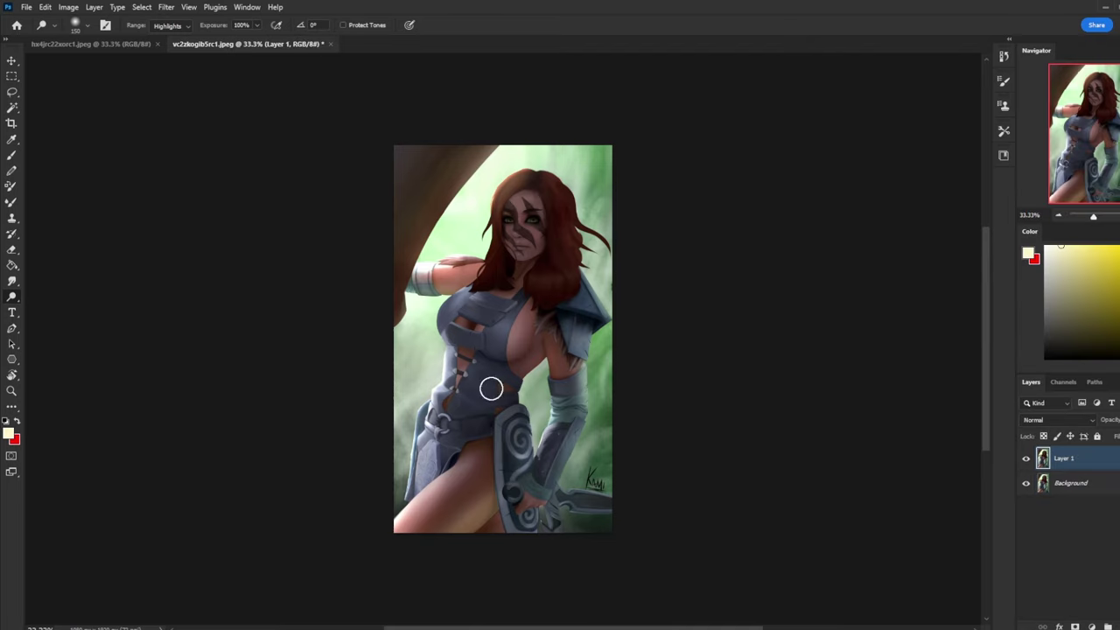
- Brighten the sword blade with Dodge on Highlights at 100% exposure and erase the spill around the signature and below the blade
mouse_move(593, 496)
mouse_down()
mouse_move(572, 482)
mouse_move(583, 475)
mouse_move(634, 527)
mouse_up()
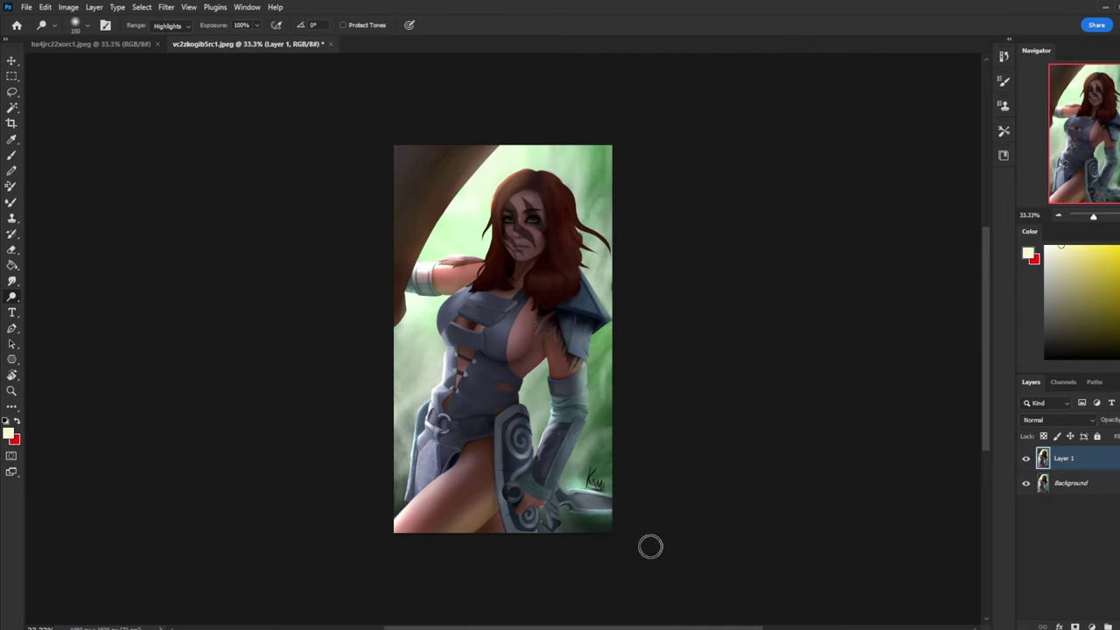
key(e)
drag(574, 486, 592, 484)
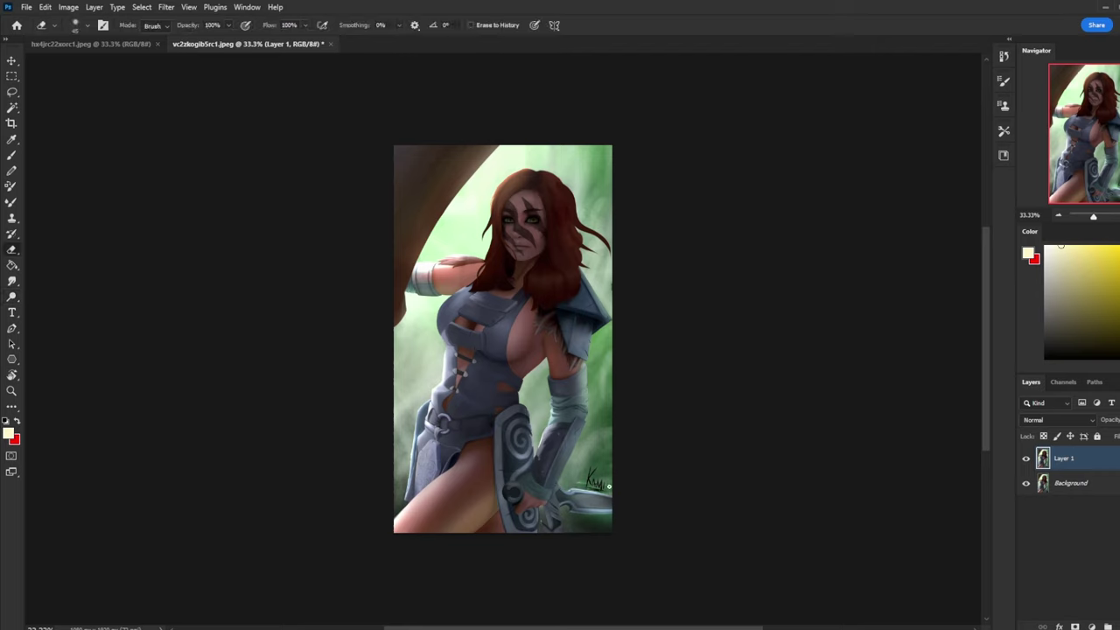
mouse_move(590, 518)
mouse_down()
mouse_move(634, 521)
mouse_move(607, 522)
mouse_up()
- Fade the remaining dodge spill around the signature and blade with a larger soft eraser
key(])
key(])
key(])
key(])
key(])
key(])
key(])
key(])
key(])
drag(594, 475, 654, 525)
key([)
key([)
key([)
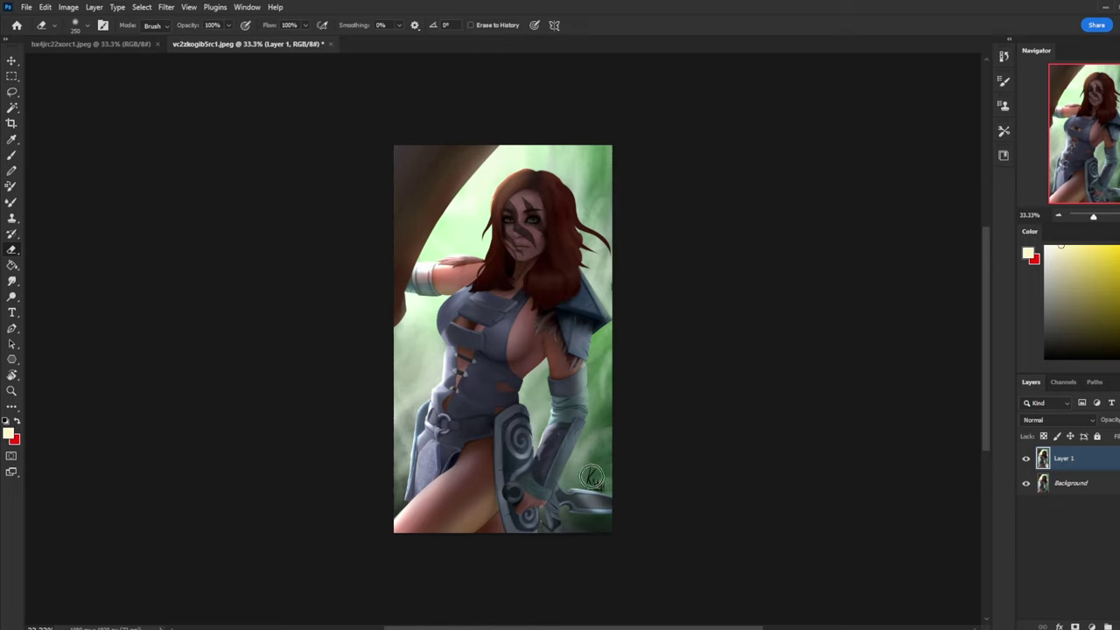
key(bracketright)
key(bracketright)
key(bracketright)
- Add a new layer and set up the 30 px Istebraks sketching brush at 100% opacity with a dark brown sampled from the hair
key(b)
right_click(511, 317)
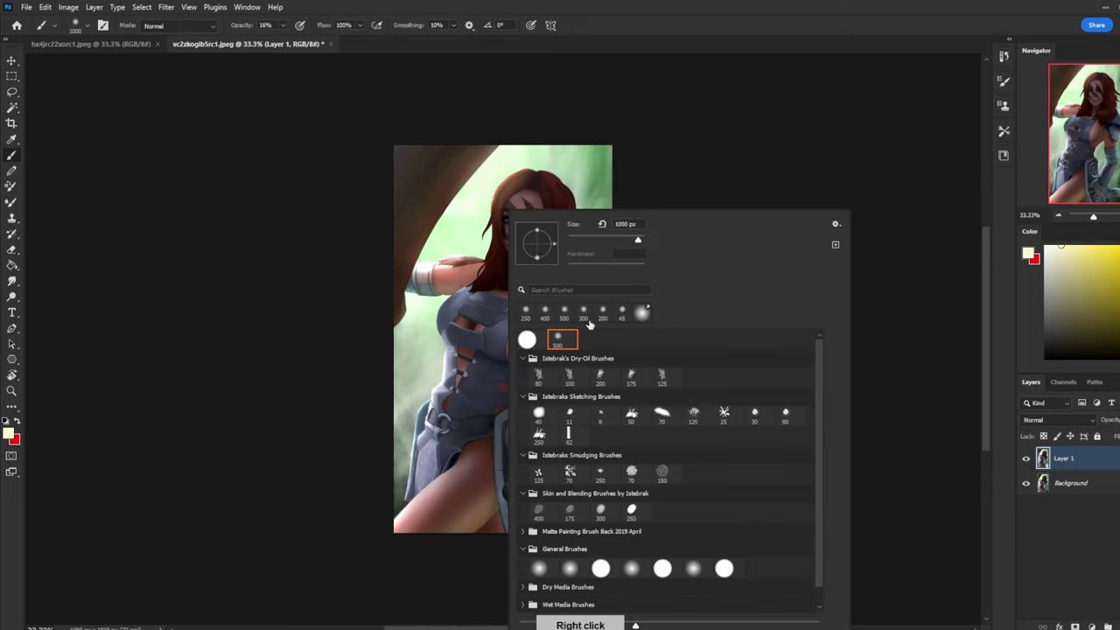
click(752, 414)
click(820, 170)
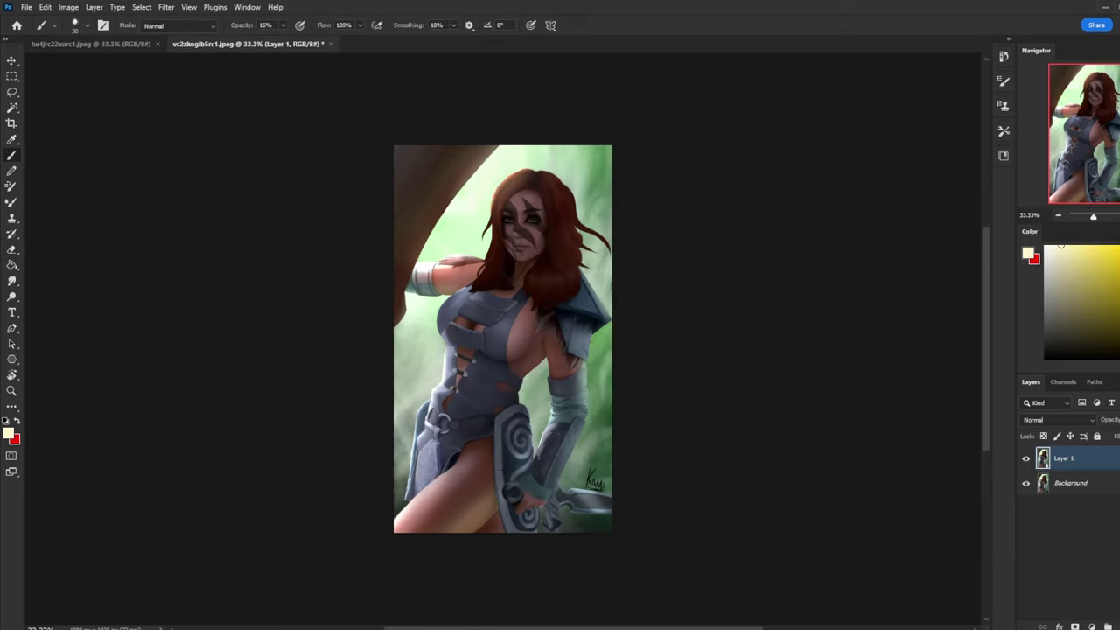
click(1119, 626)
alt+click(491, 253)
click(283, 25)
drag(297, 38, 355, 42)
- Paint loose strands along the hair's outer edges and reshape the crown at 25 px with sampled dark reds and browns
drag(486, 221, 482, 255)
key(ctrl+z)
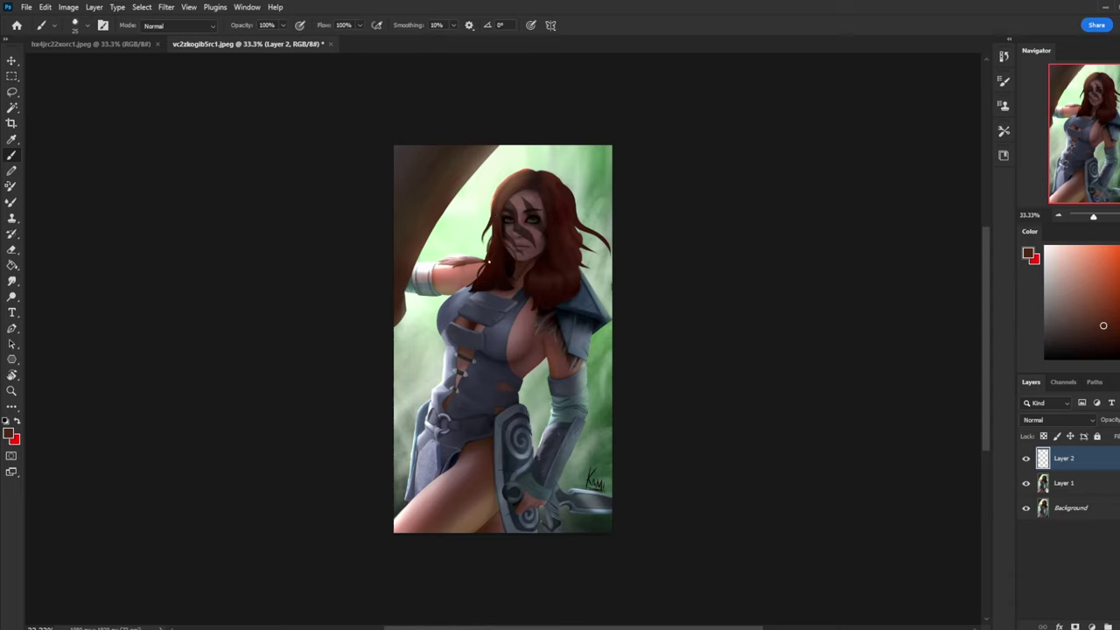
alt+click(503, 276)
alt+click(570, 233)
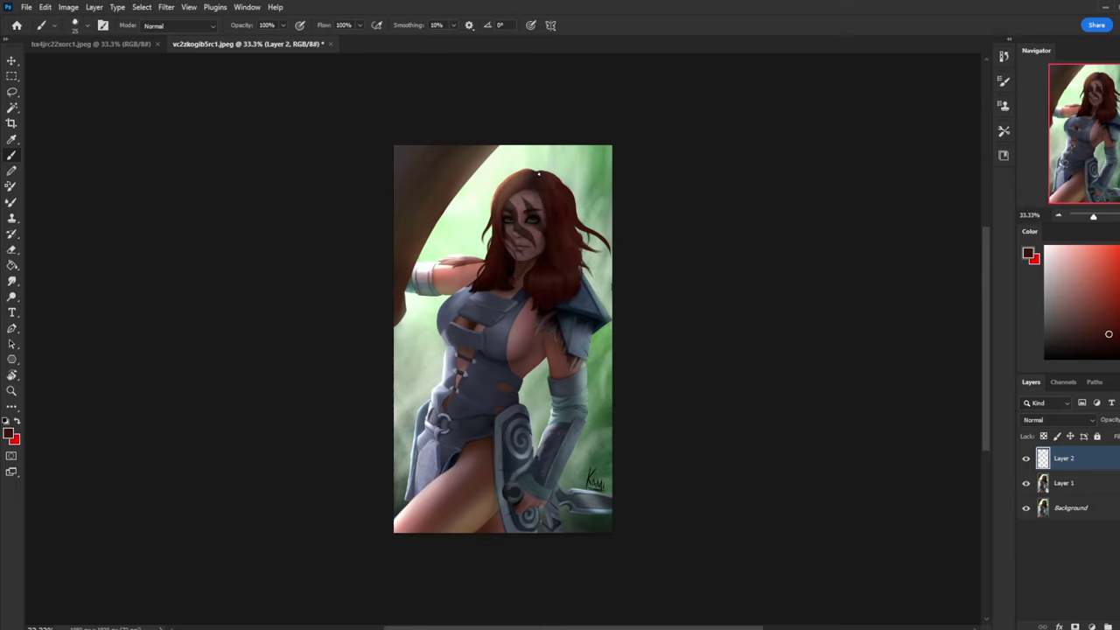
mouse_move(539, 172)
mouse_down()
mouse_move(565, 179)
mouse_move(554, 213)
mouse_up()
key(ctrl+z)
alt+click(535, 171)
- Paint fine strands around the hairline and parting above the forehead with browns sampled from the hair
alt+click(500, 200)
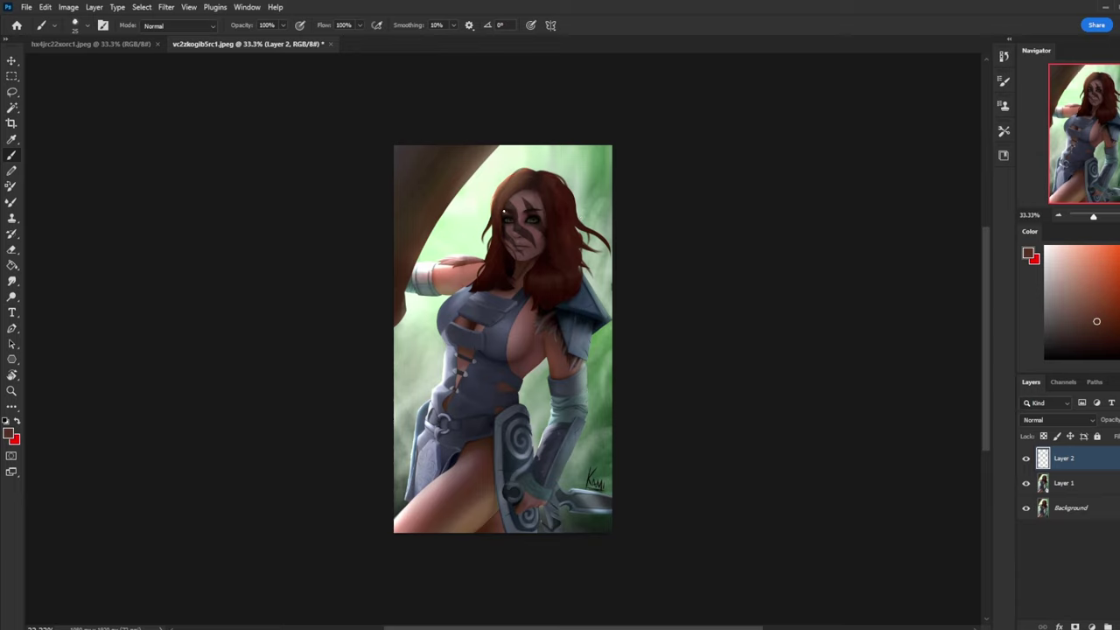
alt+click(504, 208)
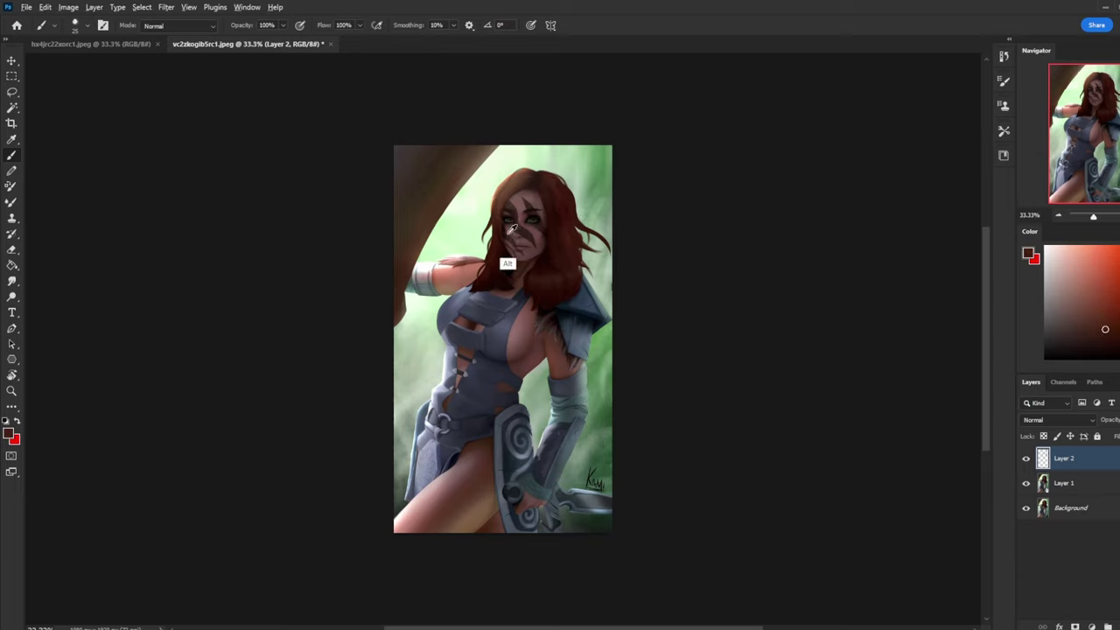
alt+click(496, 212)
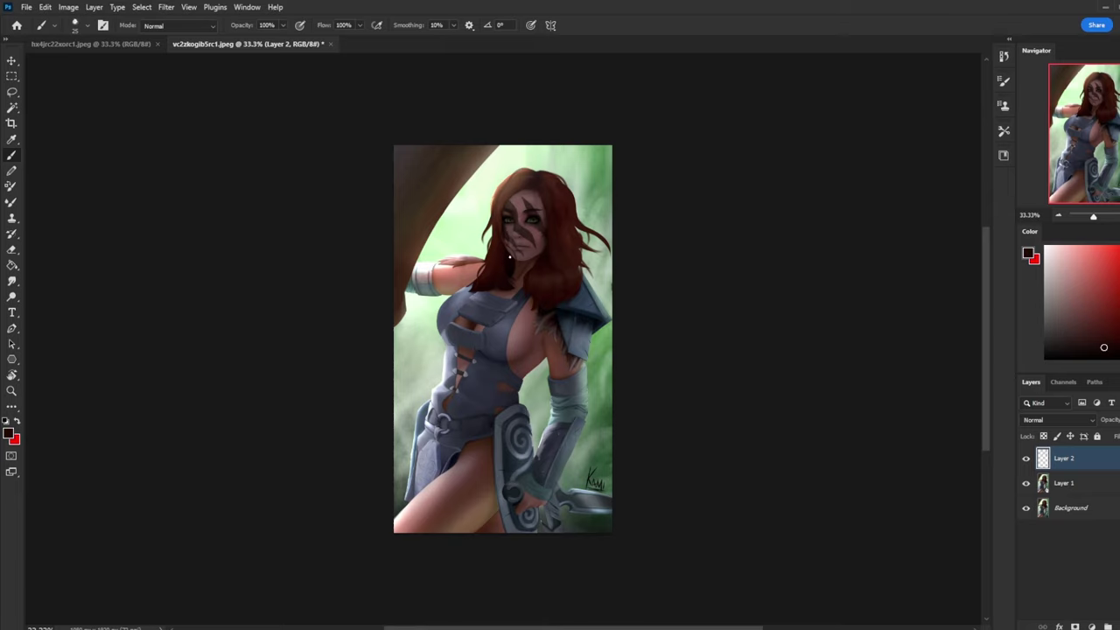
alt+click(513, 188)
alt+click(527, 188)
alt+click(526, 182)
alt+click(526, 182)
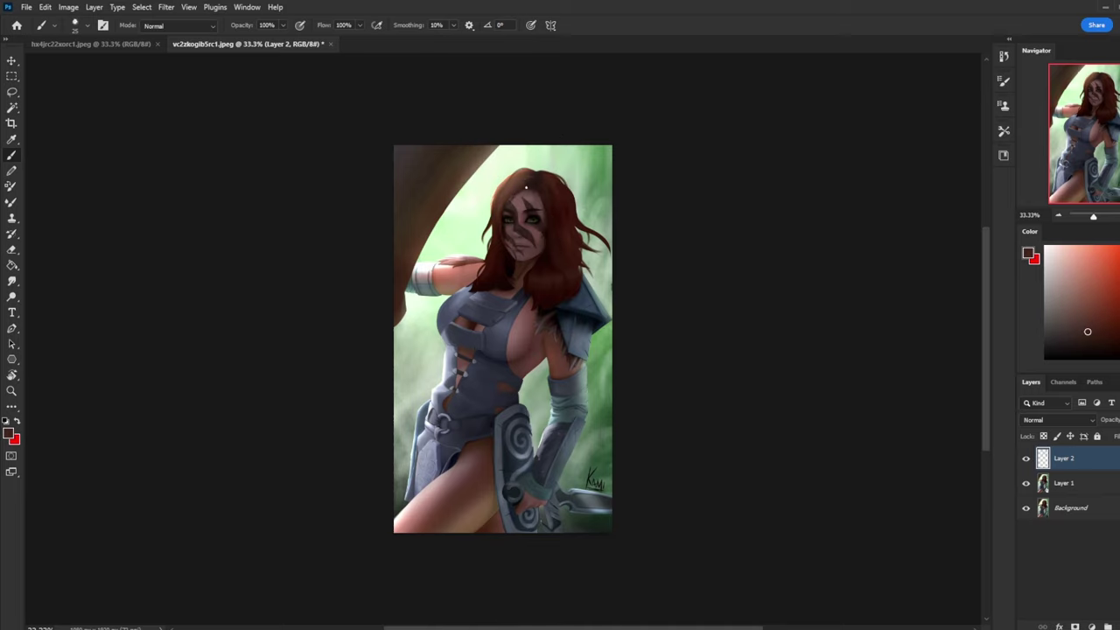
- Add darker and reddish strands framing the face and hanging beside the cheek on the raised-arm side, using sampled colours
alt+click(505, 254)
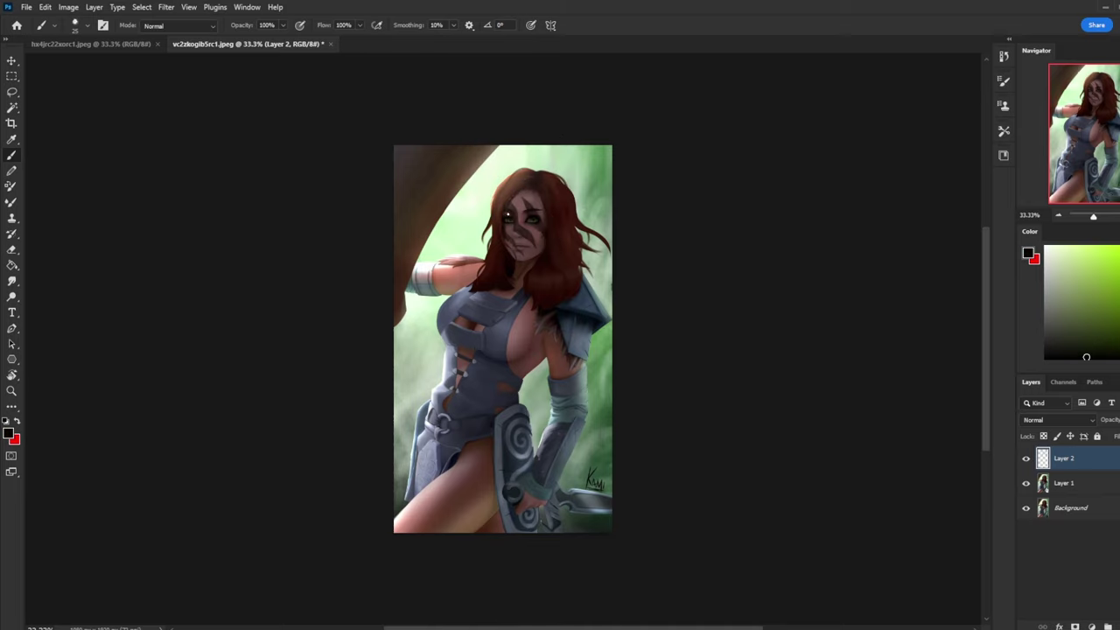
alt+click(529, 176)
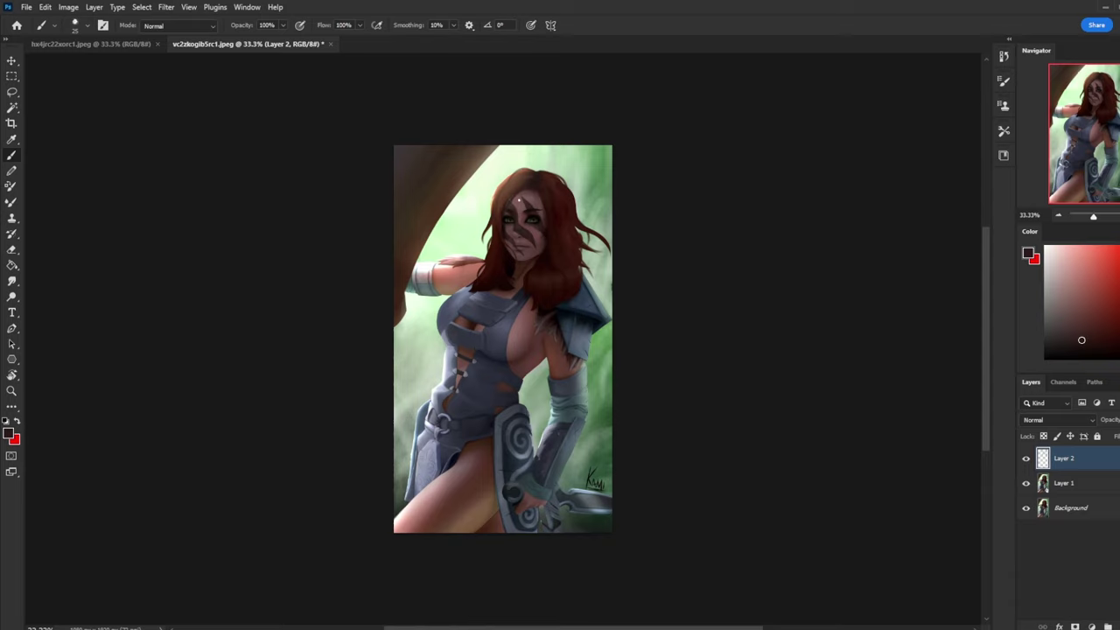
alt+click(506, 234)
alt+click(500, 308)
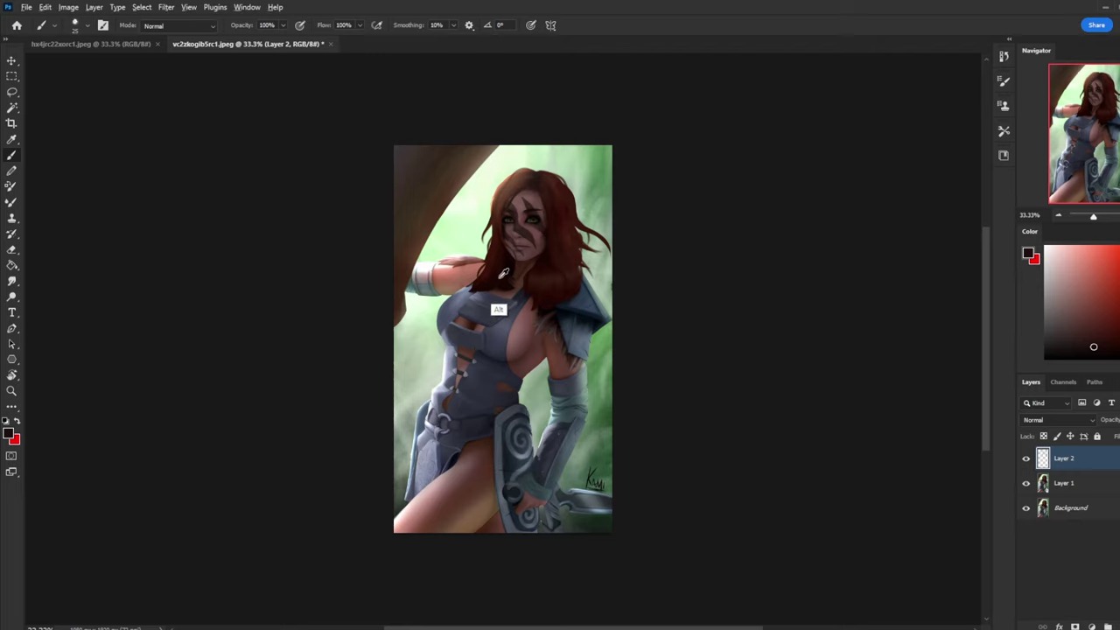
alt+click(526, 183)
alt+click(492, 275)
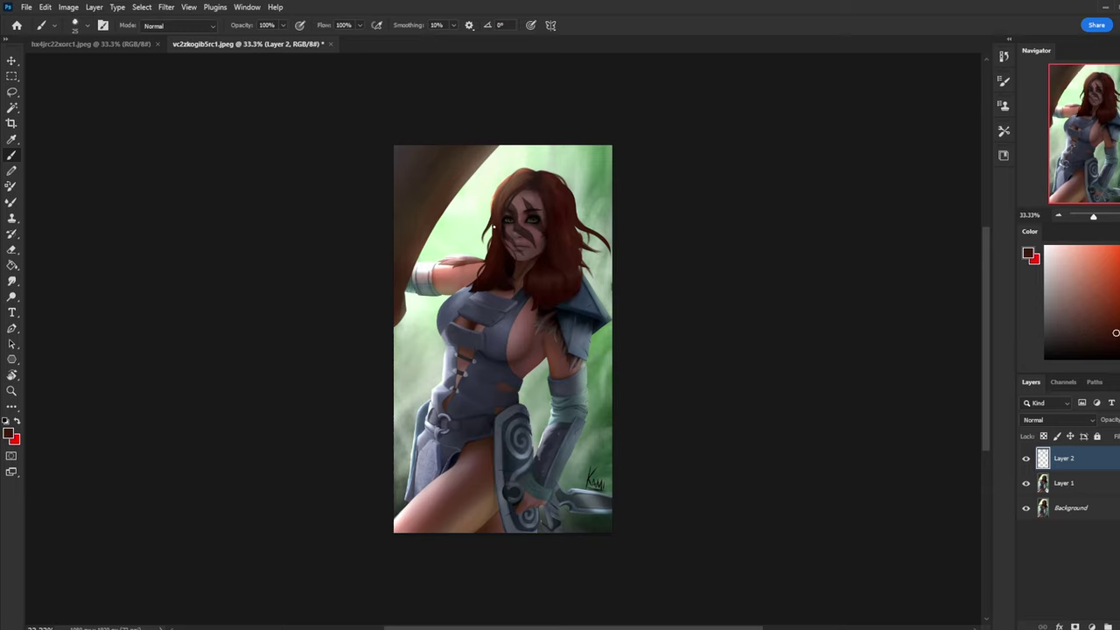
drag(495, 222, 484, 253)
- Flatten the image and select the entire canvas
key(ctrl+minus)
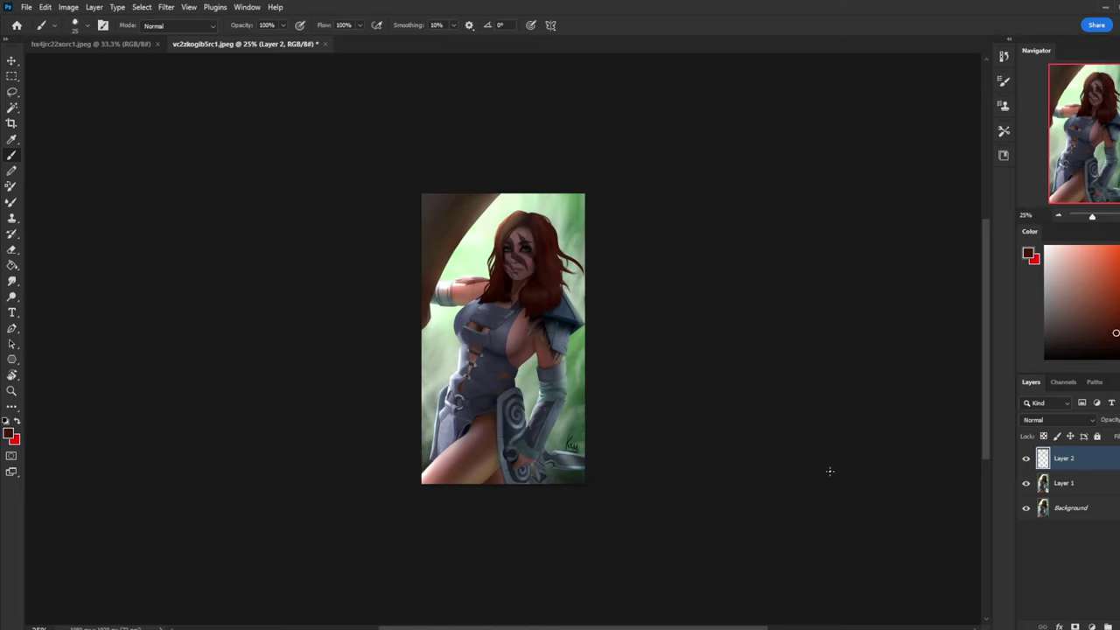
right_click(1089, 479)
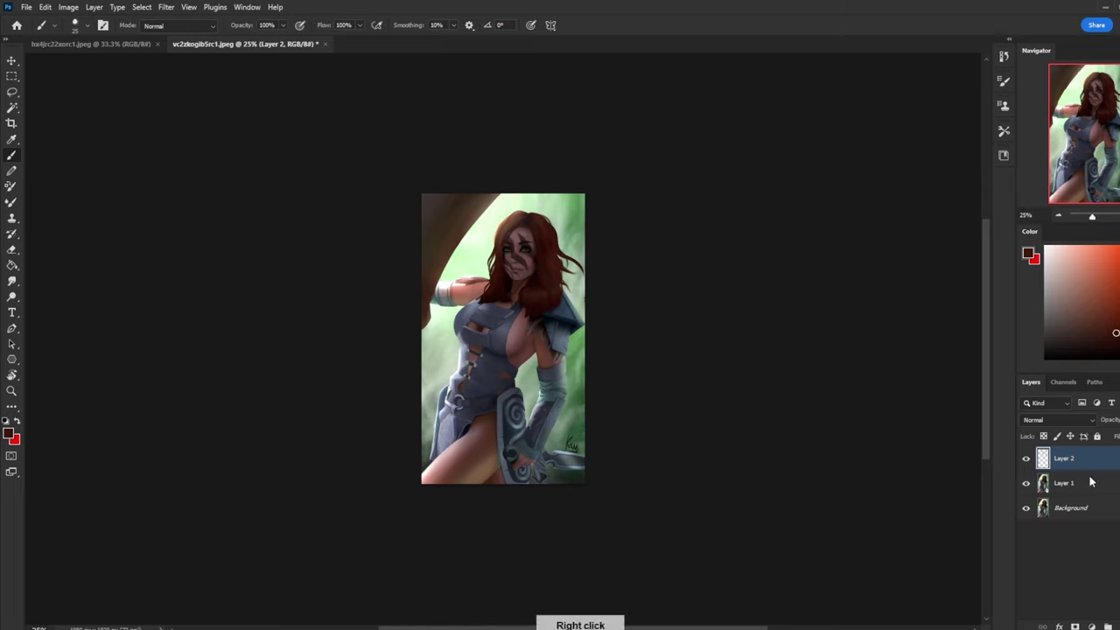
click(1075, 253)
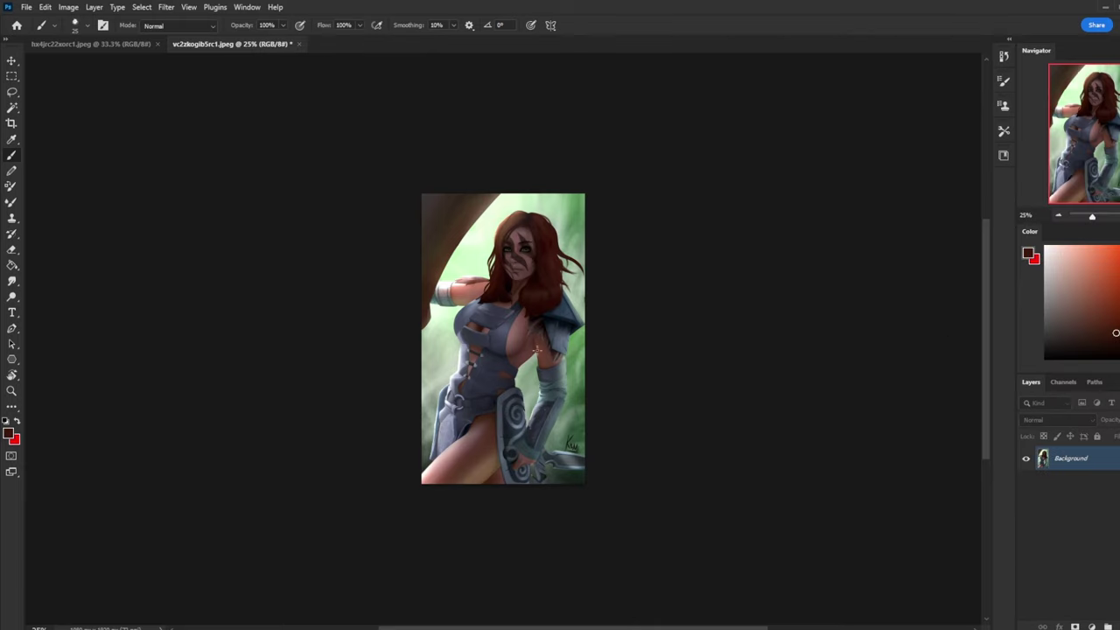
click(12, 107)
click(584, 221)
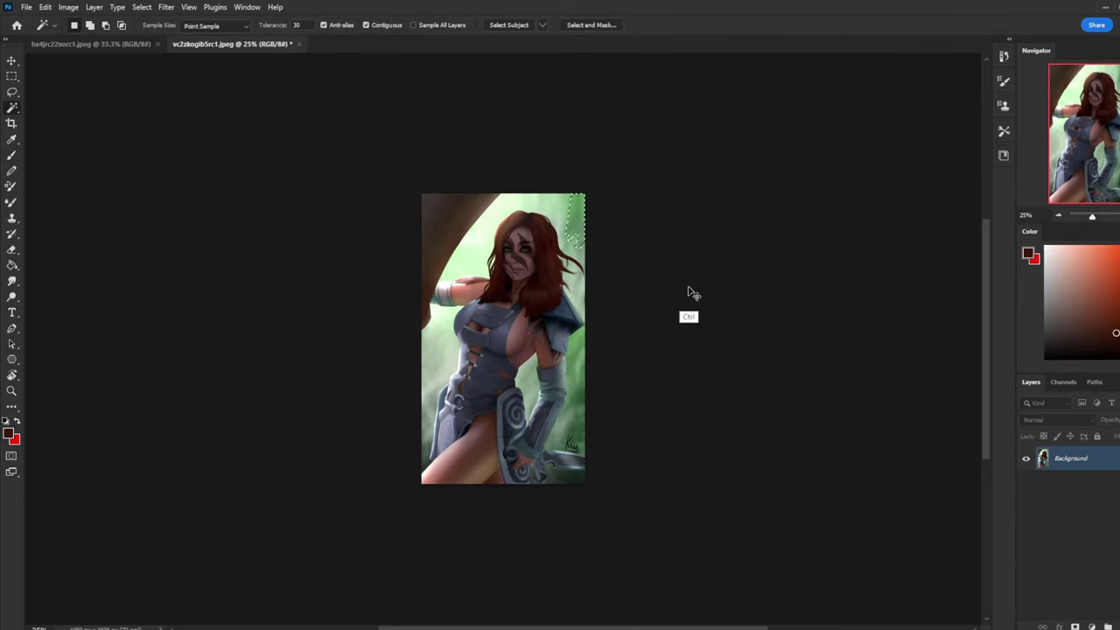
key(ctrl+a)
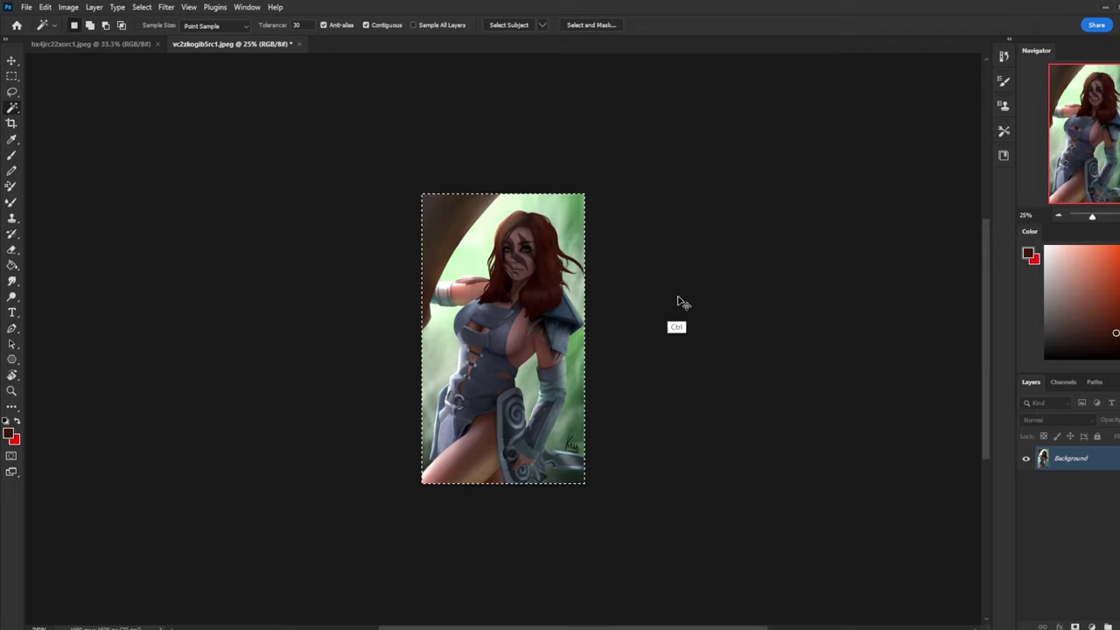
- Step back in the history to the last Smudge stroke made before the image was flattened
click(1004, 56)
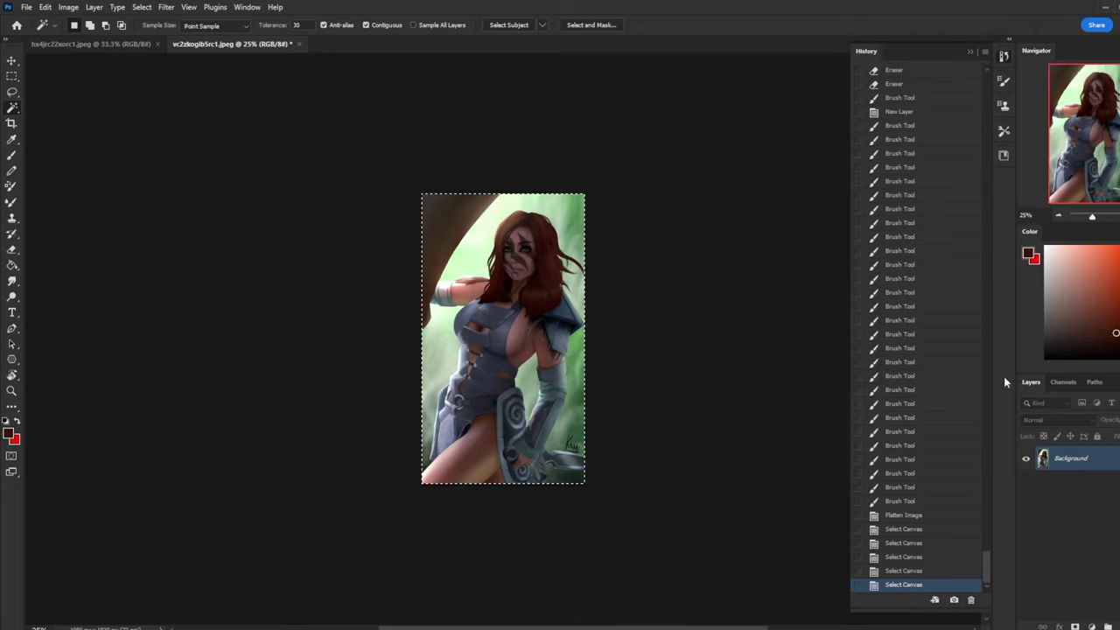
scroll(986, 559, up, 3)
scroll(987, 556, up, 3)
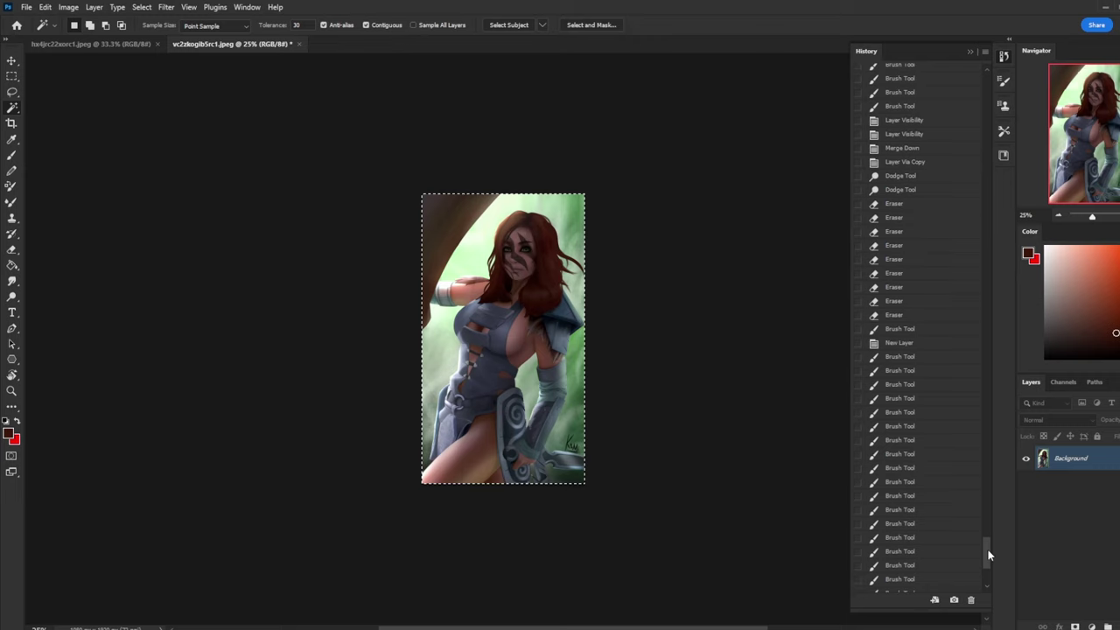
click(917, 108)
drag(986, 556, 992, 534)
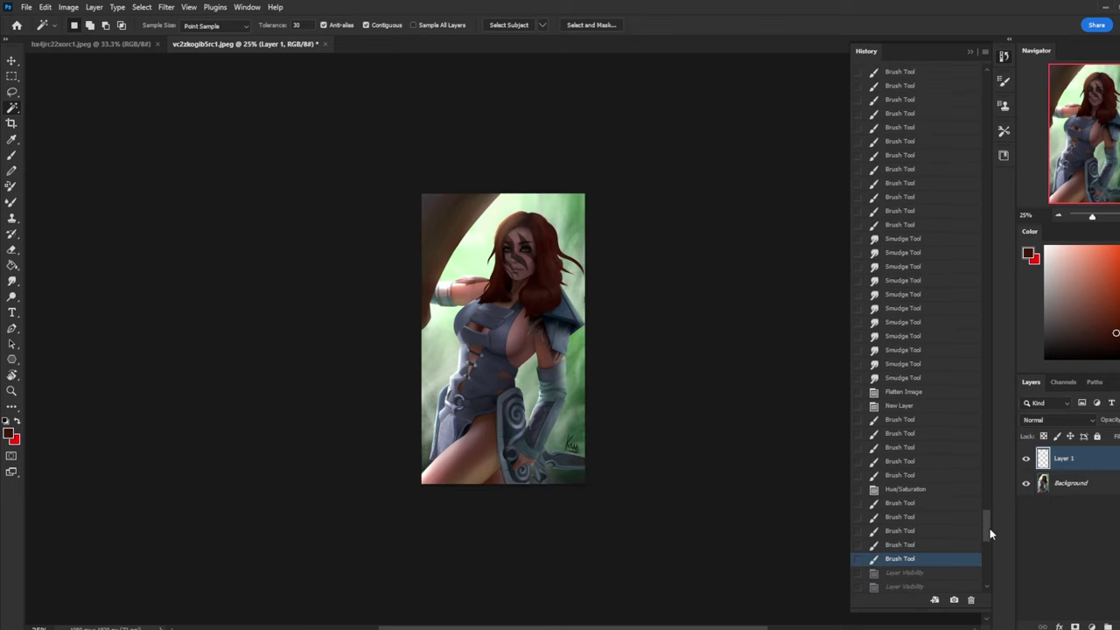
click(915, 379)
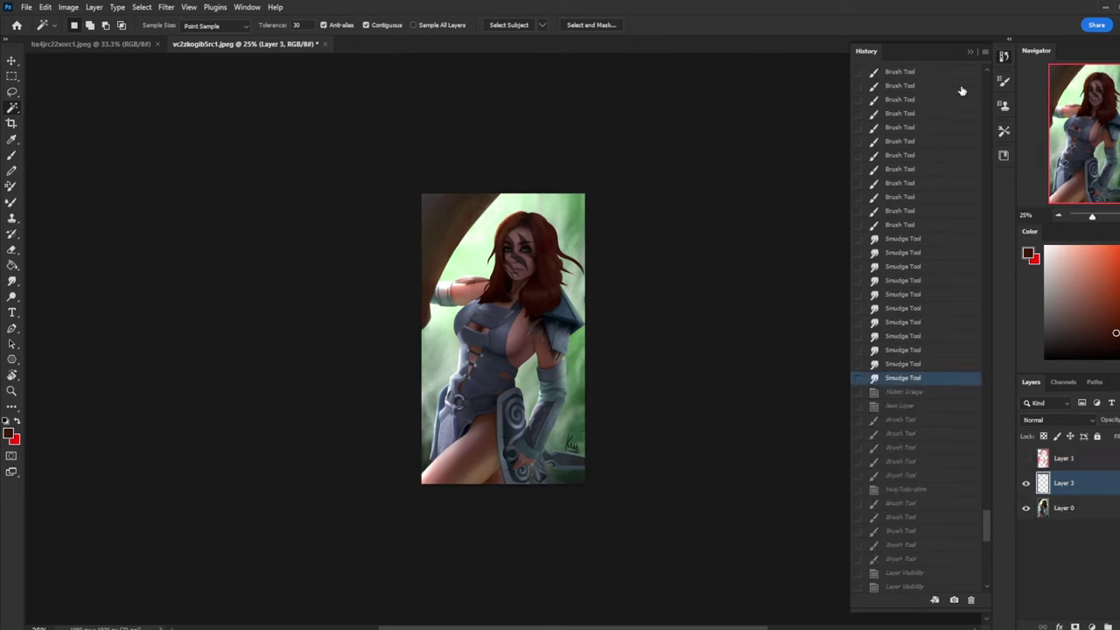
- Paste the copied painting in place above Layer 3 and merge it down through Layer 3 into Layer 0
click(969, 53)
key(ctrl+shift+alt+e)
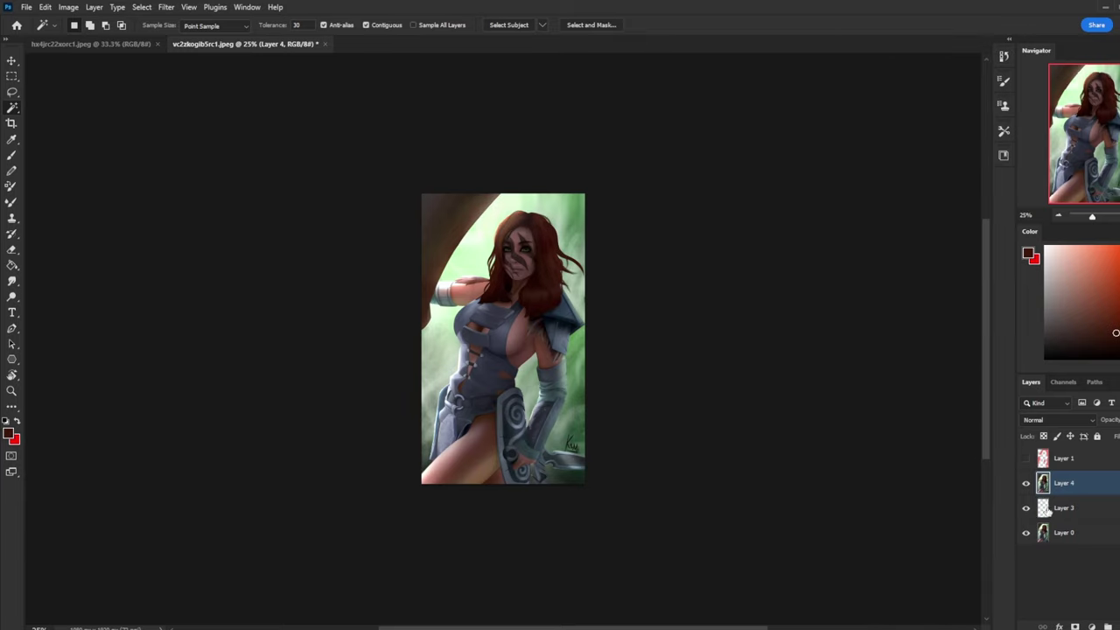
right_click(1066, 510)
click(1072, 266)
right_click(1092, 483)
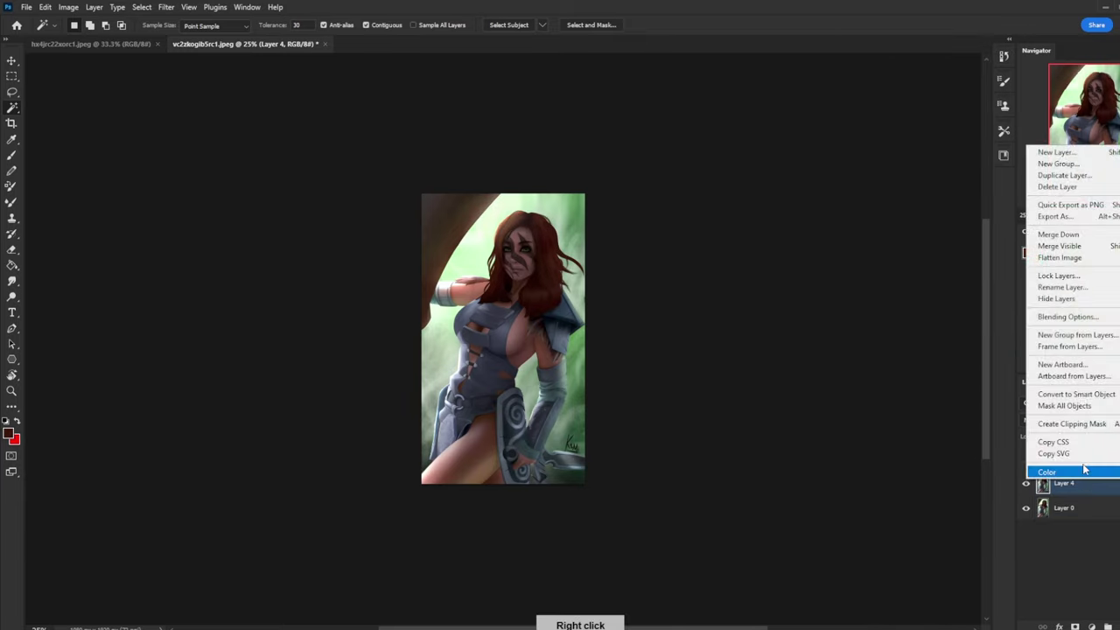
click(1080, 237)
- Show the pink background mask on Layer 1, select its area, and hide the layer again
click(1026, 459)
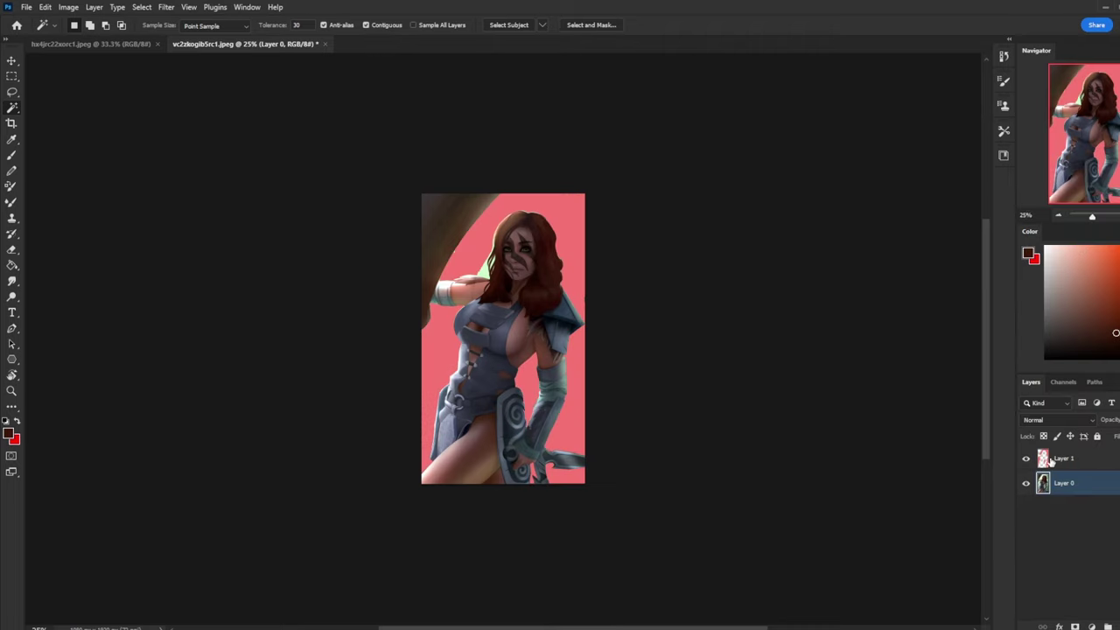
click(1083, 461)
key(ctrl+a)
key(v)
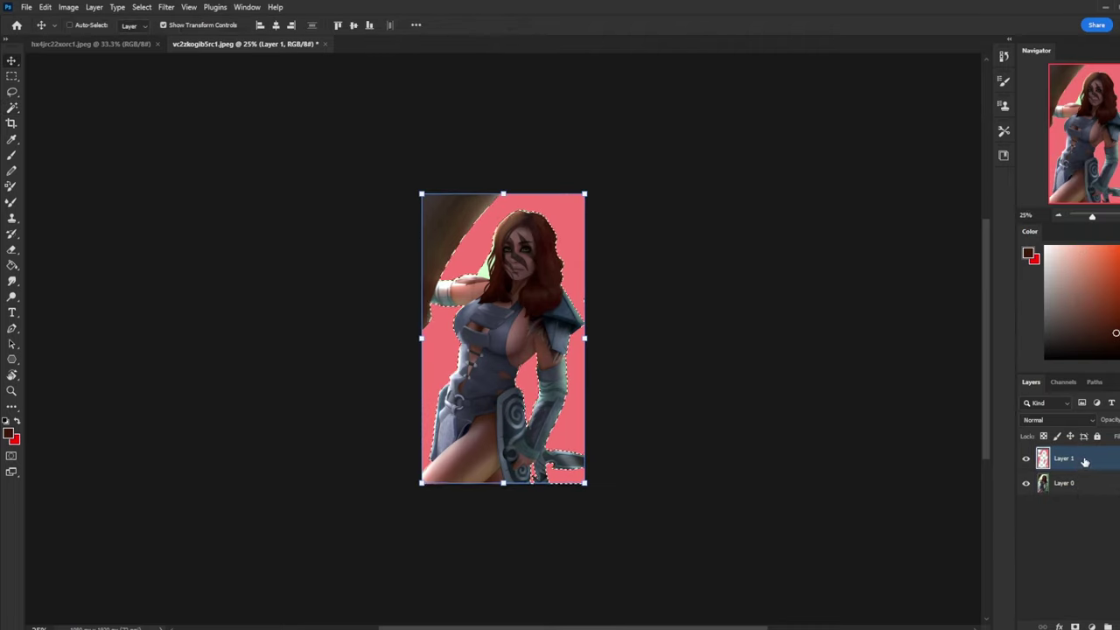
key(l)
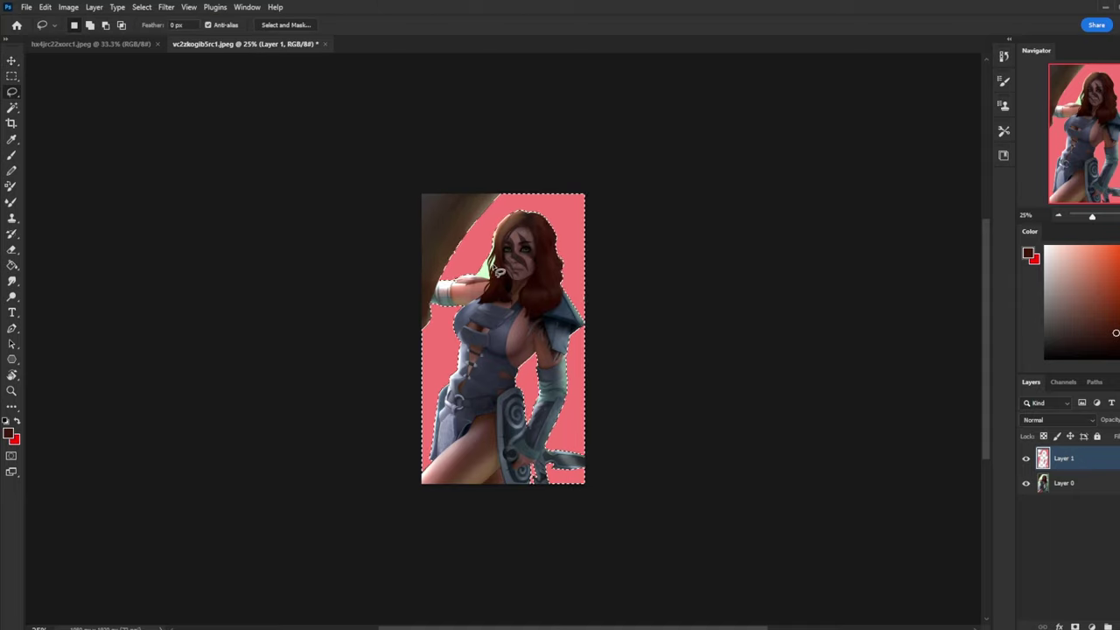
click(1026, 458)
- Shift the background's hue to -20 on Layer 0 with Hue/Saturation and select the entire canvas
click(1069, 486)
ctrl+click(1050, 492)
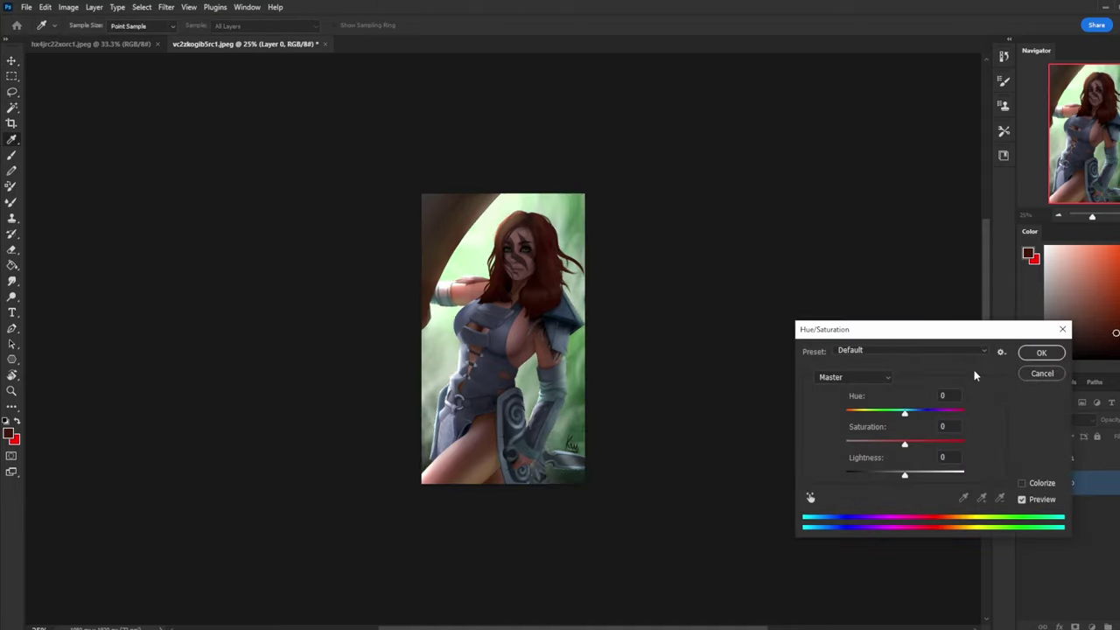
mouse_move(905, 412)
mouse_down()
mouse_move(882, 423)
mouse_move(895, 419)
mouse_up()
click(1022, 500)
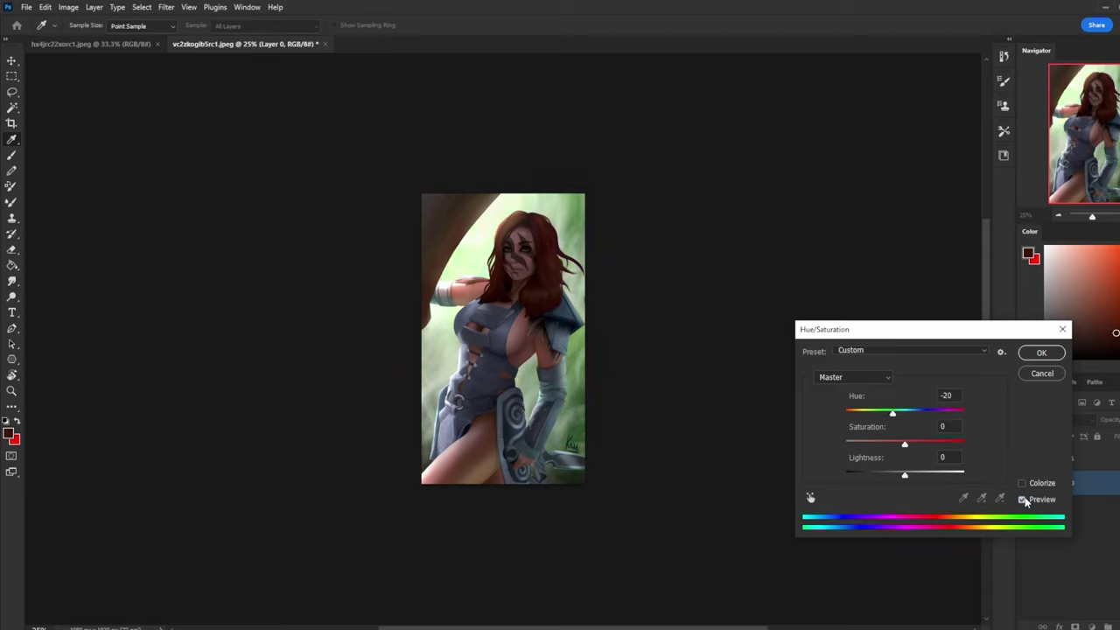
click(1047, 355)
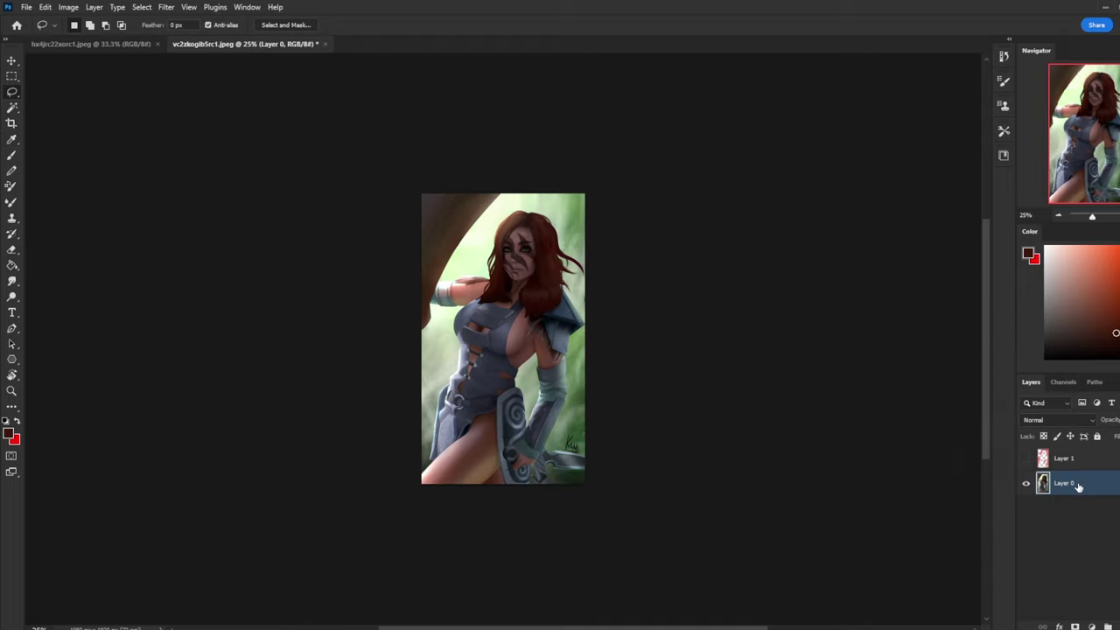
ctrl+click(1066, 482)
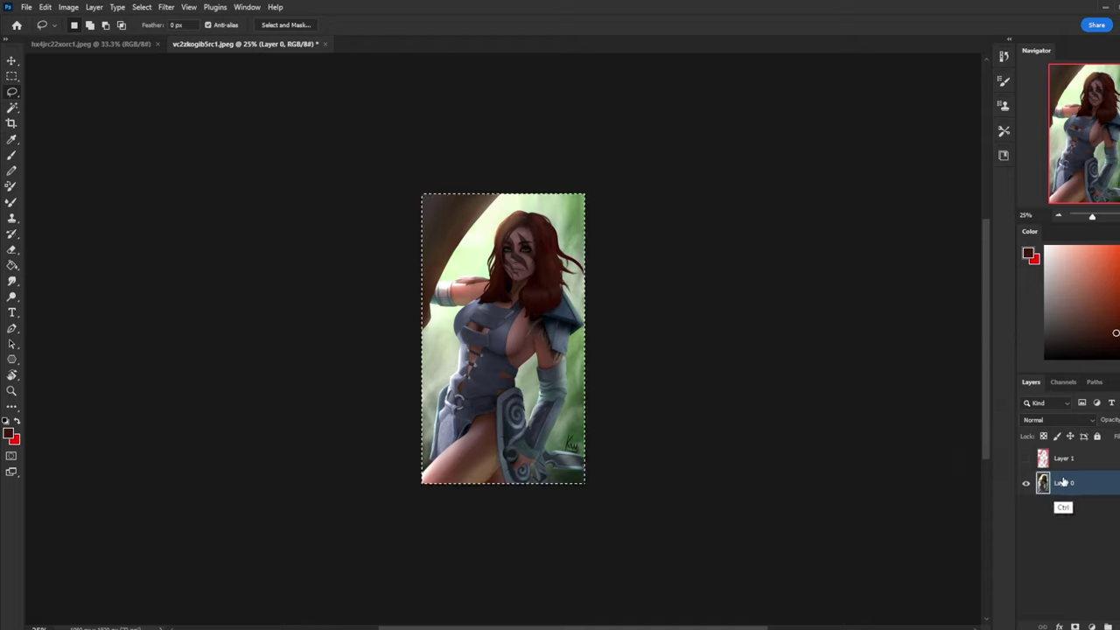
key(ctrl+plus)
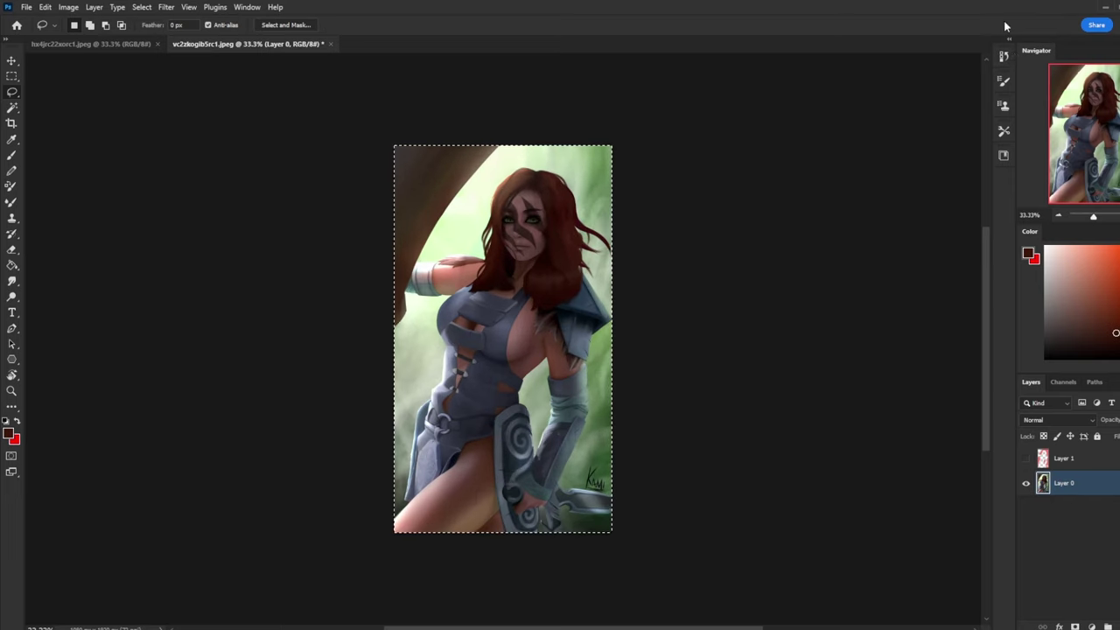
- Set the Brush to 43% opacity and 40 px, with a dark colour sampled from the face
click(1004, 57)
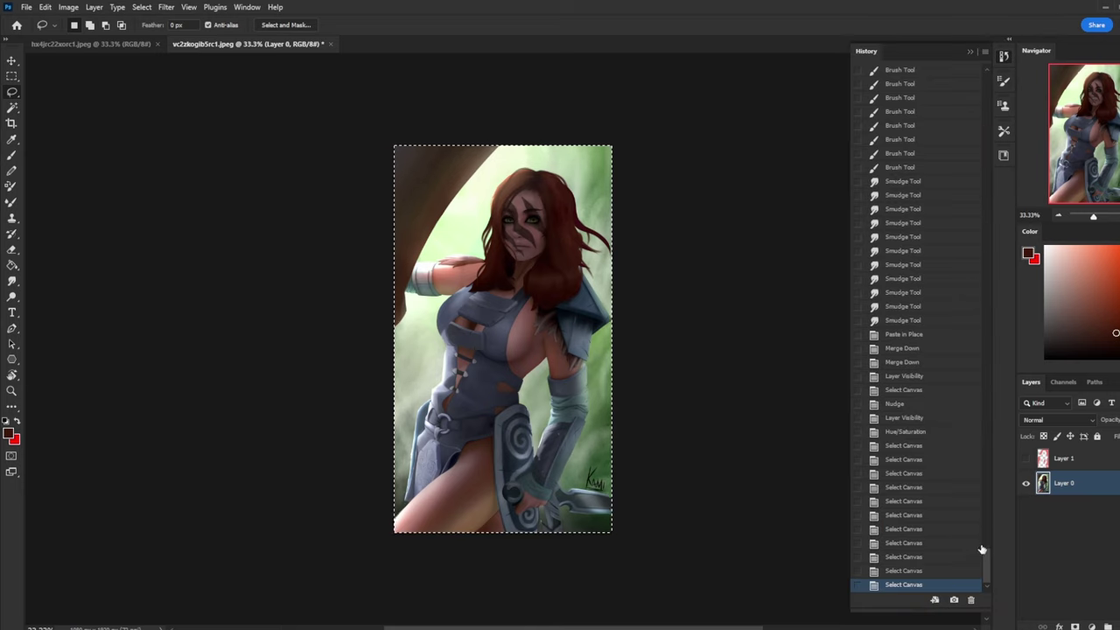
key(b)
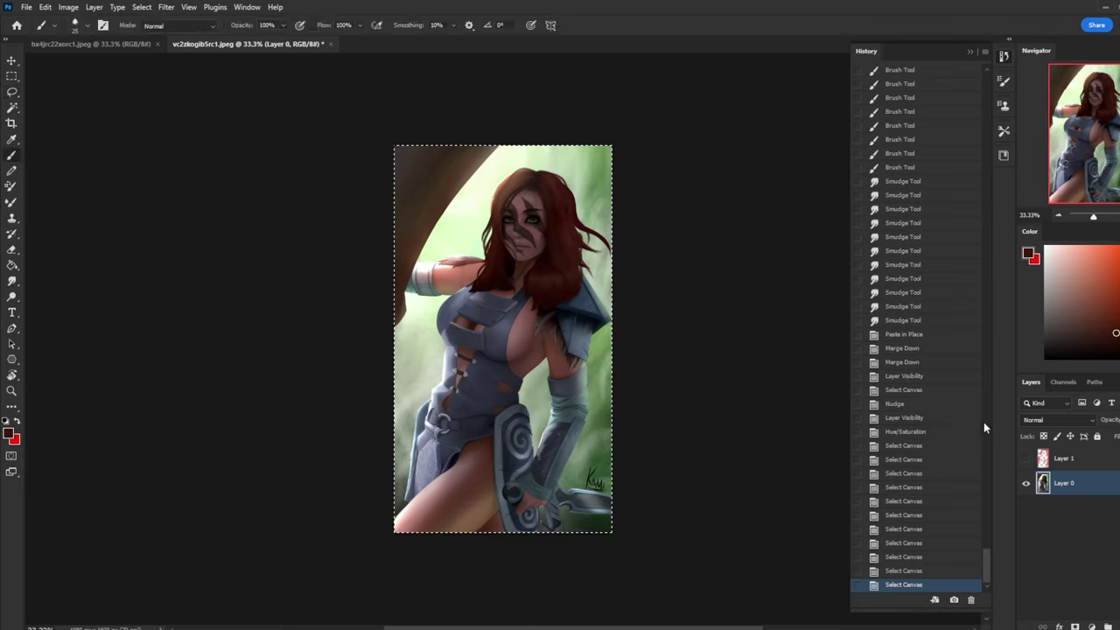
alt+click(541, 214)
click(282, 26)
click(251, 39)
click(507, 201)
key(bracketright)
key(bracketright)
key(bracketright)
click(537, 222)
click(538, 220)
key(ctrl+z)
key(ctrl+z)
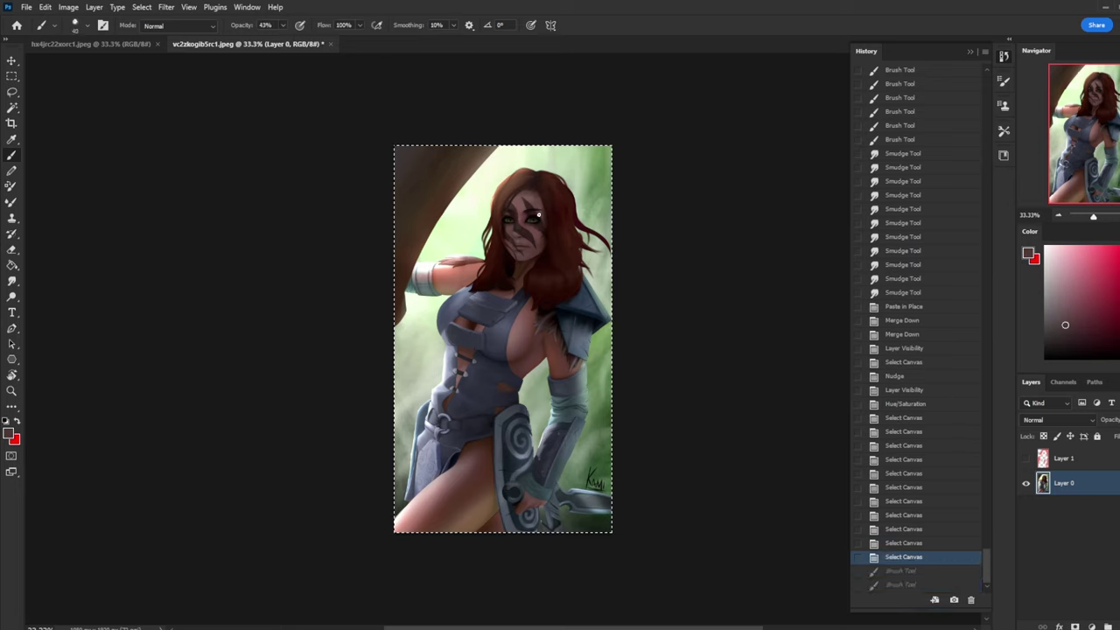
- Darken the areas around both eyes with black brush strokes at 43% opacity on Layer 0
alt+click(537, 211)
click(527, 222)
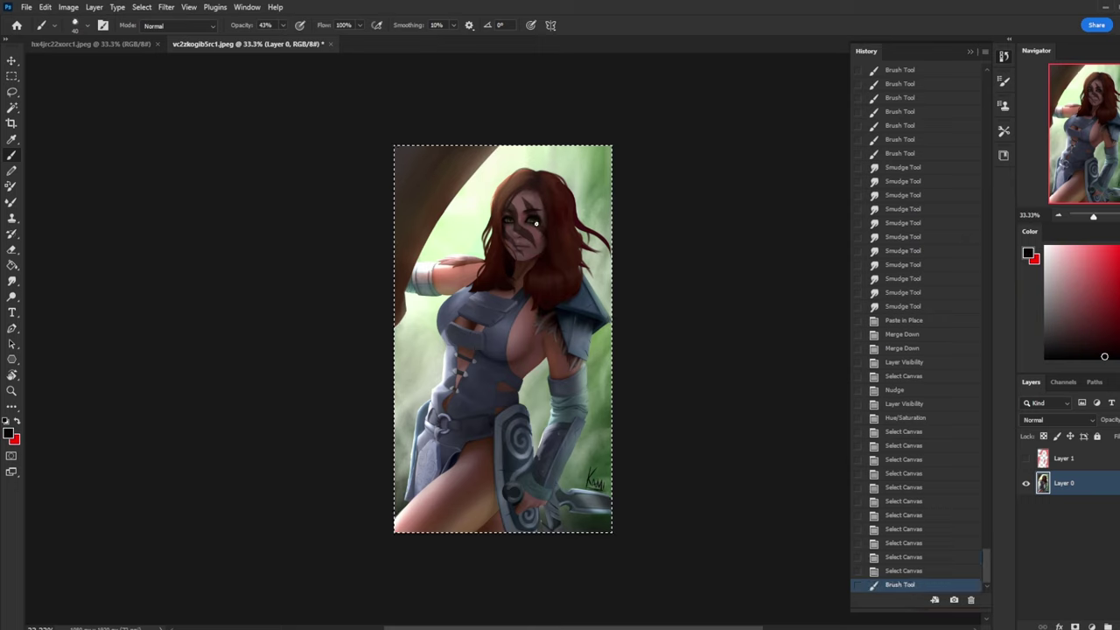
click(526, 222)
click(525, 222)
click(523, 223)
click(520, 222)
click(518, 223)
click(514, 222)
click(515, 222)
click(520, 186)
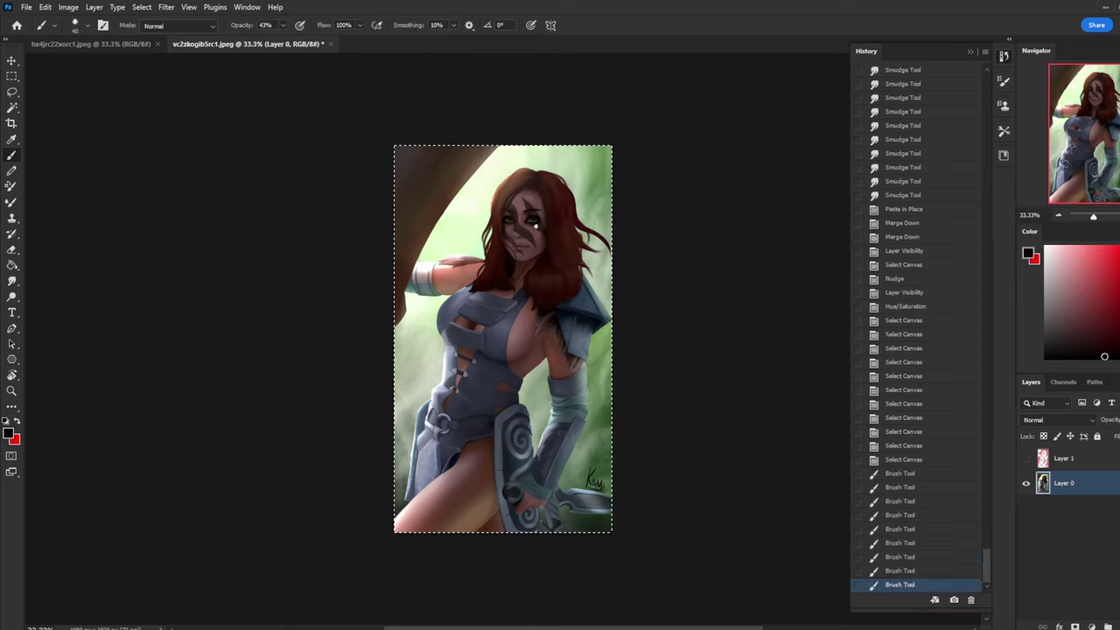
click(541, 221)
click(548, 220)
click(559, 221)
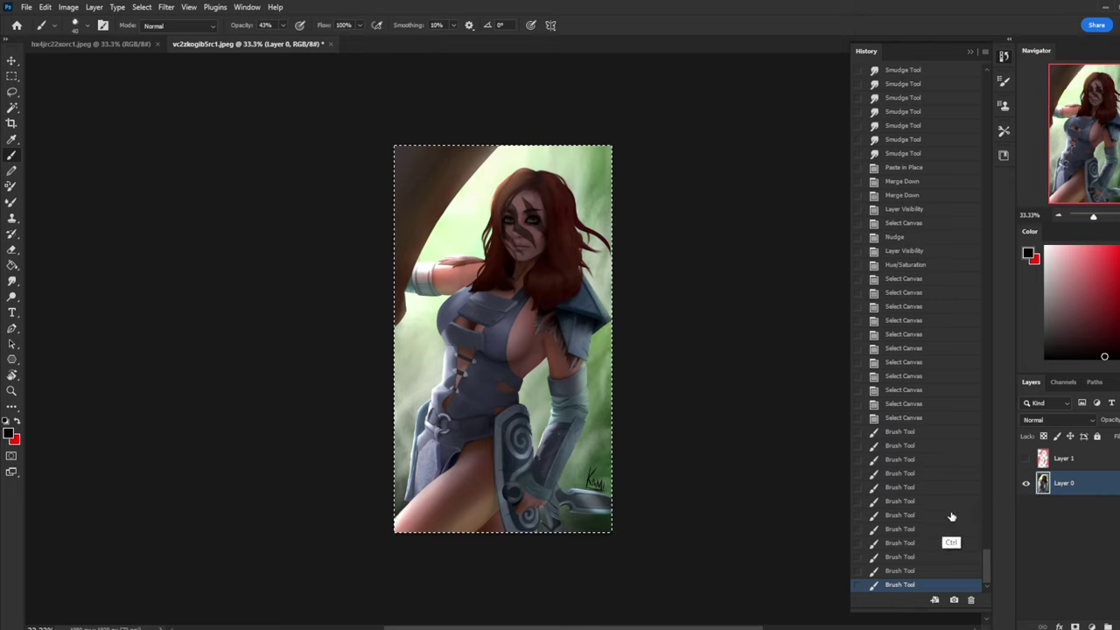
- Select the entire canvas and copy the corrected painting
key(ctrl+a)
key(ctrl+a)
key(ctrl+a)
key(ctrl+a)
key(ctrl+a)
key(ctrl+a)
key(ctrl+a)
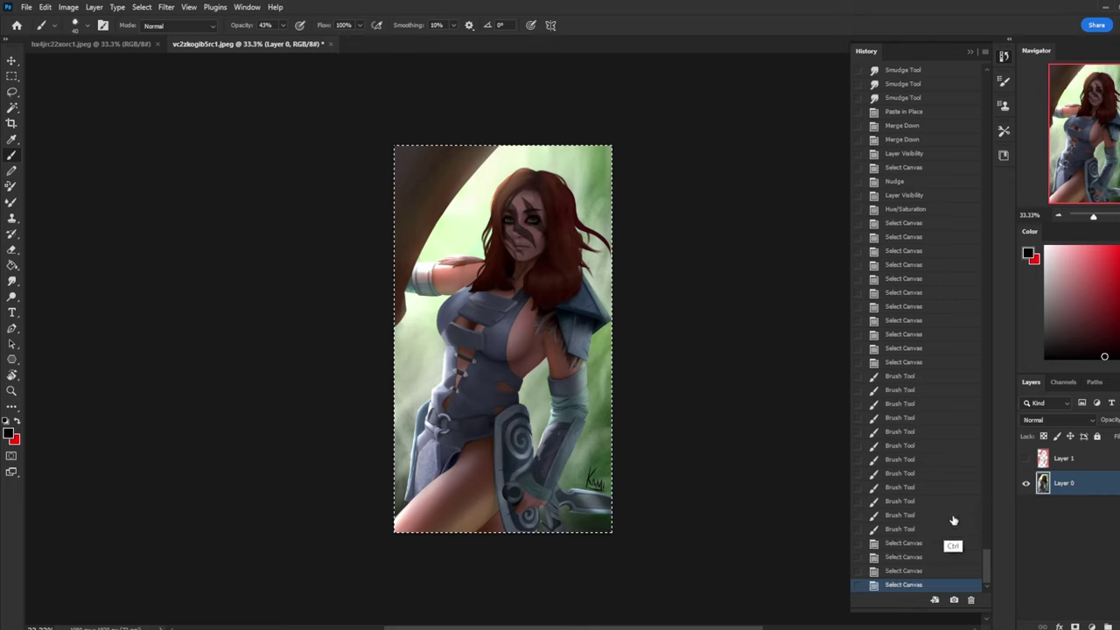
- Return the history to the original painting and paste the corrected version above it as a new layer
drag(987, 559, 936, 76)
click(937, 77)
click(970, 52)
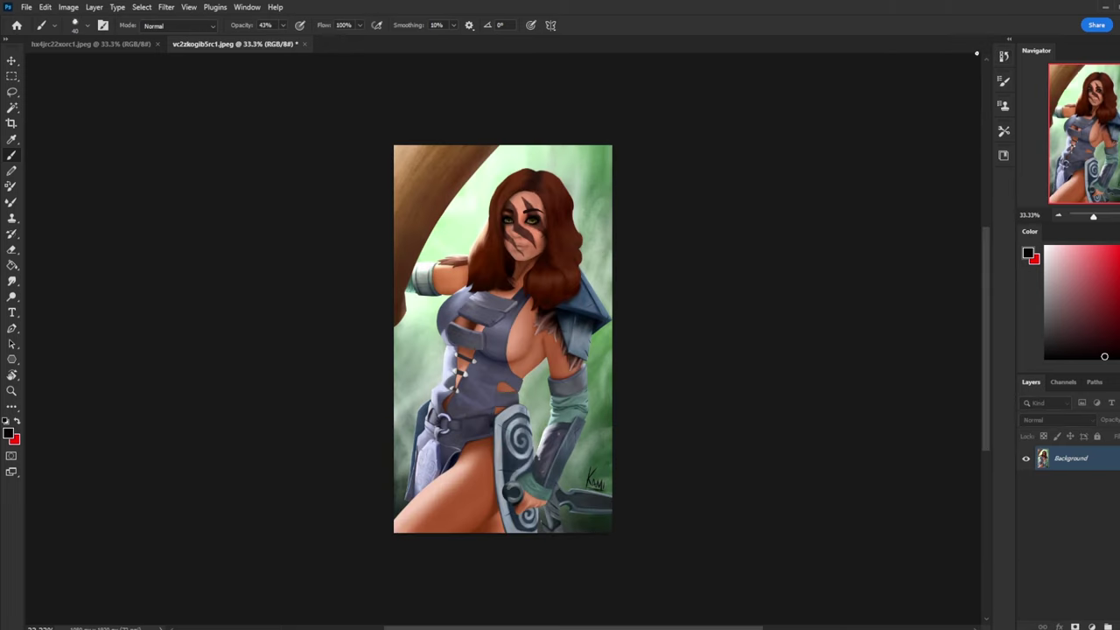
key(ctrl+v)
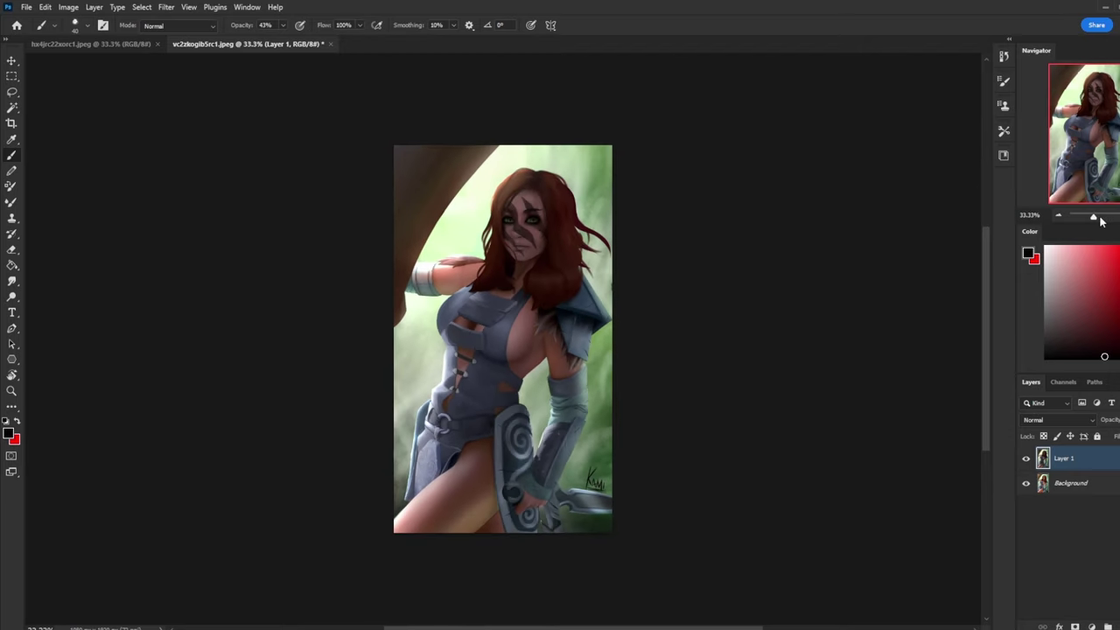
- Resize the image to a width of 2000 pixels
click(68, 7)
click(92, 95)
text(2000)
click(648, 321)
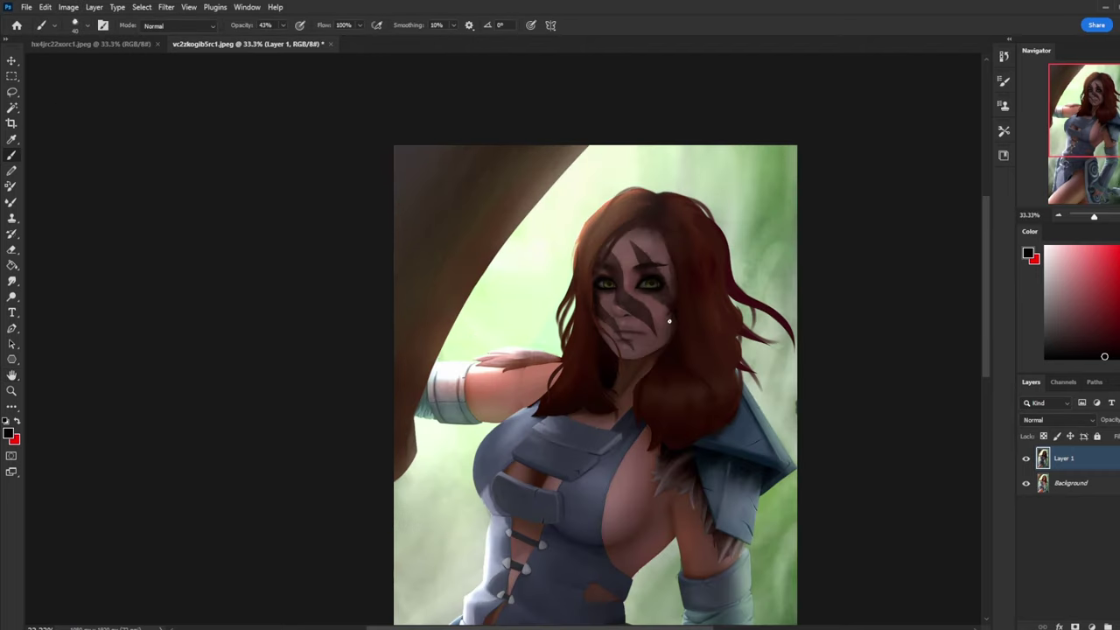
- Compare the corrected painting with the original by toggling Layer 1's visibility, and examine the corrected version up close and as a whole
key(ctrl+minus)
key(ctrl+minus)
drag(623, 393, 608, 330)
key(ctrl+plus)
drag(628, 215, 610, 274)
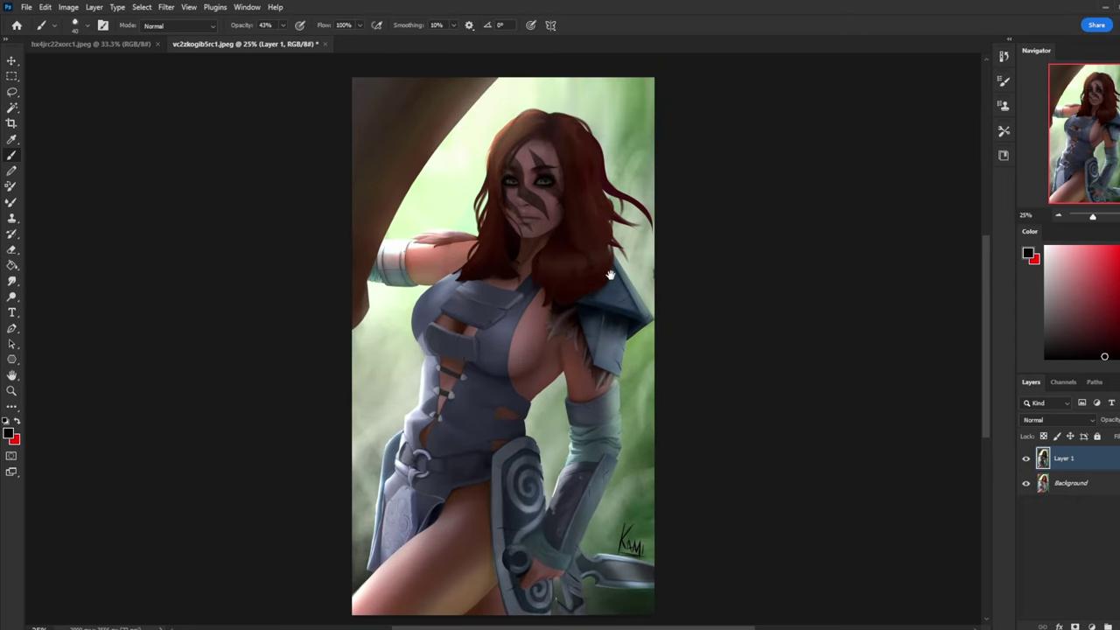
click(1027, 459)
click(1028, 458)
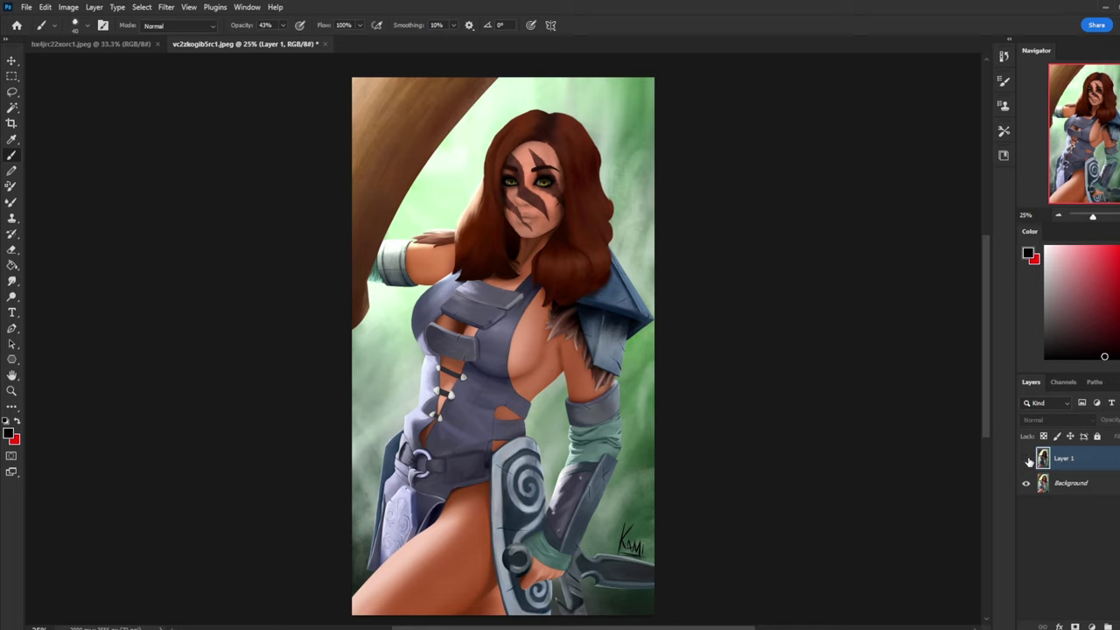
click(1027, 459)
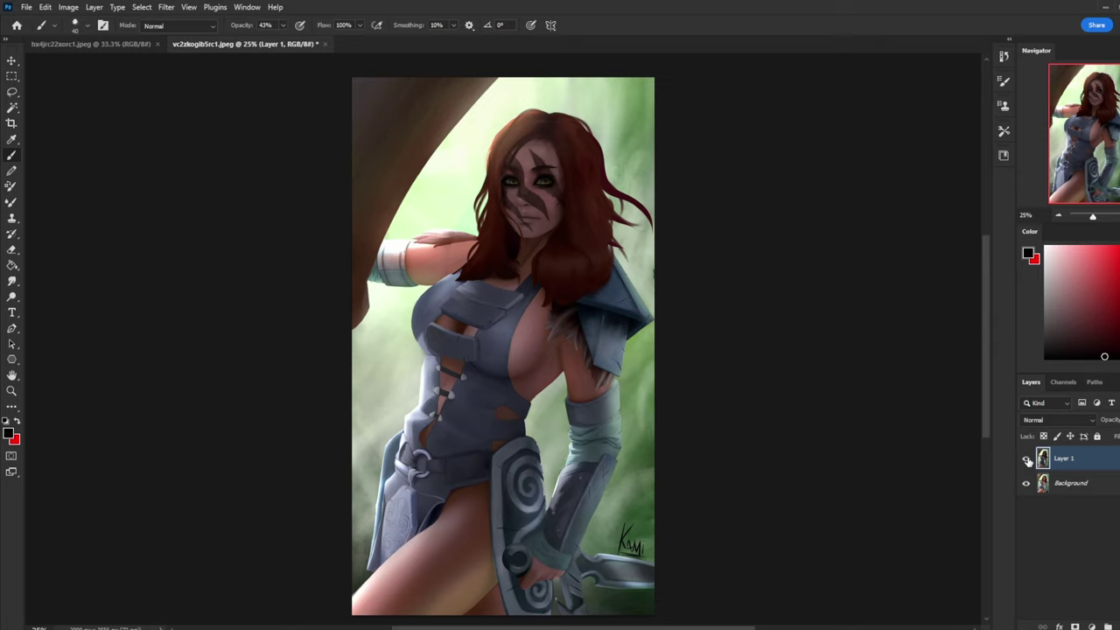
click(1028, 460)
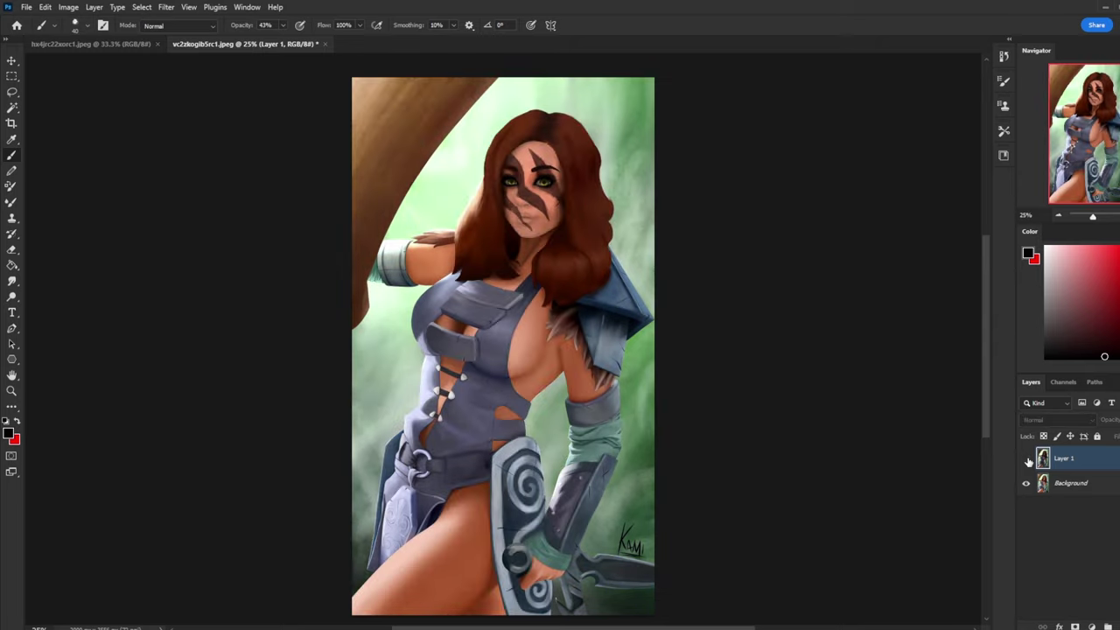
click(1028, 461)
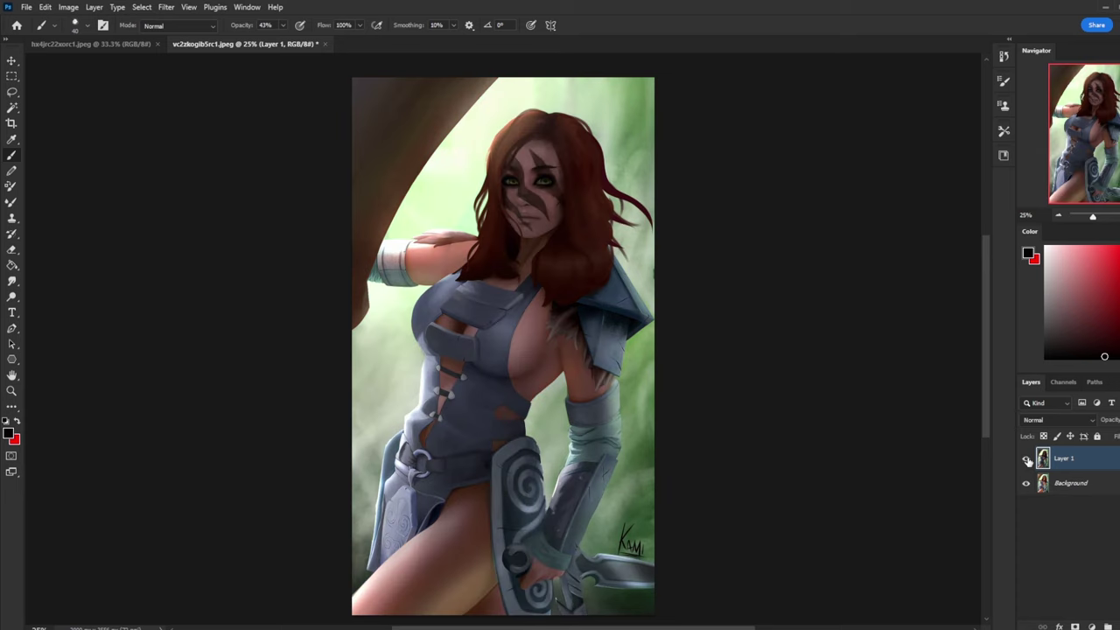
click(1028, 460)
click(1028, 460)
click(1028, 461)
click(1028, 461)
click(1027, 460)
click(1028, 460)
click(1028, 461)
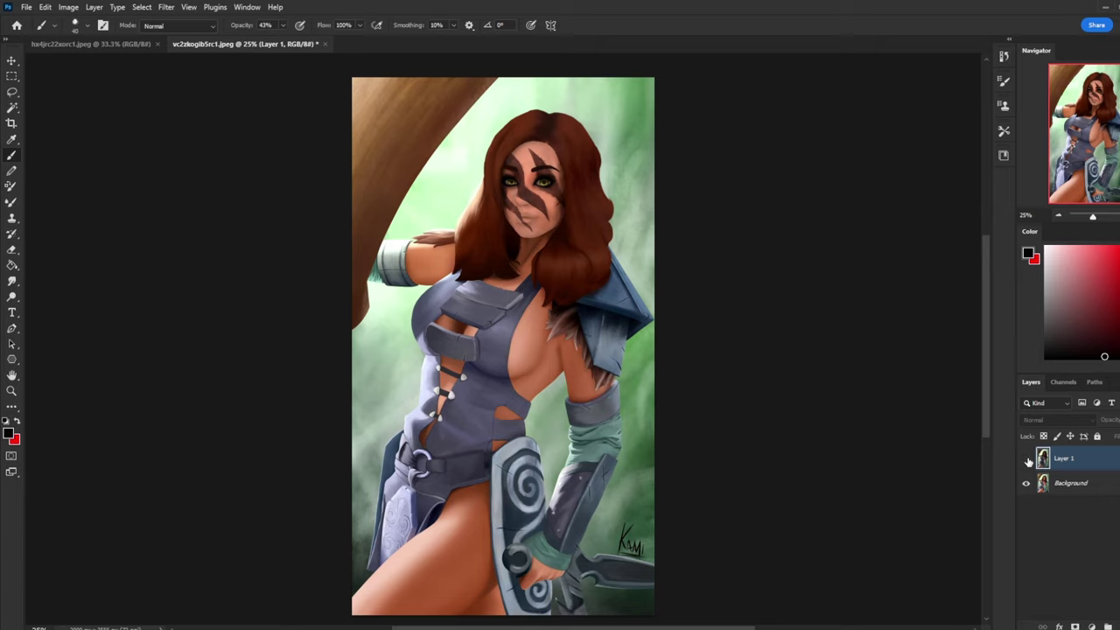
click(1029, 462)
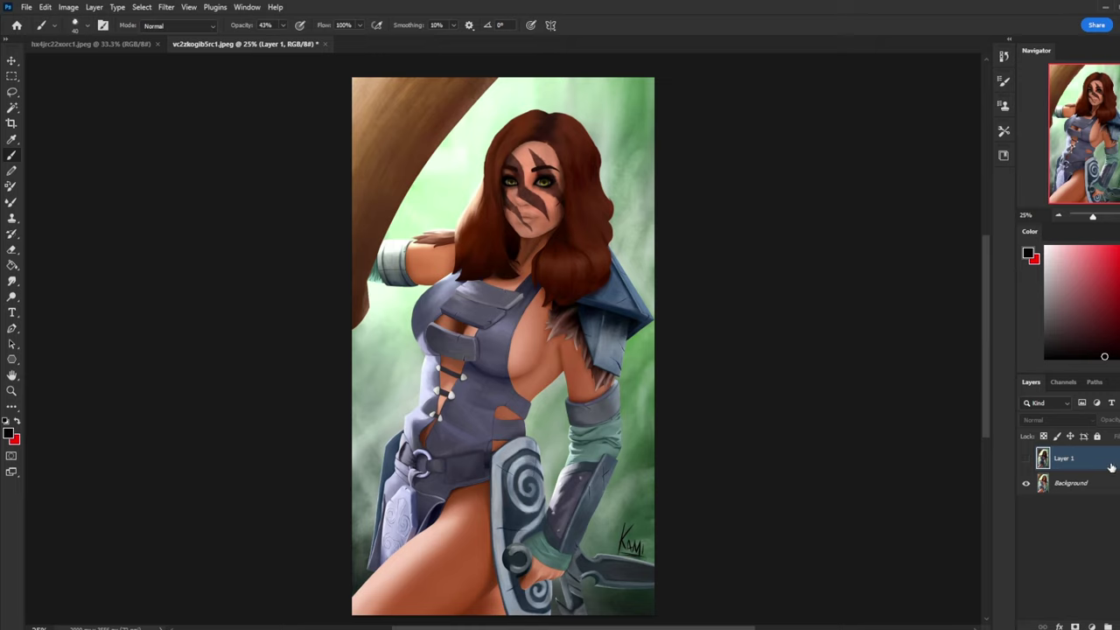
click(1026, 459)
click(1027, 461)
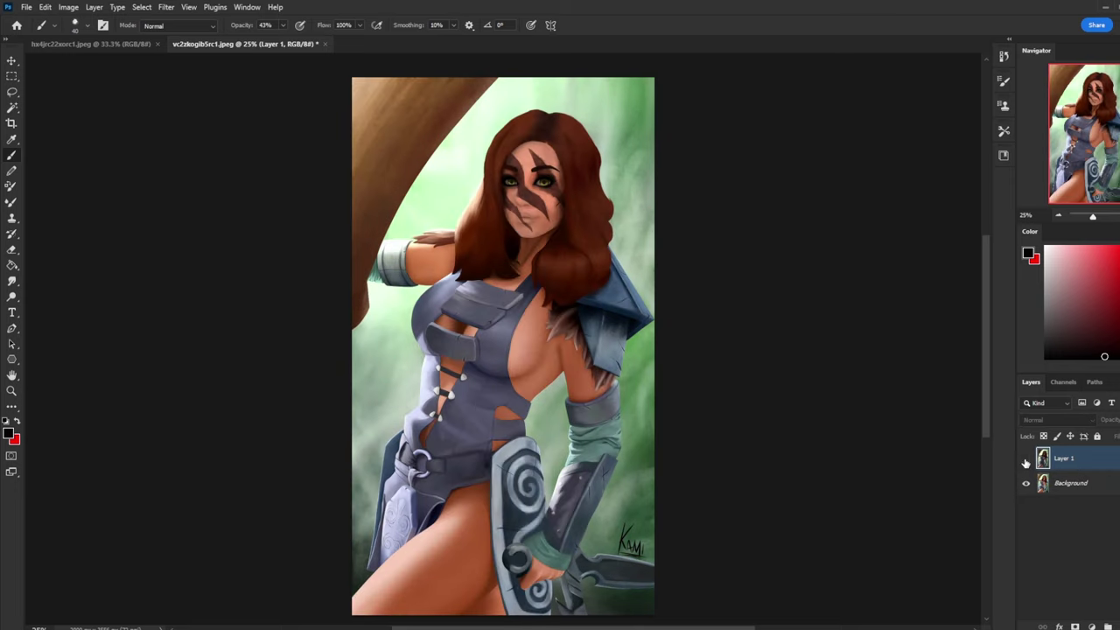
click(1026, 461)
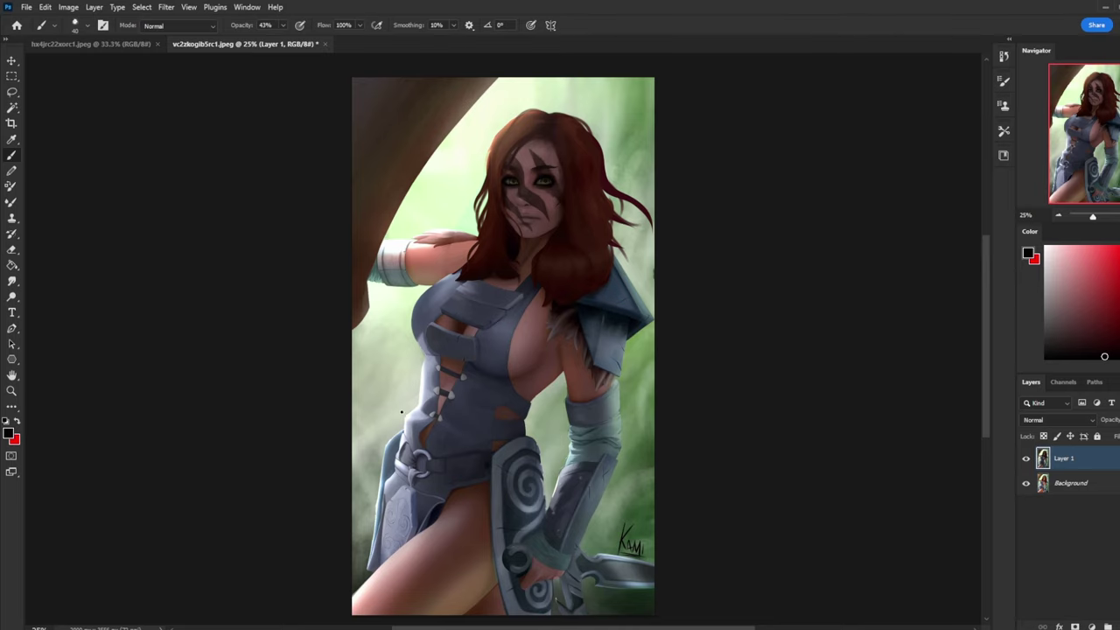
key(ctrl+plus)
drag(508, 368, 525, 332)
scroll(525, 331, up, 1)
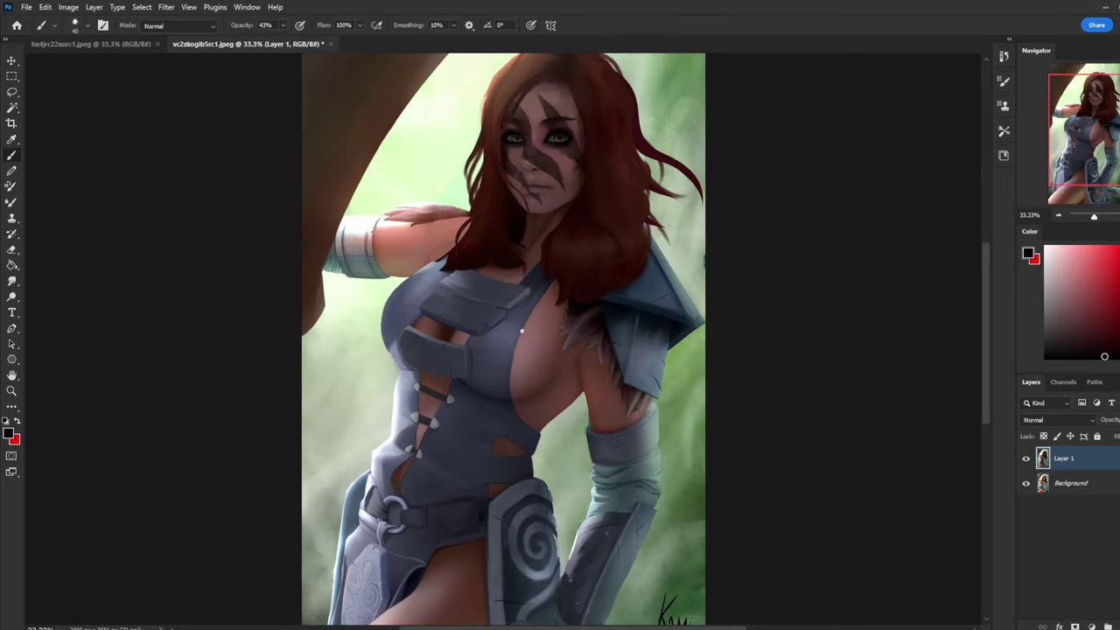
scroll(522, 330, up, 1)
scroll(522, 330, down, 3)
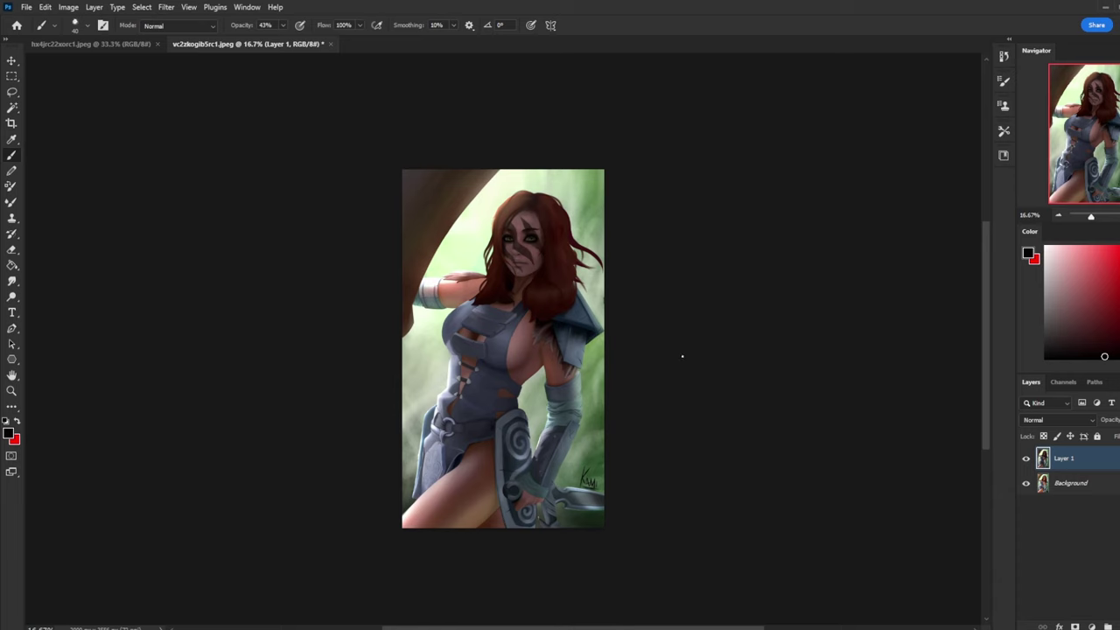
key(ctrl+plus)
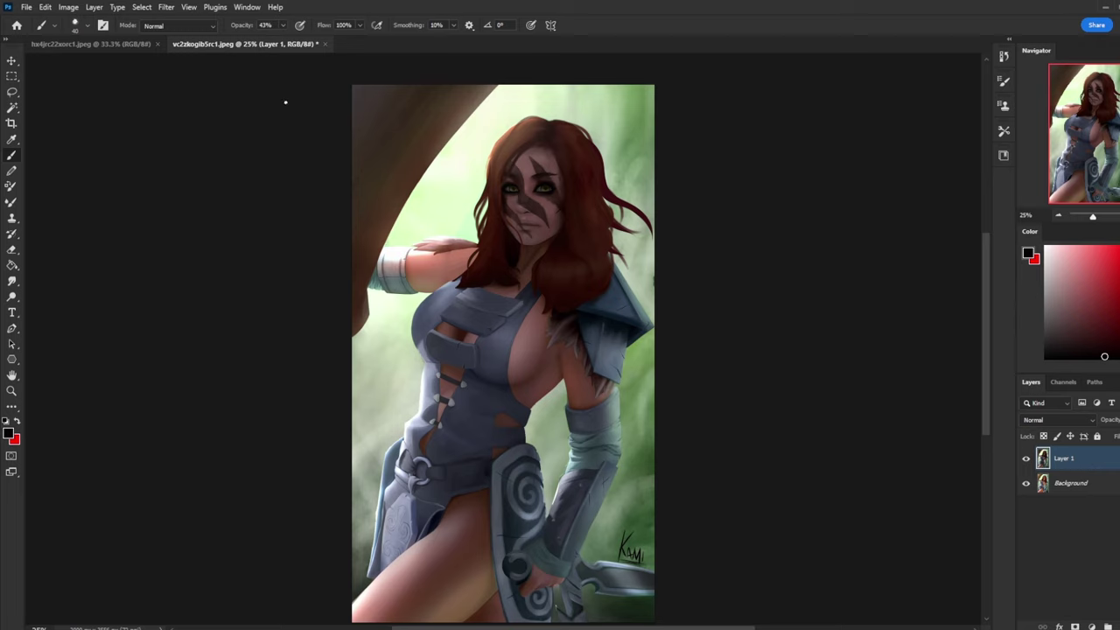
right_click(1107, 462)
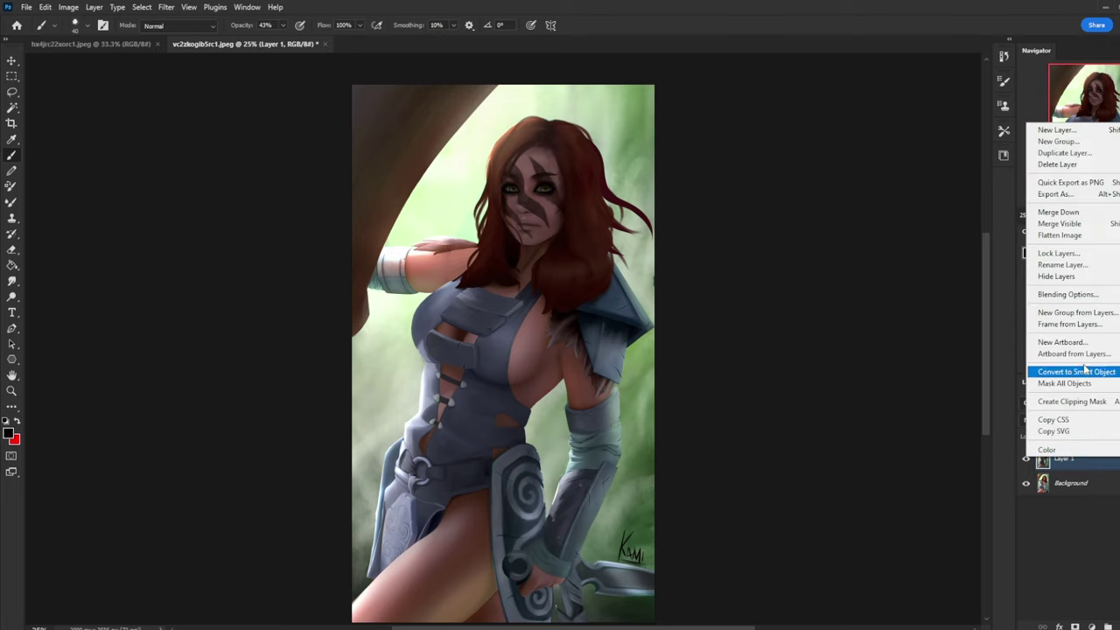
click(325, 43)
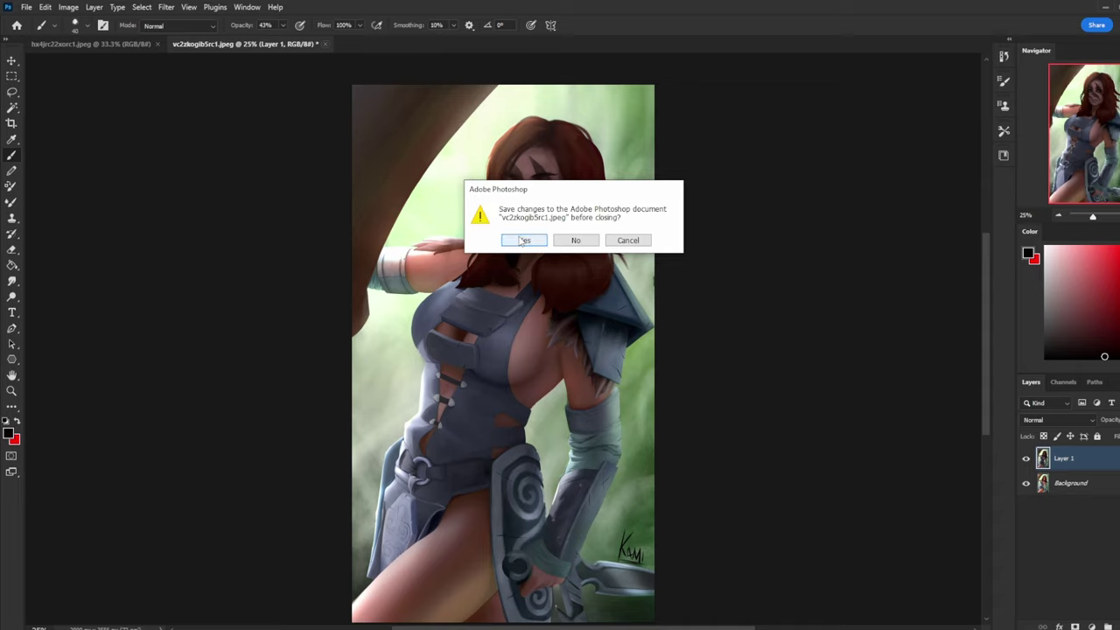
click(631, 241)
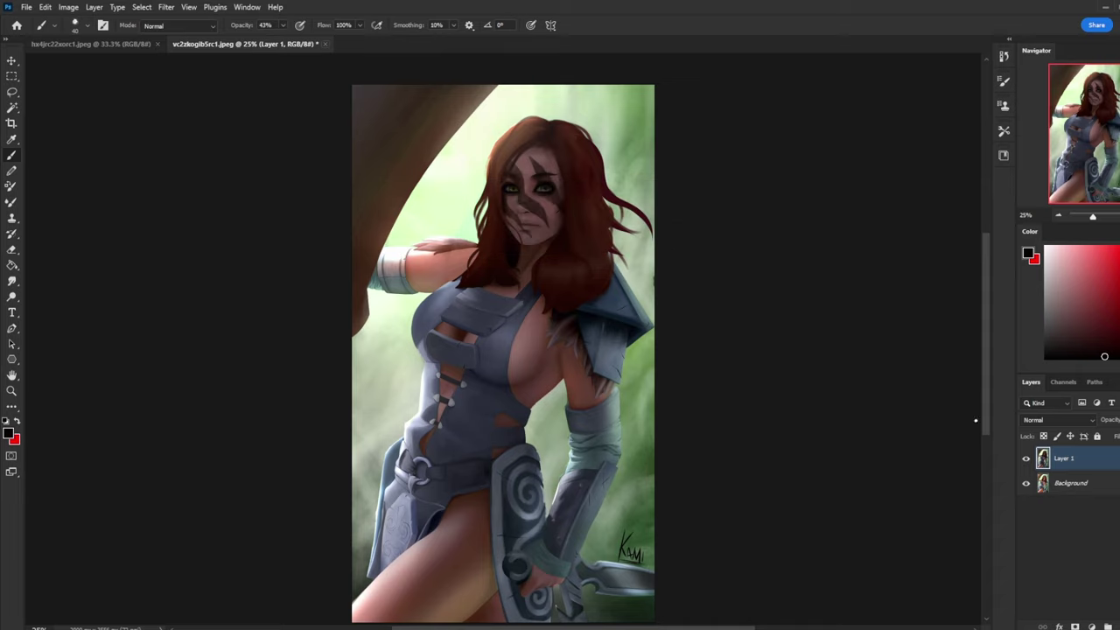
- Convert the Background into a regular layer and close the painting, saving it on the Desktop as the Photoshop file vc2zkogib5rc1
double_click(1103, 483)
click(675, 191)
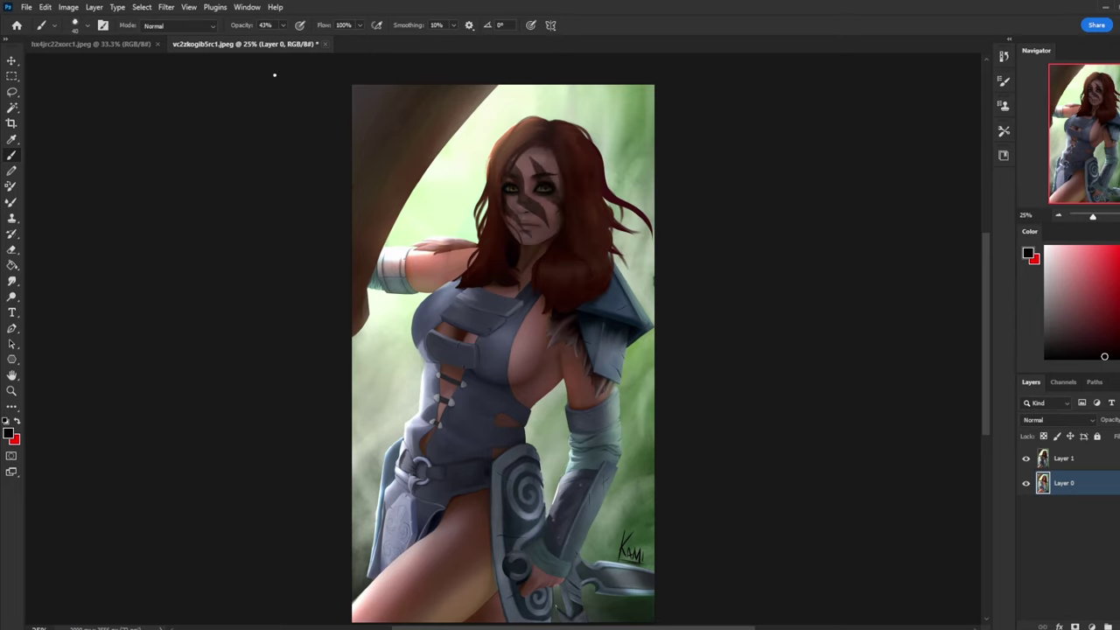
click(325, 44)
click(528, 243)
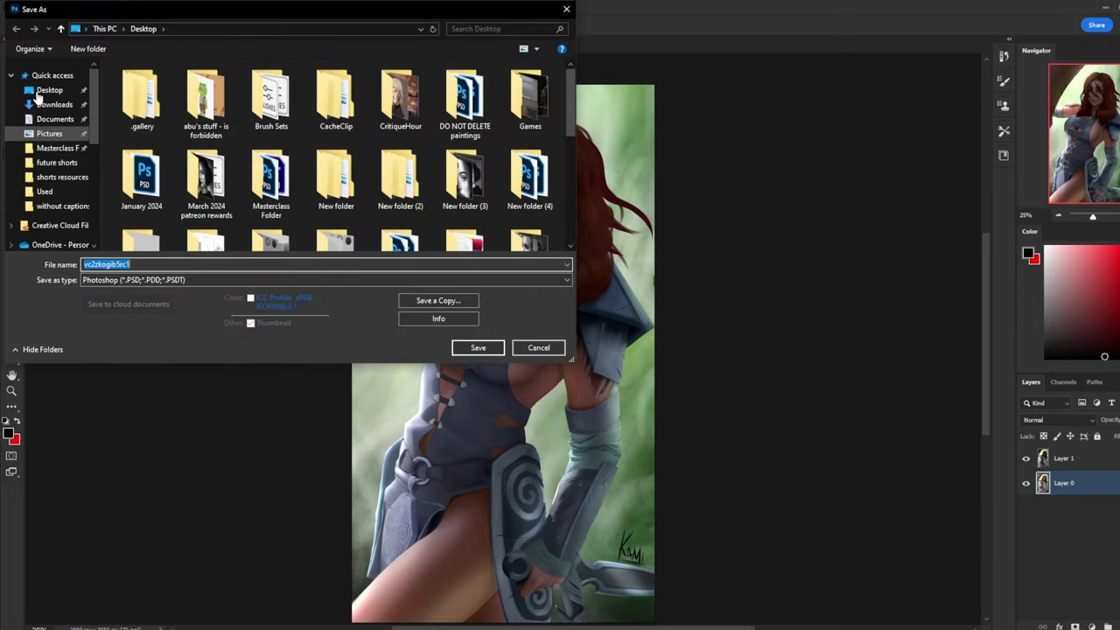
click(477, 347)
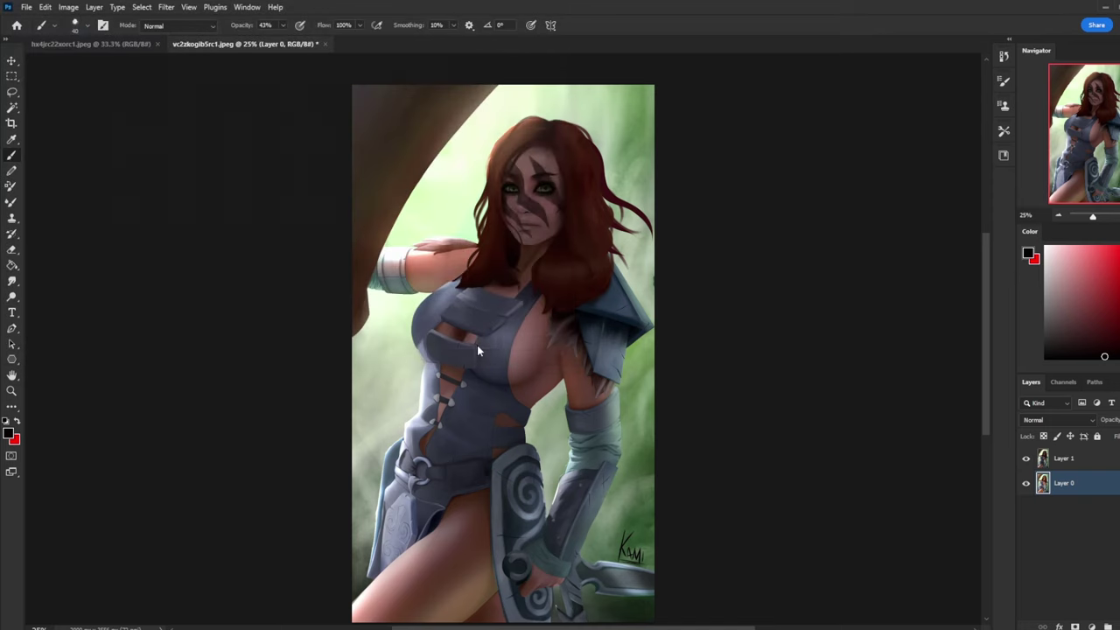
click(701, 182)
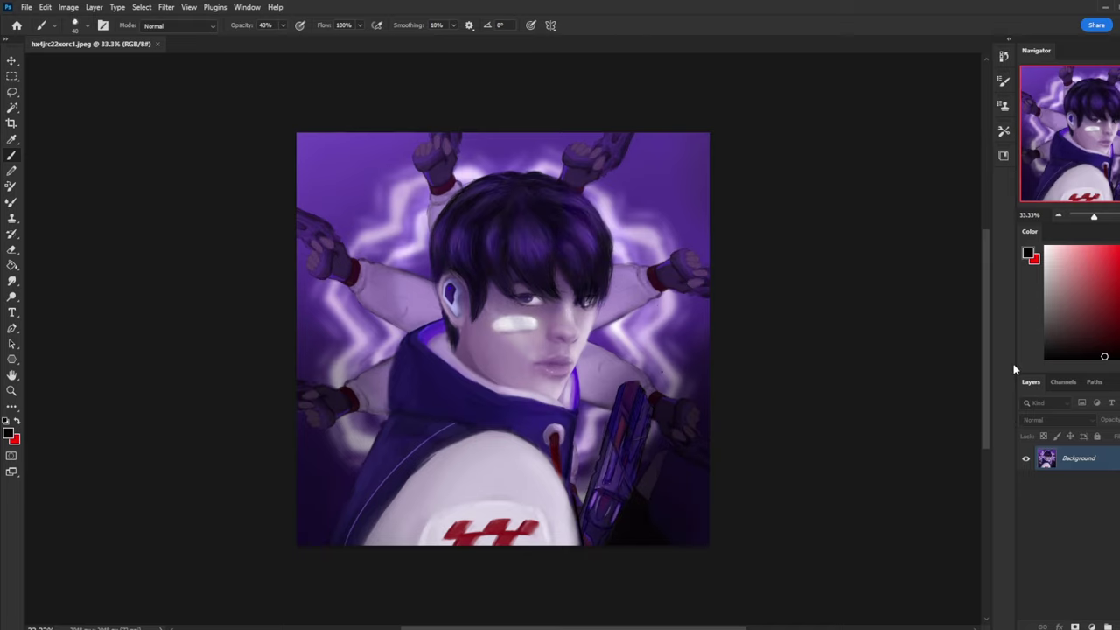
- Duplicate the purple portrait's background layer and try a slight lightness adjustment with Hue/Saturation
key(ctrl+j)
key(ctrl+u)
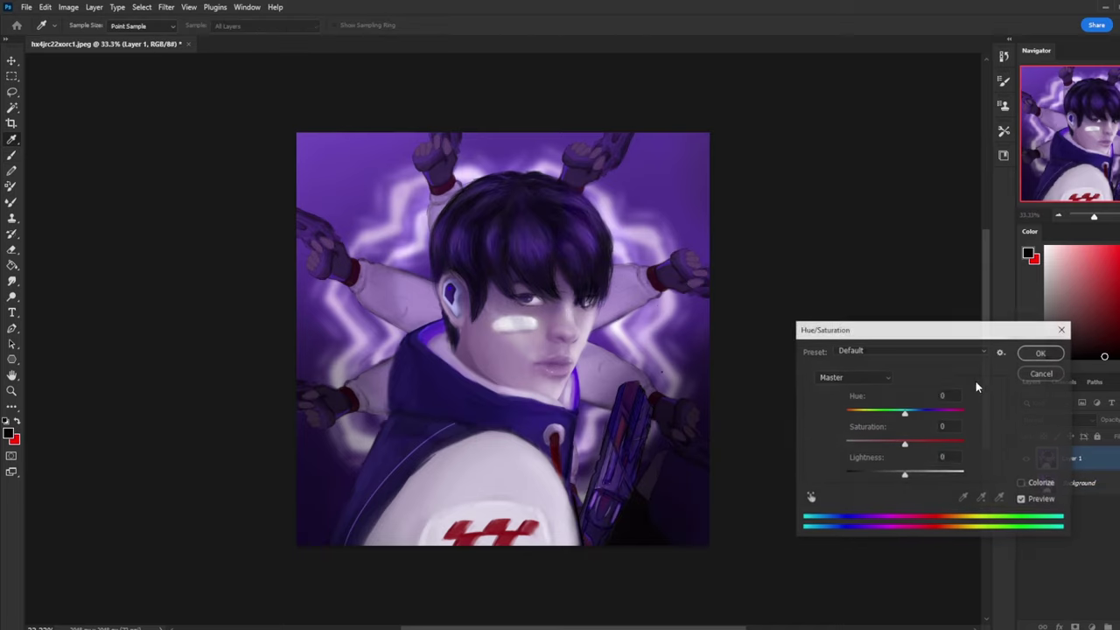
drag(905, 478, 910, 477)
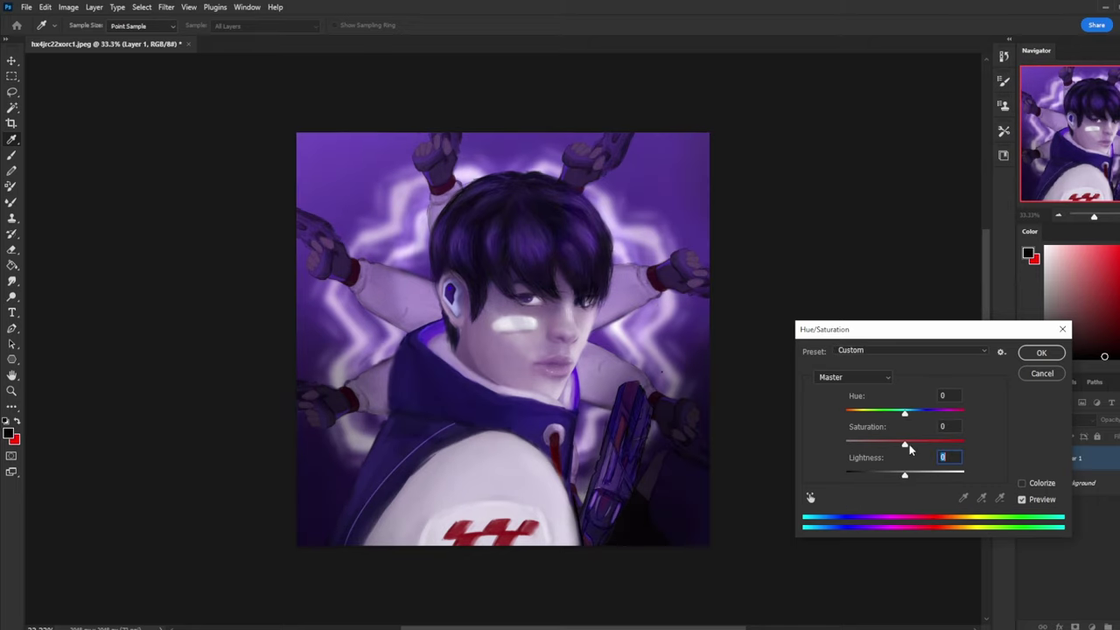
click(1059, 374)
- Increase the duplicate layer's contrast with Levels, raising the black input level slightly and lowering the white input level
key(ctrl+l)
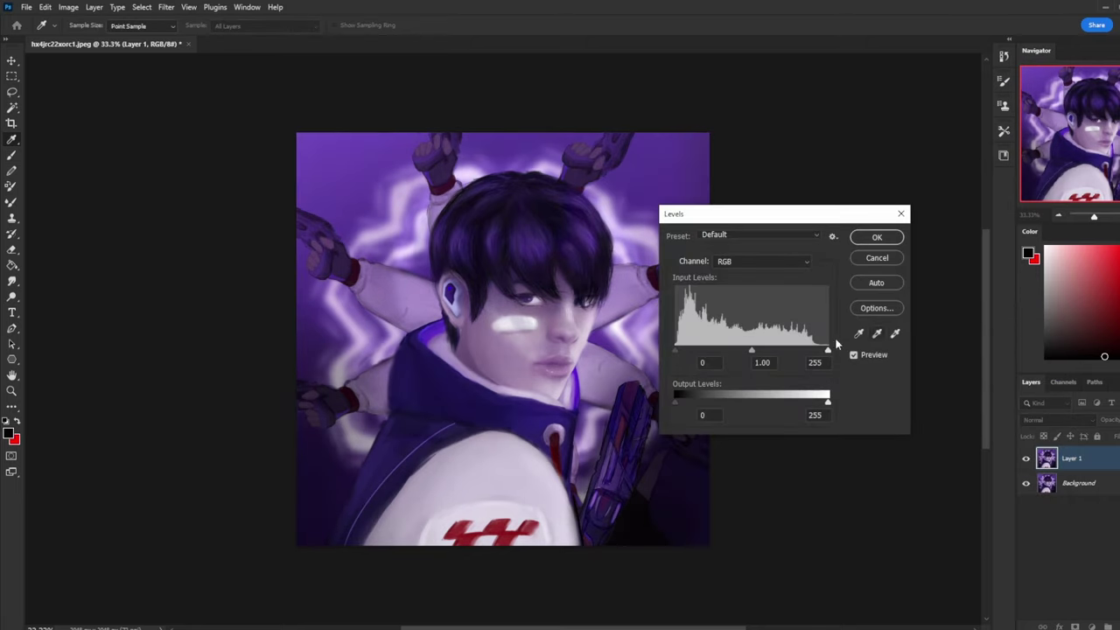
drag(750, 215, 826, 228)
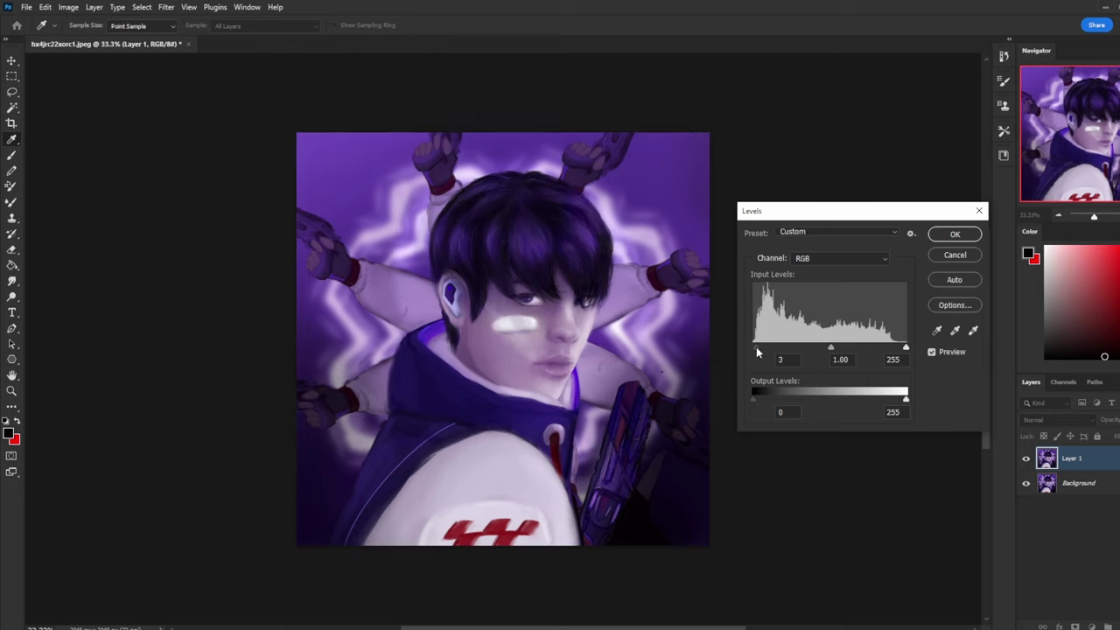
drag(758, 350, 763, 350)
drag(906, 350, 884, 350)
click(955, 235)
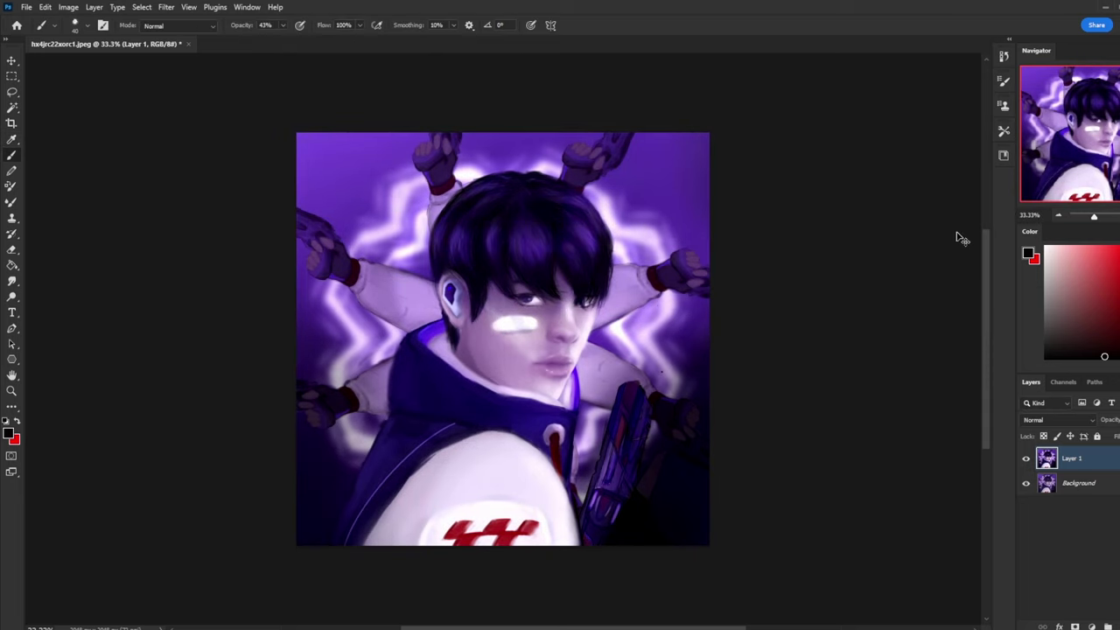
- Shift the duplicate layer's hue to -5 with Hue/Saturation
key(ctrl+u)
mouse_move(907, 417)
mouse_down()
mouse_move(918, 413)
mouse_move(907, 417)
mouse_up()
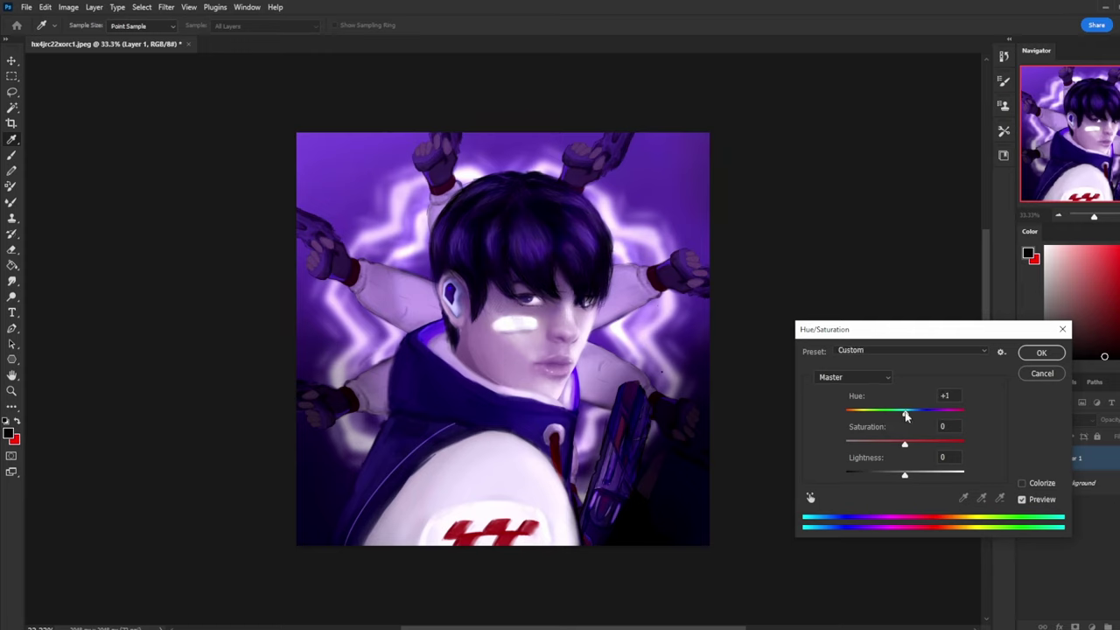
click(1042, 353)
key(b)
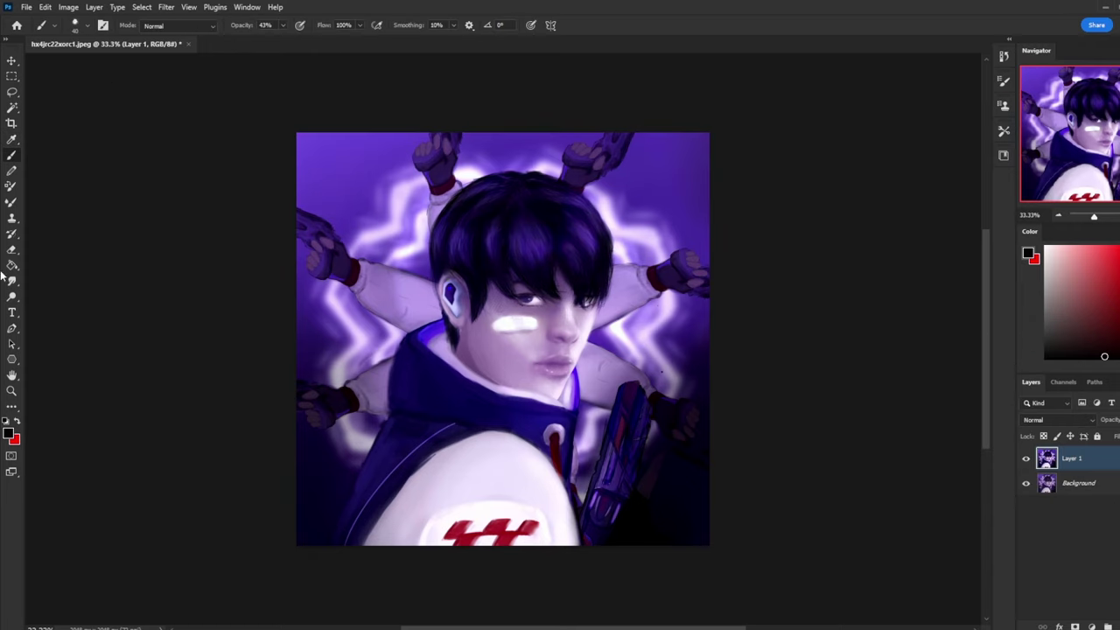
- Brighten the lightning glow on both sides of the figure with a large soft Dodge brush set to Highlights
click(13, 297)
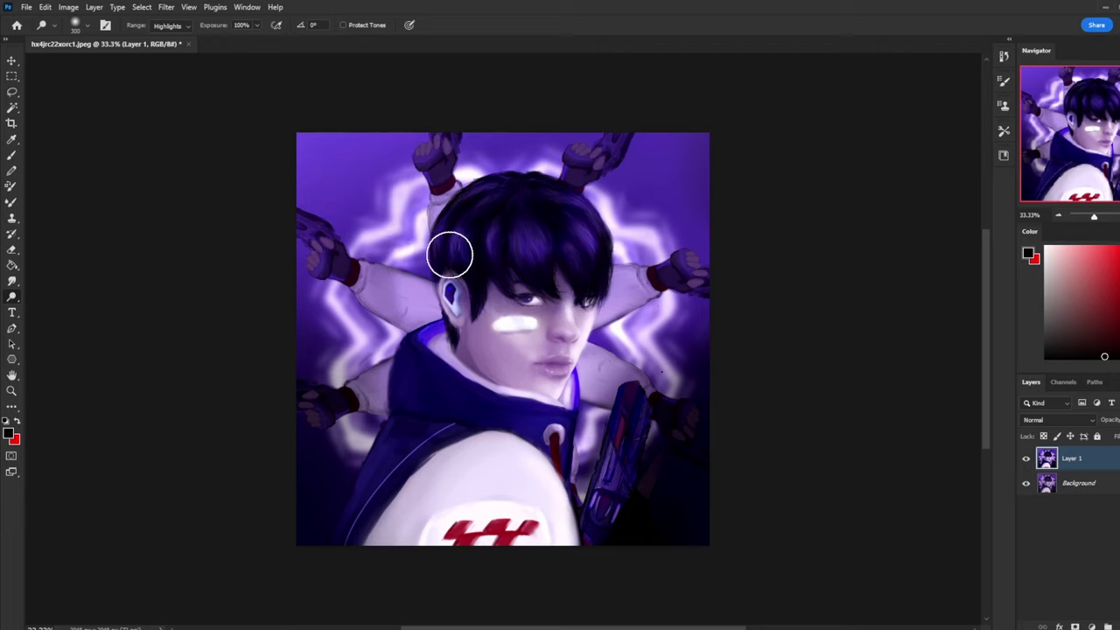
key(bracketright)
key(bracketright)
key(bracketright)
key(bracketright)
click(357, 330)
key(bracketleft)
key(bracketleft)
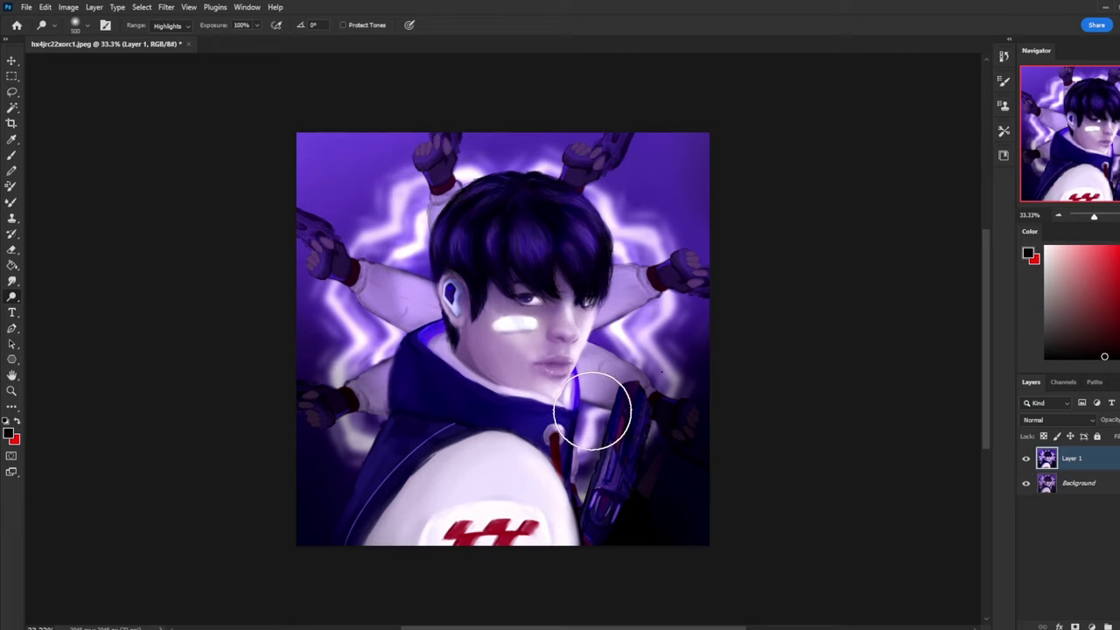
key(bracketleft)
drag(649, 315, 630, 341)
key(b)
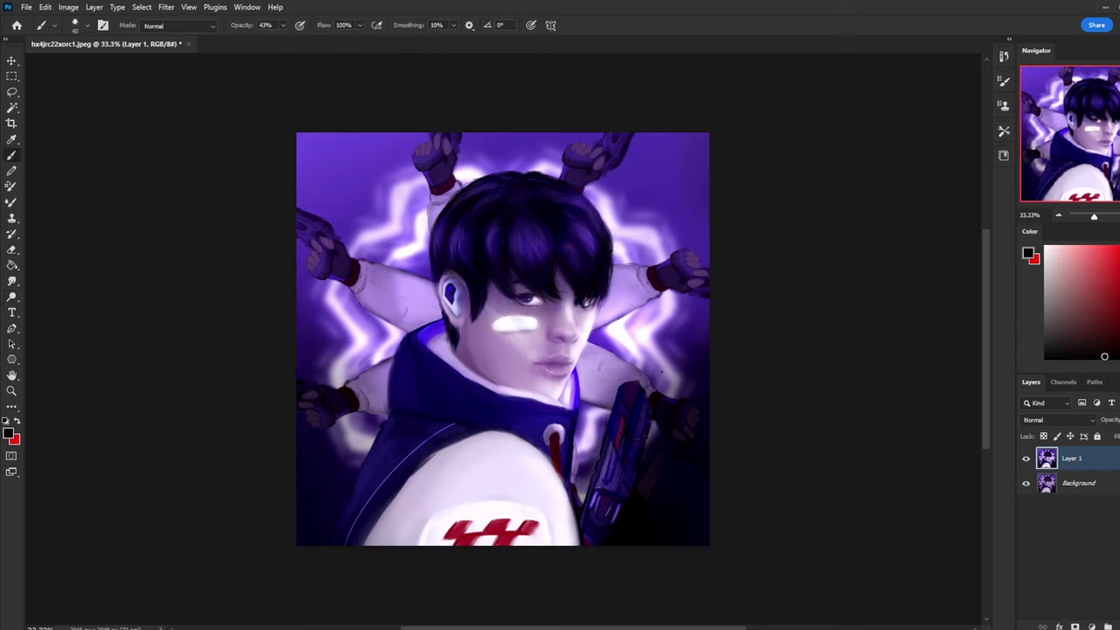
- Tint the lightning glow around the figure bright cyan with a large soft brush in Color mode
click(1119, 291)
click(1119, 301)
click(1117, 241)
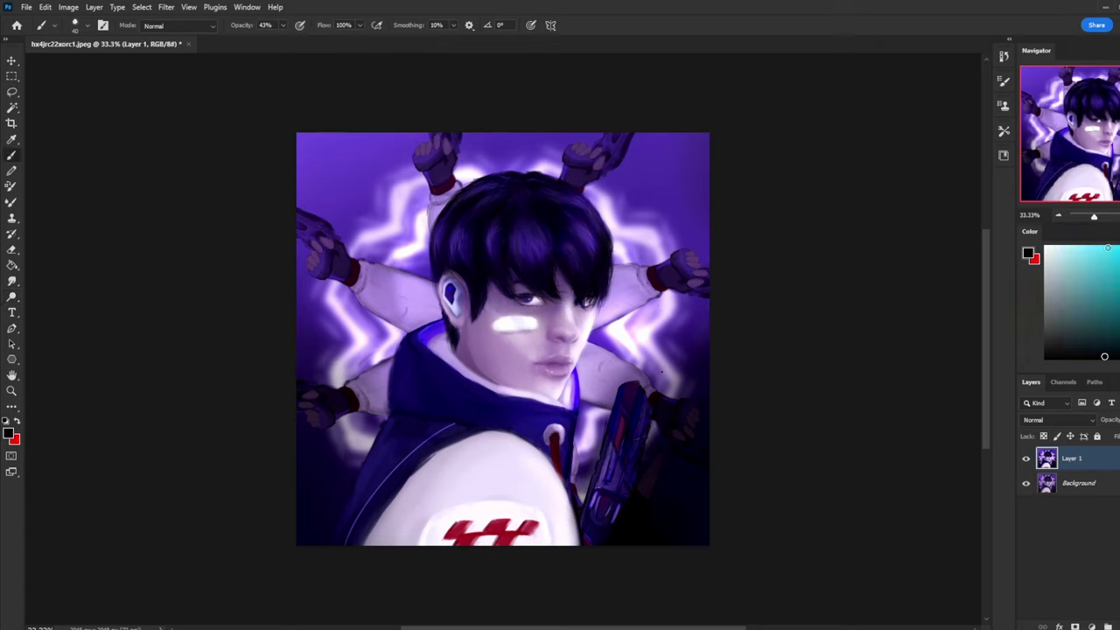
right_click(615, 211)
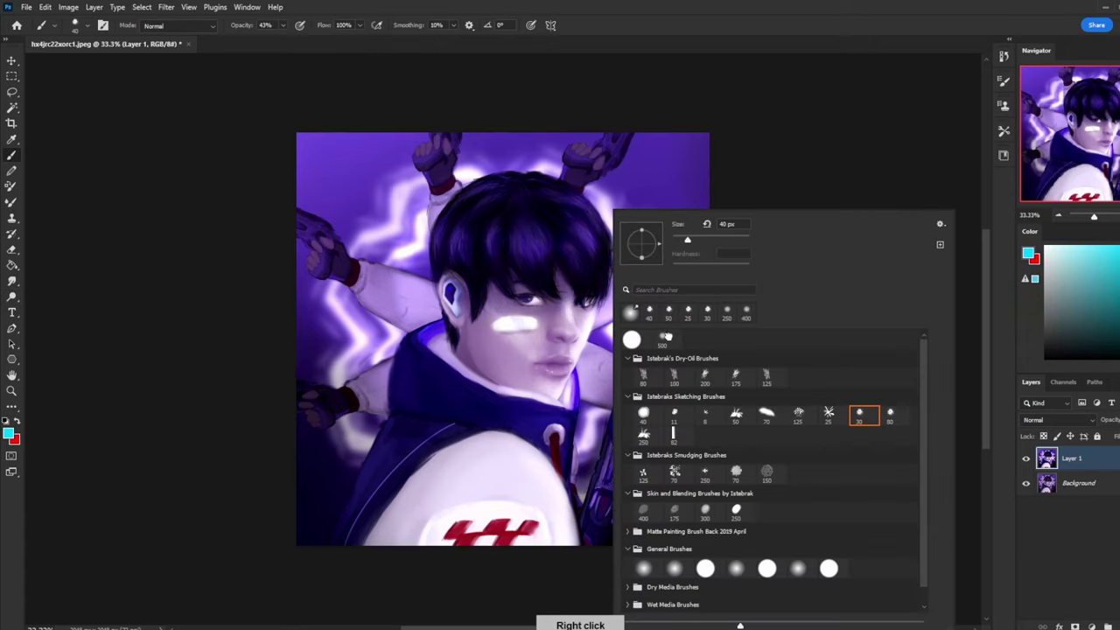
click(792, 158)
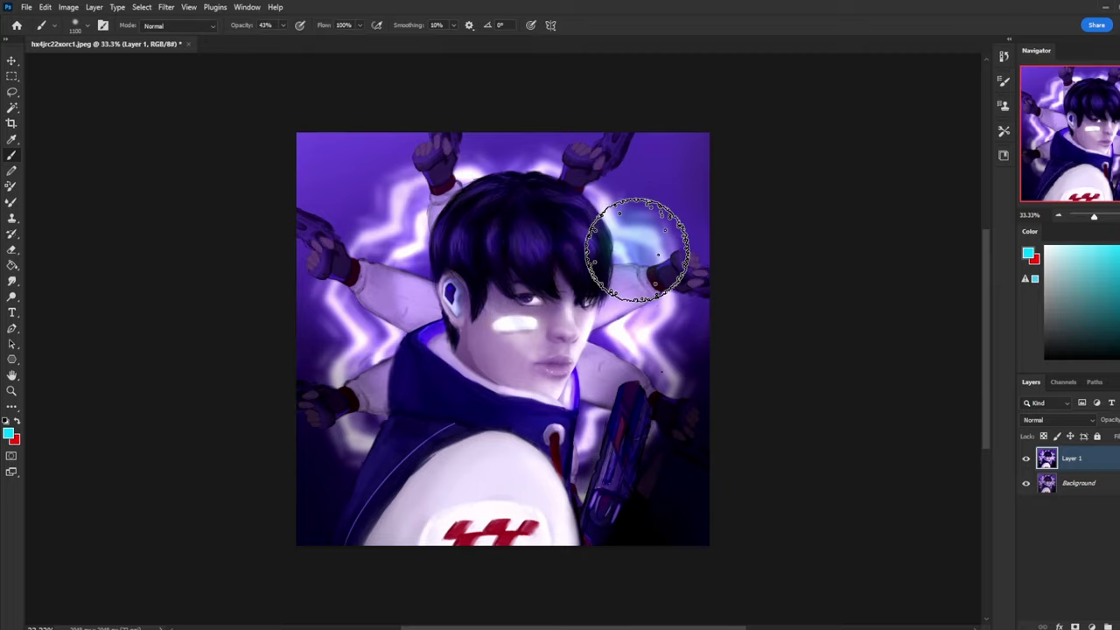
click(179, 26)
key(Escape)
key(shift+alt+c)
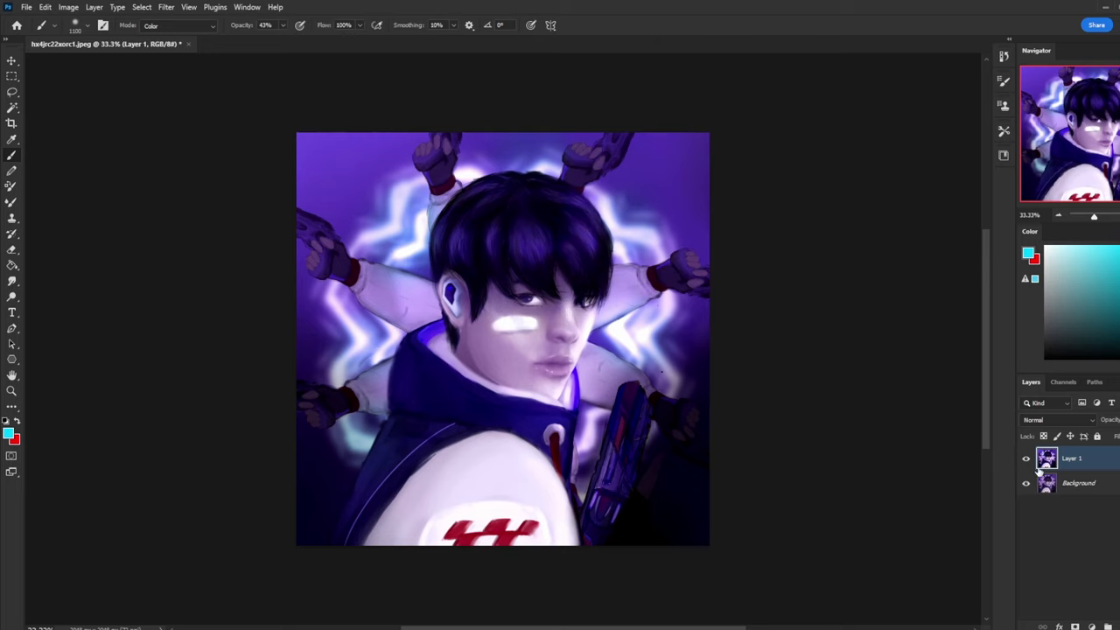
- Select the main figure with the Lasso, following the hair, face, collar, jacket and sleeve and extending the selection piece by piece
key(l)
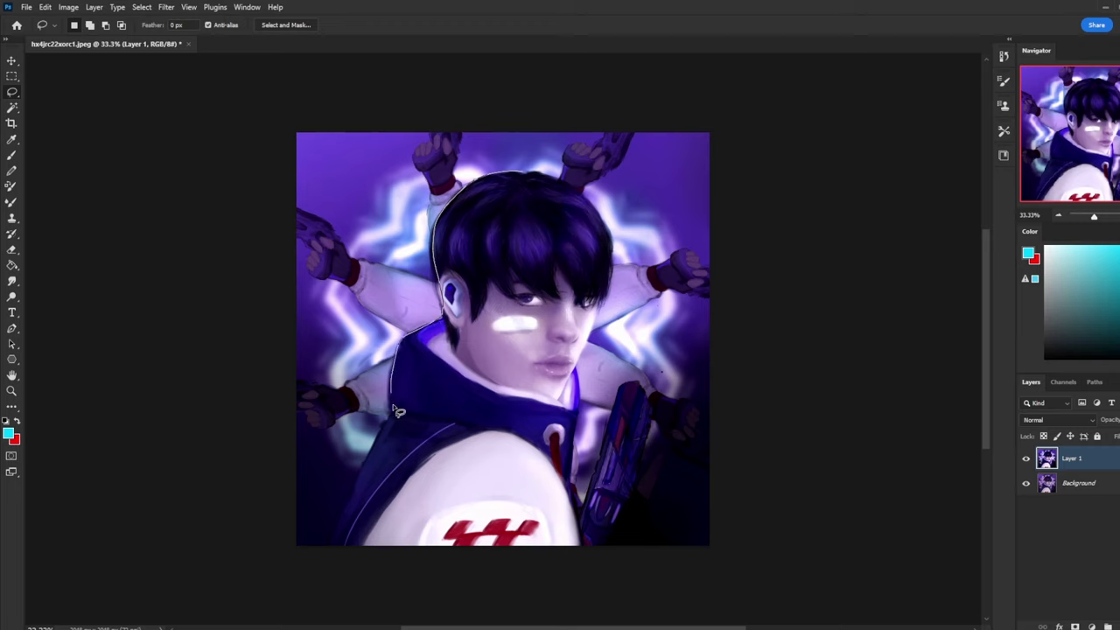
mouse_move(357, 580)
mouse_down()
mouse_move(565, 408)
mouse_move(459, 188)
mouse_up()
key(shift)
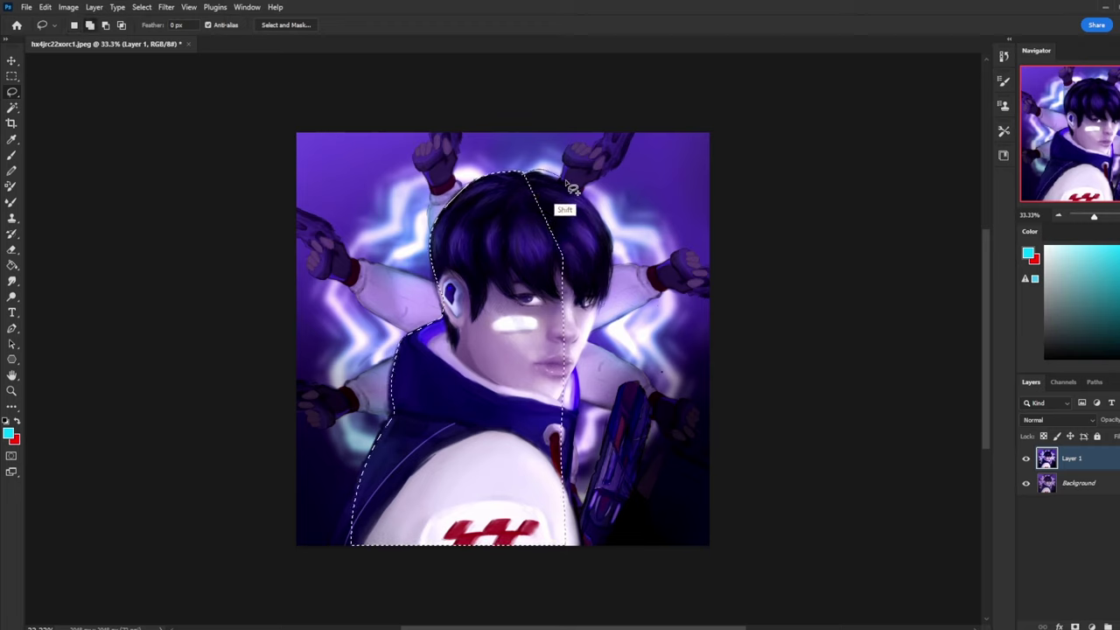
key(shift)
mouse_move(532, 181)
mouse_down()
mouse_move(588, 202)
mouse_move(610, 234)
mouse_up()
drag(600, 315, 565, 411)
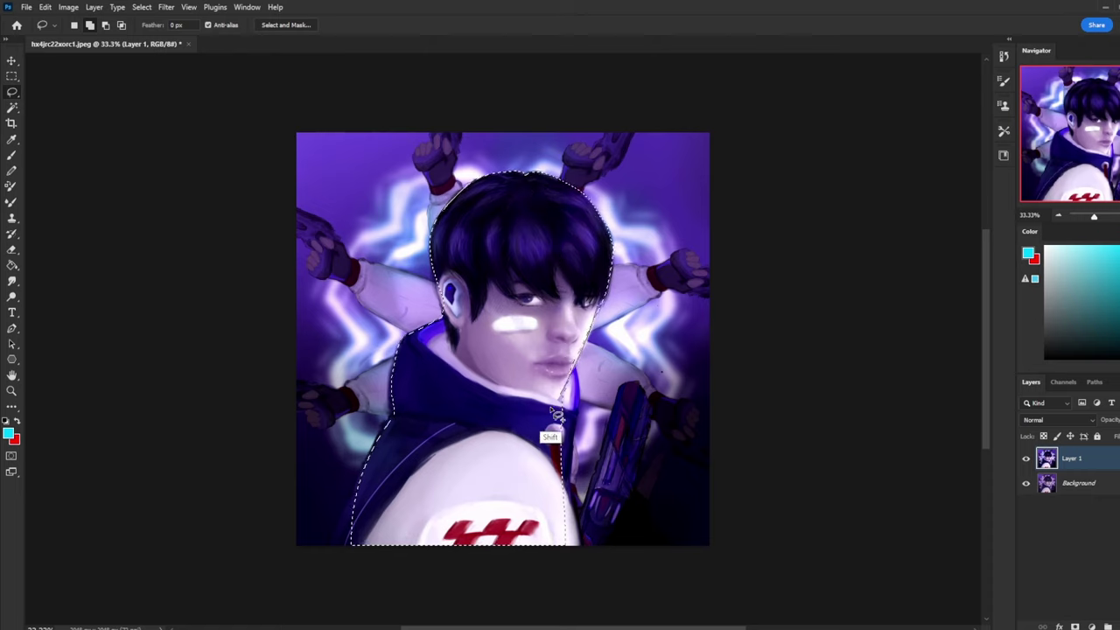
mouse_move(572, 358)
mouse_down()
mouse_move(573, 482)
mouse_move(552, 581)
mouse_up()
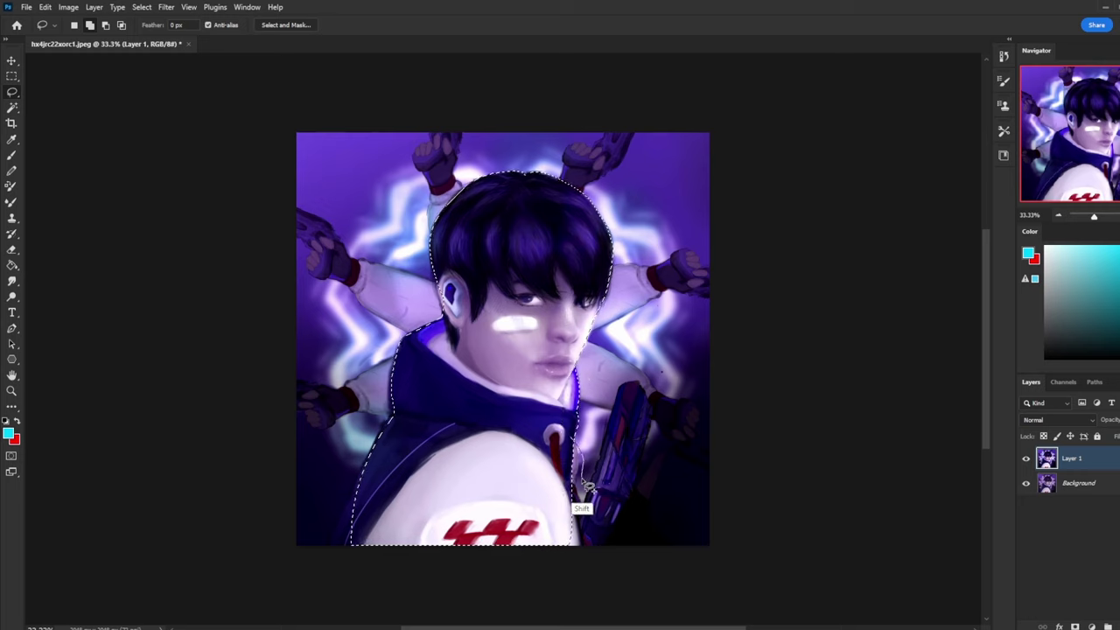
mouse_move(581, 509)
mouse_down()
mouse_move(500, 578)
mouse_move(519, 526)
mouse_up()
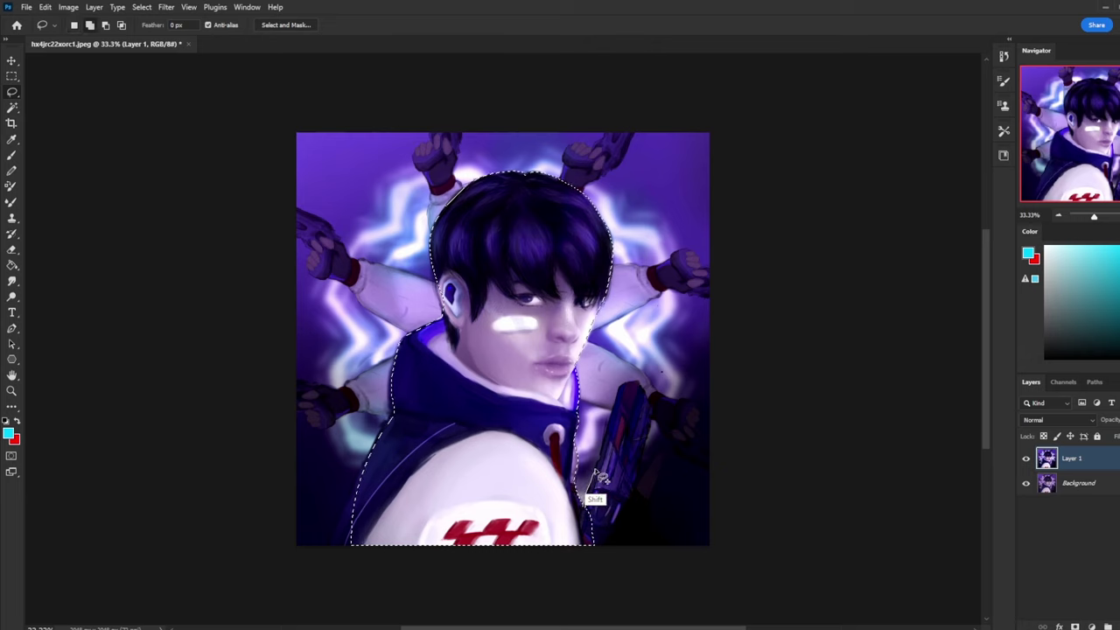
- Add the gun beside the figure to the selection, undoing the first outline and tracing it again
mouse_move(596, 473)
mouse_down()
mouse_move(623, 388)
mouse_move(641, 383)
mouse_move(652, 410)
mouse_move(633, 485)
mouse_move(662, 451)
mouse_move(675, 457)
mouse_move(648, 509)
mouse_move(656, 557)
mouse_move(613, 586)
mouse_move(604, 558)
mouse_move(652, 467)
mouse_up()
key(ctrl+z)
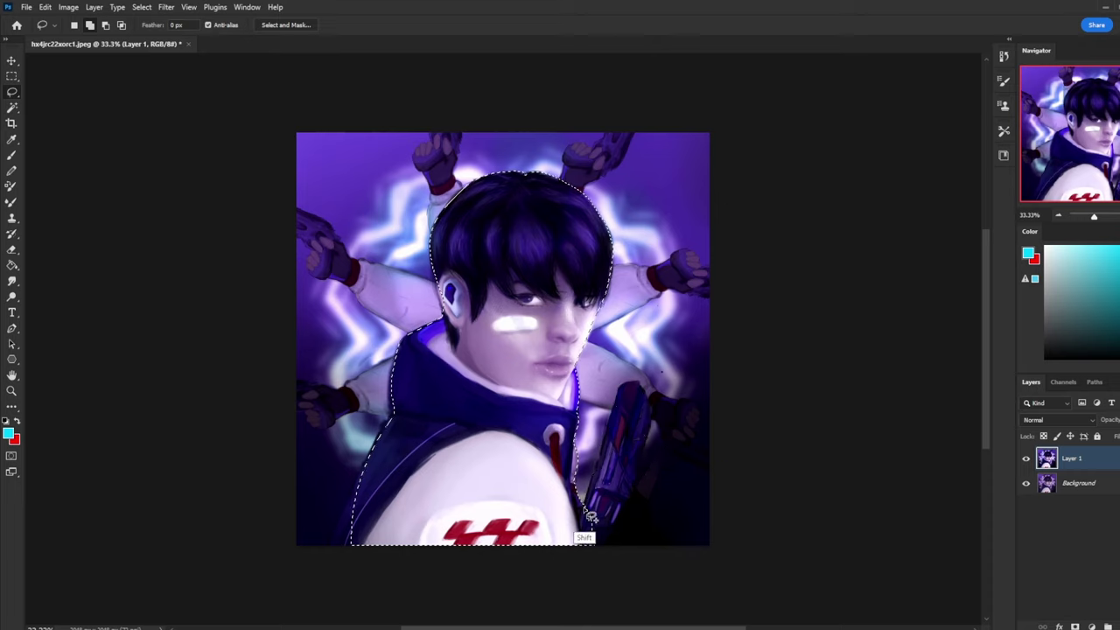
mouse_move(584, 508)
mouse_down()
mouse_move(612, 424)
mouse_move(644, 387)
mouse_move(645, 470)
mouse_up()
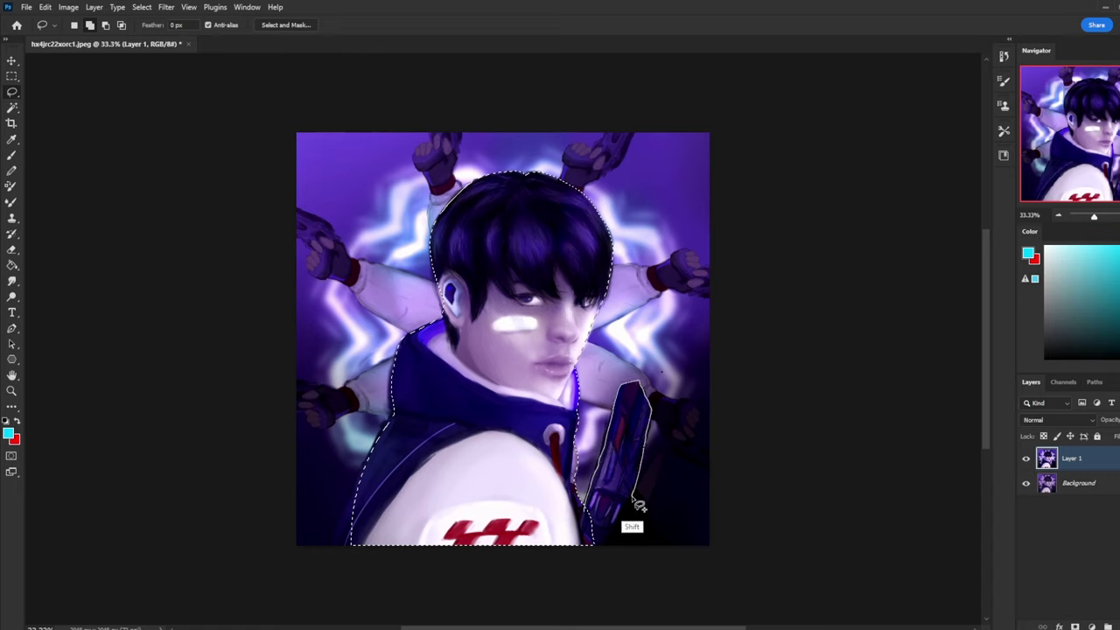
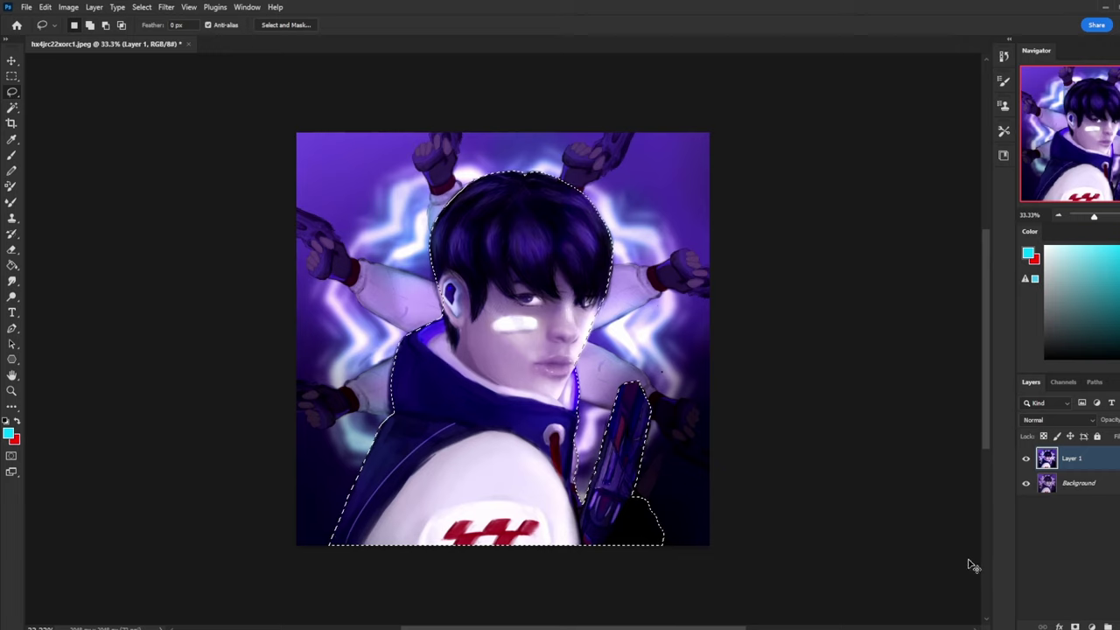
- Cut the selected figure and gun onto their own layer, hide that layer and make the Background layer active
key(ctrl+j)
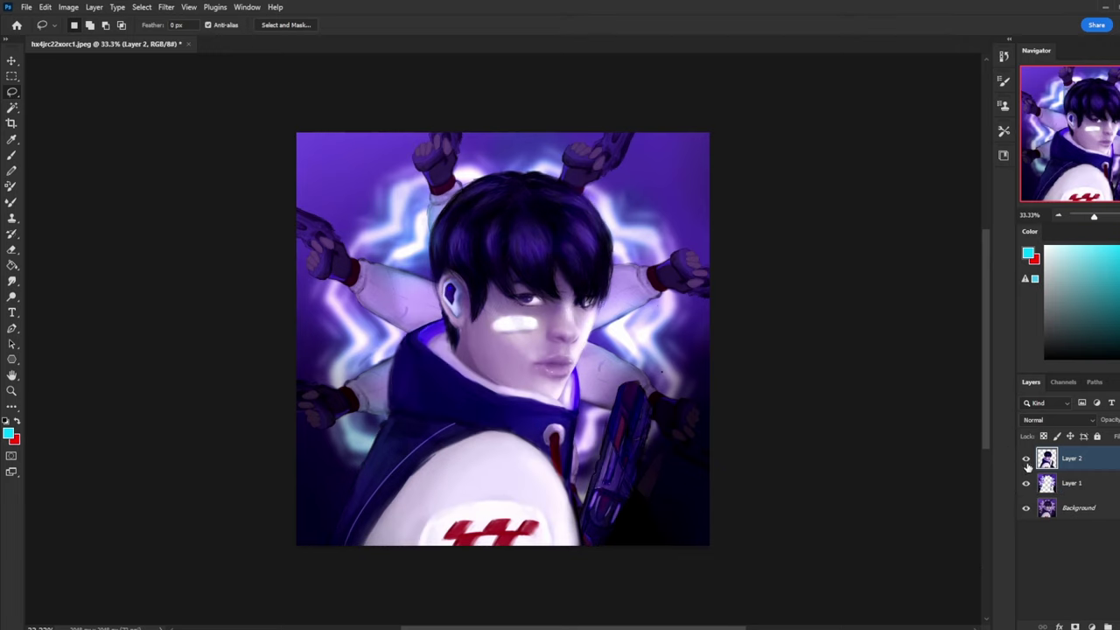
click(1026, 458)
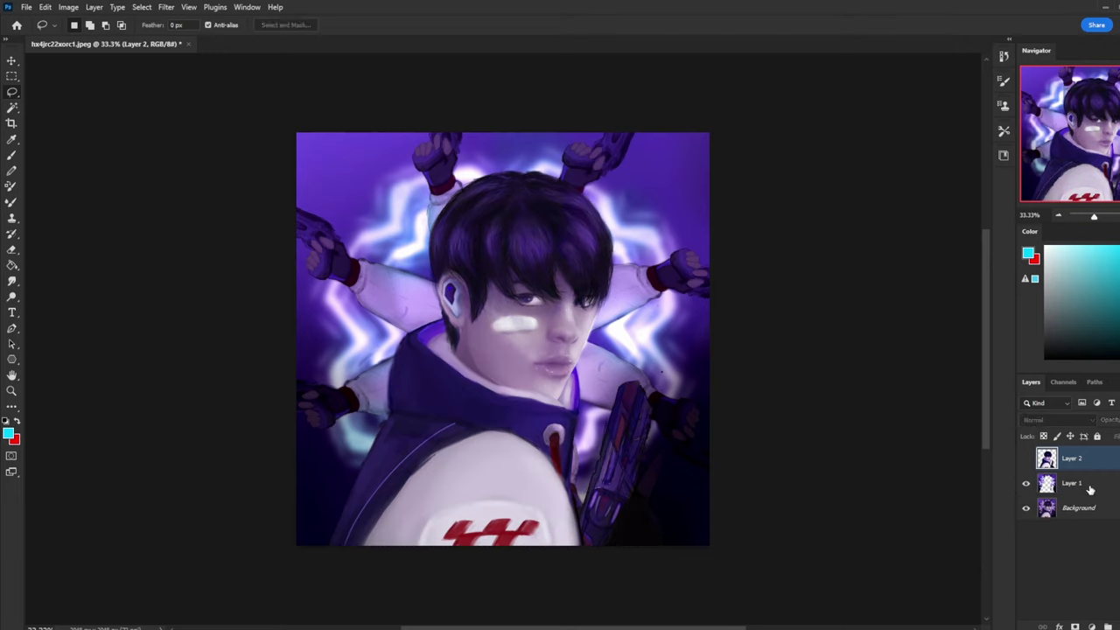
click(1078, 485)
click(1081, 513)
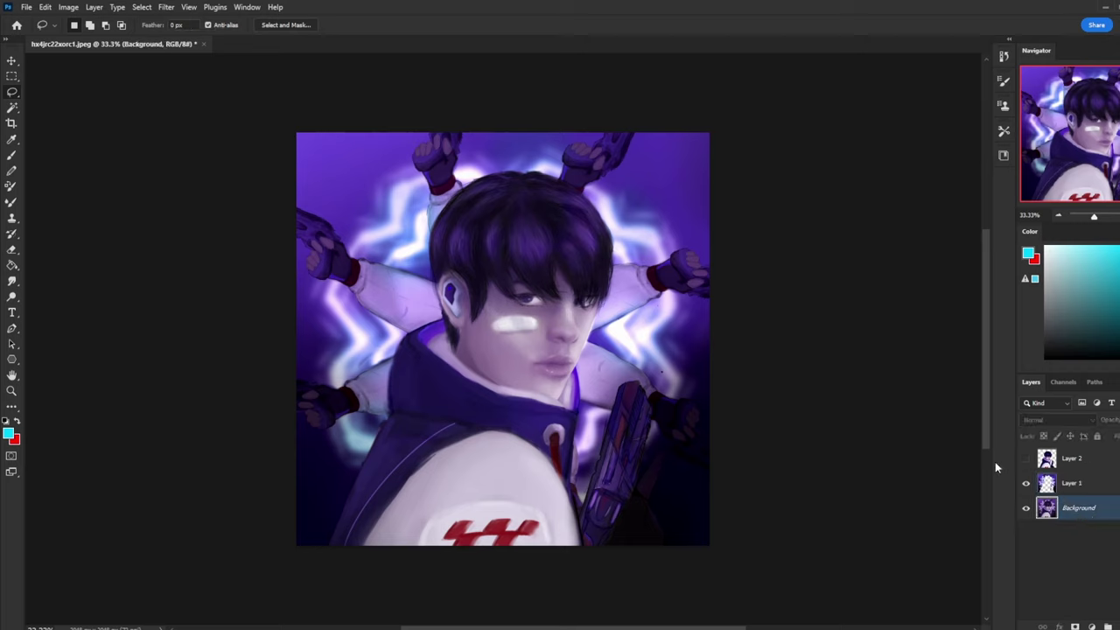
key(m)
right_click(614, 358)
click(723, 303)
key(ctrl+u)
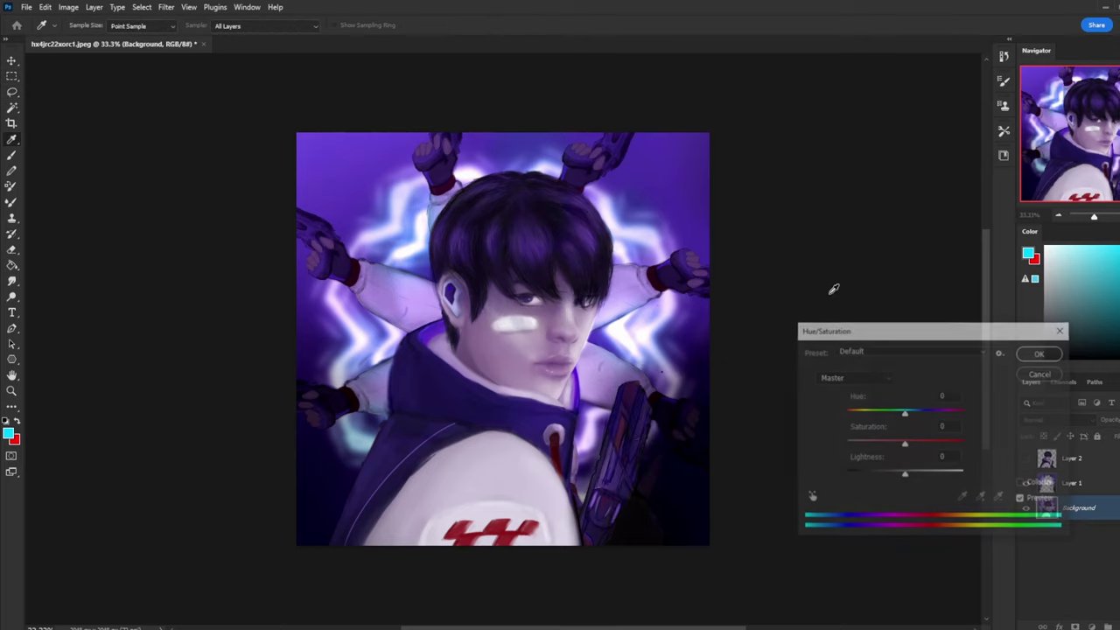
click(1040, 375)
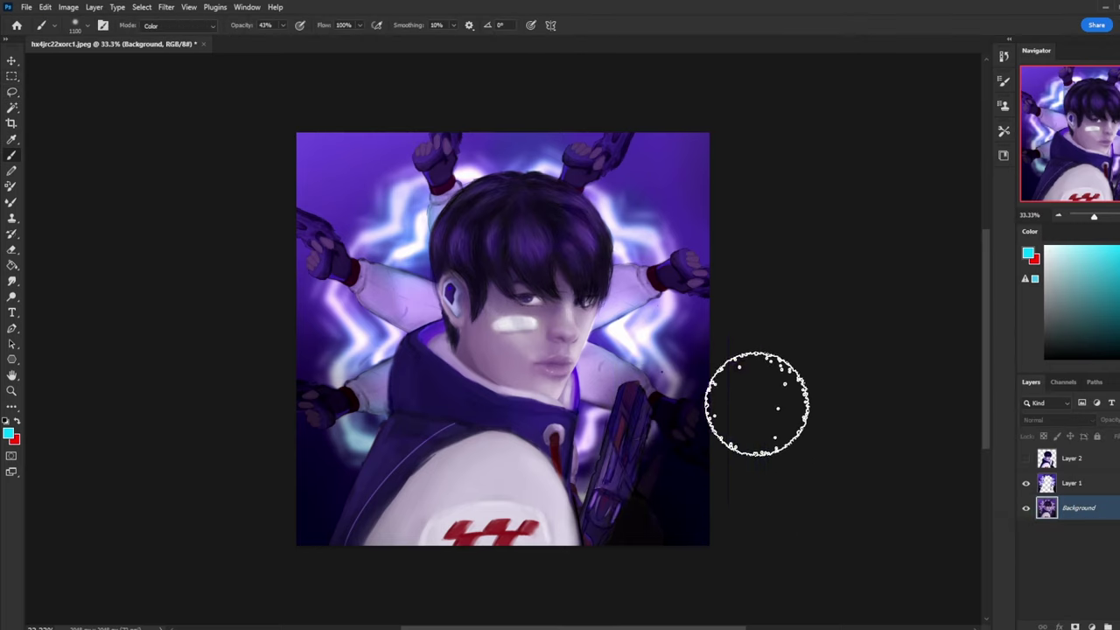
- Darken the figure on the Background layer with a large soft dark navy brush in Darken mode at 43% opacity
click(1119, 282)
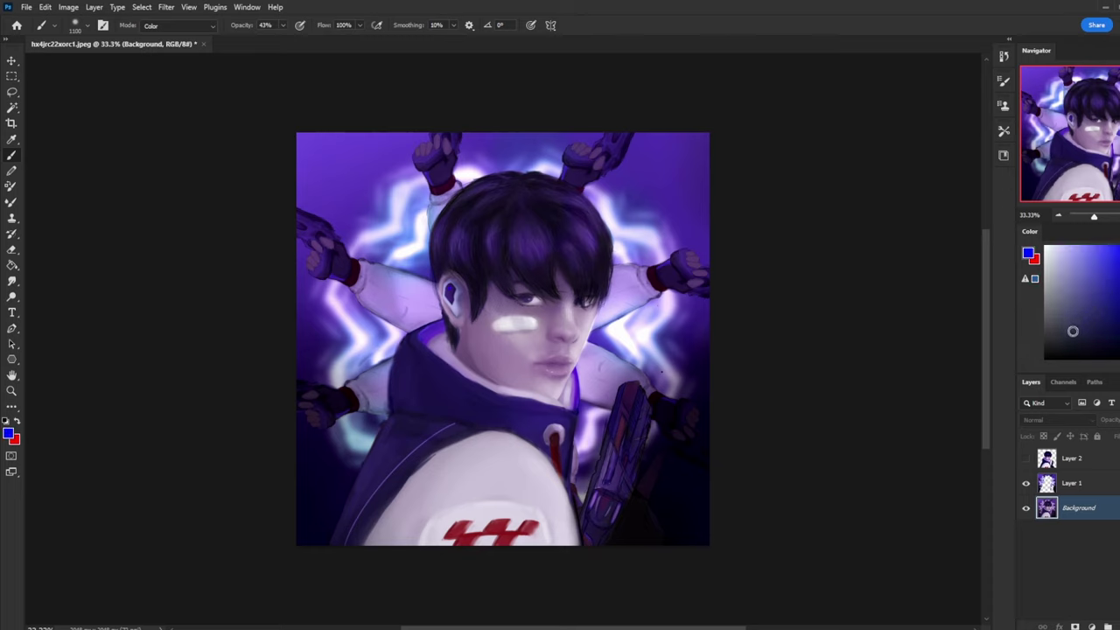
mouse_move(480, 267)
mouse_down()
mouse_move(470, 257)
mouse_move(482, 253)
mouse_up()
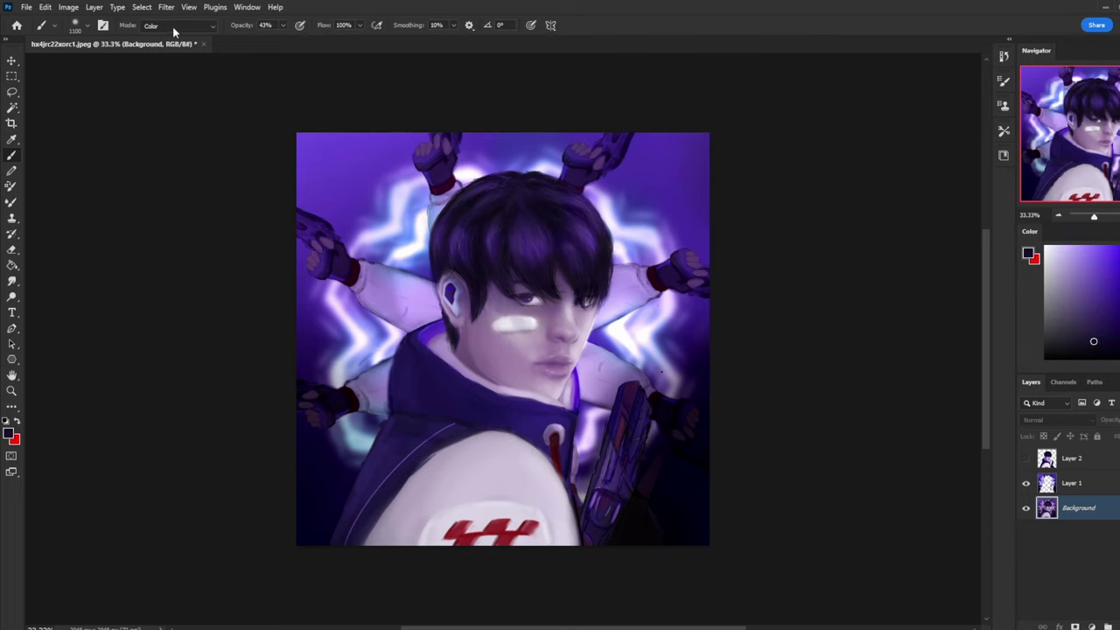
click(208, 25)
click(187, 91)
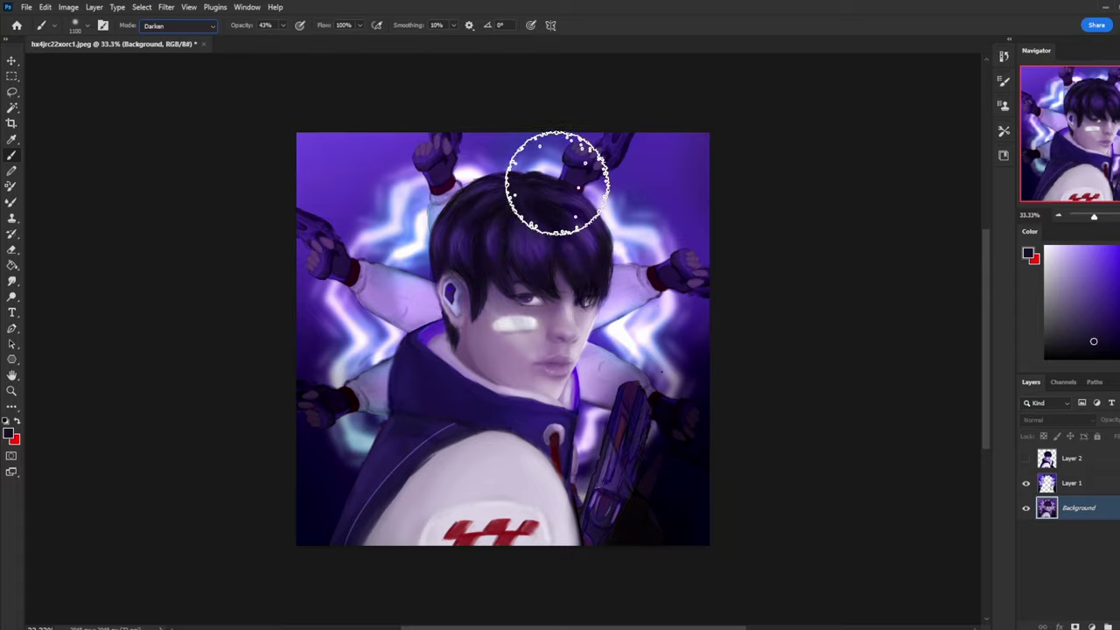
mouse_move(602, 234)
mouse_down()
mouse_move(558, 347)
mouse_move(416, 612)
mouse_move(721, 416)
mouse_move(525, 624)
mouse_move(499, 558)
mouse_move(657, 326)
mouse_move(526, 337)
mouse_up()
- Tint the darkened figure violet with the large soft brush in Color mode, lowering the brush opacity to 17%
click(188, 25)
click(159, 366)
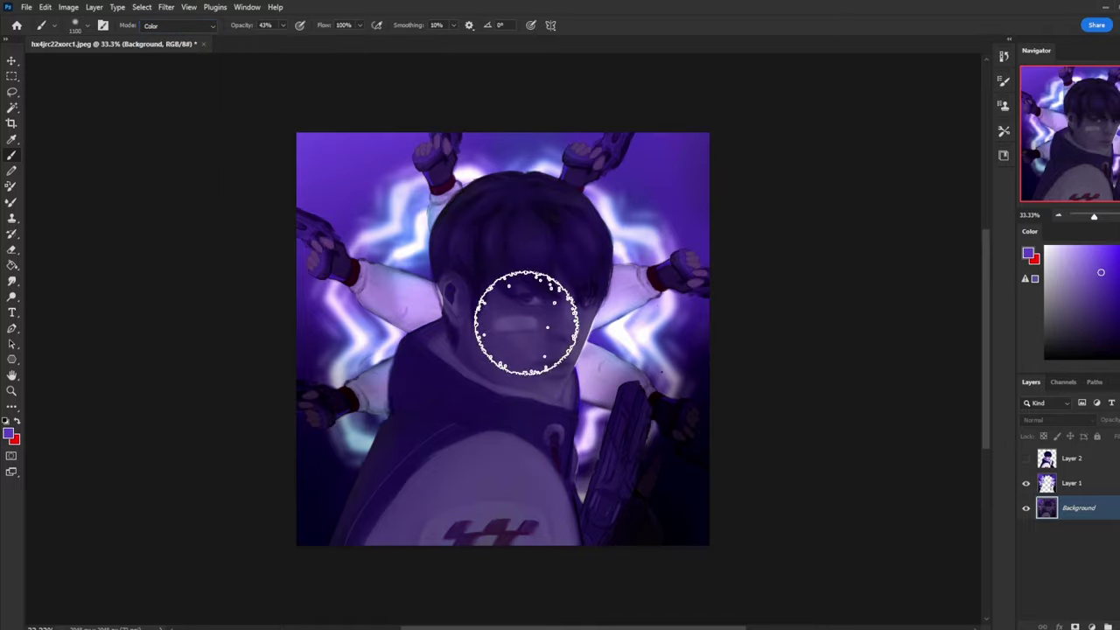
drag(270, 40, 268, 41)
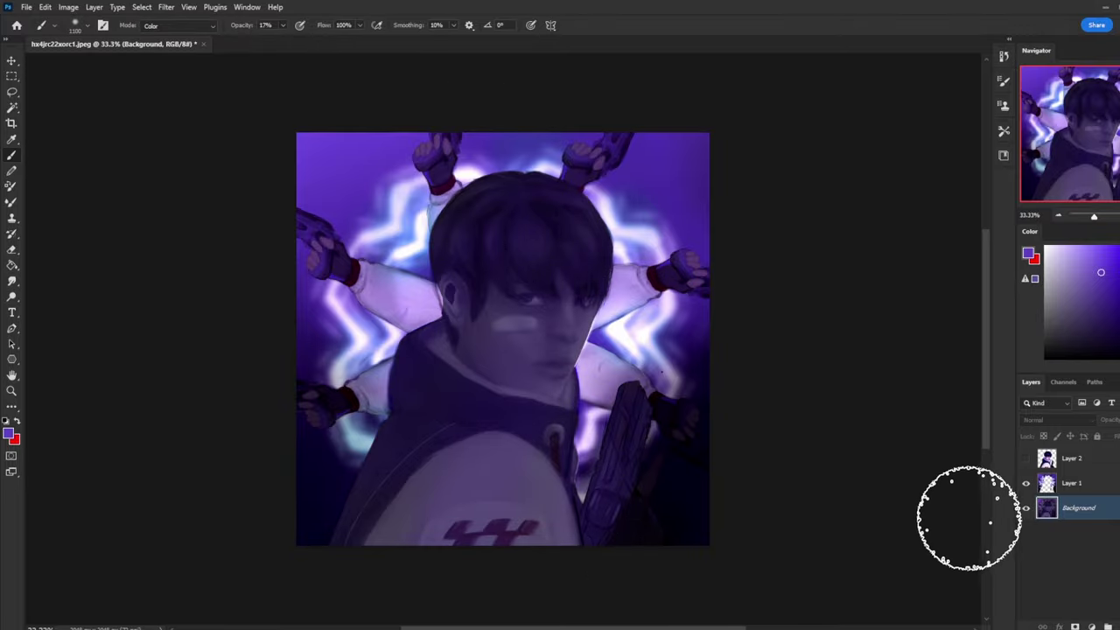
- Brighten the scene around the figure on Layer 1 with a large Dodge brush set to Midtones, undoing the first trial strokes
click(1082, 488)
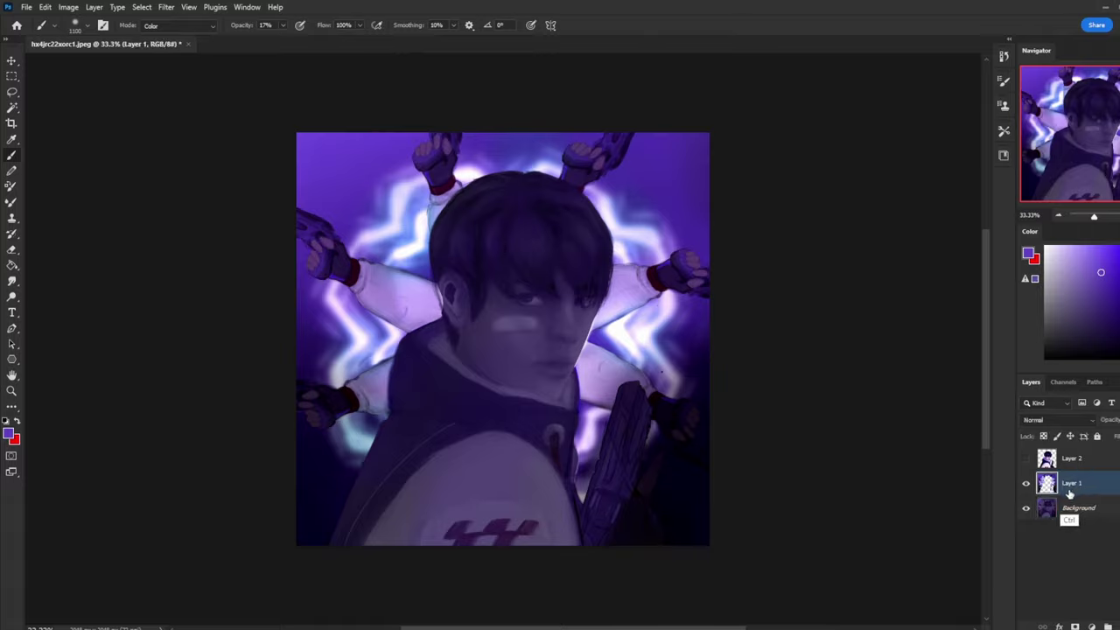
click(12, 296)
key(bracketright)
key(bracketright)
key(bracketright)
key(bracketright)
key(bracketright)
key(bracketright)
drag(367, 326, 370, 350)
key(bracketleft)
key(ctrl+z)
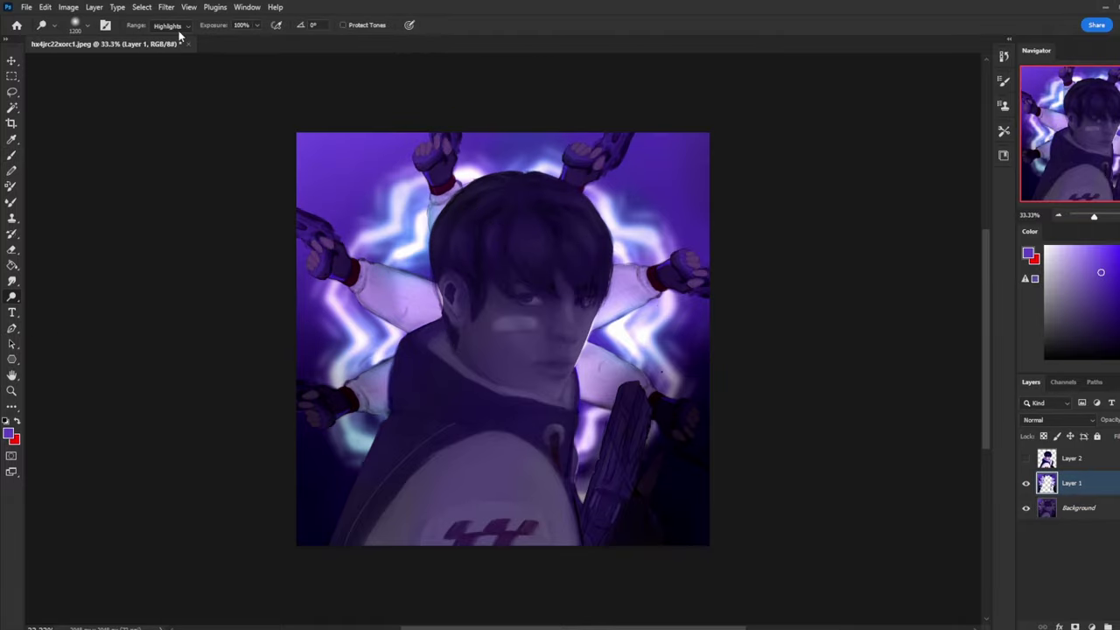
click(177, 27)
click(180, 50)
drag(518, 197, 290, 423)
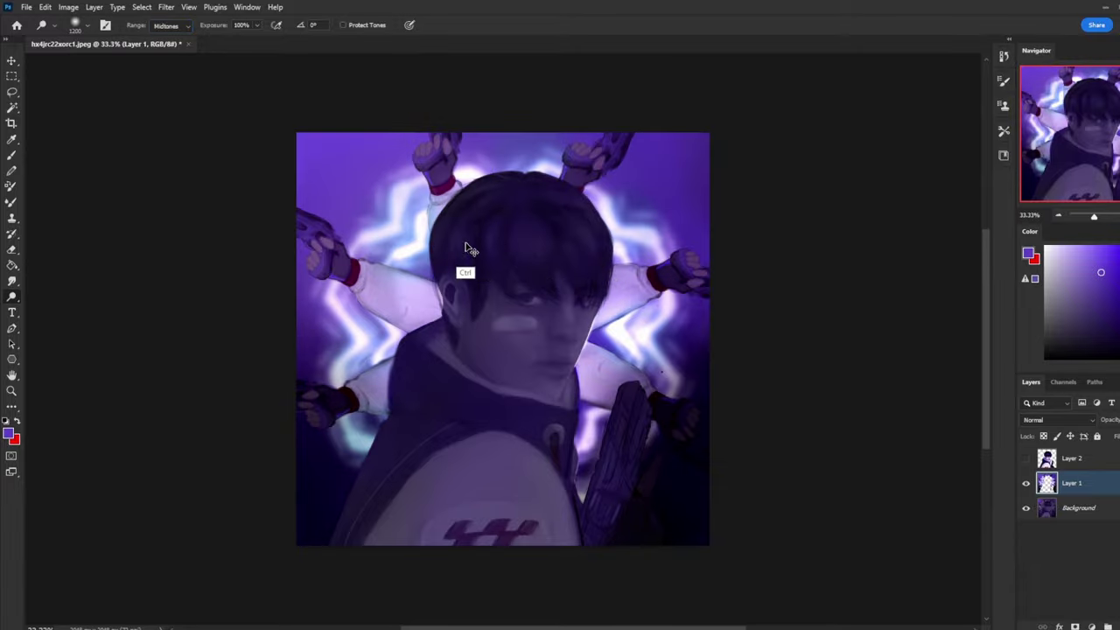
key(ctrl+z)
drag(477, 208, 337, 538)
mouse_move(421, 530)
mouse_down()
mouse_move(611, 362)
mouse_move(640, 203)
mouse_move(300, 289)
mouse_up()
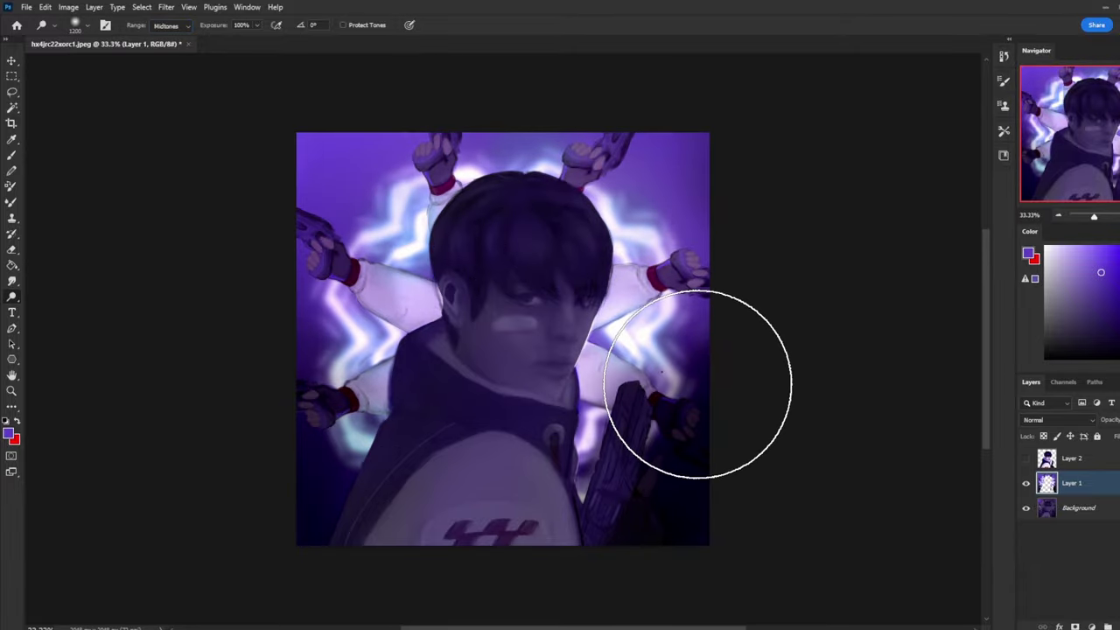
- Erase parts of Layer 1's surroundings with a soft 1400 px eraser and compare the result by hiding and showing the layer
key(ctrl+minus)
key(ctrl+minus)
key(e)
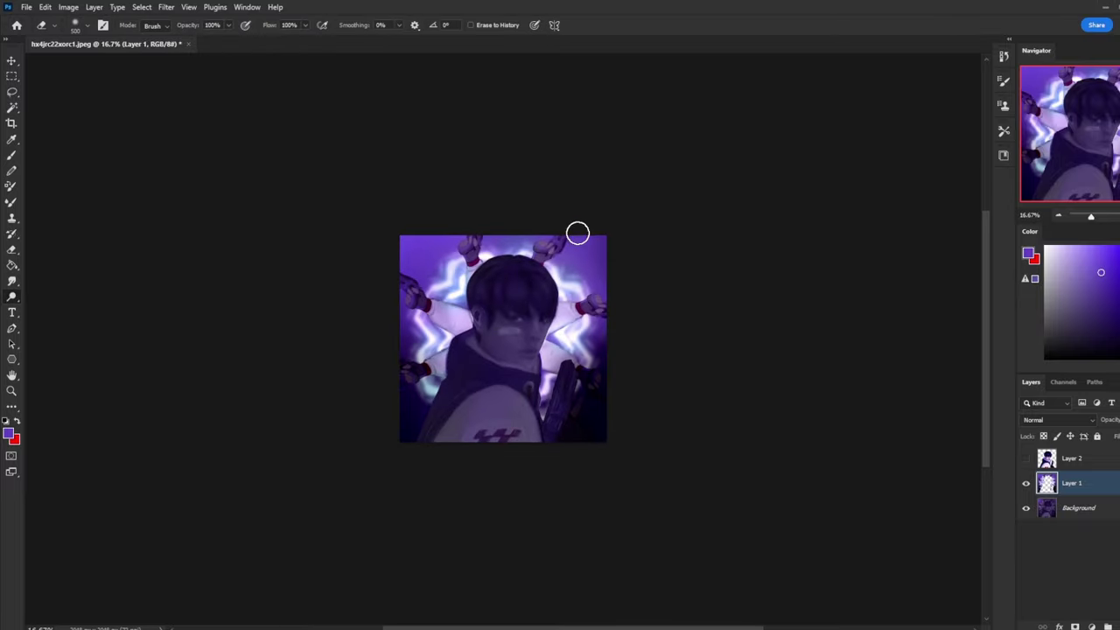
key(bracketright)
key(bracketright)
key(bracketright)
key(bracketright)
key(bracketright)
key(bracketright)
key(bracketright)
key(bracketright)
key(bracketright)
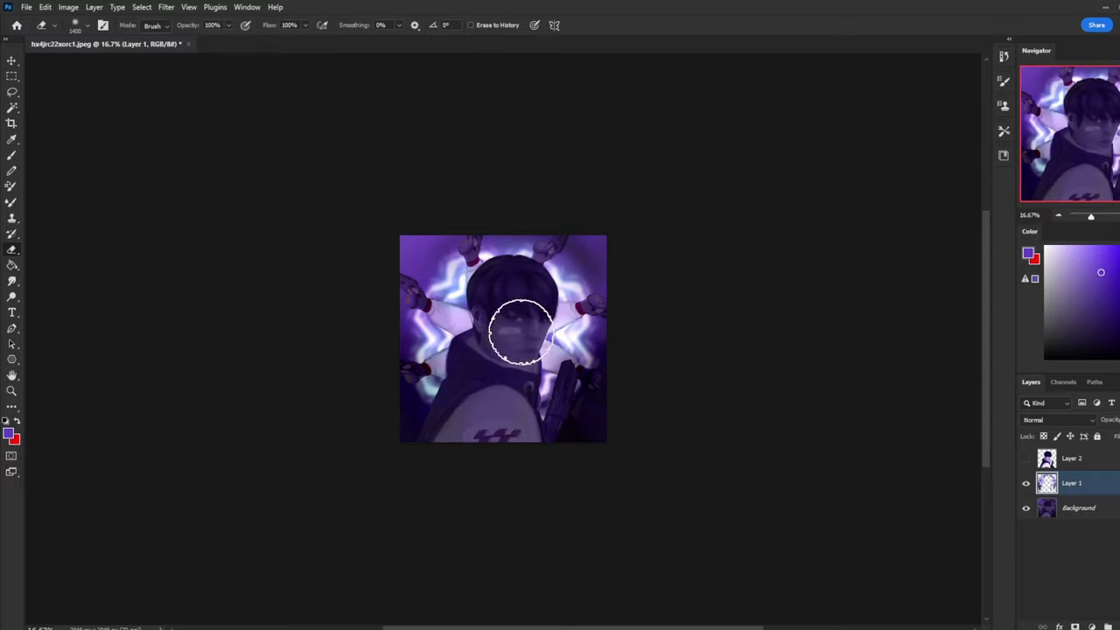
click(1026, 484)
click(1028, 485)
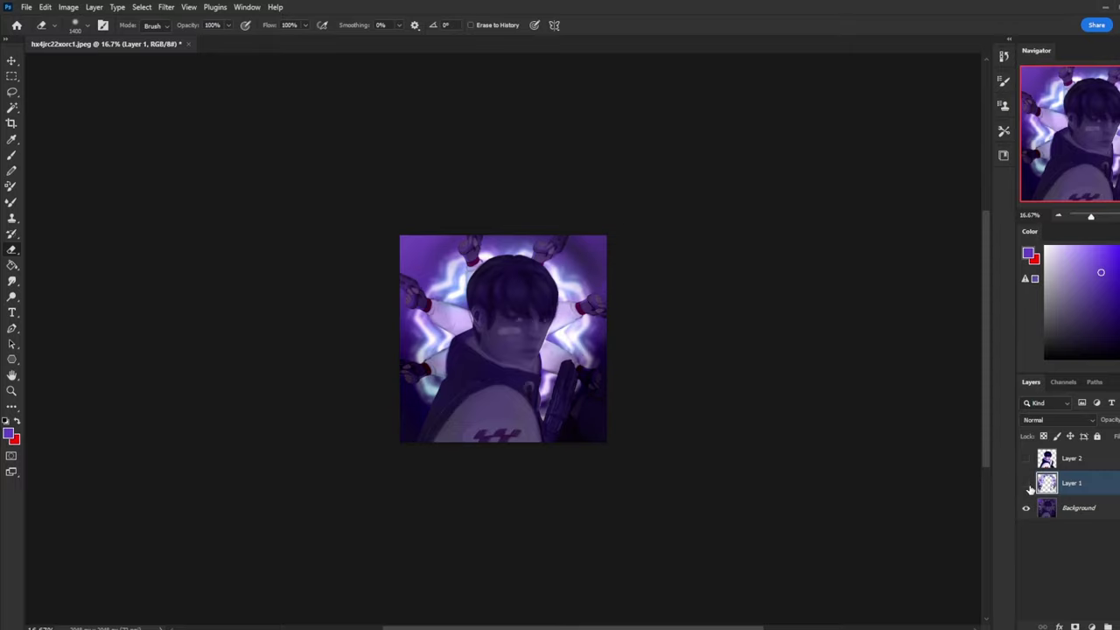
click(1028, 485)
click(1029, 485)
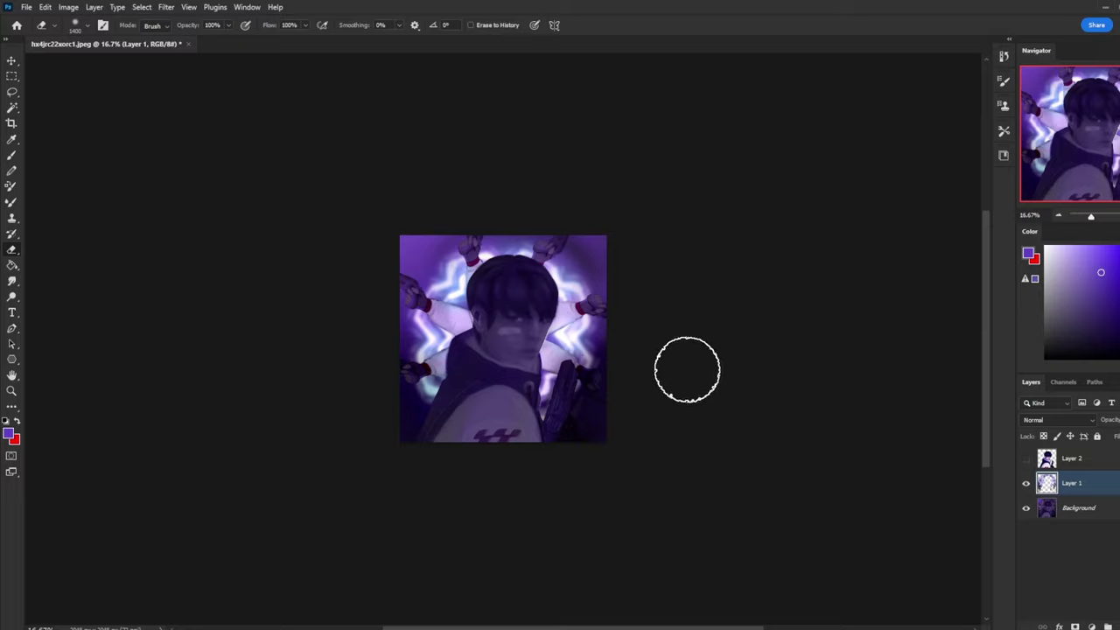
- Smudge the lightning glow on both sides of the figure on Layer 1 at 14% strength
click(13, 282)
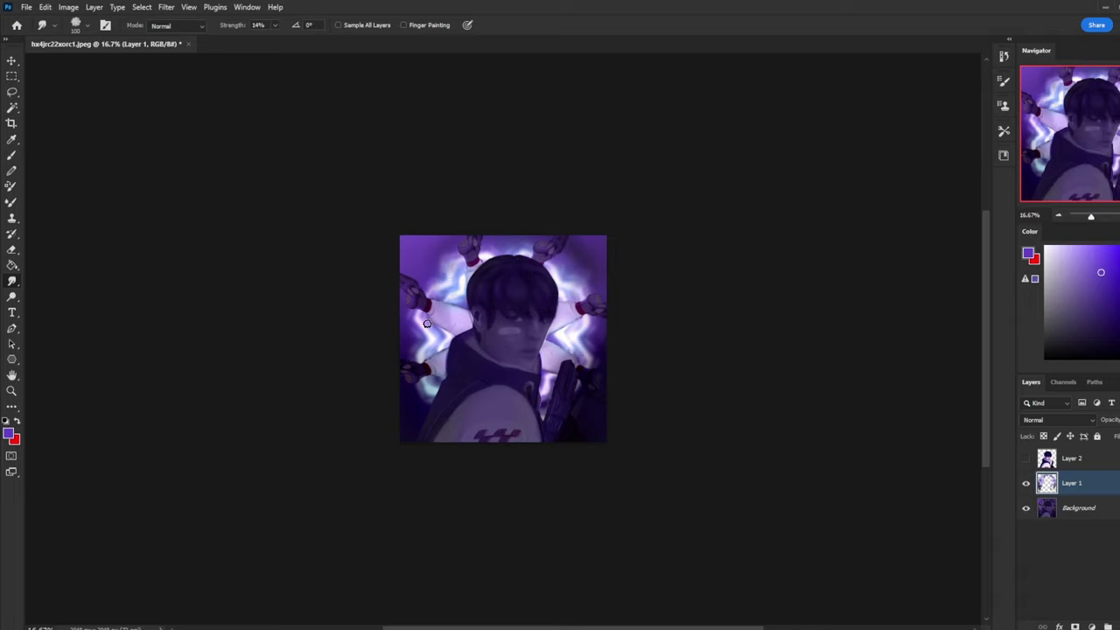
drag(428, 323, 435, 345)
drag(598, 333, 583, 344)
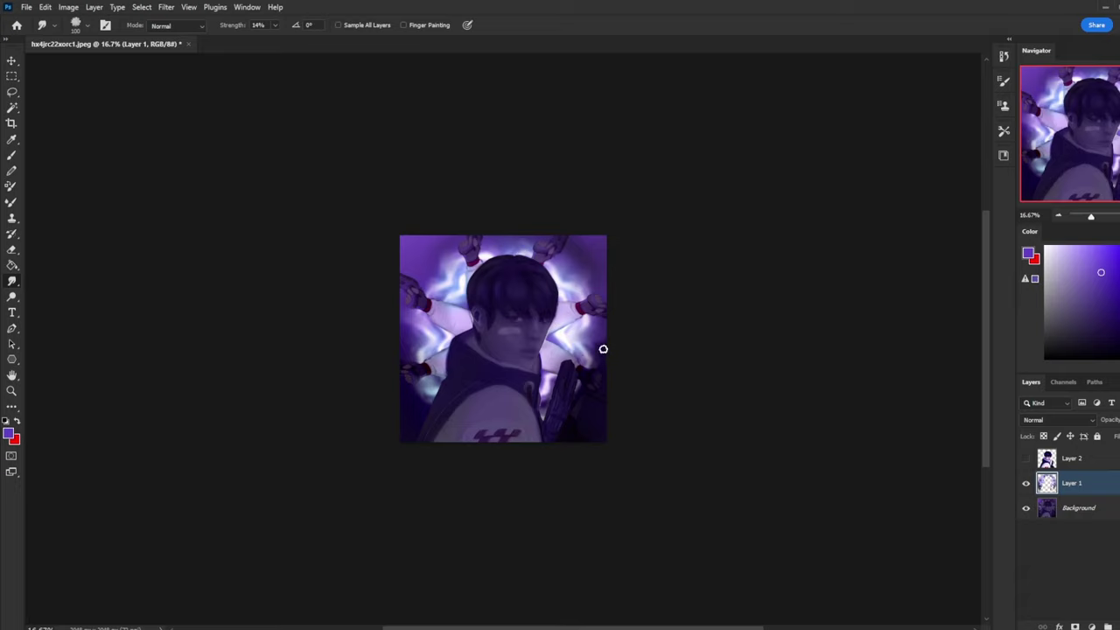
- Compare the image with Layer 1 hidden and shown, and merge Layer 1 down into the Background
click(1027, 485)
click(1027, 484)
click(1027, 485)
click(1028, 485)
right_click(1092, 488)
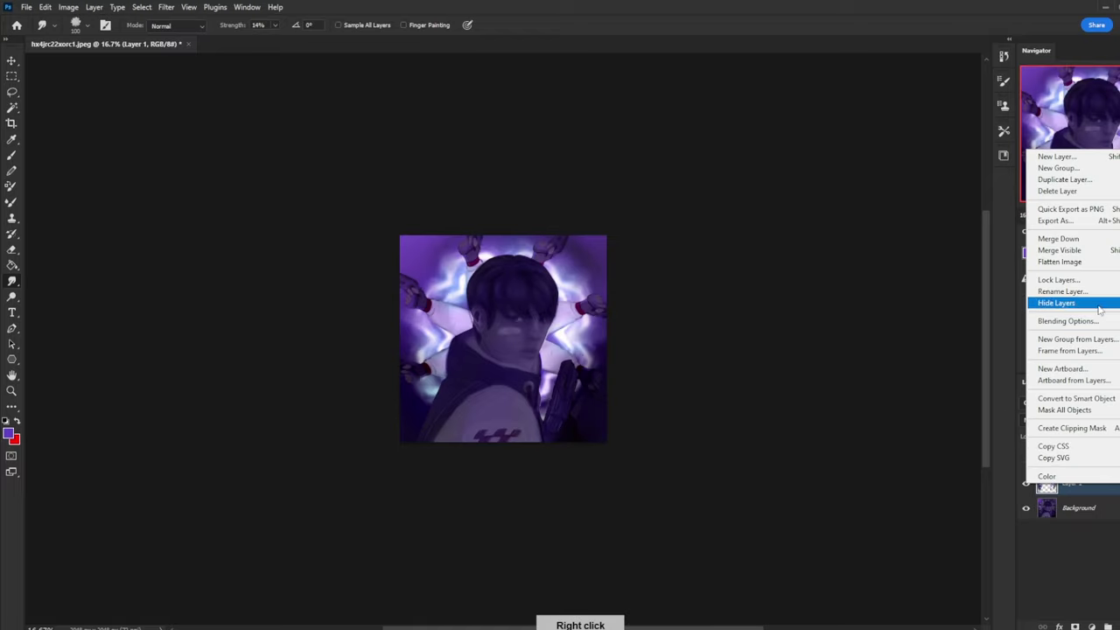
click(1063, 239)
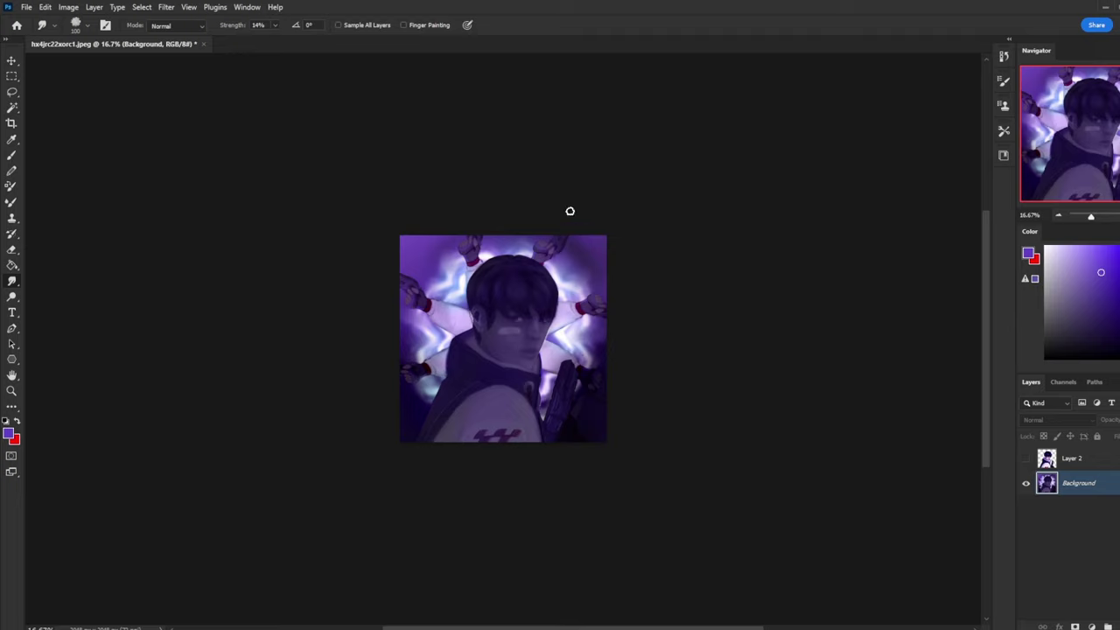
- Select all six extra arms around the figure with the Lasso, adding each outline to the selection
key(l)
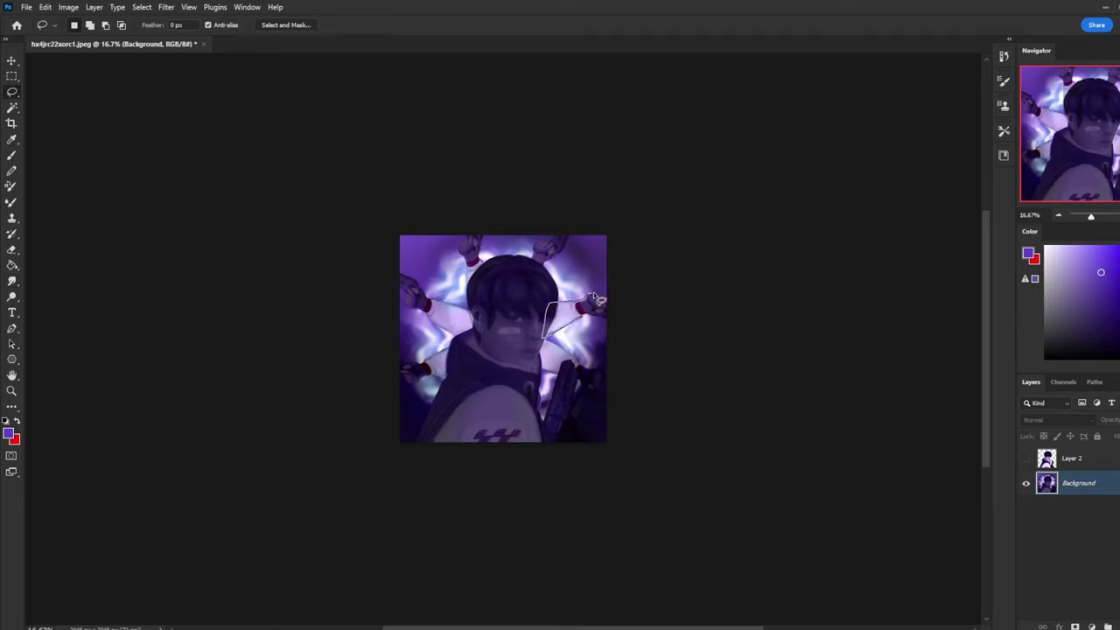
mouse_move(591, 318)
mouse_down()
mouse_move(561, 349)
mouse_move(575, 361)
mouse_move(560, 358)
mouse_move(603, 386)
mouse_move(607, 405)
mouse_move(541, 369)
mouse_move(532, 352)
mouse_up()
mouse_move(418, 385)
mouse_down()
mouse_move(396, 361)
mouse_move(423, 368)
mouse_move(452, 348)
mouse_move(451, 378)
mouse_up()
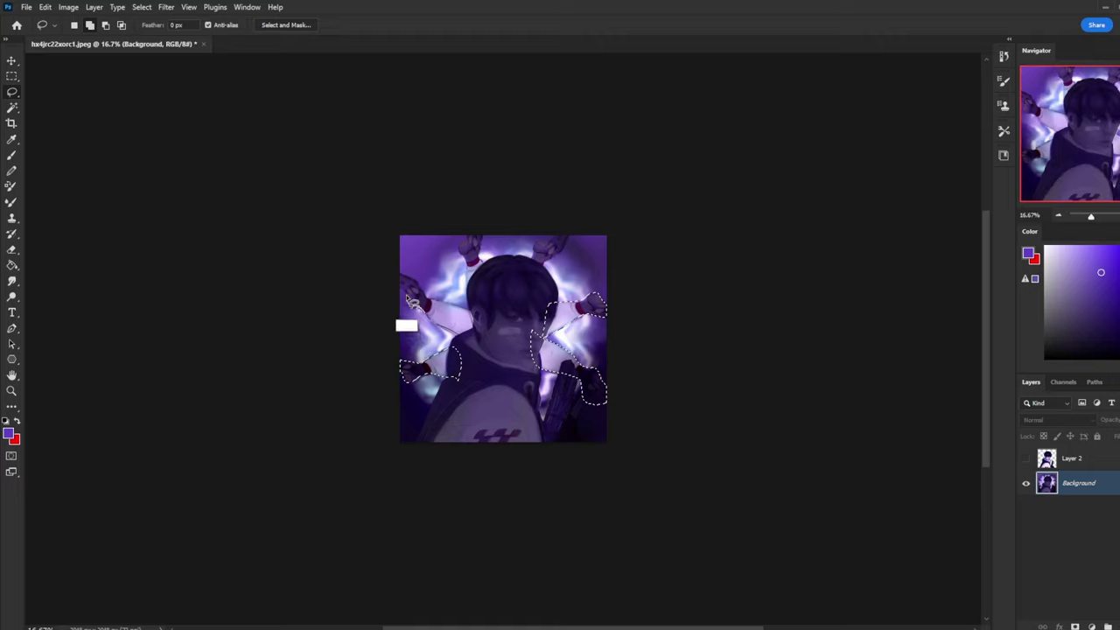
mouse_move(400, 267)
mouse_down()
mouse_move(477, 323)
mouse_move(432, 333)
mouse_up()
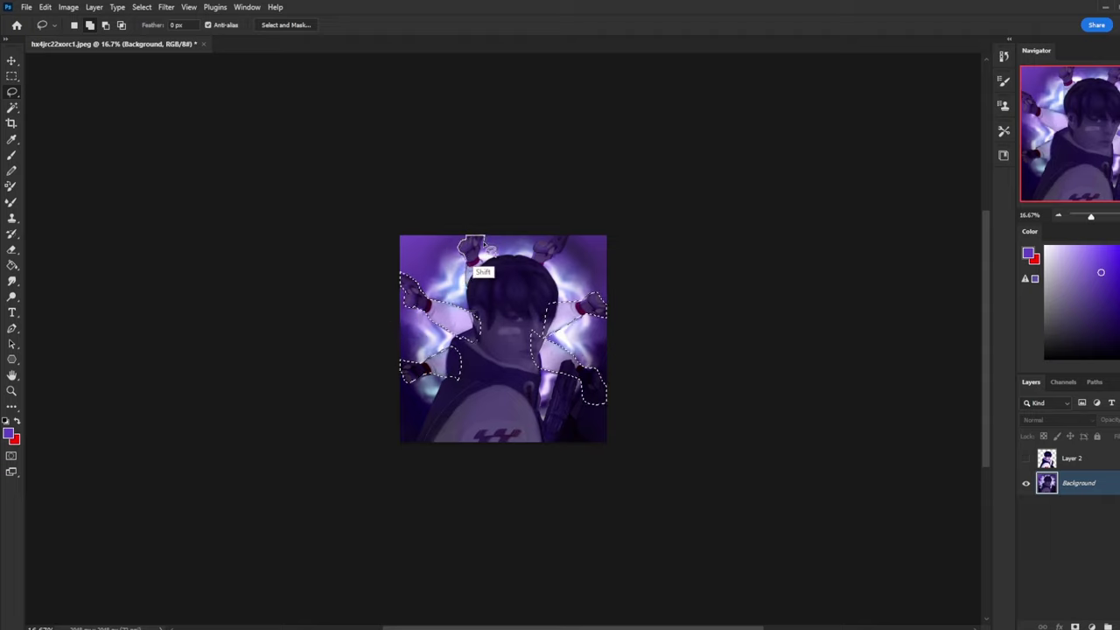
drag(483, 293, 482, 291)
mouse_move(535, 242)
mouse_down()
mouse_move(570, 238)
mouse_move(566, 257)
mouse_move(531, 268)
mouse_up()
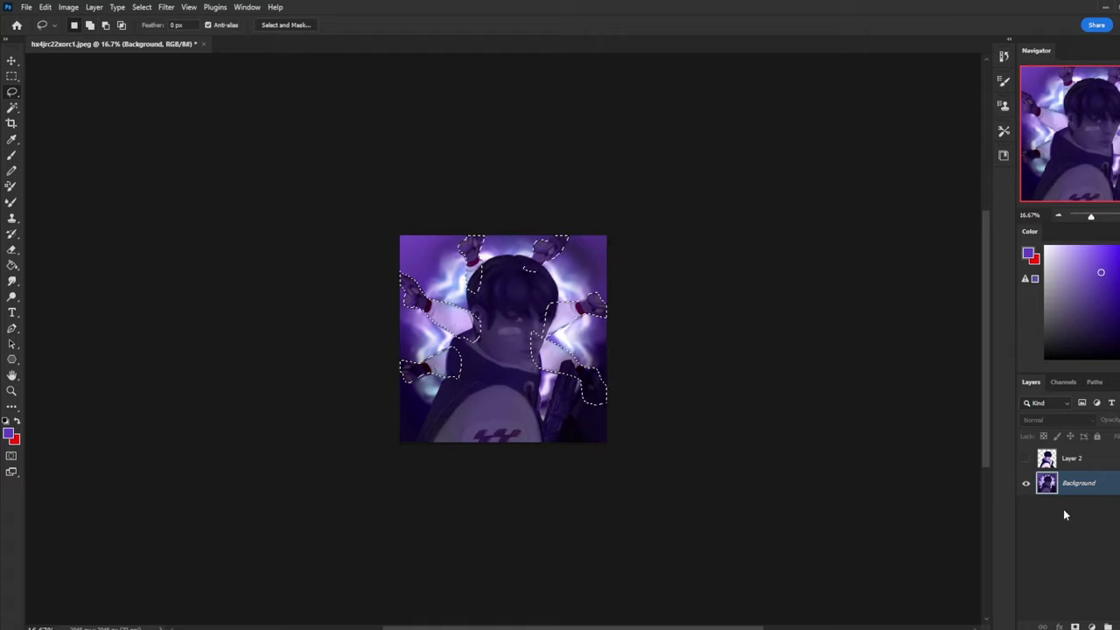
- Fill the selected arms with dark navy on a new layer above the Background, deselect and lower the layer's opacity
click(1119, 627)
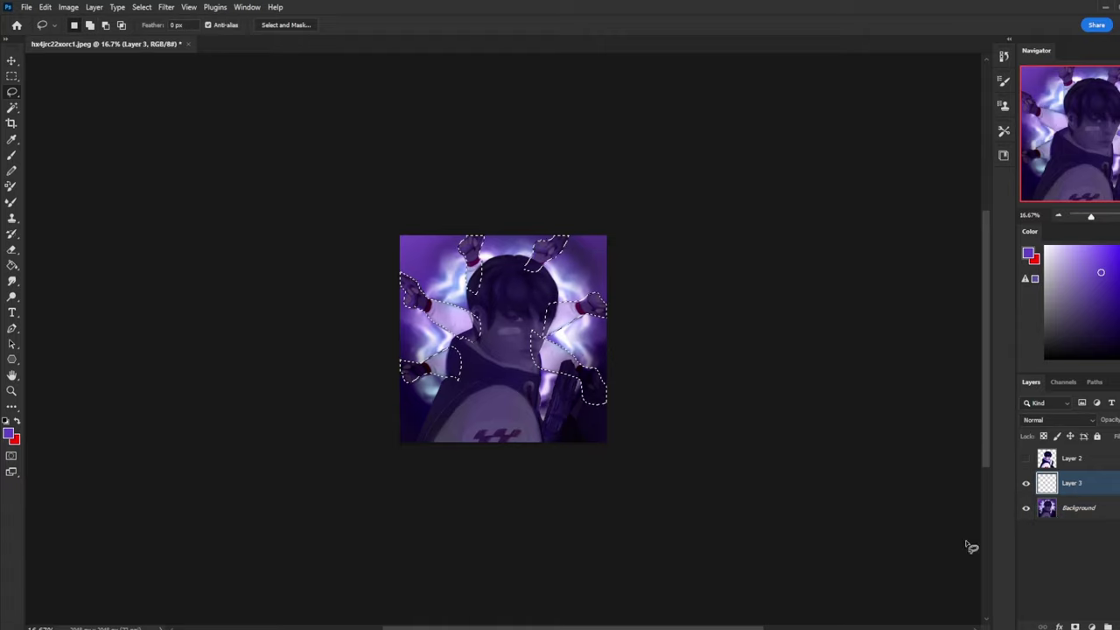
key(g)
alt+click(537, 287)
click(545, 279)
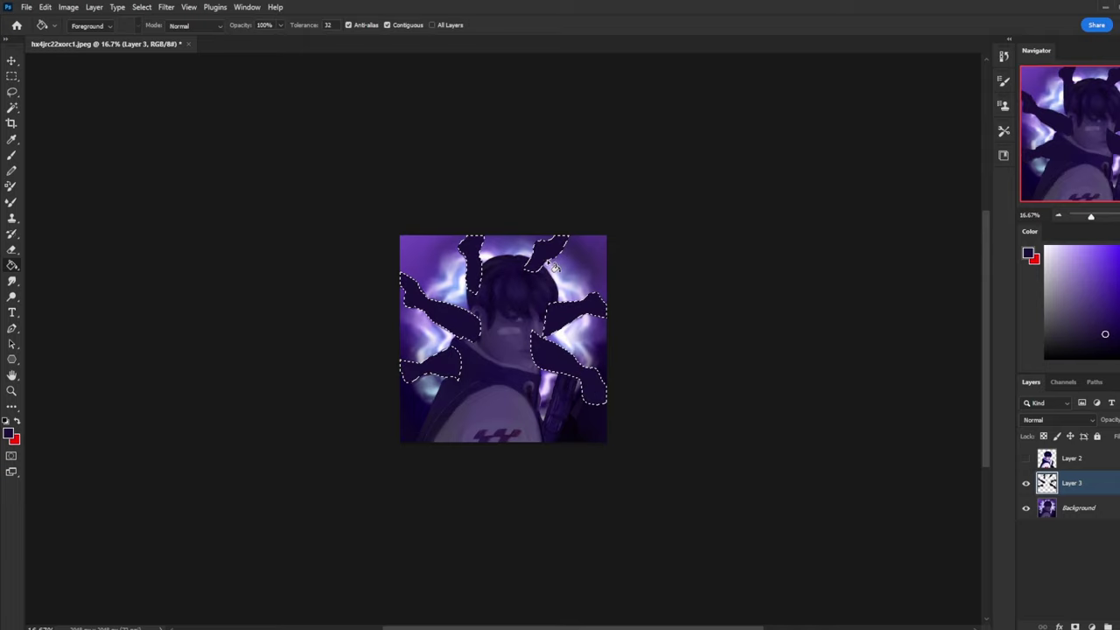
key(m)
right_click(537, 325)
click(564, 331)
click(1119, 436)
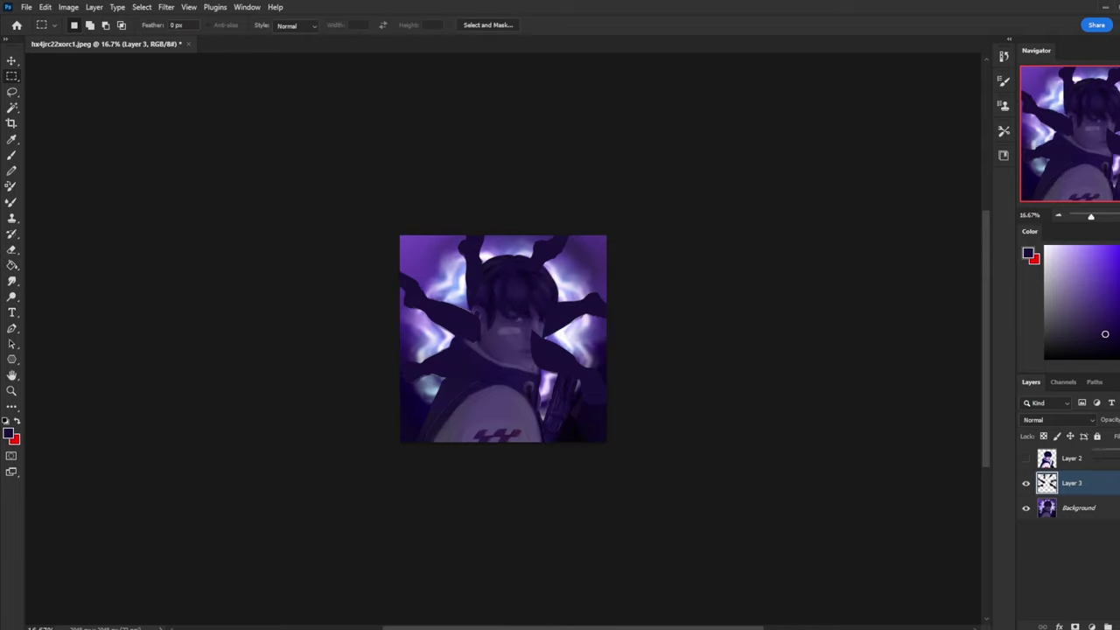
drag(1119, 459, 1119, 450)
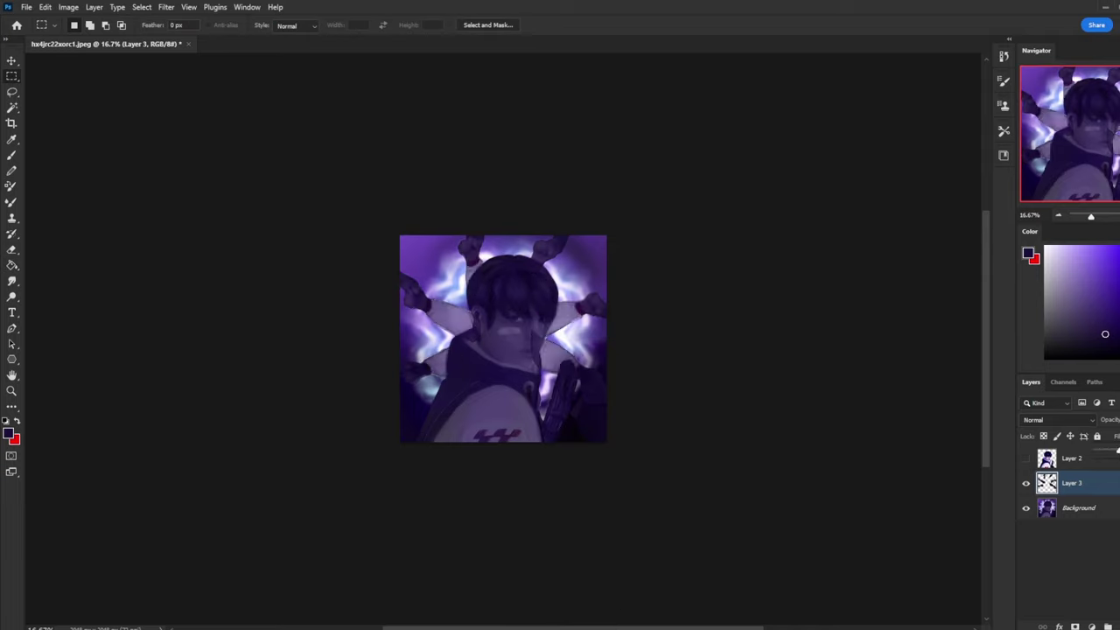
- Erase the parts of Layer 3's dark arm overlay that cover the figure's face and body, adjusting the eraser size
key(e)
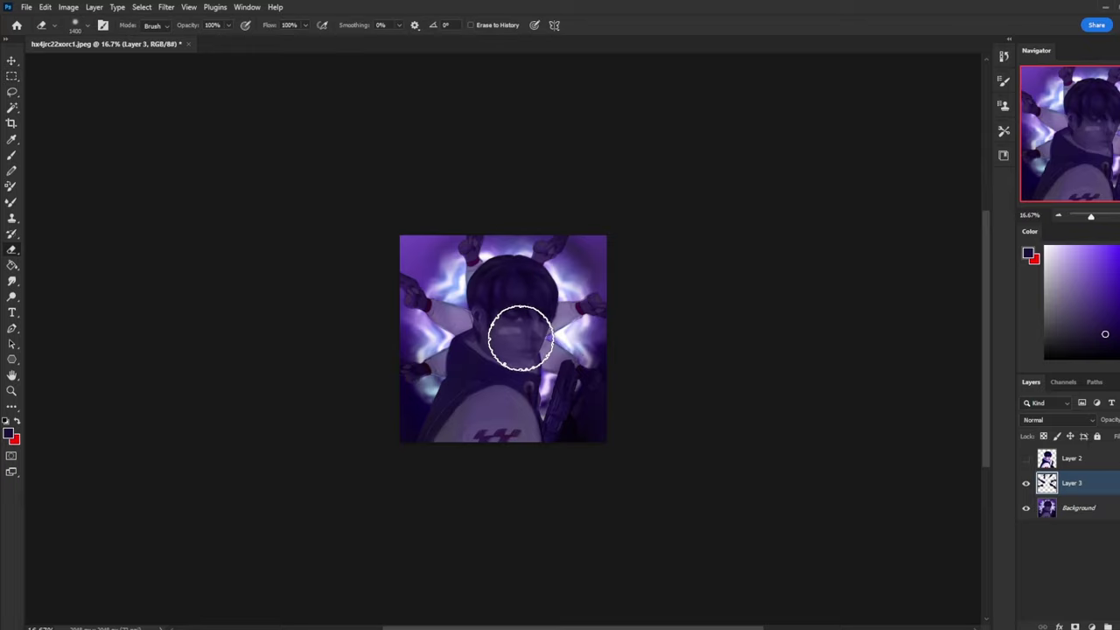
key(bracketleft)
key(bracketleft)
key(bracketleft)
key(bracketleft)
key(bracketleft)
key(bracketleft)
key(bracketleft)
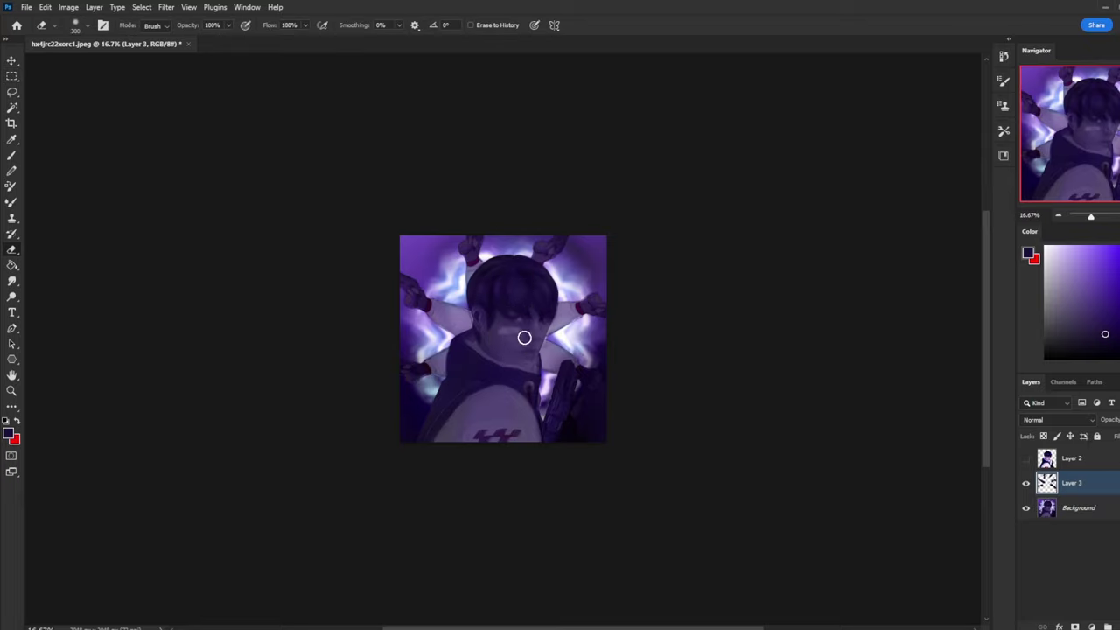
key(bracketright)
key(bracketright)
key(bracketright)
key(bracketright)
- Paint a soft white glow around the figure on the Background layer with a Normal mode brush at 17% opacity
click(1090, 517)
key(b)
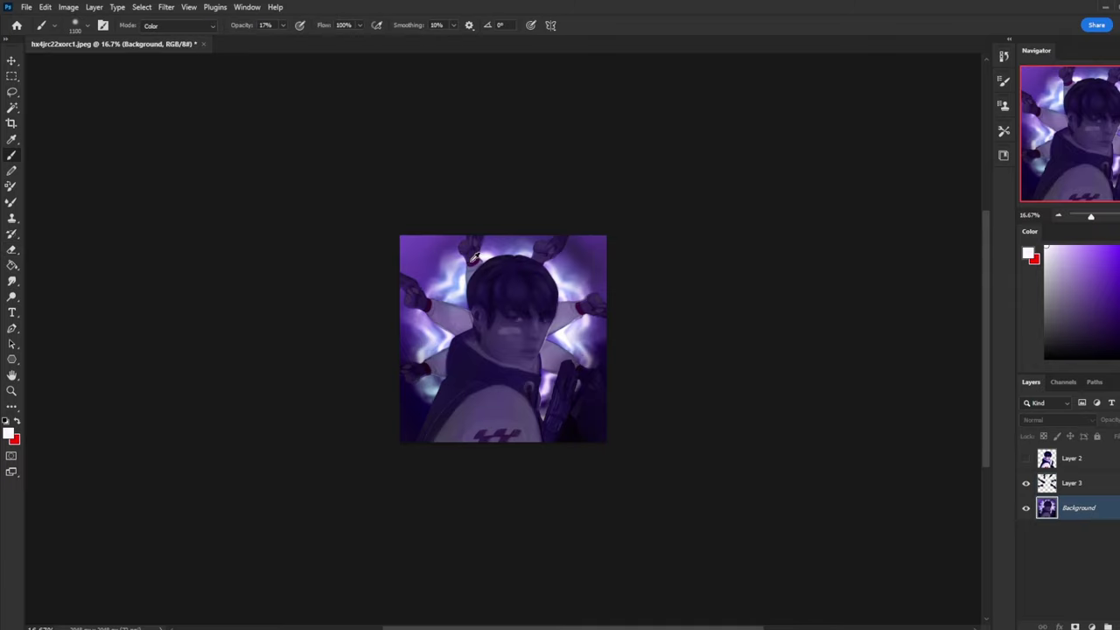
click(193, 26)
click(190, 39)
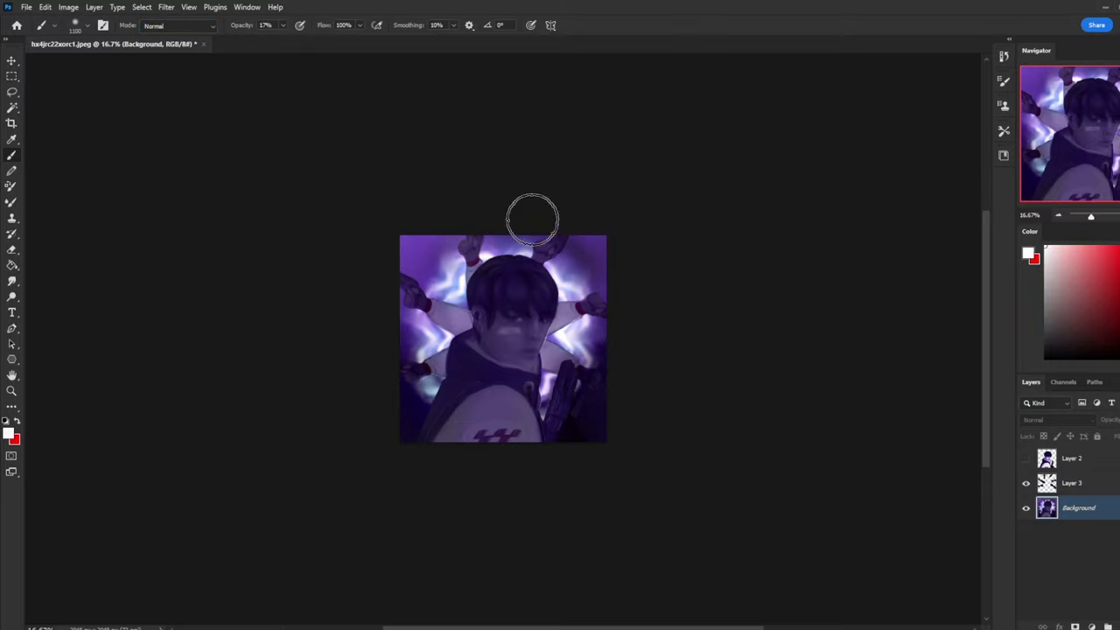
- Load Layer 3's arm shapes as a selection, invert it and target the Background layer with the Brush
click(1073, 483)
key(v)
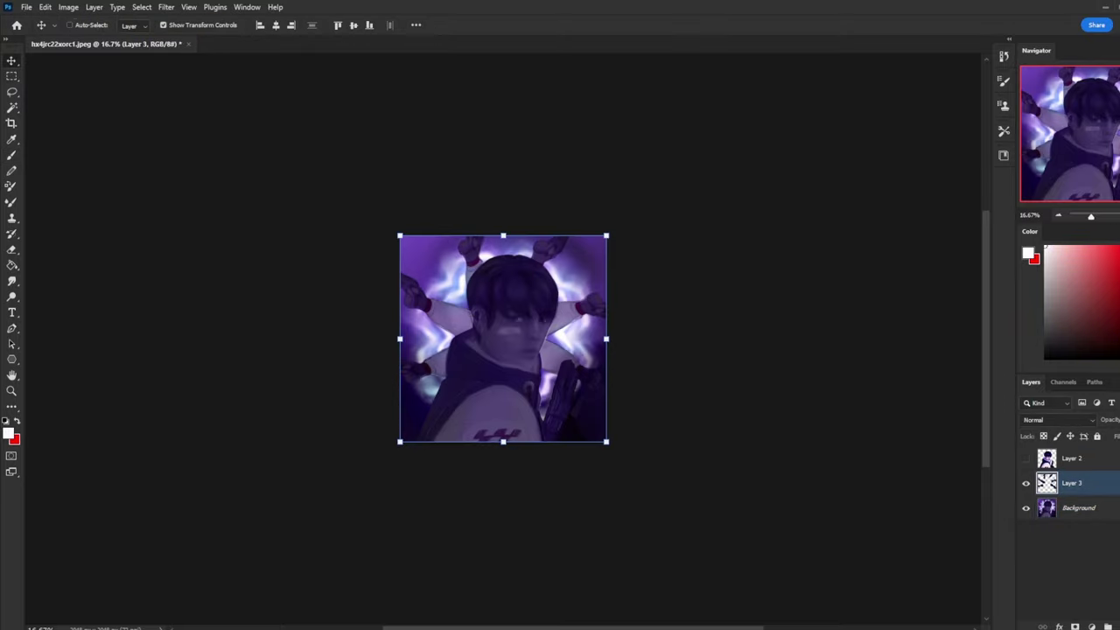
key(m)
right_click(563, 319)
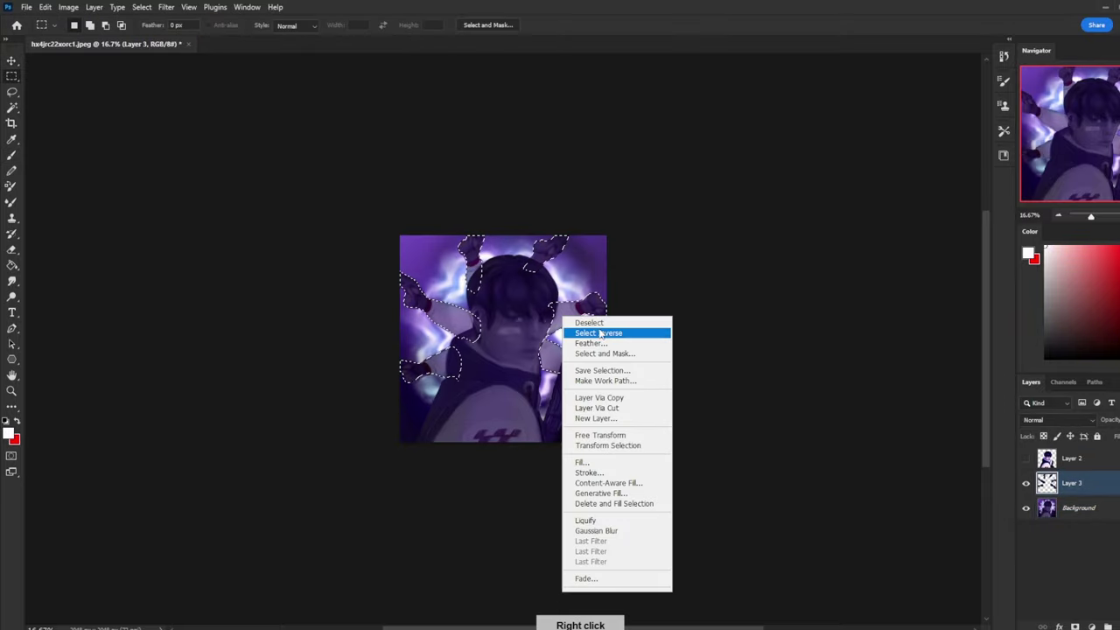
click(600, 334)
click(1085, 508)
key(b)
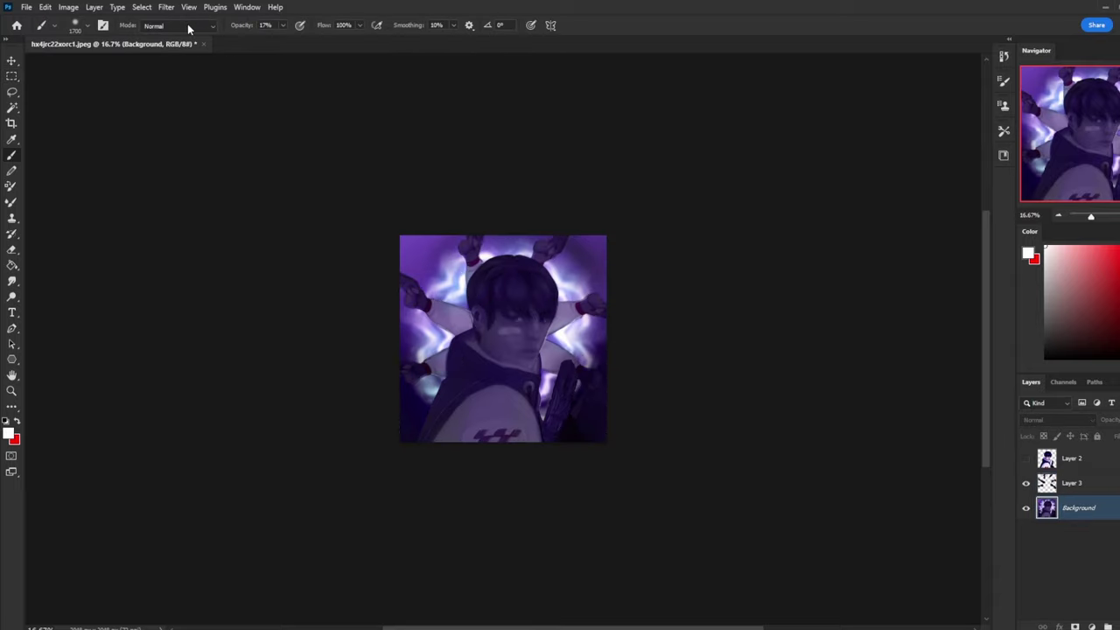
- Paint a pale blue glow around the figure on the Background with a Color Dodge brush at 36% opacity, sampling the colour, and deselect
click(189, 28)
click(186, 174)
alt+click(477, 251)
drag(483, 251, 463, 266)
click(285, 29)
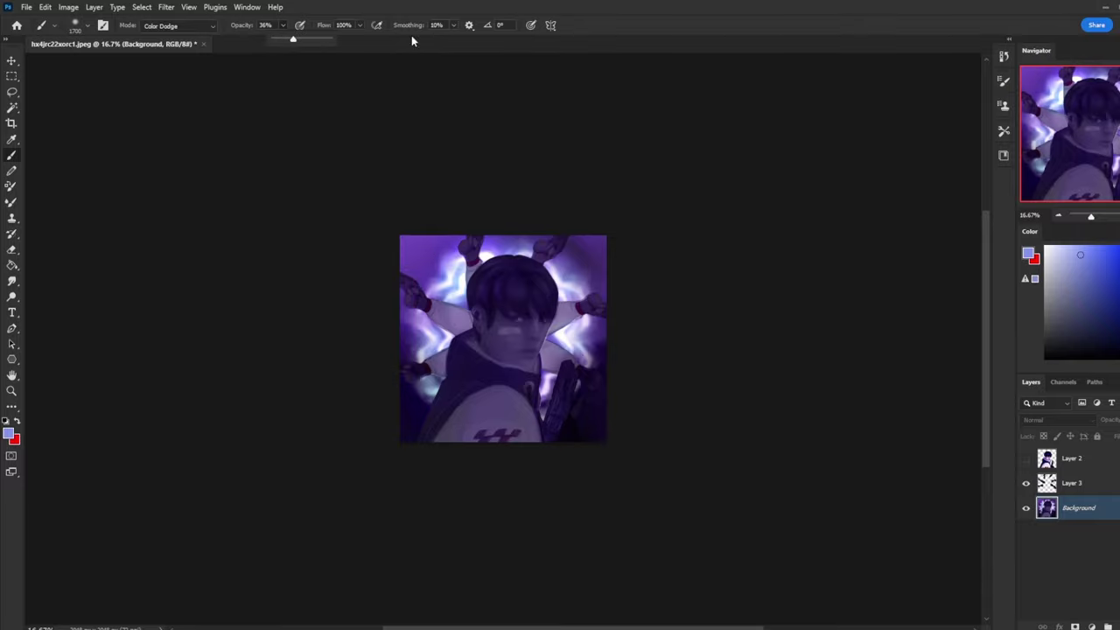
mouse_move(531, 242)
mouse_down()
mouse_move(584, 300)
mouse_move(590, 361)
mouse_up()
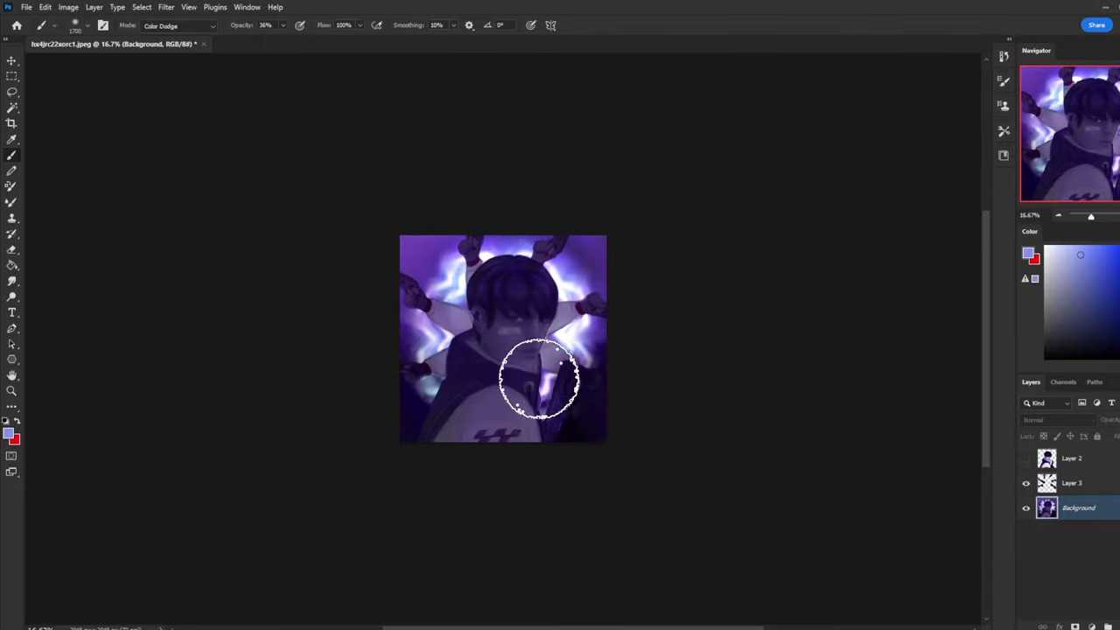
mouse_move(427, 377)
mouse_down()
mouse_move(428, 408)
mouse_move(420, 395)
mouse_move(435, 334)
mouse_move(424, 338)
mouse_move(420, 317)
mouse_move(444, 265)
mouse_move(431, 265)
mouse_move(561, 235)
mouse_move(613, 291)
mouse_move(533, 370)
mouse_up()
key(m)
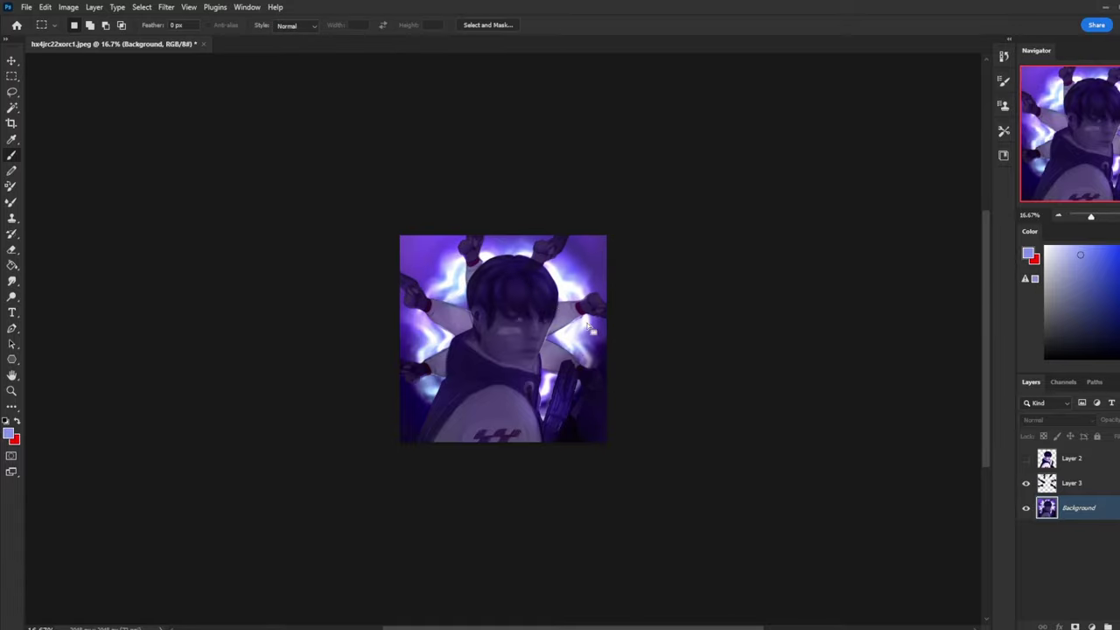
right_click(588, 326)
click(613, 325)
- Try to erase leftover dark overlay around the hair on Layer 3 with the eraser reduced to 125
key(e)
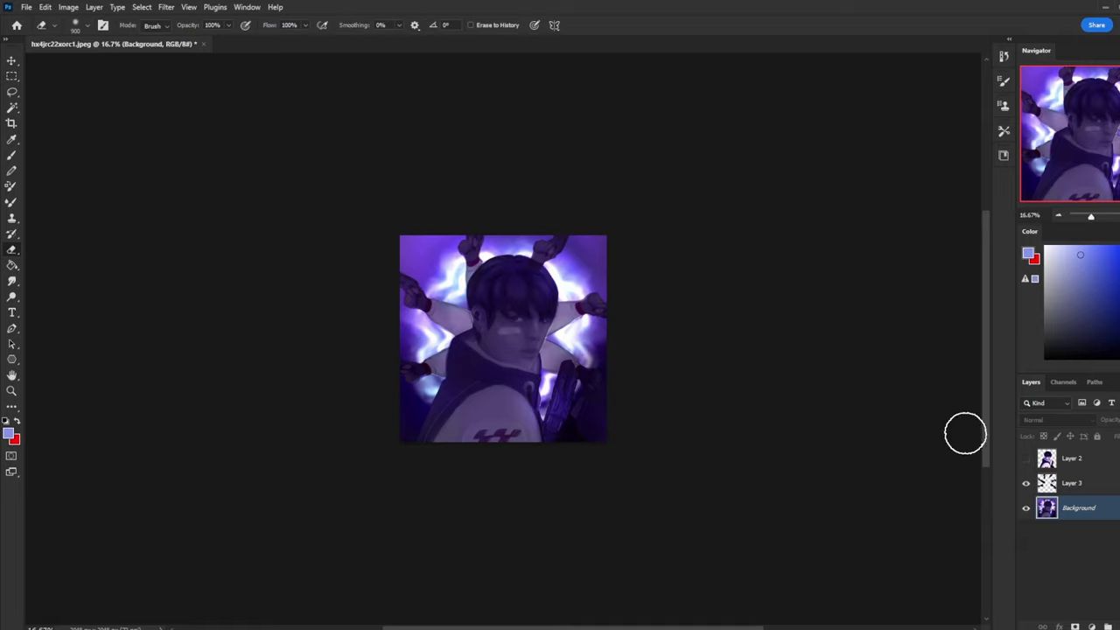
click(1065, 484)
key(bracketleft)
key(bracketleft)
key(bracketleft)
key(bracketleft)
key(bracketleft)
key(bracketleft)
key(bracketleft)
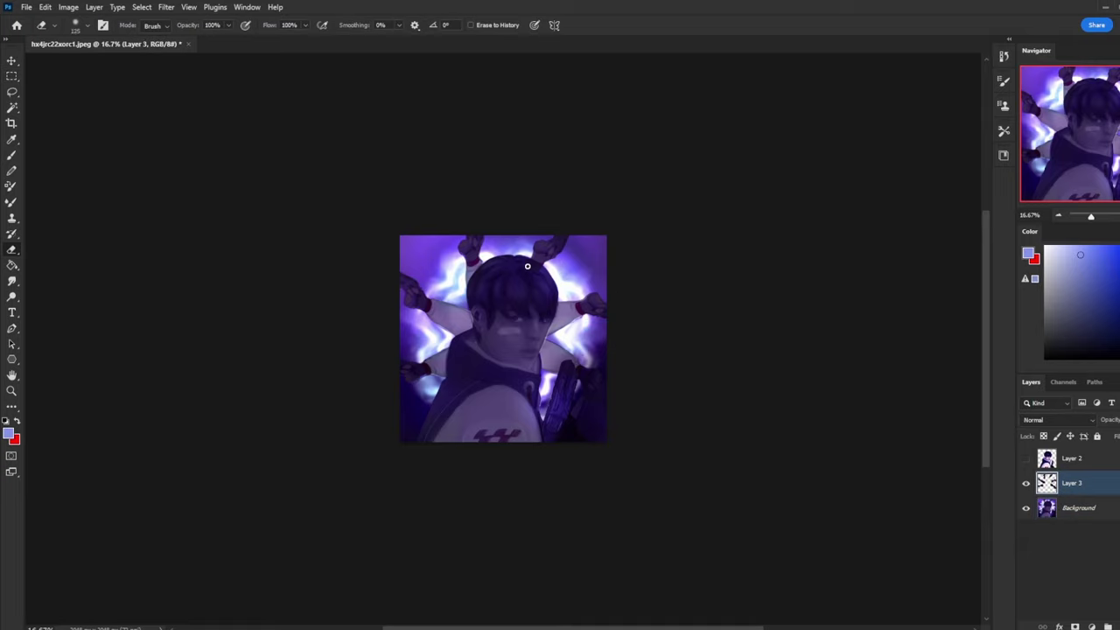
right_click(512, 300)
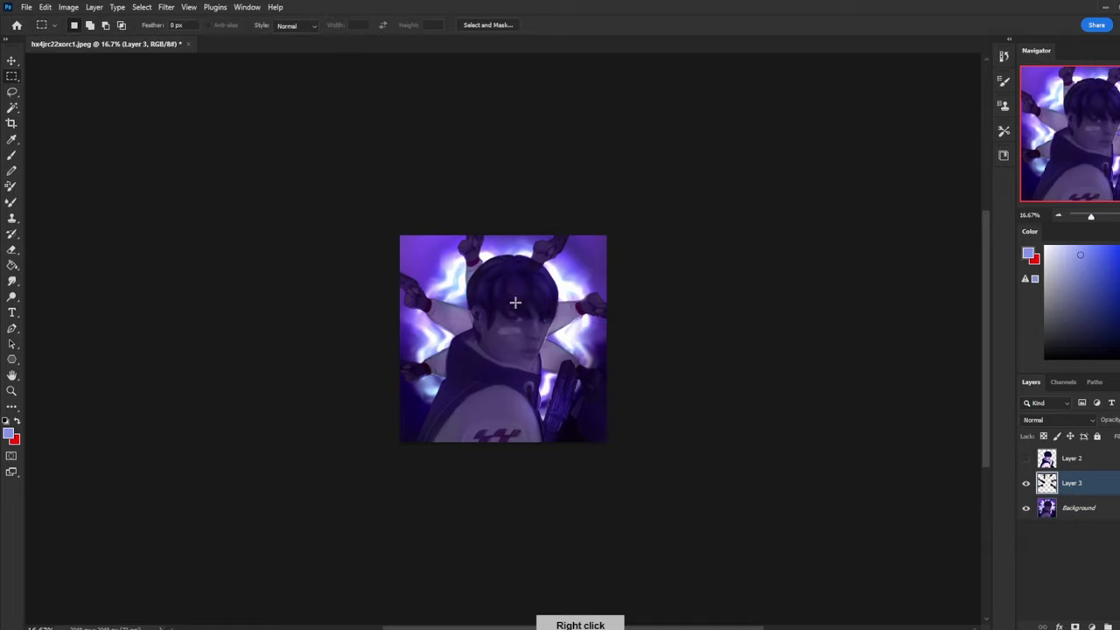
key(Escape)
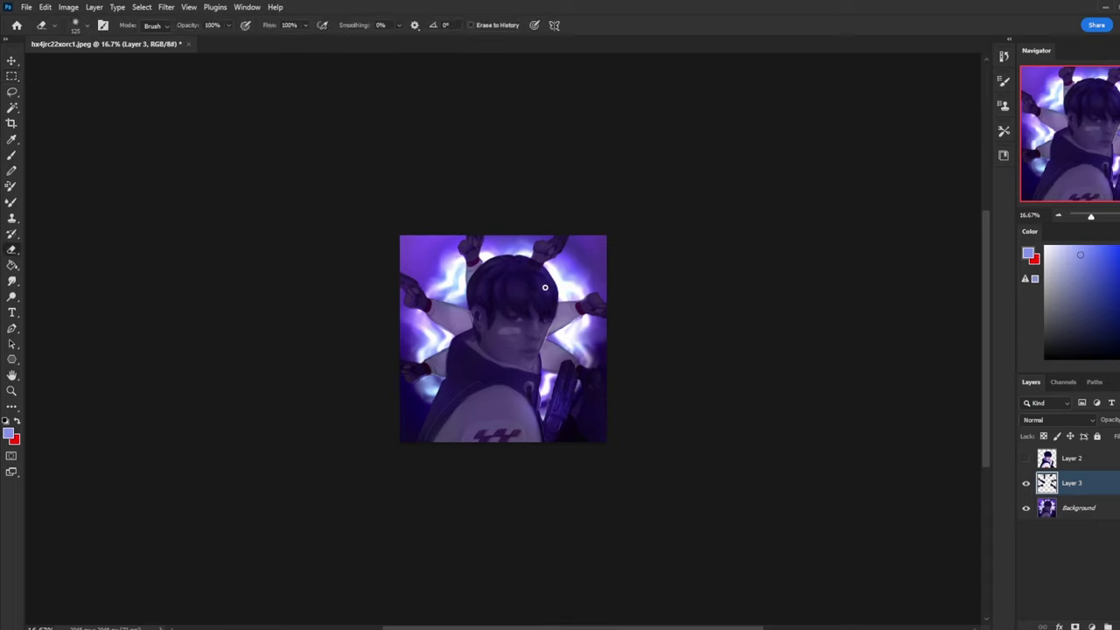
- Compare the image with and without Layer 3's arm overlay, and against the Select Inverse history state before the glow strokes
click(1026, 484)
click(1027, 484)
click(1027, 486)
click(1026, 485)
click(1026, 486)
click(1026, 485)
click(1005, 58)
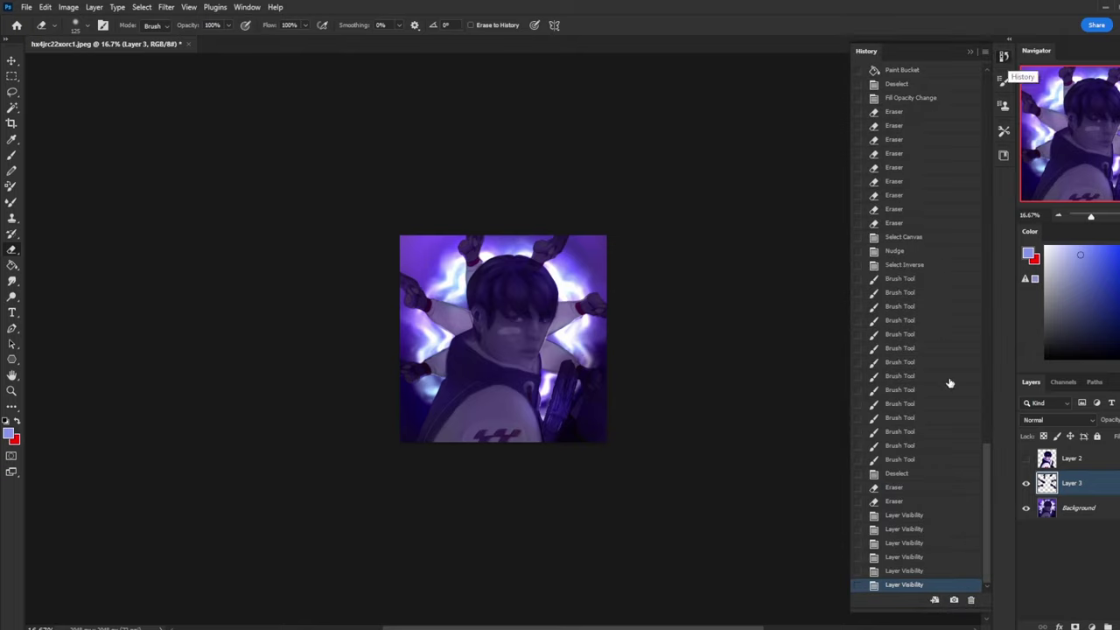
click(905, 264)
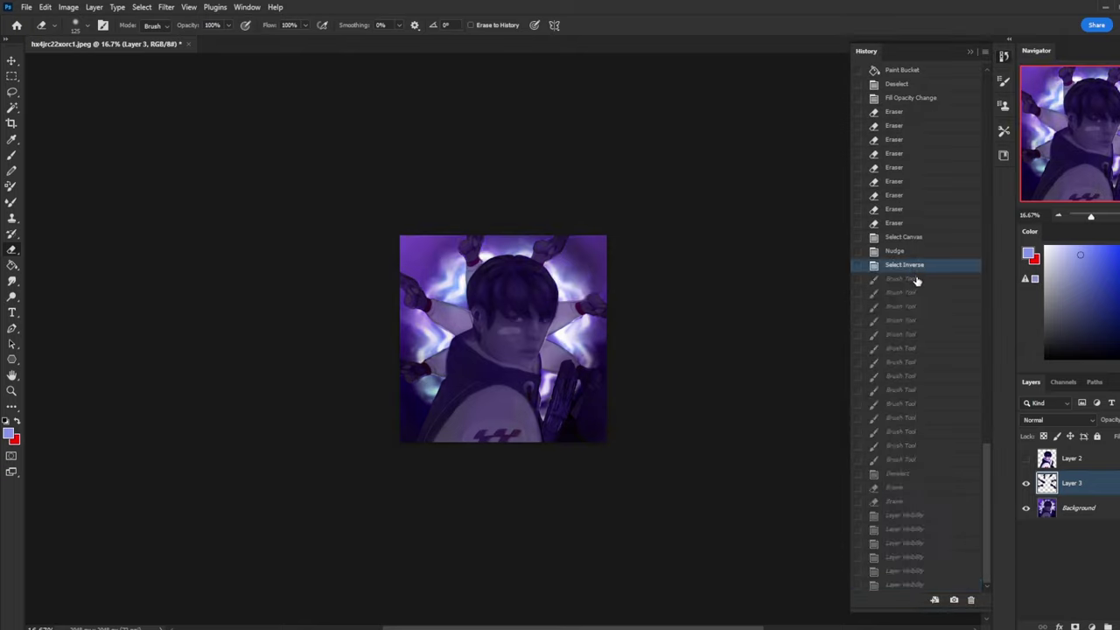
click(915, 585)
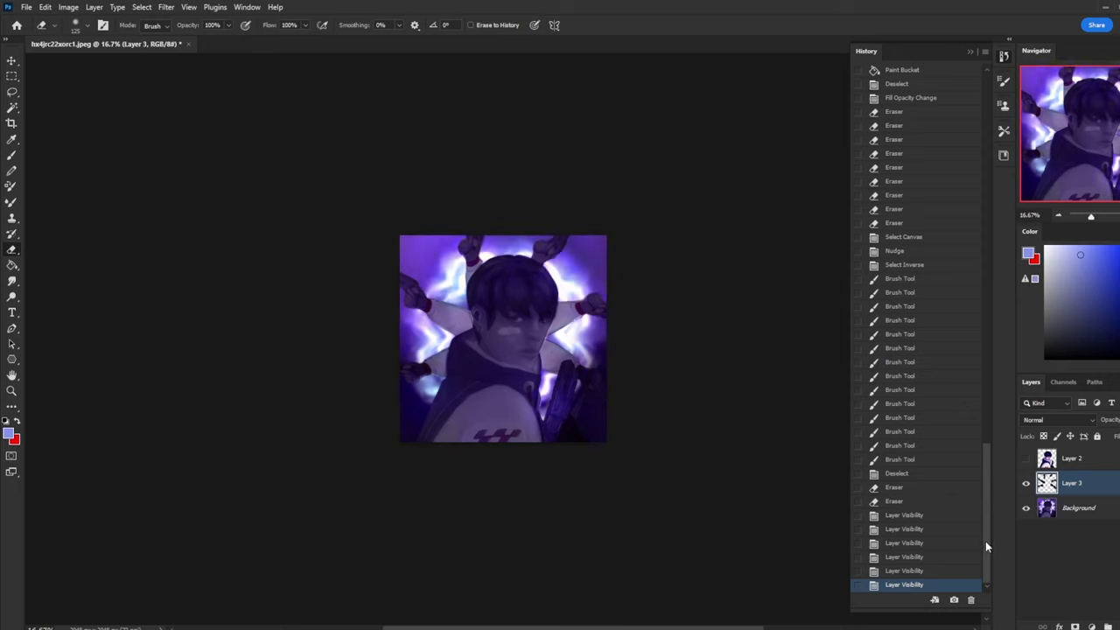
- Copy the whole Background canvas, restore the Select Inverse history state and paste the copy in place as a new layer above Layer 3
click(1064, 512)
key(ctrl+a)
key(ctrl+a)
key(ctrl+a)
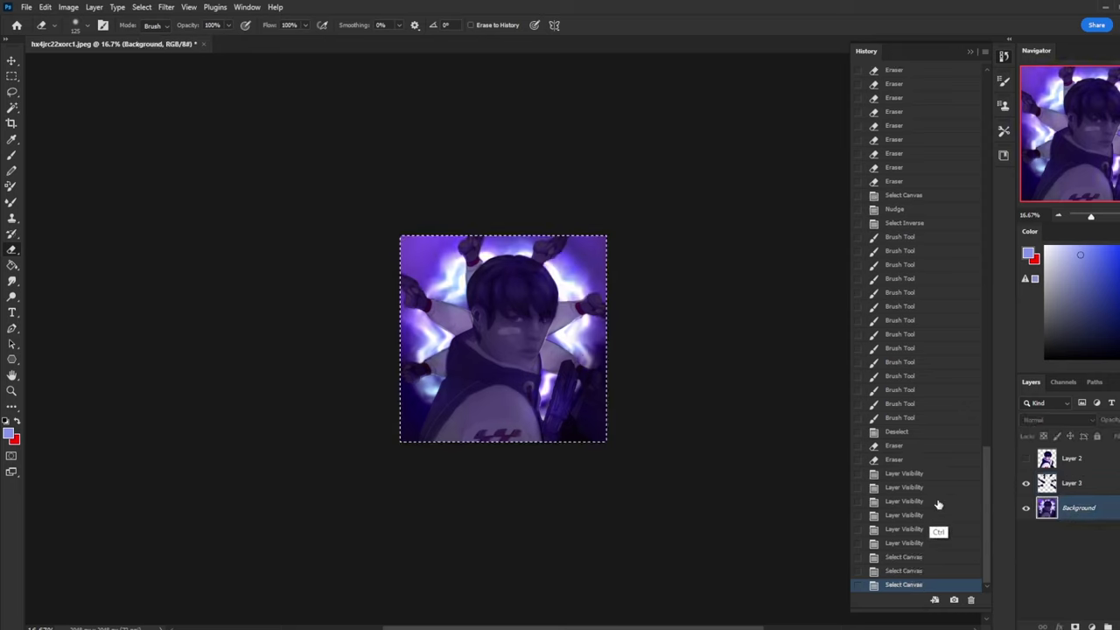
click(905, 224)
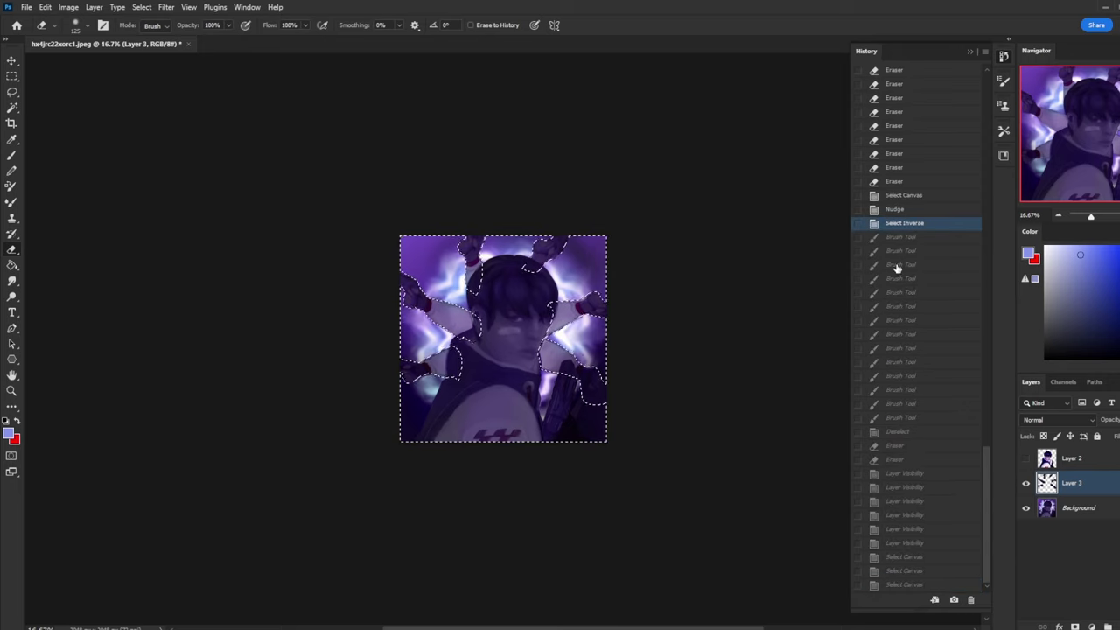
key(ctrl+shift+v)
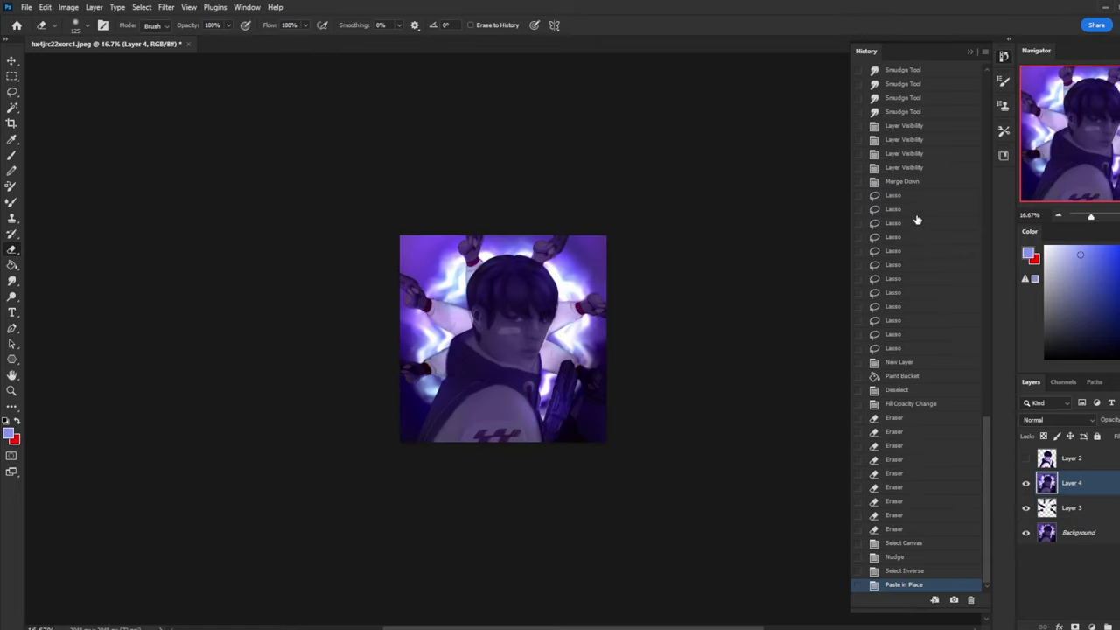
- Erase the part of Layer 4 that covers the figure's face and body with a size 400 eraser
click(969, 53)
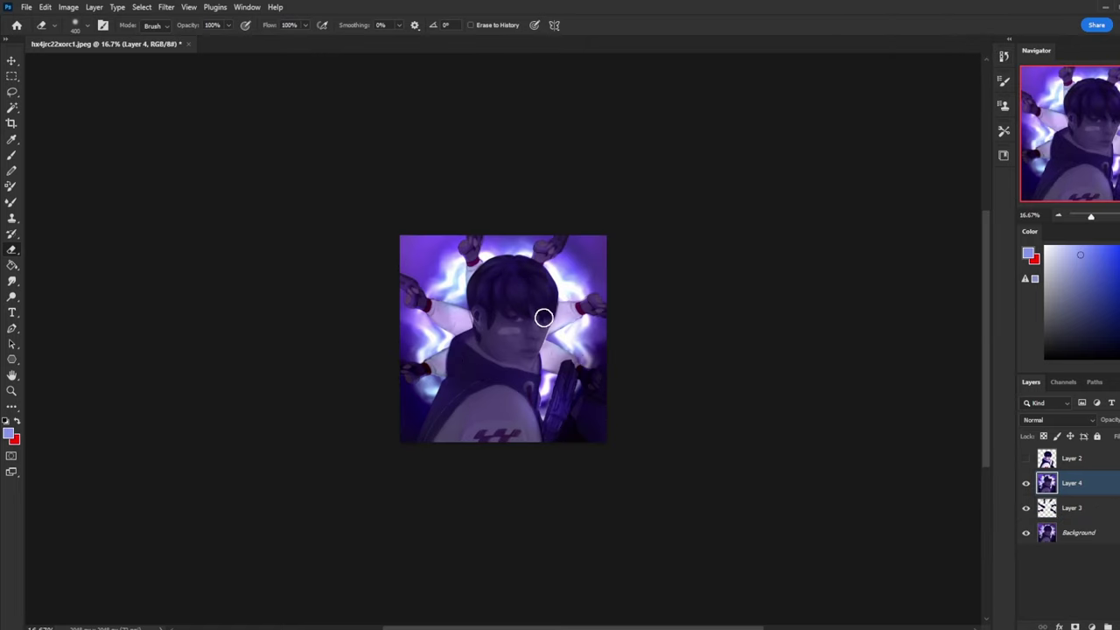
drag(518, 296, 504, 334)
right_click(1089, 495)
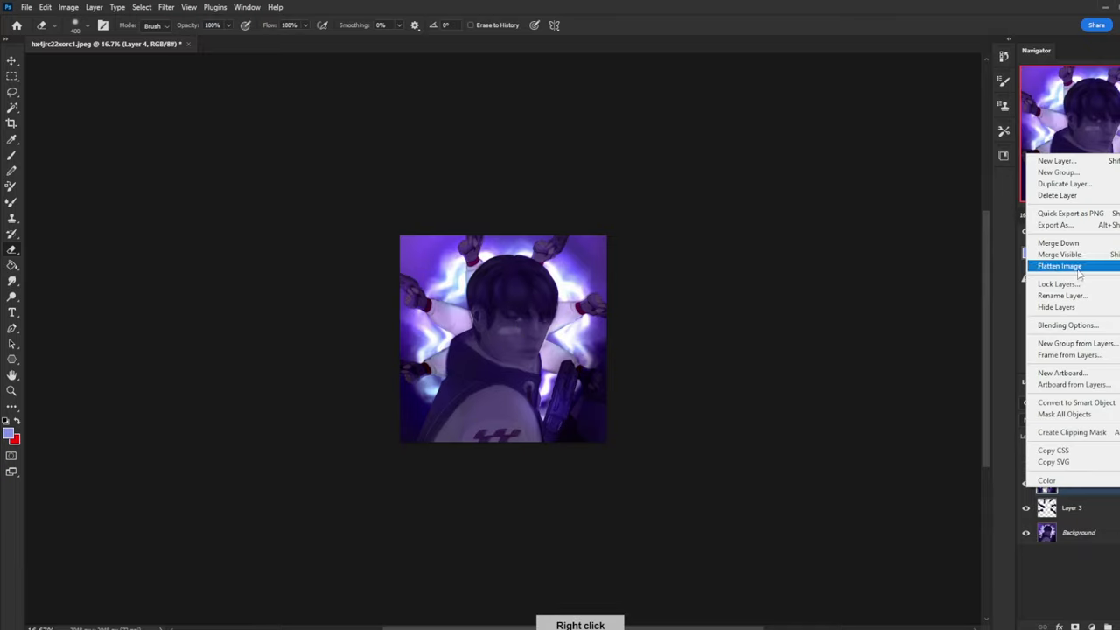
click(1079, 267)
key(ctrl+z)
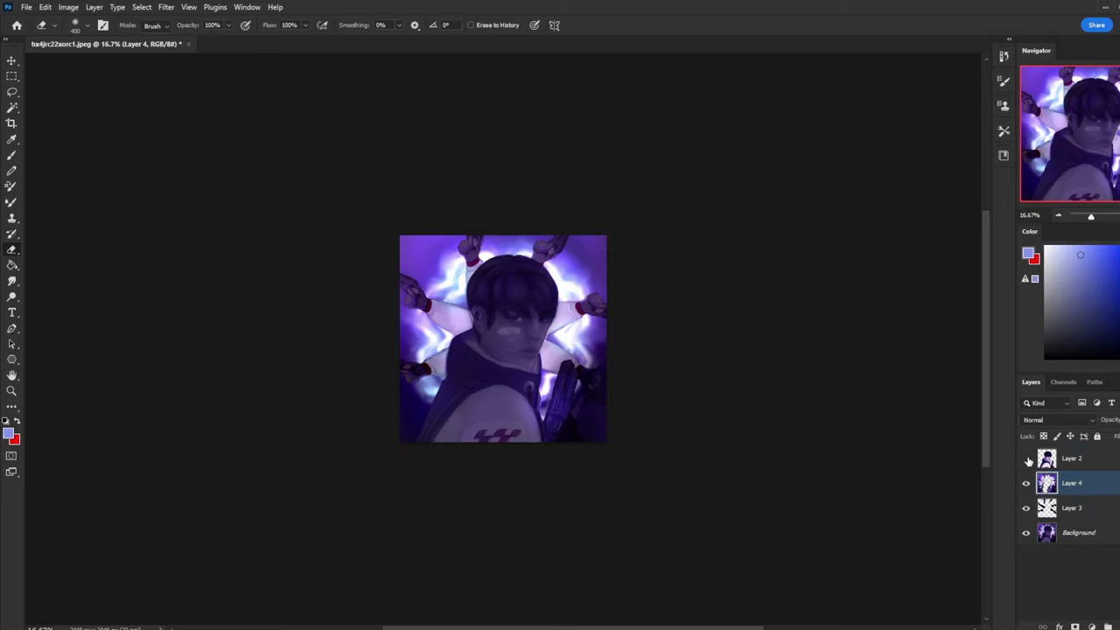
- Check the image with Layer 2 shown and hidden, and merge Layer 3 down into the Background
click(1027, 460)
click(1027, 461)
click(1027, 458)
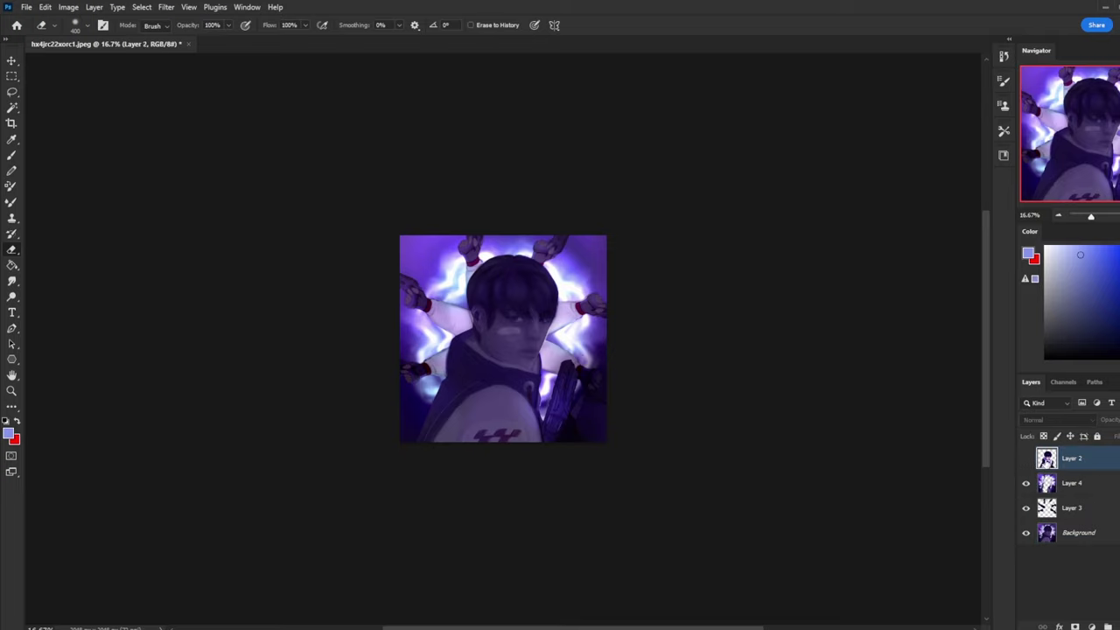
right_click(1085, 514)
click(1059, 279)
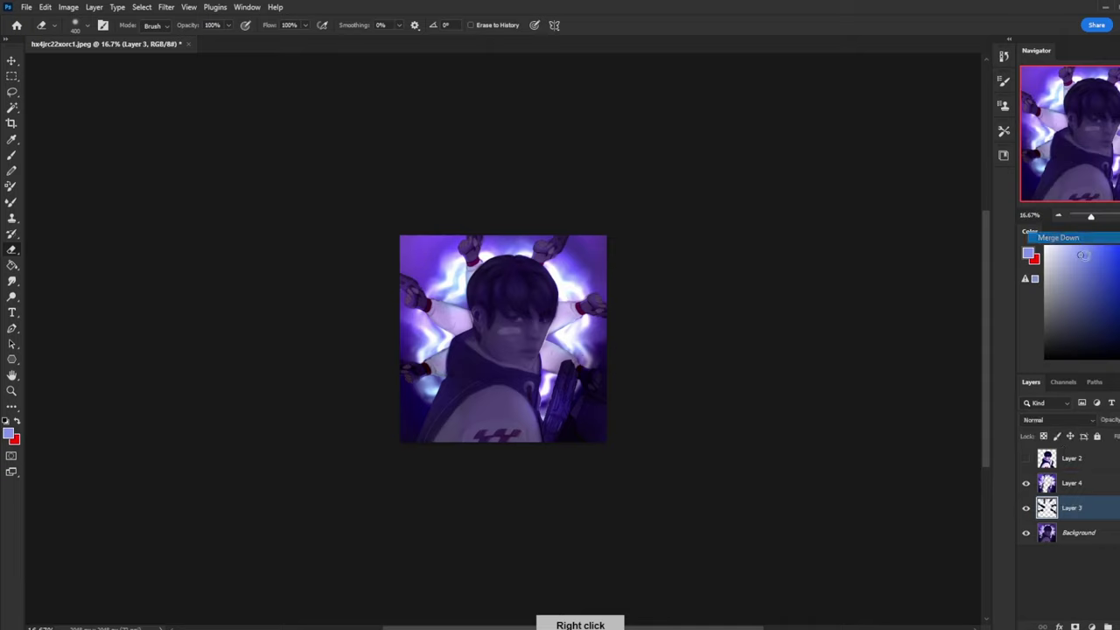
- Try merging Layer 4 down into the Background, check it with Layer 2 shown and hidden, and undo the merge
right_click(1071, 487)
click(1077, 240)
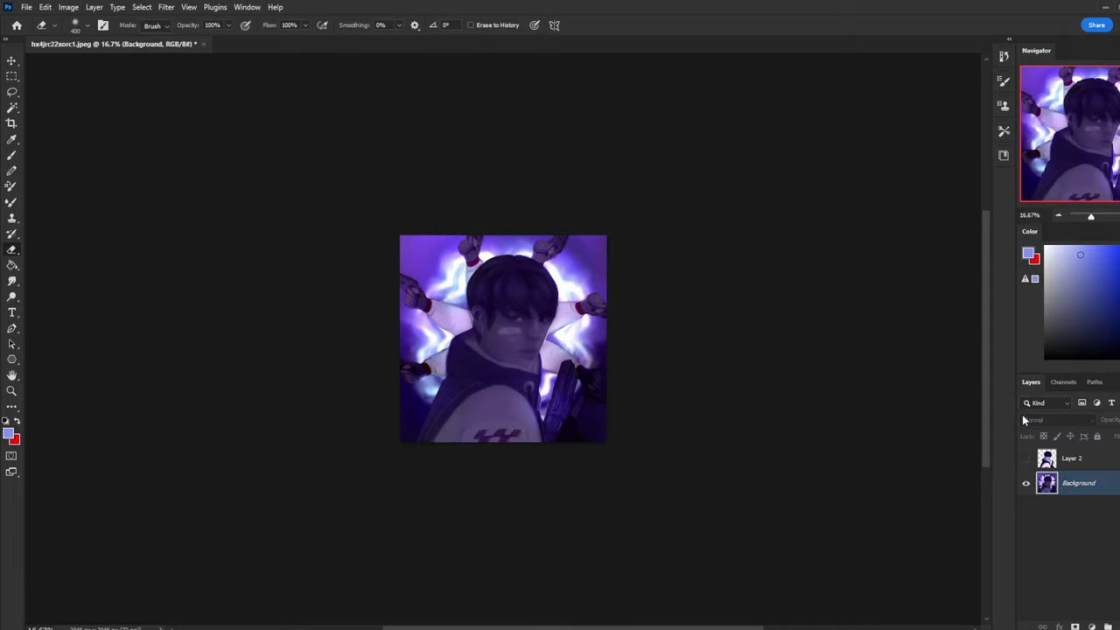
click(1027, 460)
click(1027, 460)
click(1070, 462)
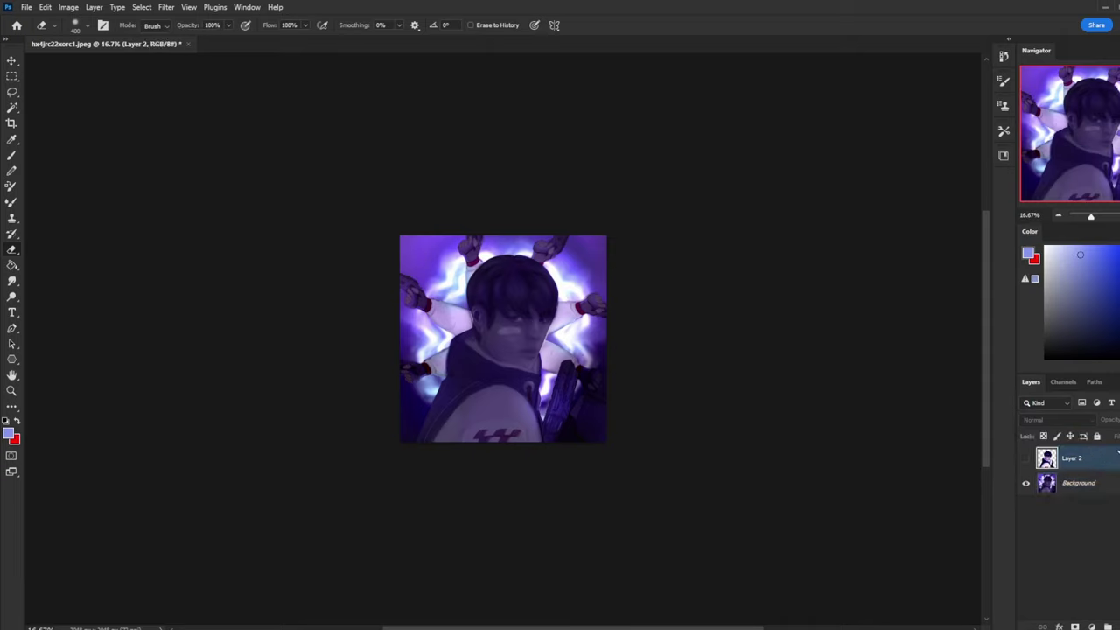
key(ctrl+z)
key(ctrl+z)
key(ctrl+z)
- Compare the image with Layer 4 hidden and shown, and merge Layer 4 down into the Background
click(1028, 484)
click(1027, 484)
right_click(1082, 494)
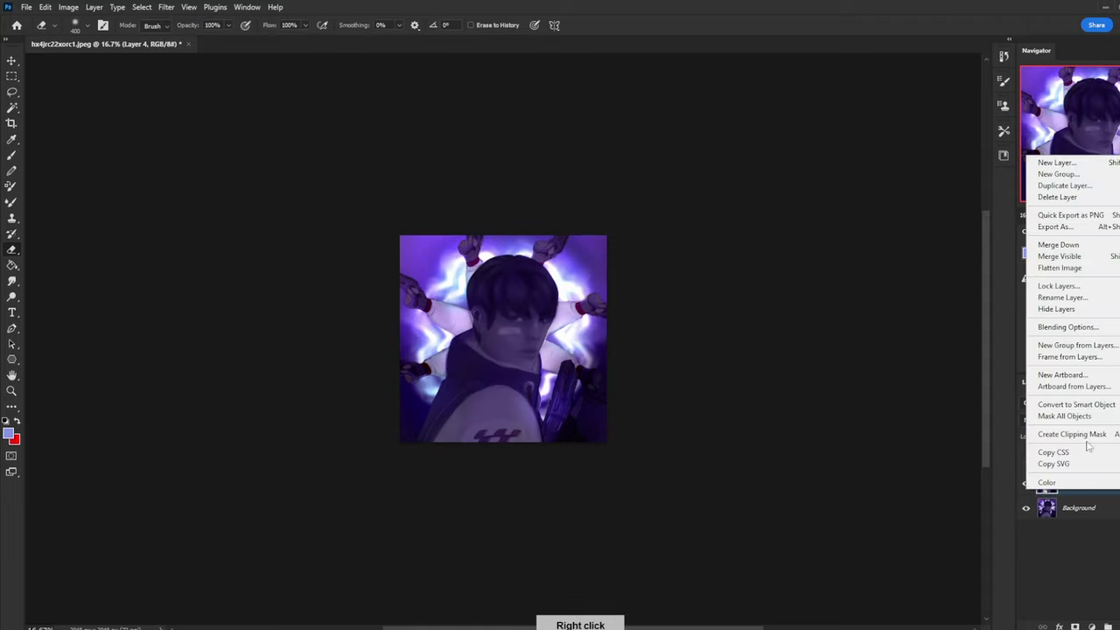
click(1076, 242)
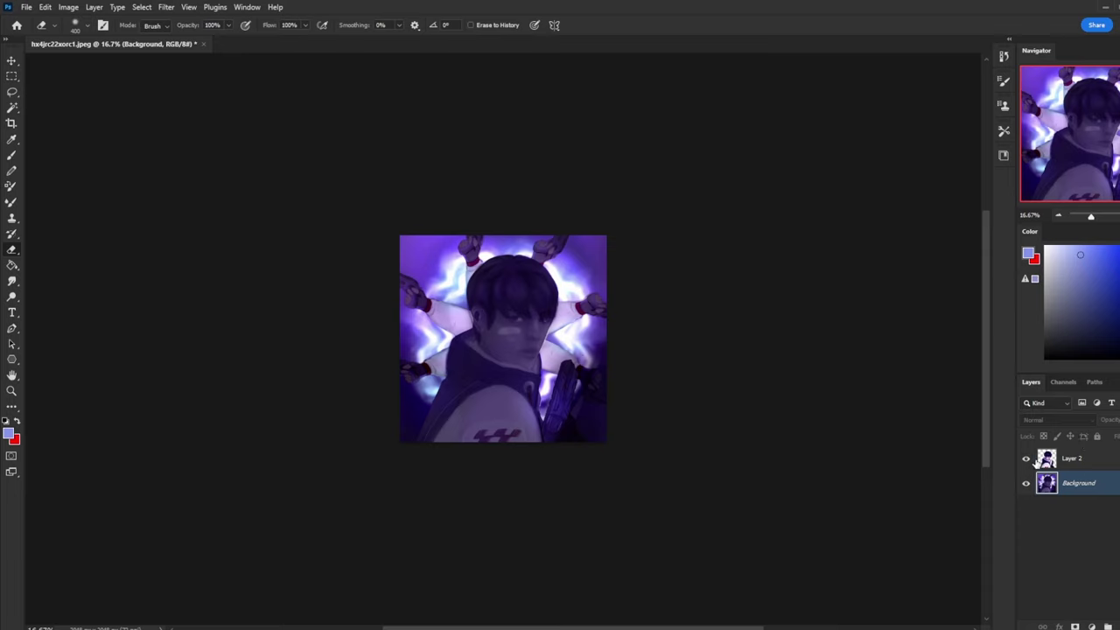
- Make the bright figure on Layer 2 visible and adjust that layer's fill opacity
click(1026, 459)
click(1090, 461)
drag(1119, 452, 1119, 452)
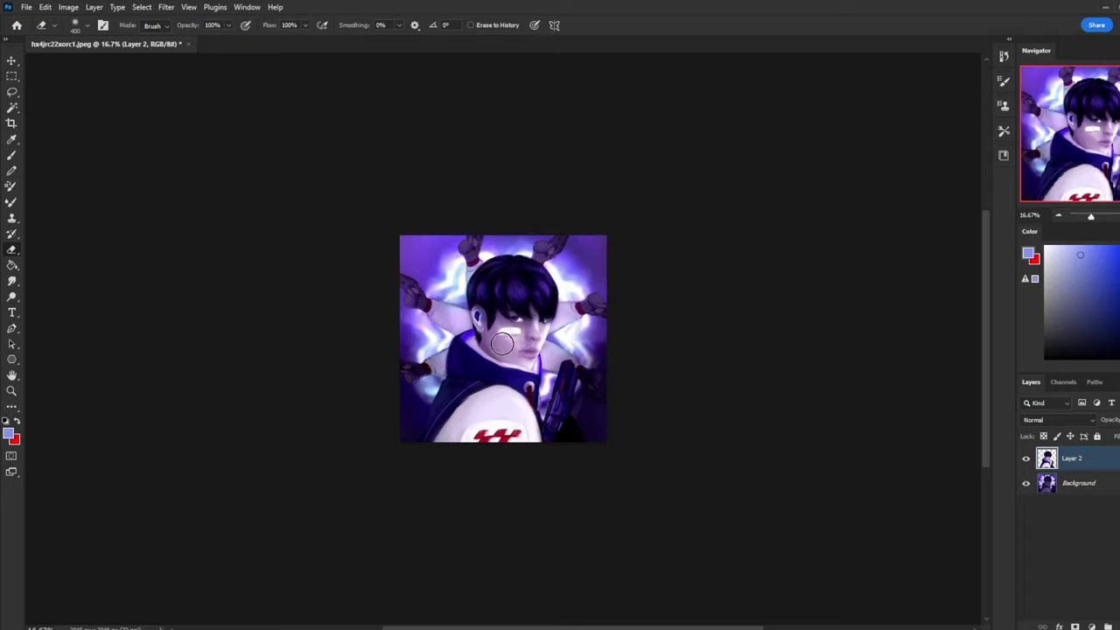
- Erase most of the bright figure on Layer 2 across the face, hair and jacket with an enlarged soft eraser
key(bracketright)
key(bracketright)
key(bracketright)
key(bracketright)
key(bracketright)
key(bracketright)
click(483, 321)
click(492, 343)
mouse_move(482, 314)
mouse_down()
mouse_move(488, 288)
mouse_move(525, 279)
mouse_move(532, 295)
mouse_move(473, 295)
mouse_move(510, 340)
mouse_move(527, 313)
mouse_move(525, 387)
mouse_move(502, 435)
mouse_move(491, 401)
mouse_move(449, 437)
mouse_move(482, 358)
mouse_move(528, 388)
mouse_move(573, 490)
mouse_move(580, 468)
mouse_move(703, 488)
mouse_up()
key(bracketright)
key(bracketright)
key(bracketright)
key(bracketright)
- Compare the image with Layer 2 hidden and shown, and merge Layer 2 down into the Background
click(1027, 461)
click(1028, 461)
click(1027, 461)
click(1030, 463)
click(1027, 459)
right_click(1098, 471)
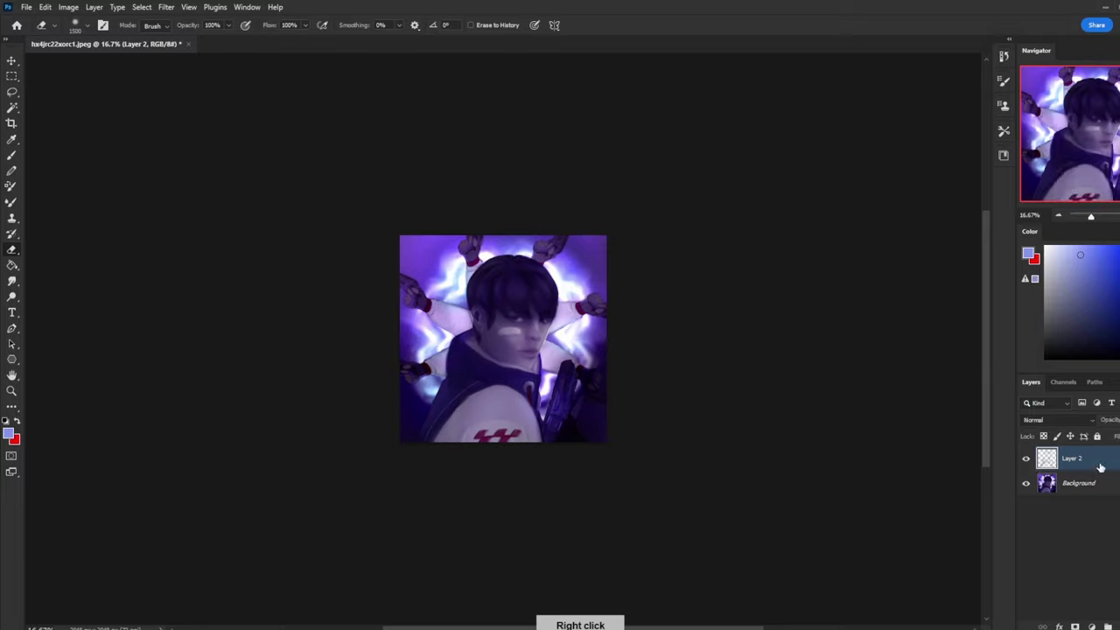
click(1082, 218)
- Copy the whole merged image, restore the original hx4jrc22xorc1.jpeg history snapshot and paste the copy as a new layer above it
key(ctrl+a)
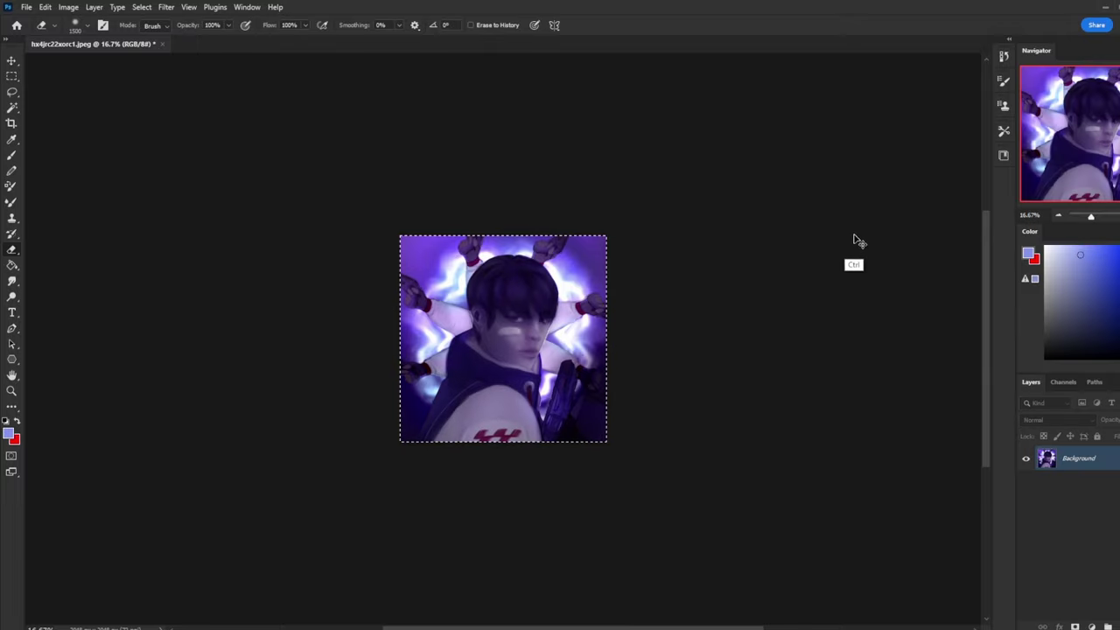
click(1004, 56)
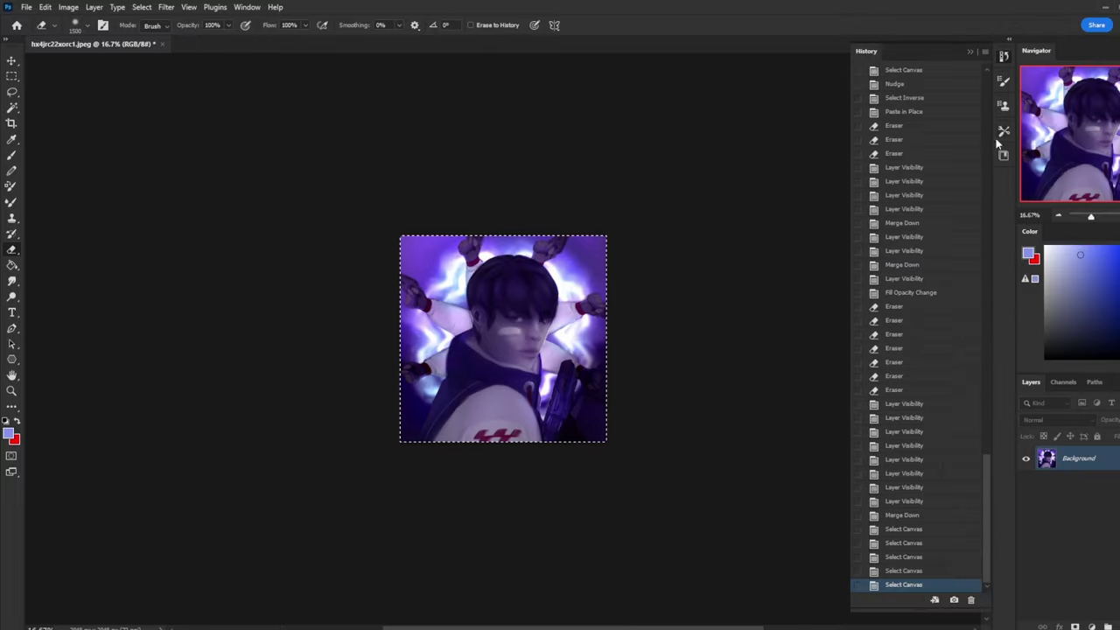
drag(988, 487, 995, 130)
scroll(940, 131, up, 5)
click(943, 76)
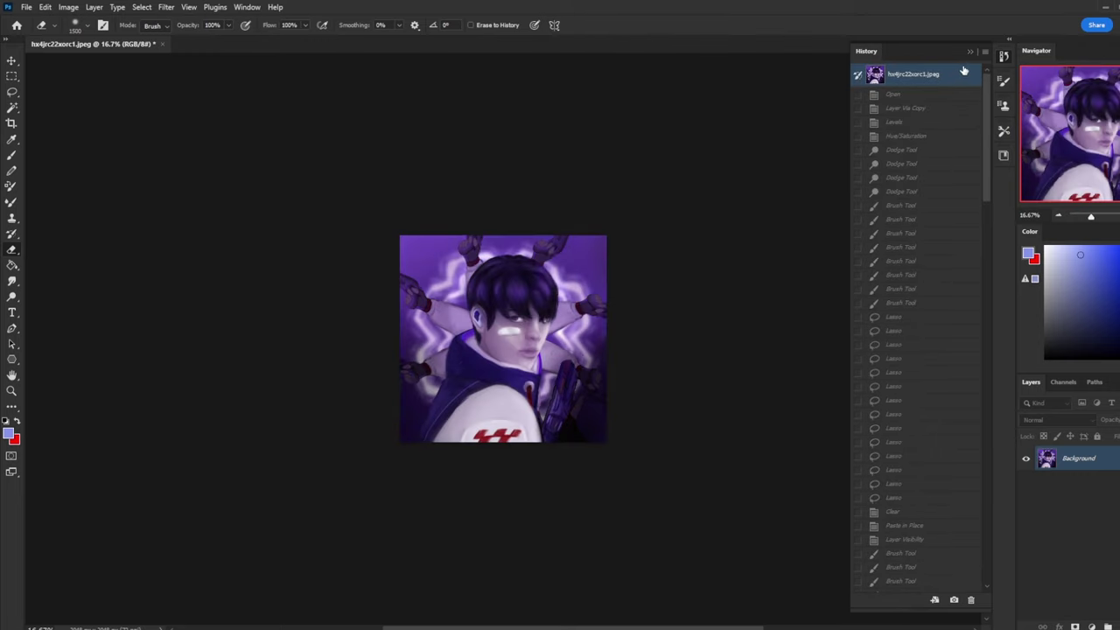
click(970, 52)
key(ctrl+plus)
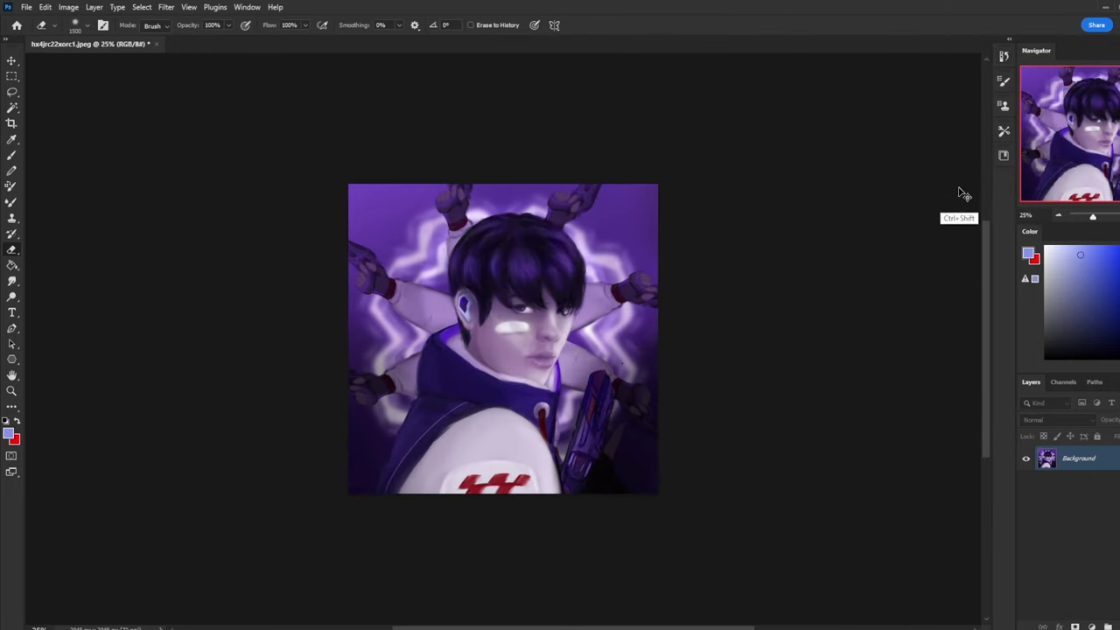
key(ctrl+v)
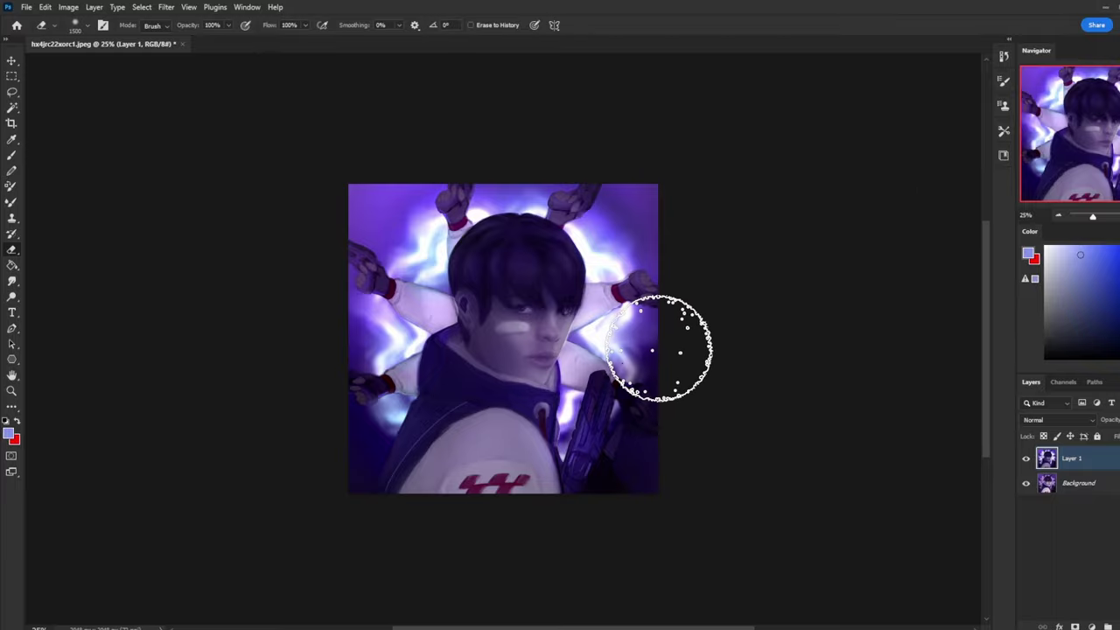
- Duplicate Layer 1 and ready the Dodge tool with its brush reduced to about 80 px
click(11, 296)
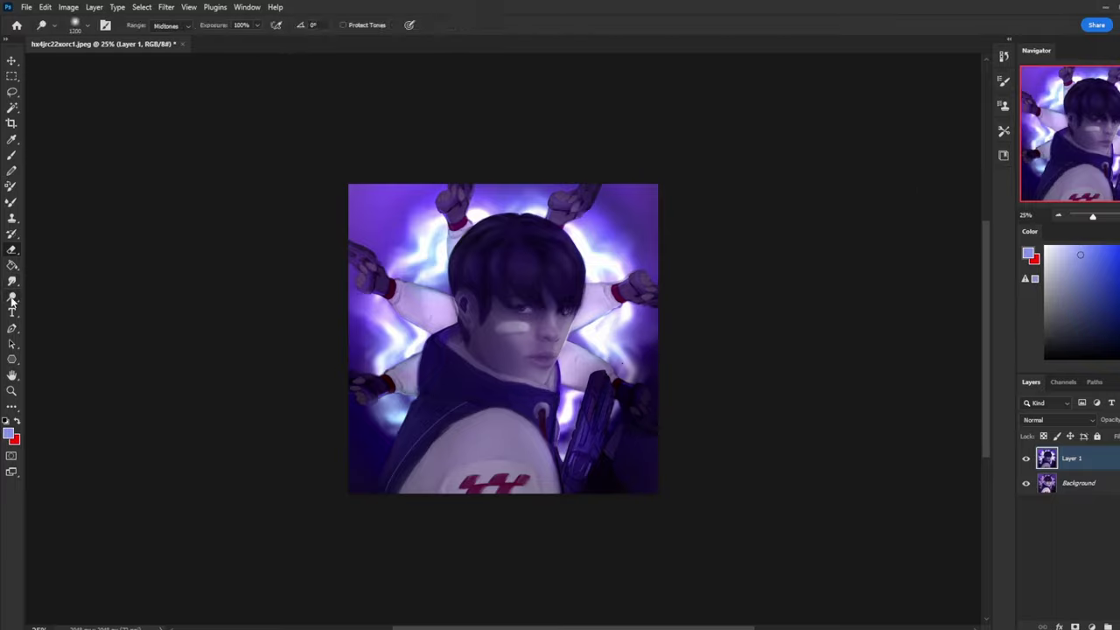
key(ctrl+j)
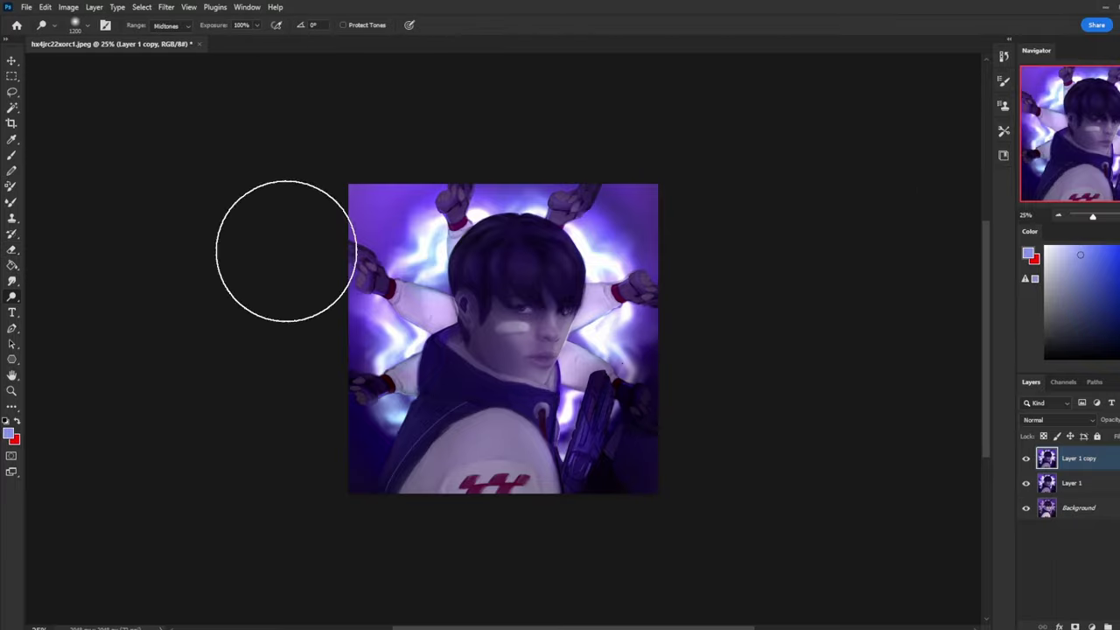
key(bracketleft)
key(bracketleft)
key(bracketleft)
key(bracketleft)
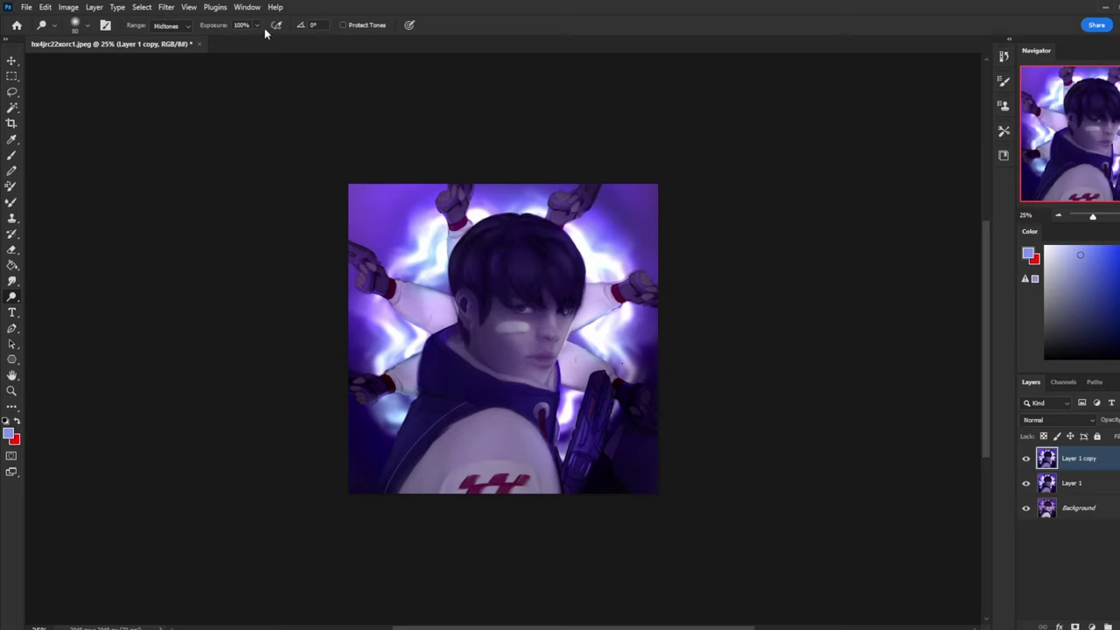
- Try dodging the upper outer edge of the hair with a small brush in the Midtones range, and undo it
click(256, 26)
drag(517, 213, 451, 242)
key(ctrl+z)
key(bracketleft)
key(bracketleft)
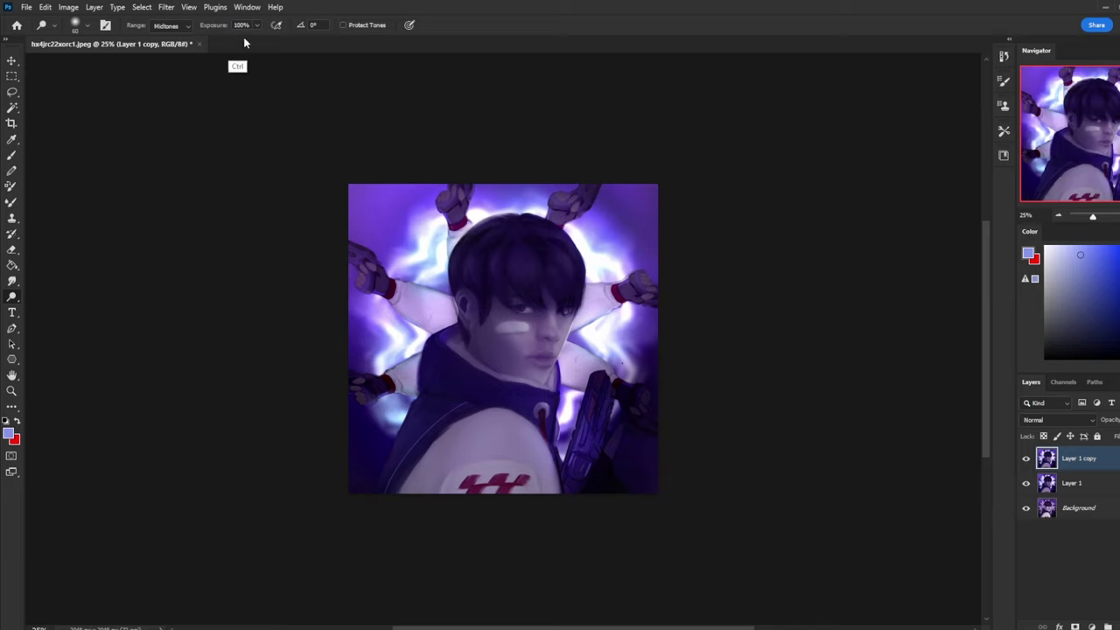
key(ctrl+z)
key(ctrl+z)
key(ctrl+z)
- Set the Dodge range to Highlights and try brightening the hair's outer edge down towards the ear
click(185, 29)
click(175, 54)
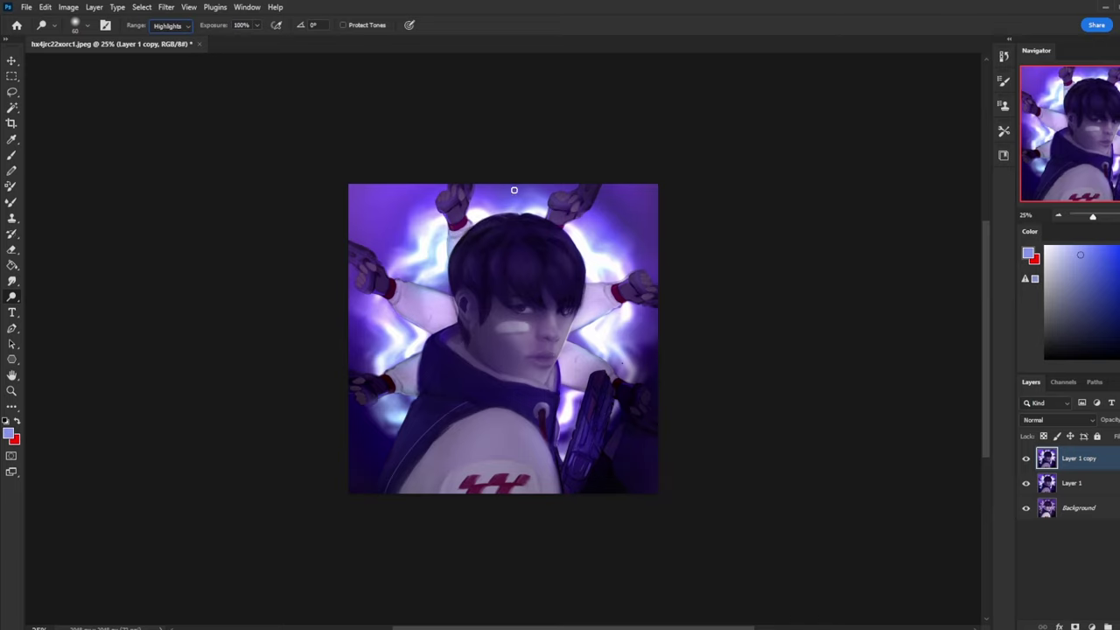
mouse_move(520, 215)
mouse_down()
mouse_move(486, 223)
mouse_move(520, 215)
mouse_move(494, 215)
mouse_move(458, 248)
mouse_move(474, 228)
mouse_move(463, 237)
mouse_move(452, 279)
mouse_move(470, 228)
mouse_move(452, 287)
mouse_move(462, 239)
mouse_move(453, 280)
mouse_up()
key(ctrl+z)
key(ctrl+z)
key(ctrl+z)
key(ctrl+z)
drag(464, 235, 454, 298)
- Paint a light blue rim light along the hair, ear and collar edge using a small sketching brush in Color Dodge mode at 100% opacity
key(b)
alt+click(434, 262)
right_click(543, 214)
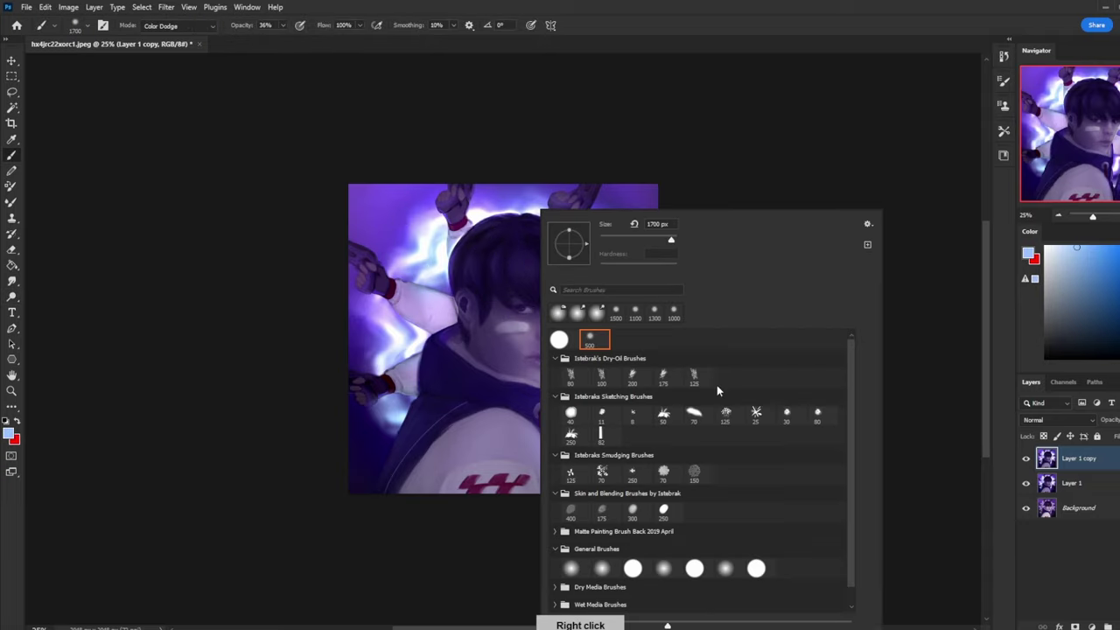
click(787, 416)
click(283, 28)
drag(302, 40, 439, 29)
key(bracketright)
mouse_move(475, 226)
mouse_down()
mouse_move(453, 267)
mouse_move(464, 325)
mouse_up()
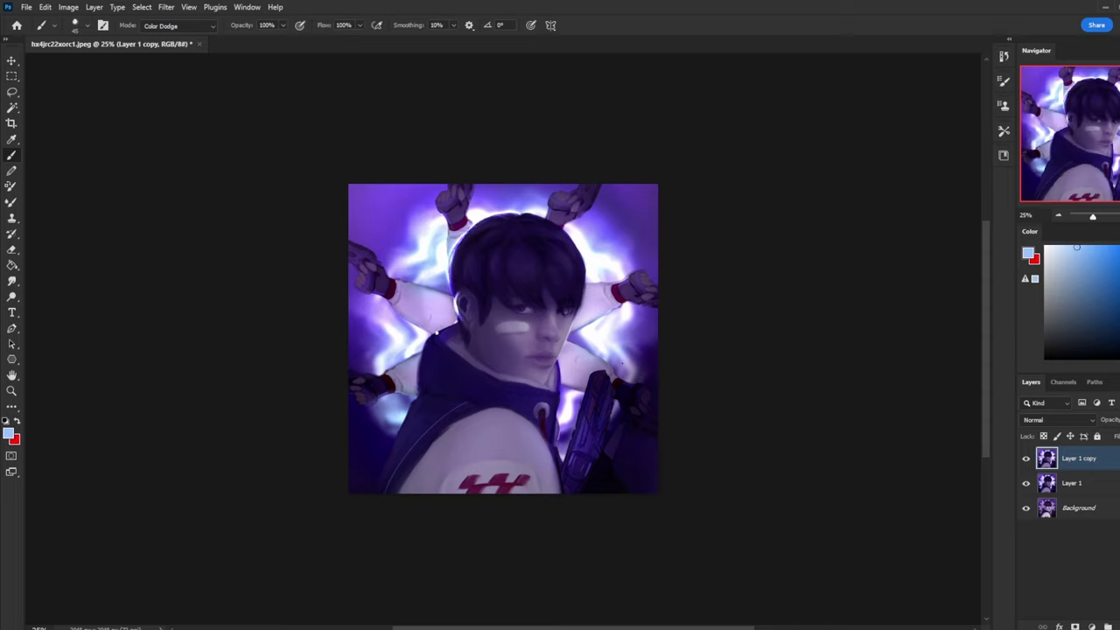
mouse_move(448, 325)
mouse_down()
mouse_move(419, 356)
mouse_move(429, 336)
mouse_move(418, 383)
mouse_up()
- Continue the Color Dodge rim light along the jacket's back edge and add a wider glow around the hair with a 175 px brush
key(ctrl+minus)
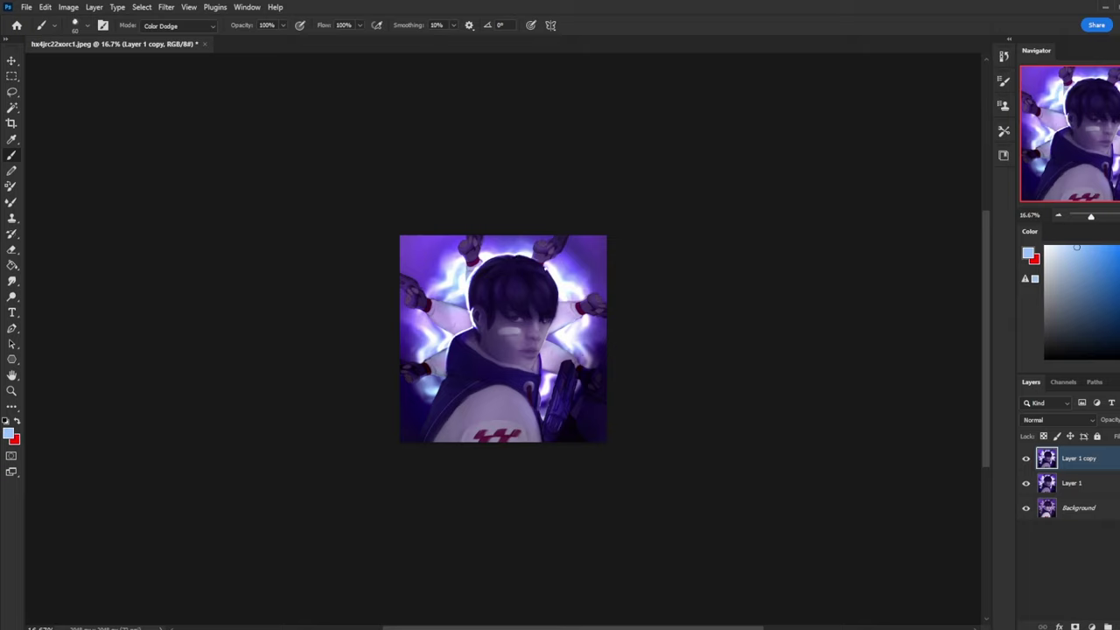
drag(543, 262, 549, 275)
key(ctrl+z)
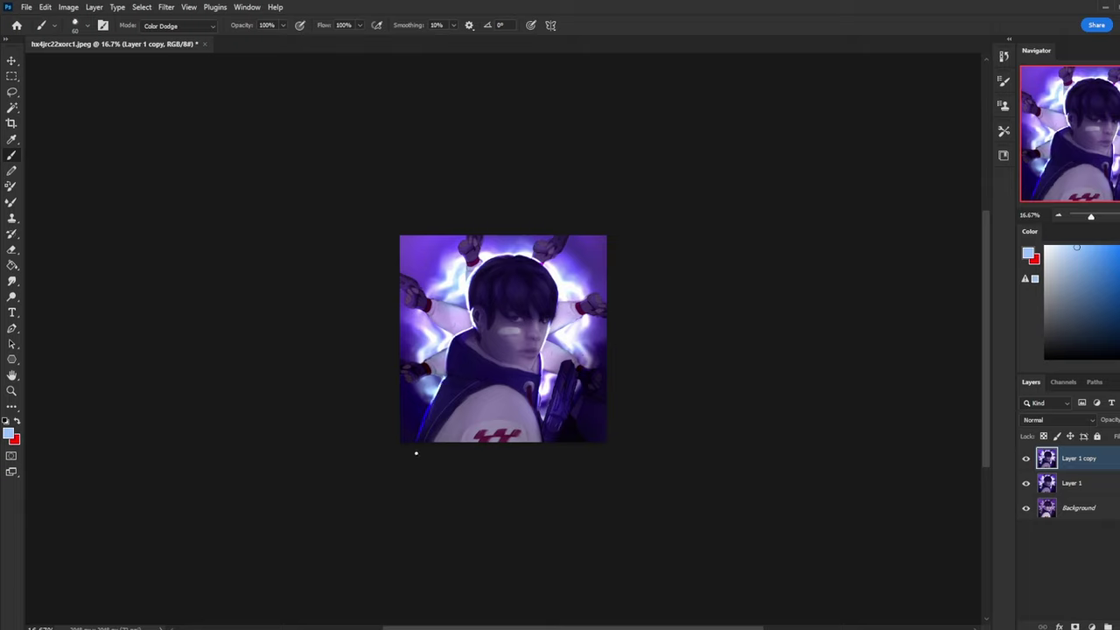
drag(425, 428, 441, 381)
key(bracketright)
key(bracketright)
mouse_move(541, 269)
mouse_down()
mouse_move(514, 258)
mouse_move(470, 303)
mouse_up()
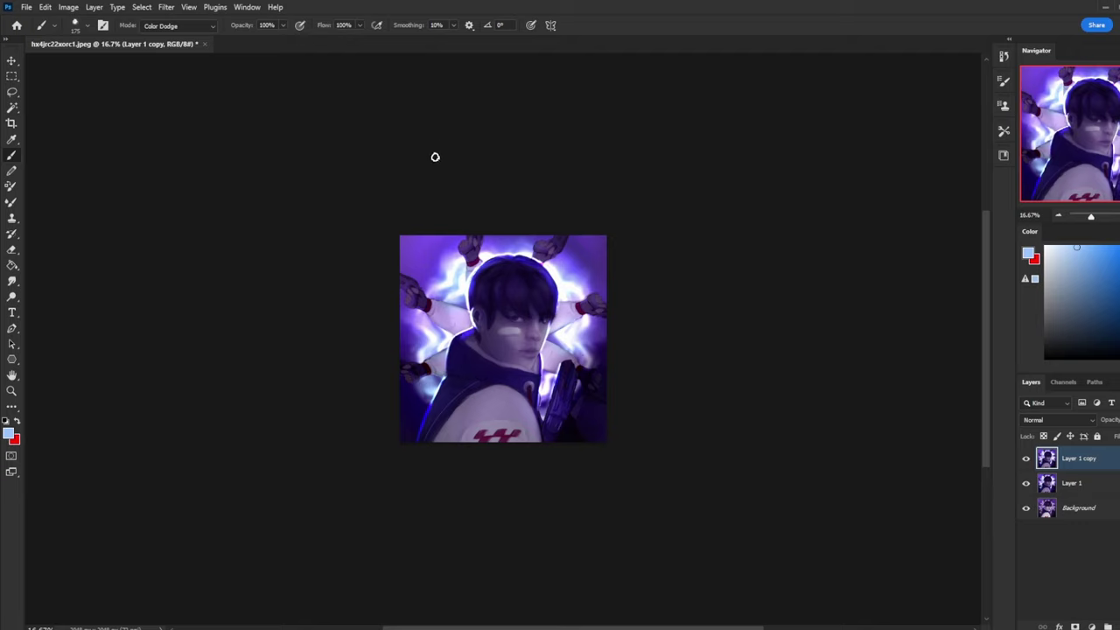
- Strengthen the glow on the jacket with a 300 px brush and compare the image with Layer 1 copy hidden and shown
key(bracketright)
key(bracketright)
key(bracketright)
key(bracketright)
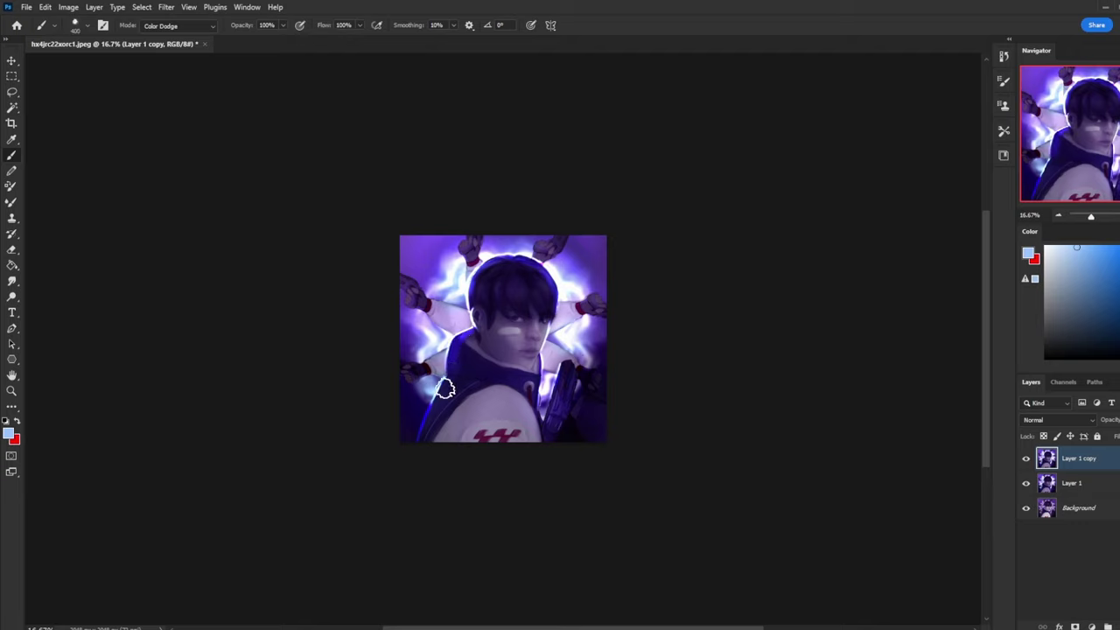
key(bracketleft)
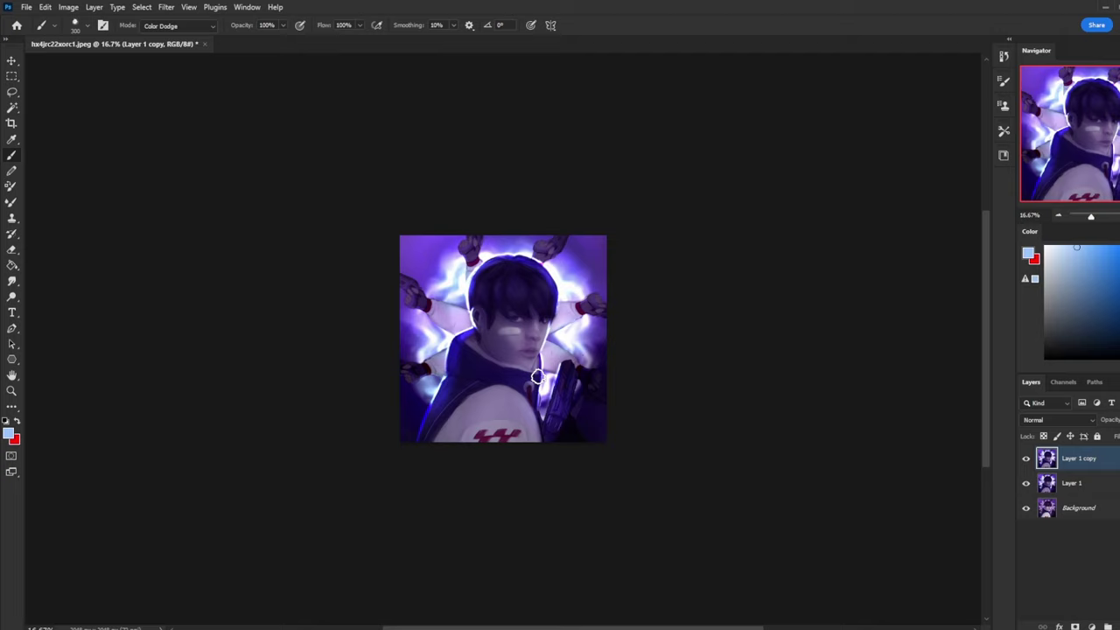
click(1026, 458)
click(1026, 459)
- Soften the excess blue glow on the collar, jacket and hair of Layer 1 copy with a reduced soft eraser
key(e)
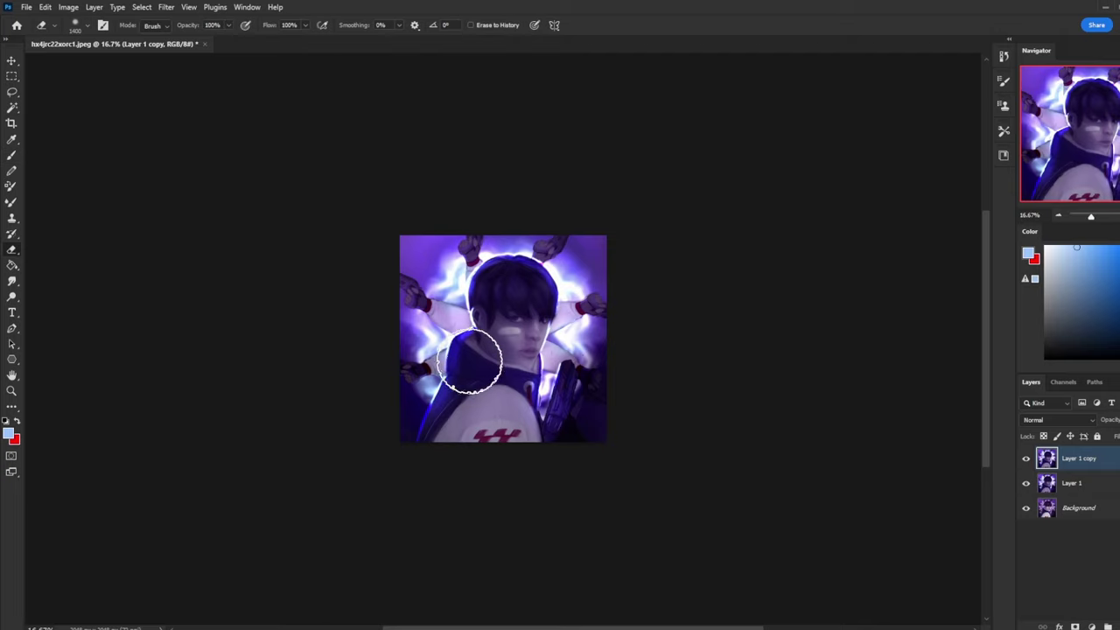
key(bracketleft)
key(bracketleft)
key(bracketleft)
key(bracketleft)
key(bracketleft)
key(bracketleft)
drag(488, 332, 440, 421)
key(bracketright)
drag(459, 383, 481, 337)
key(bracketright)
key(bracketleft)
mouse_move(516, 300)
mouse_down()
mouse_move(484, 302)
mouse_move(490, 275)
mouse_move(531, 273)
mouse_move(495, 279)
mouse_move(548, 293)
mouse_up()
key(bracketleft)
key(bracketleft)
key(ctrl+z)
key(ctrl+z)
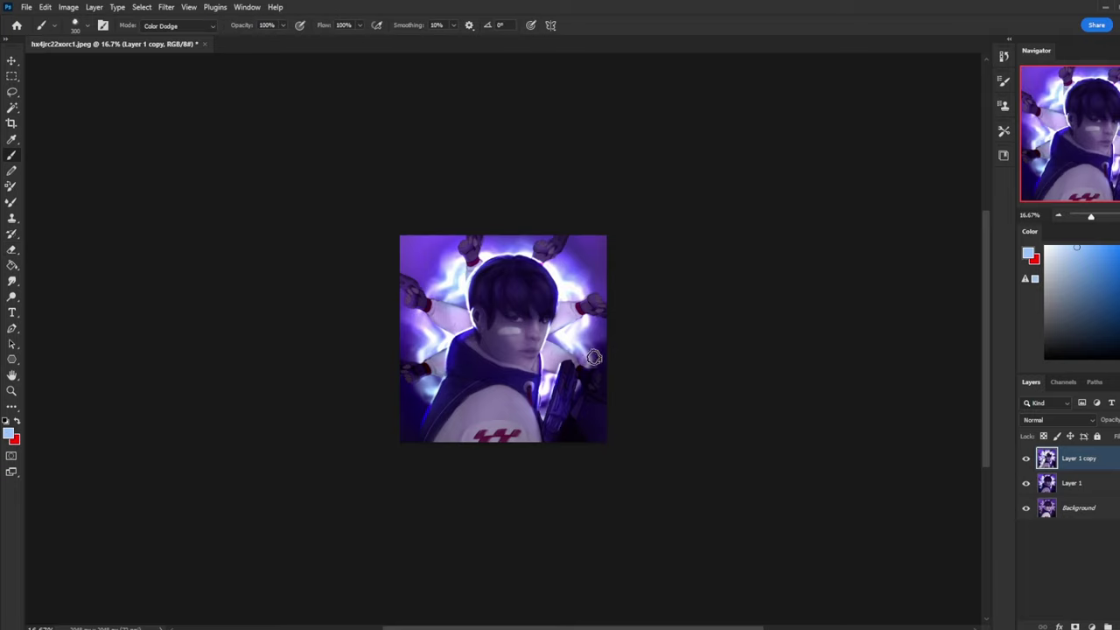
- Sample the dark hair color and shade around the lips with a small brush in Normal mode, lowering its opacity to 47%
key(z)
drag(451, 273, 581, 367)
key(b)
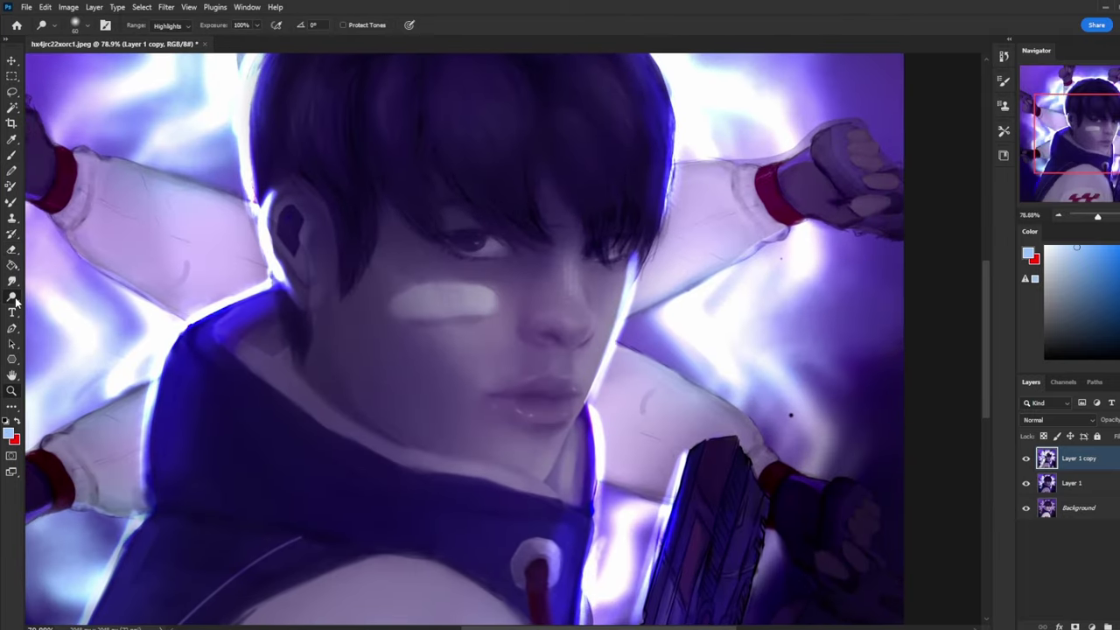
alt+click(577, 155)
key(bracketleft)
key(bracketleft)
key(bracketleft)
key(bracketleft)
key(bracketleft)
key(bracketleft)
key(bracketleft)
key(bracketleft)
key(bracketleft)
key(bracketleft)
key(bracketleft)
key(bracketleft)
key(bracketleft)
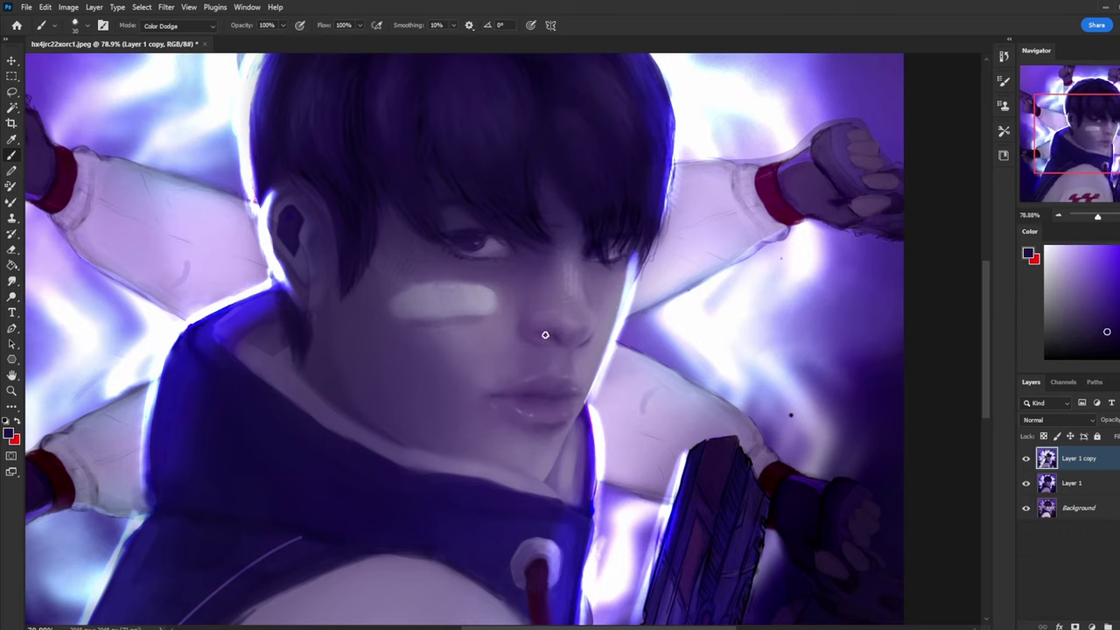
click(195, 27)
click(197, 38)
drag(492, 397, 557, 398)
click(283, 26)
click(253, 39)
key(ctrl+z)
key(ctrl+minus)
key(ctrl+minus)
key(ctrl+minus)
key(ctrl+minus)
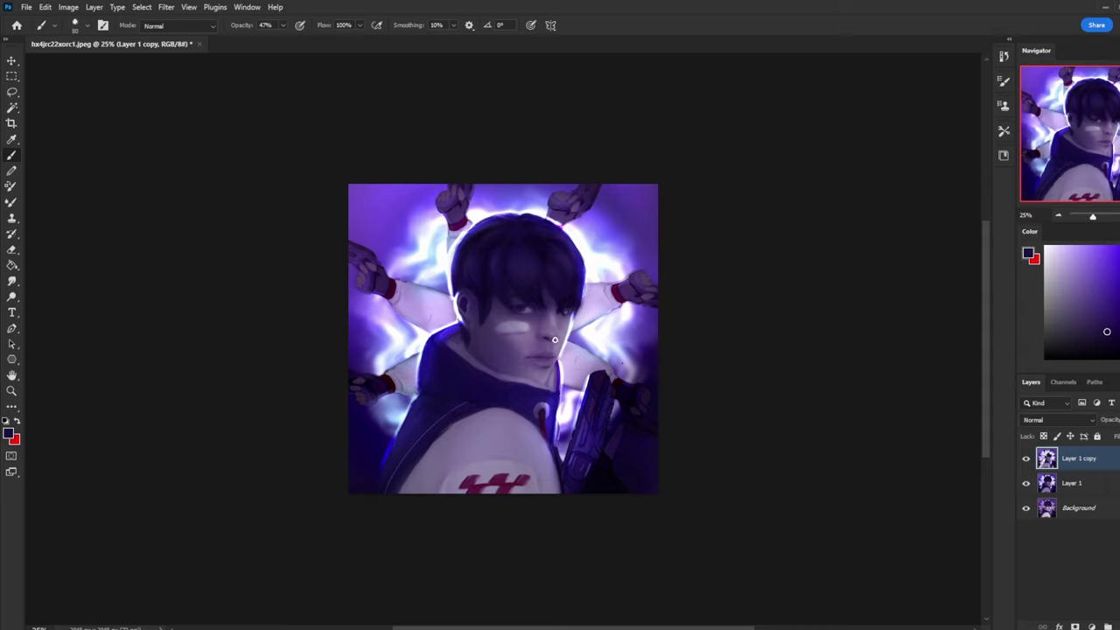
- Blend the shading on the hair with the Smudge tool at 14% strength
key(bracketright)
key(bracketright)
key(bracketright)
key(bracketright)
key(bracketright)
key(bracketleft)
key(bracketleft)
key(bracketleft)
click(11, 283)
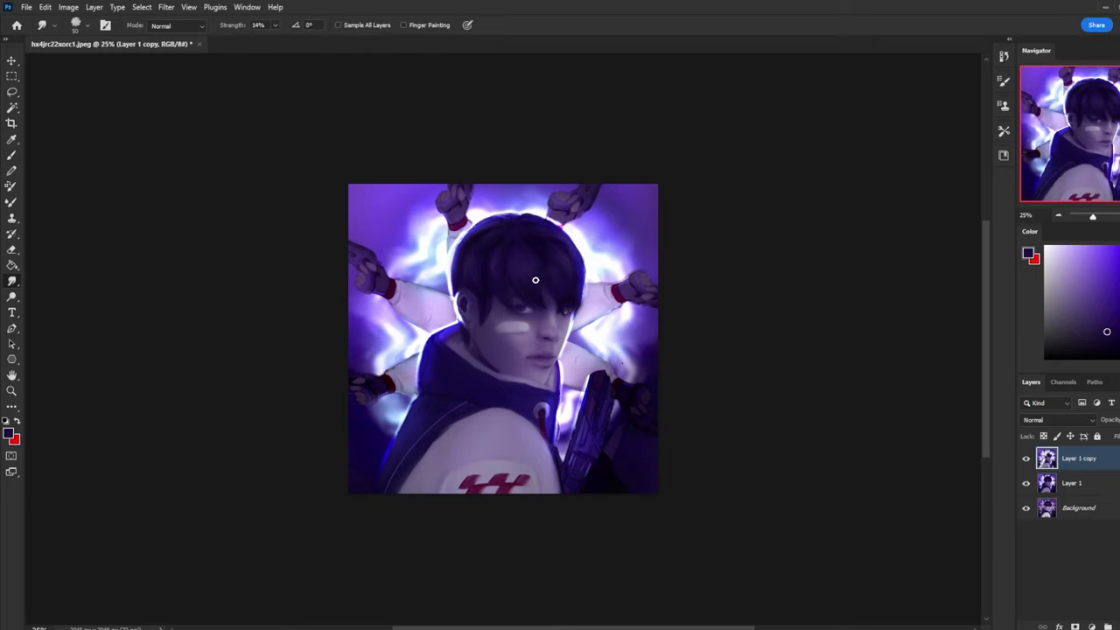
- Darken the neck and jaw with a sampled dark tone and an enlarged brush, and blend the shading with the Smudge tool
key(b)
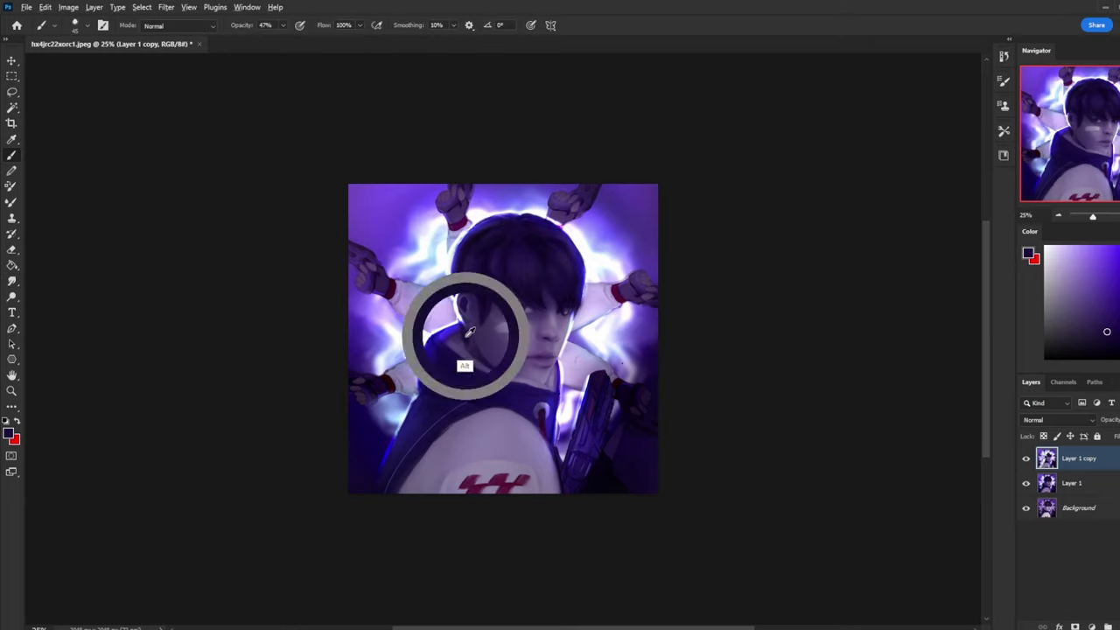
key(bracketright)
key(bracketright)
key(bracketright)
key(bracketright)
key(bracketright)
key(bracketright)
key(bracketright)
drag(469, 337, 483, 366)
key(bracketright)
key(bracketright)
key(bracketright)
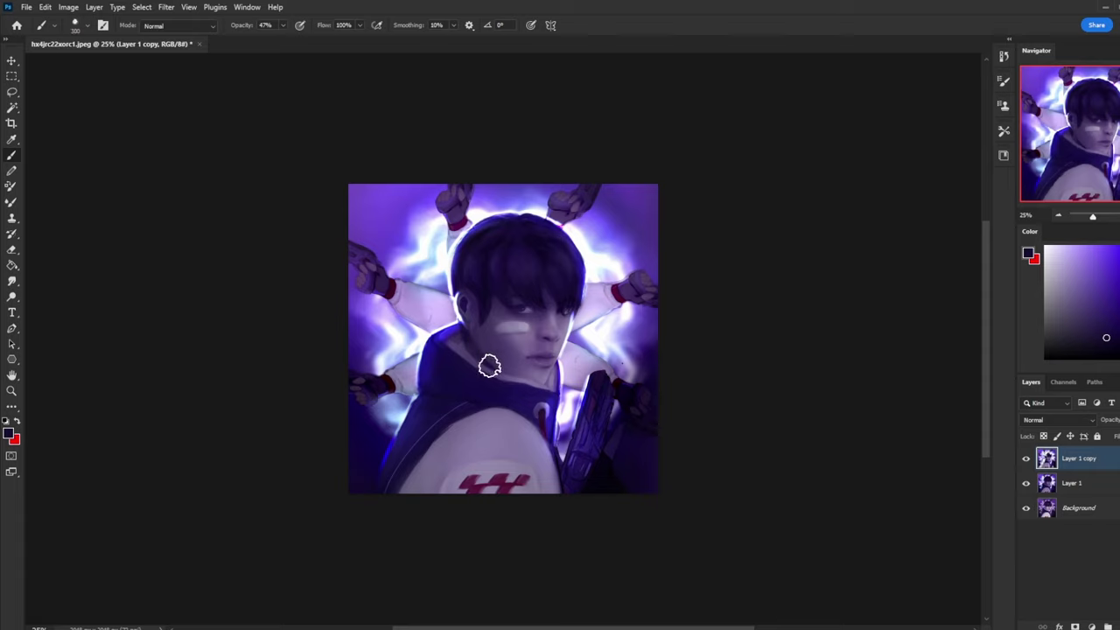
click(13, 282)
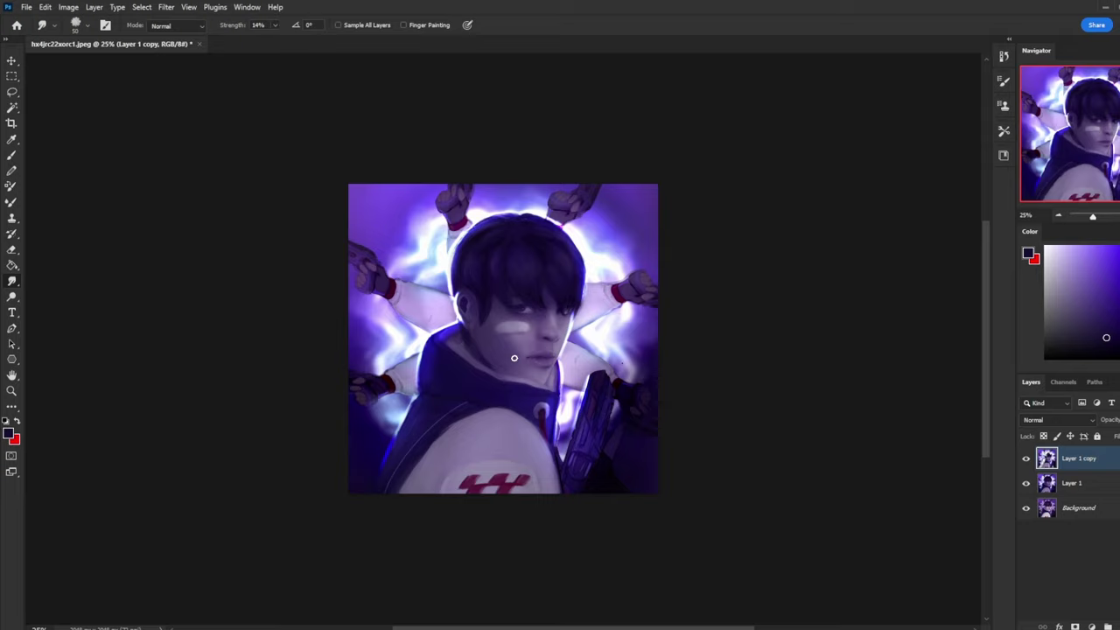
key(ctrl+minus)
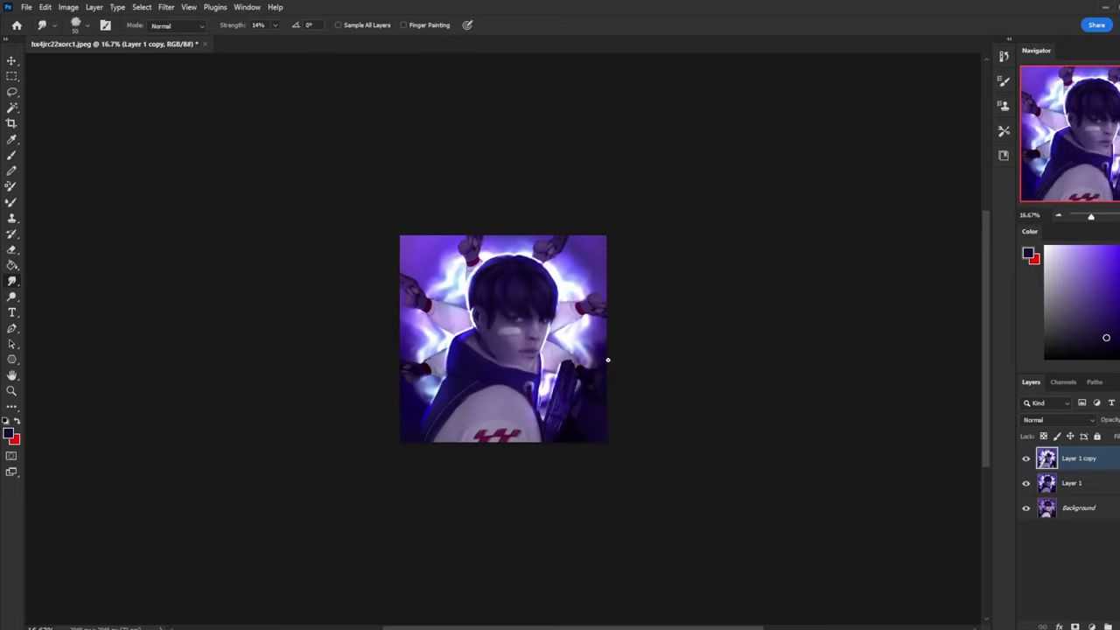
- Try painting a sampled white highlight along the hair's upper edge with a small brush, raise its opacity to 100%, and undo the strokes
key(o)
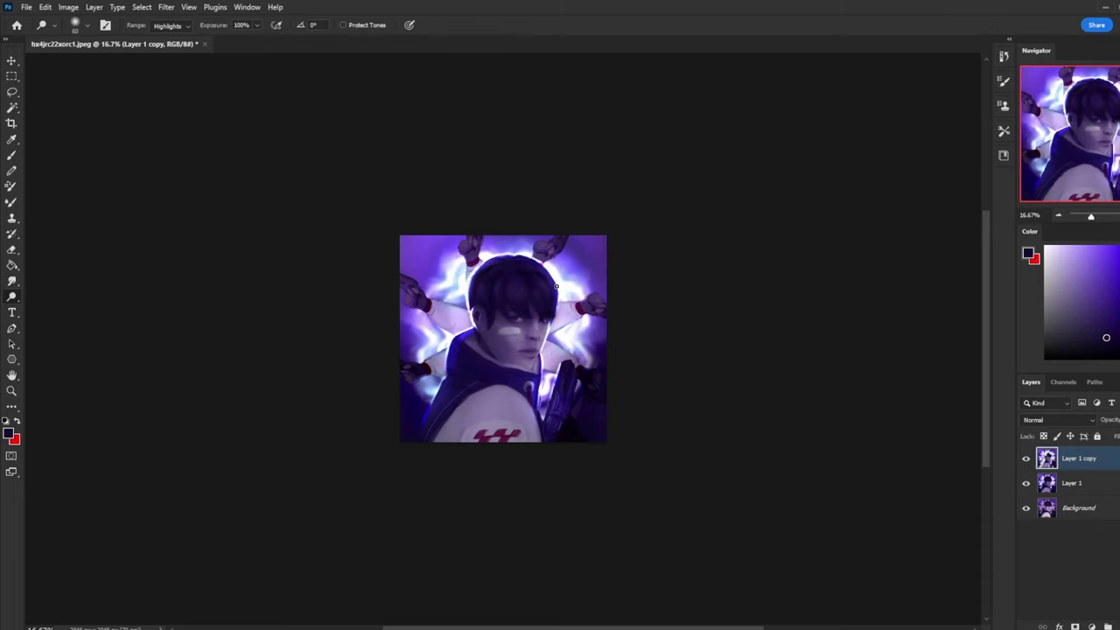
key(ctrl)
key(b)
alt+click(554, 275)
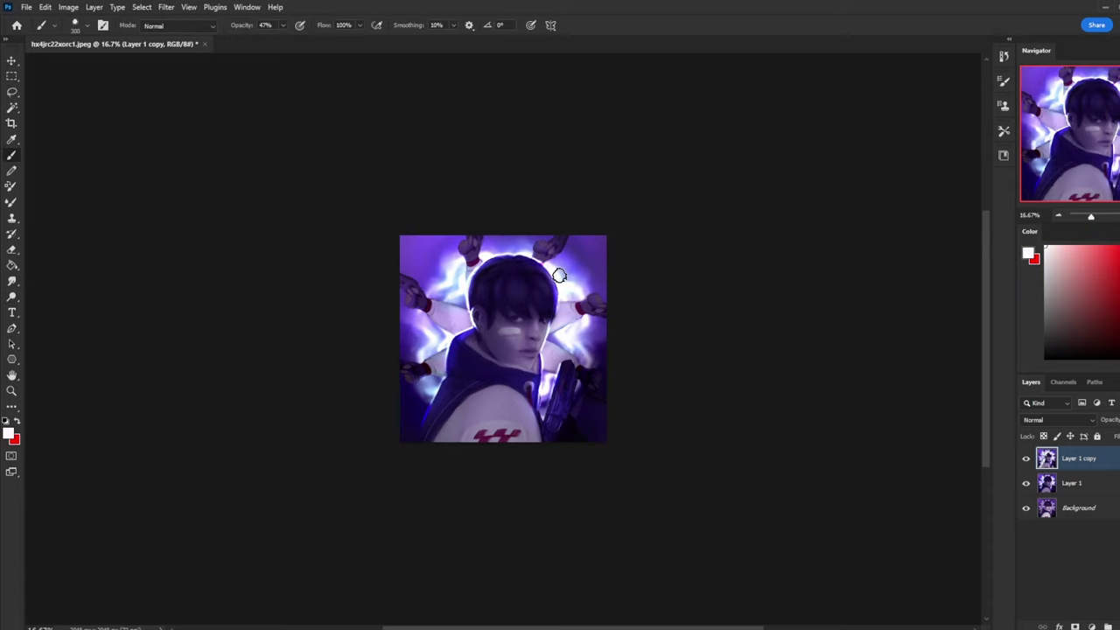
key(bracketleft)
key(bracketleft)
key(bracketleft)
key(bracketleft)
key(bracketleft)
key(bracketleft)
key(bracketleft)
key(bracketleft)
key(bracketleft)
key(bracketleft)
key(bracketleft)
key(bracketleft)
drag(539, 265, 550, 274)
drag(282, 25, 319, 40)
key(ctrl+z)
key(ctrl+z)
- Try painting loose dark hair strands flicking outward over the glow beside the ear side of the head
drag(473, 287, 480, 269)
alt+click(481, 266)
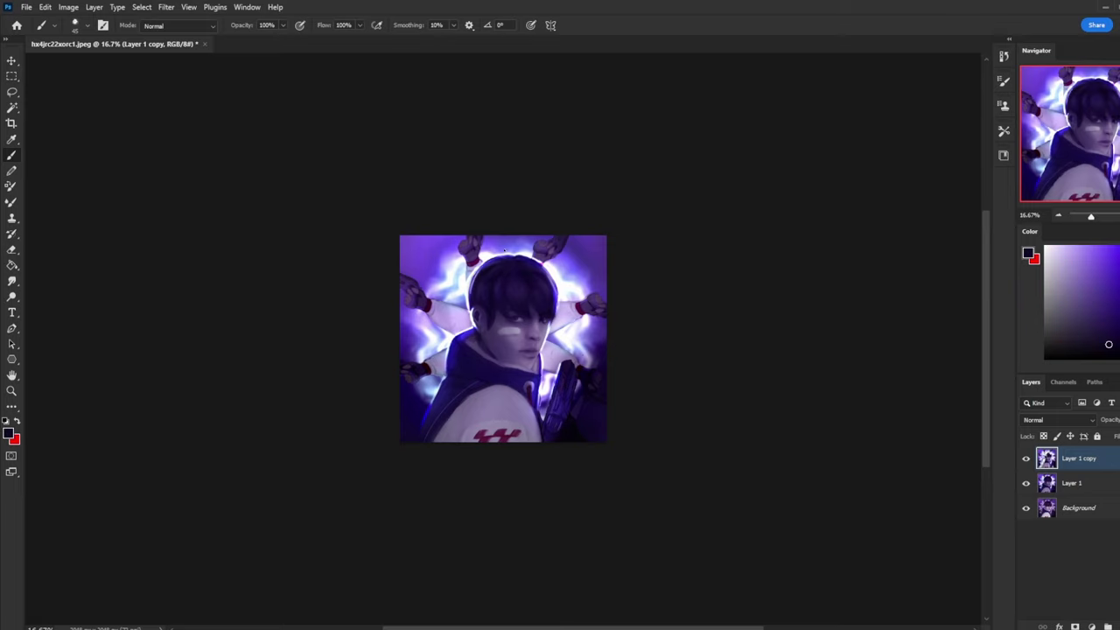
key(l)
key(b)
mouse_move(488, 260)
mouse_down()
mouse_move(460, 281)
mouse_move(456, 305)
mouse_up()
key(ctrl+z)
key(shift)
key(ctrl+z)
drag(490, 261, 459, 315)
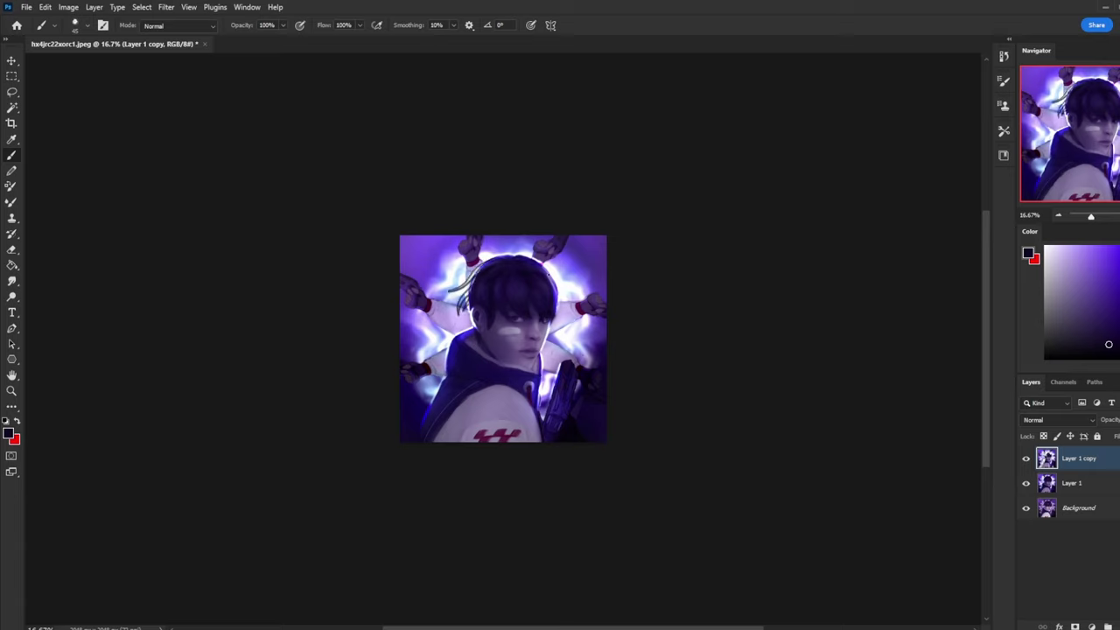
- Try adding loose strands on the face side and crown of the hair, and undo all the painted strands
drag(541, 268, 570, 284)
drag(520, 251, 575, 264)
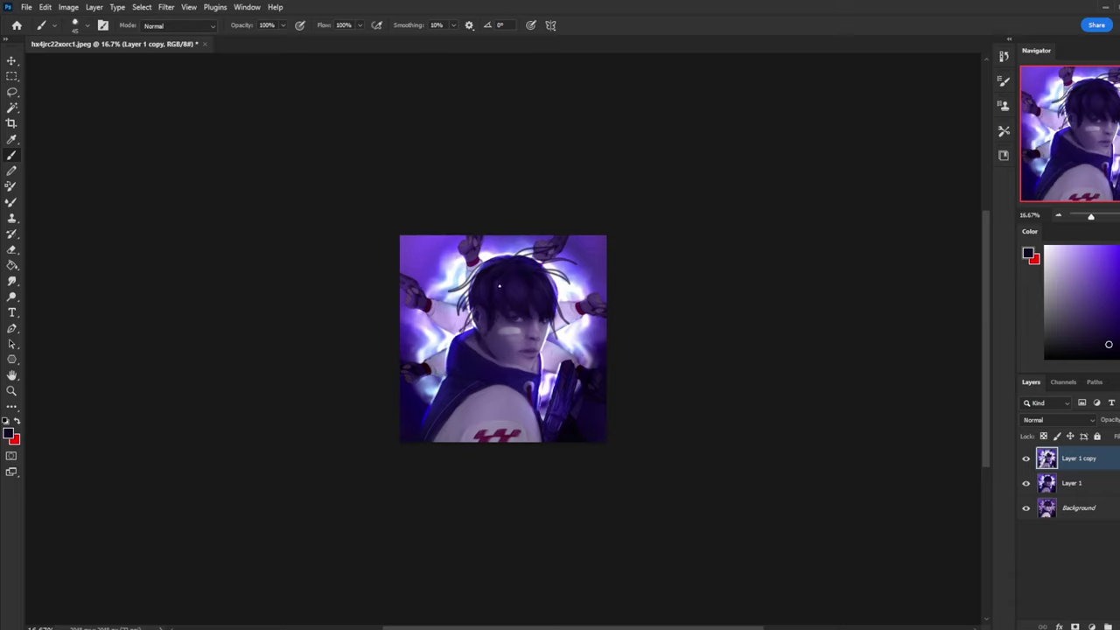
key(ctrl+z)
key(ctrl+z)
key(ctrl+z)
key(ctrl+z)
key(ctrl+z)
key(ctrl+z)
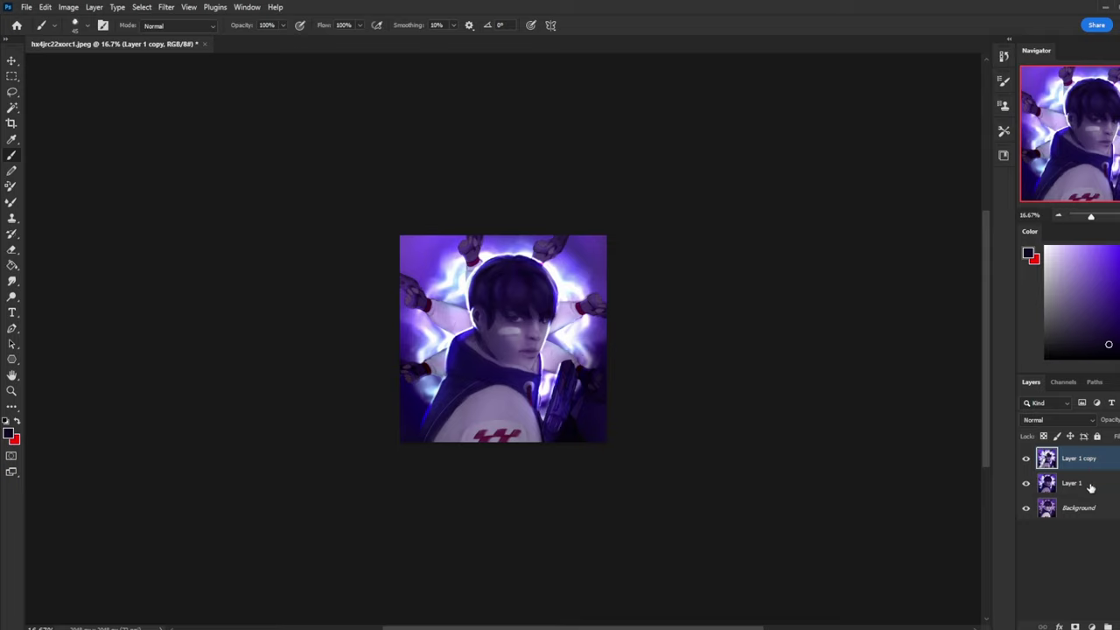
- Check Layer 1 copy's visibility and merge it down into Layer 1
click(1026, 458)
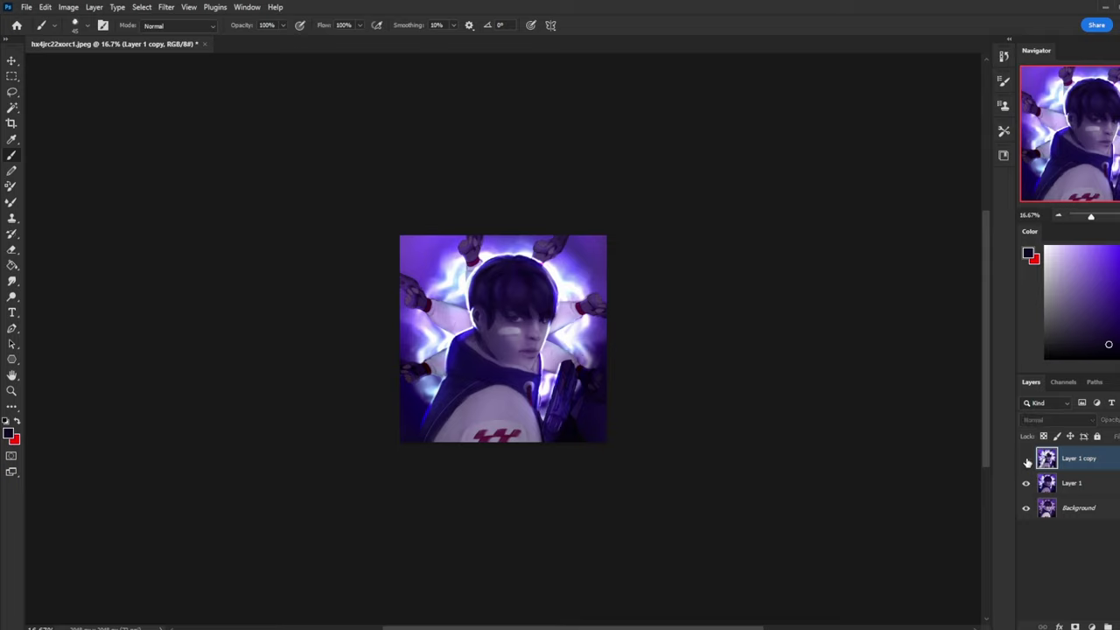
right_click(1076, 466)
click(1082, 235)
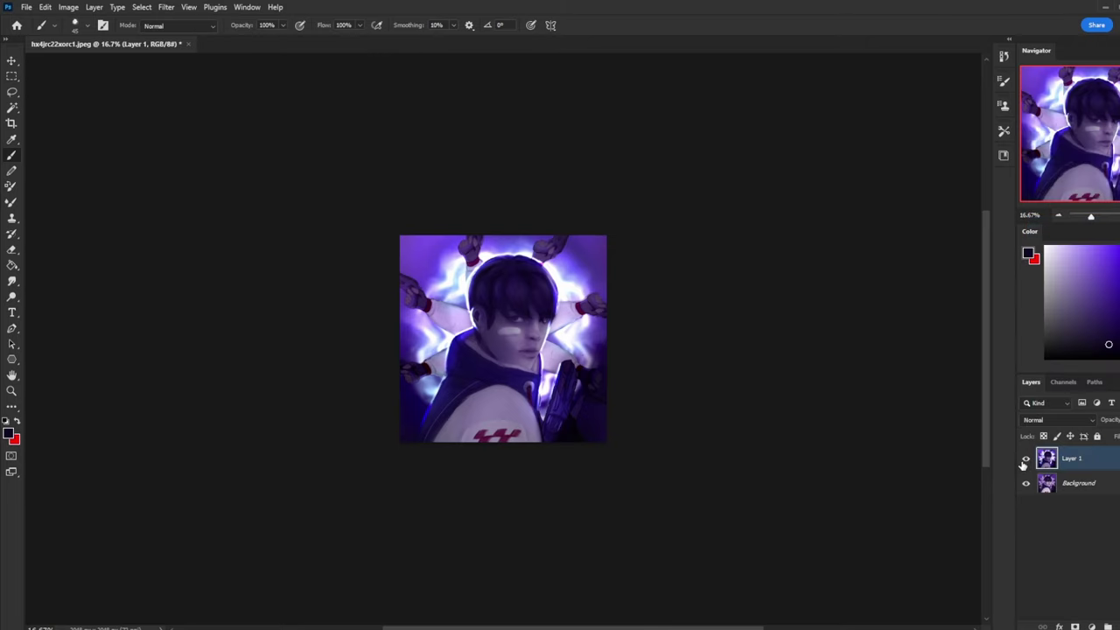
key(ctrl+plus)
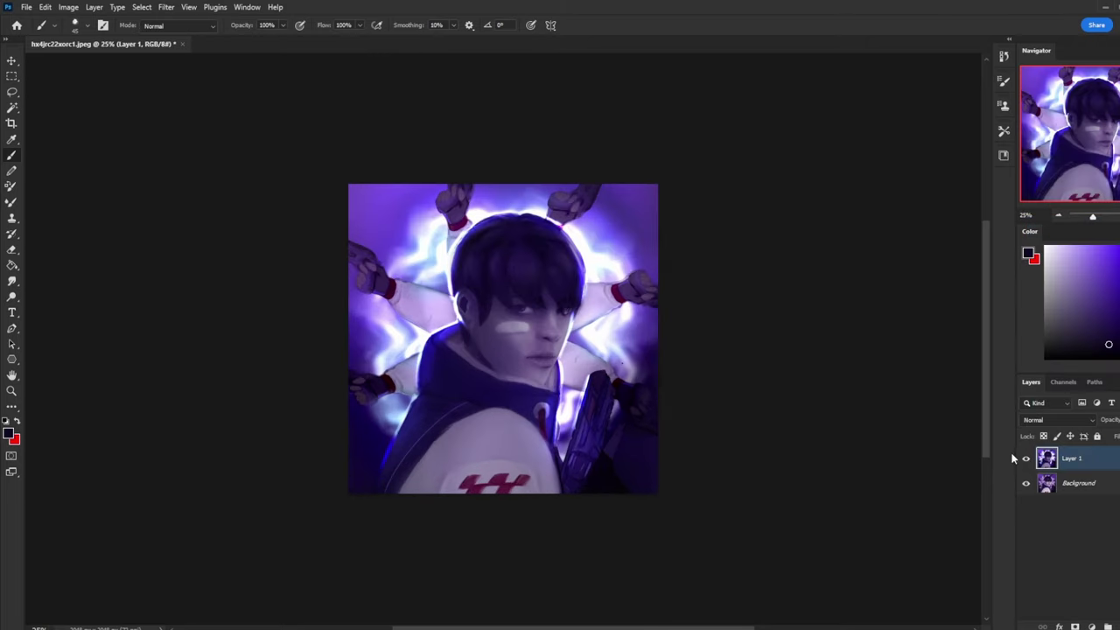
- Select the background around the figure with the Lasso tool and refine the selection along the hair and jacket edges
key(l)
mouse_move(545, 221)
mouse_down()
mouse_move(458, 242)
mouse_move(449, 326)
mouse_move(416, 378)
mouse_move(382, 499)
mouse_move(525, 105)
mouse_move(648, 529)
mouse_move(628, 517)
mouse_move(592, 372)
mouse_move(565, 463)
mouse_move(576, 272)
mouse_move(545, 221)
mouse_up()
key(alt)
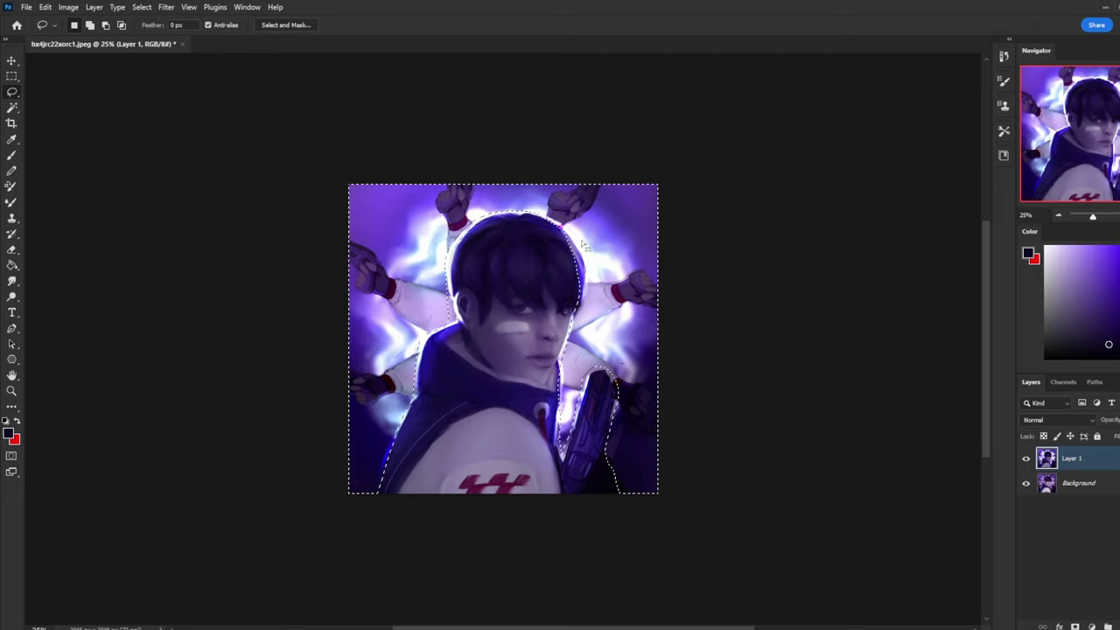
drag(542, 224, 574, 308)
mouse_move(562, 387)
mouse_down()
mouse_move(543, 410)
mouse_move(561, 412)
mouse_up()
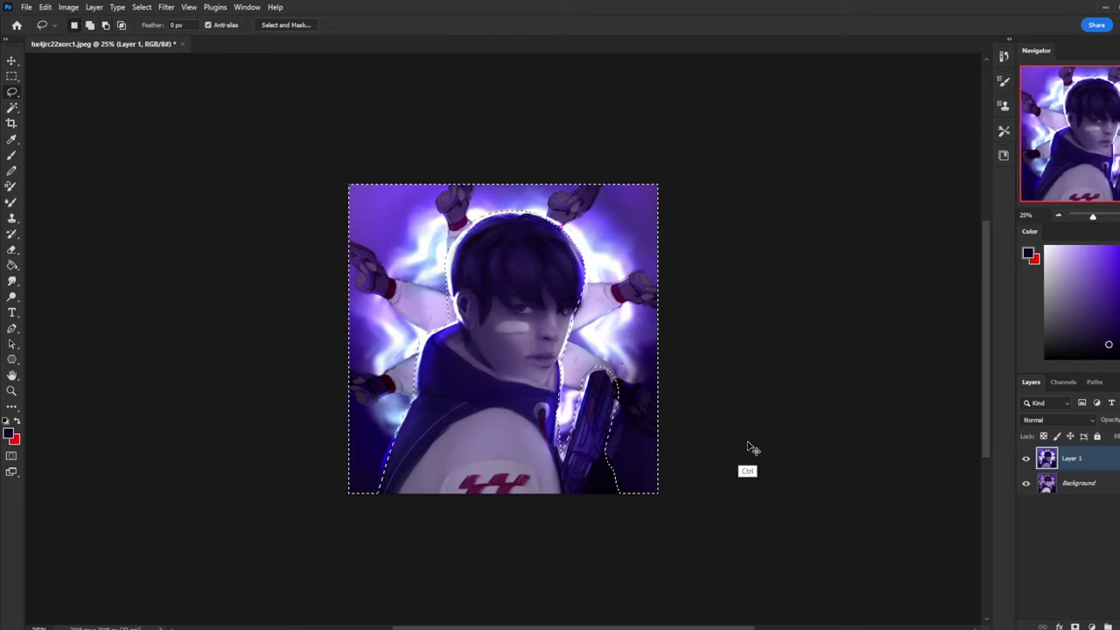
- Try shifting the background's hue to -35 with Hue/Saturation, comparing with the preview off and on, and cancel the adjustment
key(ctrl+d)
key(ctrl+u)
drag(905, 415, 885, 435)
click(1024, 500)
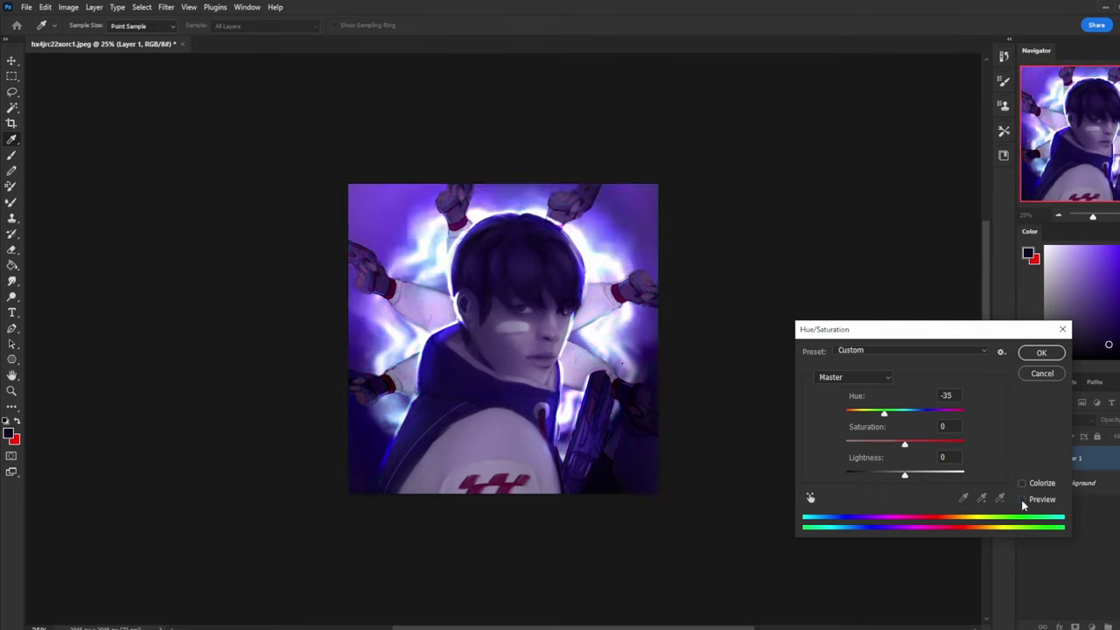
click(1022, 500)
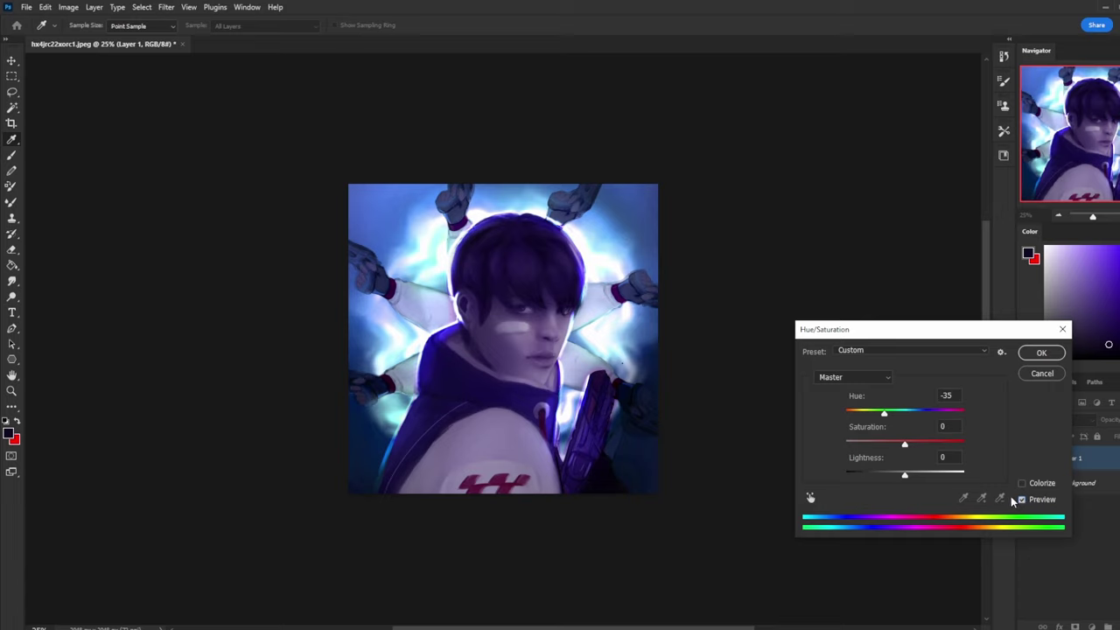
click(1042, 375)
key(l)
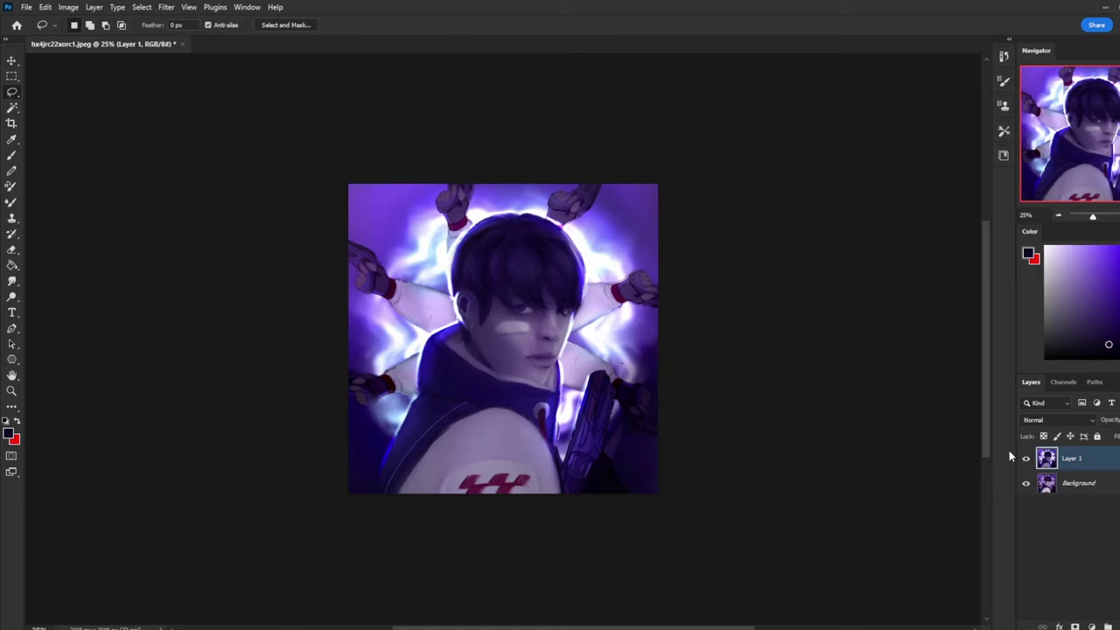
- Select the entire canvas on Layer 1 and copy the finished relit painting
key(ctrl+a)
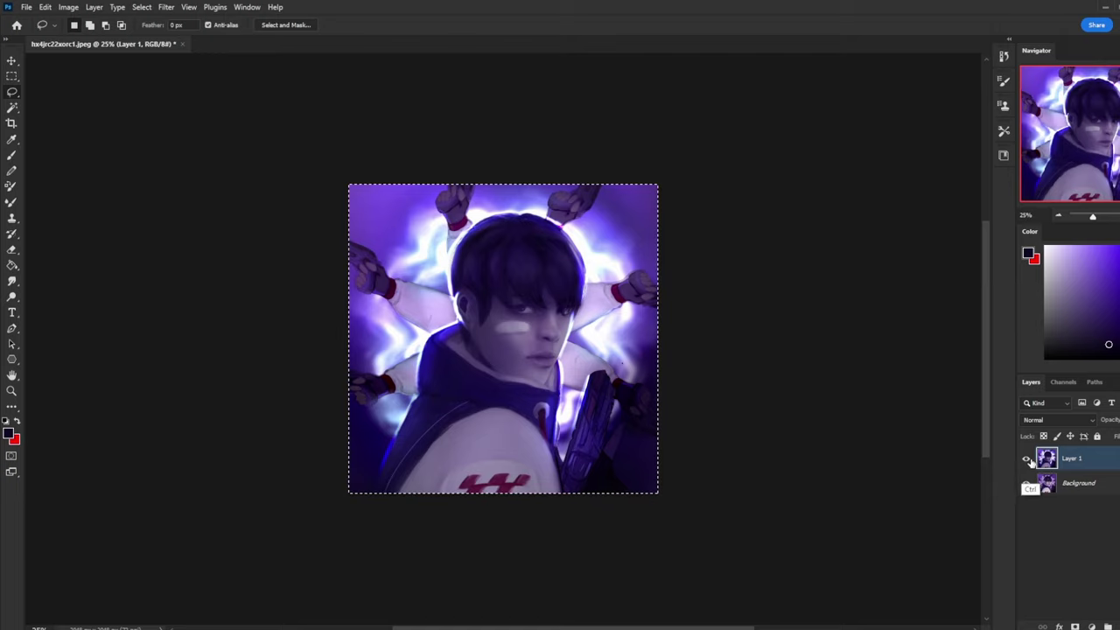
click(1005, 58)
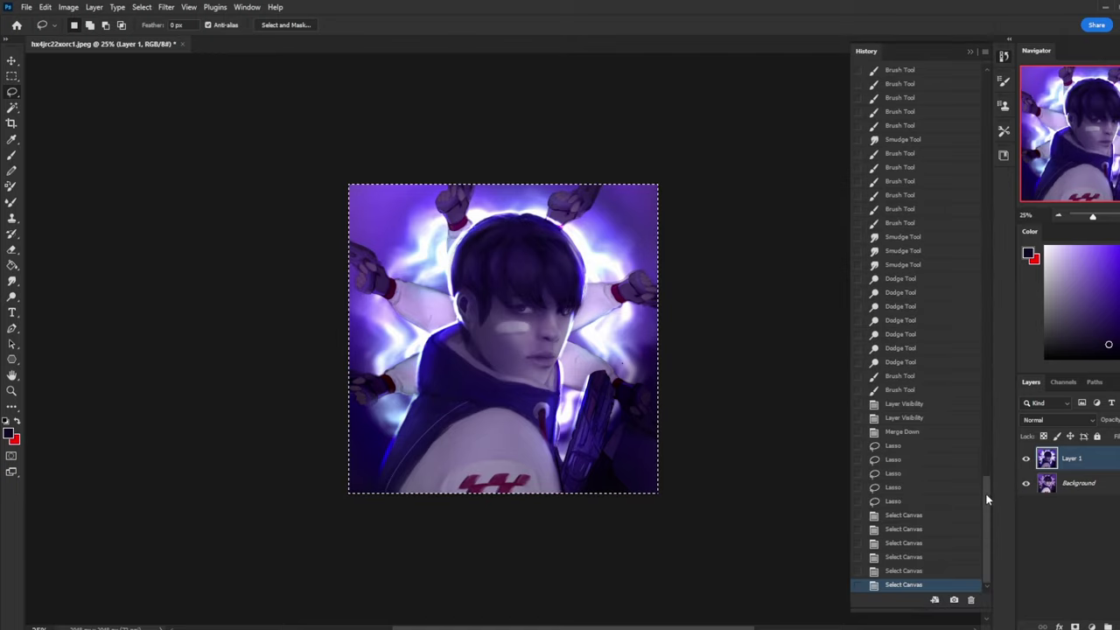
drag(988, 498, 990, 85)
right_click(1072, 457)
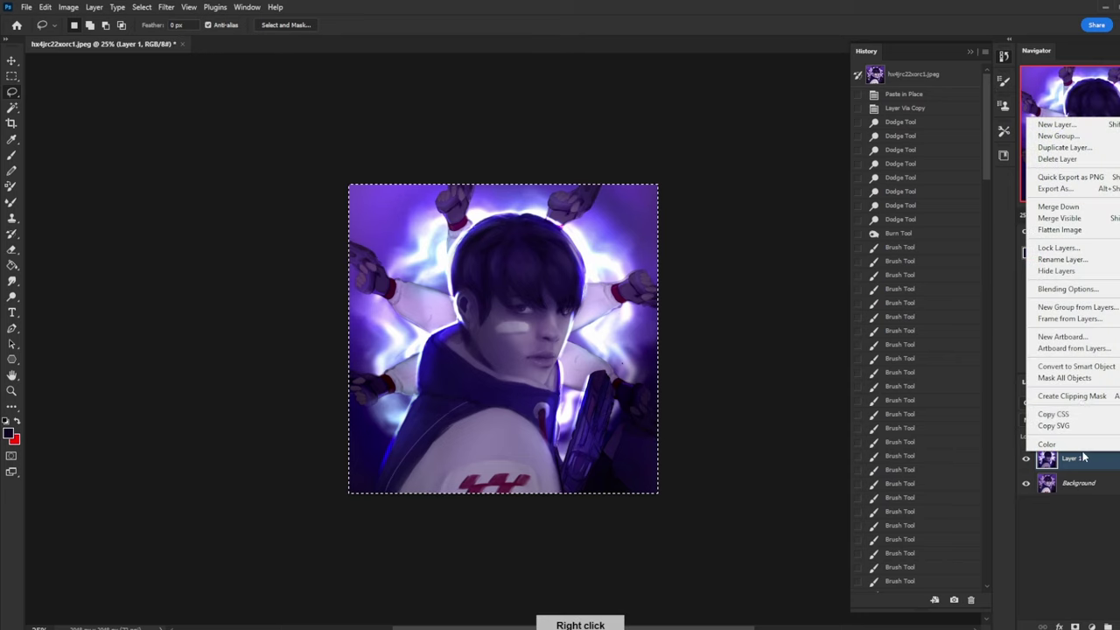
click(1091, 214)
key(ctrl+a)
key(ctrl+a)
key(ctrl+a)
key(ctrl+a)
- Revert the document to its opening history state and paste the copied painting as a layer above the Background
drag(989, 522, 991, 132)
click(969, 74)
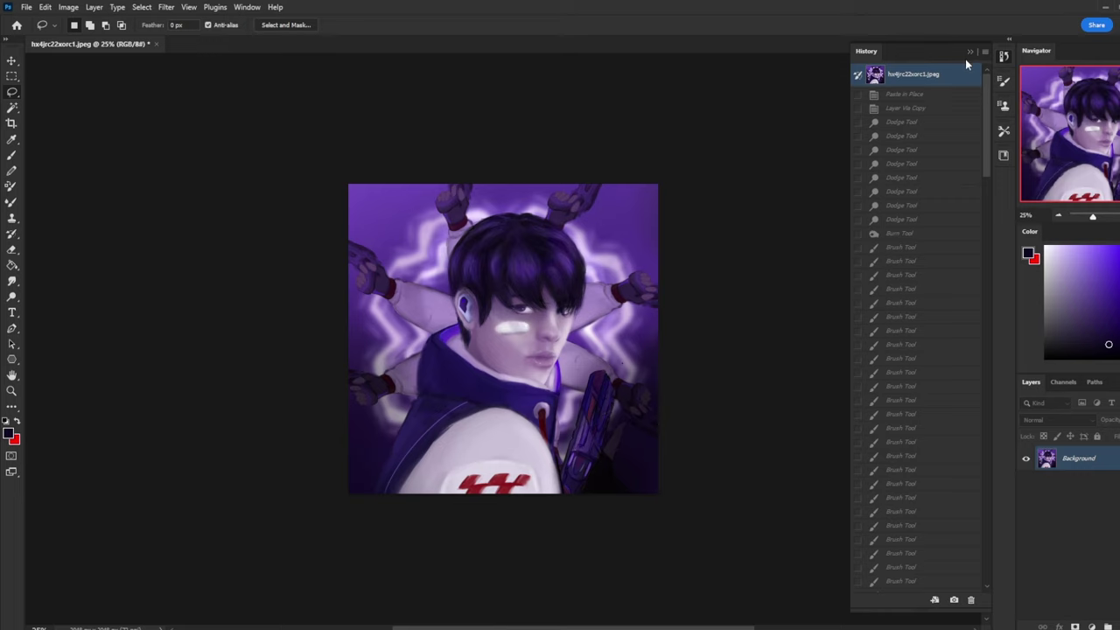
click(969, 51)
key(ctrl+v)
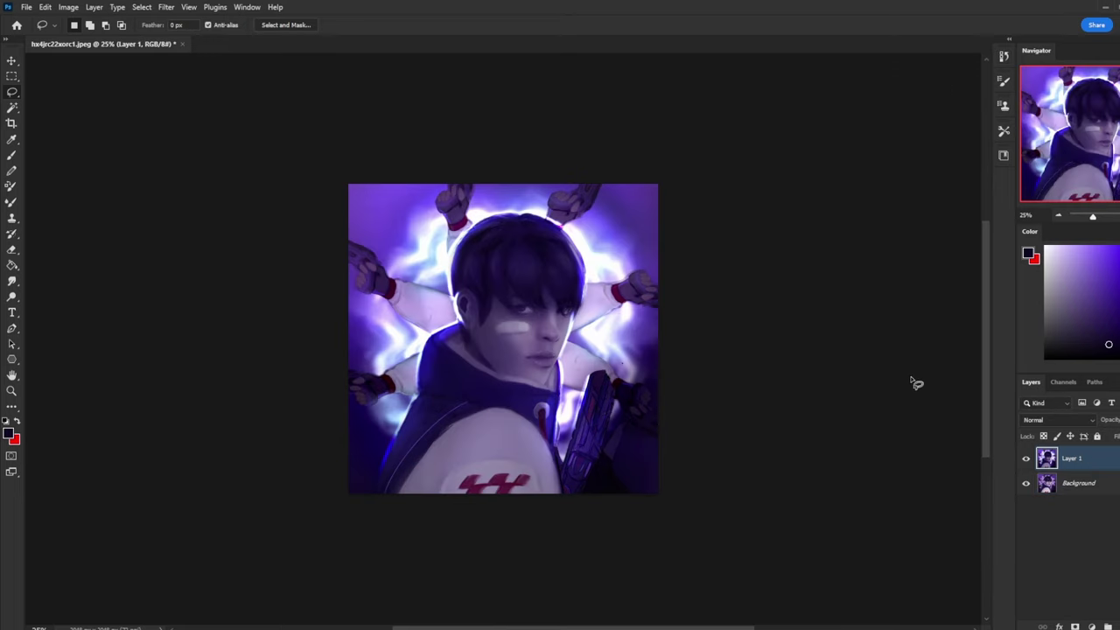
- Compare the relit painting with the original by repeatedly hiding and showing Layer 1
key(ctrl+plus)
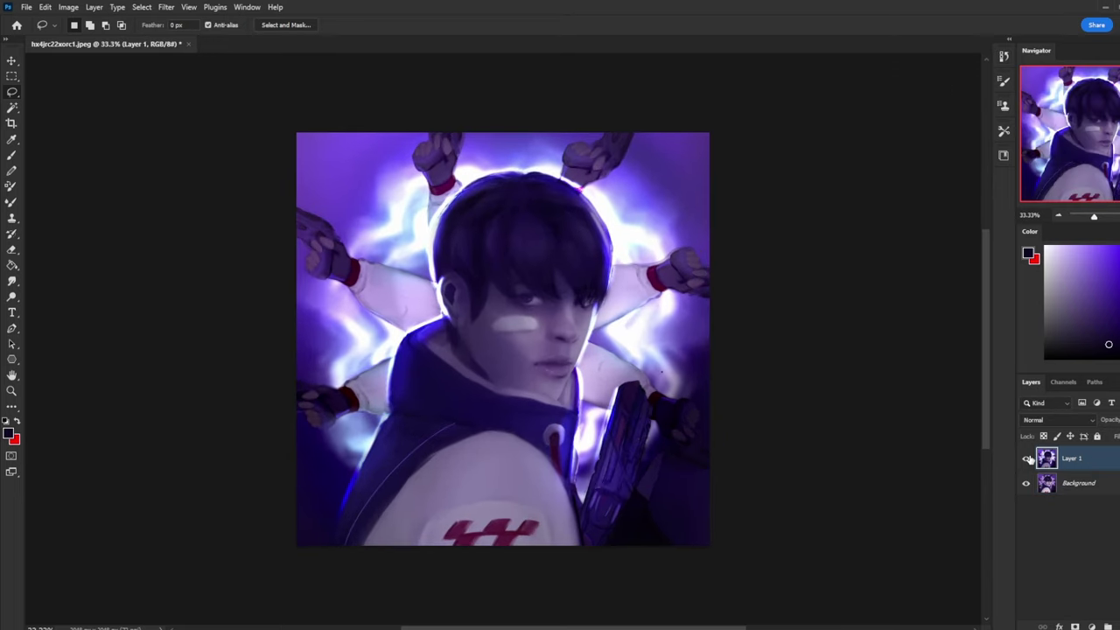
click(1029, 459)
click(1028, 459)
click(1029, 459)
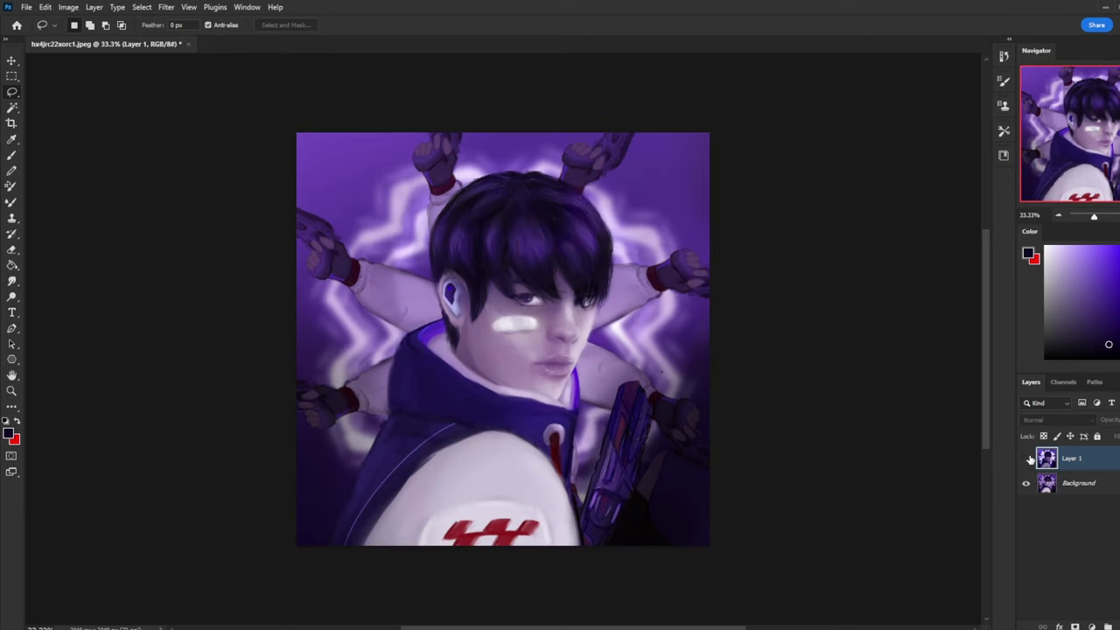
click(1028, 459)
click(1028, 459)
click(1028, 460)
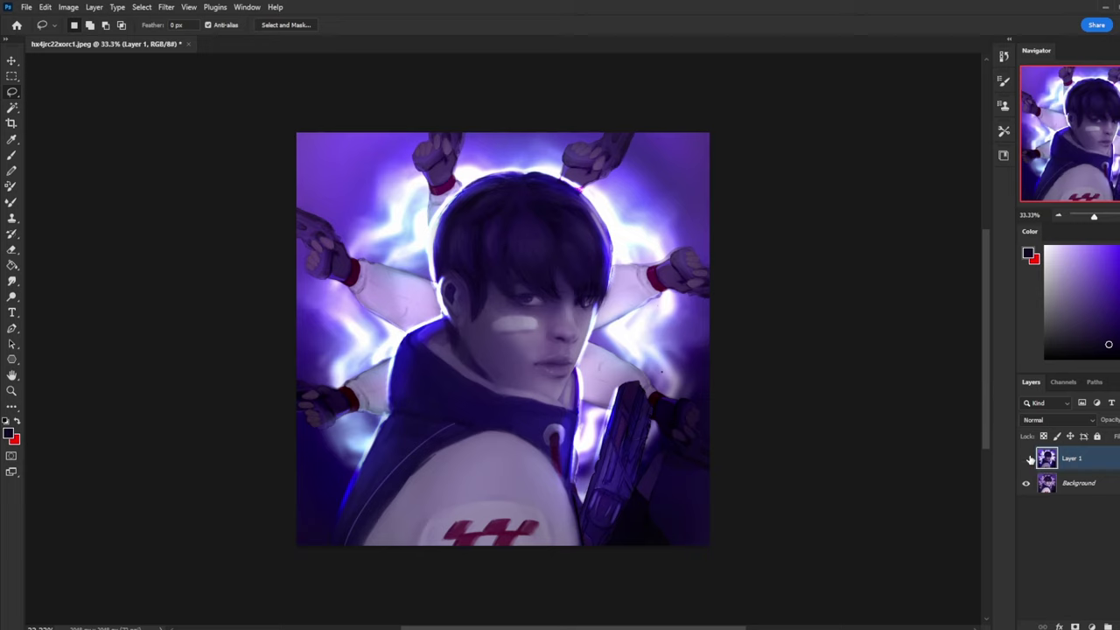
click(1029, 460)
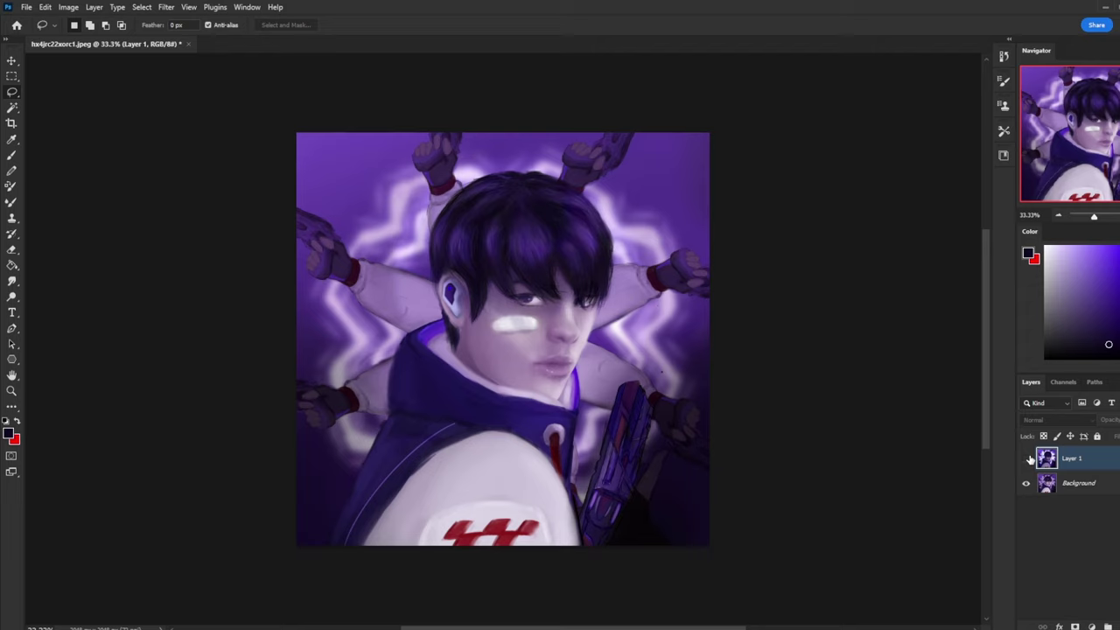
click(1028, 459)
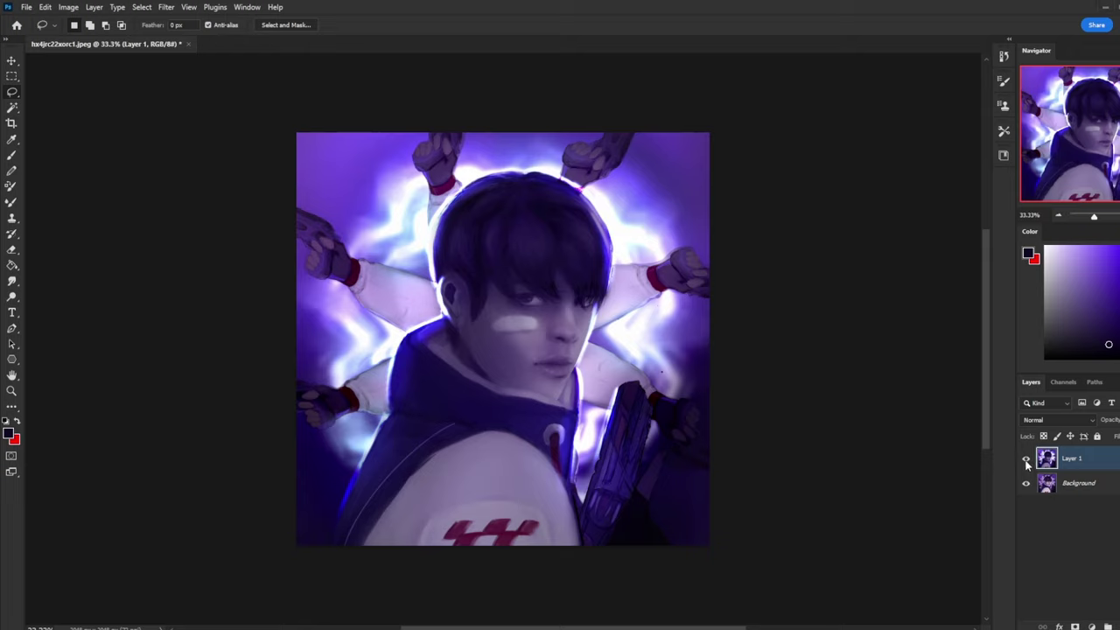
click(1027, 462)
click(1025, 462)
click(1026, 462)
click(1026, 461)
click(1026, 461)
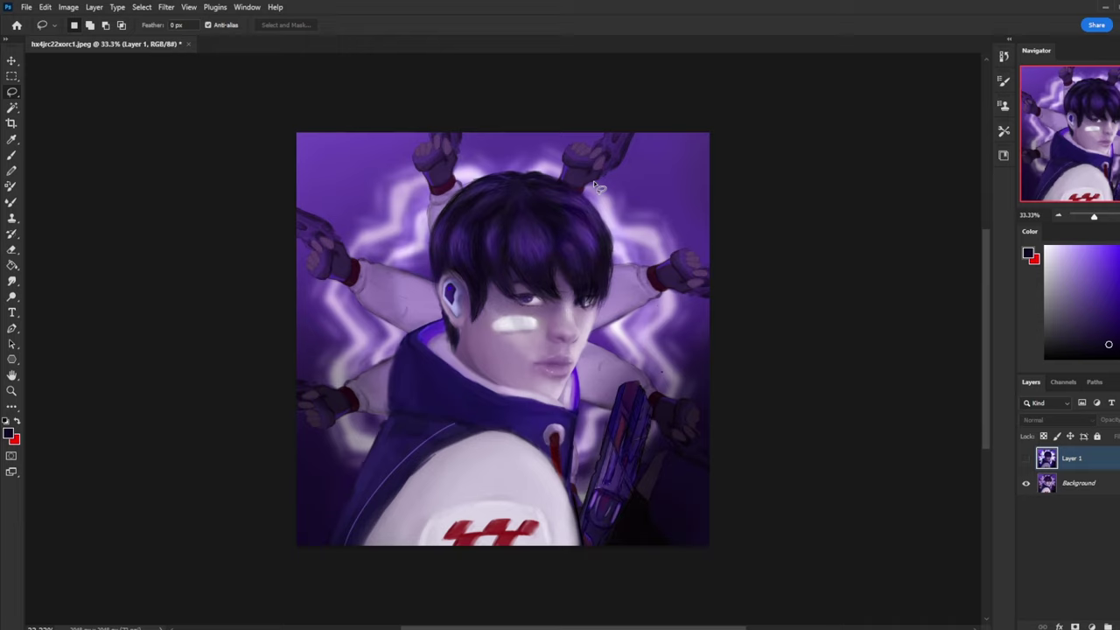
click(1026, 460)
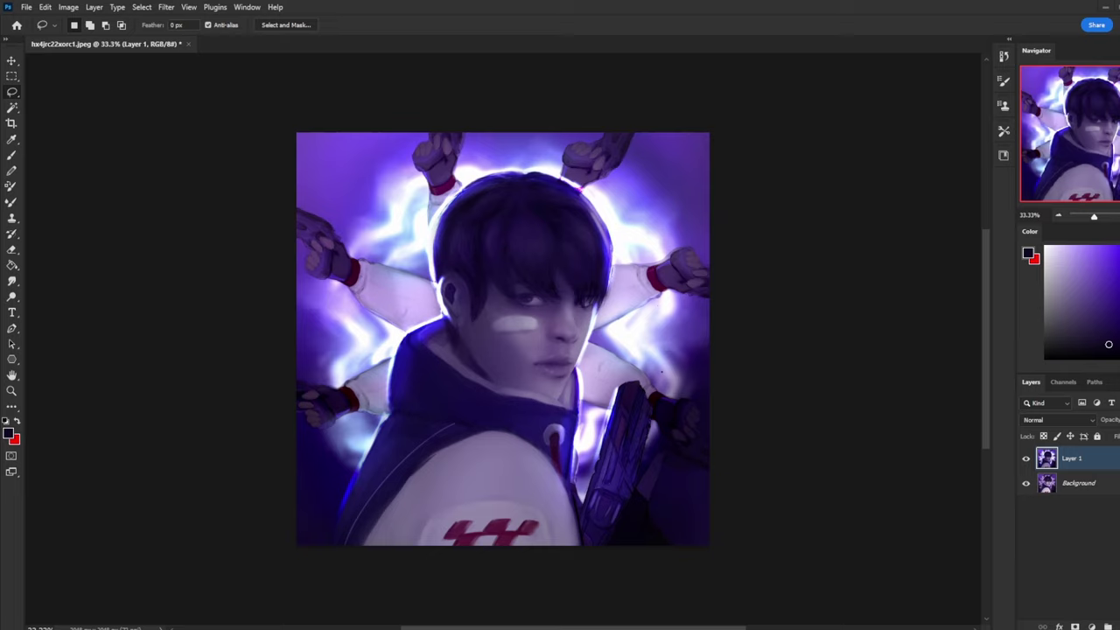
click(1027, 458)
click(1028, 460)
- View the painting with the side panels hidden, restore them, and check Layer 1 against the original again
key(shift+Tab)
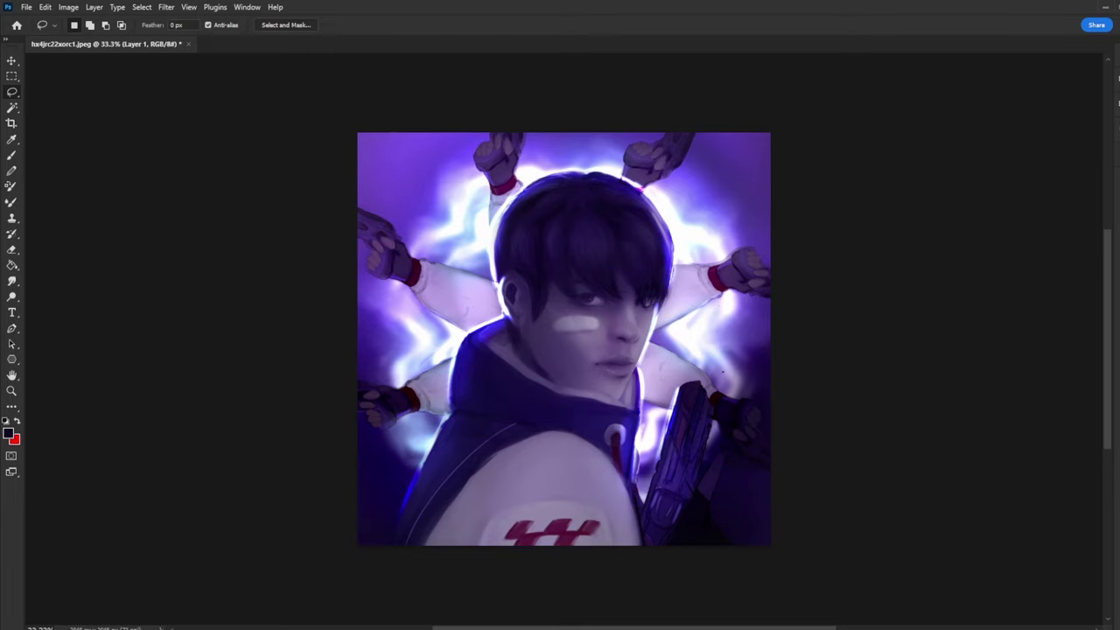
key(shift+Tab)
click(1027, 459)
click(1027, 458)
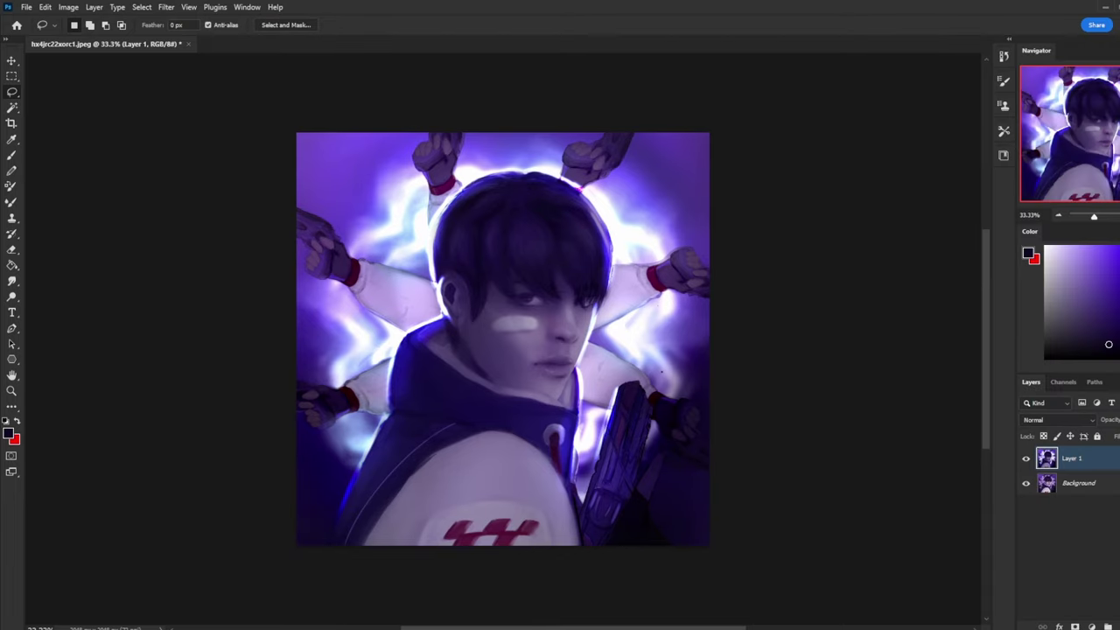
- Restore and reposition the program window, and compare Layer 1 with the Background once more
click(1119, 7)
drag(905, 59, 779, 16)
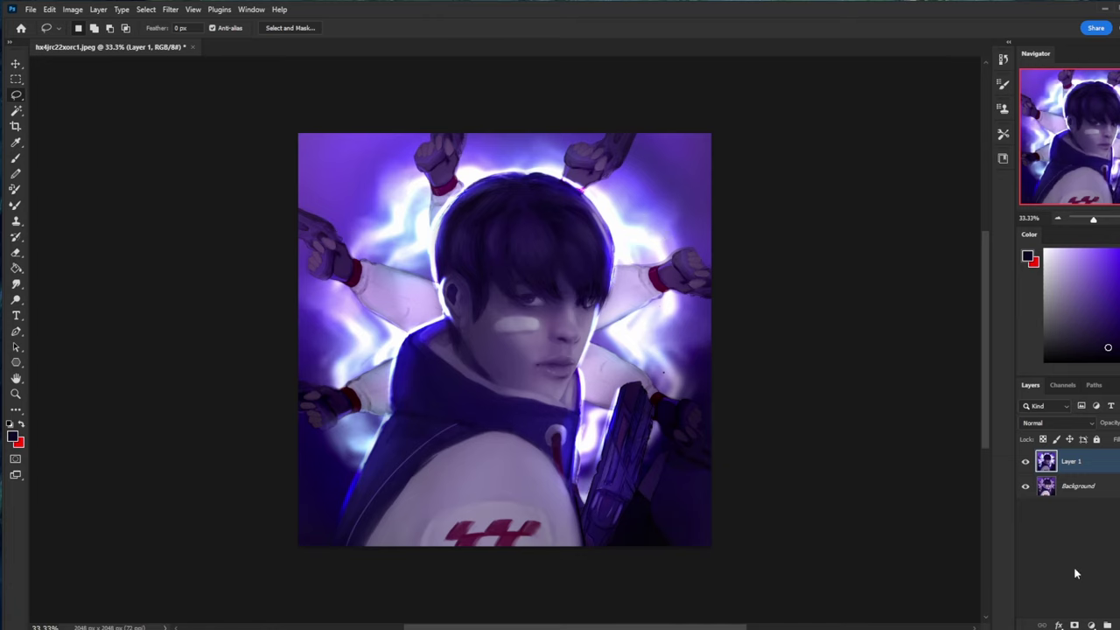
click(1027, 467)
click(1027, 467)
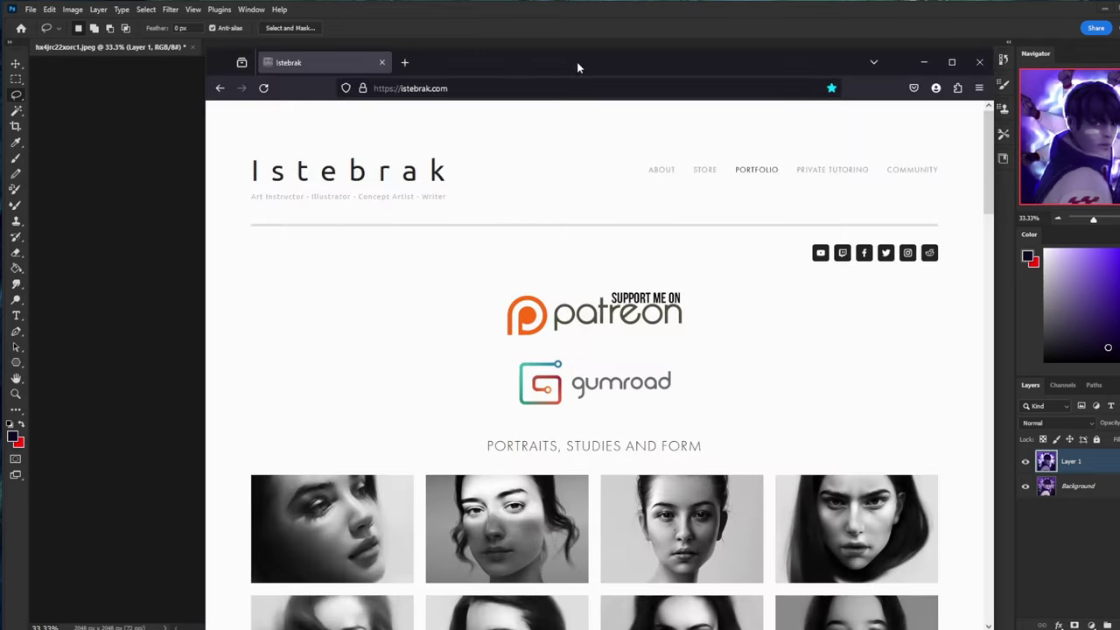
- In the browser, open the r/istebrak subreddit from istebrak.com, look through its critique posts, and return to the website
drag(578, 67, 542, 28)
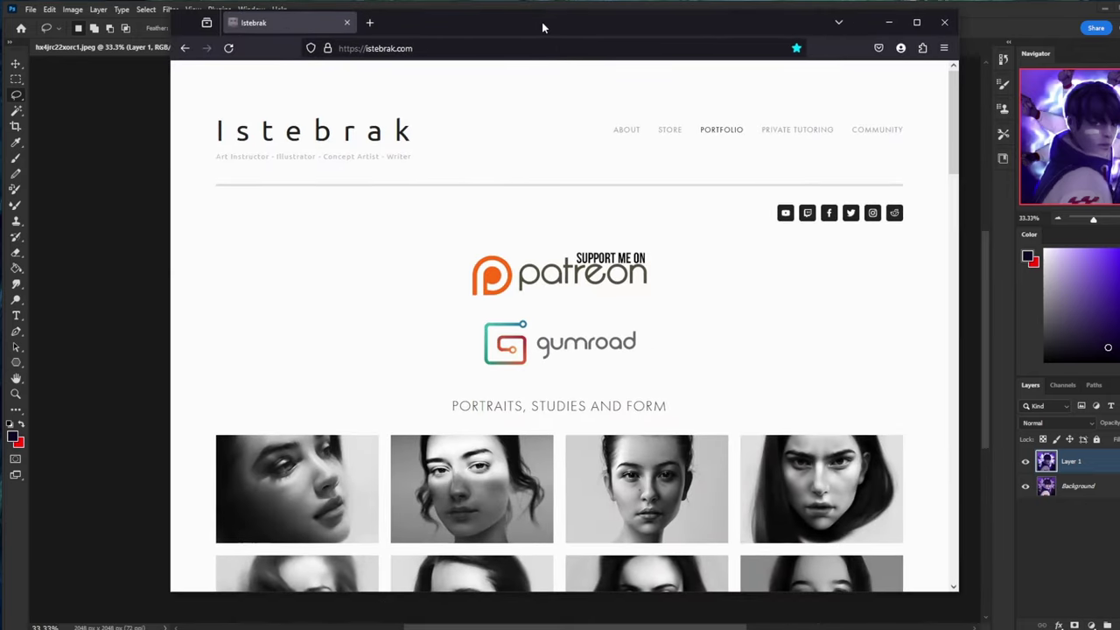
click(896, 216)
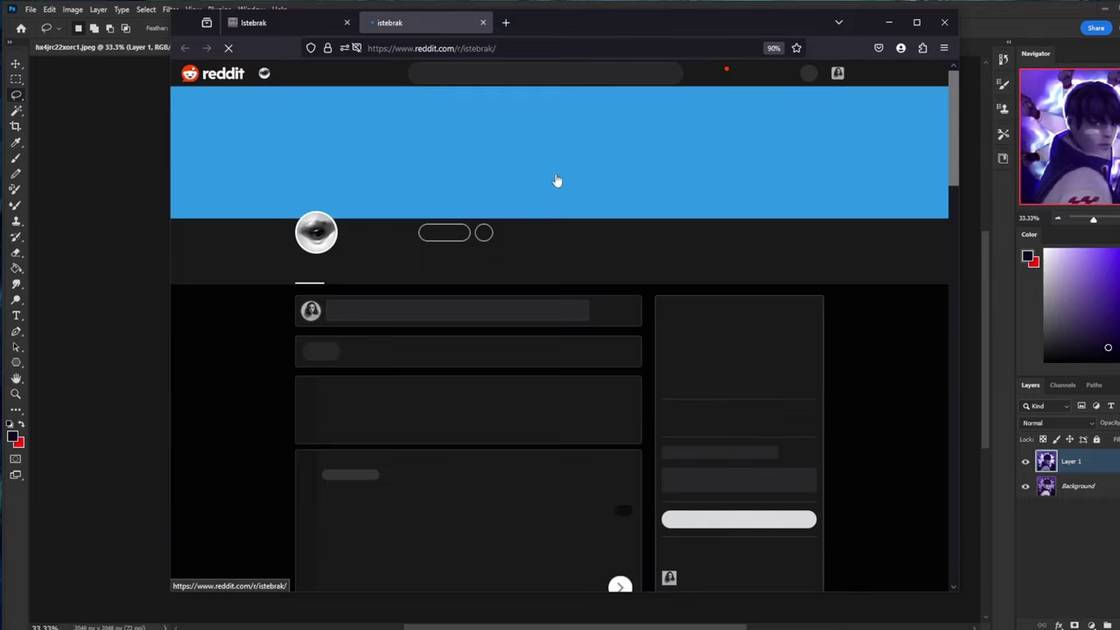
scroll(649, 327, down, 3)
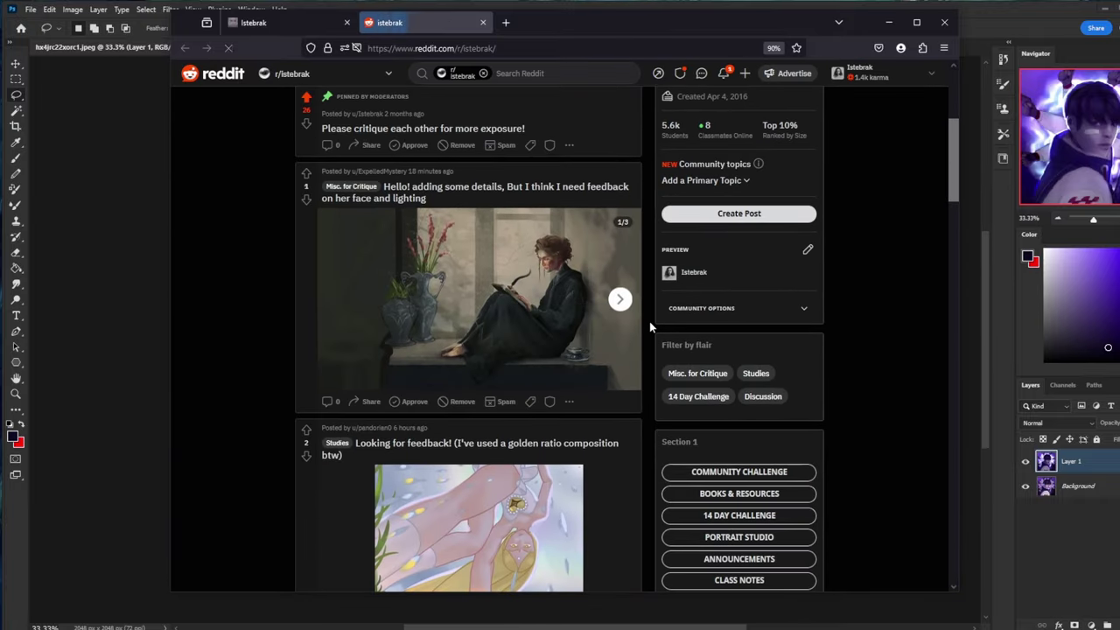
scroll(612, 312, down, 3)
scroll(639, 311, down, 6)
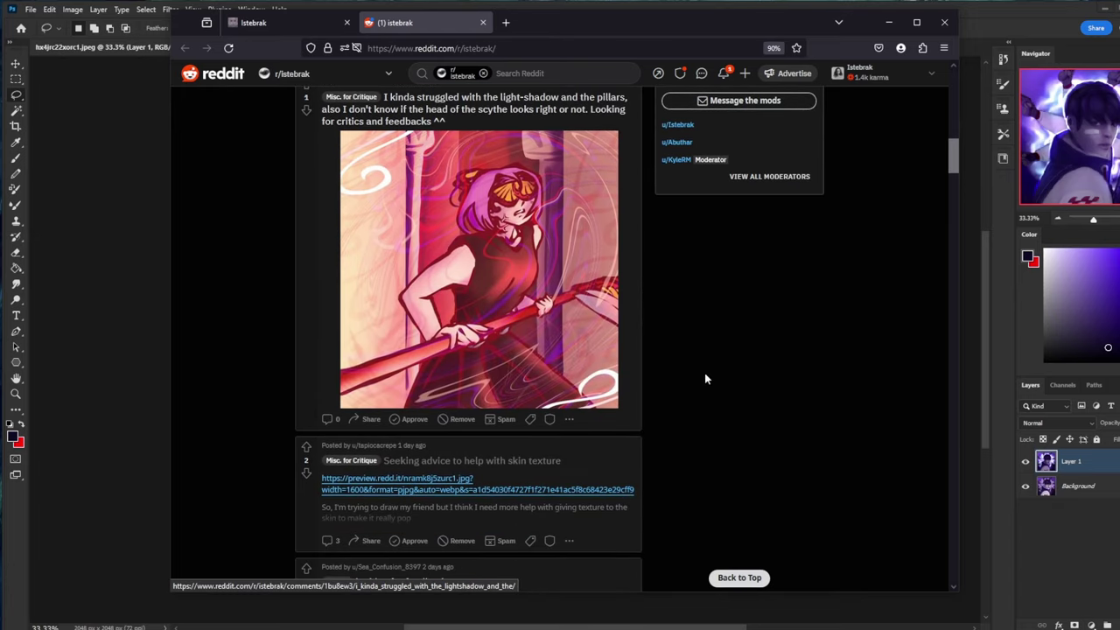
click(272, 22)
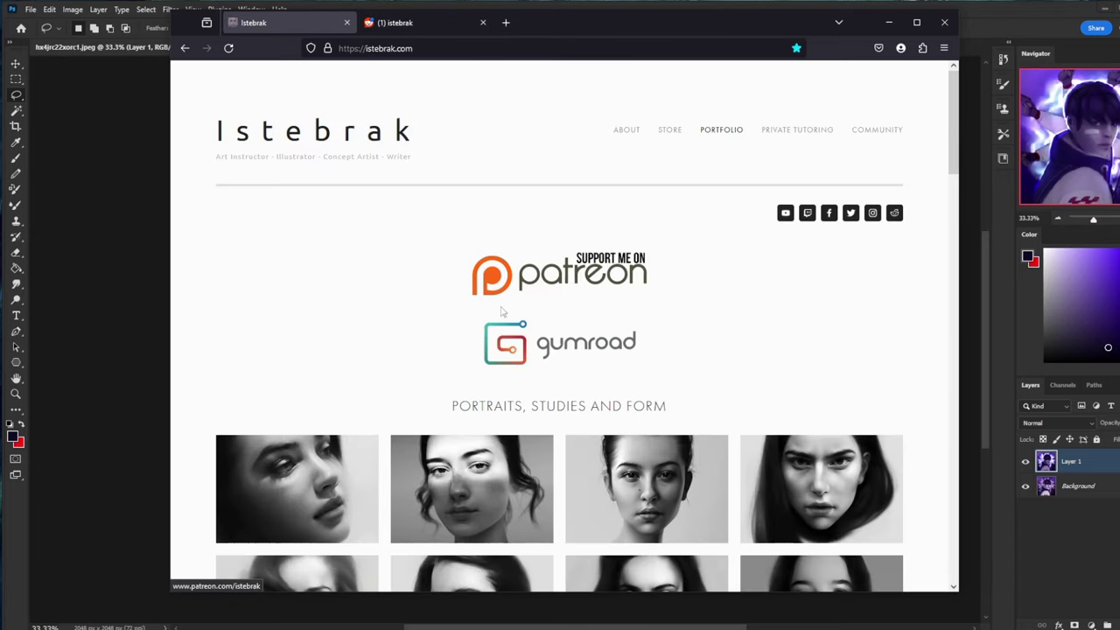